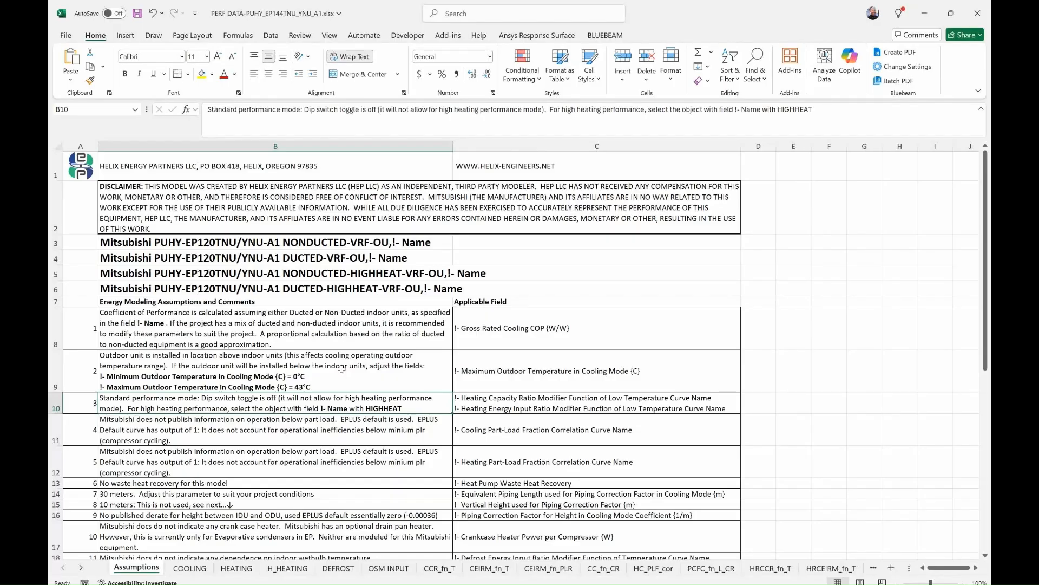
- Review the energy modeling notes on part-load operation and equivalent piping length in the Assumptions sheet
click(327, 431)
click(349, 463)
click(341, 492)
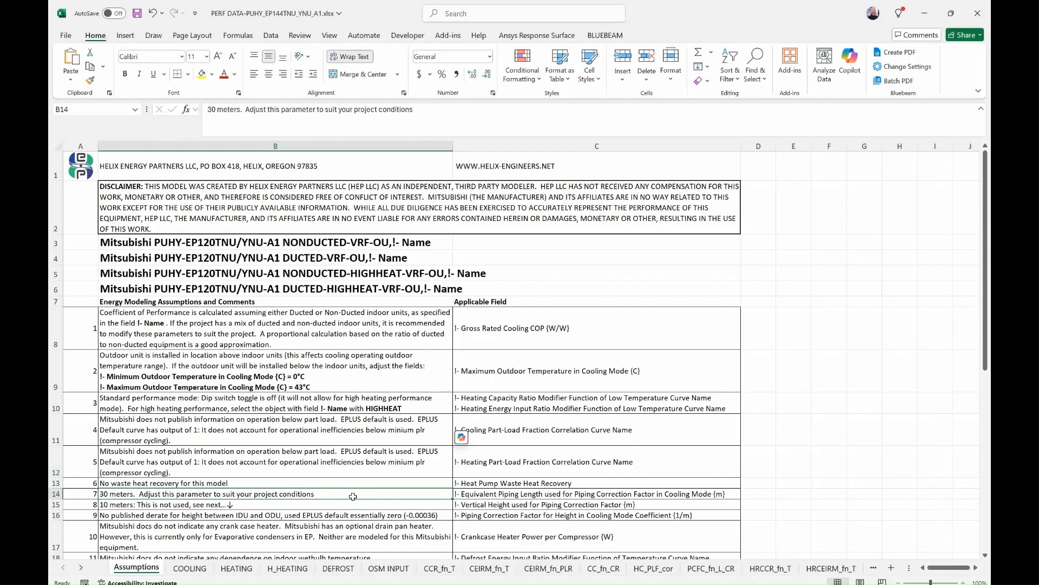
- Examine the PUHY-EP120TNU-A1 submittal and the charts comparing Mitsubishi and EnergyPlus cooling and heating curves on the Assumptions sheet
scroll(358, 471, down, 6)
scroll(368, 453, down, 1)
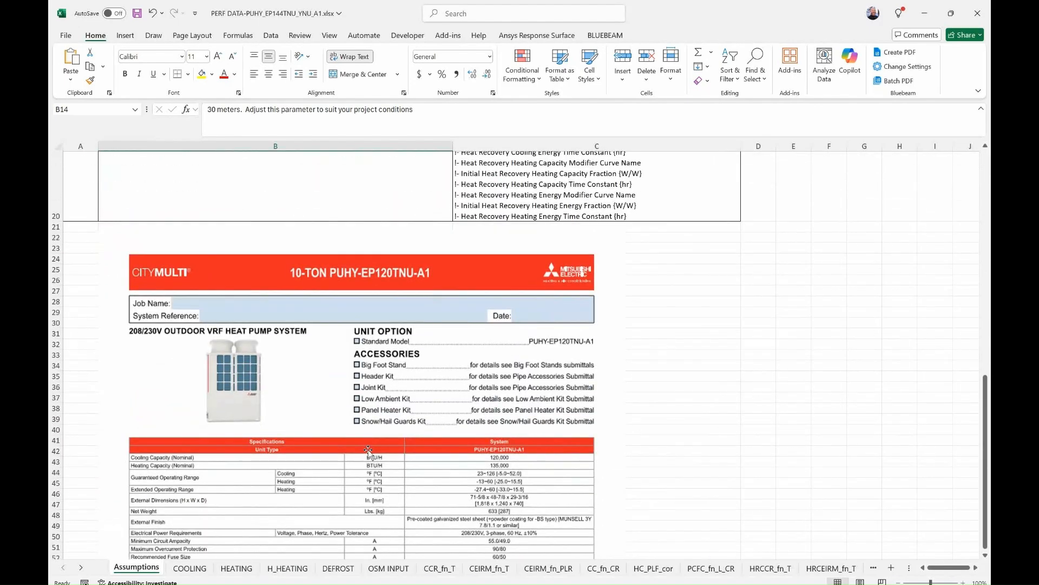
scroll(362, 456, down, 4)
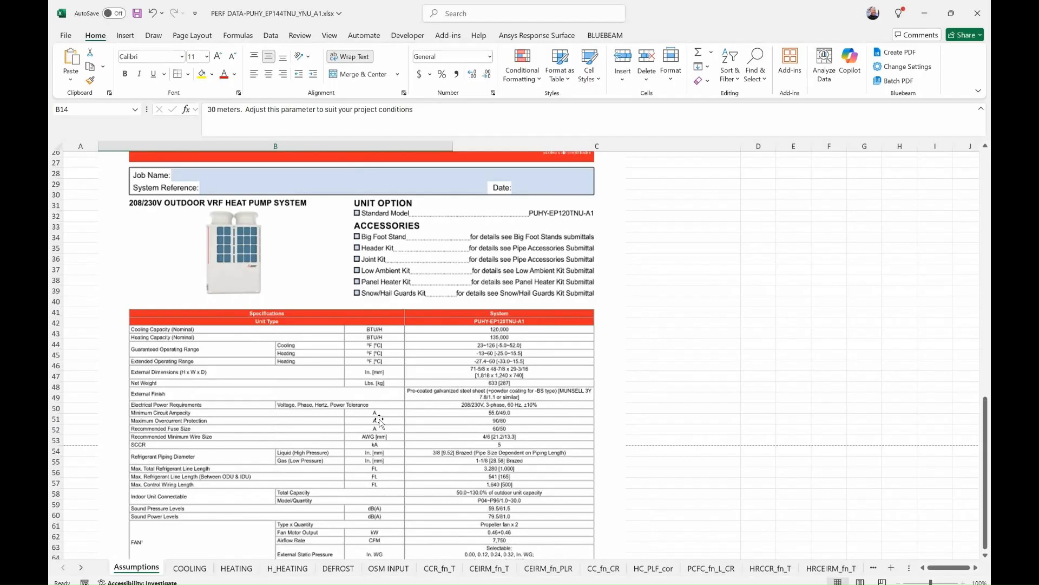
scroll(379, 418, down, 16)
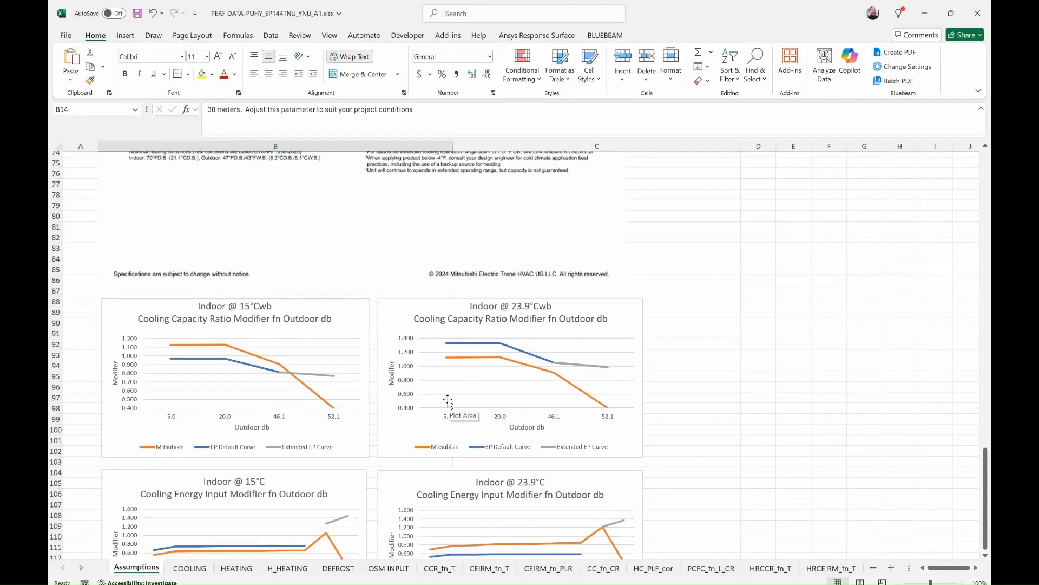
scroll(316, 414, down, 4)
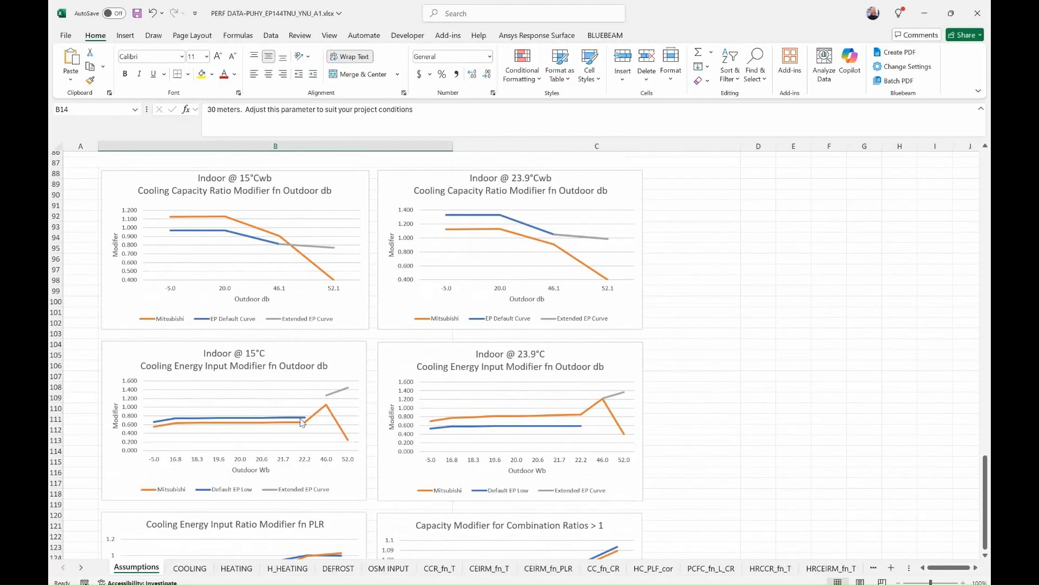
scroll(376, 437, down, 16)
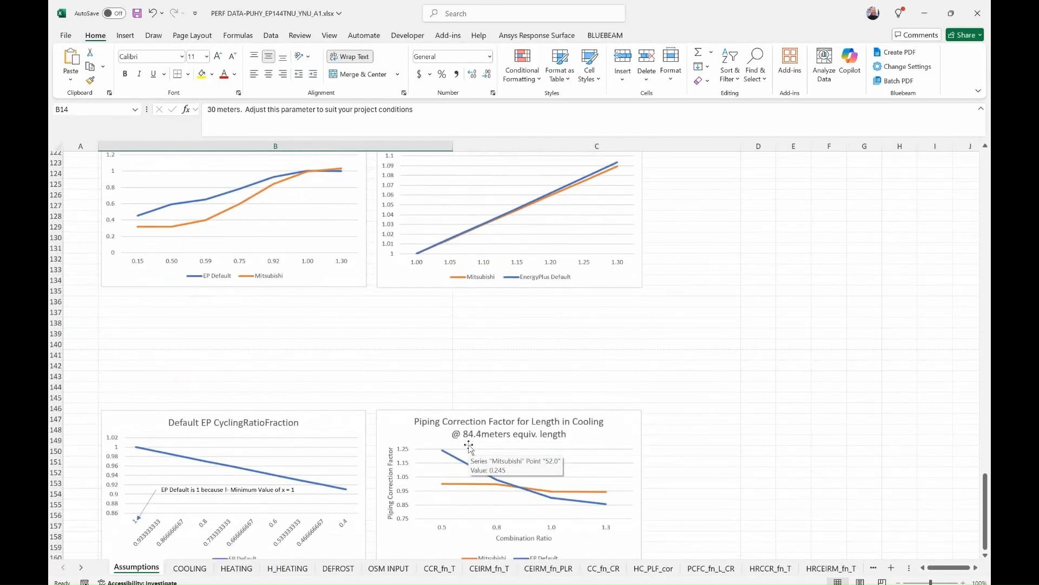
scroll(469, 444, down, 8)
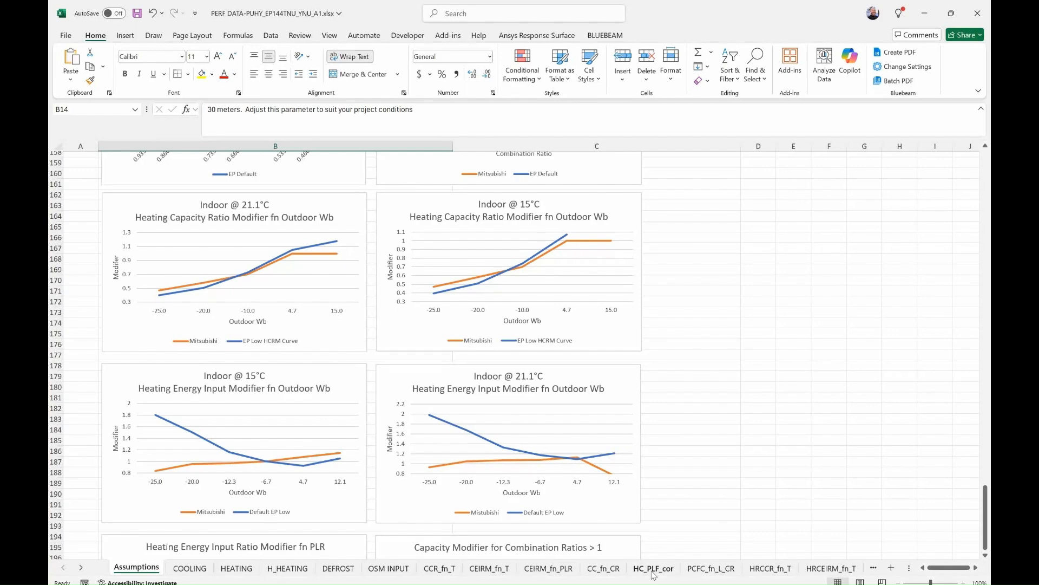
- Open the OSM INPUT sheet and review the green input cells in D12:D63 and the red OSM fields
click(389, 568)
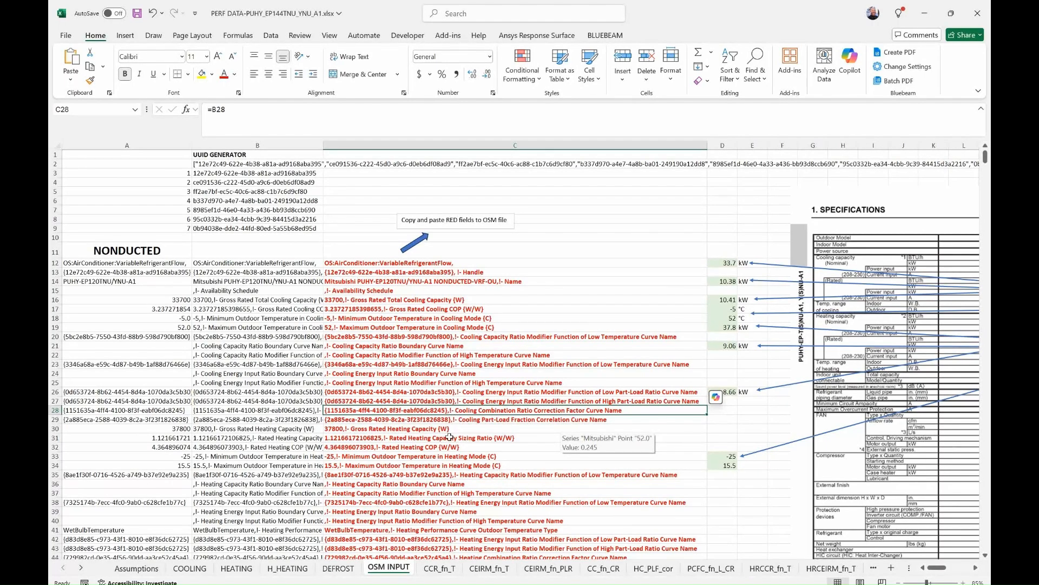
click(721, 264)
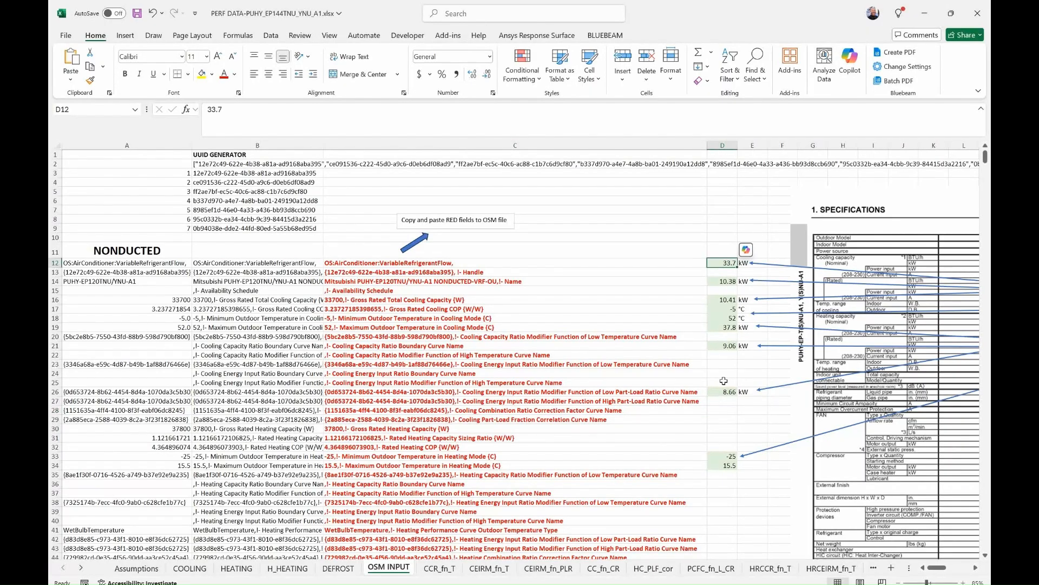
scroll(723, 496, down, 8)
shift+click(728, 512)
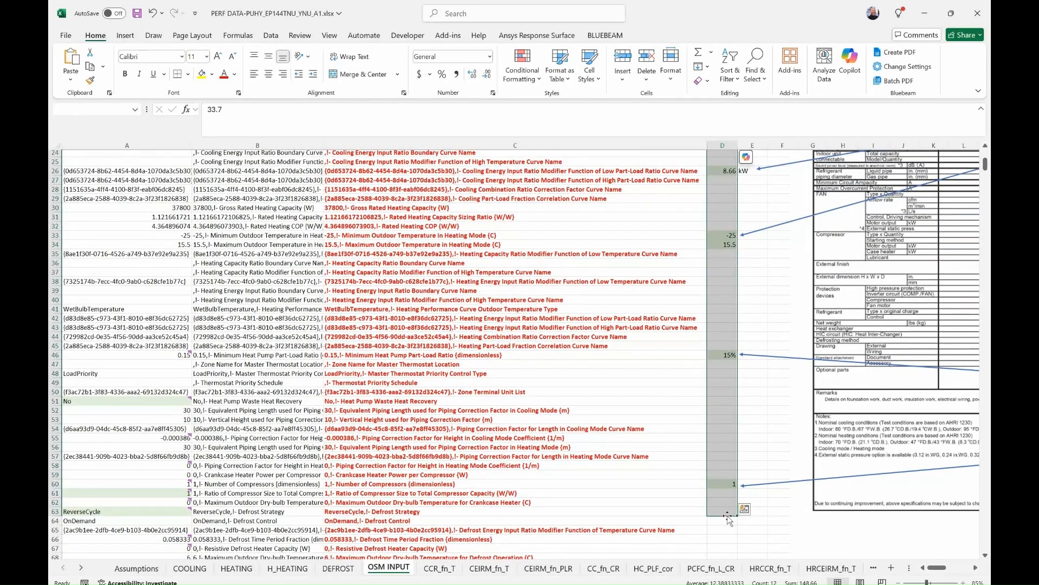
scroll(728, 517, down, 12)
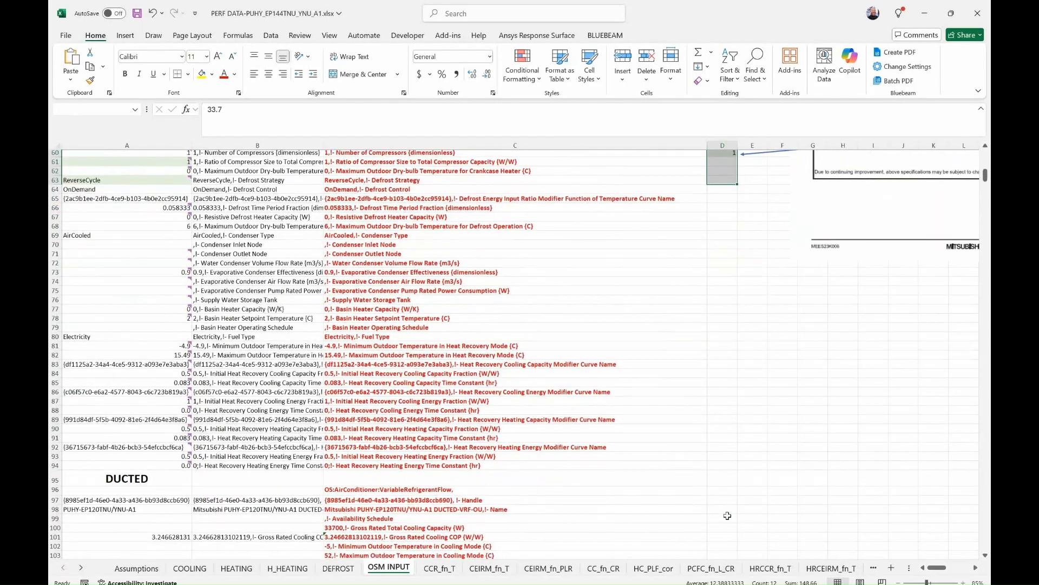
scroll(727, 515, up, 20)
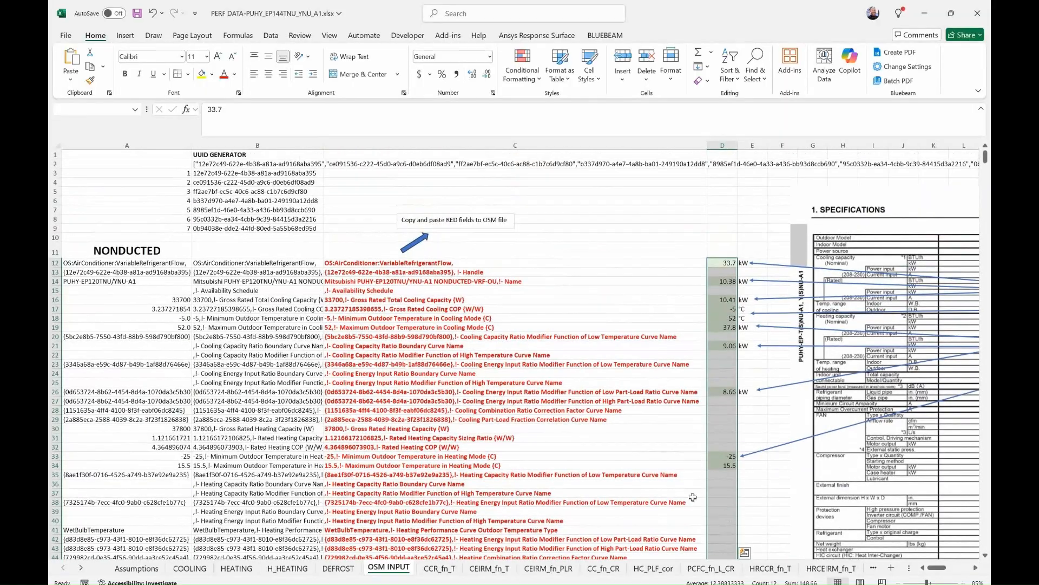
- Open the DEFROST sheet and examine the defrost correction factor table for the outdoor unit models
click(339, 567)
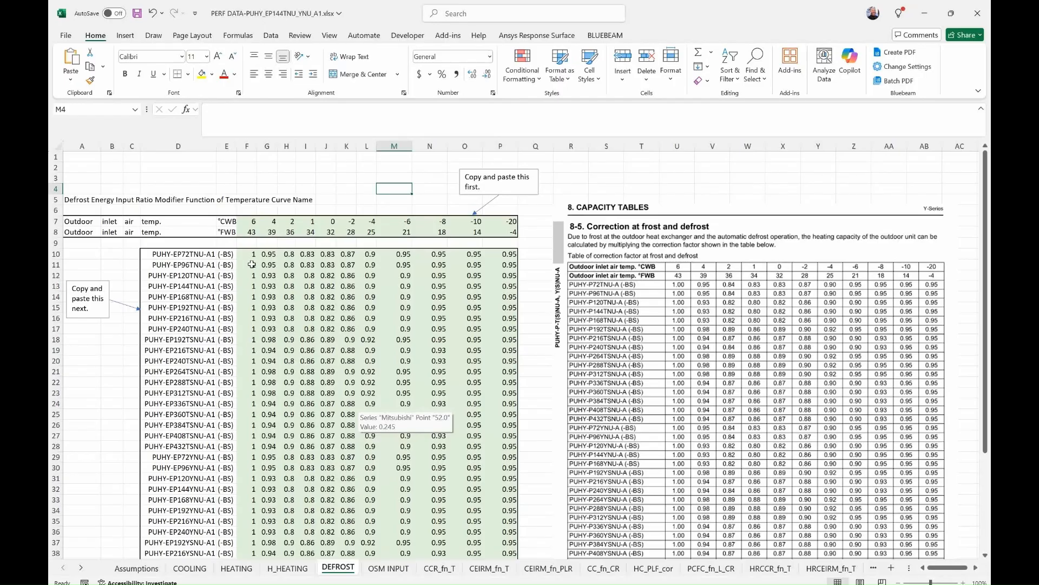
scroll(260, 287, down, 8)
scroll(261, 294, up, 8)
- Open the H_HEATING sheet and review the green input cells F29:G34 and the heating energy input ratio tables below
click(299, 571)
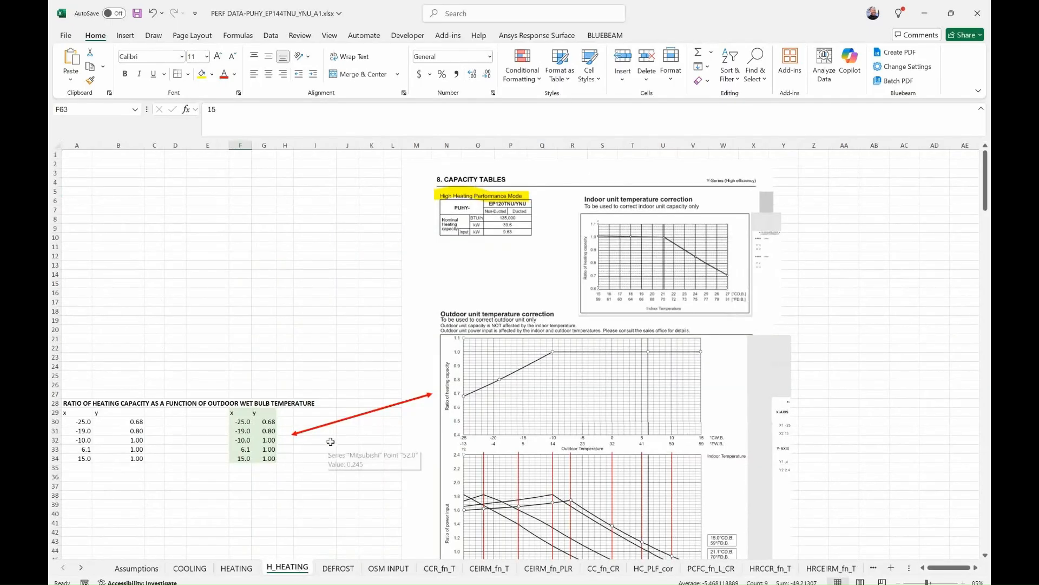
drag(237, 415, 267, 457)
scroll(358, 462, down, 20)
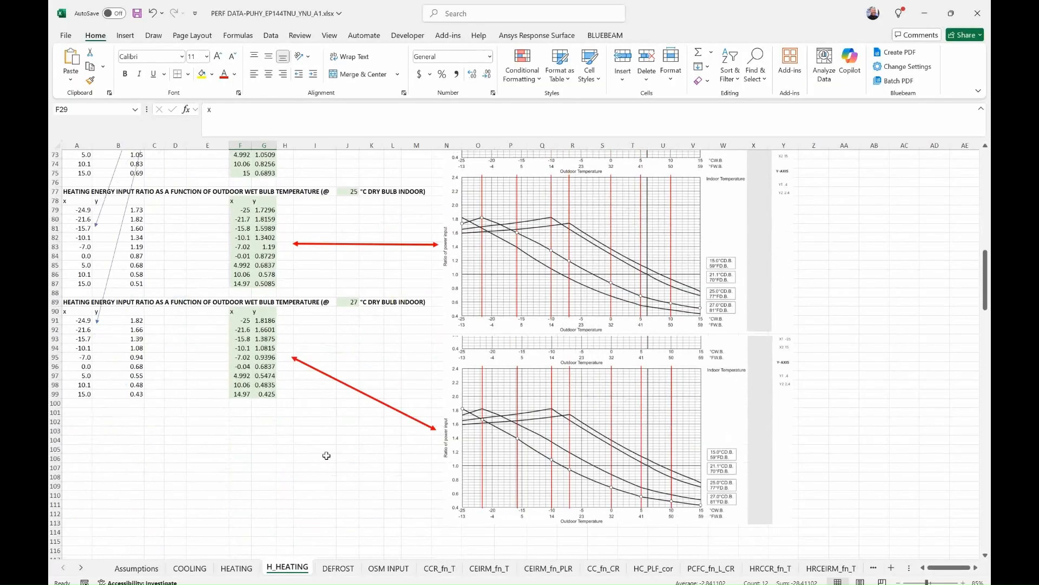
scroll(320, 462, up, 20)
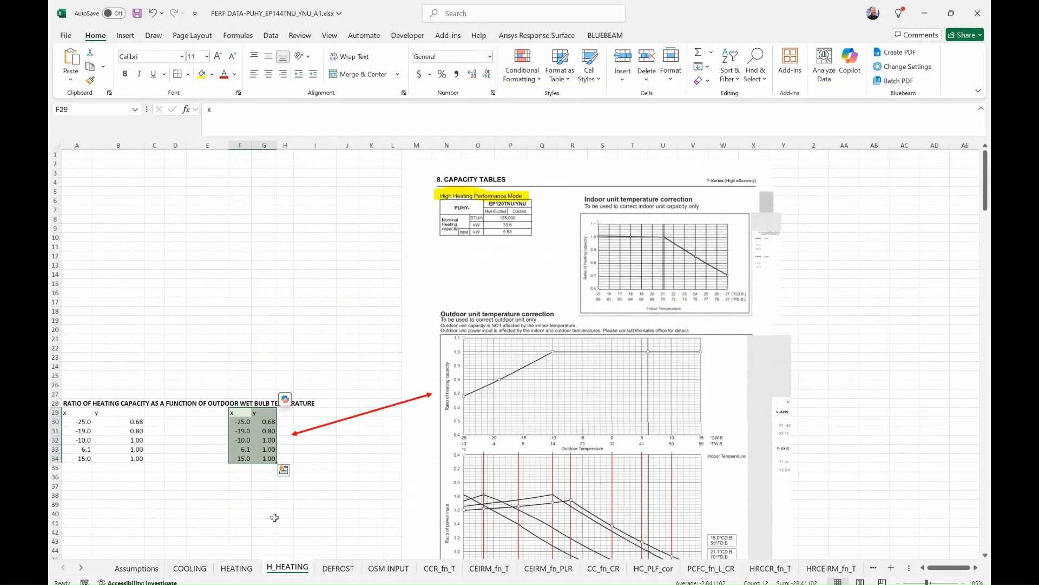
- Open the HEATING sheet and compare the outdoor wet bulb capacity ratios in A30:B34 with their green source cells F29:G34
click(236, 567)
scroll(295, 395, down, 10)
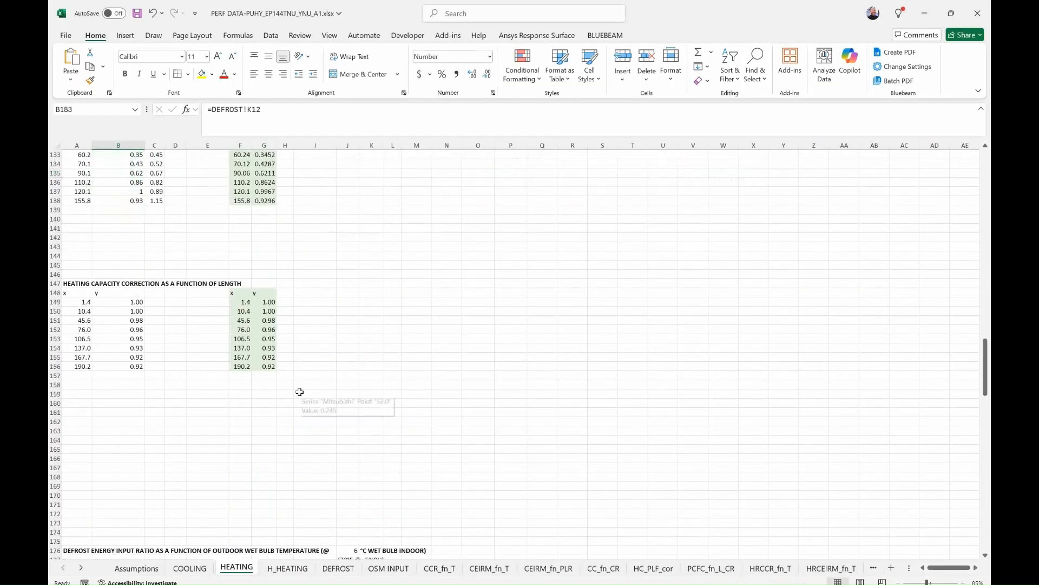
scroll(297, 304, up, 20)
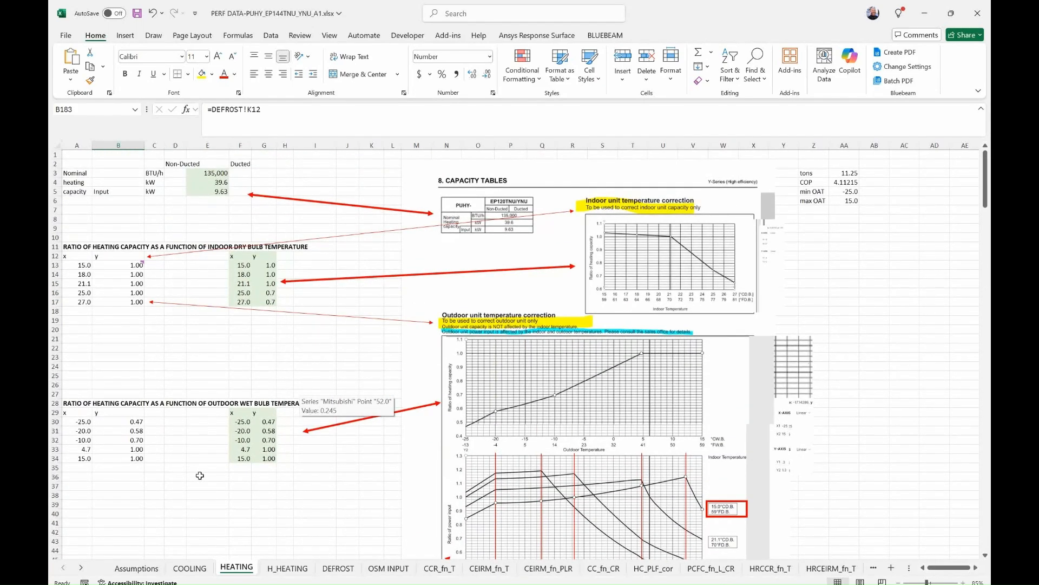
drag(136, 423, 87, 458)
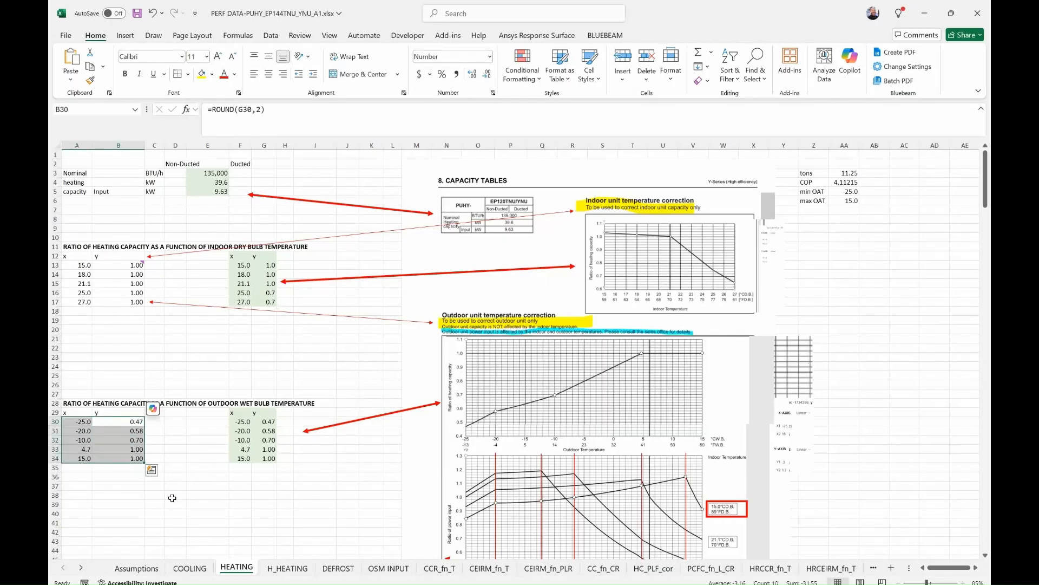
drag(238, 414, 268, 458)
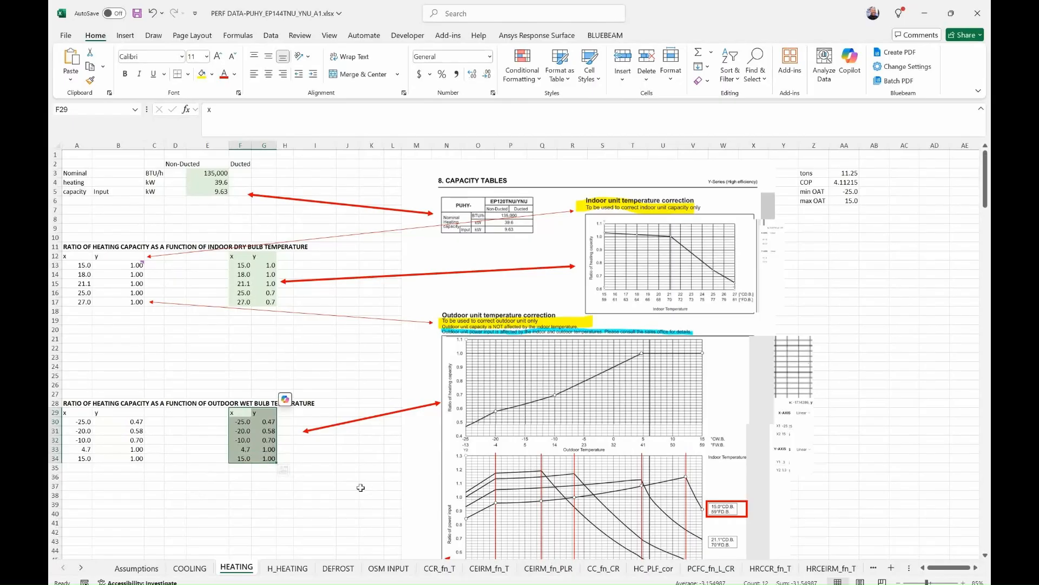
- Open the COOLING sheet and examine its capacity ratio, energy input ratio, combination ratio and piping length correction tables
key(ctrl+Page_Up)
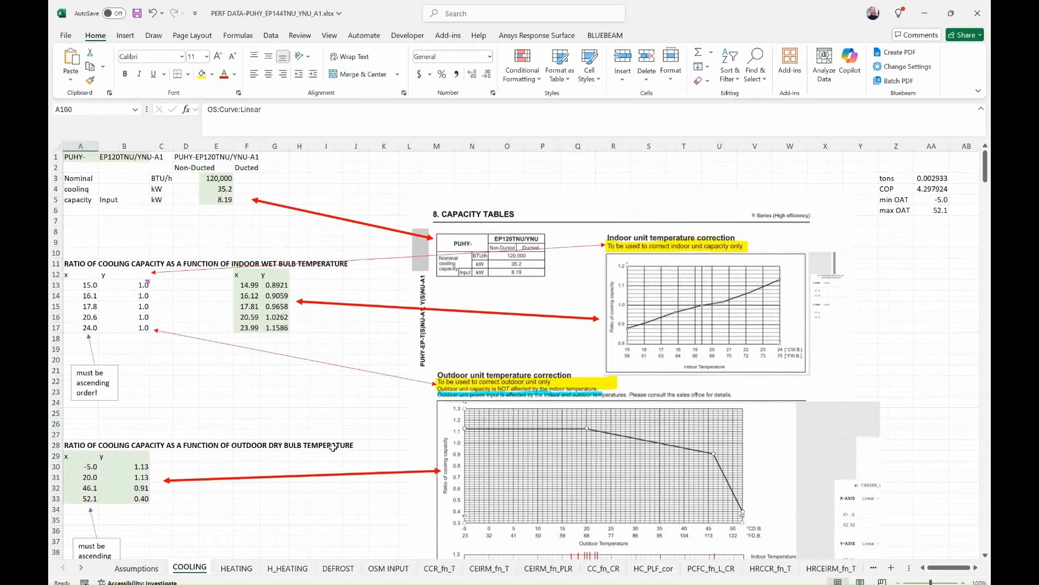
scroll(332, 460, down, 20)
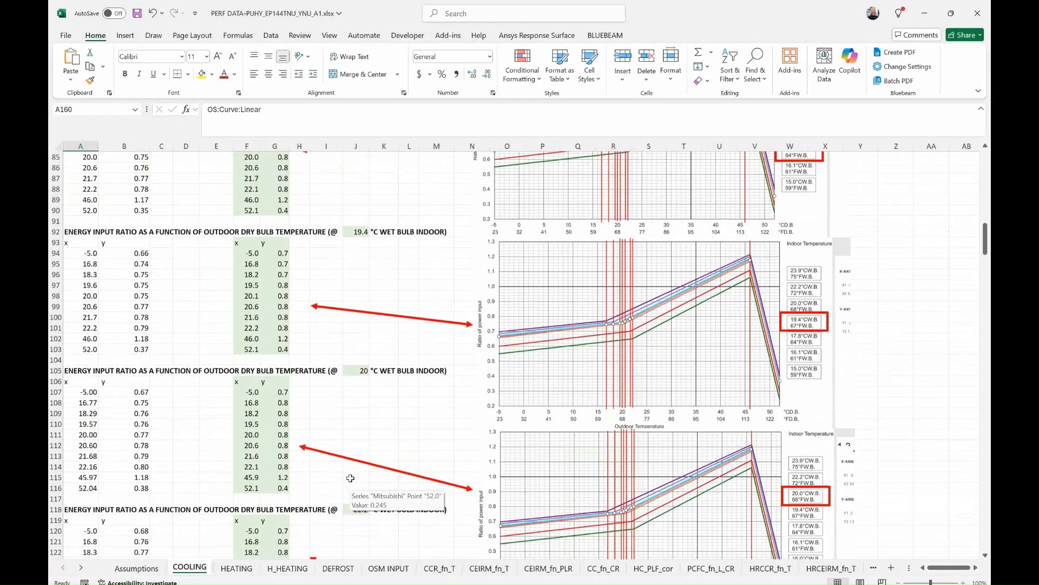
scroll(356, 471, down, 20)
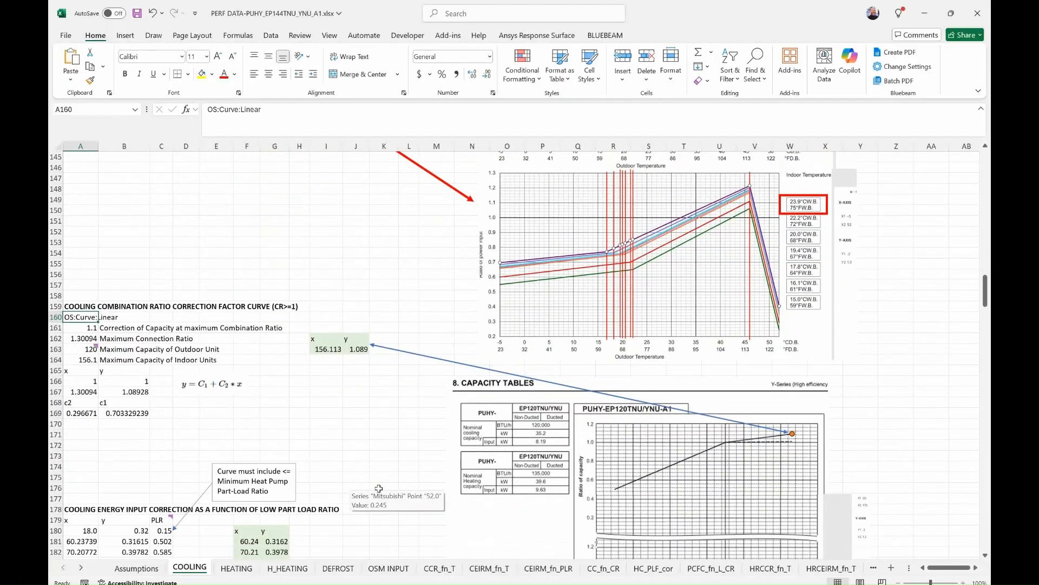
scroll(398, 487, down, 8)
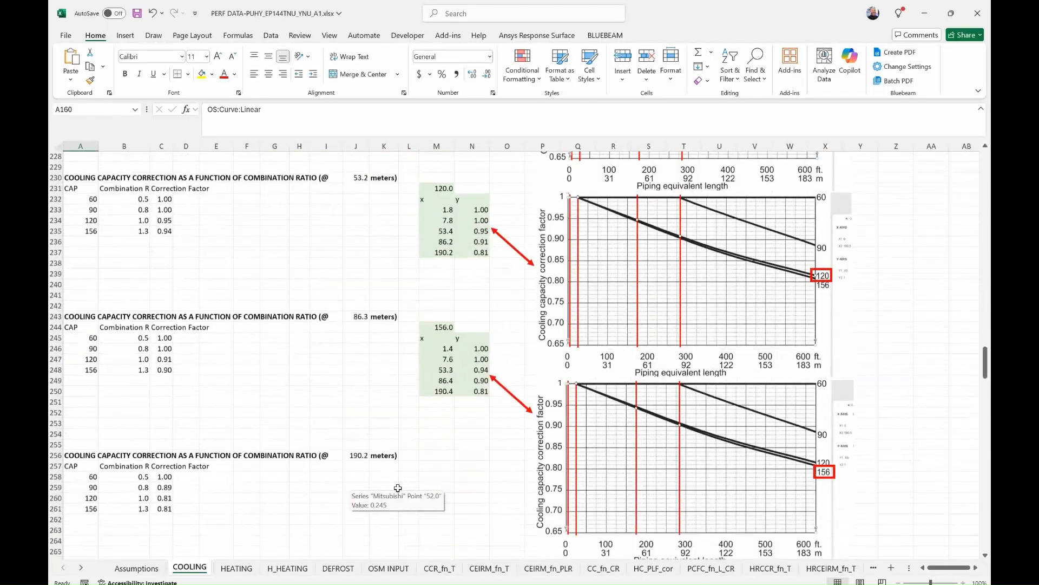
scroll(398, 484, up, 20)
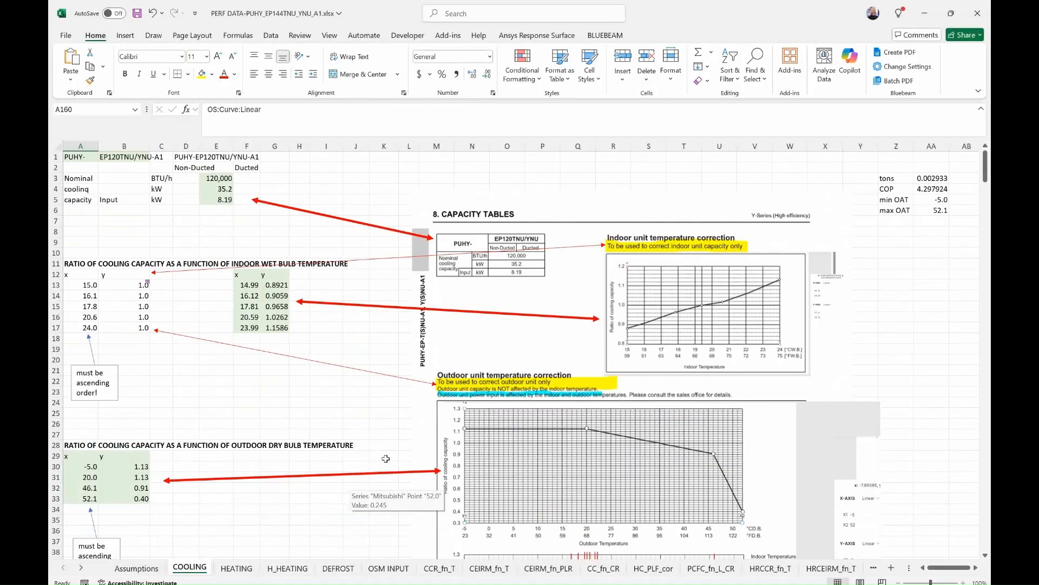
- Return to the OSM INPUT sheet and view the PUHY-EP120TNU-A1 specifications image linked to the green input cells
click(387, 568)
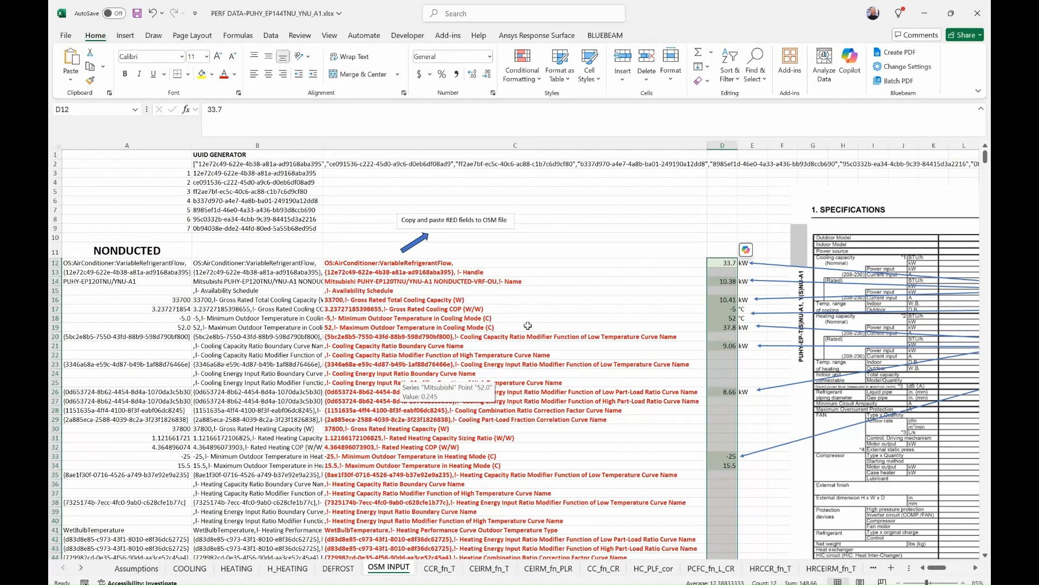
click(696, 212)
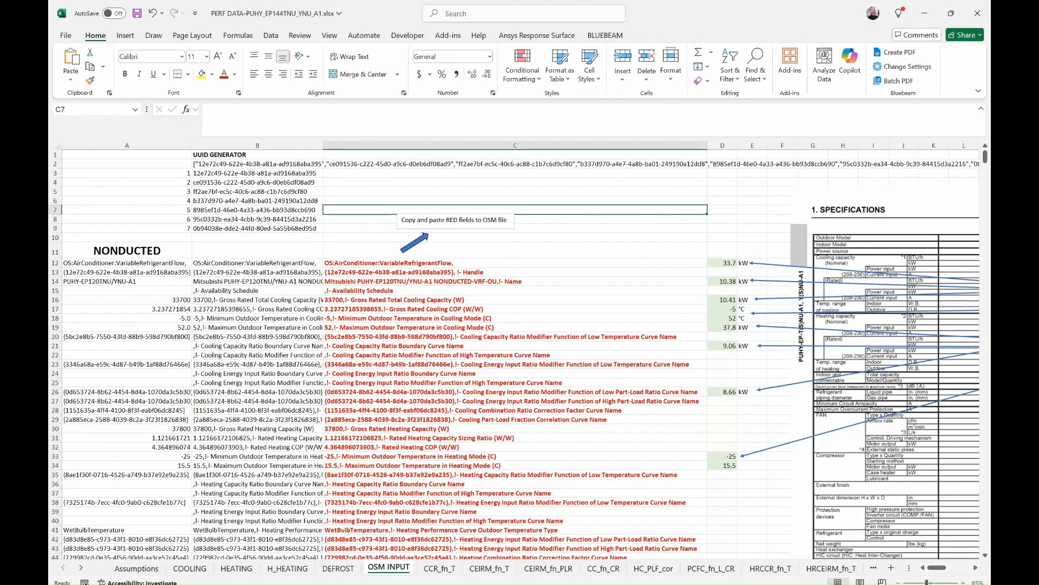
drag(940, 573, 949, 573)
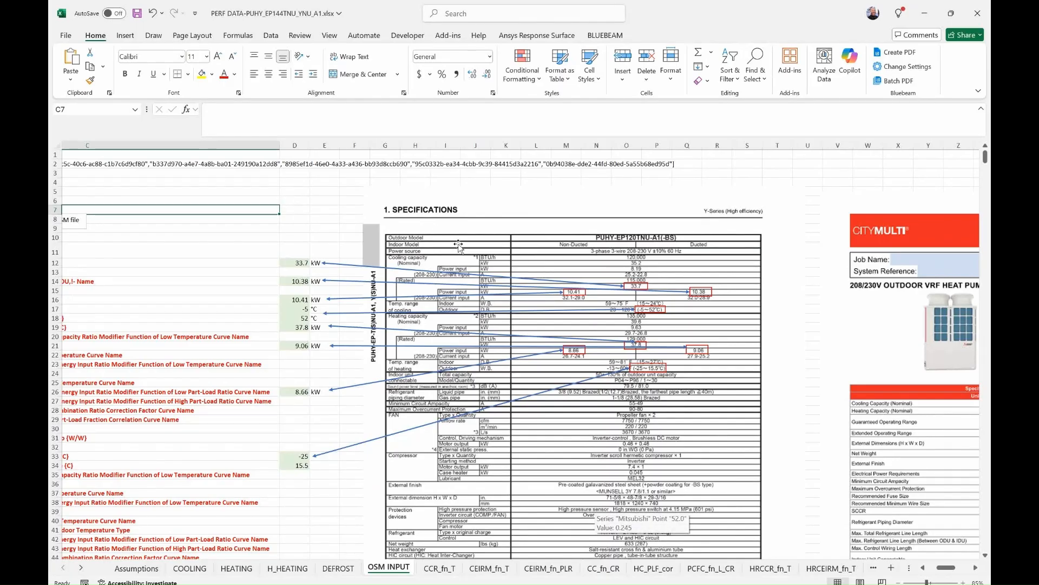
- Switch to Bluebeam Revu and find the PUHY-EP144TNU-A1 specifications page in the City Multi data book
key(alt+Tab)
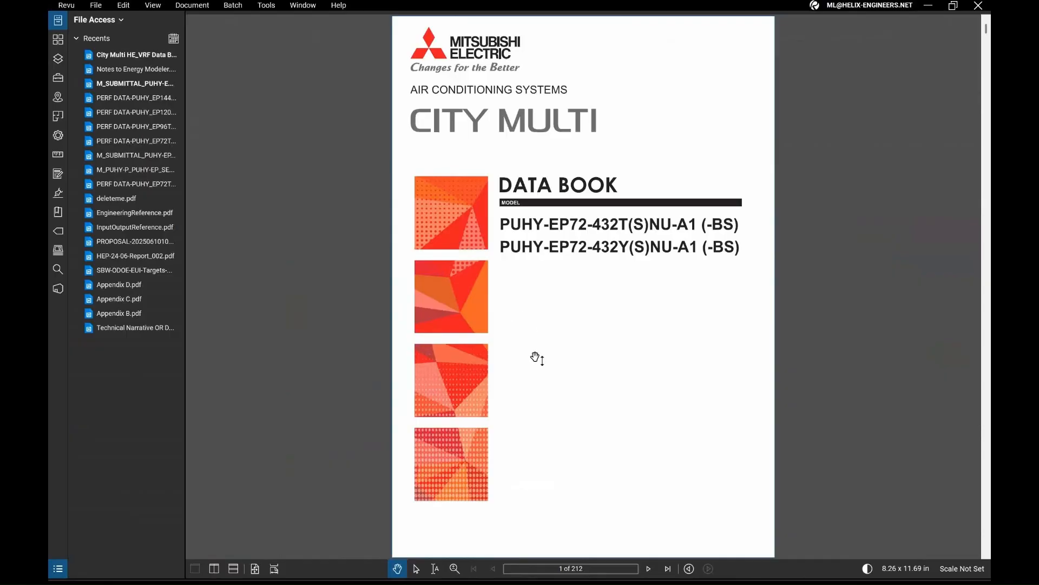
scroll(536, 358, down, 5)
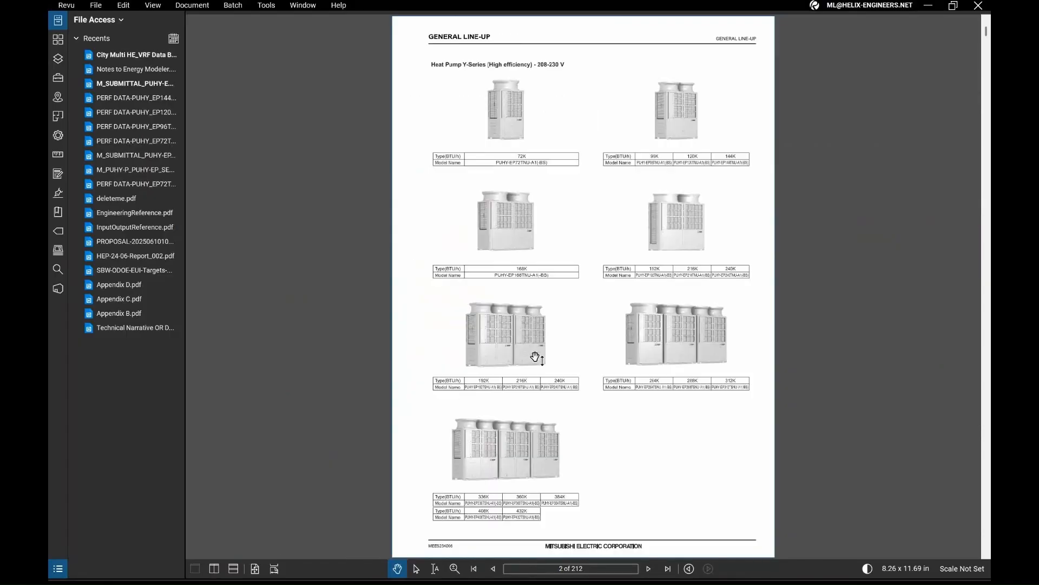
scroll(536, 358, down, 1)
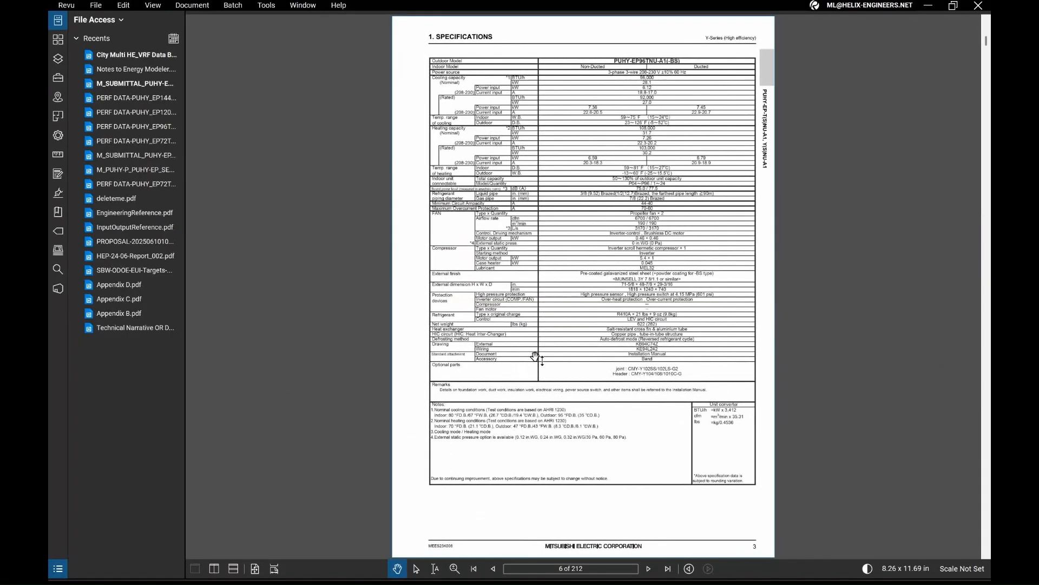
scroll(536, 358, down, 2)
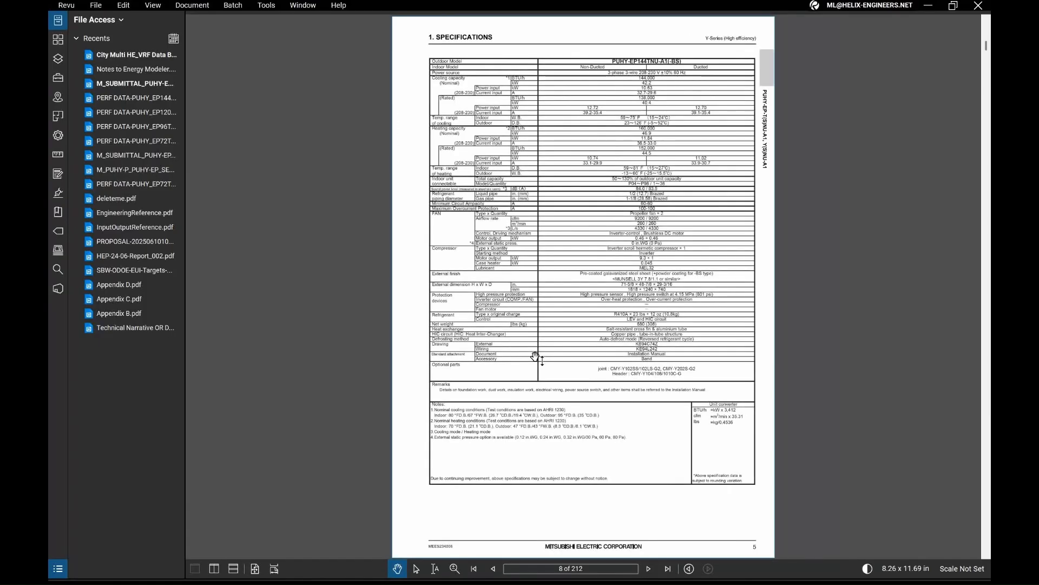
- Compare the data book's PUHY-EP144TNU-A1 specifications with the PUHY-EP120TNU-A1 image on the OSM INPUT sheet in Excel
key(alt+Tab)
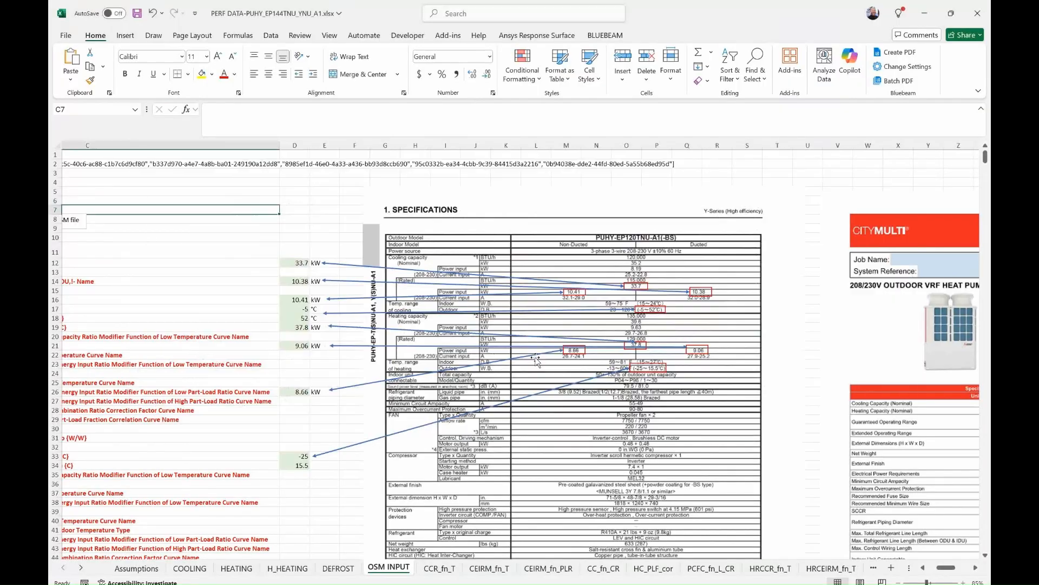
key(alt+Tab)
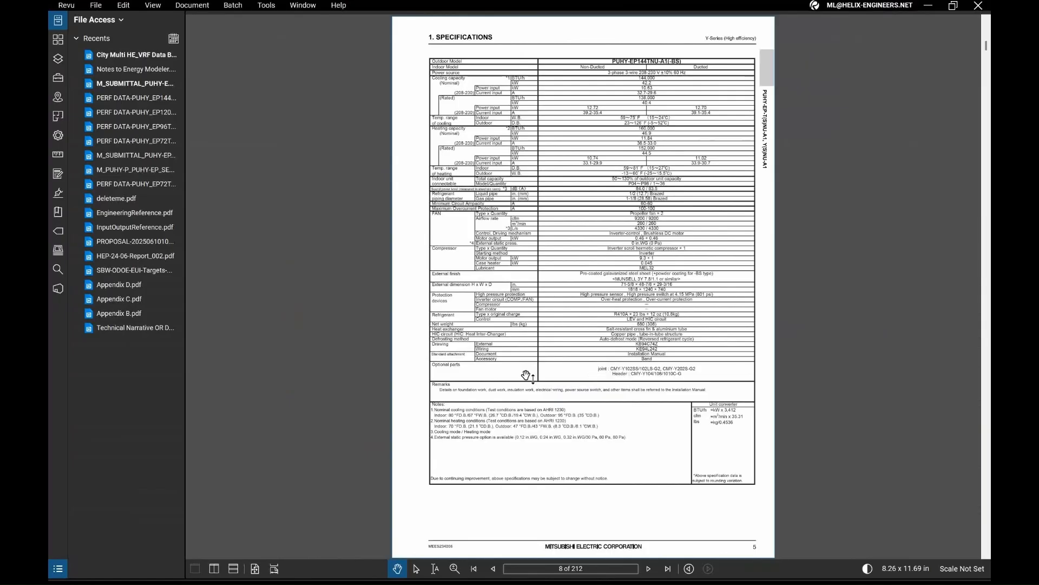
key(alt+Tab)
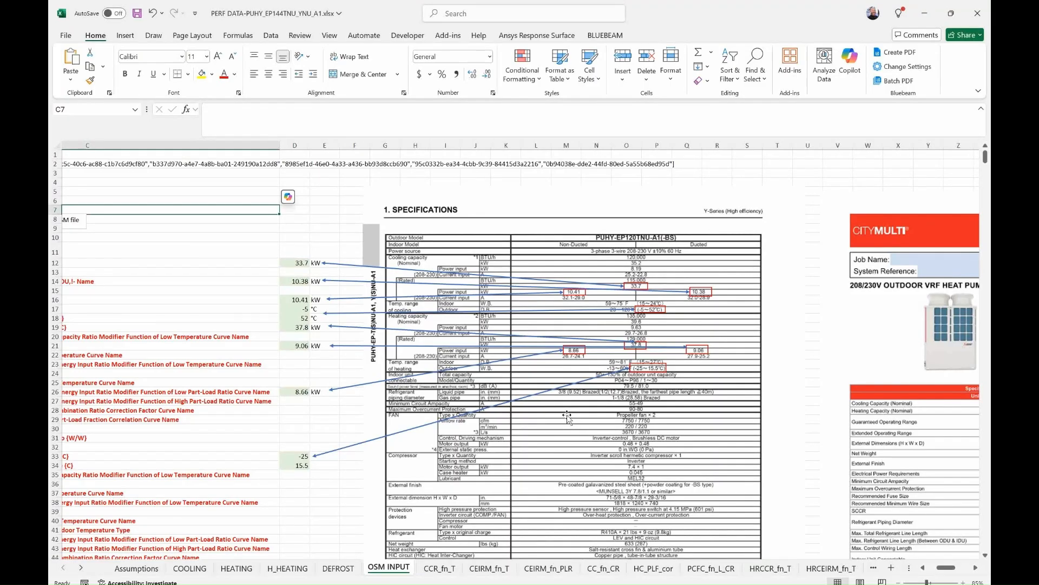
- Switch to Bluebeam Revu and copy the data book's PUHY-EP144TNU-A1 specifications page as a snapshot
scroll(569, 417, down, 8)
scroll(568, 417, up, 8)
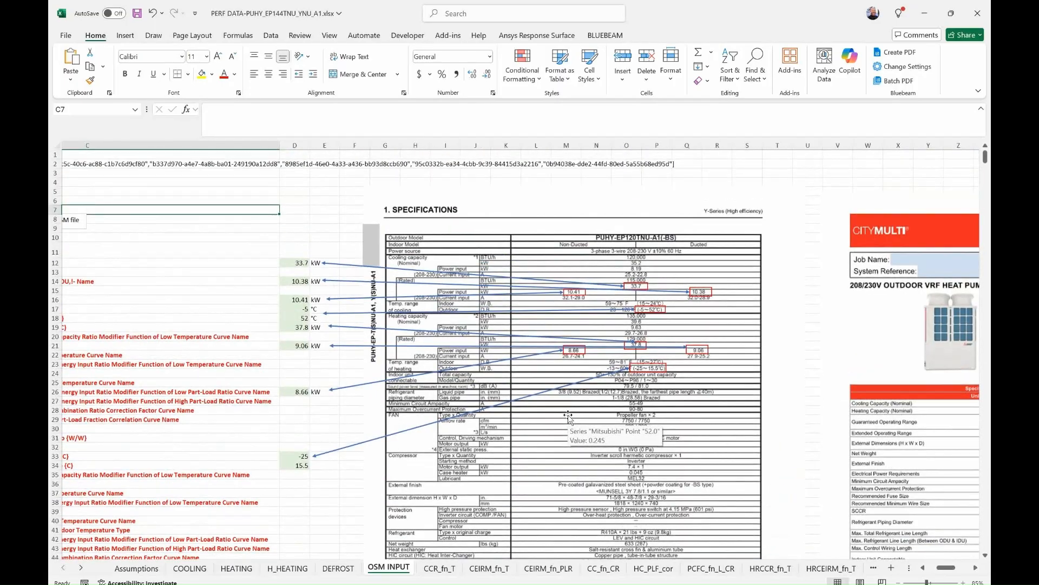
key(alt+Tab)
click(58, 39)
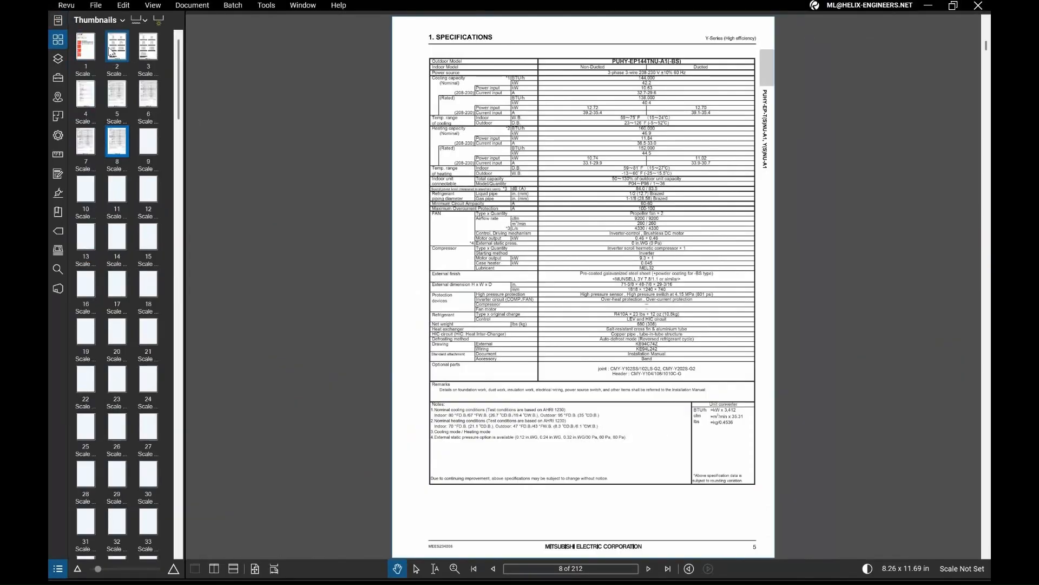
right_click(116, 139)
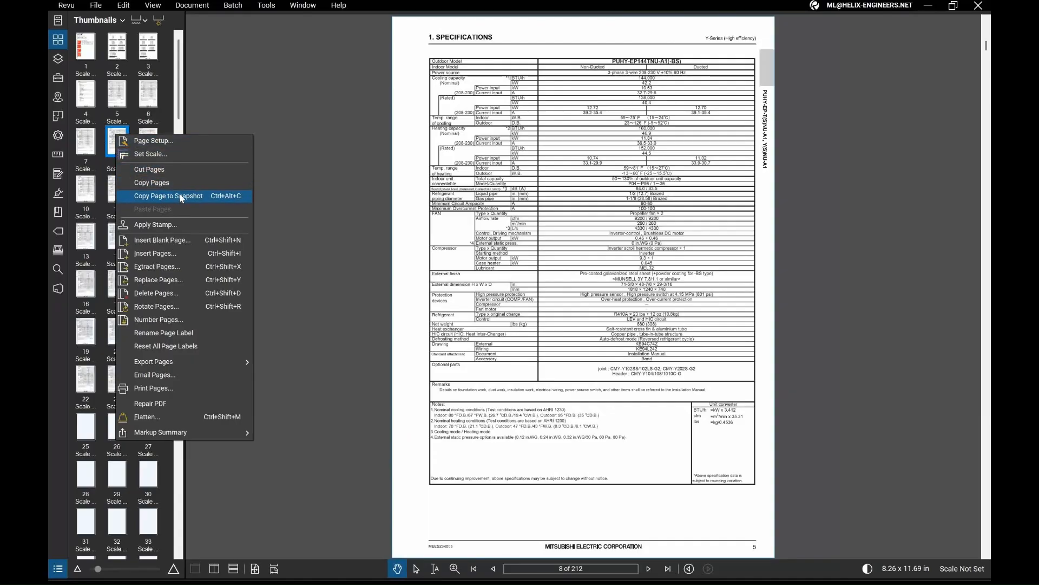
click(181, 197)
key(Escape)
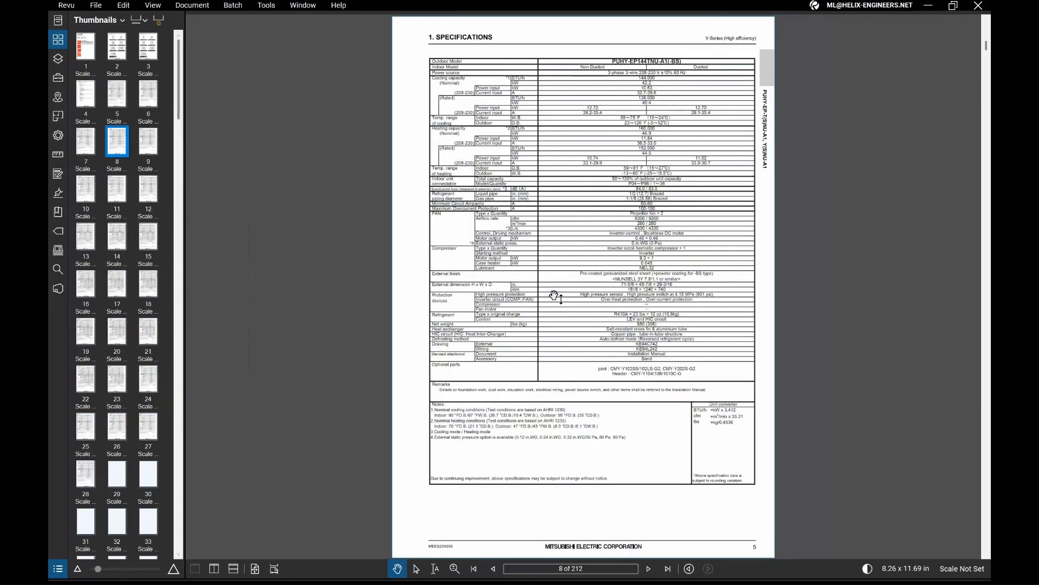
- Switch to Excel, paste the page snapshot on the OSM INPUT sheet and enlarge it to cover the PUHY-EP120TNU-A1 specifications image
key(alt+Tab)
click(328, 199)
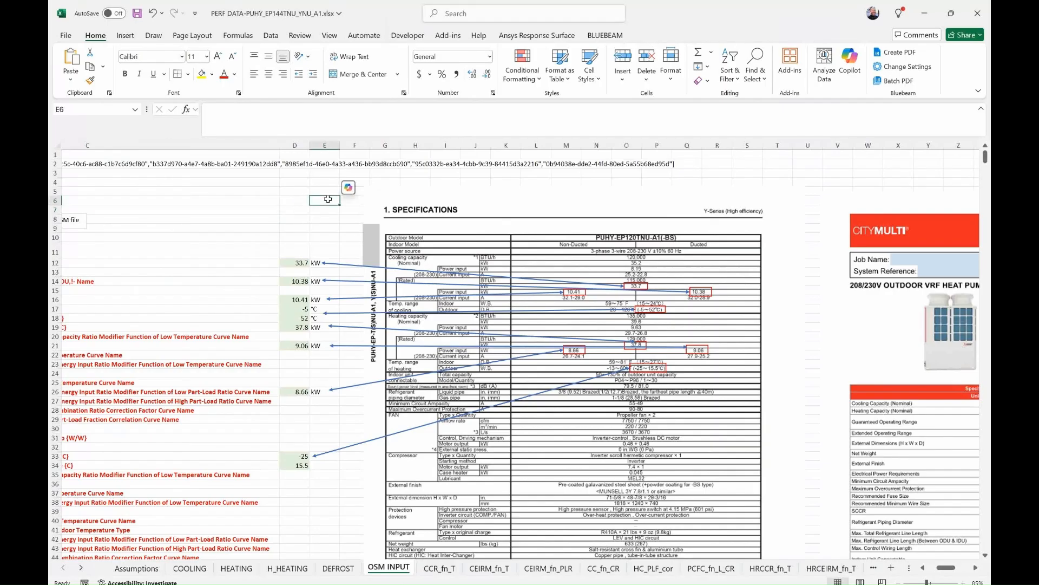
key(ctrl+v)
drag(322, 205, 375, 194)
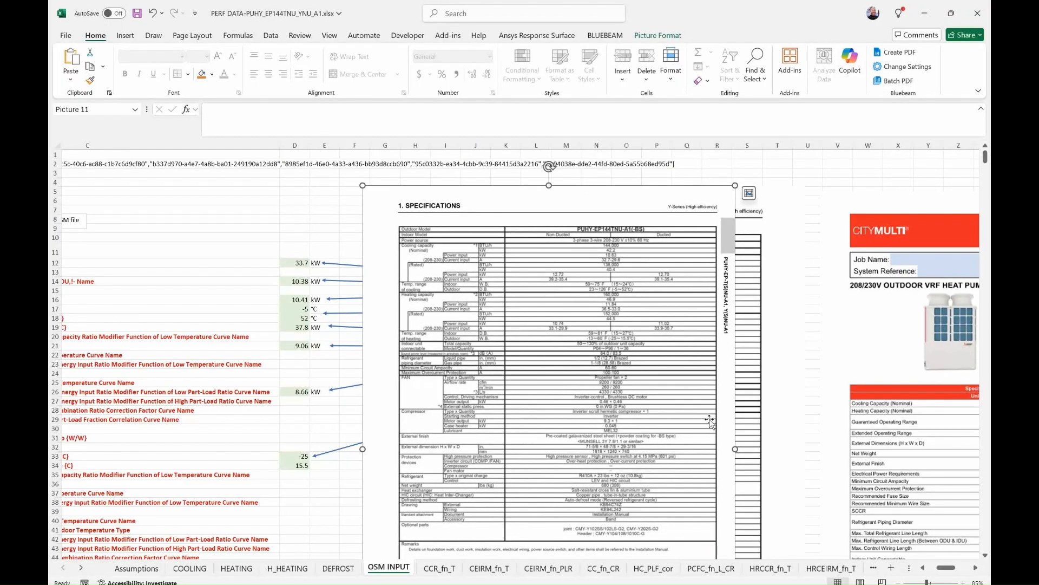
scroll(758, 395, down, 15)
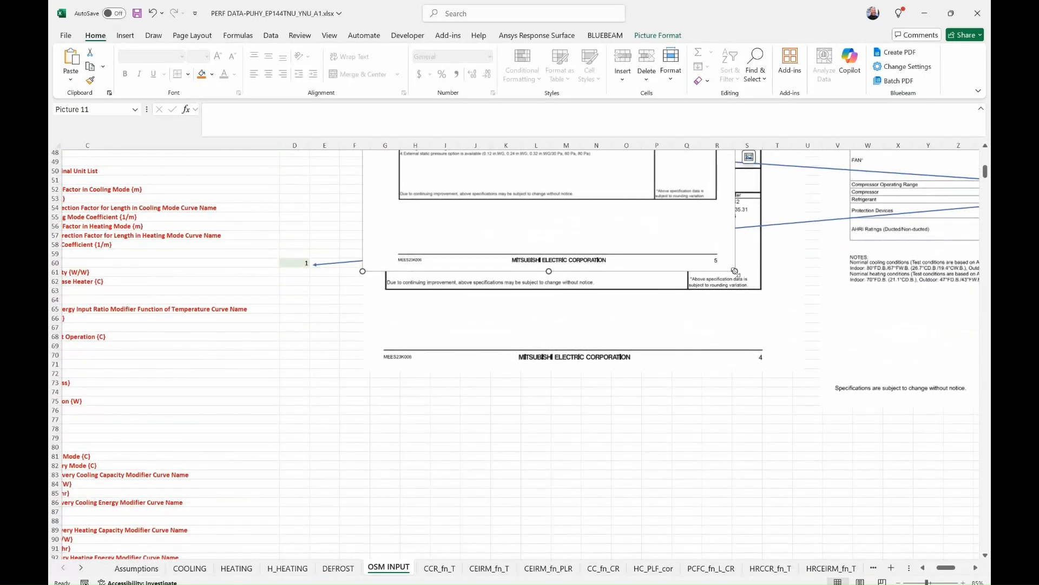
drag(736, 271, 794, 369)
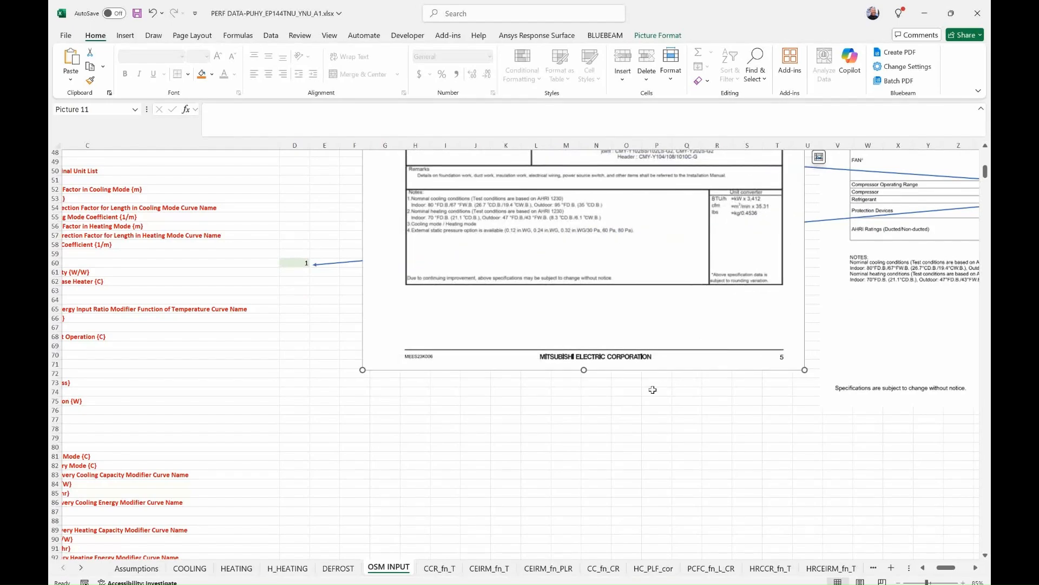
scroll(647, 391, up, 12)
scroll(644, 392, up, 4)
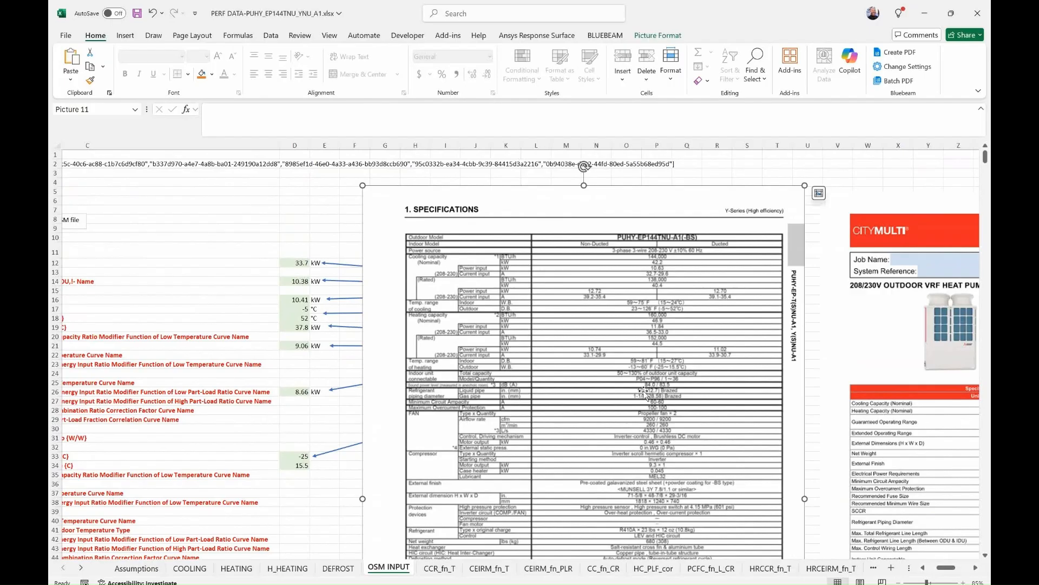
- Send the new PUHY-EP144TNU-A1 specifications image to the back and delete the old PUHY-EP120TNU-A1 specifications image
right_click(609, 202)
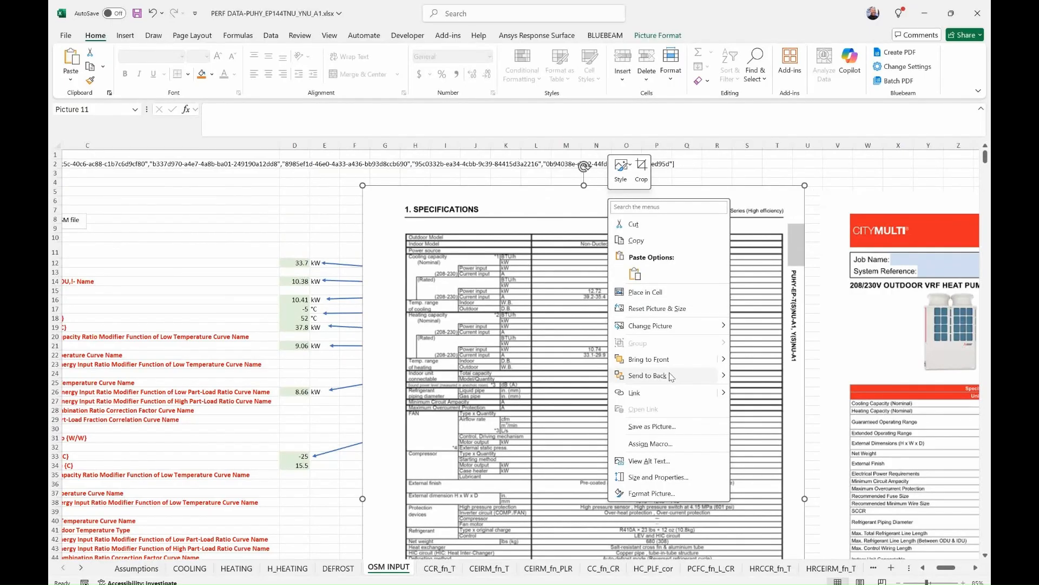
click(691, 377)
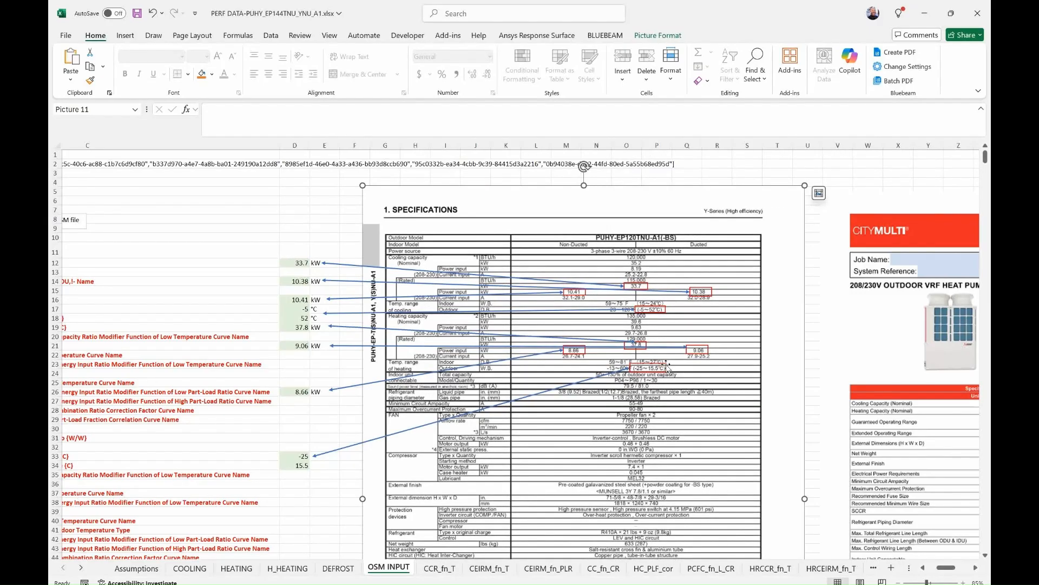
click(585, 230)
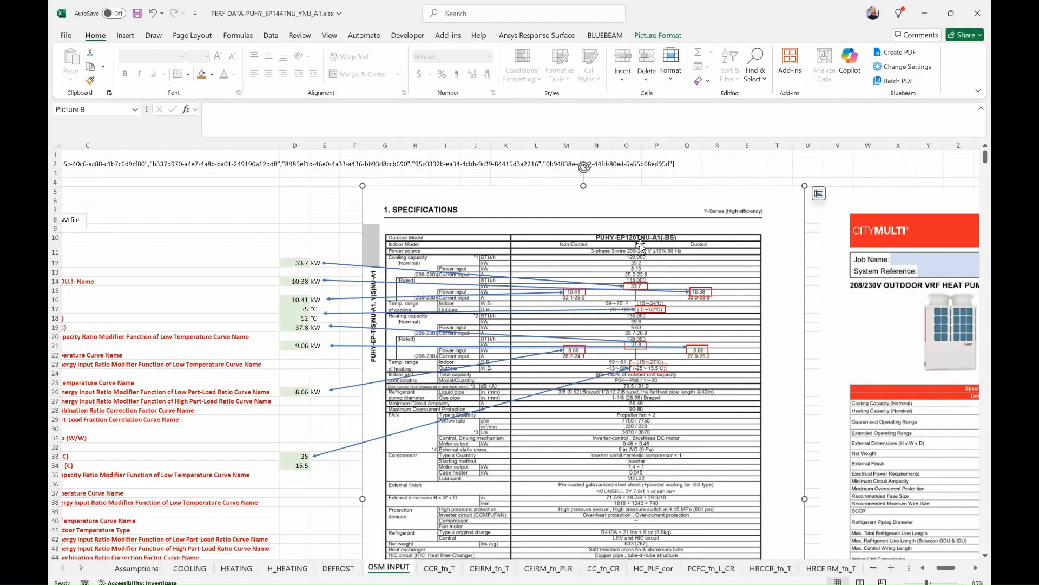
key(Delete)
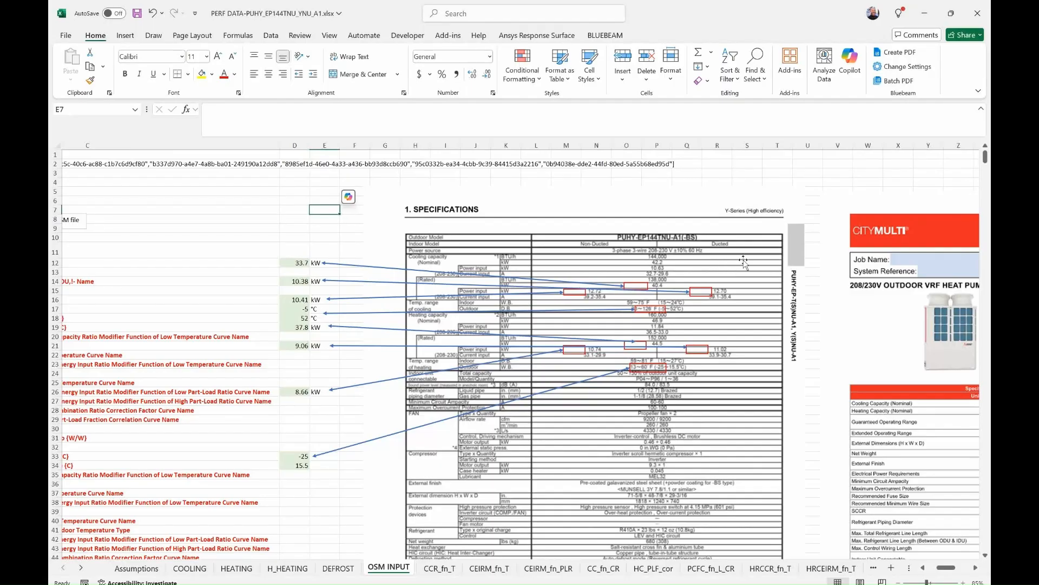
- Shift the PUHY-EP144TNU-A1 specifications image so its rated values line up with the red boxes and arrows
drag(742, 261, 723, 261)
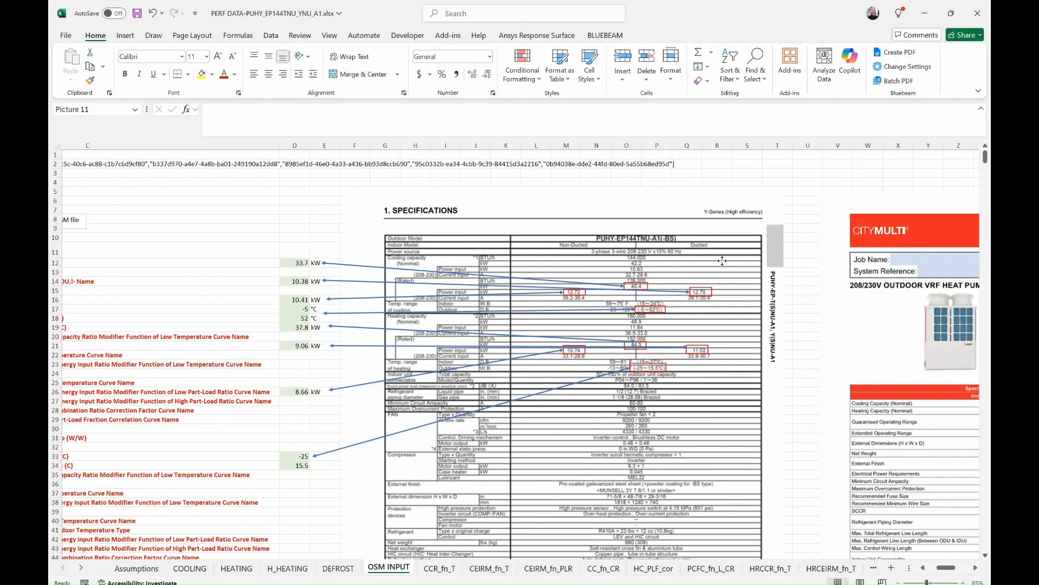
drag(723, 261, 723, 261)
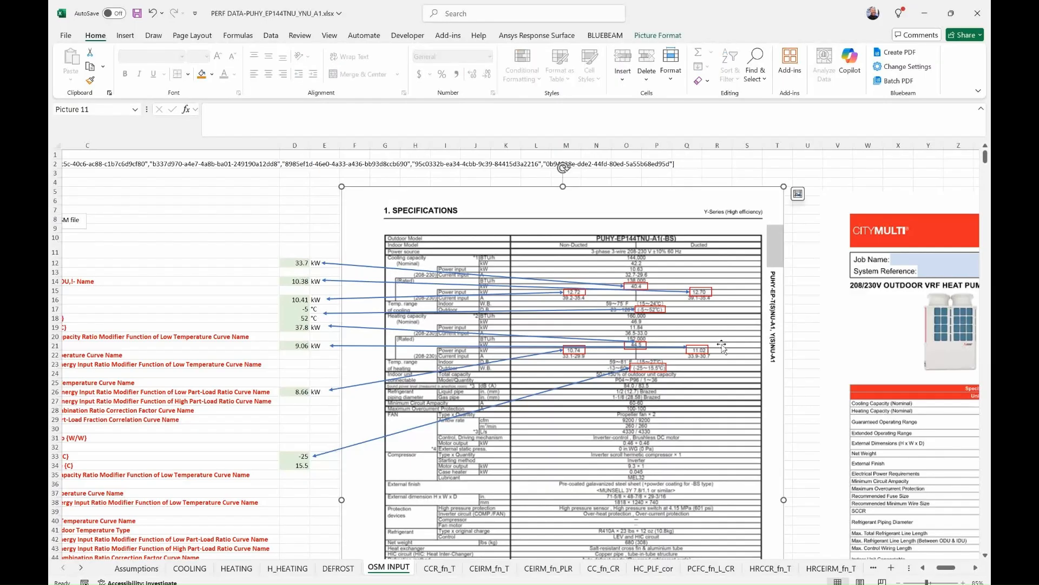
scroll(724, 349, down, 8)
scroll(723, 350, up, 8)
- Enter the rated kW values: D12 40.4, D14 12.72, D16 12.7, D19 44.5, D21 11.02 and D26 10.74
click(297, 263)
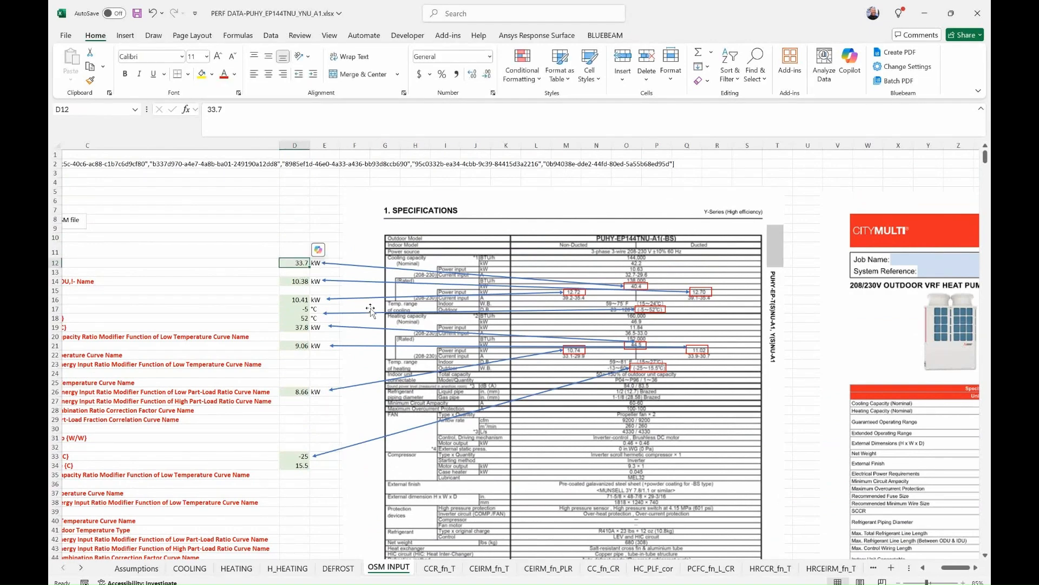
text(40.4)
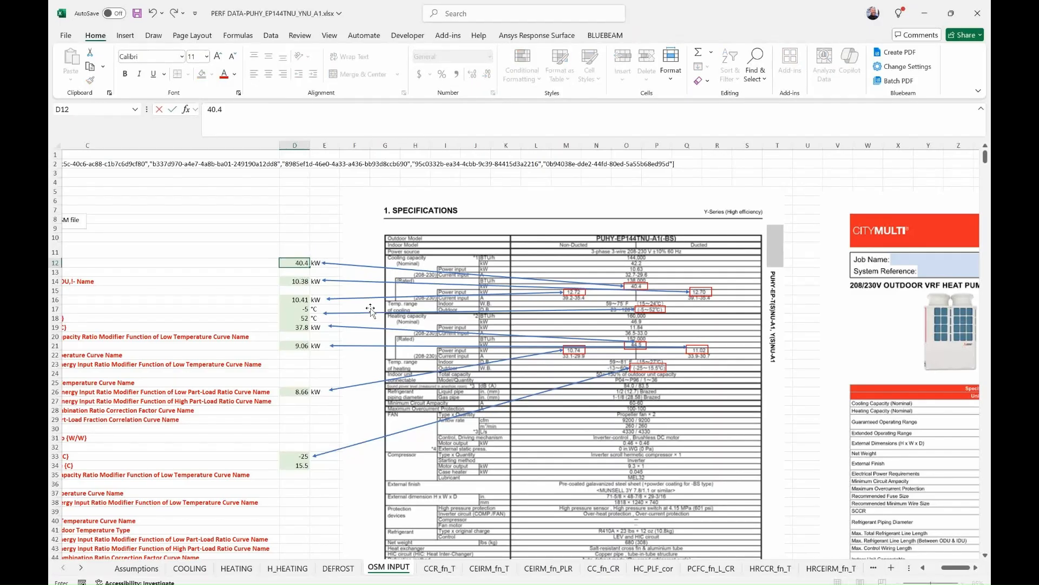
click(293, 281)
text(12.72)
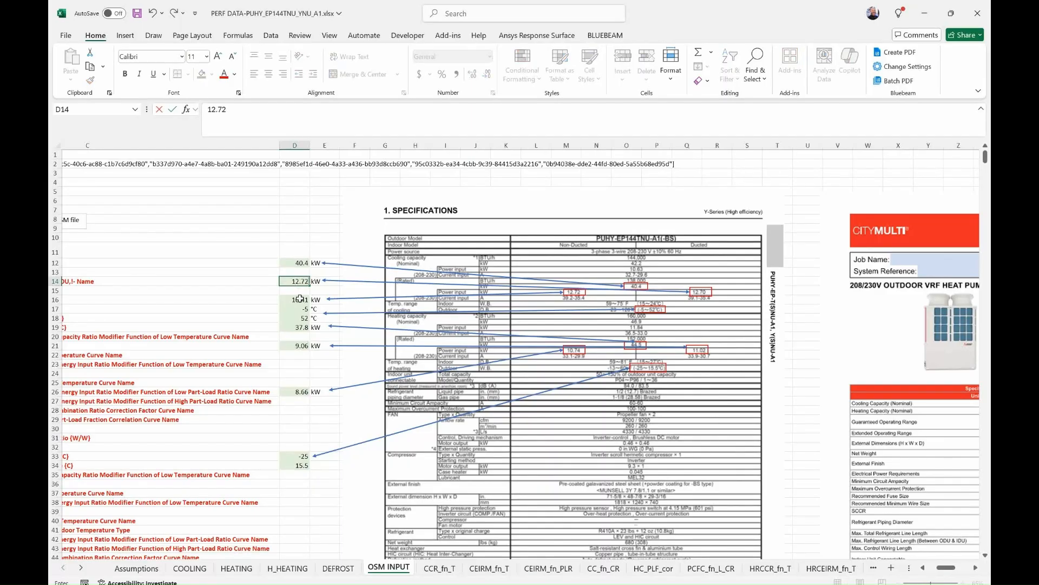
click(299, 299)
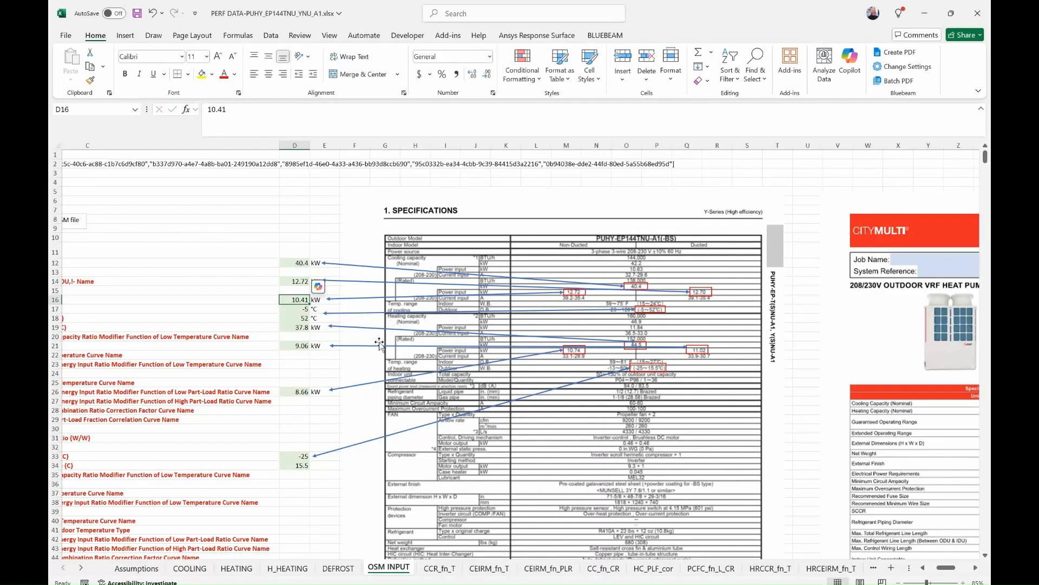
text(12.7)
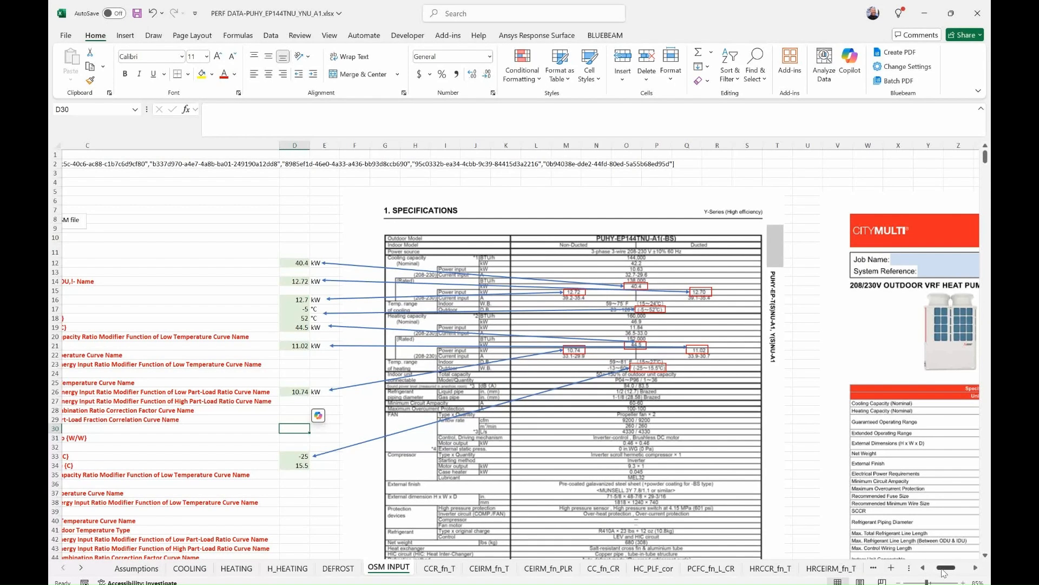
- Check the 10-ton submittal image, switch to File Explorer and open M_SUBMITTAL_PUHY-EP144TNU-A1.pdf from the Mitsubishi PUHY_EP144TNU_YNU_A1 Docs folder
drag(944, 569, 956, 572)
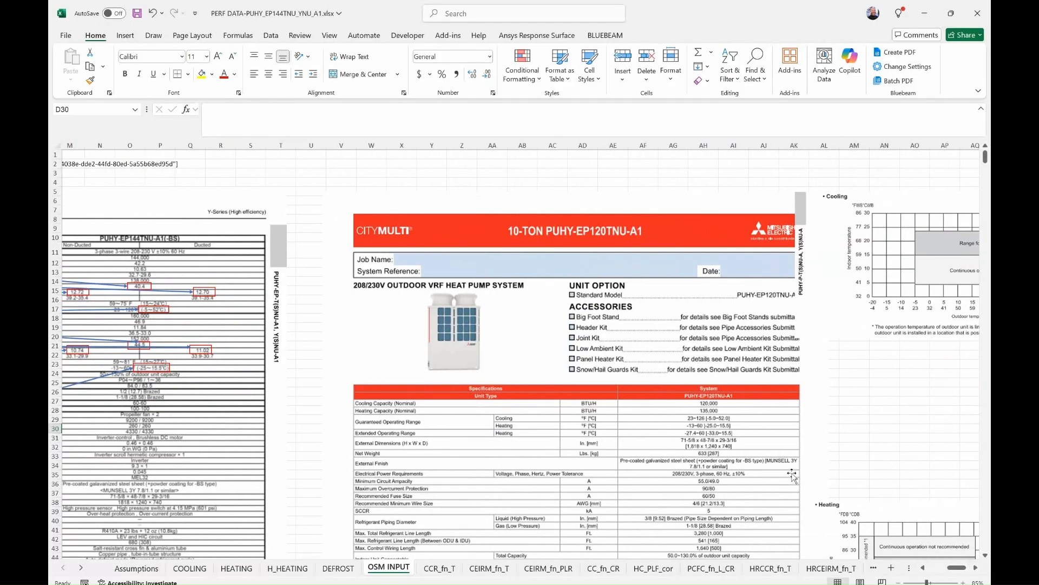
click(515, 233)
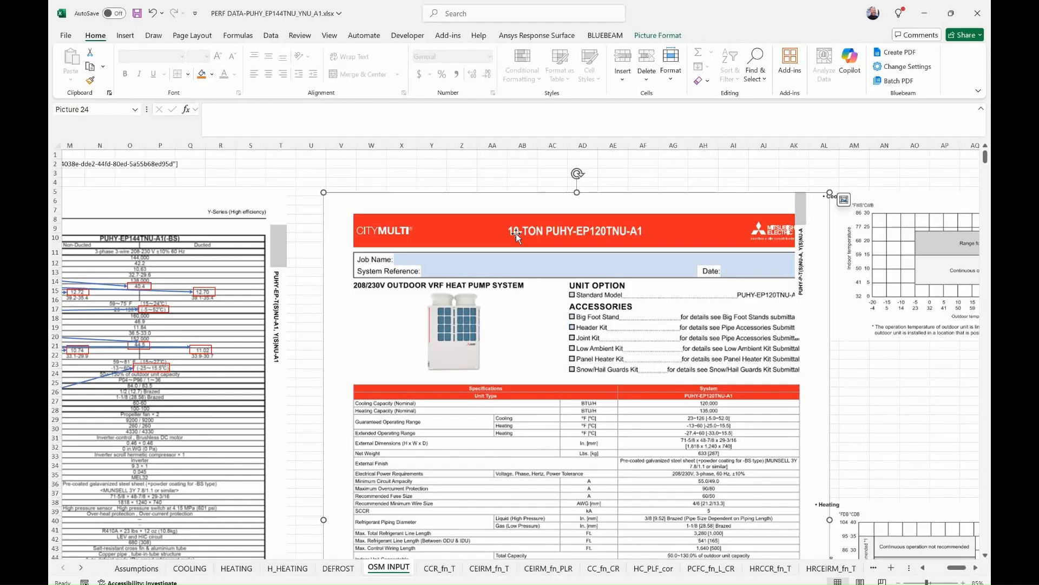
key(alt+Tab)
key(alt+Tab)
key(alt+Tab)
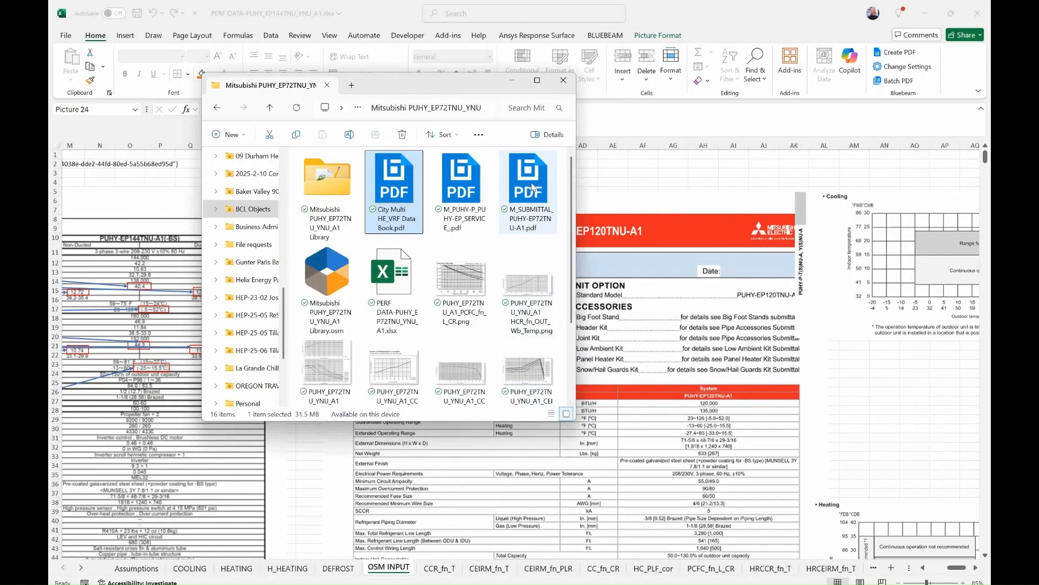
click(269, 107)
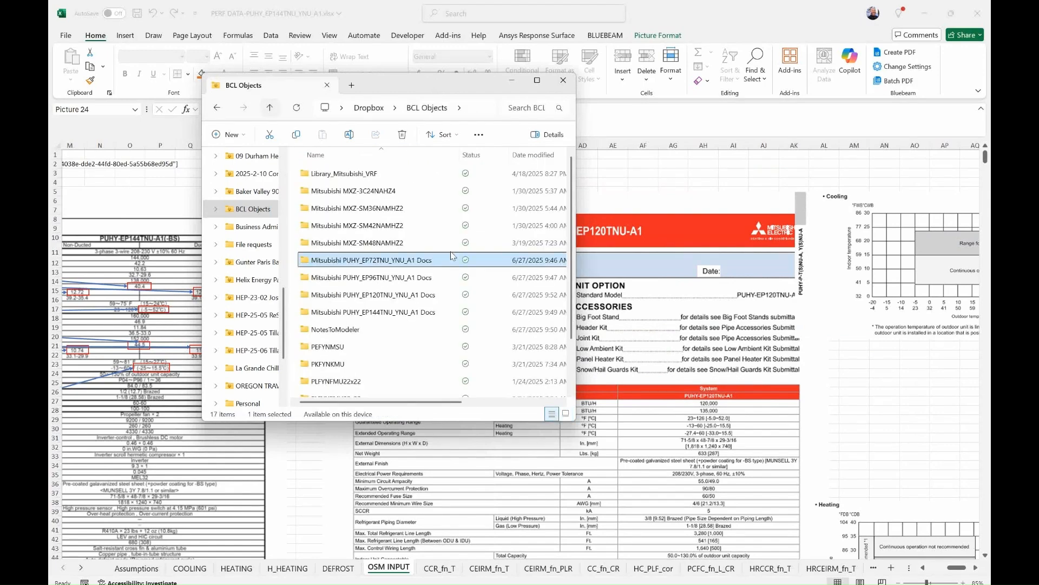
double_click(420, 313)
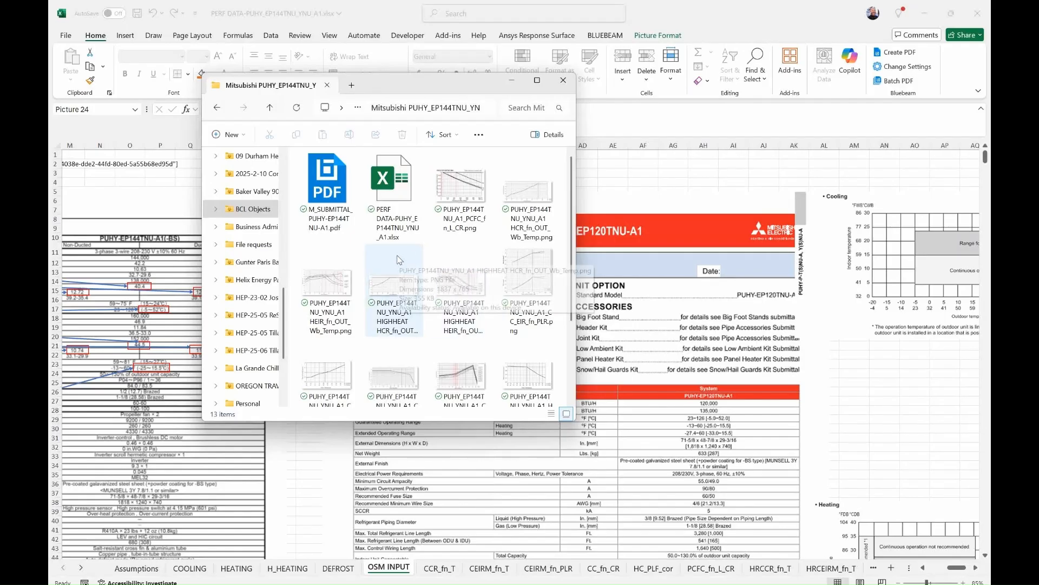
click(327, 180)
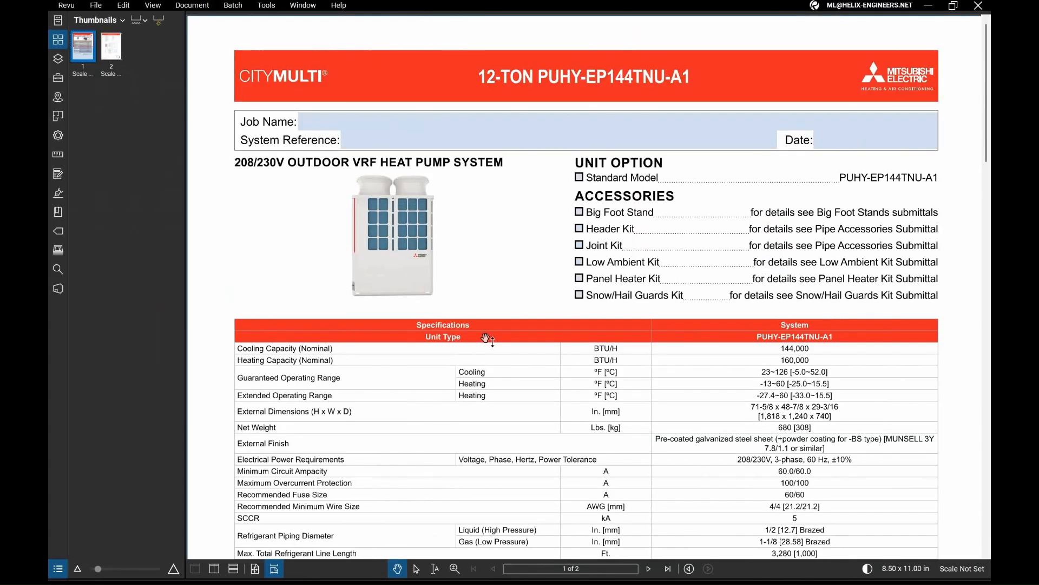
- Copy the submittal PDF's first page as a snapshot and paste it near the 10-ton submittal image on Excel's OSM INPUT sheet
right_click(88, 46)
click(145, 106)
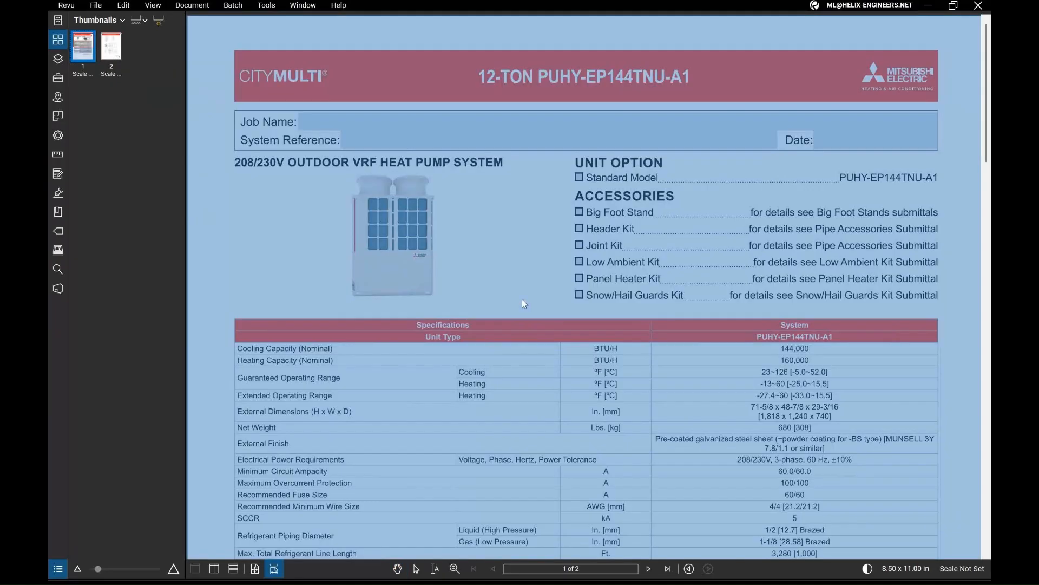
key(alt+Tab)
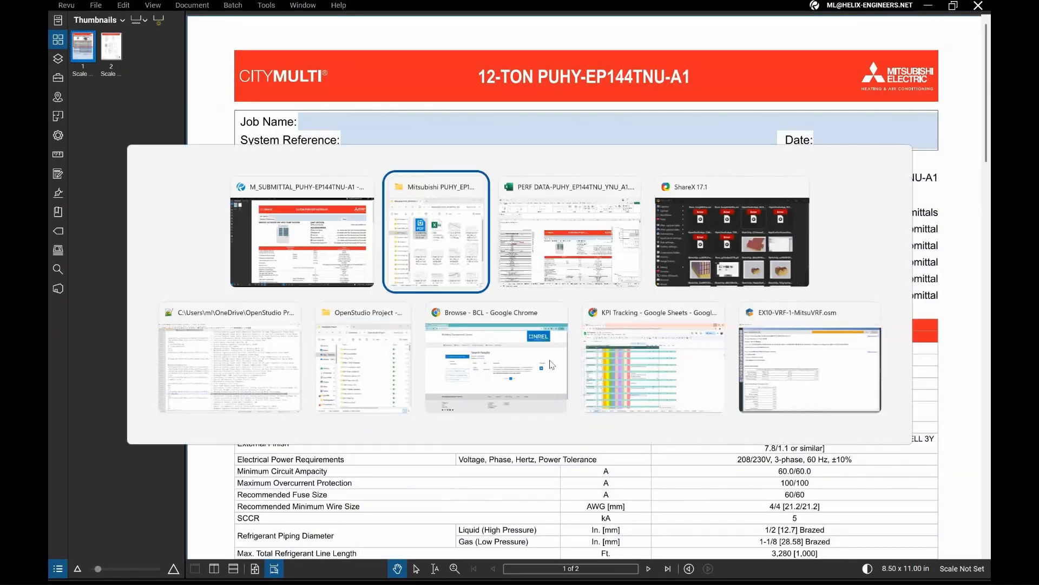
key(alt+Tab)
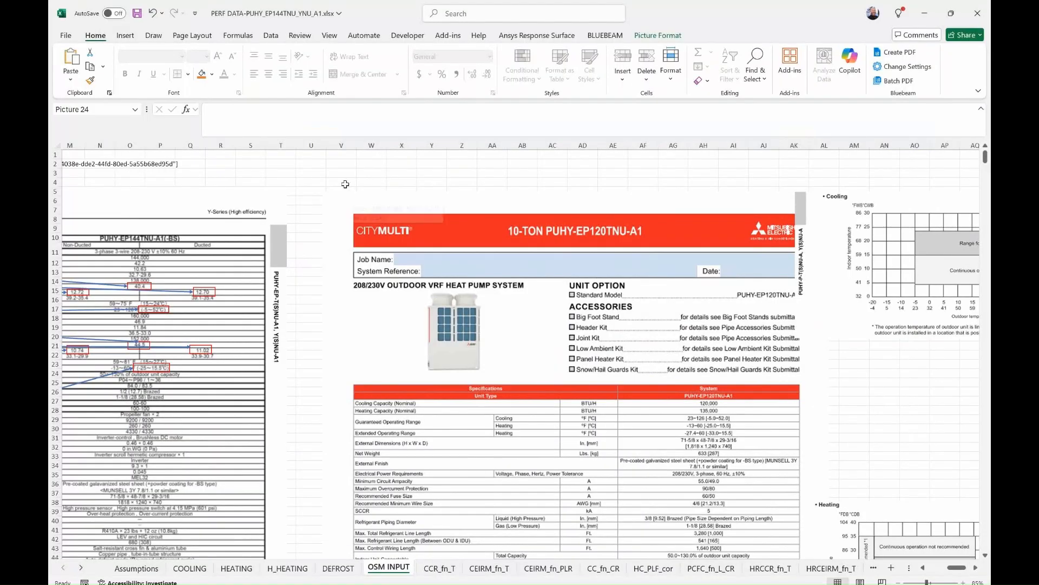
click(359, 192)
click(347, 183)
key(ctrl+v)
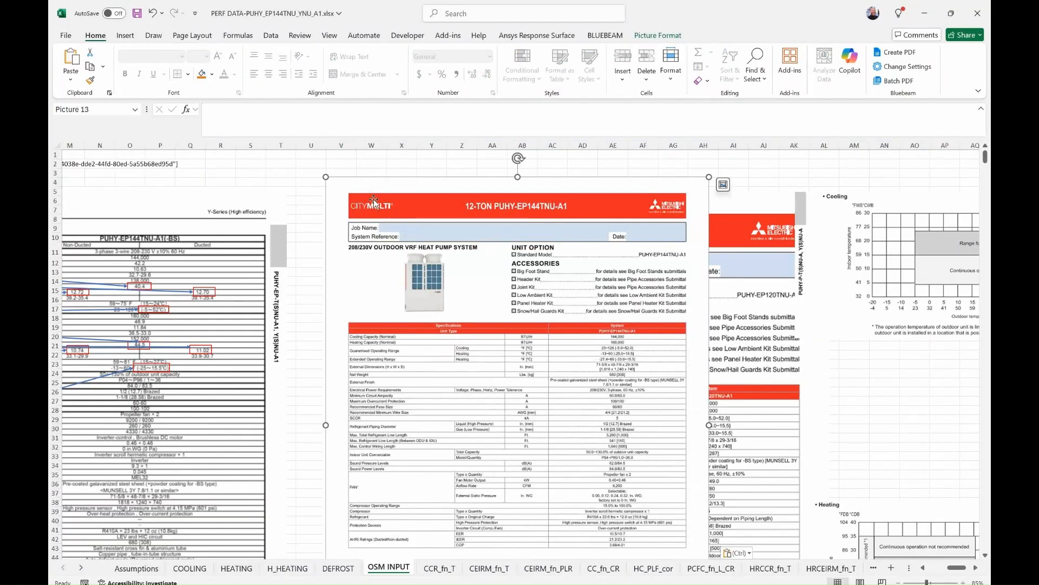
- Position and enlarge the 12-ton PUHY-EP144TNU-A1 submittal image to match the 10-ton one beneath, and send it to the back
mouse_move(440, 217)
mouse_down()
mouse_move(470, 249)
mouse_move(422, 223)
mouse_up()
scroll(760, 290, down, 8)
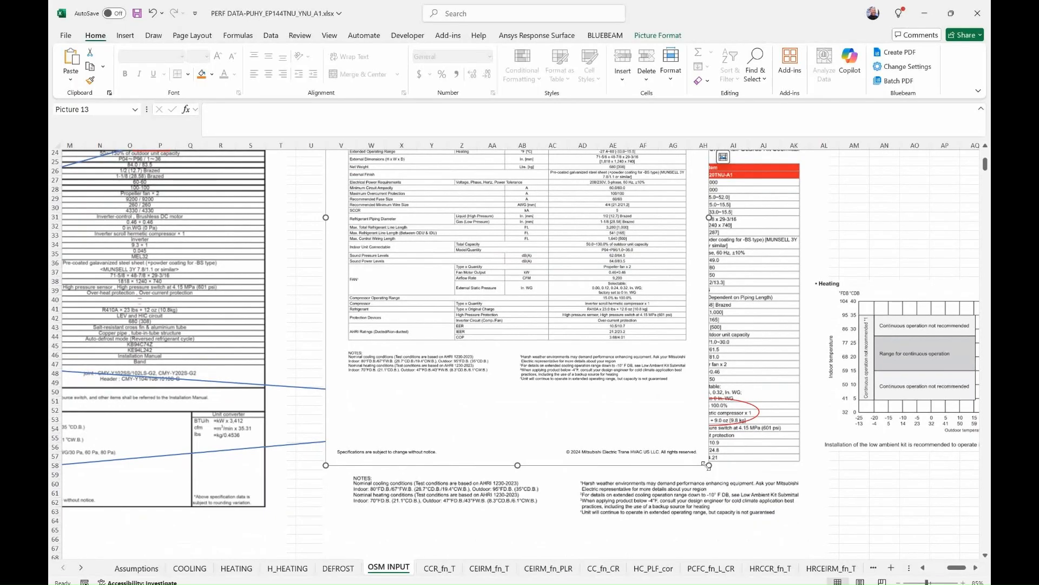
drag(708, 465, 831, 534)
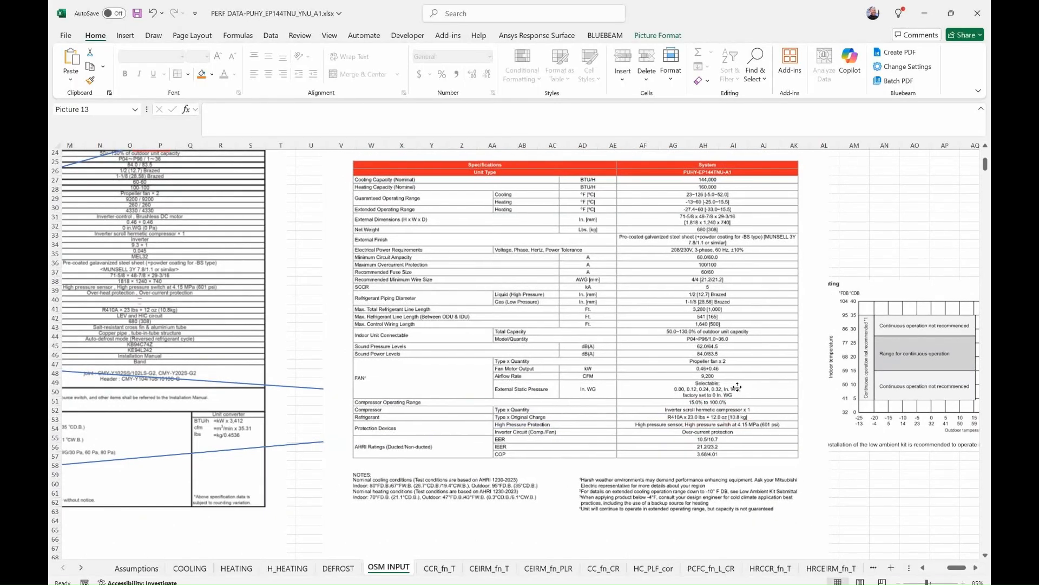
right_click(609, 278)
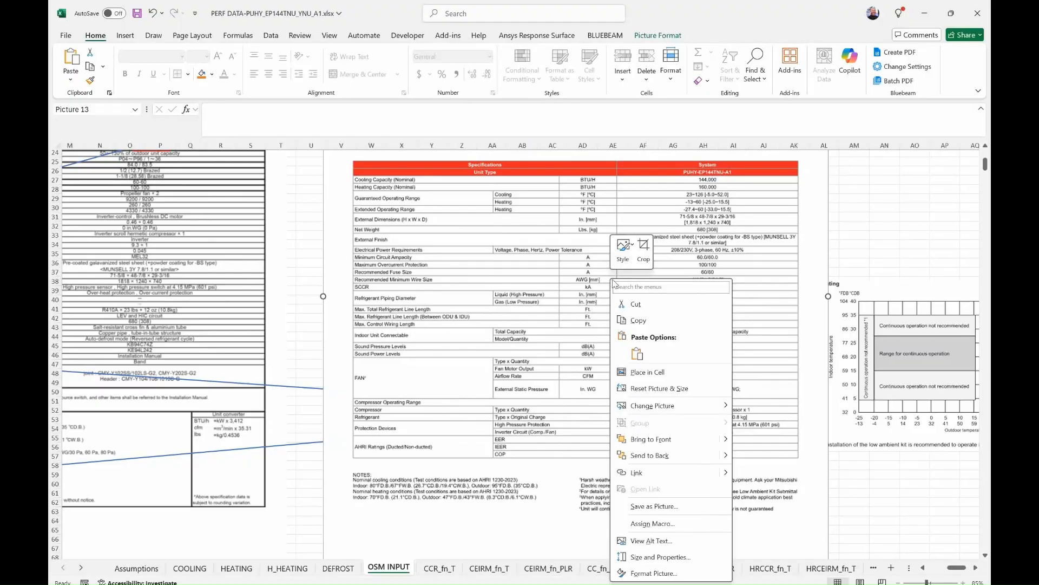
mouse_move(675, 408)
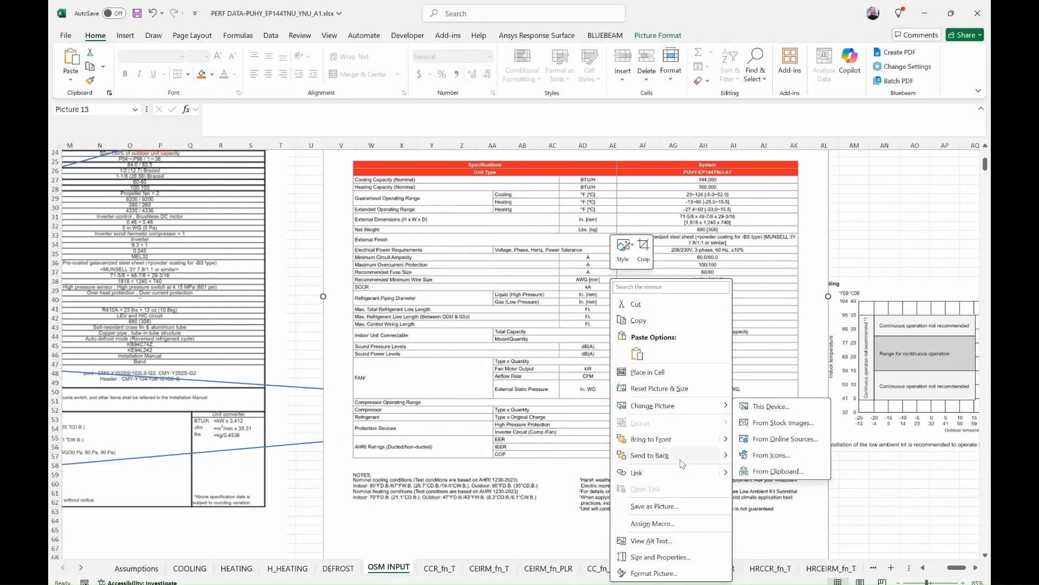
click(652, 456)
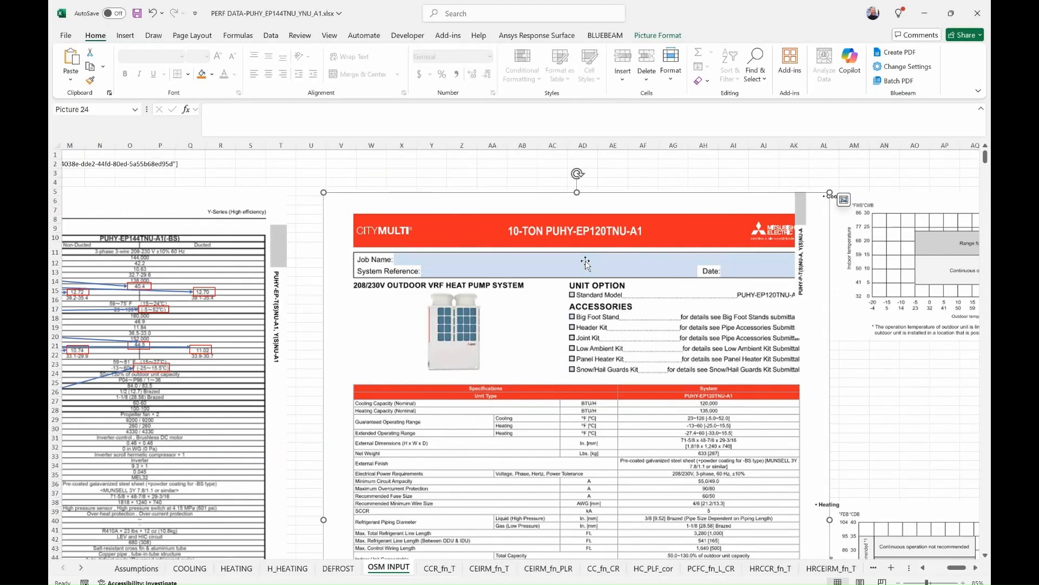
- Delete the 10-ton submittal image and nudge the 12-ton PUHY-EP144TNU-A1 image slightly to line up with the compressor annotations
key(Delete)
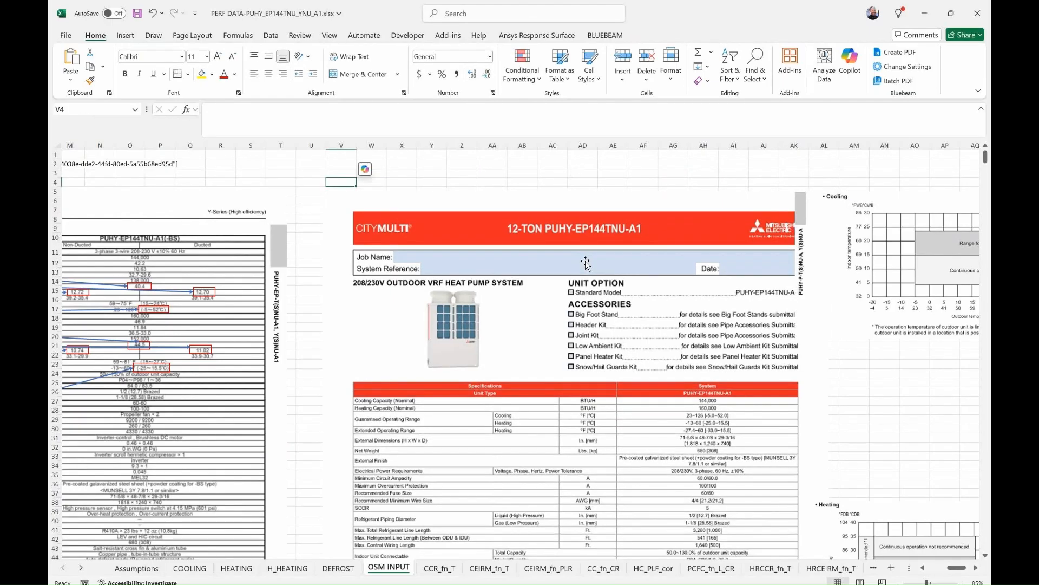
scroll(614, 276, down, 12)
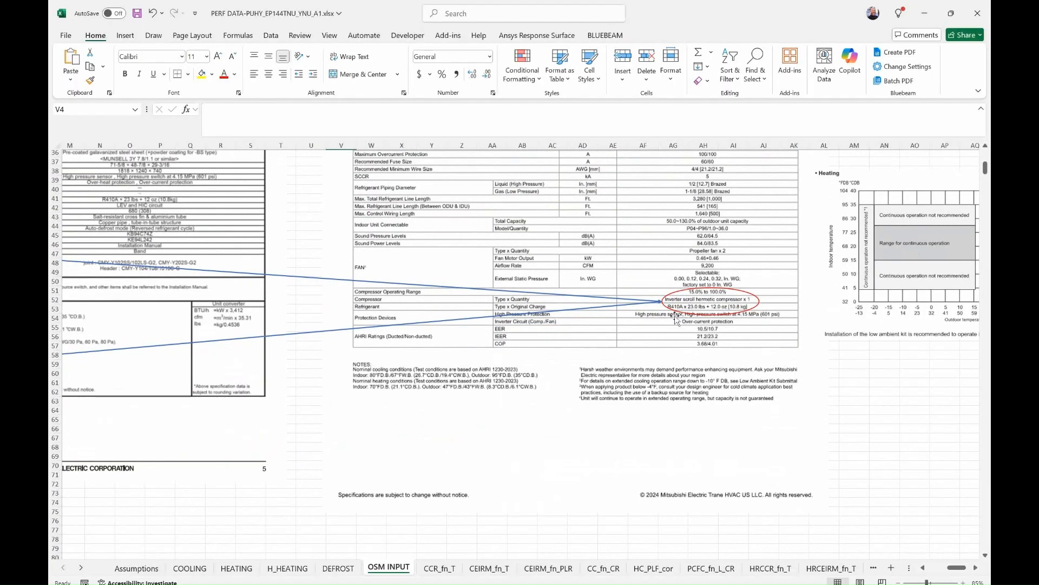
click(645, 352)
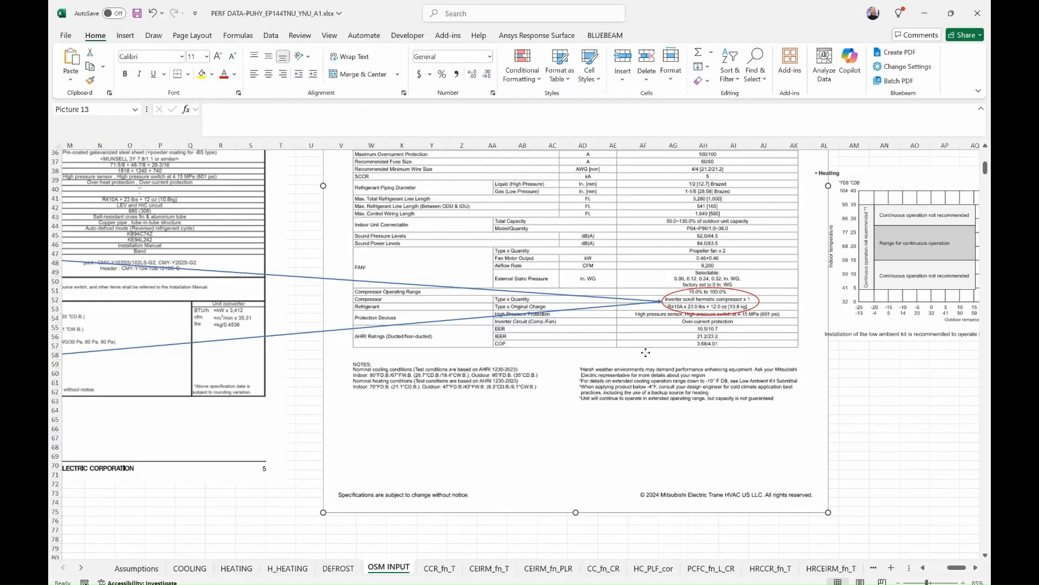
drag(646, 352, 648, 354)
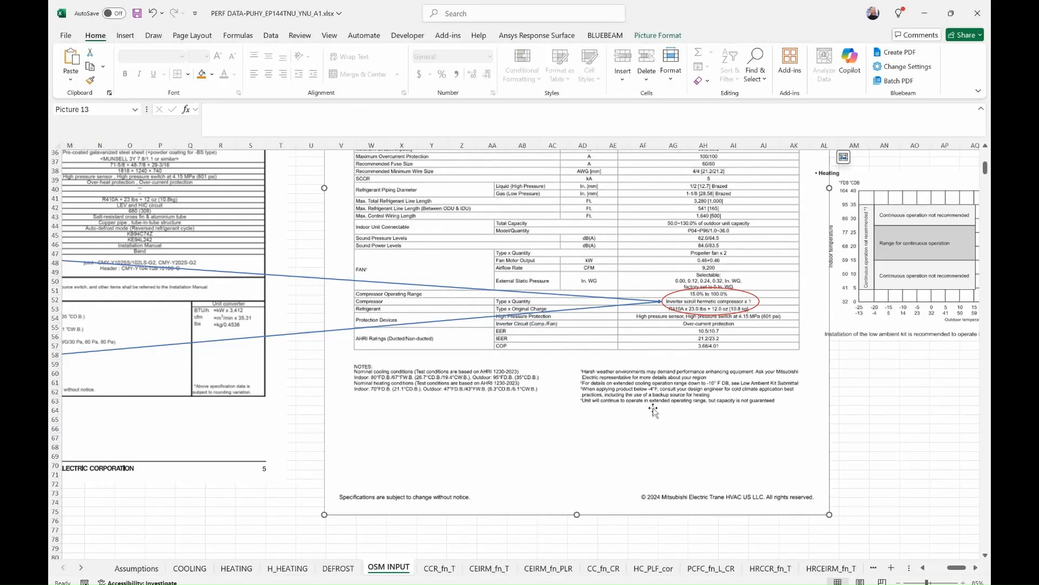
- Check the minimum part-load ratio in D46 and number of compressors in D60 against the 12-ton submittal, and review the other annotated inputs
drag(957, 567, 946, 572)
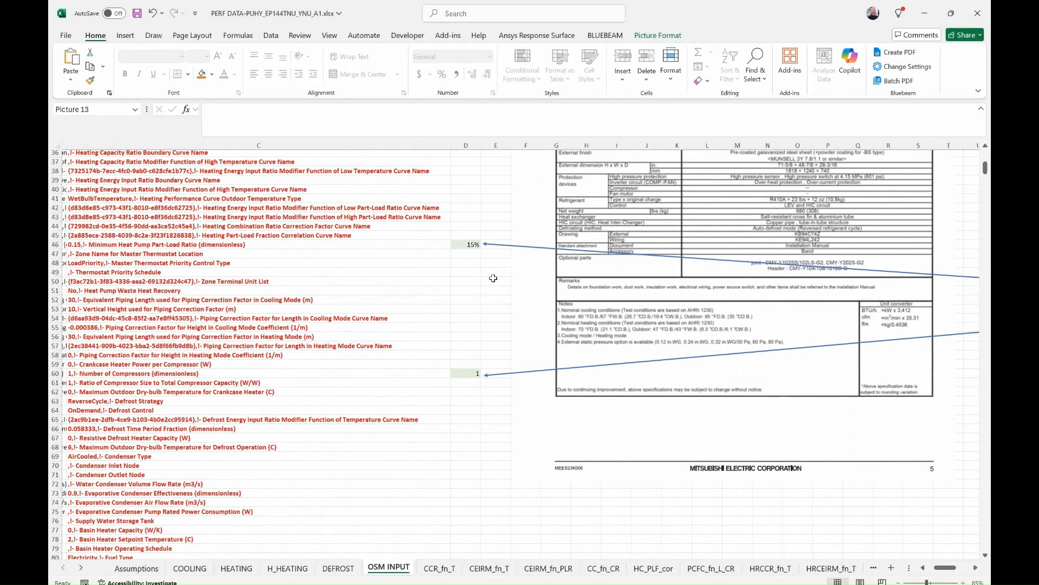
click(465, 246)
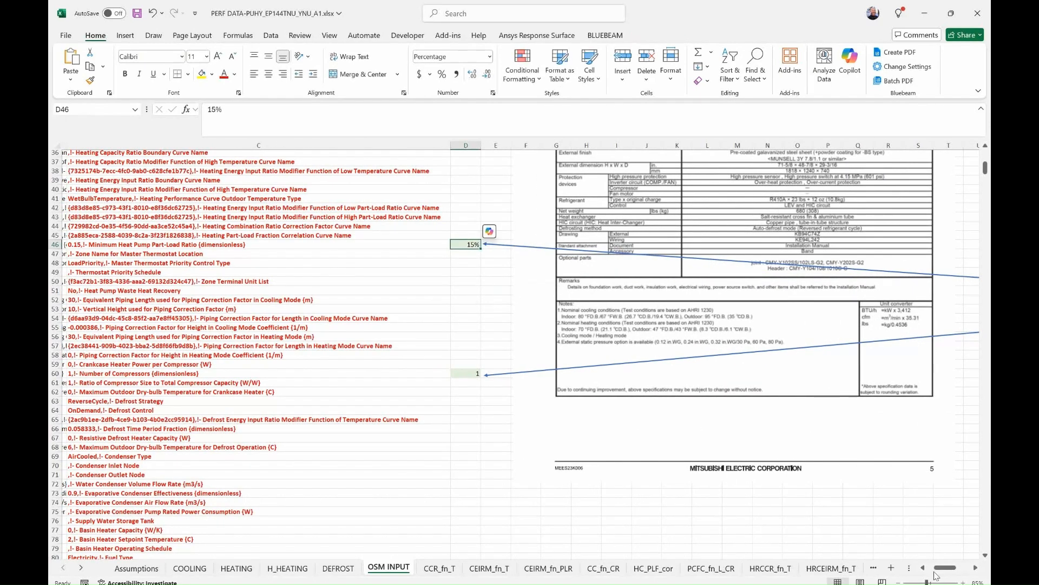
drag(945, 569, 954, 570)
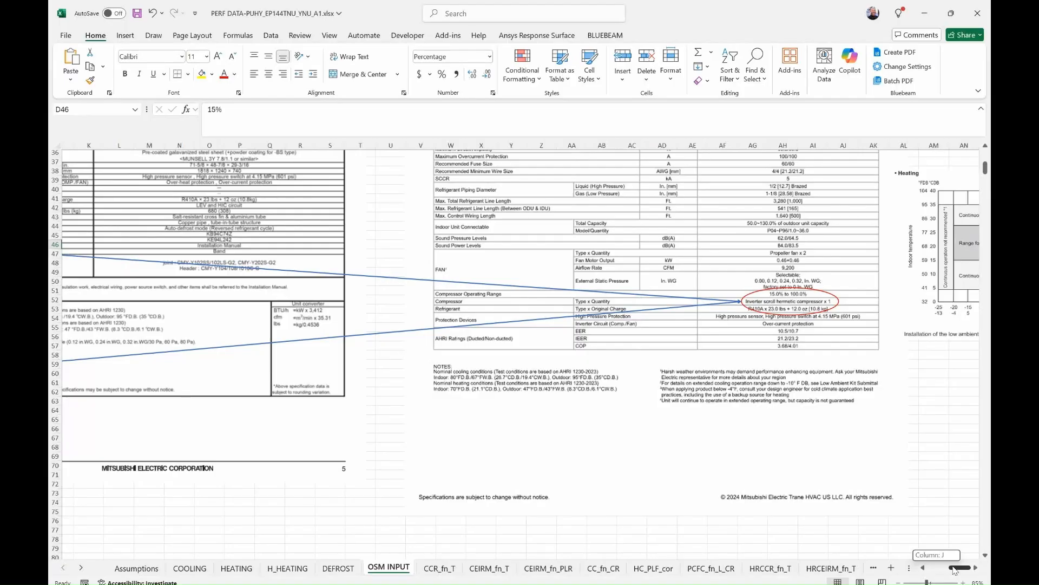
drag(955, 571, 945, 569)
click(341, 373)
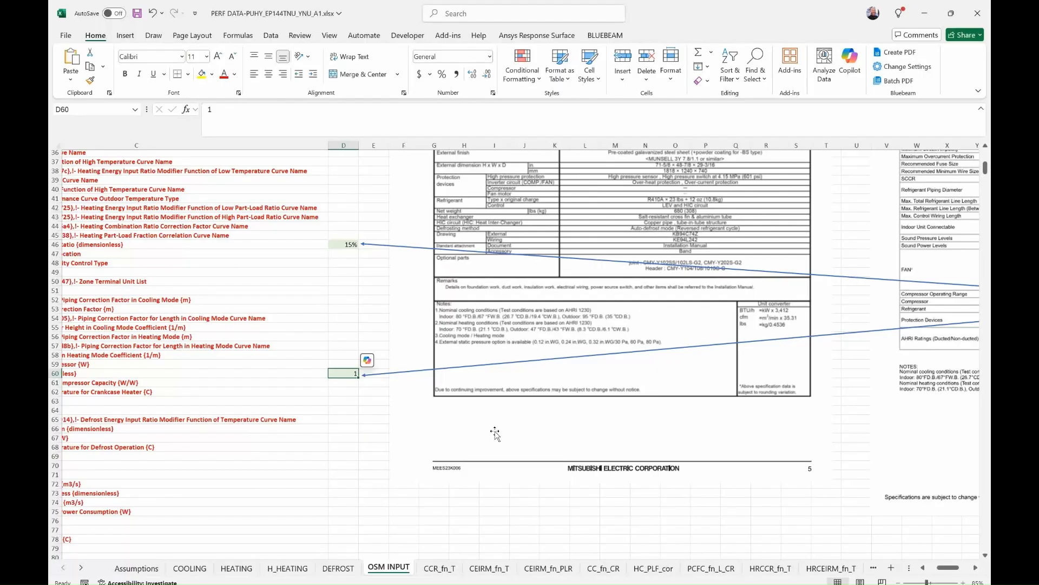
scroll(505, 456, up, 12)
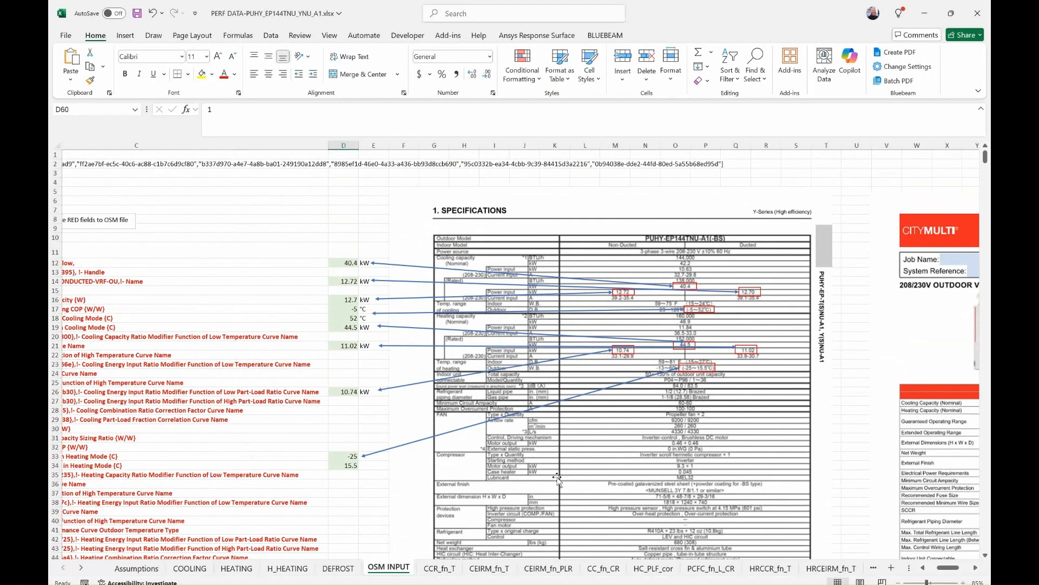
scroll(527, 461, down, 16)
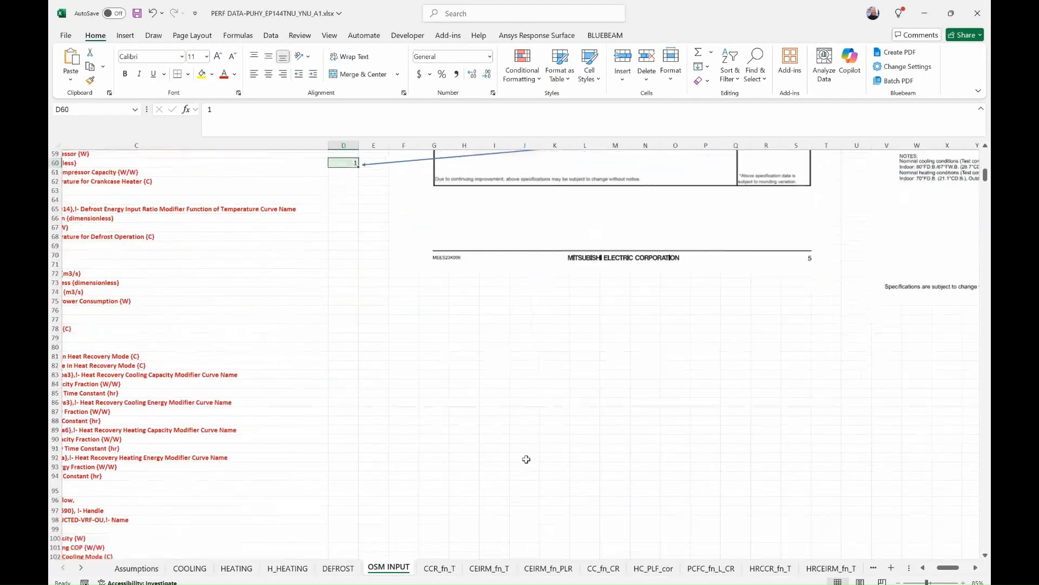
scroll(526, 465, up, 16)
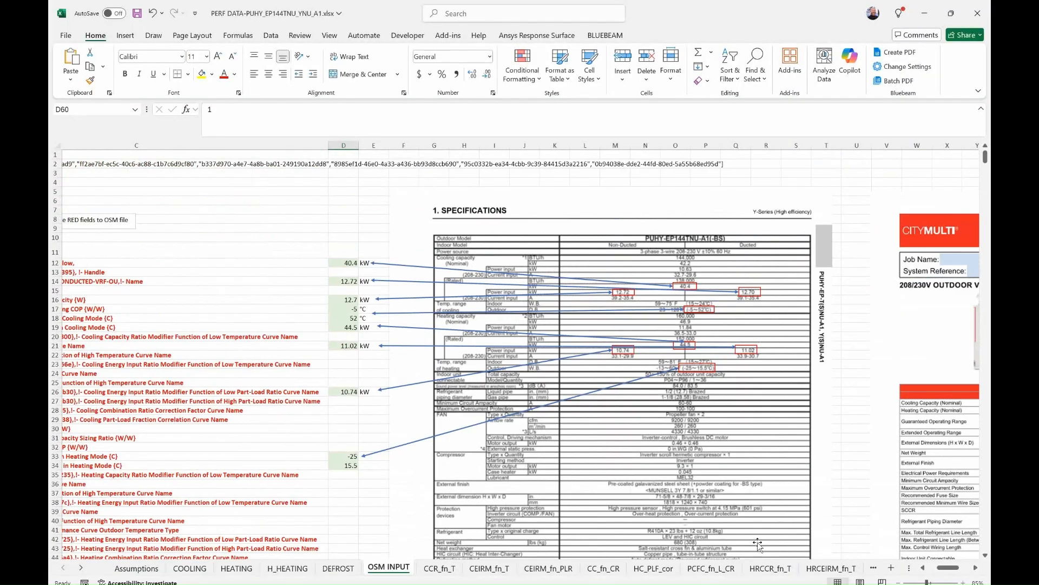
drag(945, 573, 933, 572)
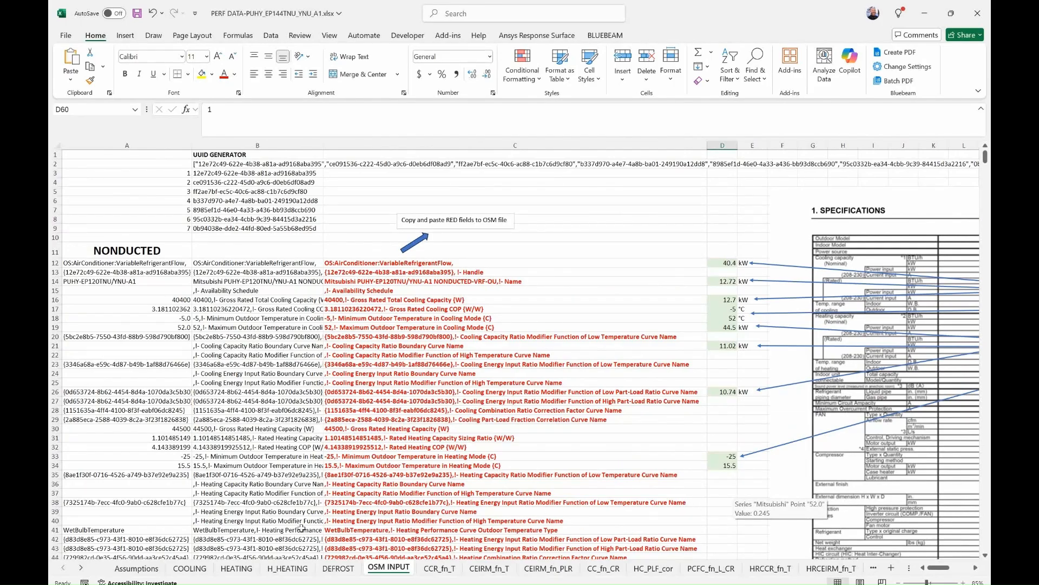
- Review the COOLING sheet alongside OSM INPUT, and select the EP120TNU/YNU capacity tables image on the COOLING sheet
click(190, 568)
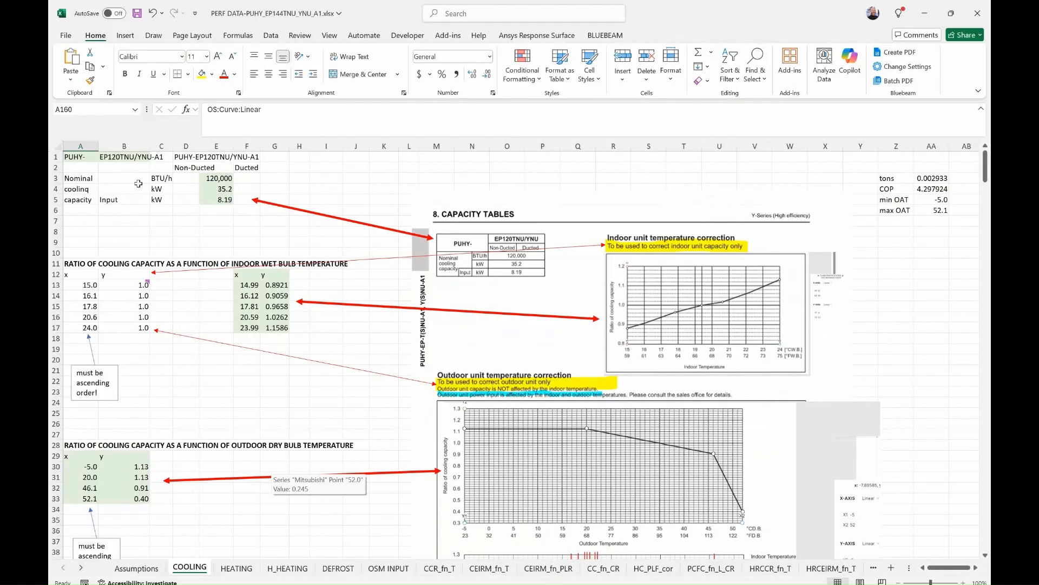
click(77, 158)
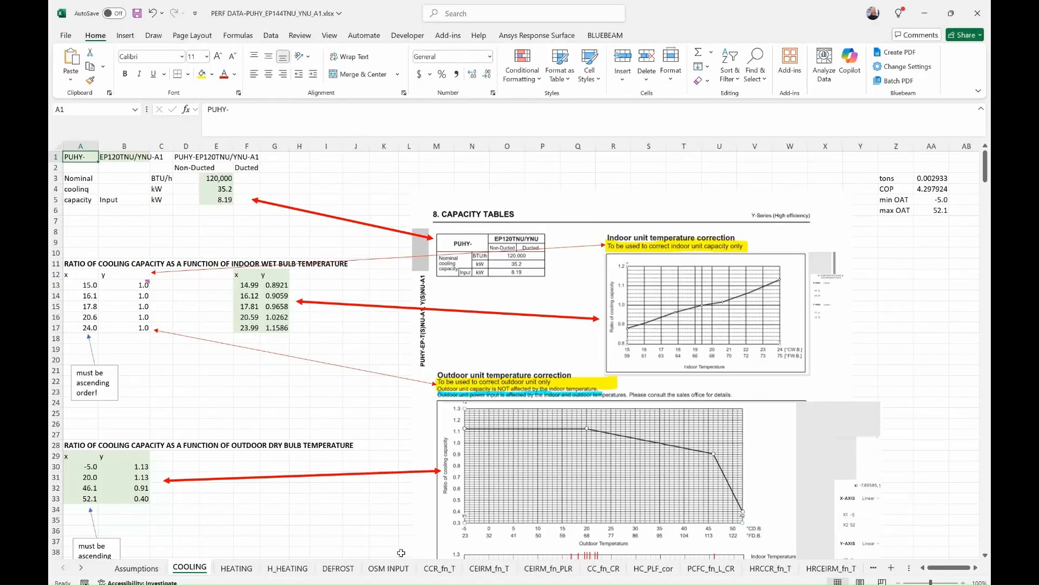
click(395, 570)
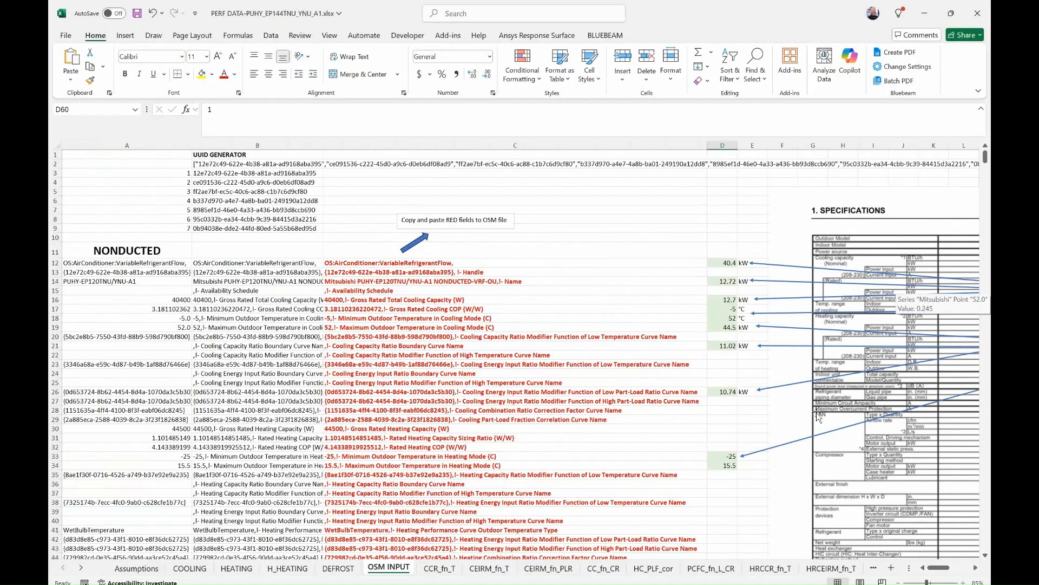
mouse_move(943, 568)
mouse_down()
mouse_move(953, 568)
mouse_move(940, 568)
mouse_up()
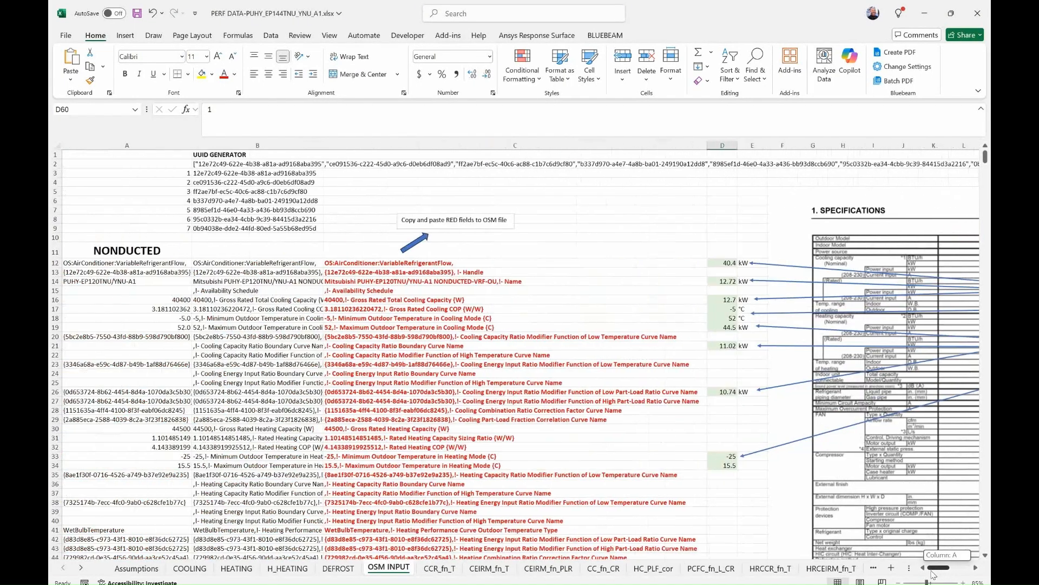
click(196, 569)
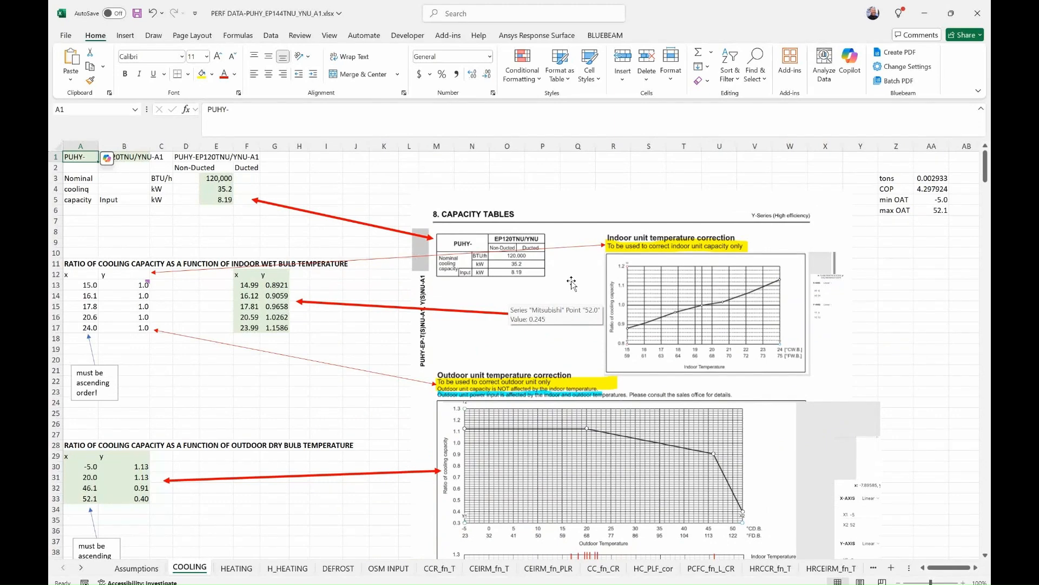
click(503, 221)
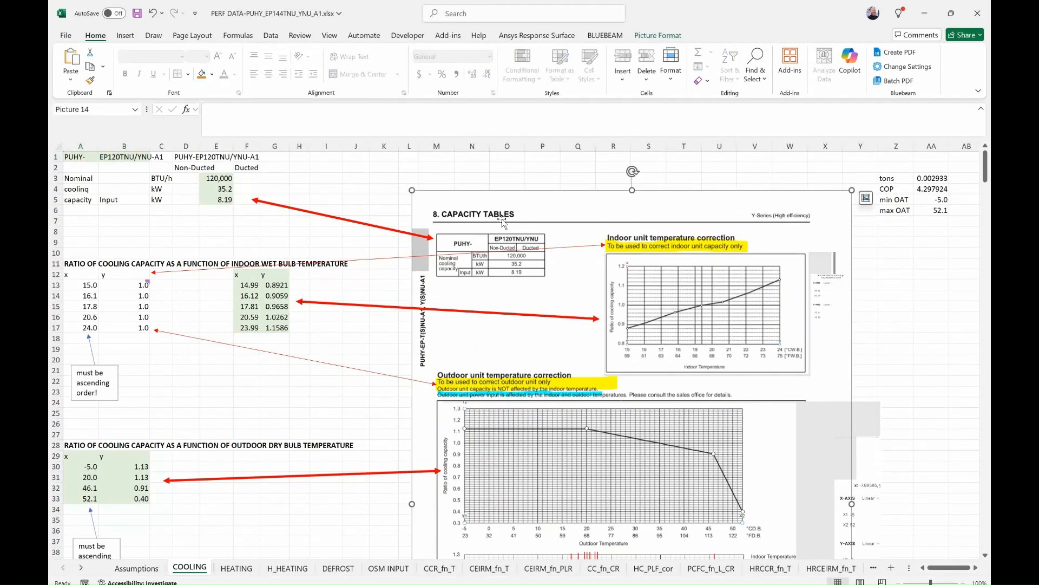
- Switch to Bluebeam Revu and search the City Multi HE_VRF Data Book for ep144
key(alt+Tab)
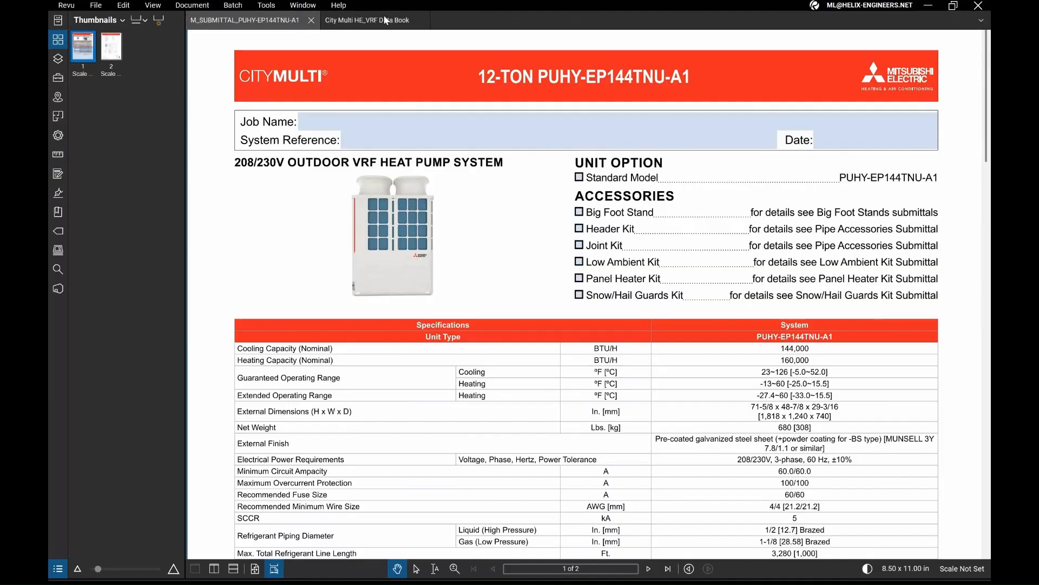
click(374, 21)
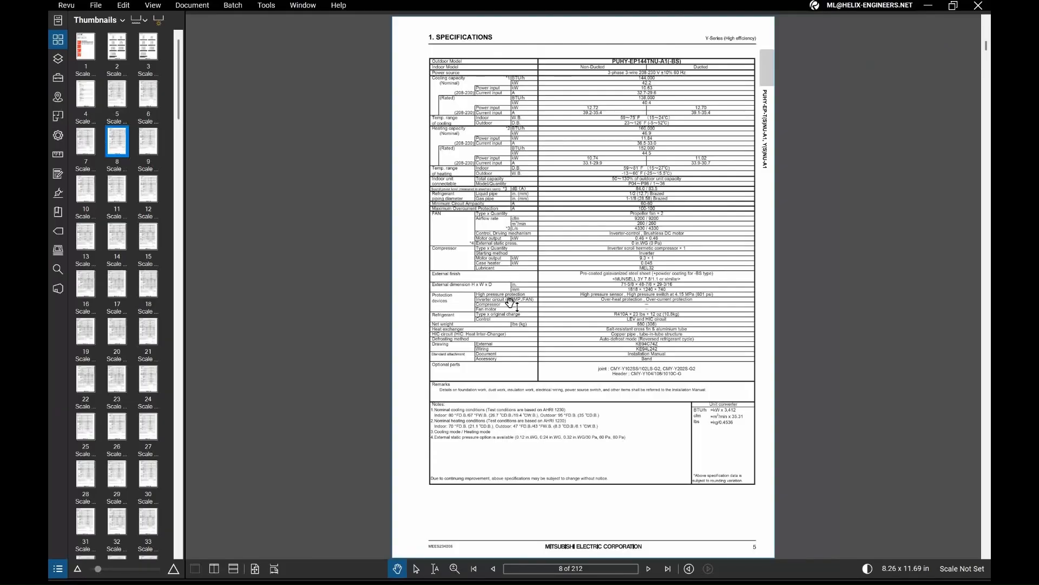
key(c)
click(515, 299)
key(ctrl+f)
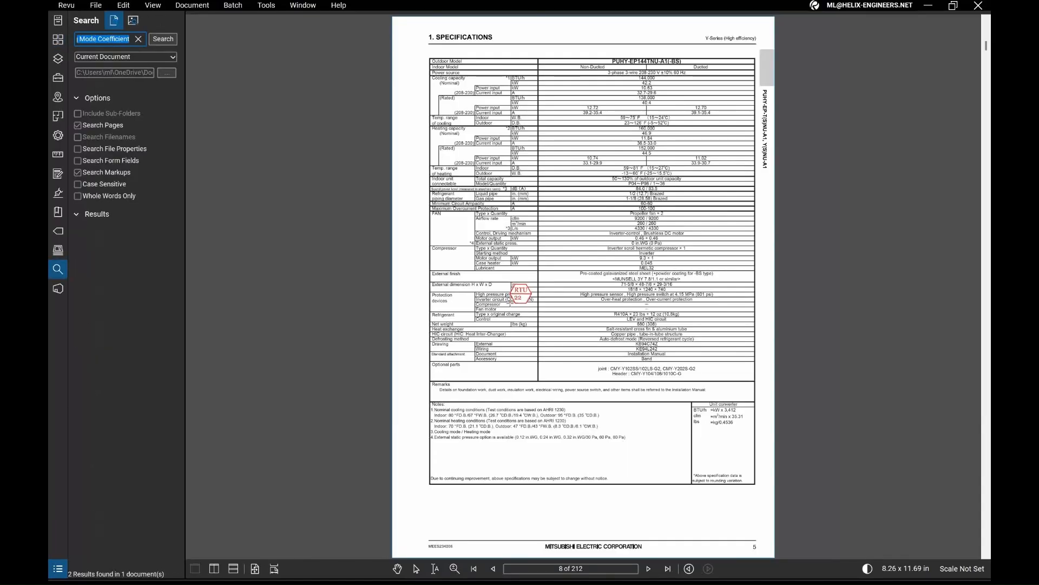
text(ep144)
key(Return)
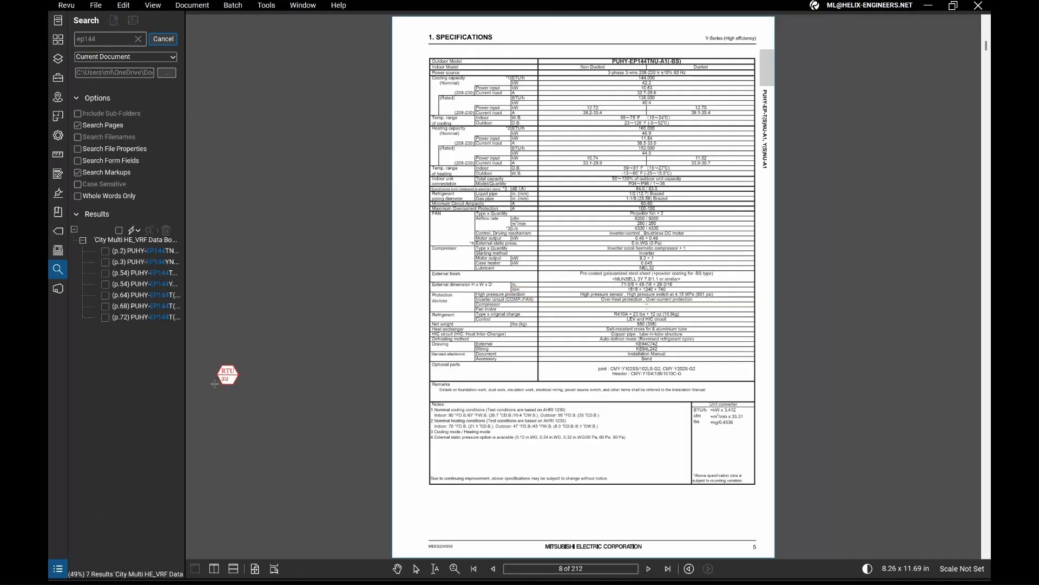
- Go through the ep144 search results to the page 91 capacity tables and compare them with the capacity tables image on Excel's COOLING sheet
click(144, 273)
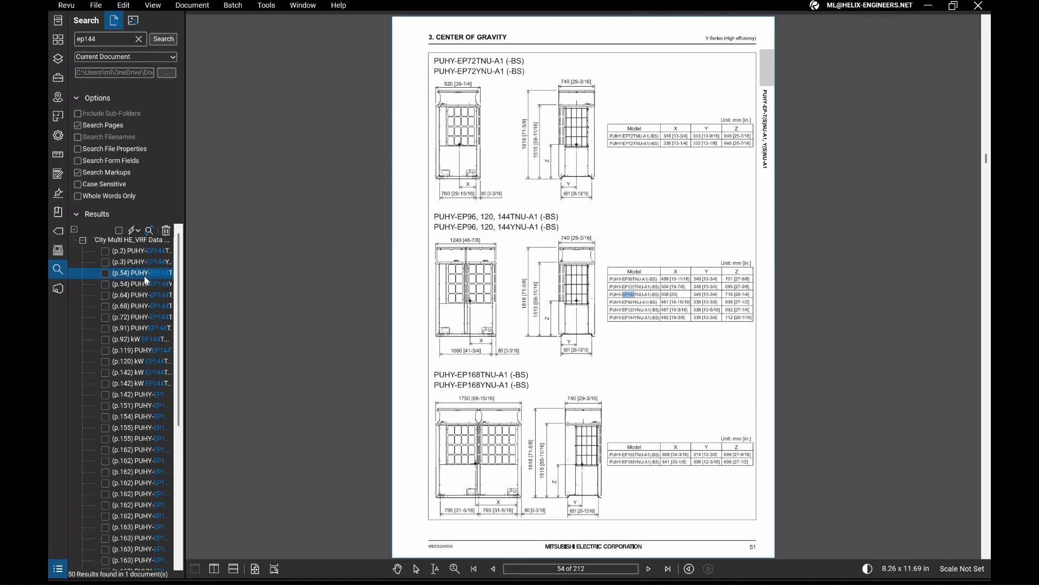
click(144, 296)
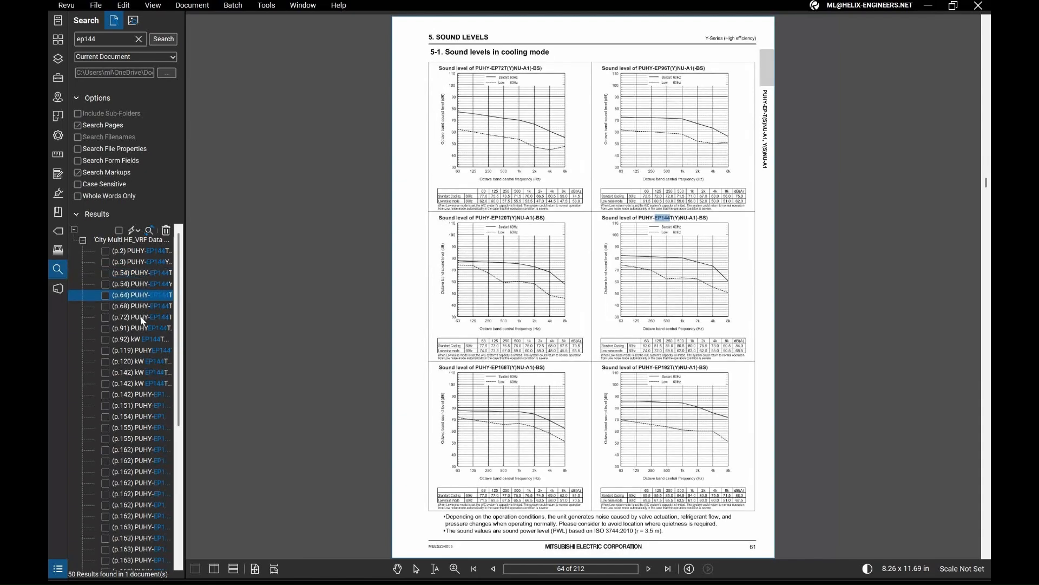
click(142, 319)
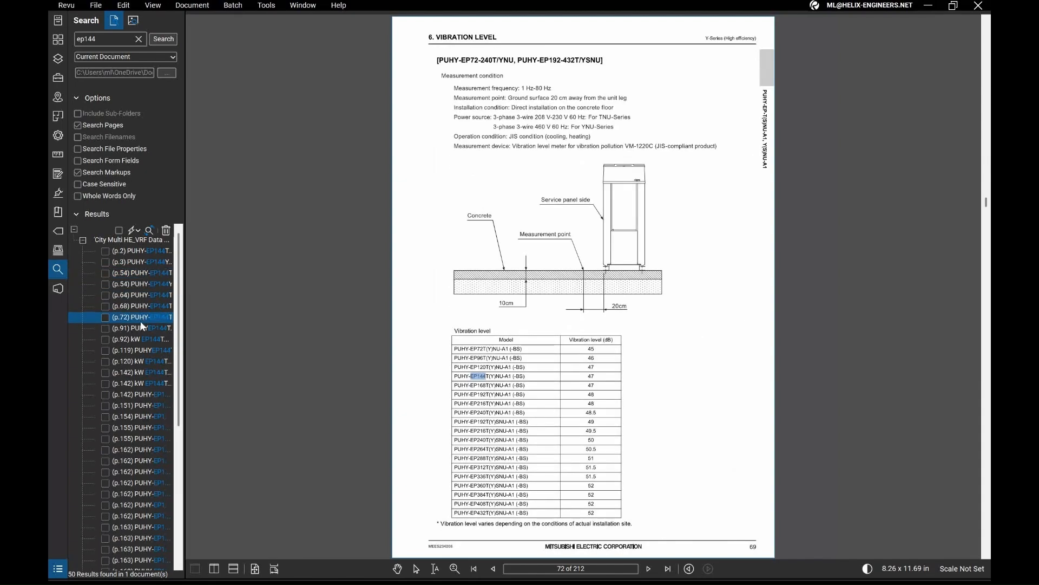
click(141, 327)
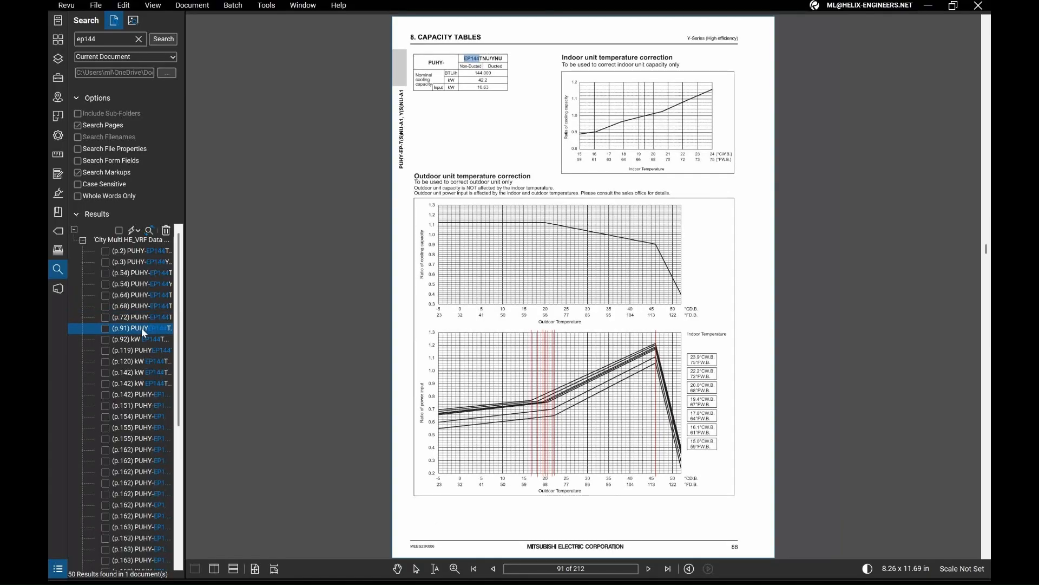
key(Escape)
key(alt+Tab)
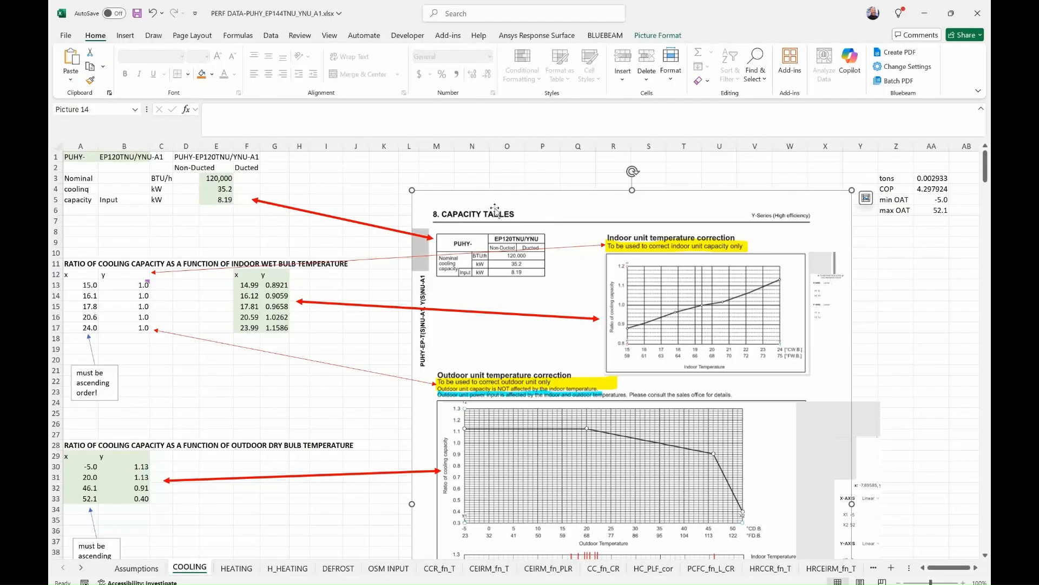
key(alt+Tab)
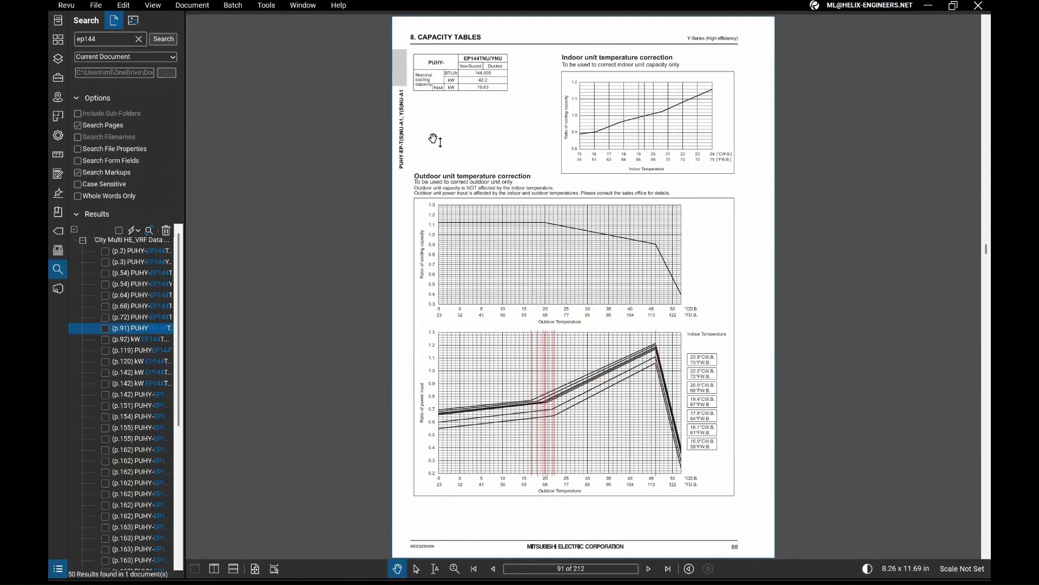
- Copy page 91 of the data book, the EP144TNU/YNU capacity tables, as a snapshot
click(58, 39)
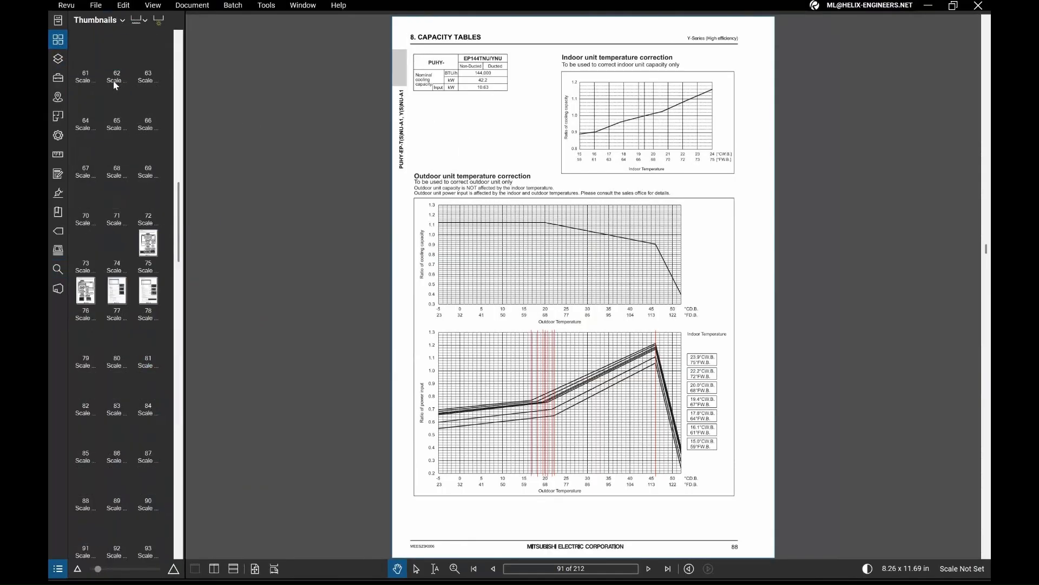
right_click(87, 527)
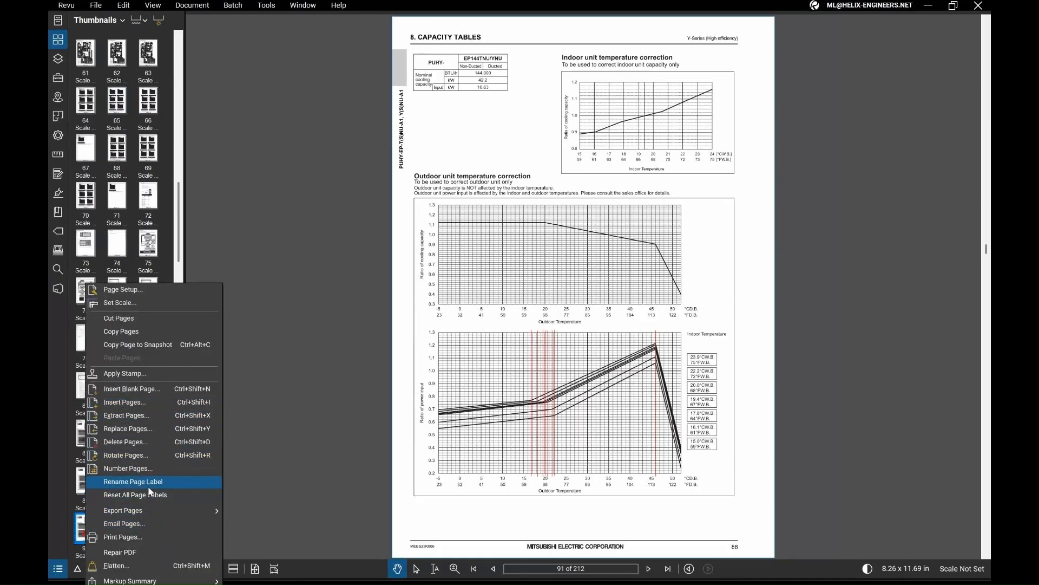
click(165, 345)
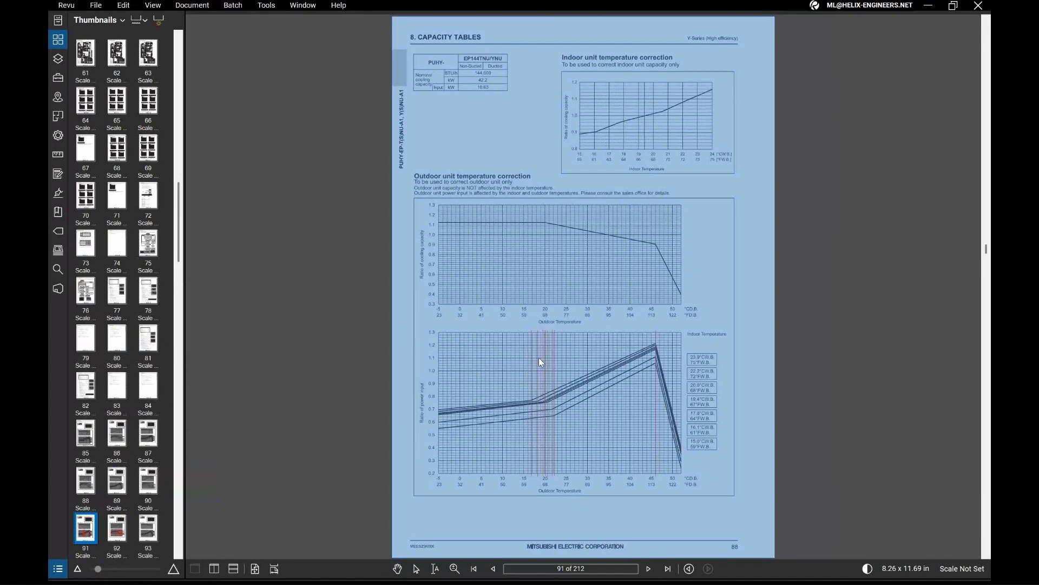
- Switch to Excel and paste the EP144TNU/YNU snapshot on the COOLING sheet, aligning it over the EP120TNU/YNU capacity tables image
key(alt+Tab)
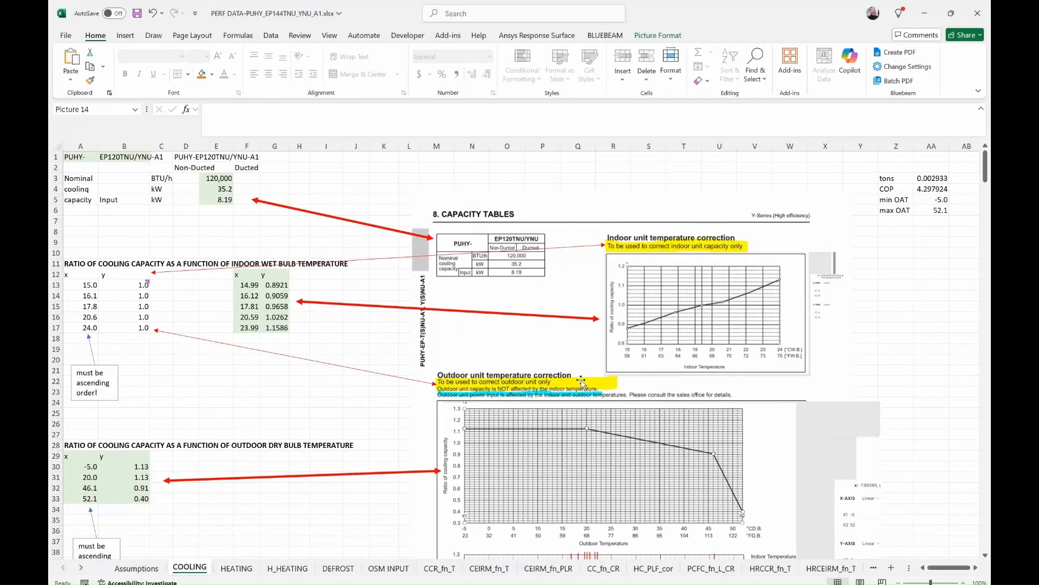
click(565, 314)
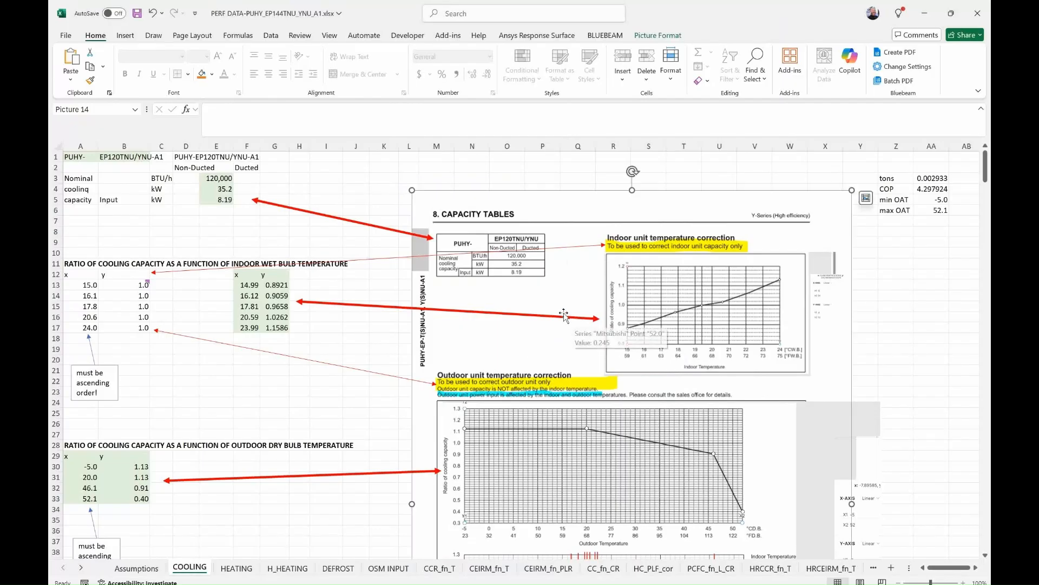
right_click(437, 204)
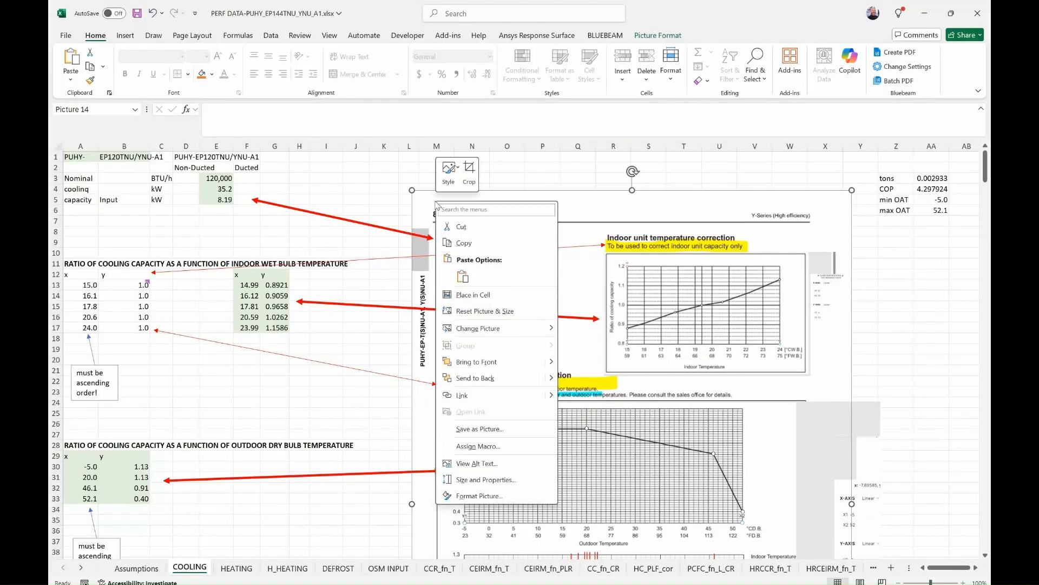
click(401, 181)
click(402, 181)
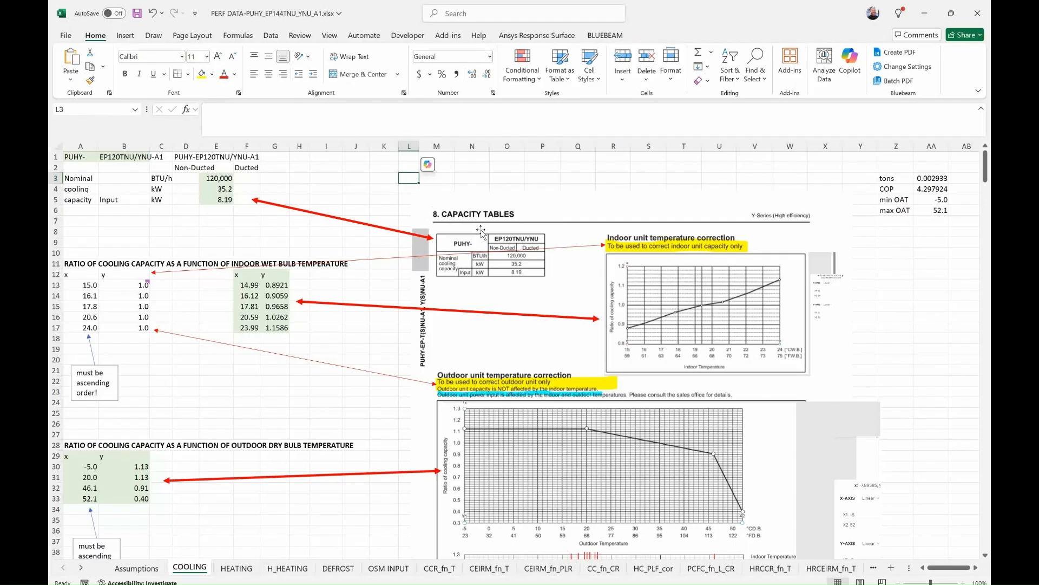
key(ctrl+v)
drag(428, 188, 448, 216)
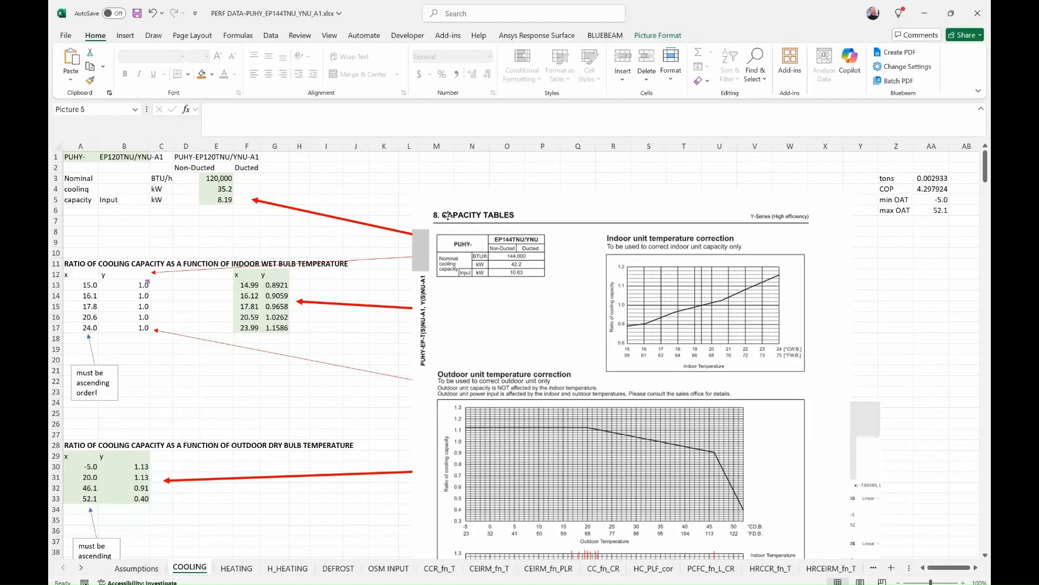
- Send the pasted EP144TNU/YNU image to the back and delete the old EP120TNU/YNU capacity tables image
right_click(527, 282)
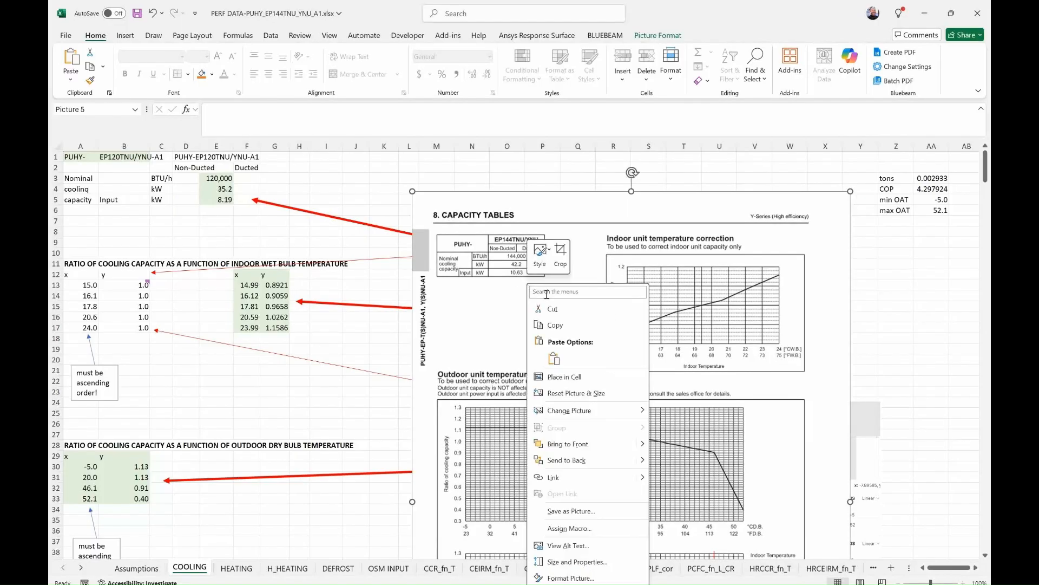
click(595, 460)
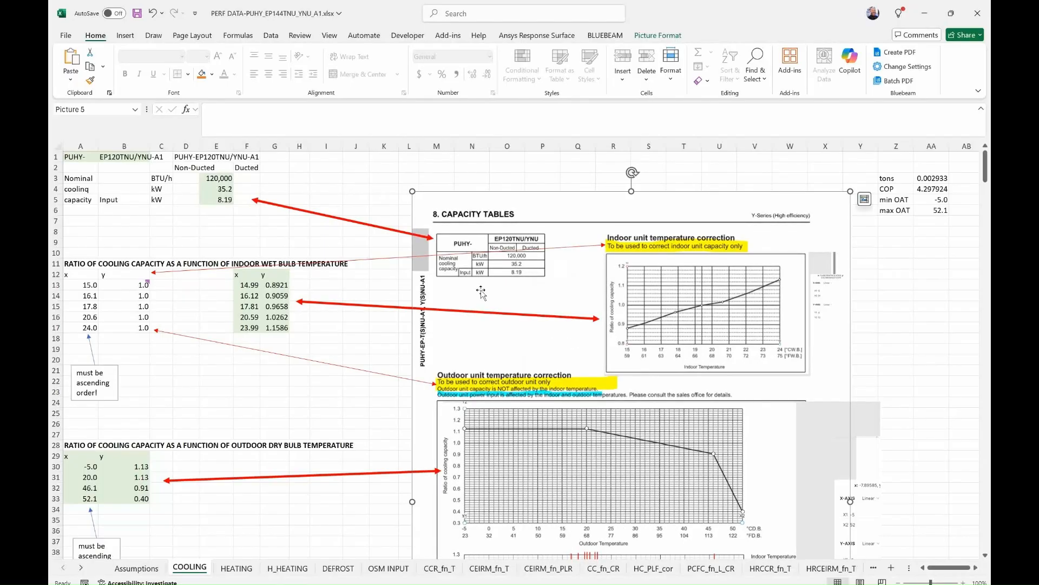
click(444, 206)
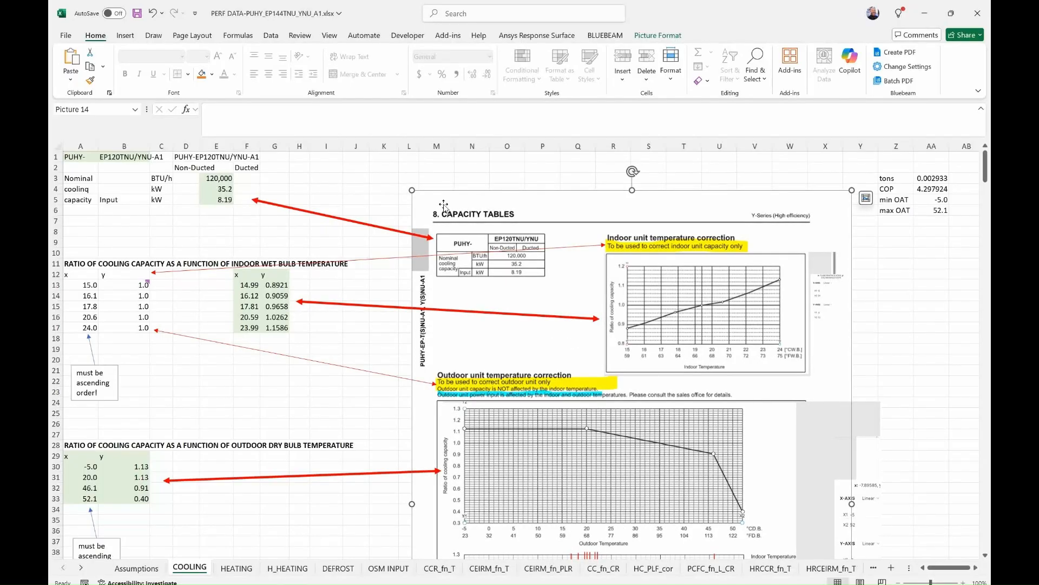
key(Delete)
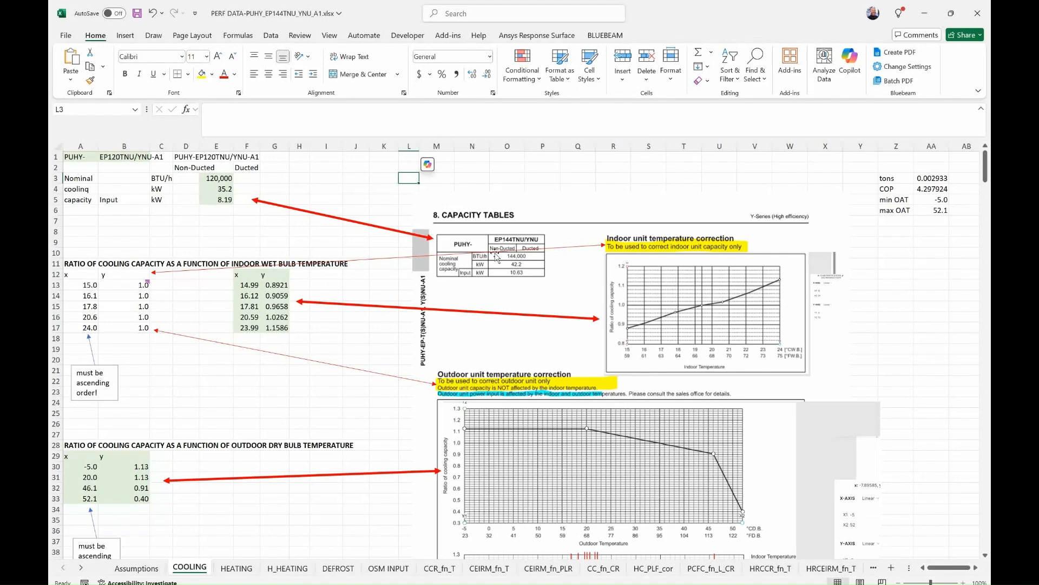
- Change the model name in cell B1 of the COOLING sheet to EP144TNU/YNU-A1
click(115, 157)
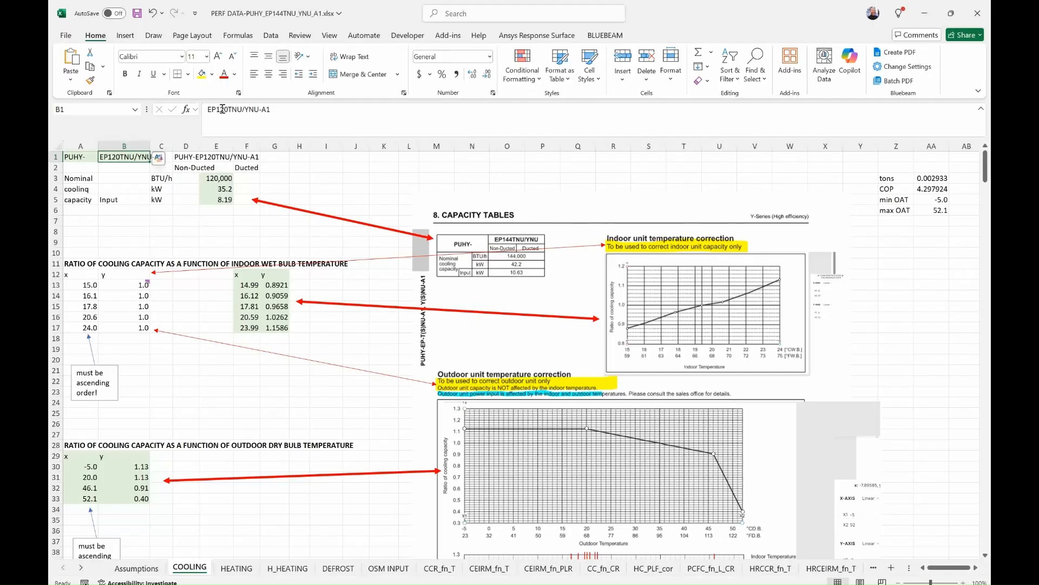
click(224, 110)
drag(228, 109, 220, 109)
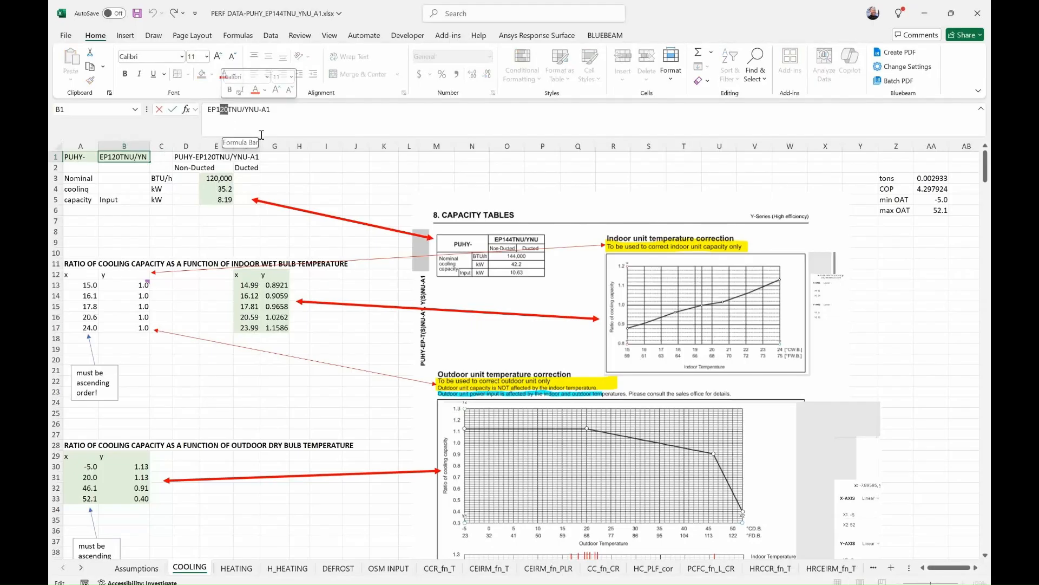
text(44)
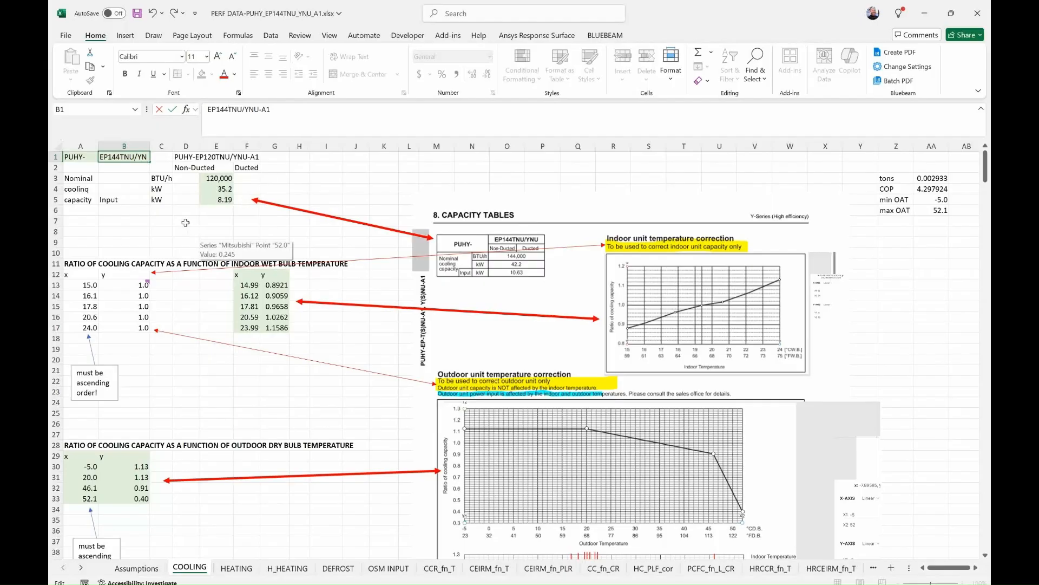
key(Return)
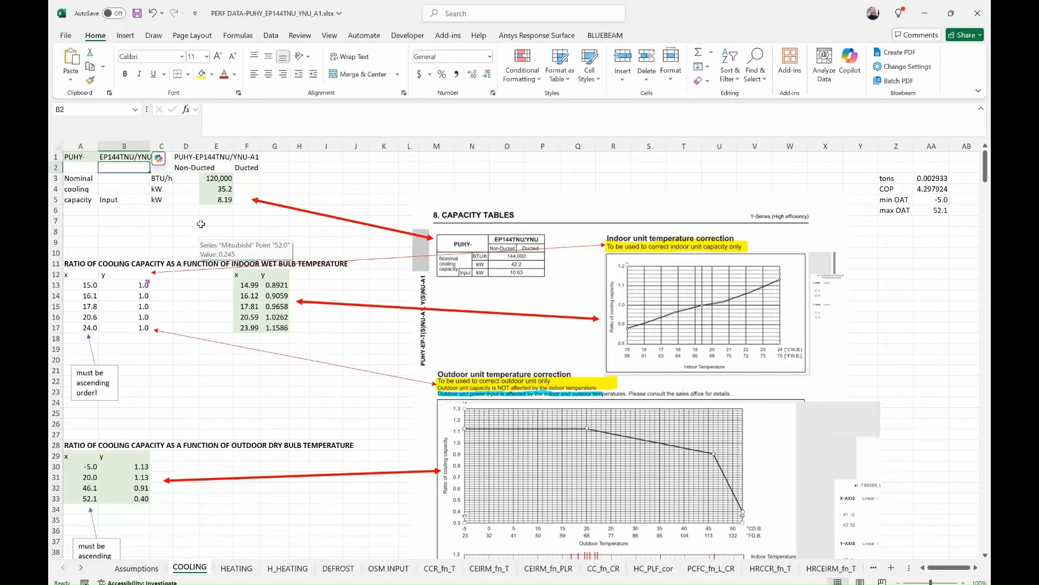
- Set the nominal cooling capacity to 144000 BTU/h and 42.2 kW, and the input to 10.63 kW, in cells E3 to E5
click(222, 179)
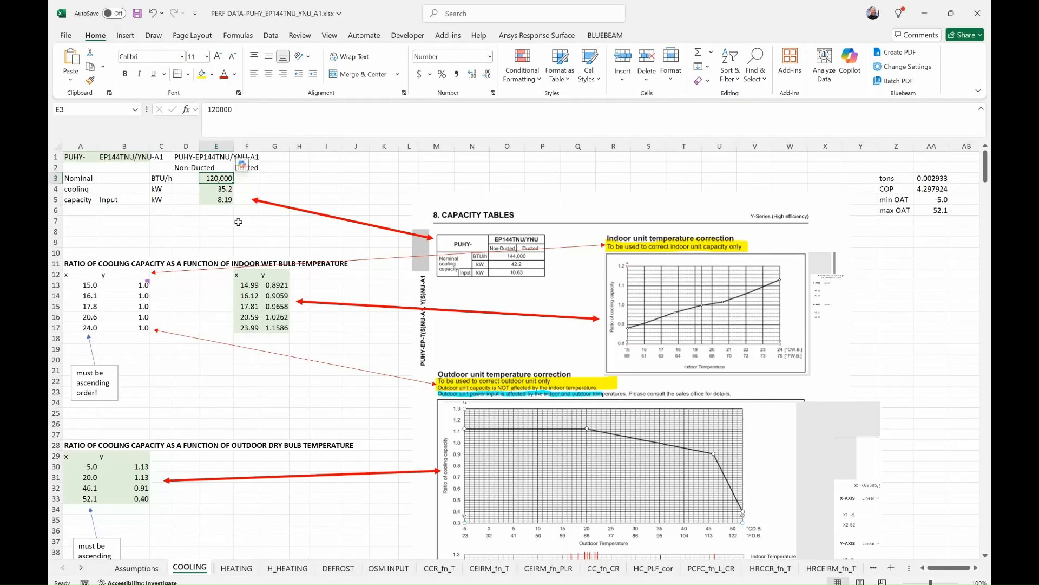
text(144000)
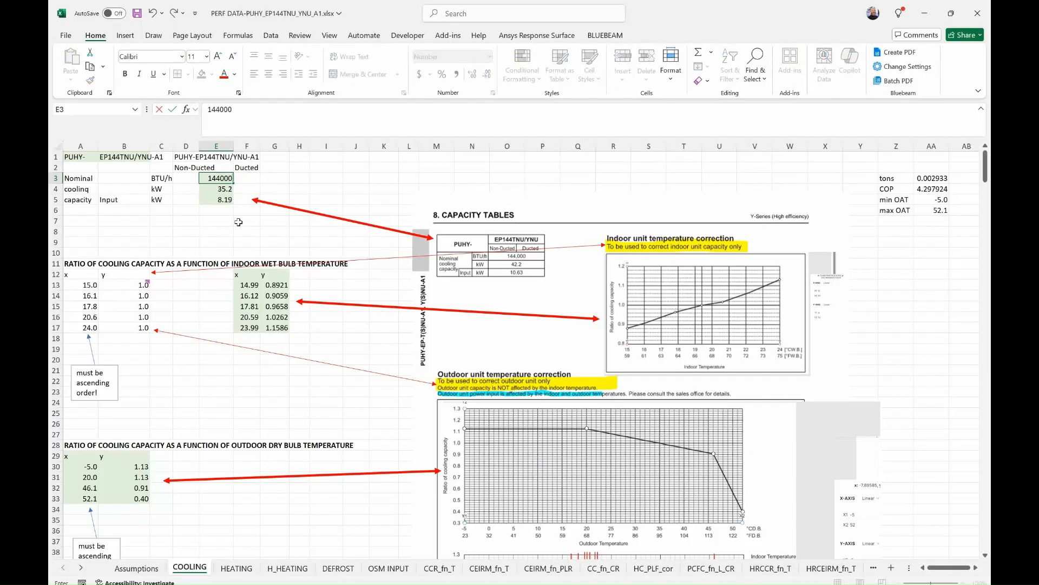
key(Return)
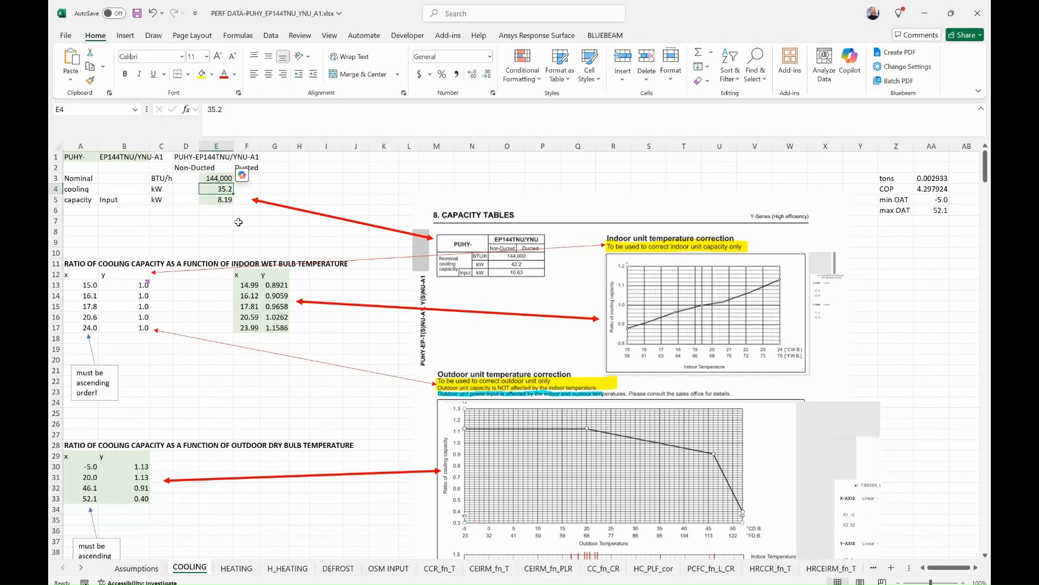
text(42.2)
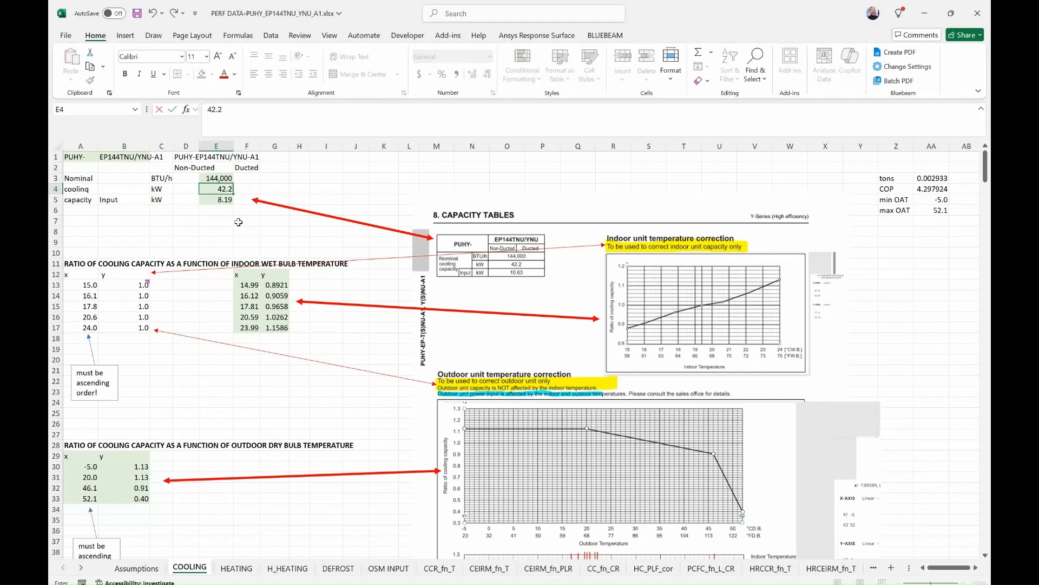
key(Return)
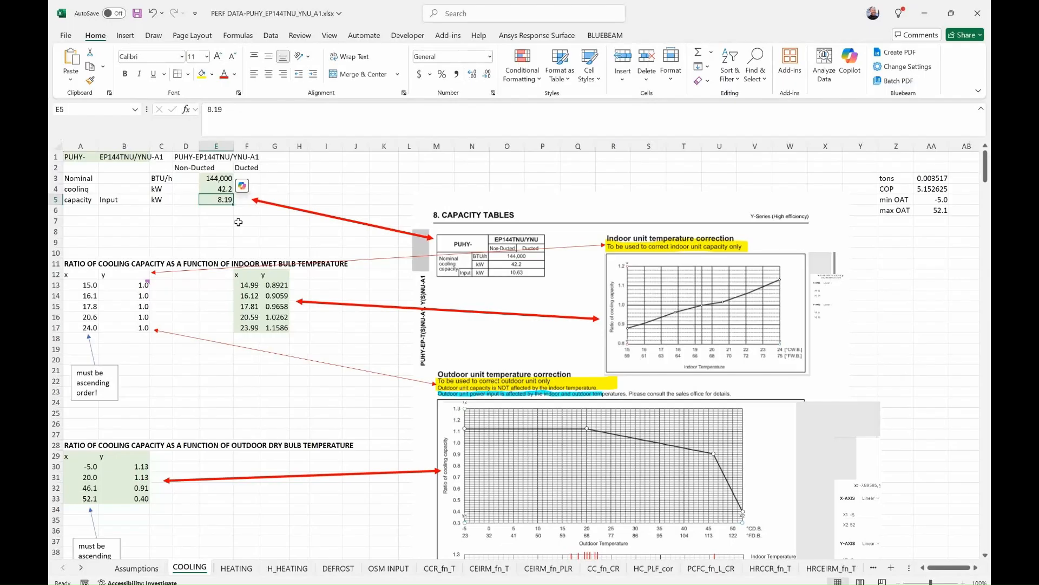
text(10.63)
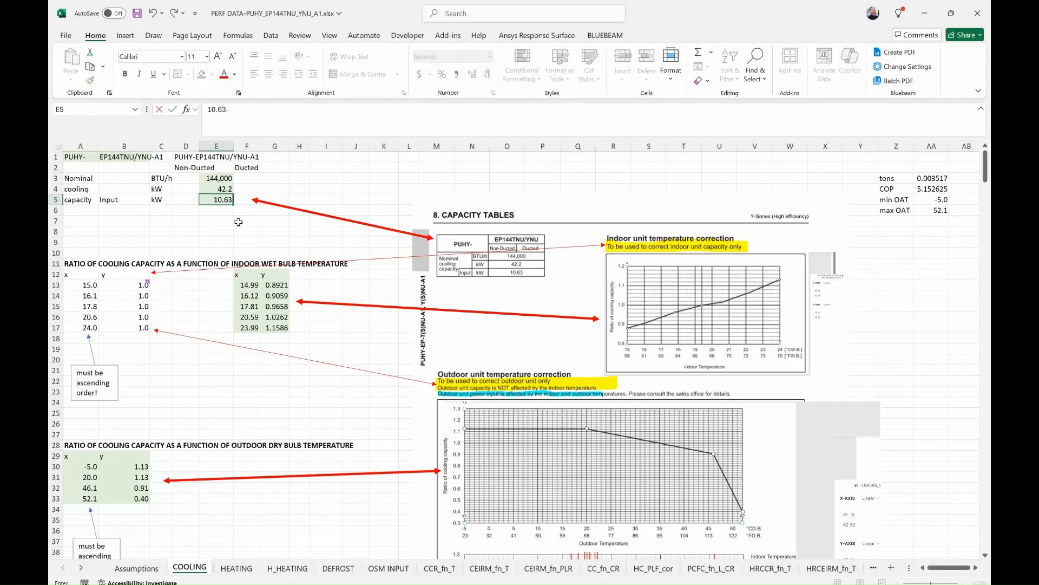
key(Return)
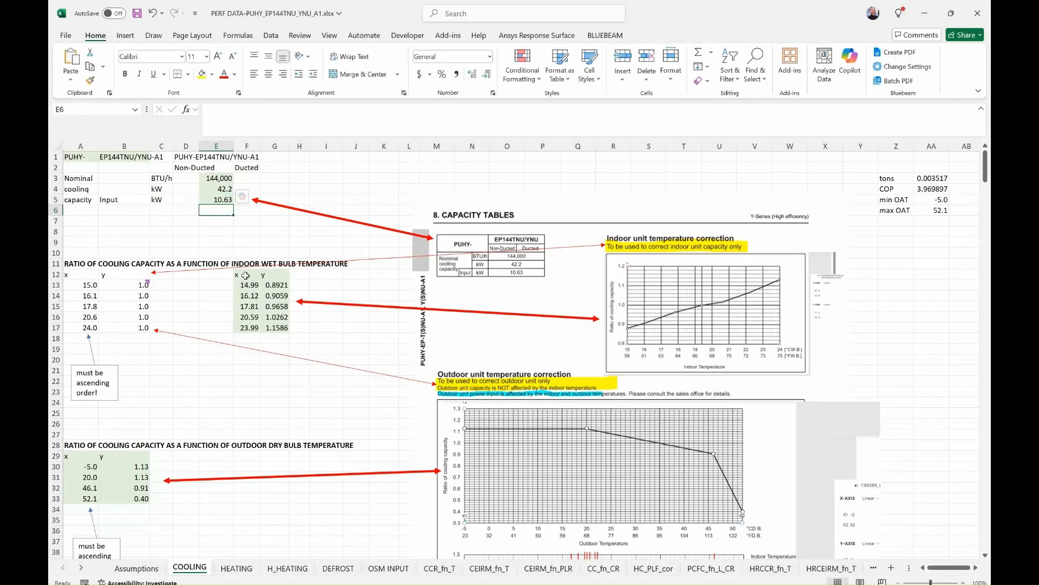
drag(239, 274, 278, 332)
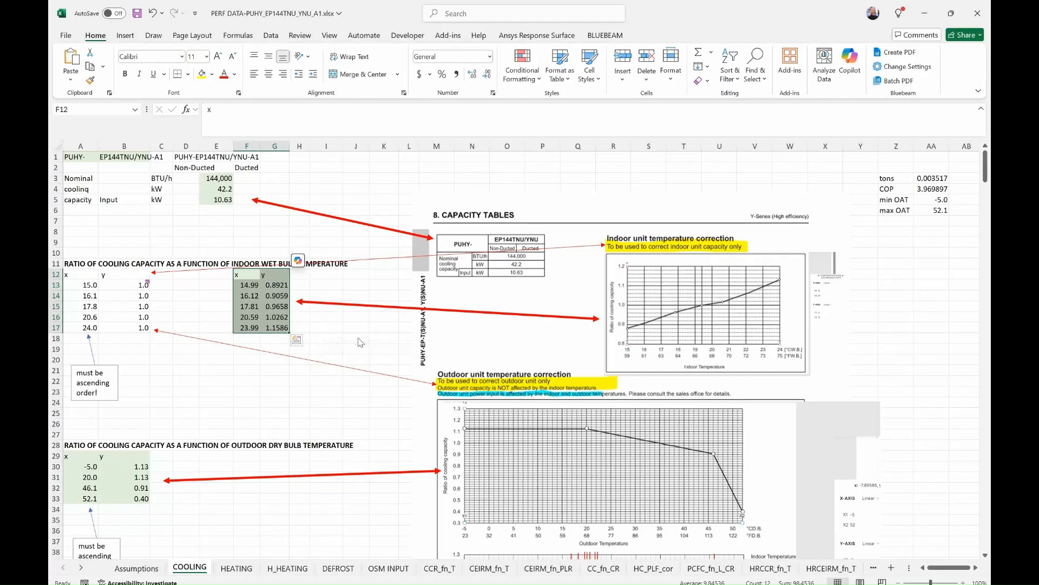
key(alt+Tab)
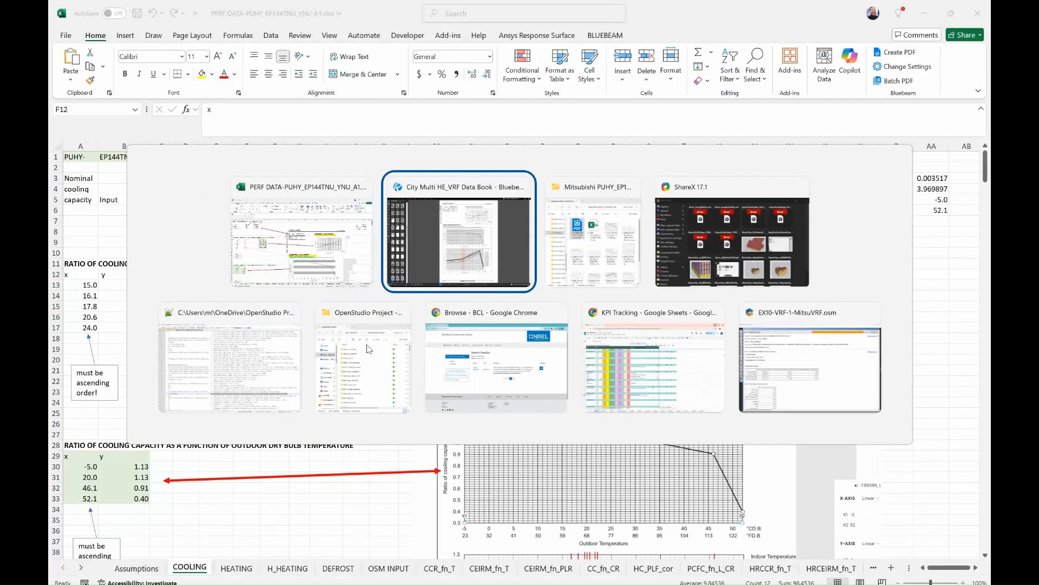
key(super+d)
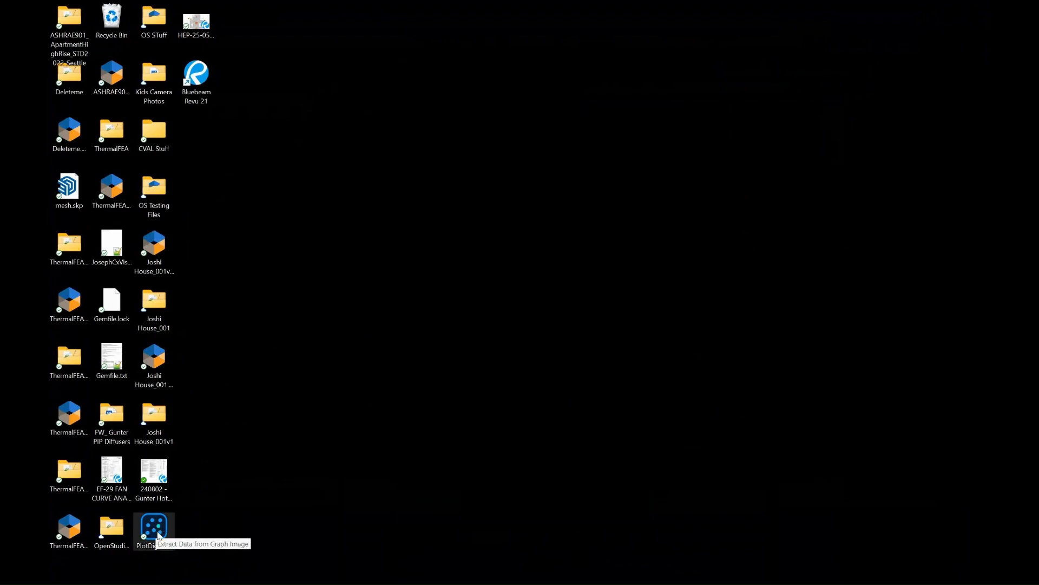
double_click(155, 528)
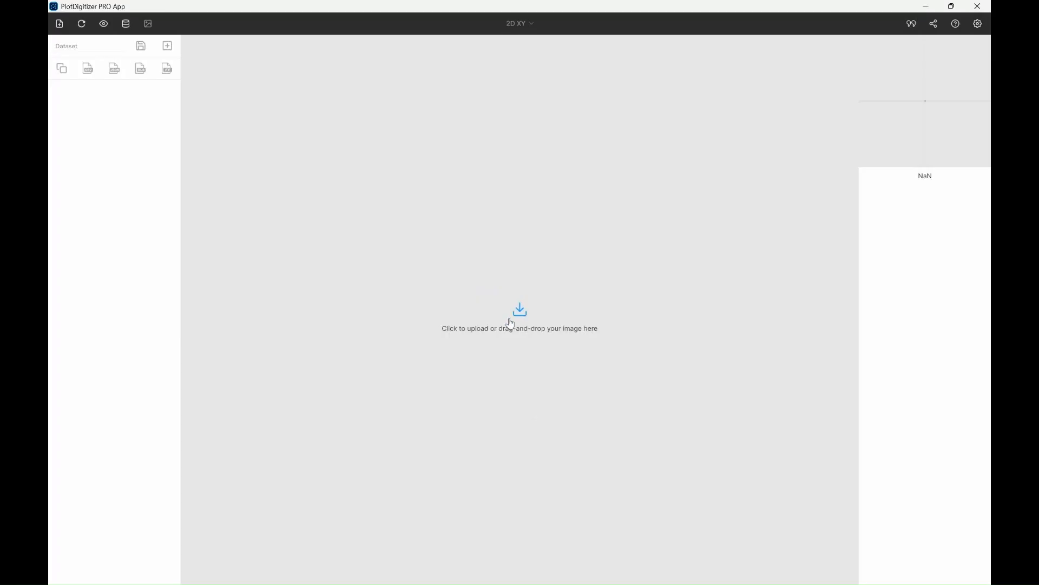
click(978, 8)
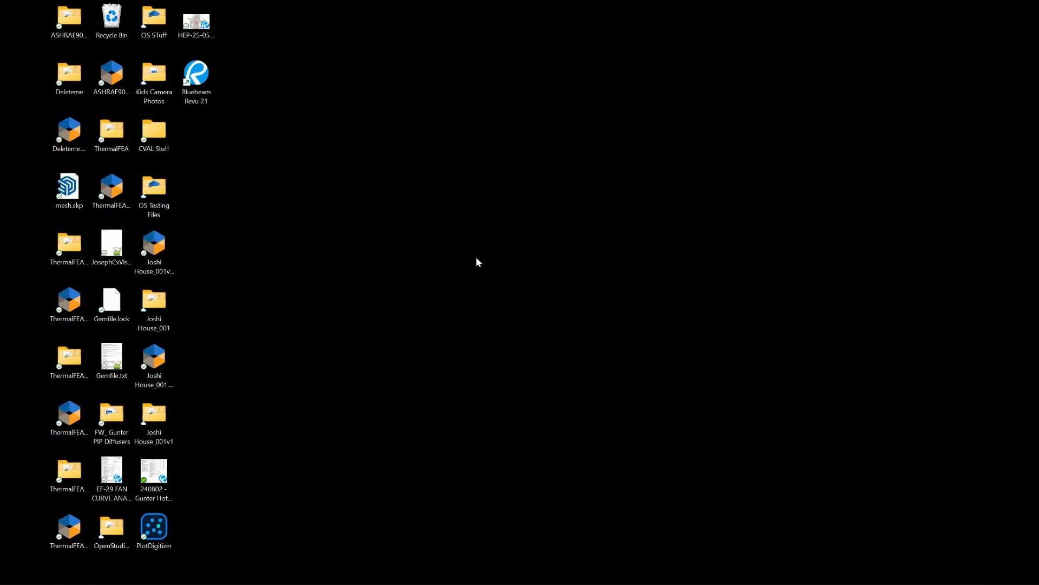
- Switch to Chrome, search the web for plotdigitizer in a new tab, and open PlotDigitizer's free online app
key(alt+Tab)
key(alt+Tab)
key(alt+Tab)
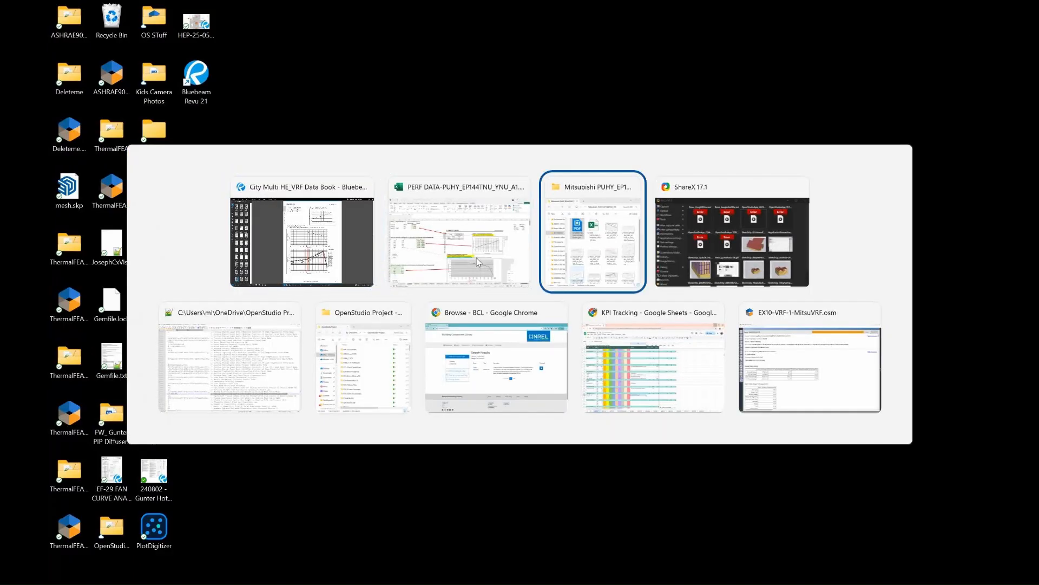
key(alt+Tab)
key(alt+Tab)
key(alt+Tab)
key(alt+Tab)
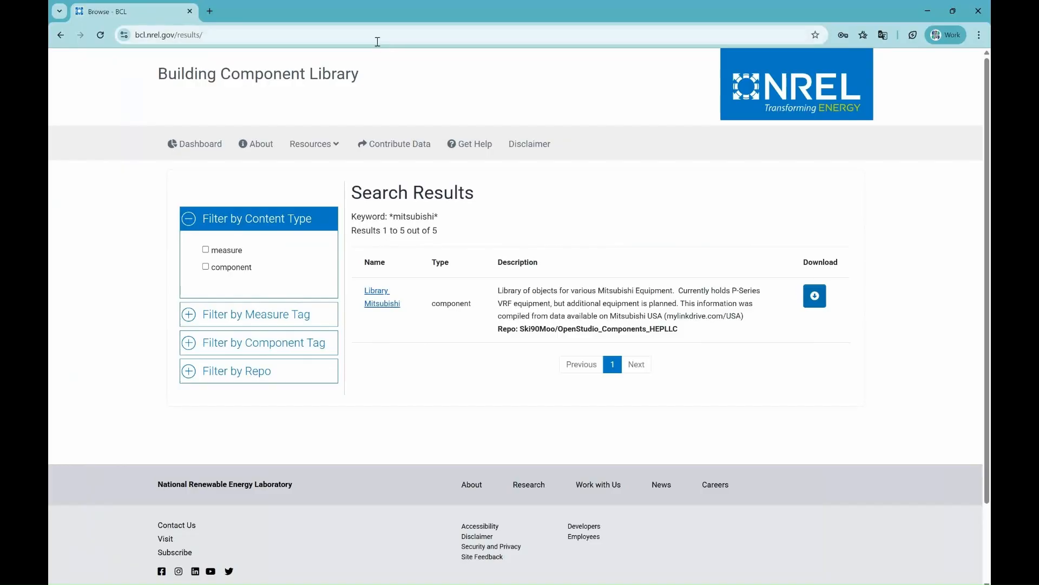
click(209, 12)
text(p)
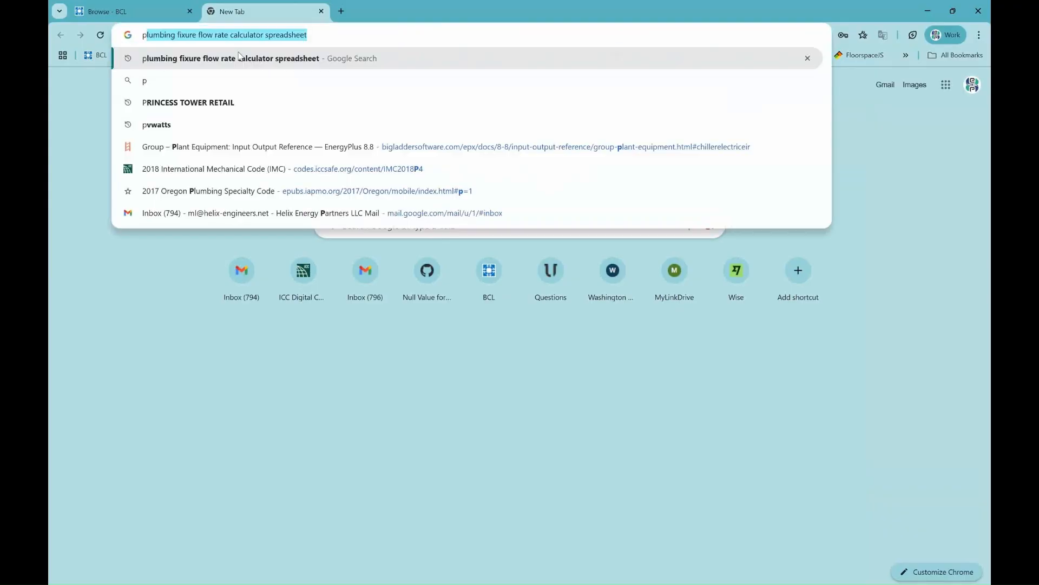
text(lotdigit)
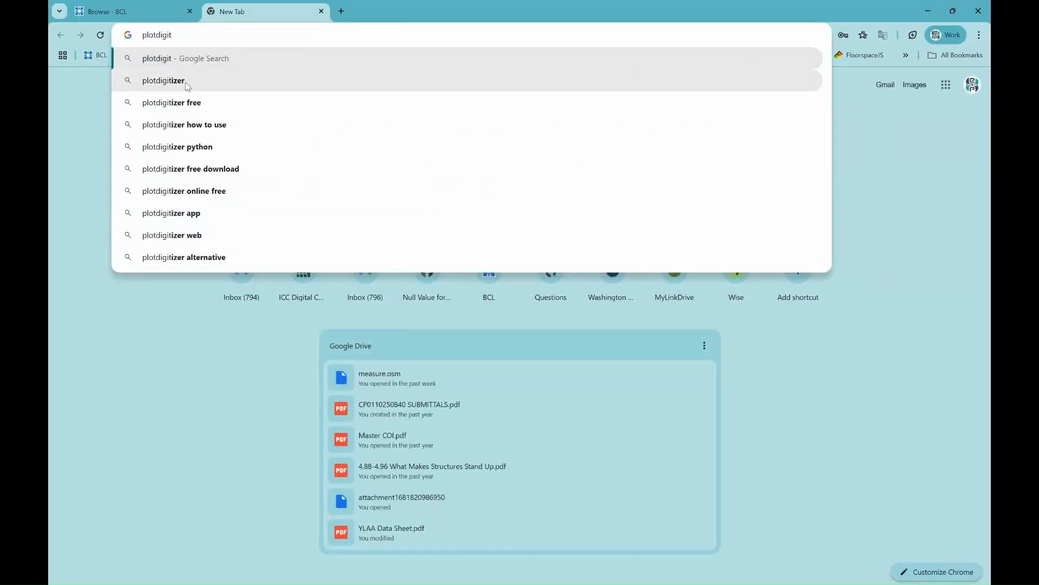
click(234, 81)
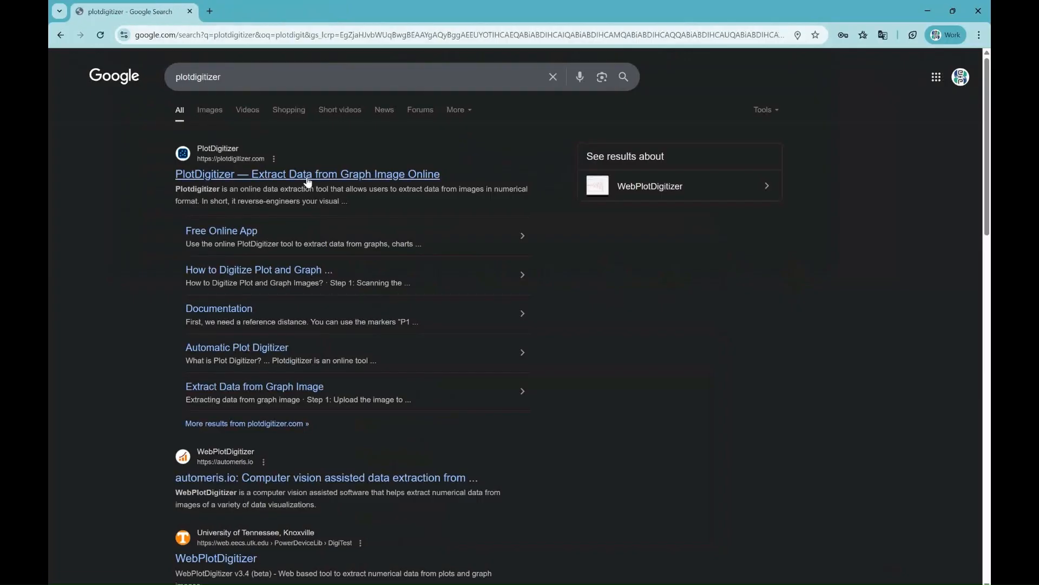
click(309, 176)
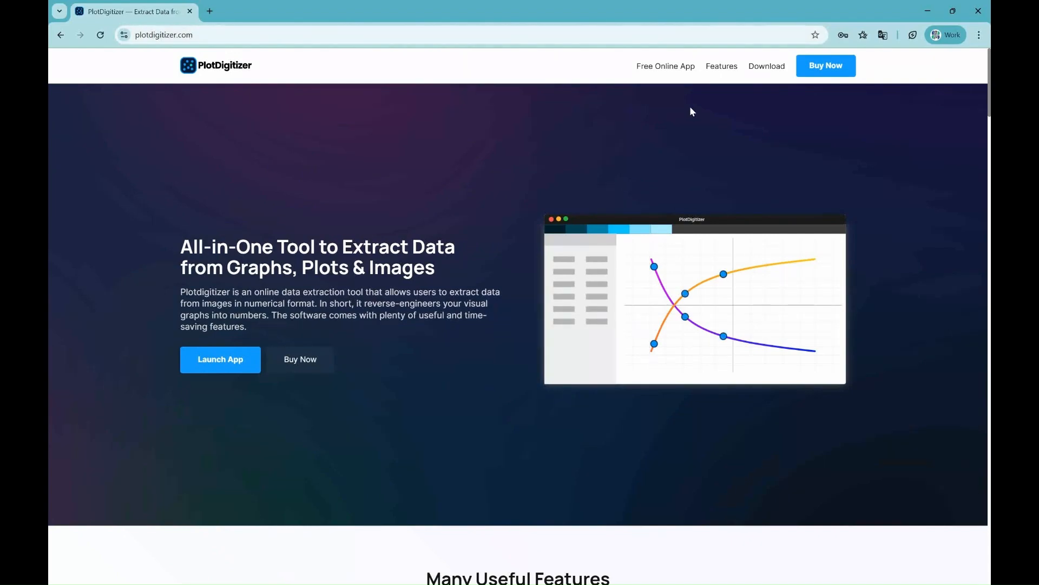
click(663, 68)
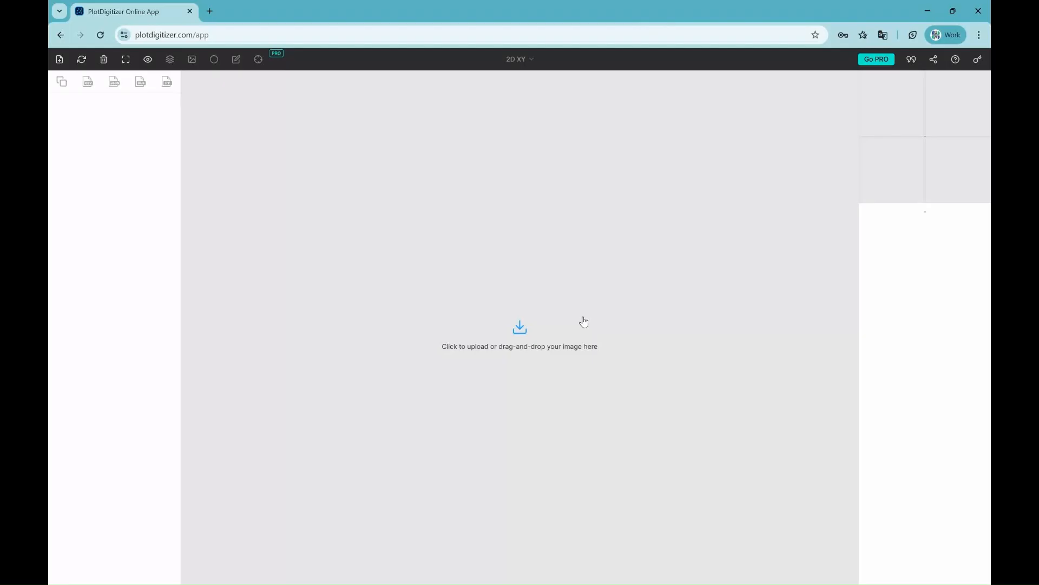
- Switch to the data book in Bluebeam and examine the EP144TNU/YNU indoor unit temperature correction chart
key(alt+Tab)
key(alt+Tab)
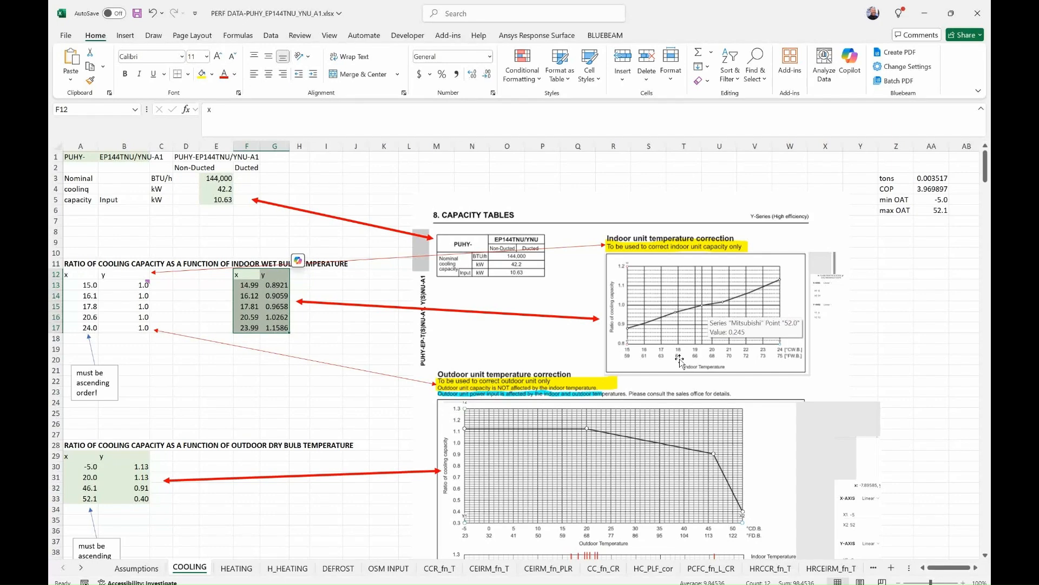
key(alt+Tab)
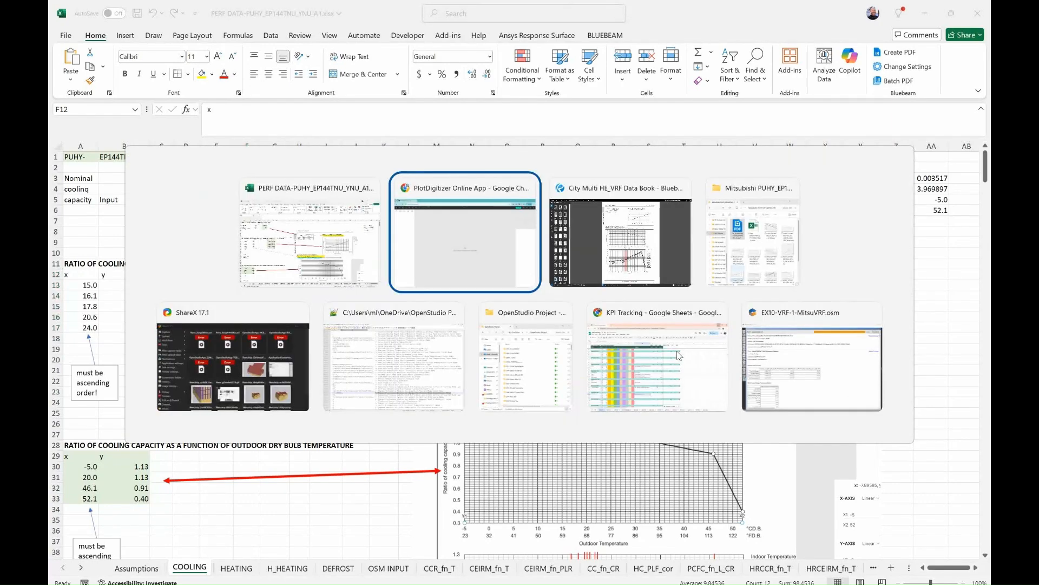
key(alt+Tab)
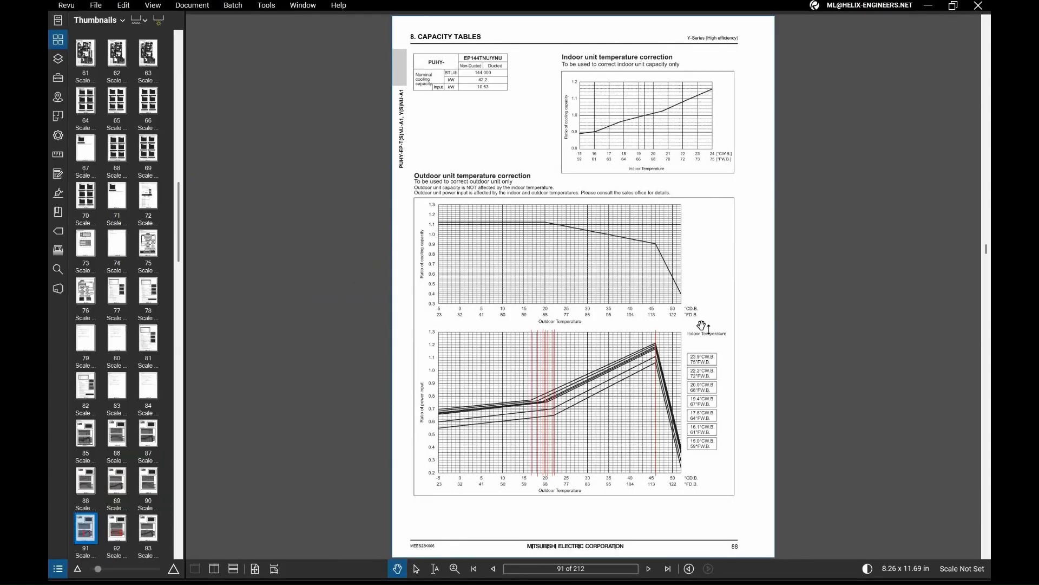
scroll(641, 93, up, 4)
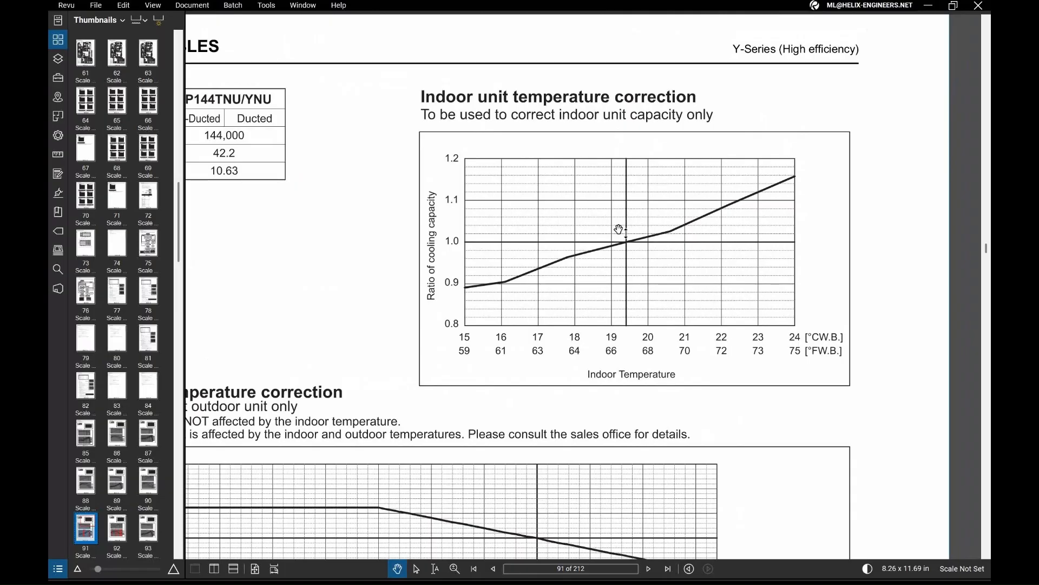
- Switch to File Explorer, look through the saved chart images in the Mitsubishi PUHY_EP144TNU_YNU folder, and return to the data book
key(alt+Tab)
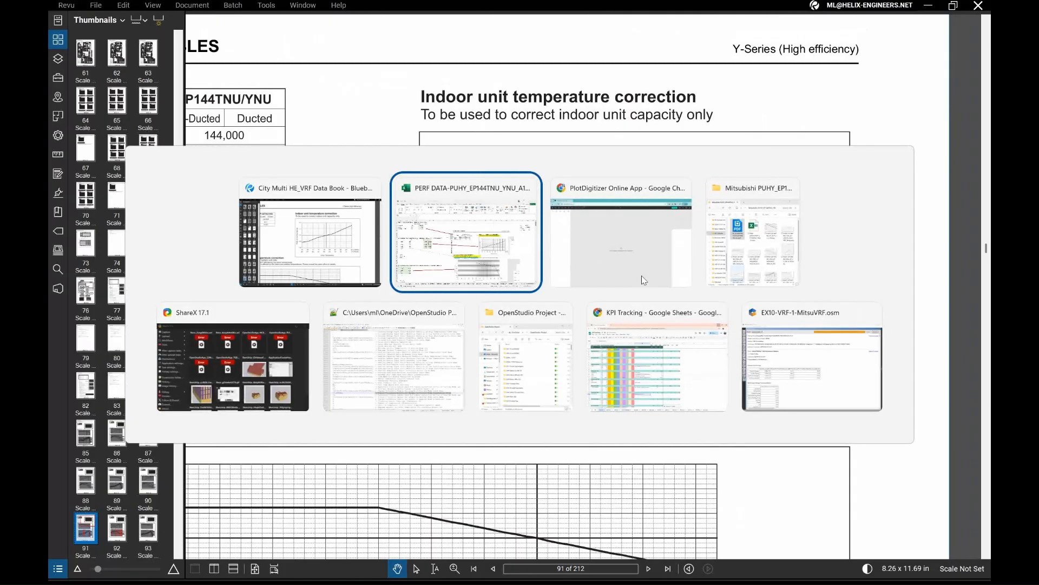
key(alt+Tab)
key(alt+Tab)
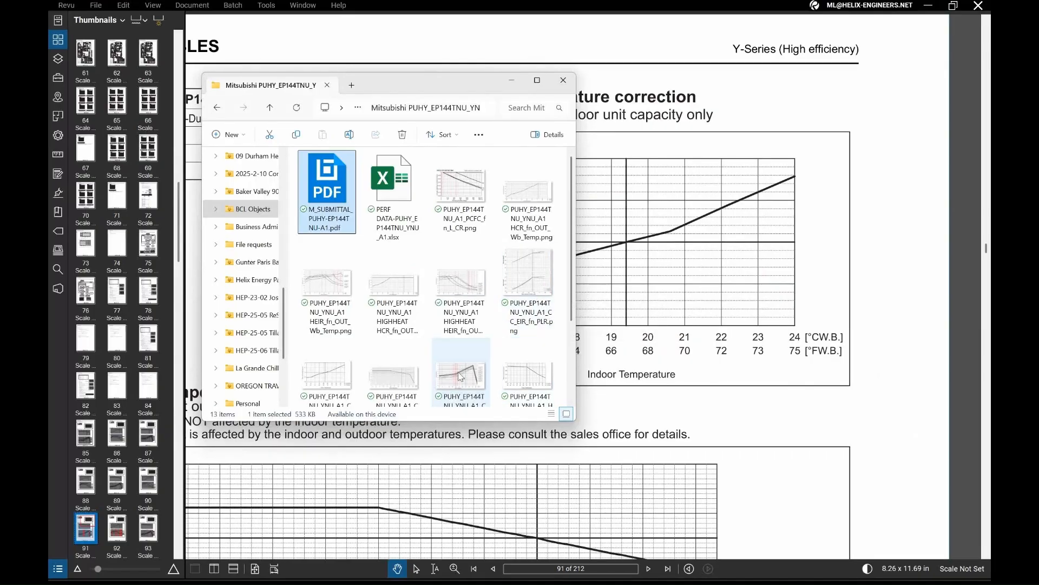
scroll(480, 367, down, 3)
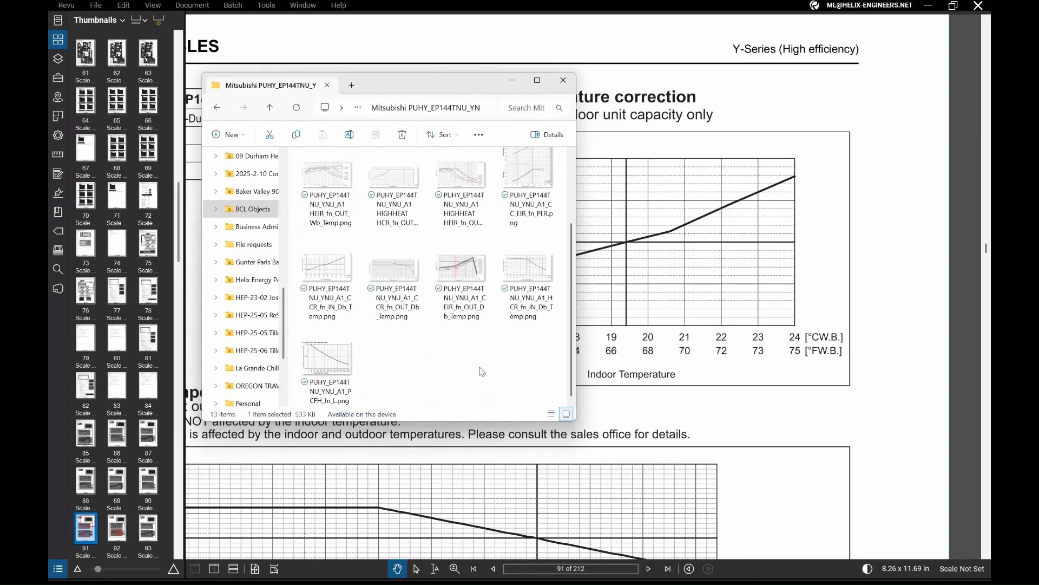
scroll(482, 372, up, 3)
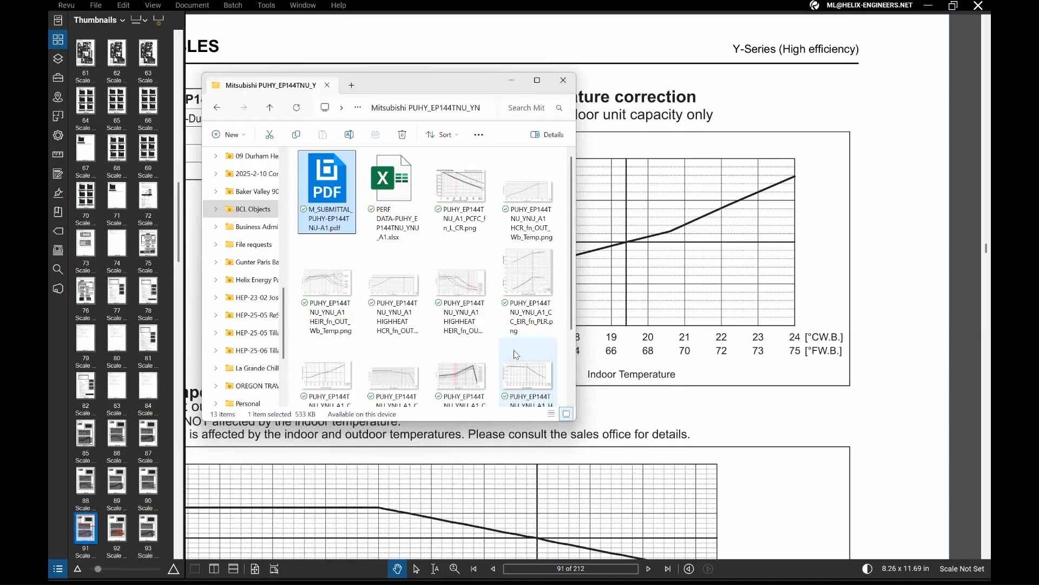
click(709, 338)
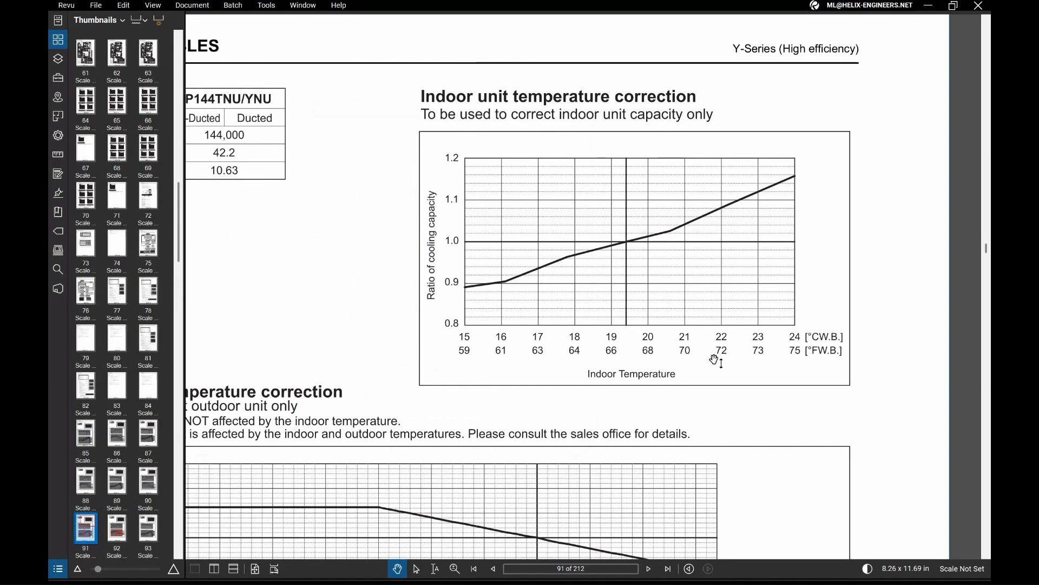
- Compare the EP144TNU/YNU capacity tables page with the EP120TNU/YNU and EP96TNU/YNU pages, ending on page 91 enlarged
key(ctrl+0)
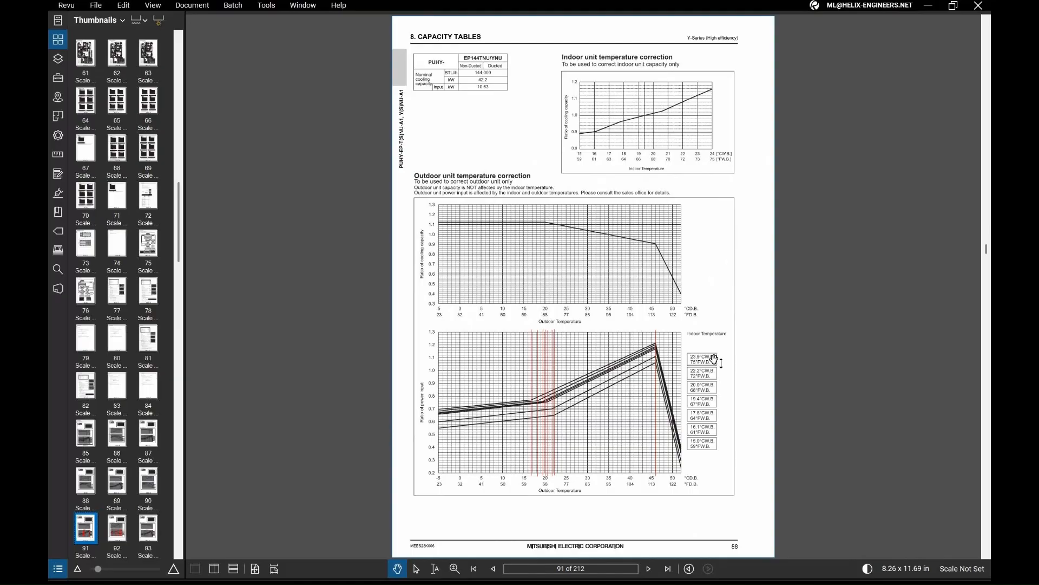
scroll(714, 359, up, 2)
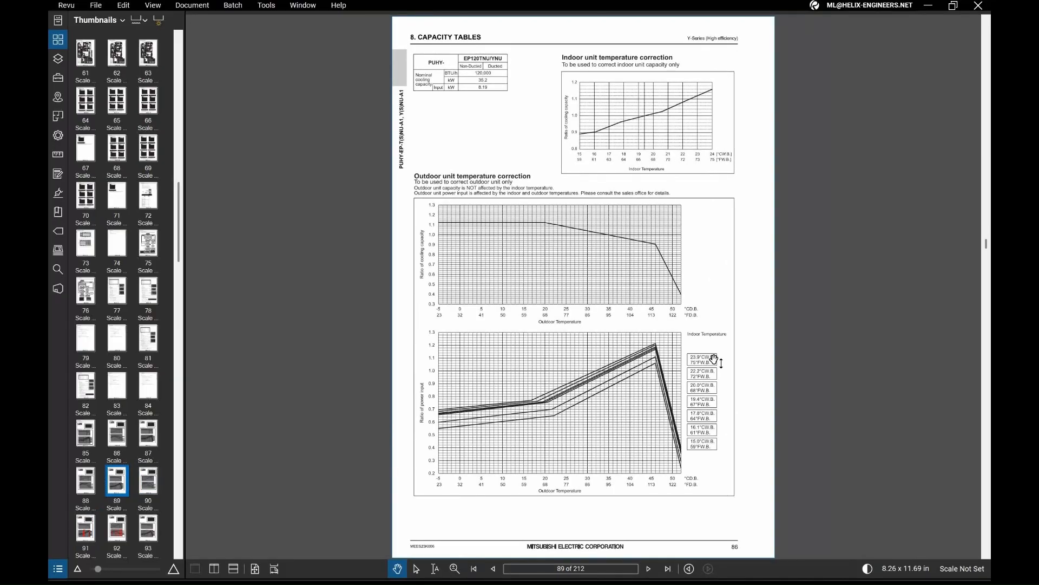
scroll(714, 359, down, 2)
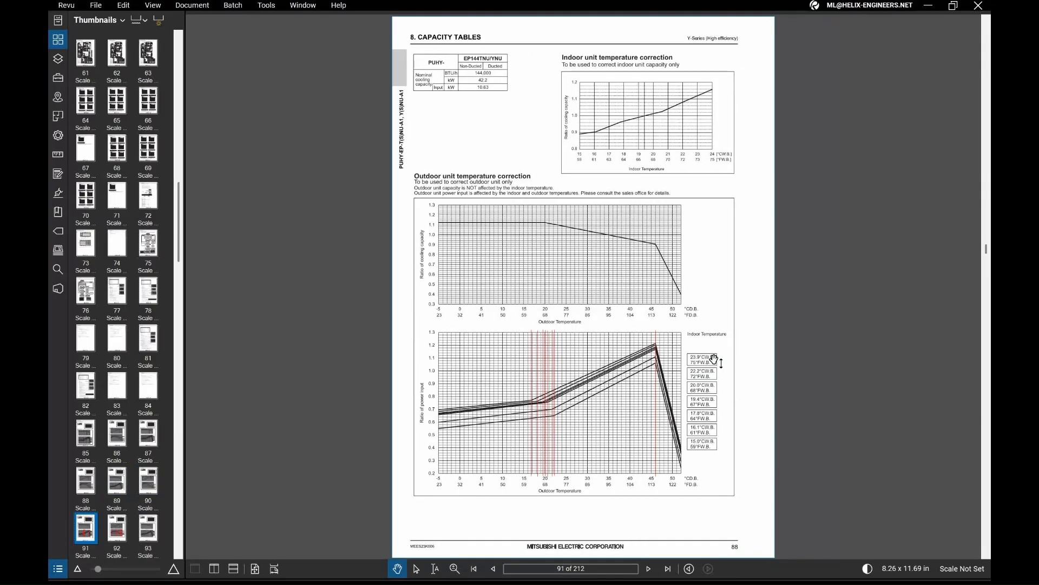
scroll(714, 359, up, 2)
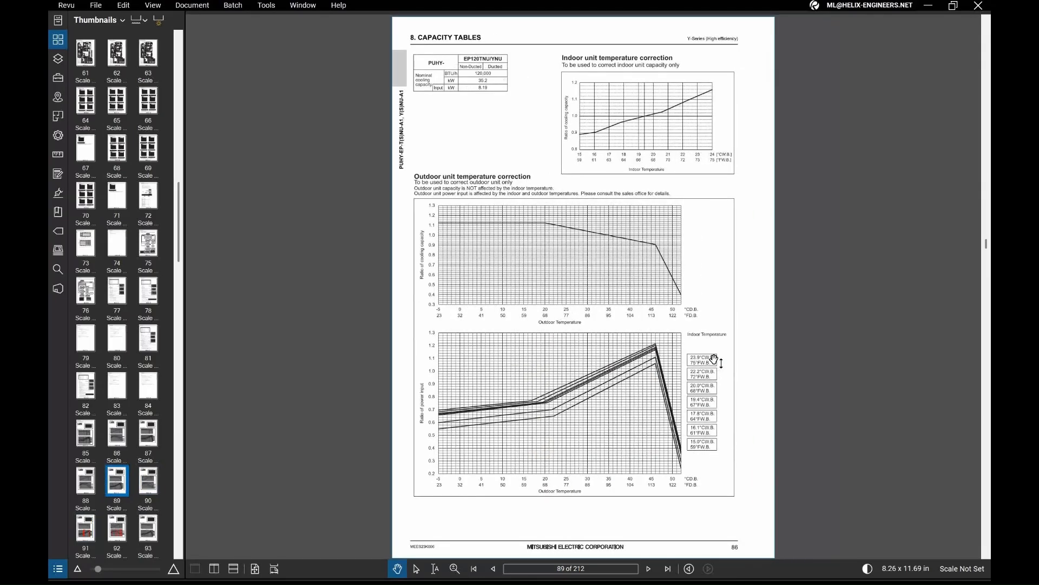
scroll(714, 359, up, 2)
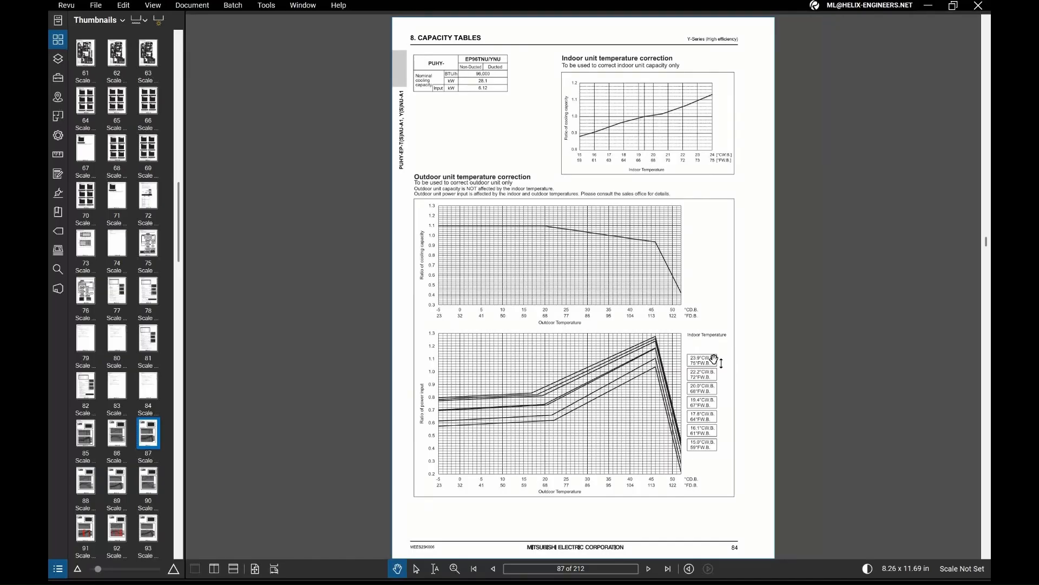
scroll(714, 359, down, 3)
scroll(715, 359, down, 1)
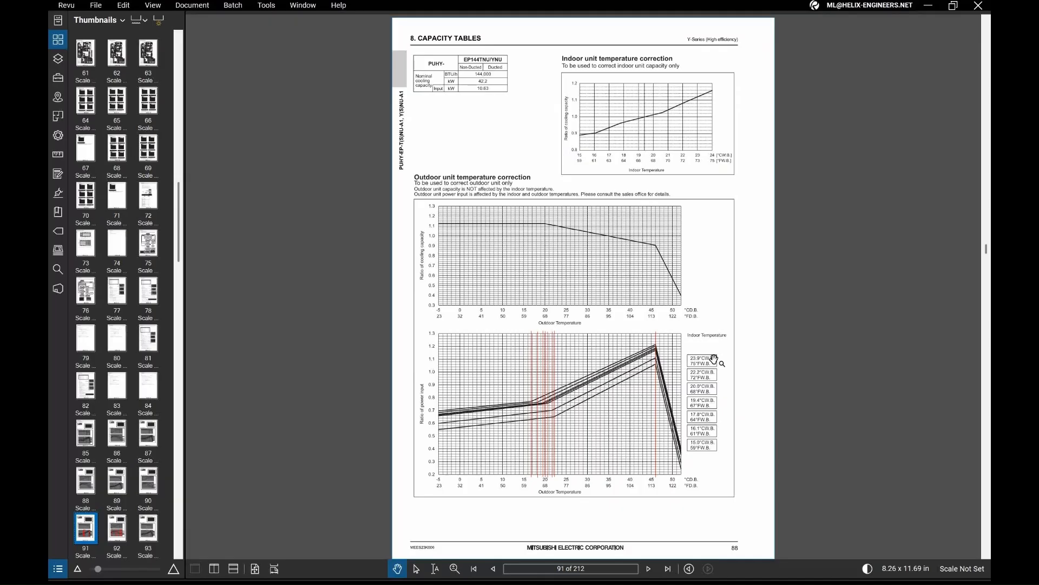
key(ctrl+2)
- Switch to the Excel workbook, dismiss the low-battery alert, and inspect the indoor and outdoor cooling capacity chart pictures on the COOLING sheet
key(alt+Tab)
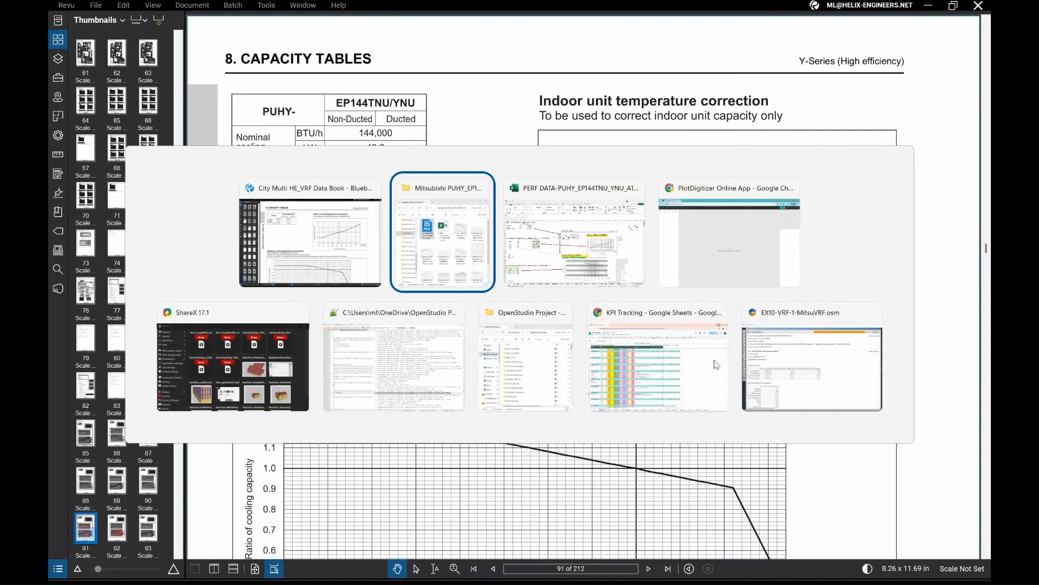
key(alt+Tab)
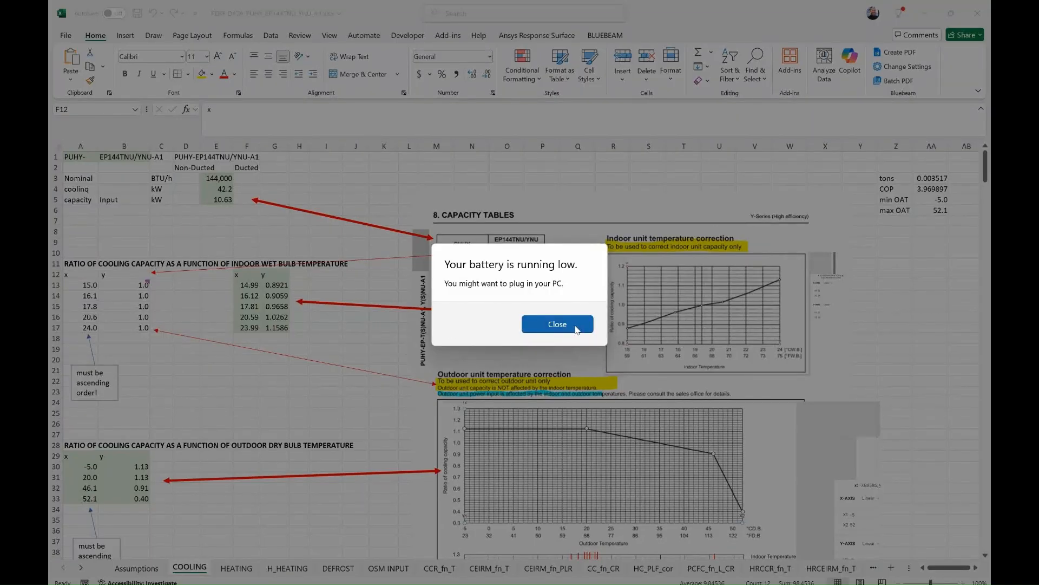
click(568, 327)
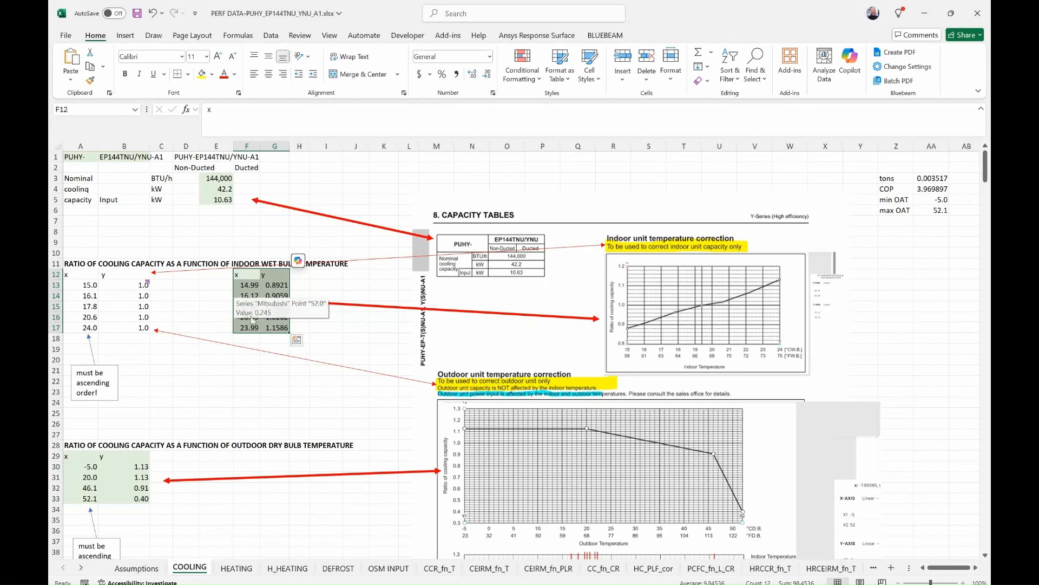
click(658, 335)
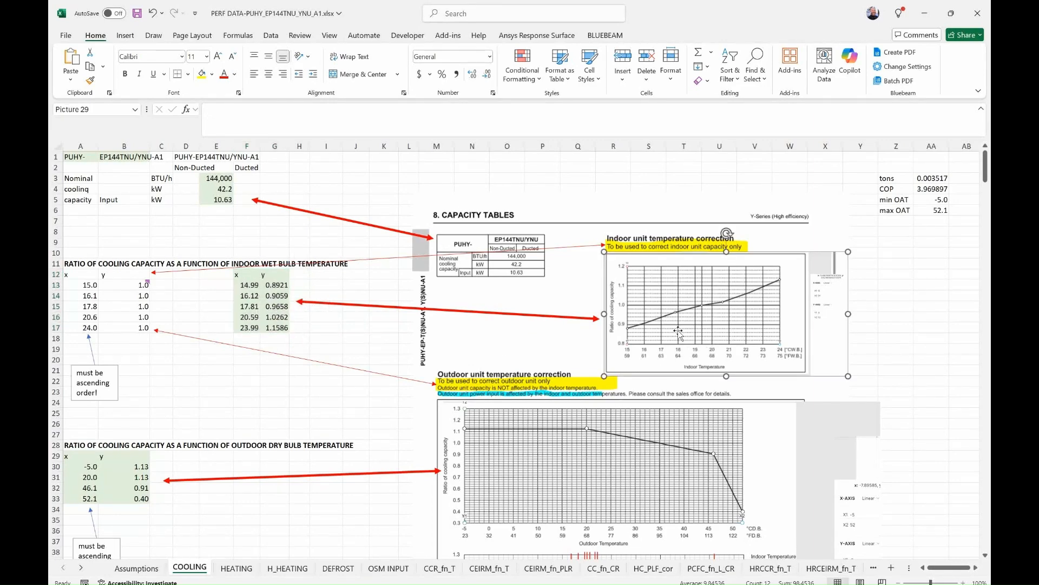
scroll(517, 404, down, 4)
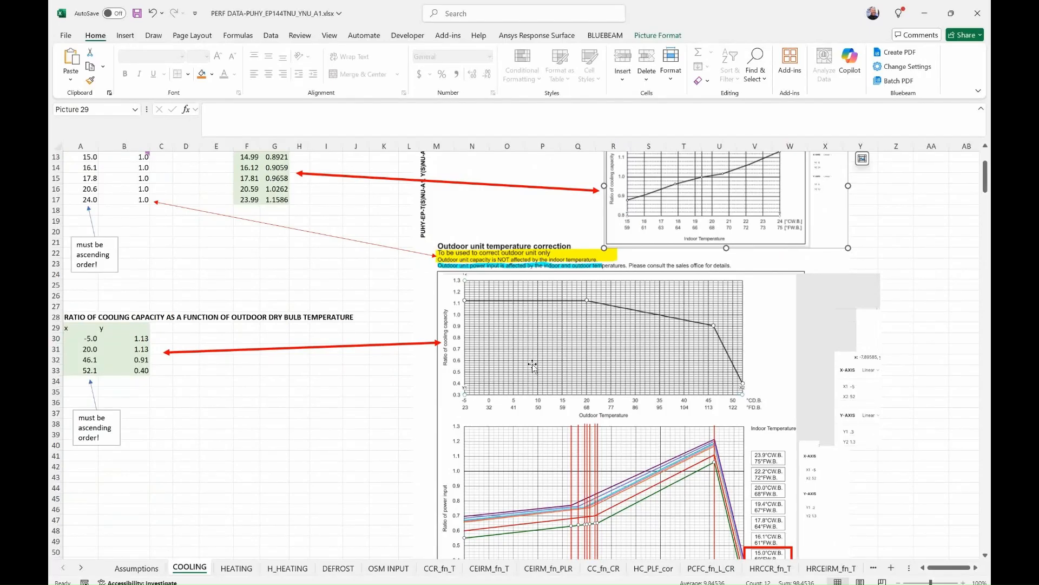
click(480, 371)
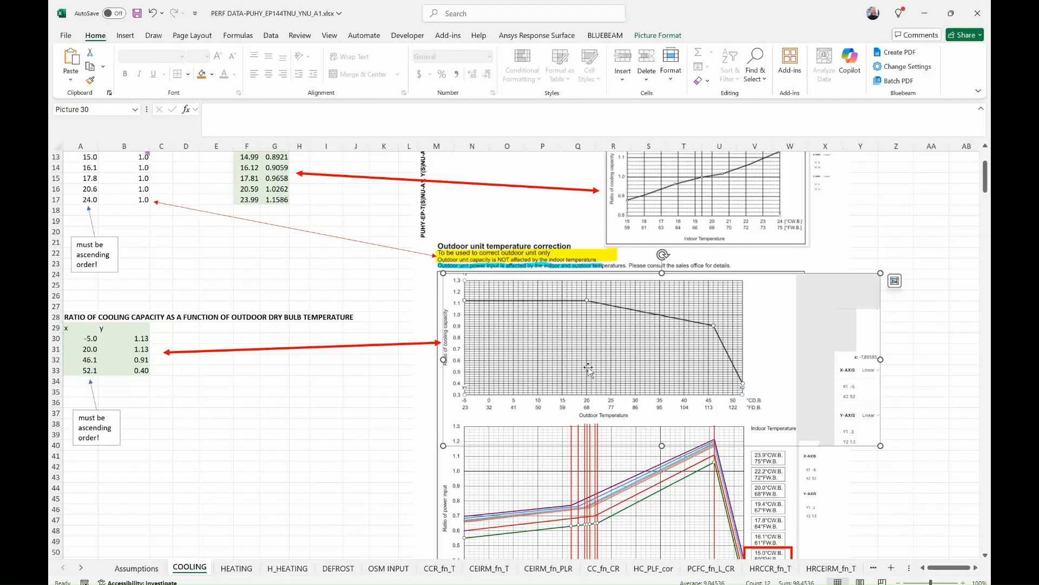
- View the data book's outdoor cooling capacity chart, and open PUHY_EP144TNU_YNU_A1_CCR_fn_OUT_Db_Temp.png from the Mitsubishi folder
key(alt+Tab)
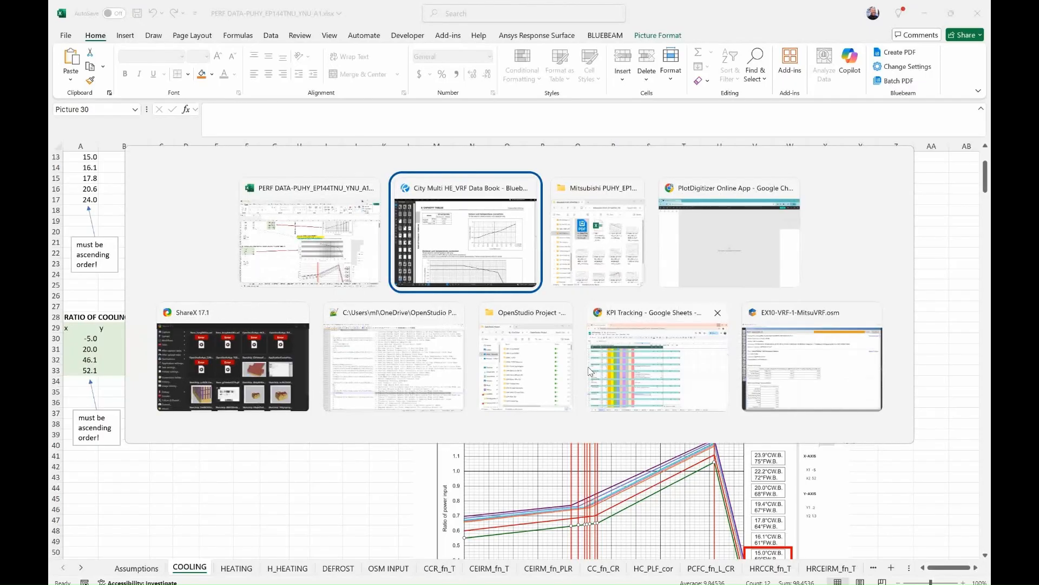
scroll(569, 376, down, 6)
scroll(536, 276, up, 1)
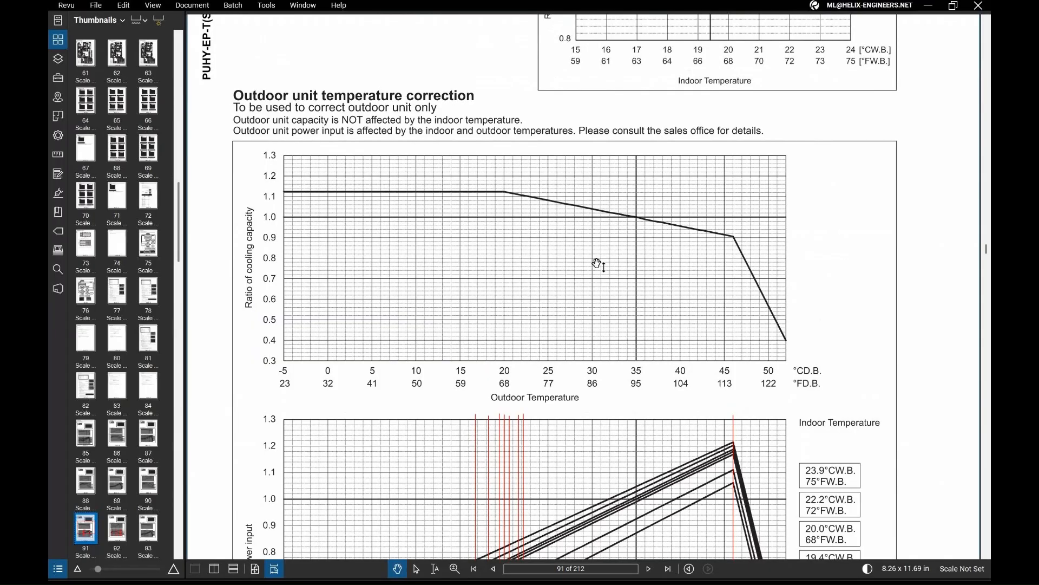
key(alt+Tab)
click(599, 267)
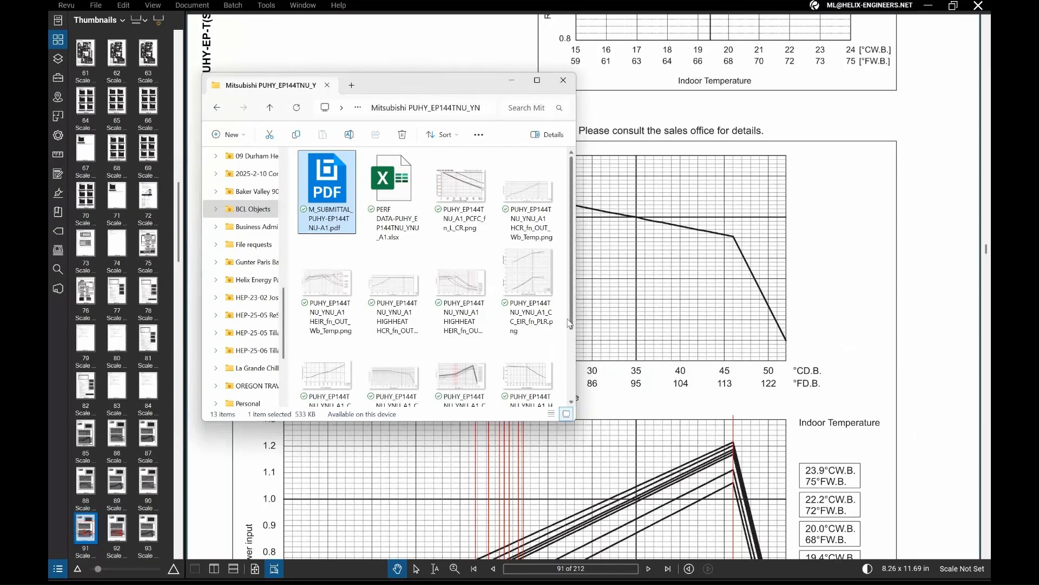
scroll(528, 325, down, 2)
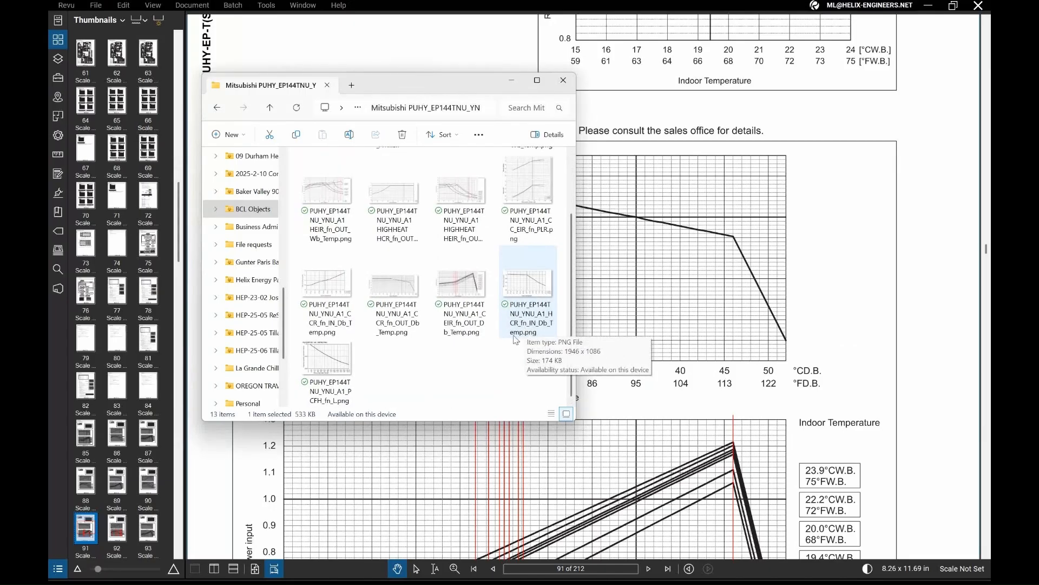
drag(406, 85, 410, 221)
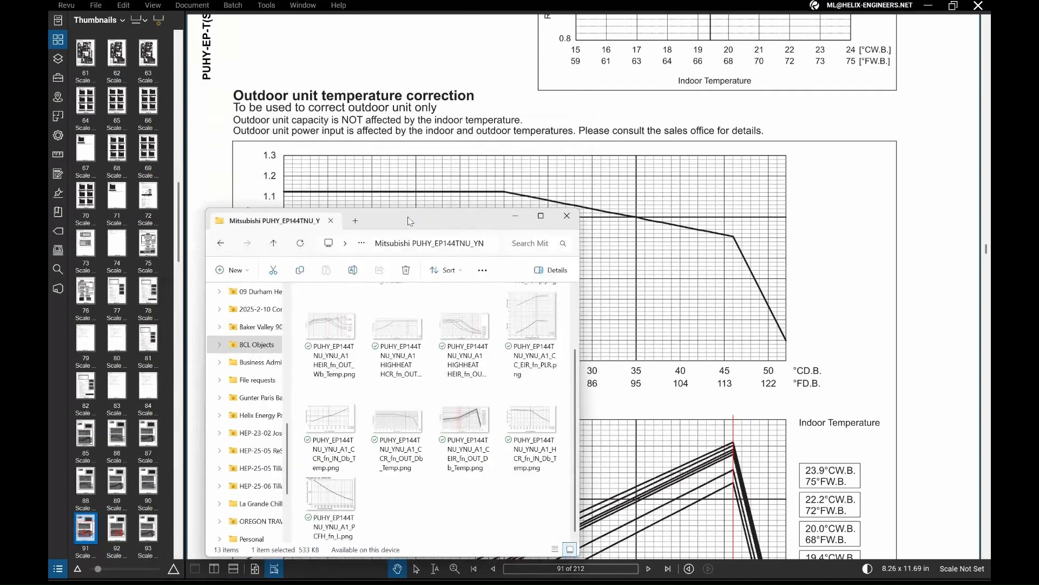
click(400, 423)
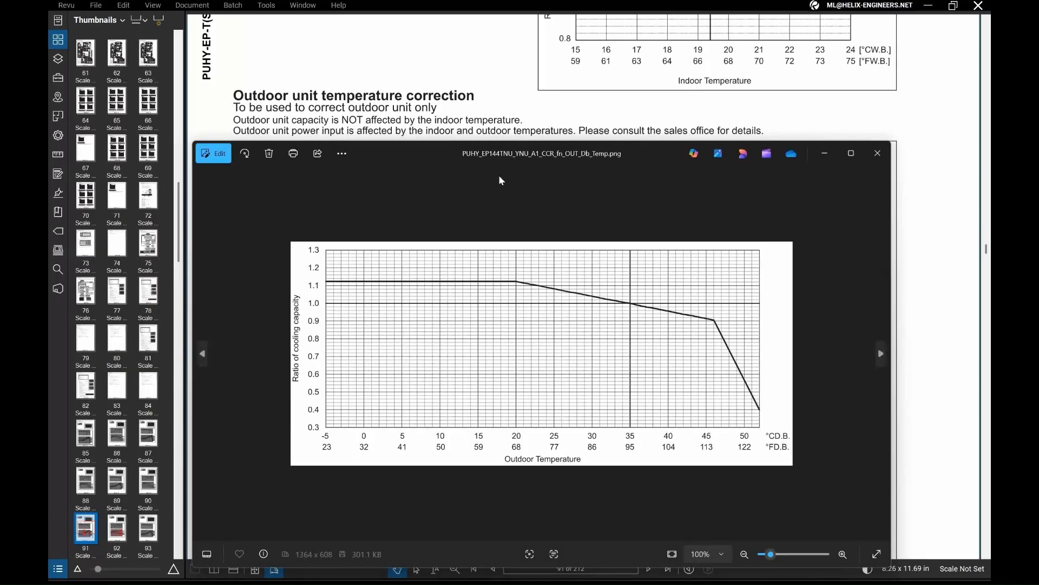
- Compare the saved outdoor capacity image with the data book chart, close the image, and return to the data book
click(474, 92)
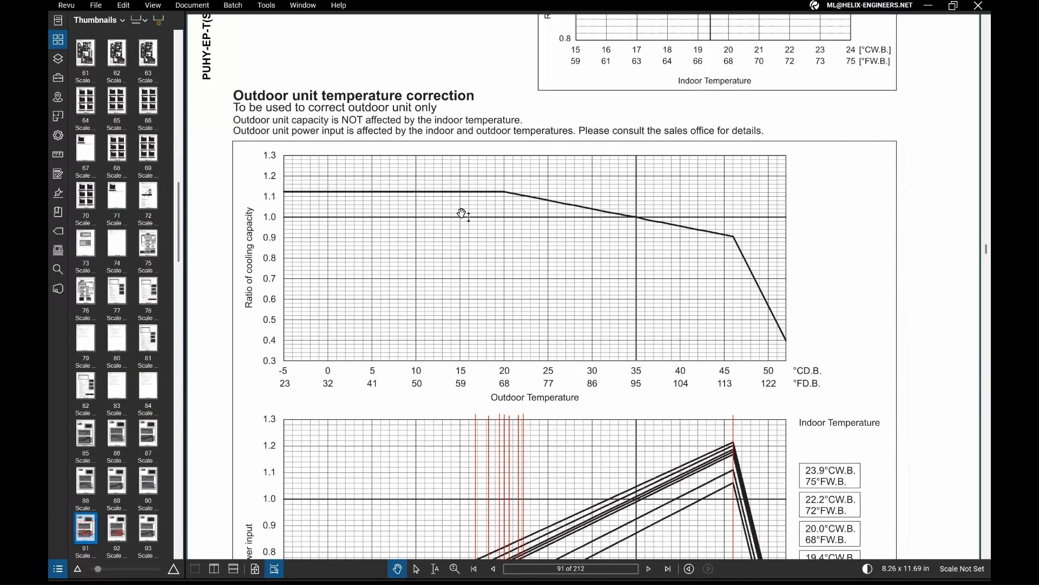
key(alt+Tab)
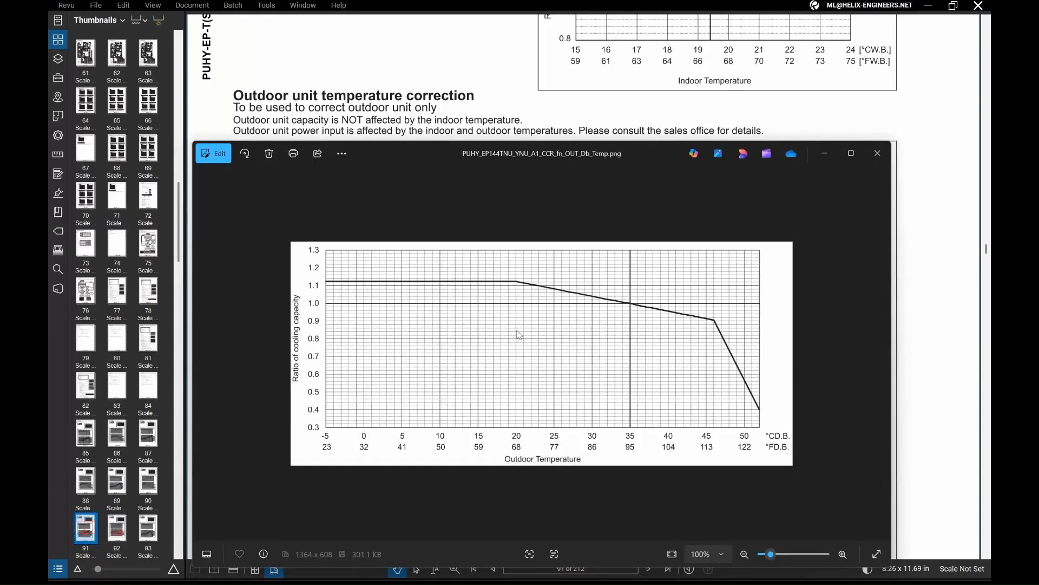
key(alt+Tab)
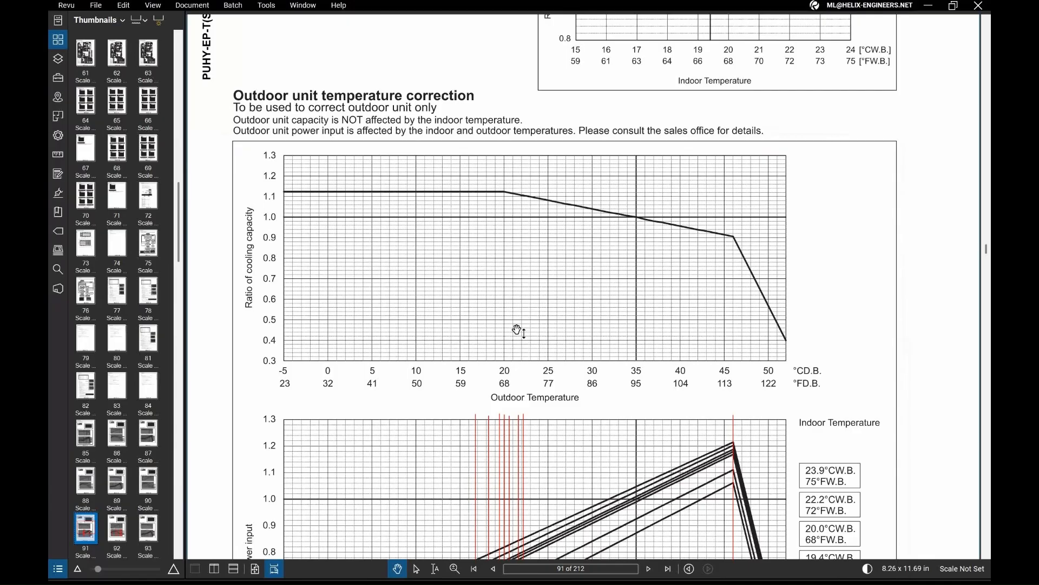
key(alt+Tab)
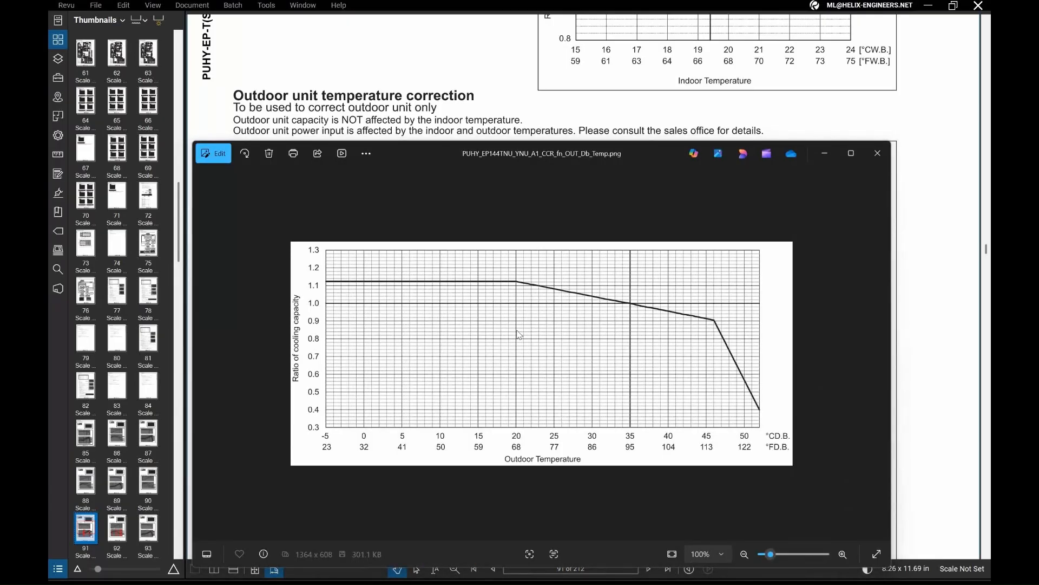
key(alt+Tab)
key(alt+Tab)
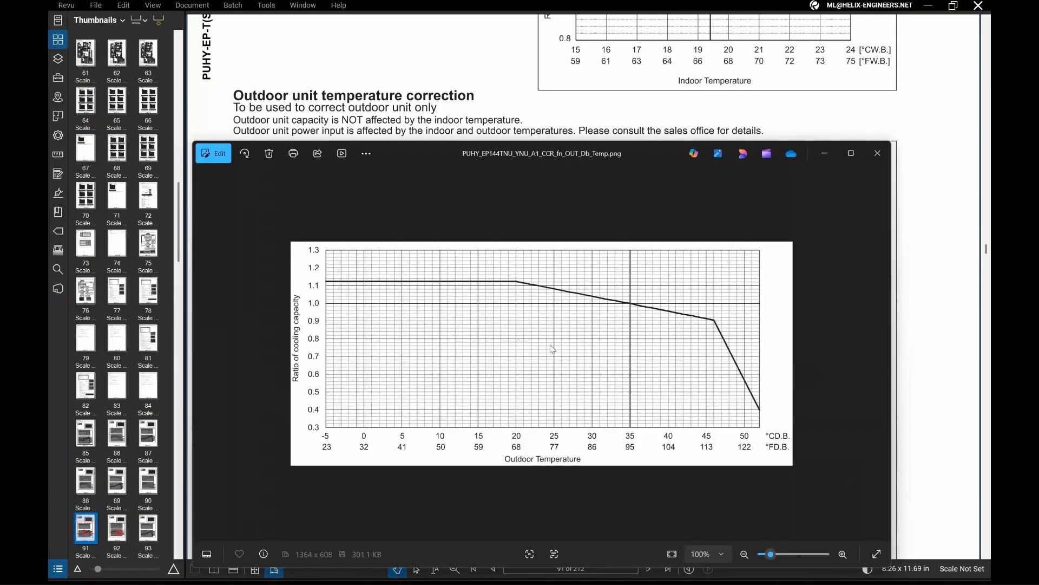
click(876, 153)
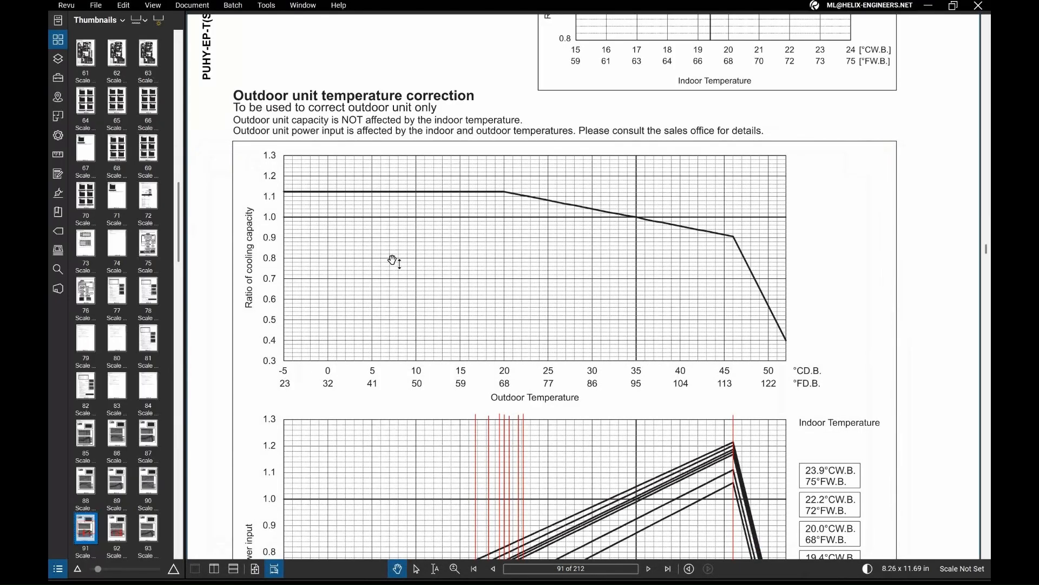
key(alt+Tab)
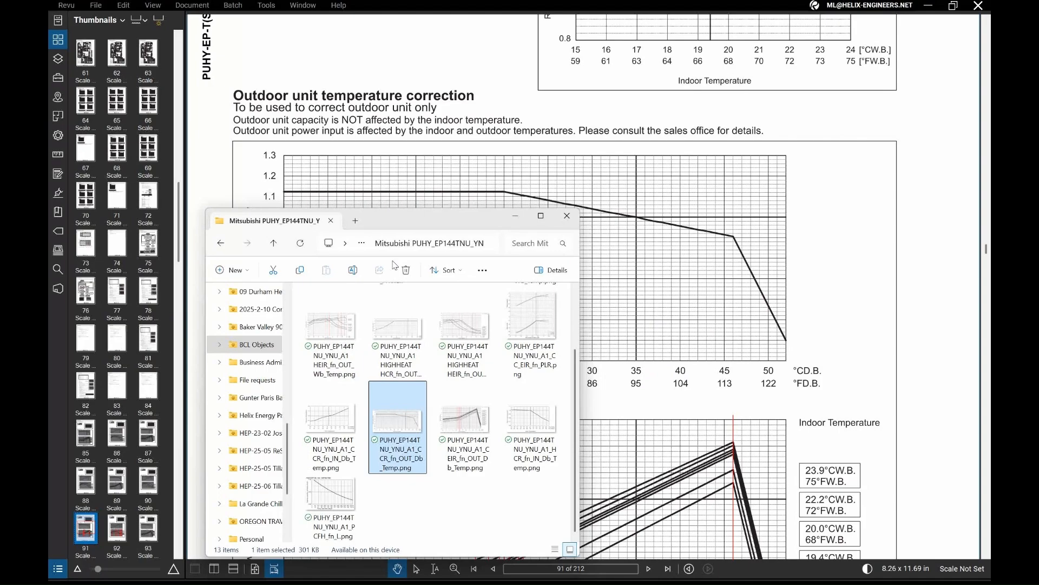
click(395, 169)
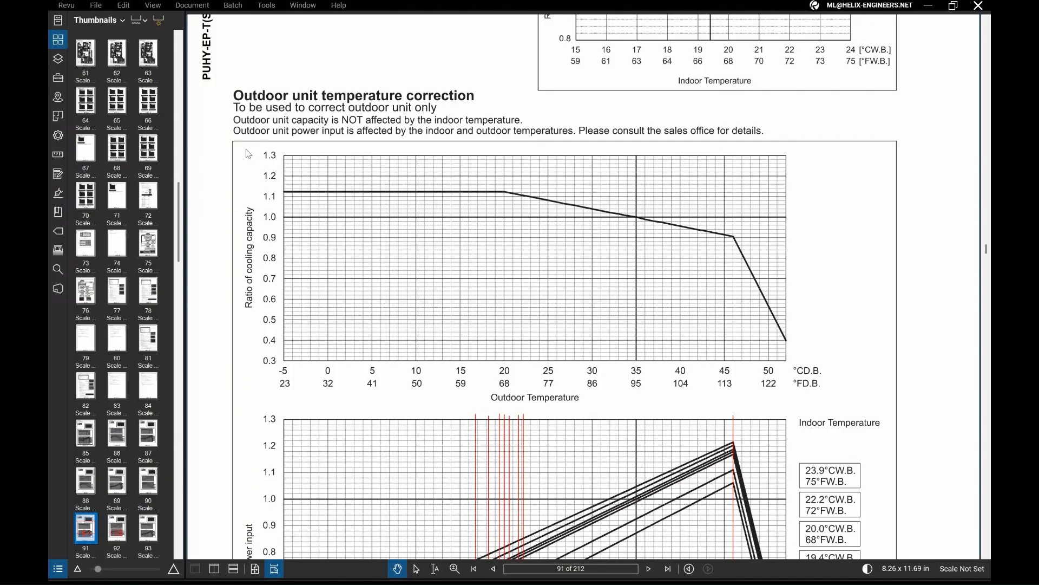
- Capture the data book's outdoor cooling capacity ratio chart as a screenshot, paste it into Paint, and crop the canvas to it
key(super+shift+s)
drag(241, 148, 825, 410)
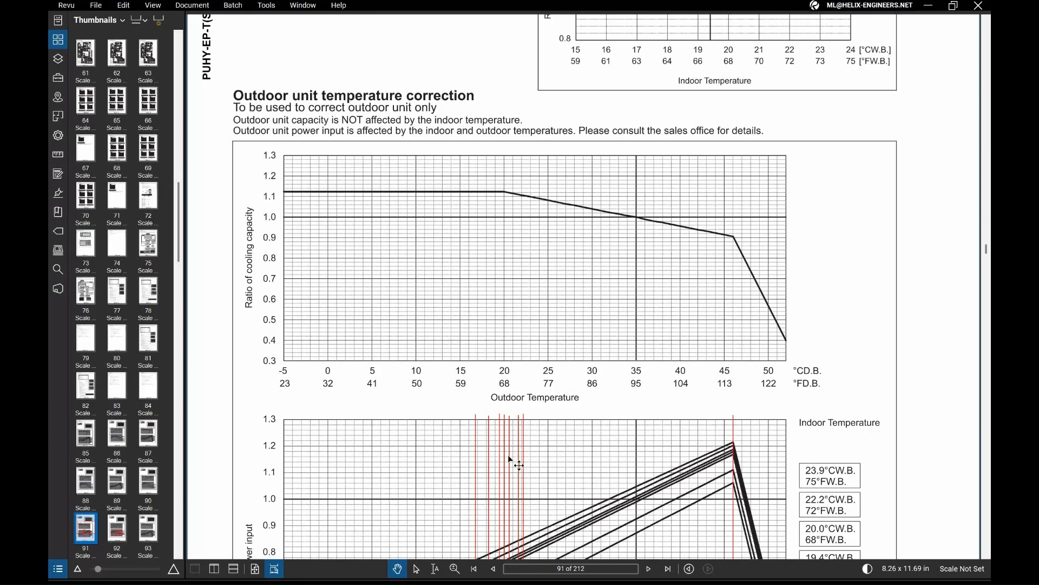
key(super)
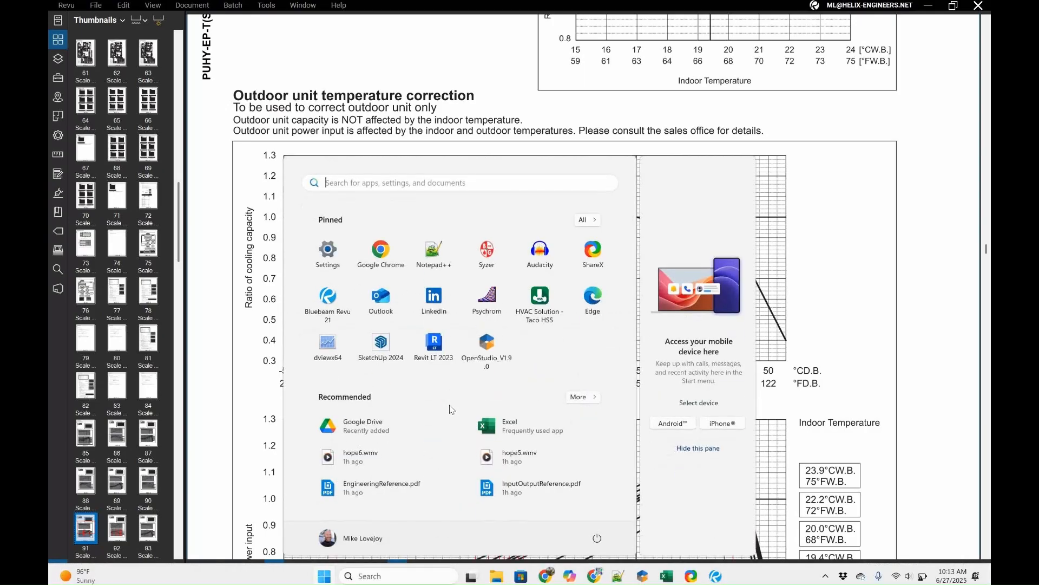
text(paint)
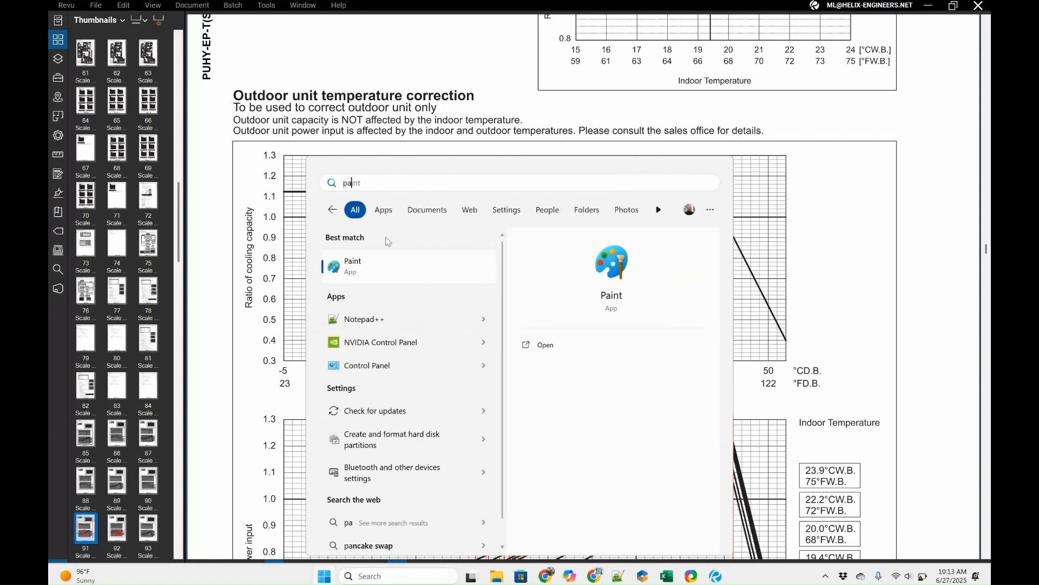
key(Escape)
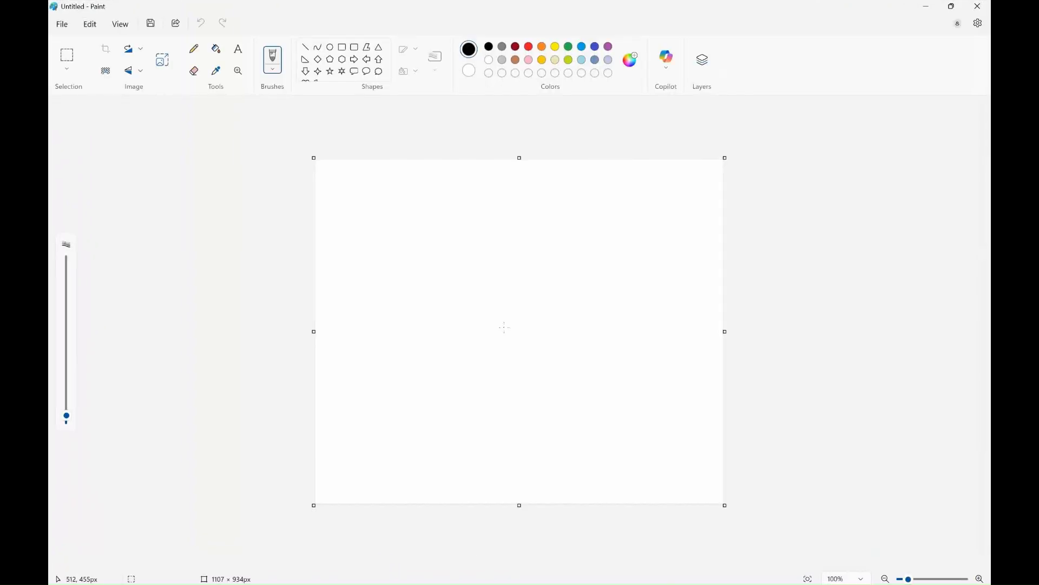
key(ctrl+v)
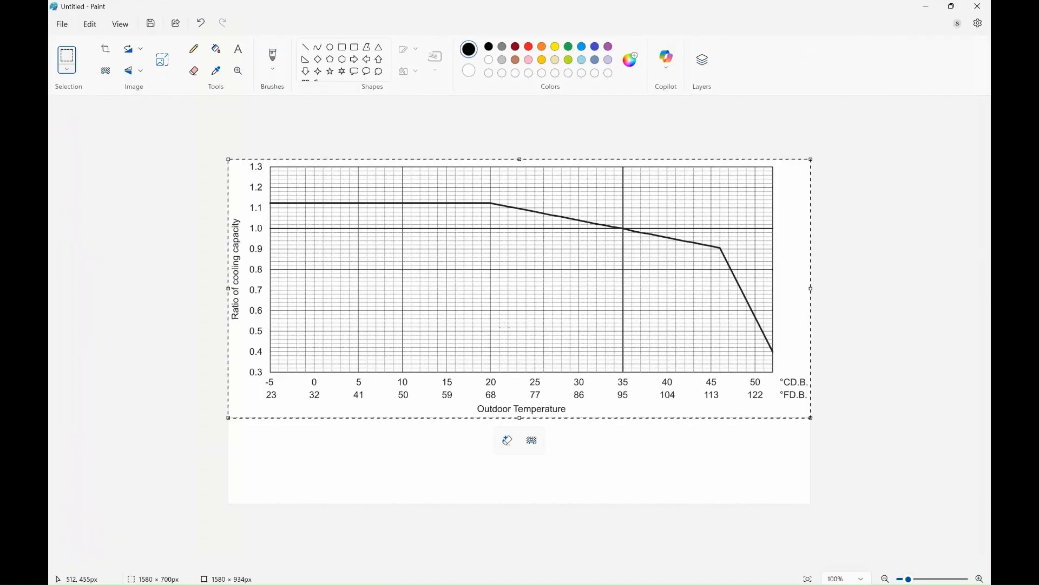
click(106, 52)
- Save the chart as a PNG over PUHY_EP144TNU_YNU_A1_CCR_fn_OUT_Db_Temp.png in the Mitsubishi PUHY_EP144TNU_YNU_A1 Docs folder, and close Paint
click(62, 24)
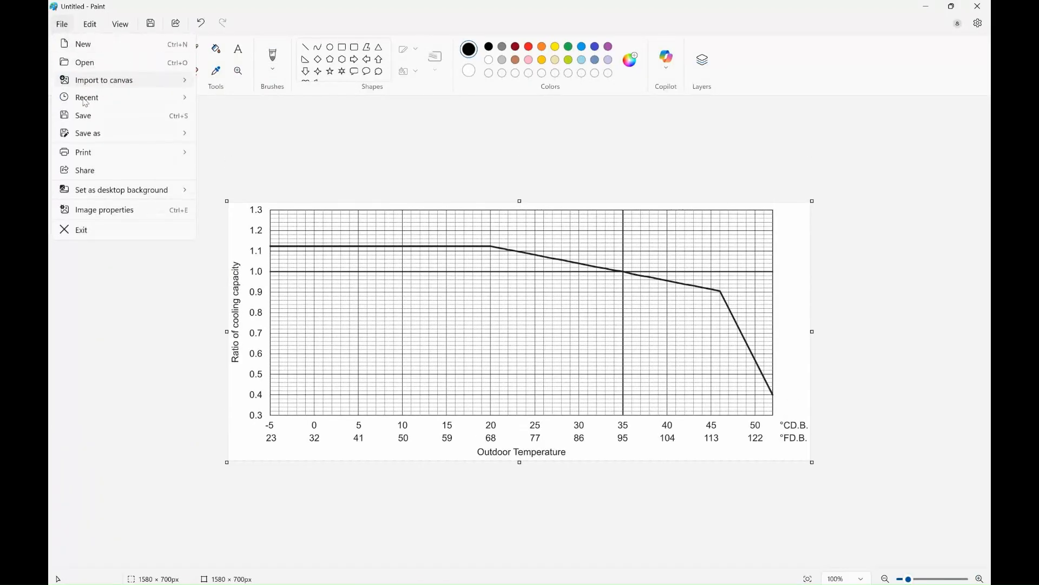
mouse_move(88, 138)
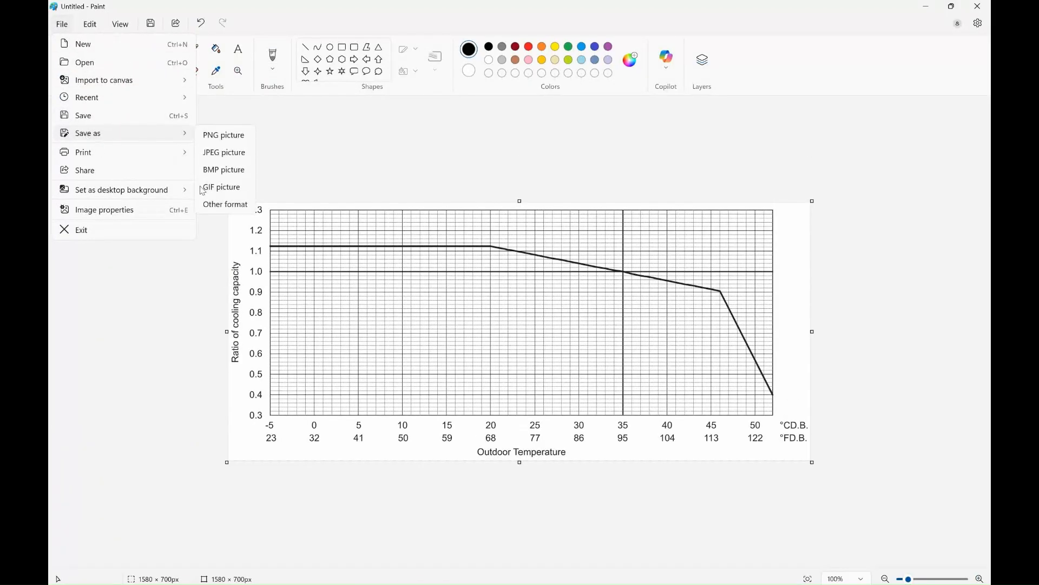
click(232, 141)
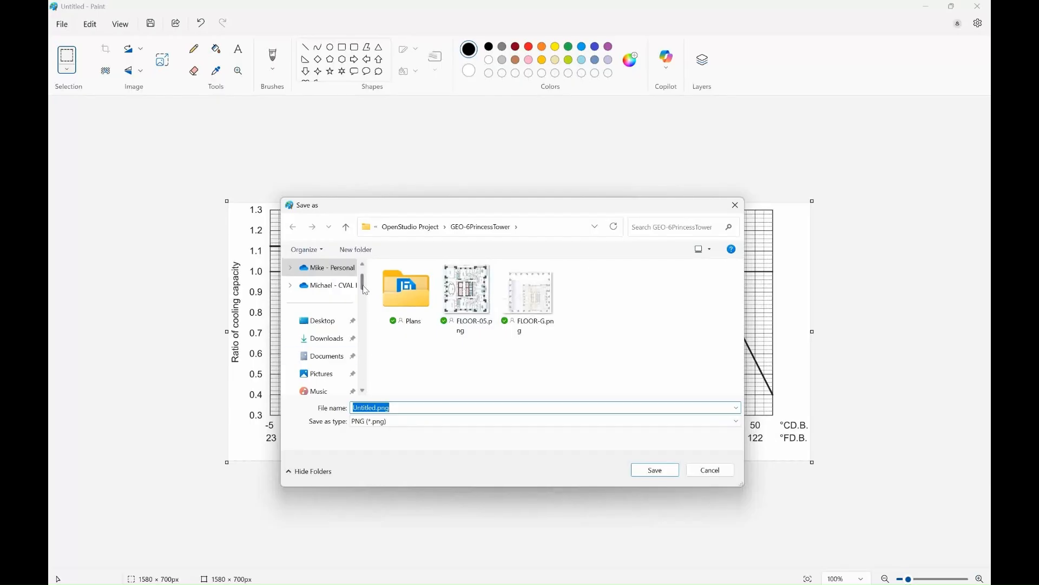
drag(363, 286, 371, 348)
click(333, 320)
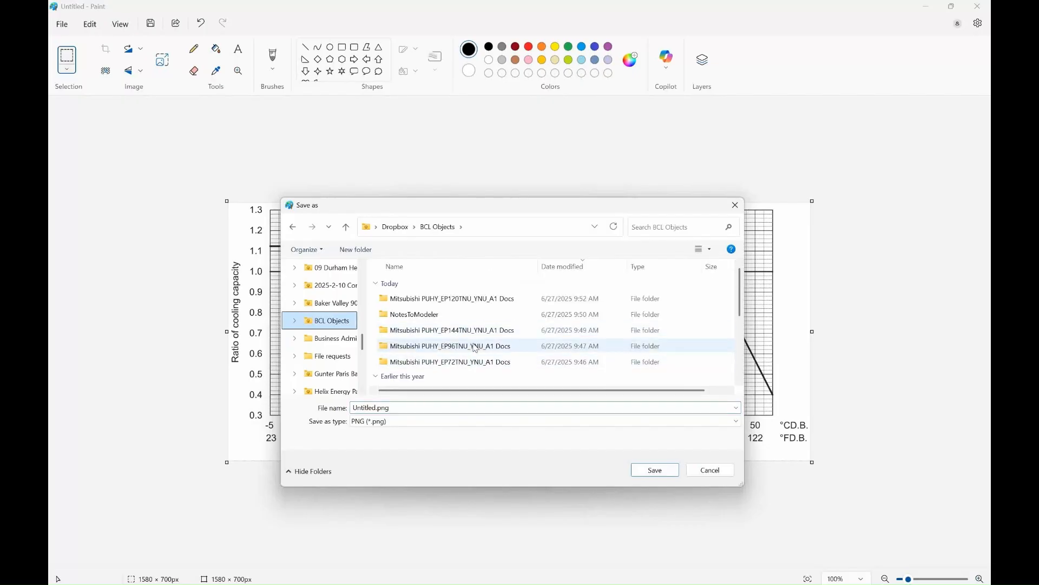
double_click(466, 330)
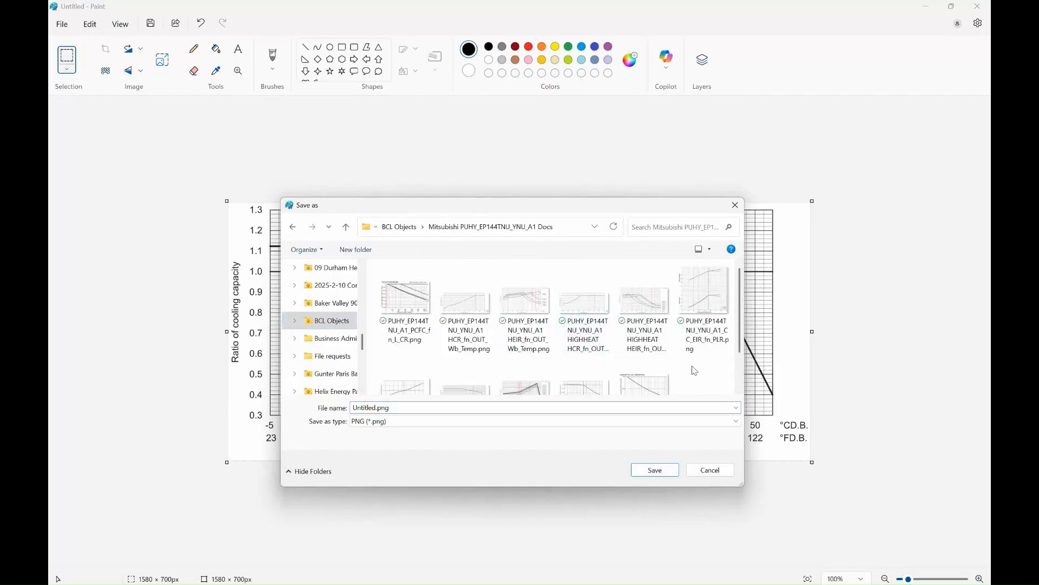
scroll(694, 368, down, 1)
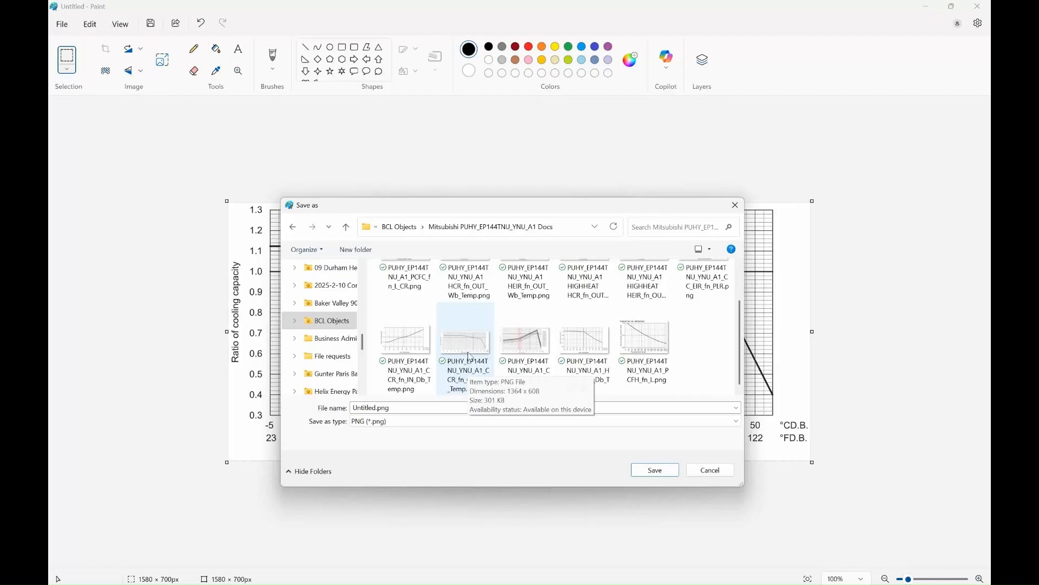
click(469, 376)
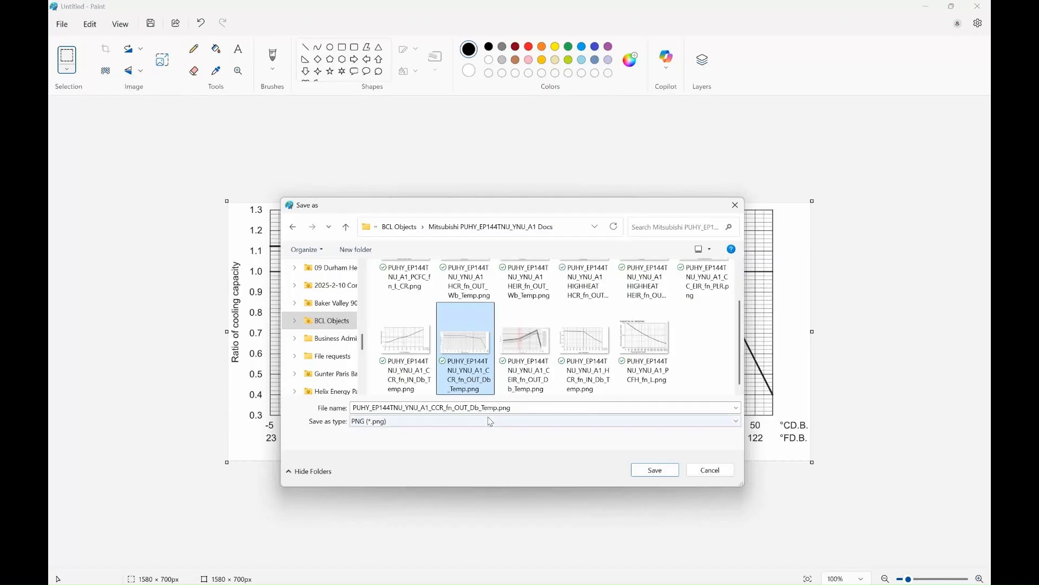
click(654, 470)
click(570, 300)
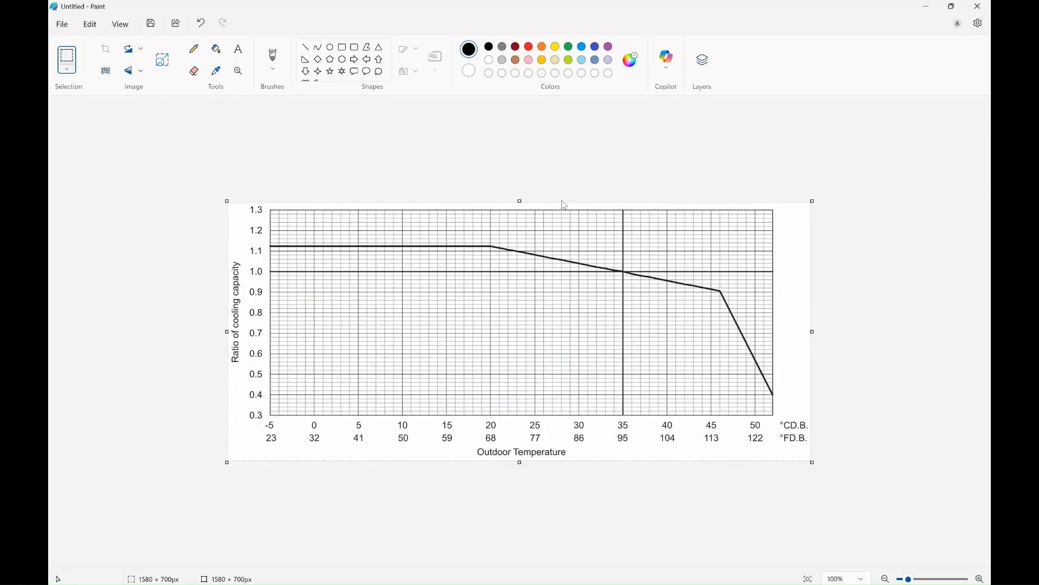
click(980, 8)
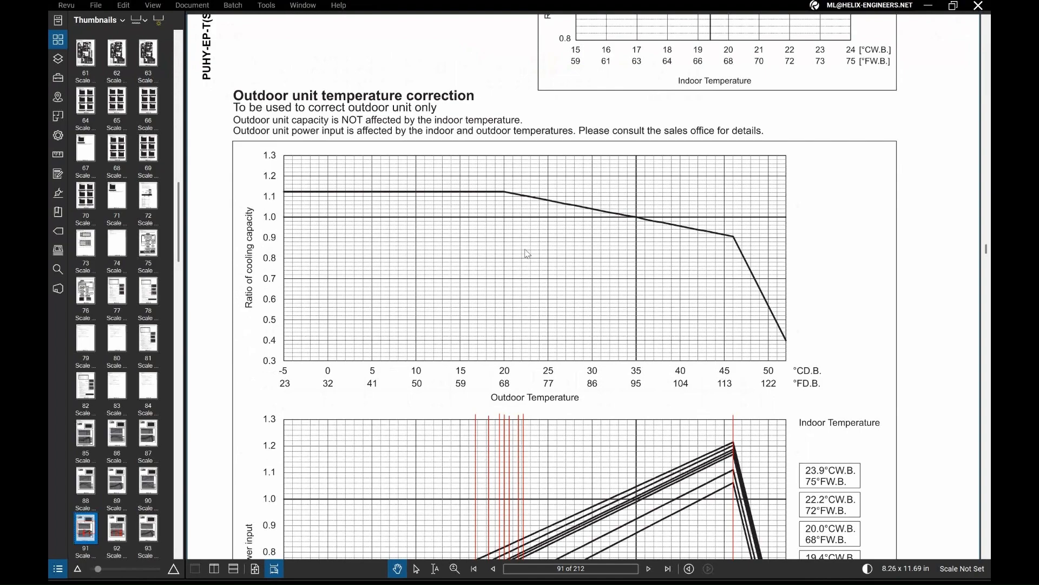
- Switch to PlotDigitizer and load PUHY_EP144TNU_YNU_A1_CCR_fn_OUT_Db_Temp.png from the Mitsubishi folder in File Explorer
key(alt+Tab)
key(Tab)
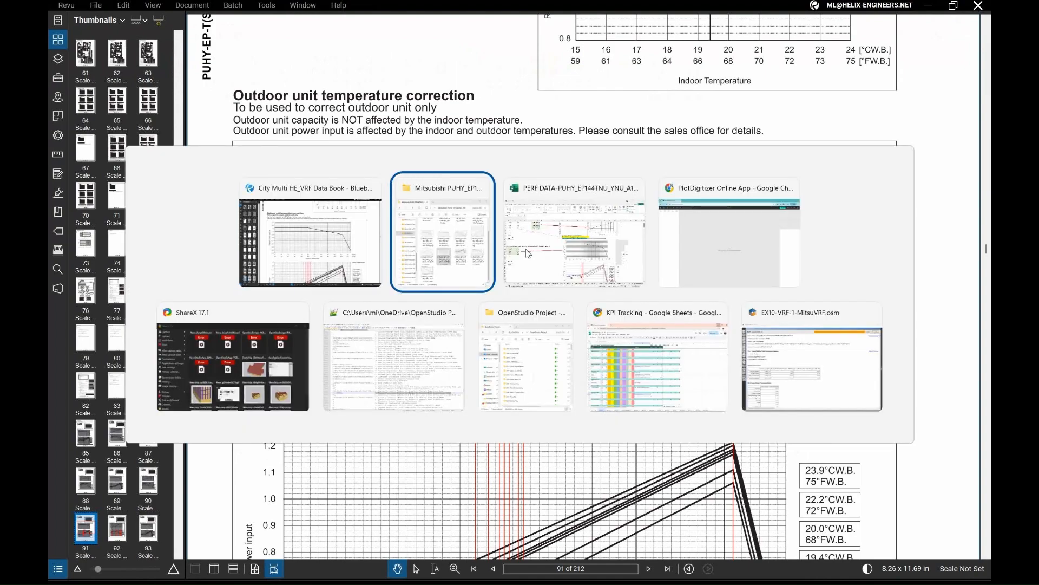
key(Tab)
key(Tab)
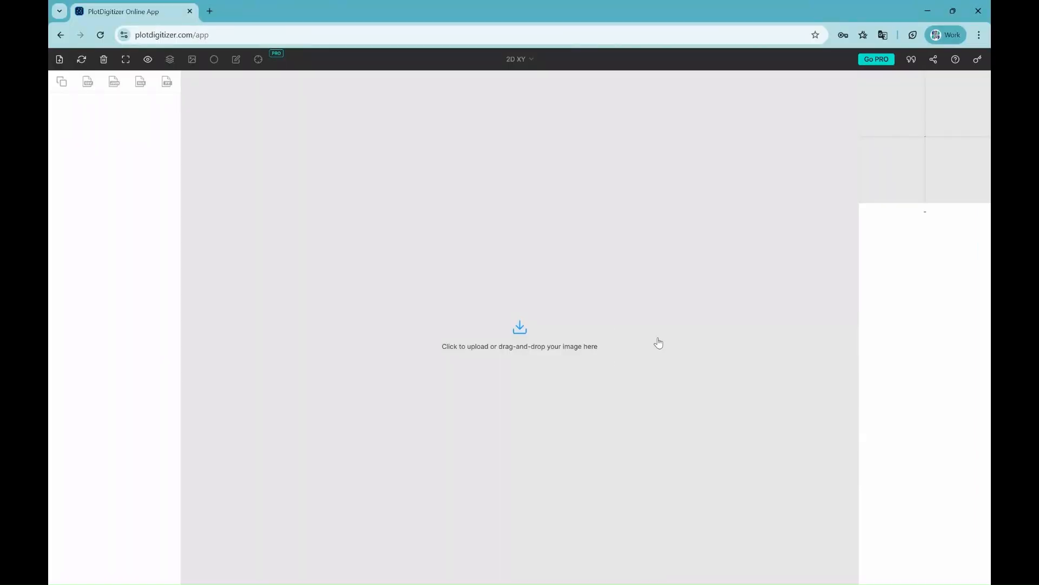
key(alt+Tab)
key(Tab)
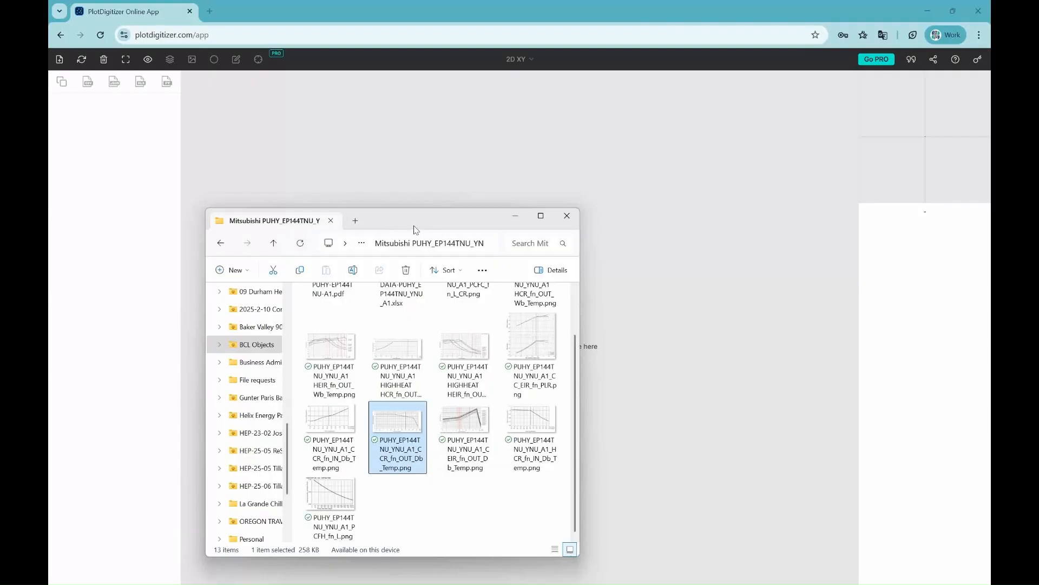
drag(413, 228, 289, 175)
drag(273, 369, 509, 346)
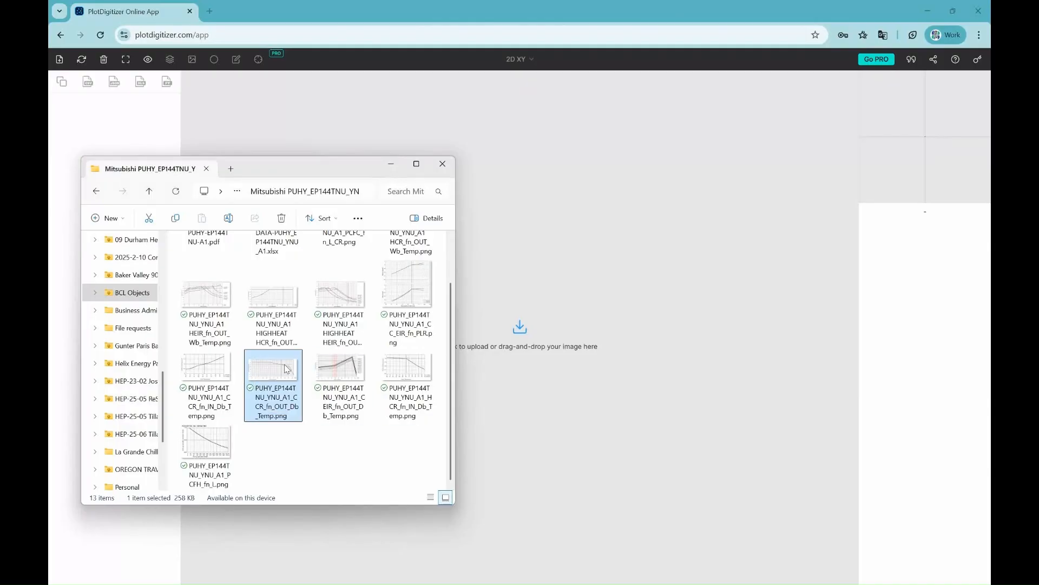
double_click(285, 366)
right_click(286, 368)
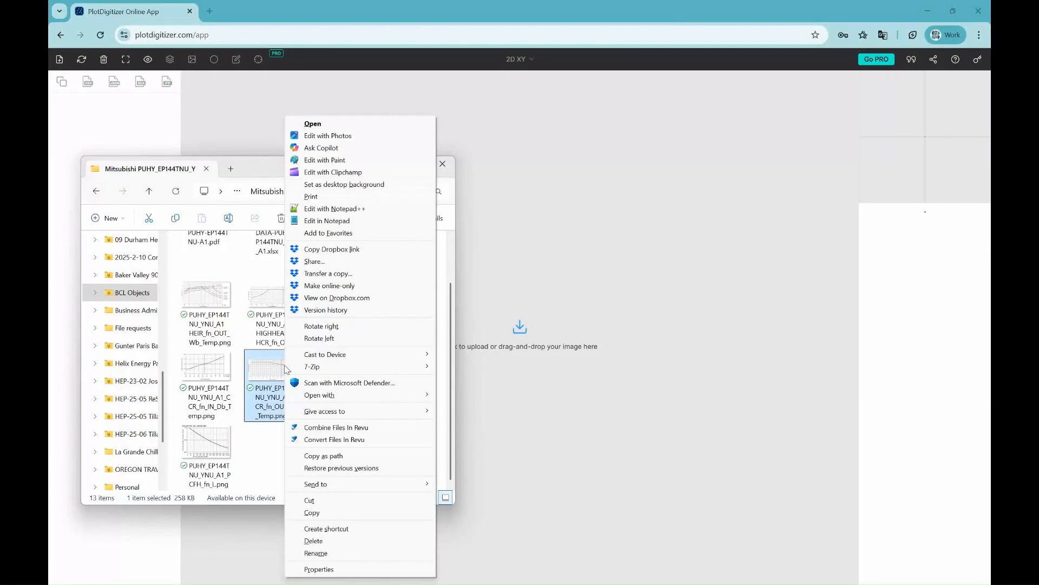
click(271, 375)
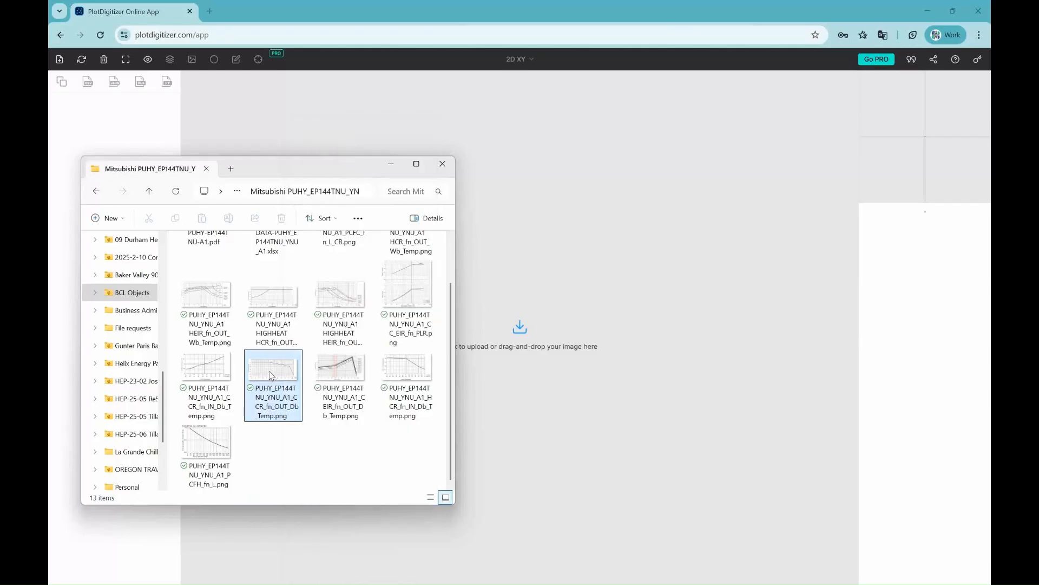
drag(270, 375, 521, 338)
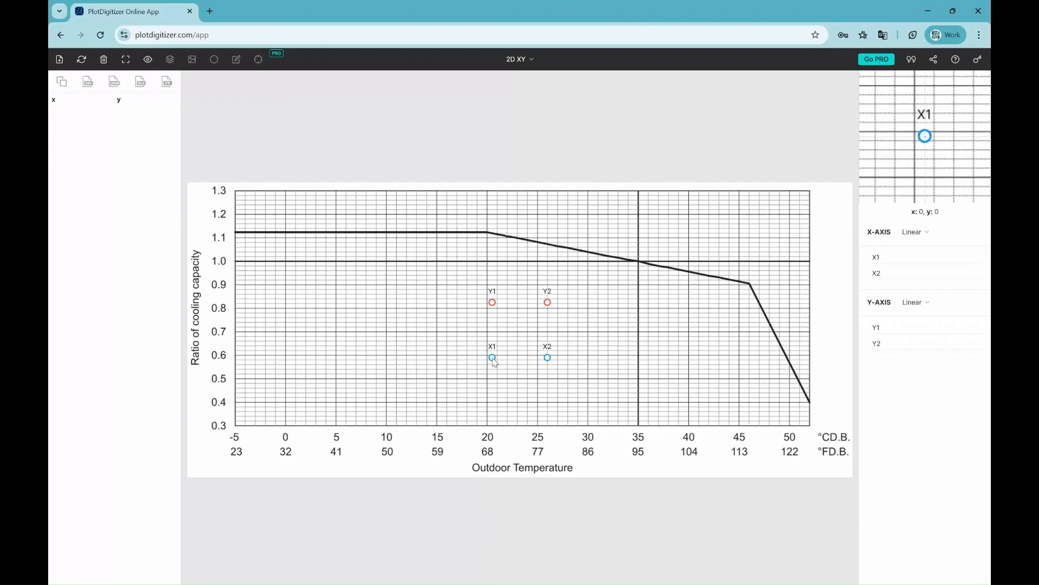
- Place the axis calibration markers: X1 at -5 °C, X2 at the temperature axis's far end, Y1 at 0.3 and Y2 at 1.3
mouse_move(494, 362)
mouse_down()
mouse_move(387, 401)
mouse_move(236, 434)
mouse_move(456, 362)
mouse_up()
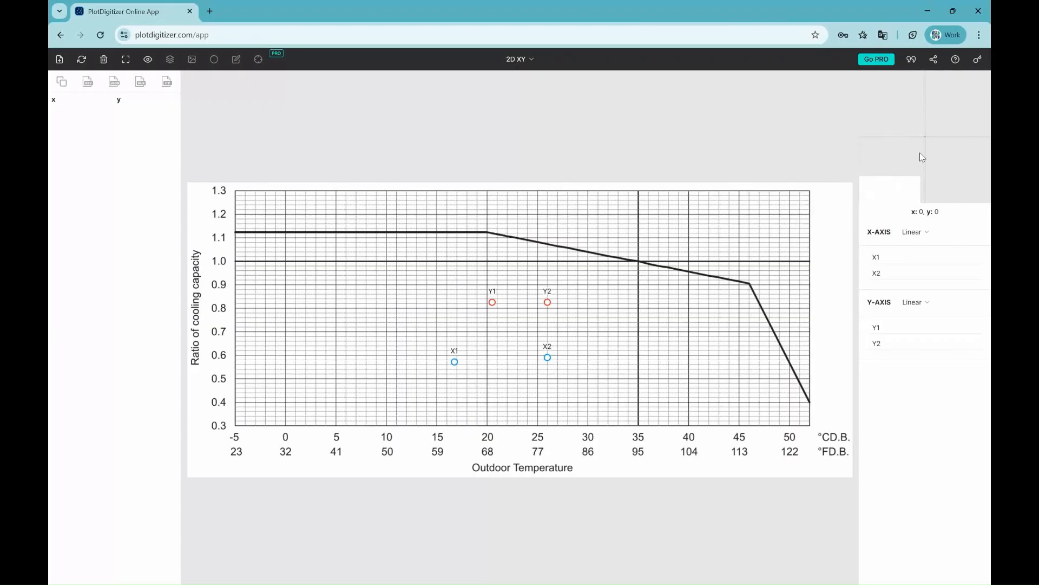
drag(454, 362, 236, 427)
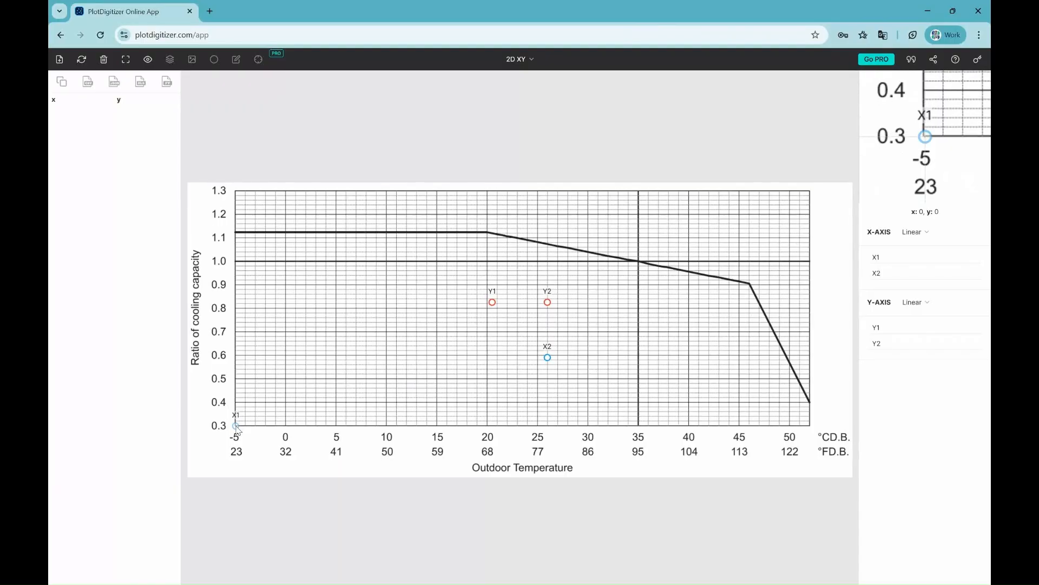
drag(237, 427, 236, 428)
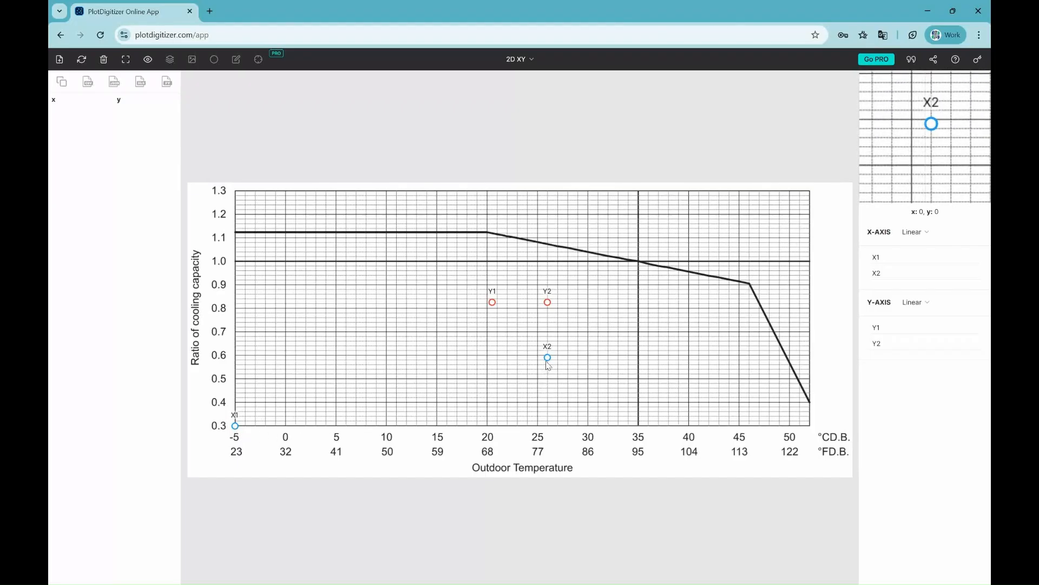
drag(547, 358, 809, 426)
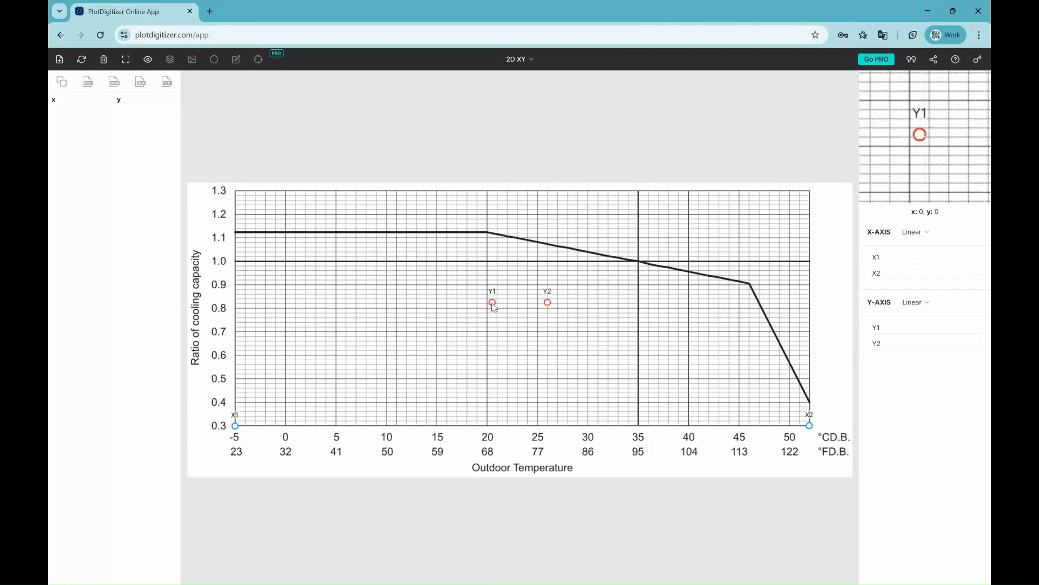
mouse_move(492, 302)
mouse_down()
mouse_move(426, 344)
mouse_move(268, 401)
mouse_move(235, 427)
mouse_up()
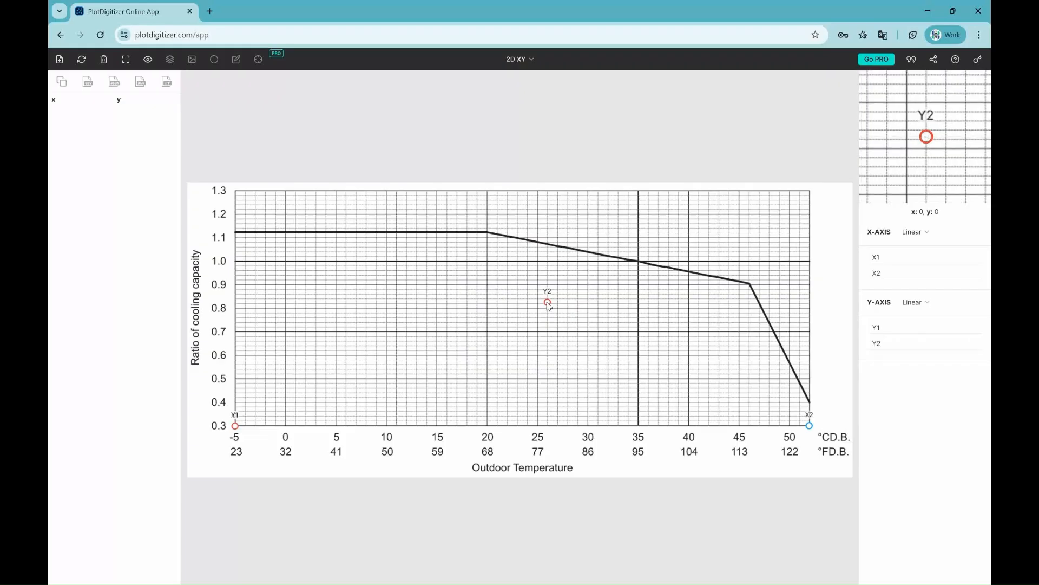
mouse_move(548, 306)
mouse_down()
mouse_move(325, 206)
mouse_move(235, 191)
mouse_up()
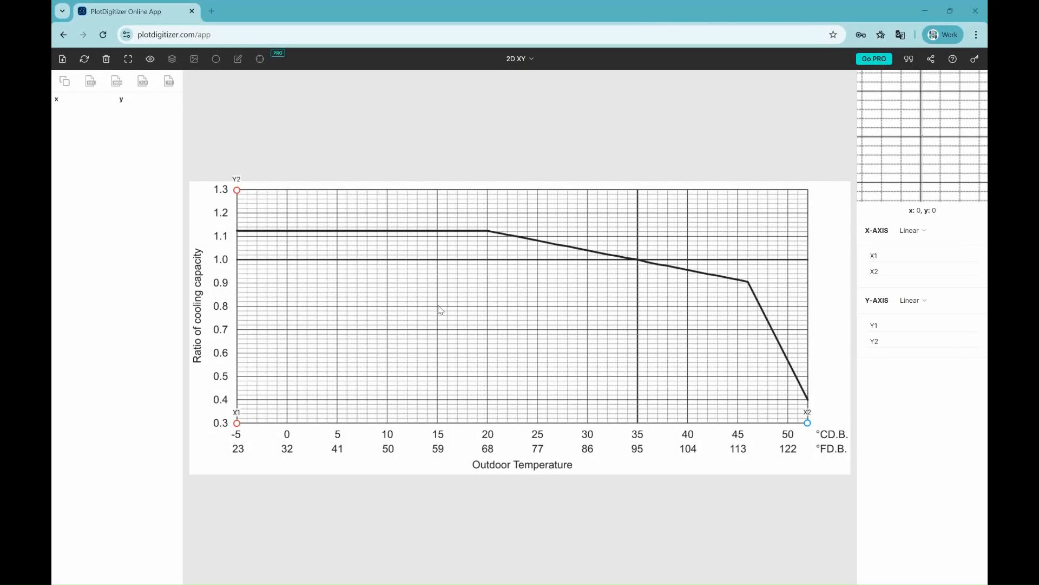
- Check the outdoor capacity ratio table and chart picture on the workbook's COOLING sheet, and mark the curve's starting point at -5 °C in PlotDigitizer
key(alt+Tab)
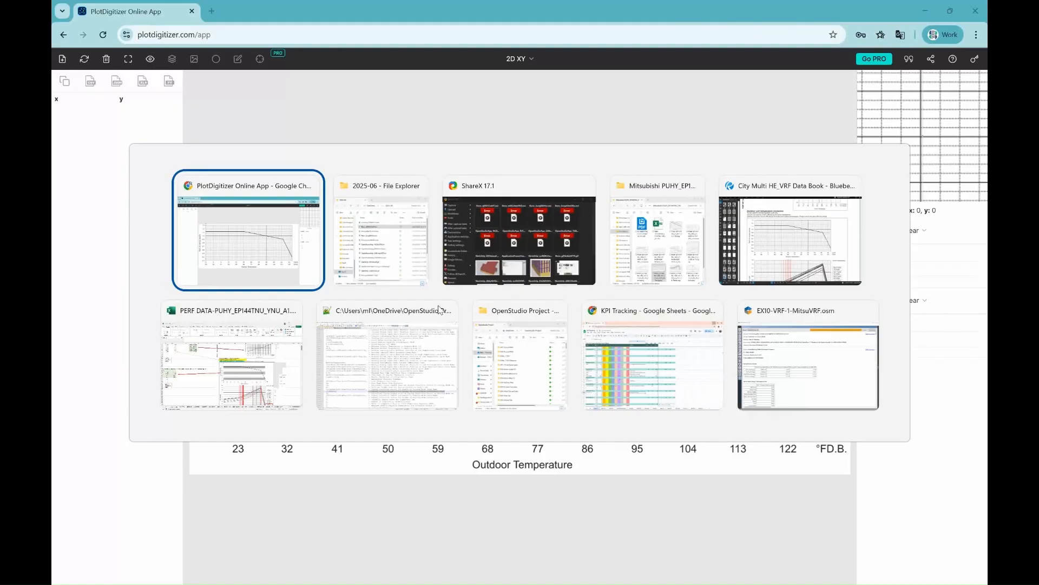
click(244, 308)
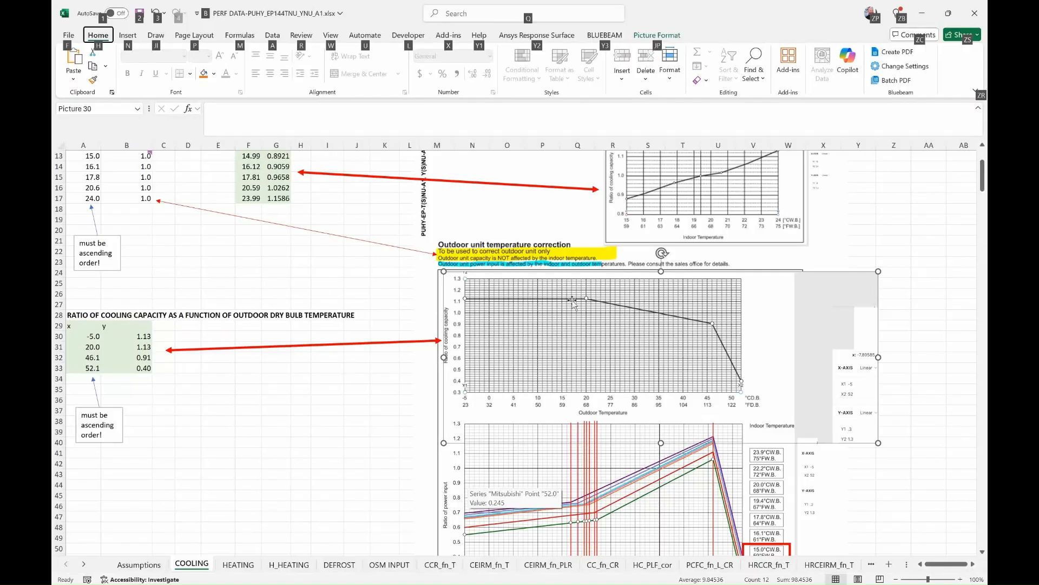
key(alt+Tab)
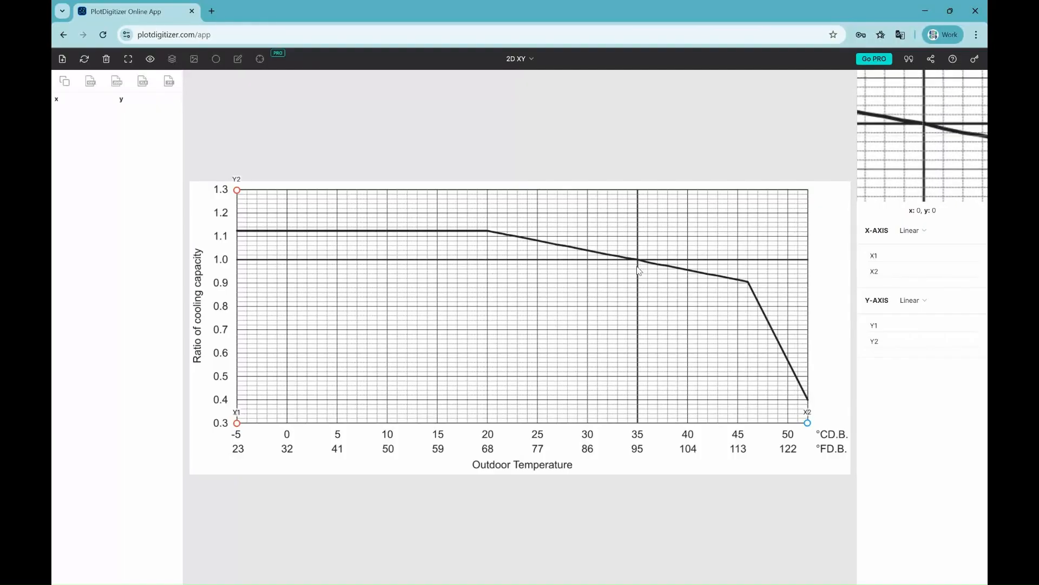
key(alt+Tab)
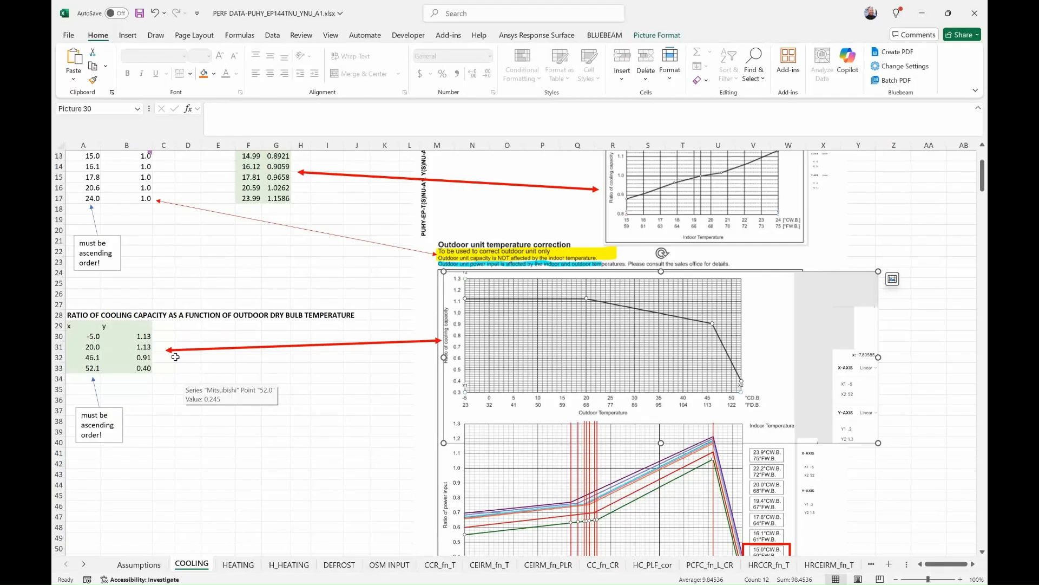
key(alt+Tab)
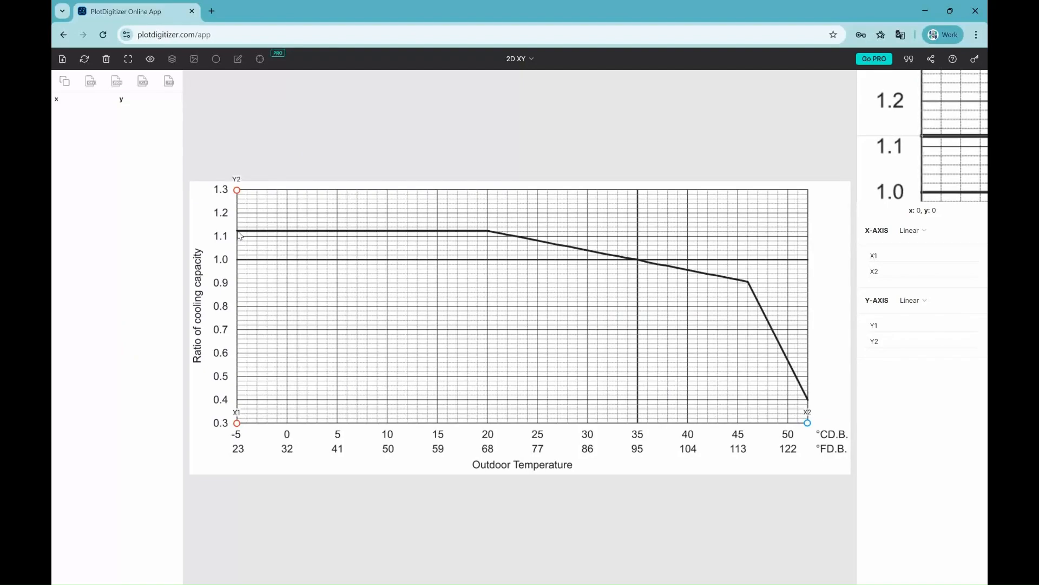
key(alt+Tab)
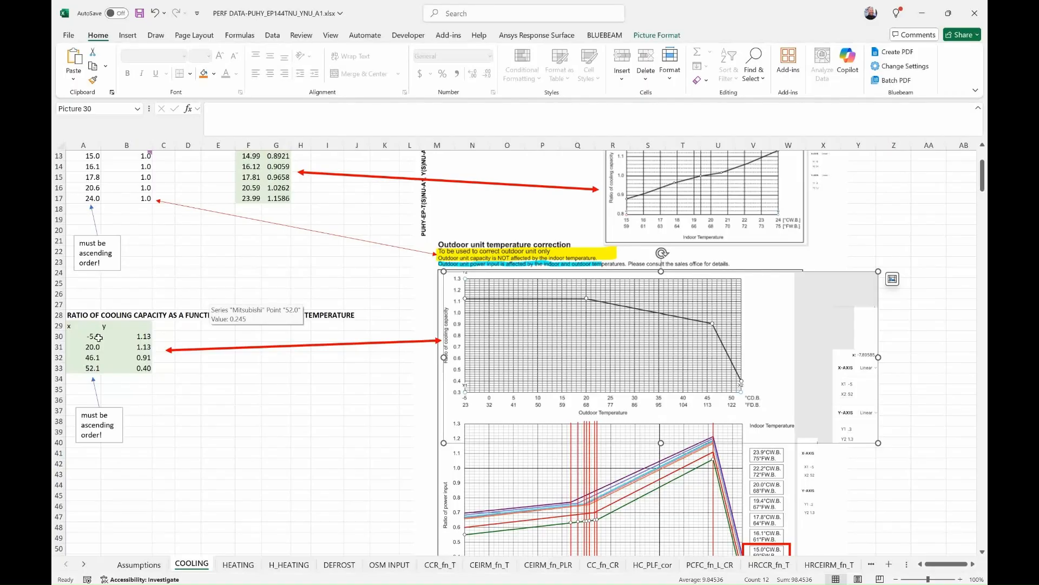
key(alt+Tab)
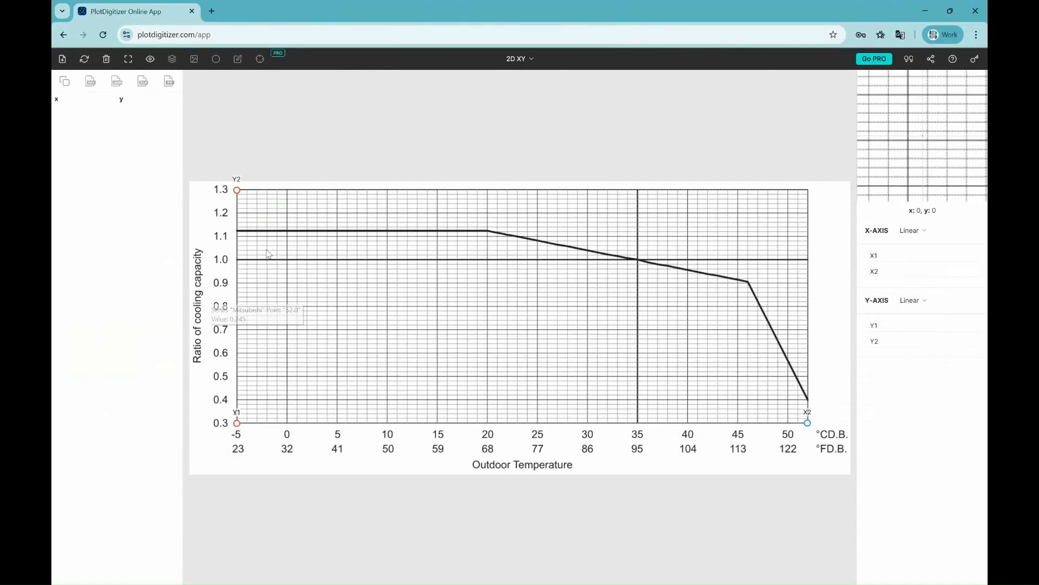
click(238, 231)
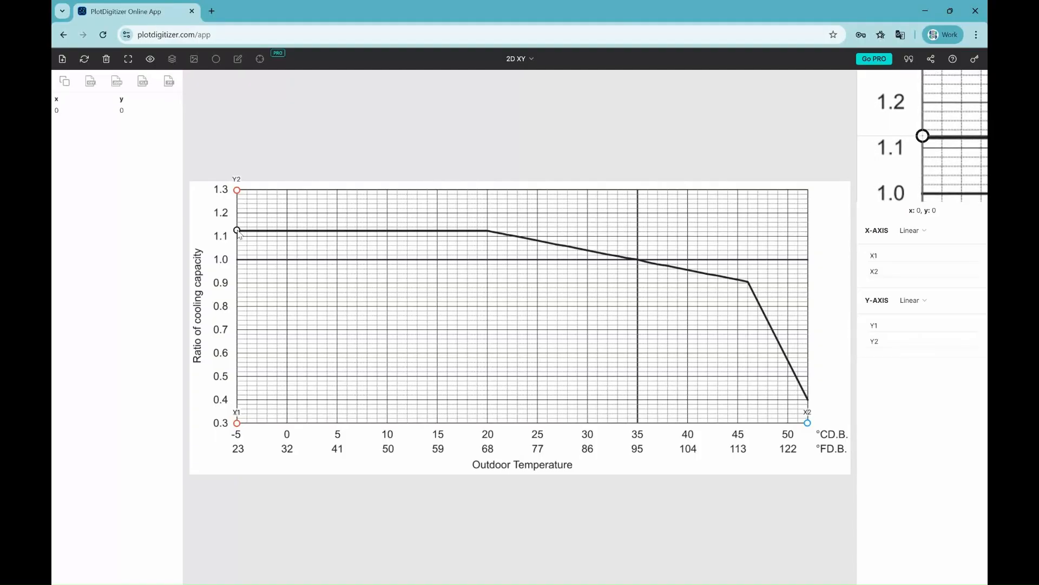
- Mark the capacity curve's bends at 20 °C and about 46 °C, and its end point at about 52 °C
click(488, 230)
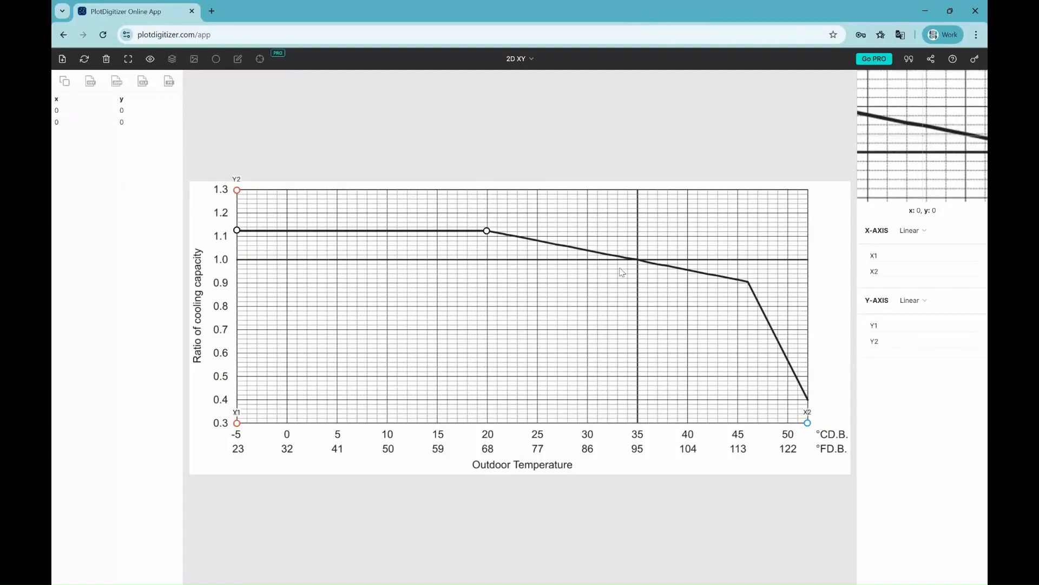
click(749, 281)
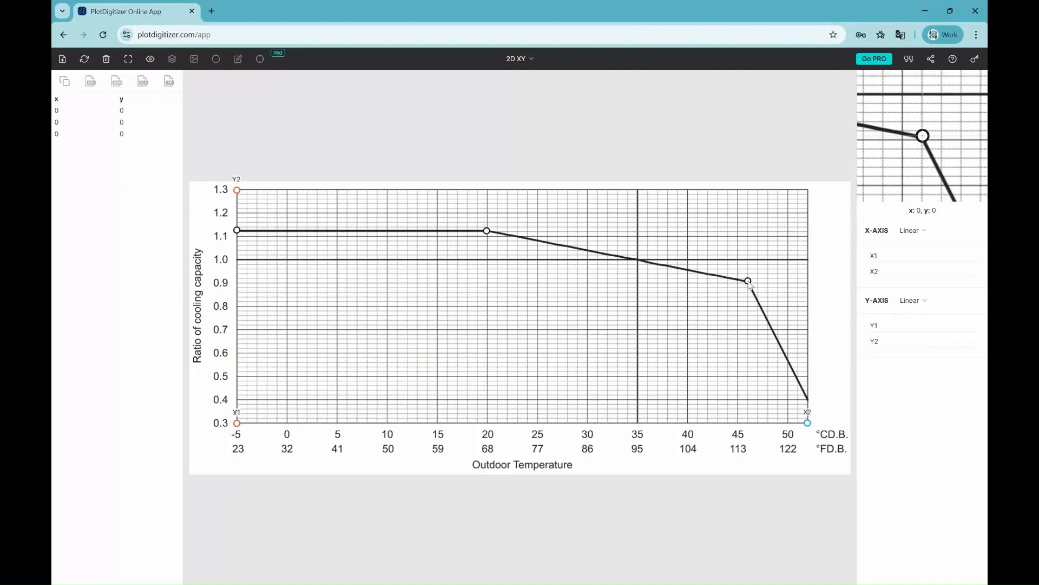
click(808, 401)
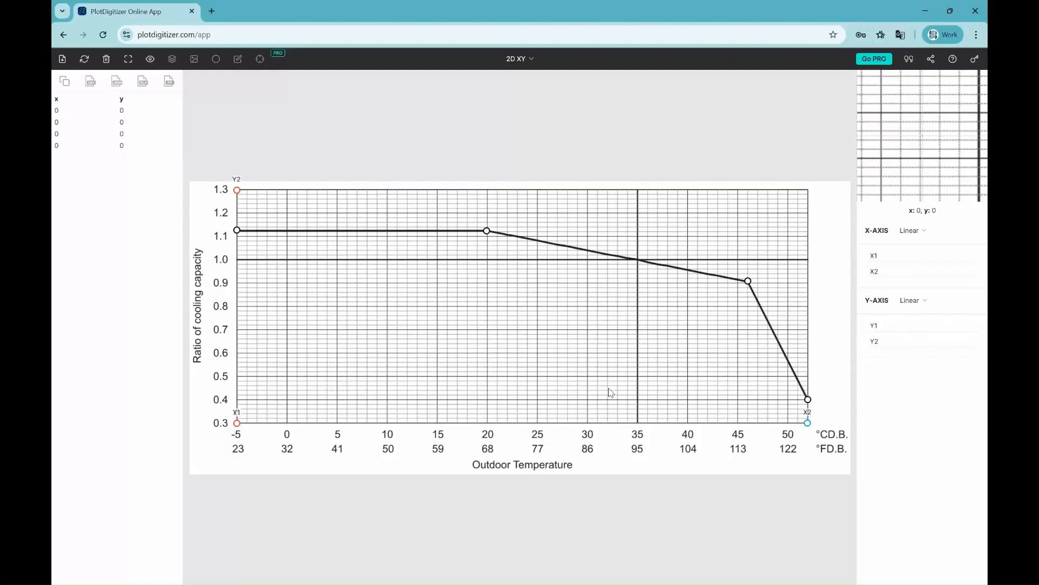
- Set the X-axis calibration values to X1 = -5 and X2 = 52, checking the end value against the workbook's COOLING sheet picture
click(901, 256)
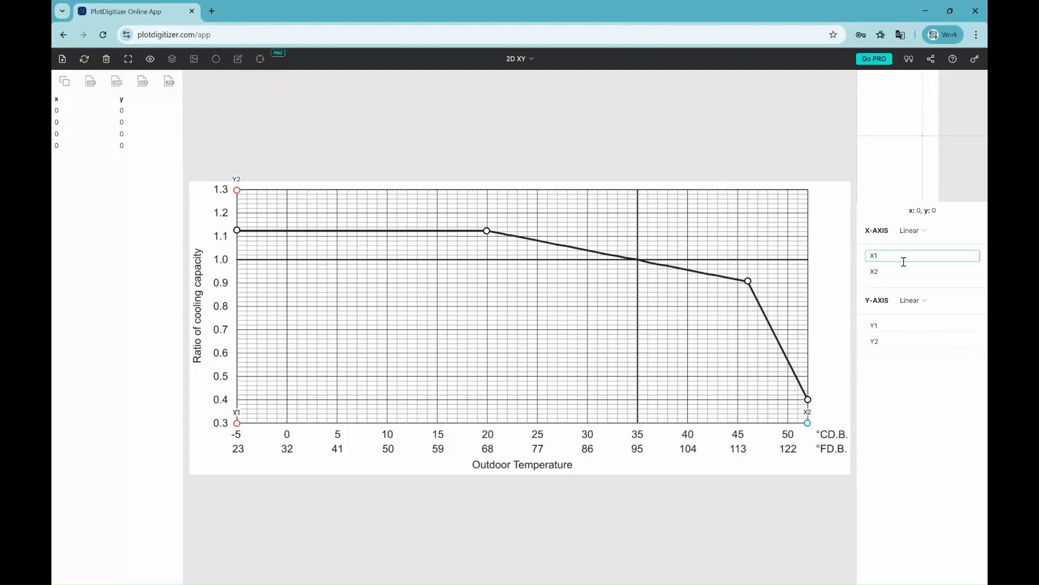
text(-5)
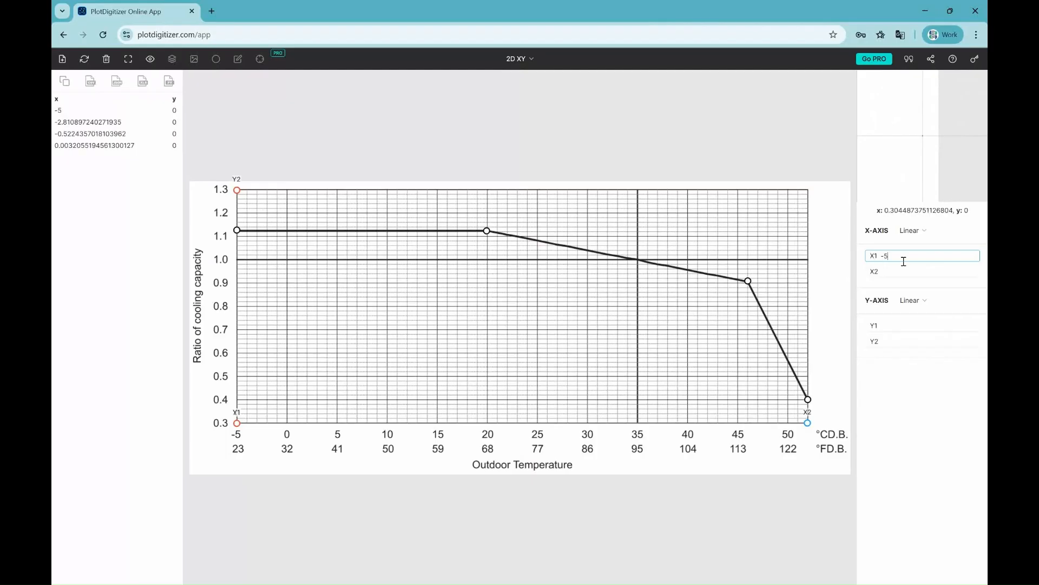
click(904, 270)
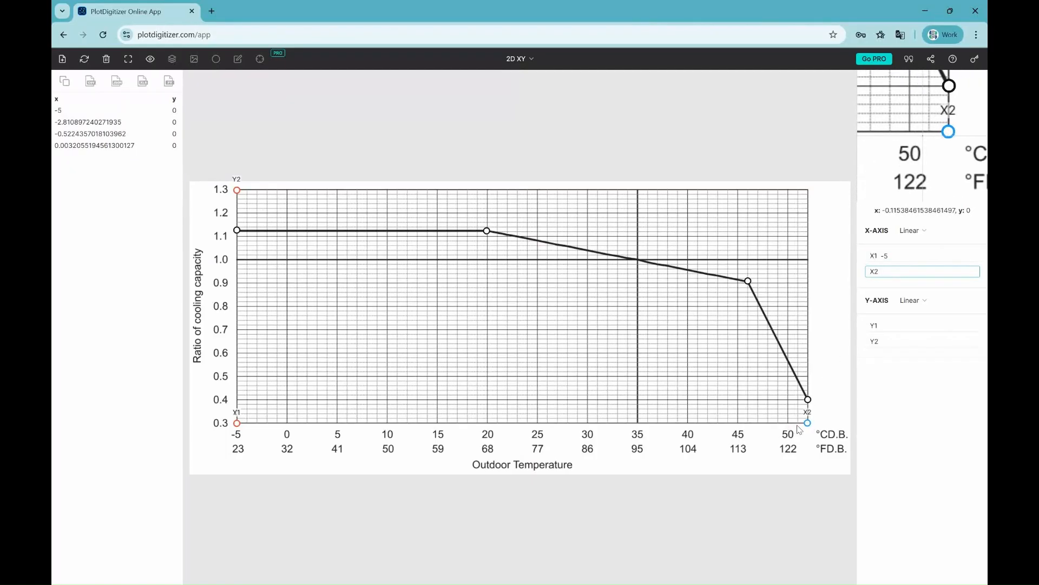
key(alt+Tab)
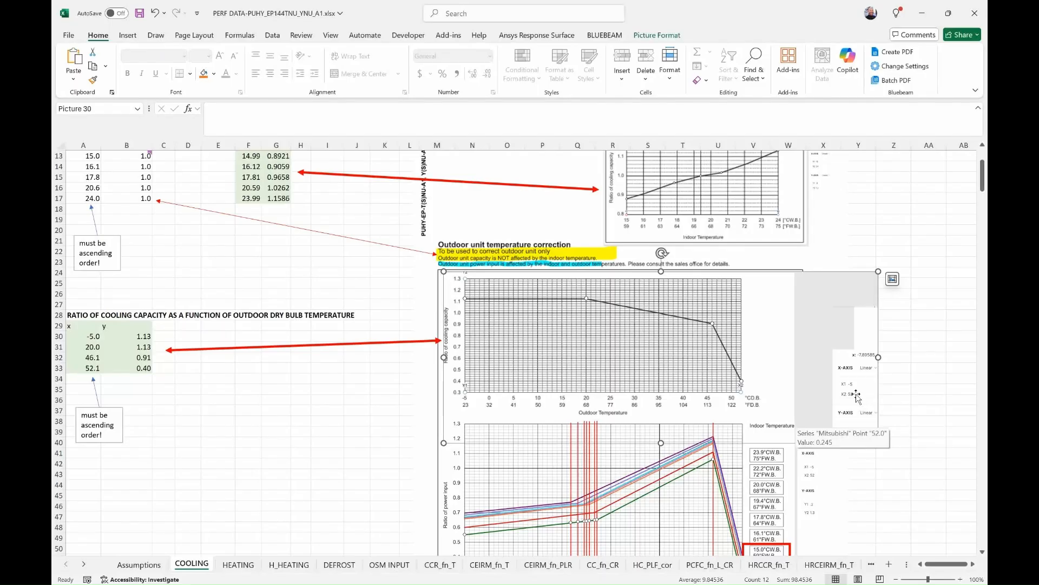
key(alt+Tab)
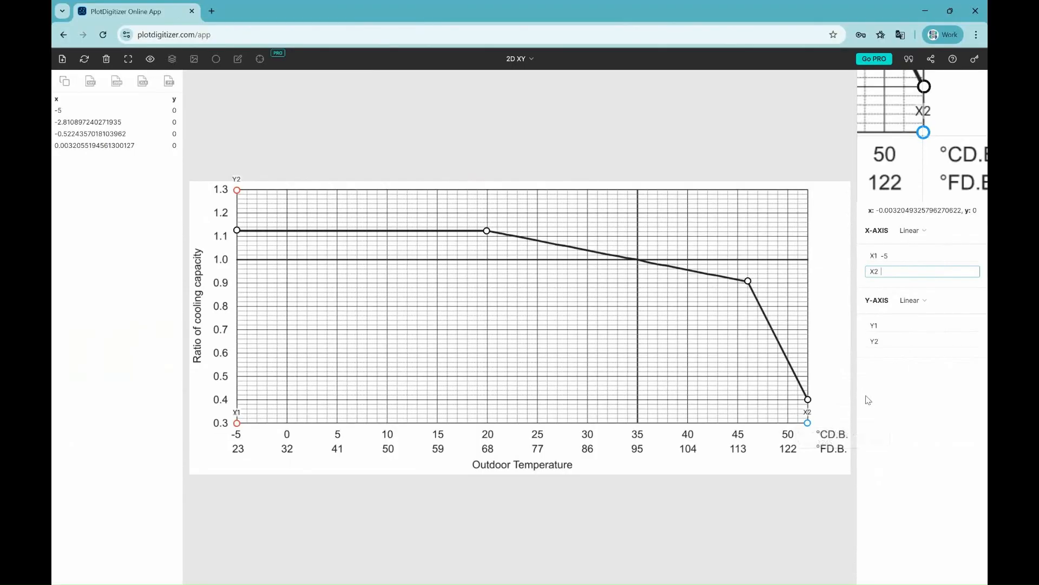
text(52)
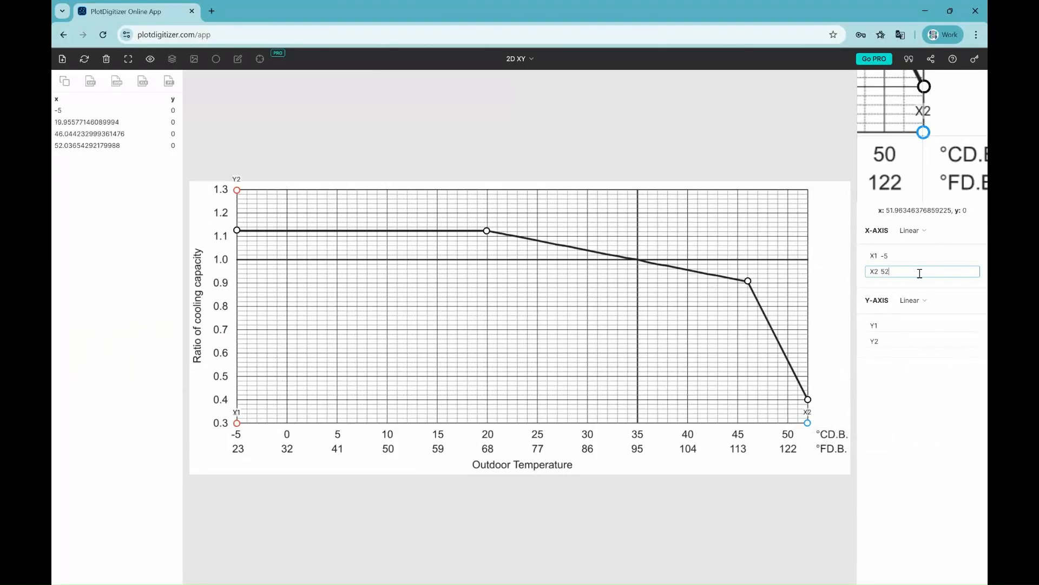
- Set the Y-axis calibration values to Y1 = 0.3 and Y2 = 1.3
click(907, 326)
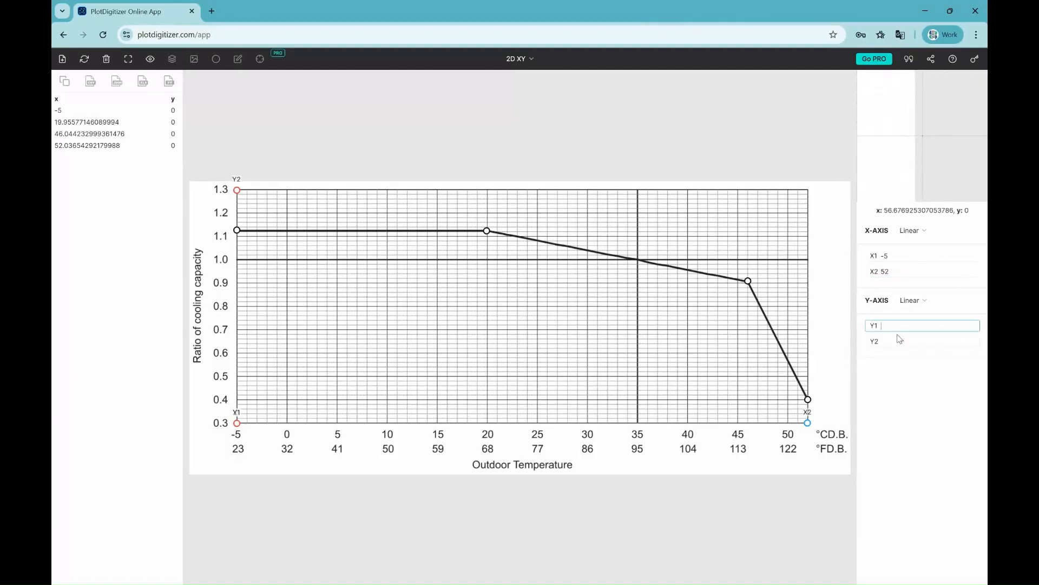
text(.3)
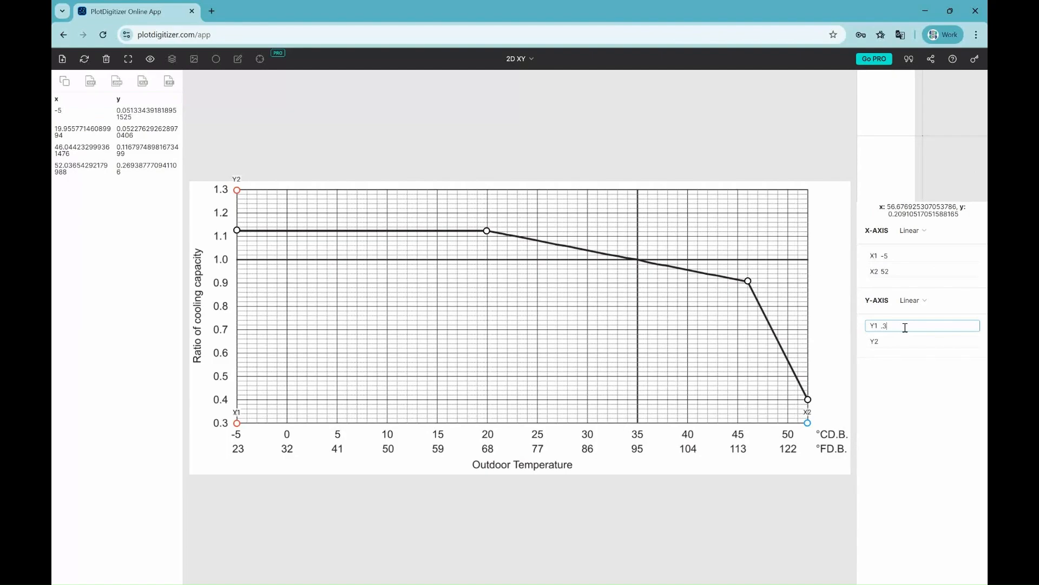
click(908, 339)
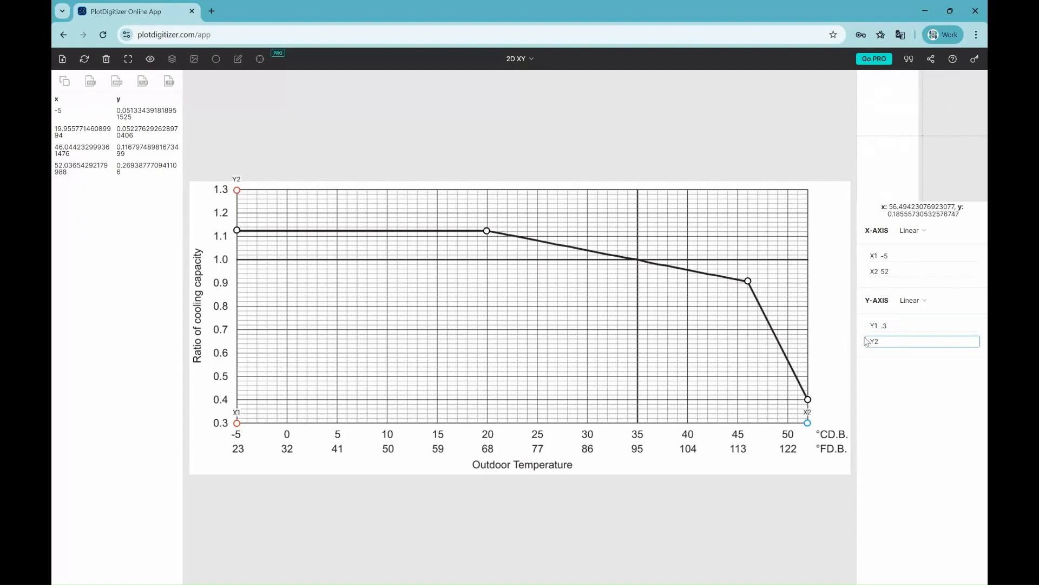
text(1.3)
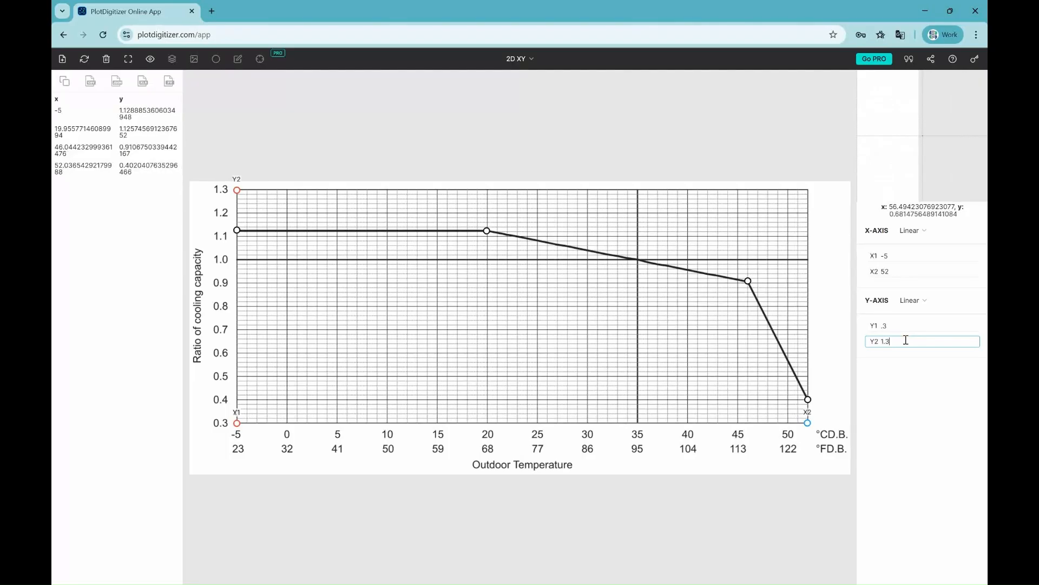
click(918, 256)
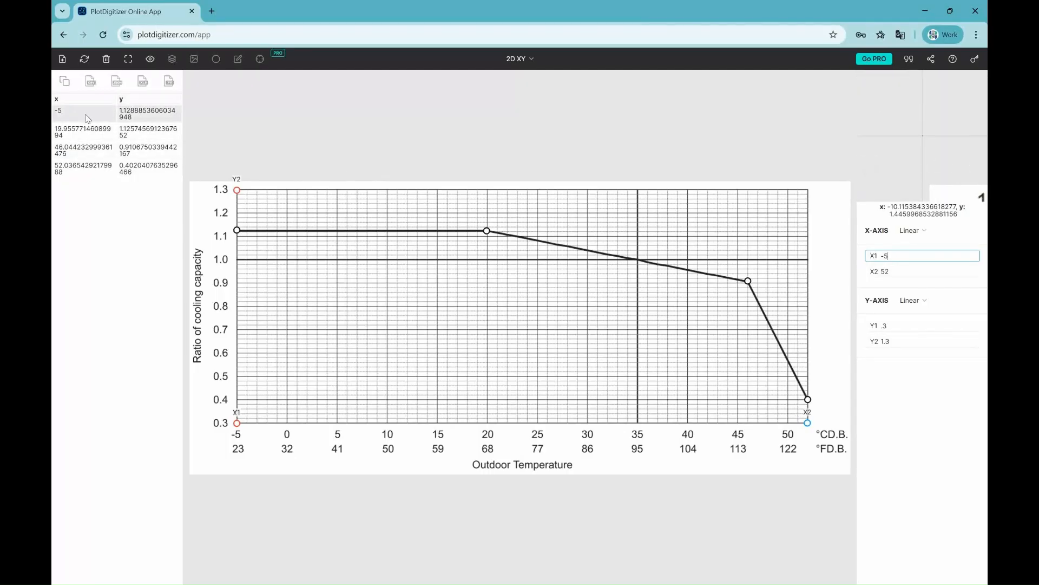
- Copy the digitized points to the clipboard and paste them at cell A29 of the COOLING sheet's outdoor dry bulb capacity table
click(64, 85)
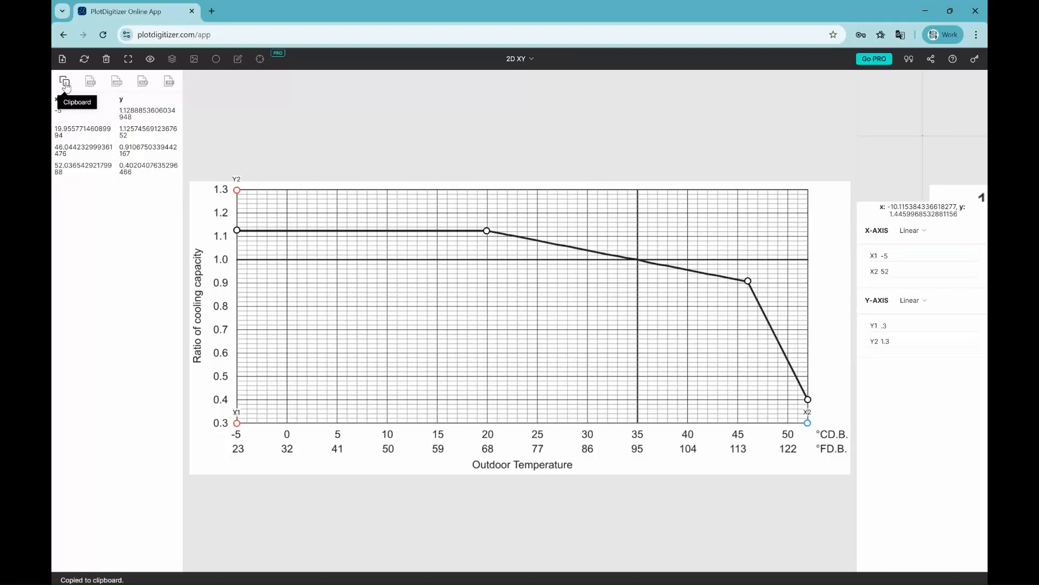
key(alt+Tab)
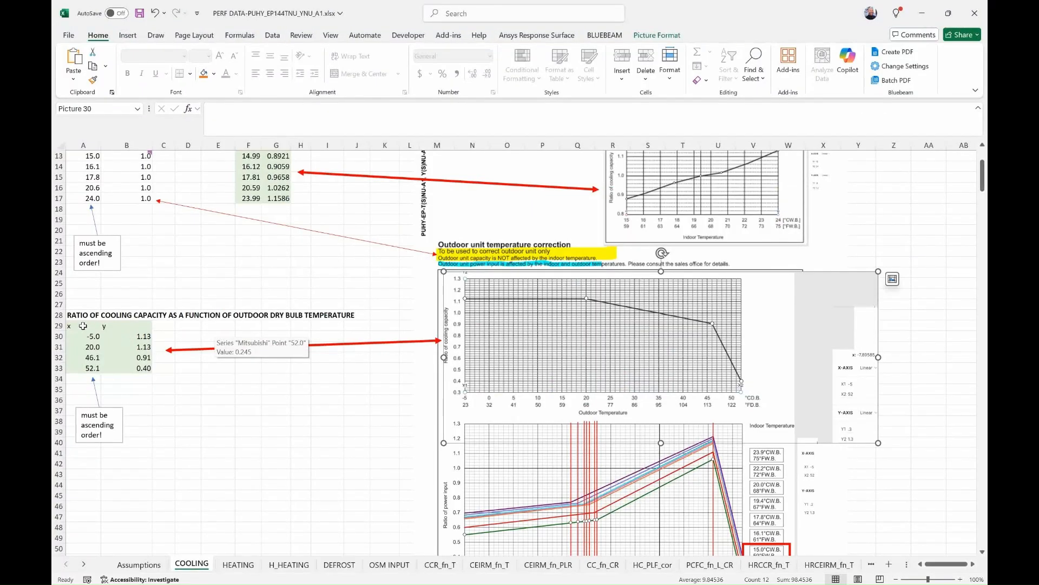
right_click(83, 325)
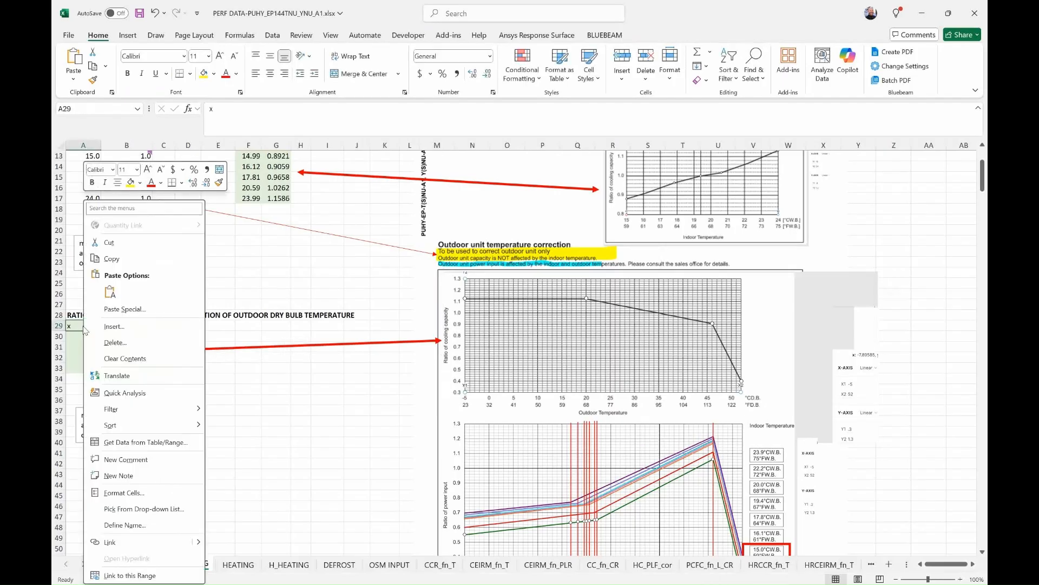
click(109, 292)
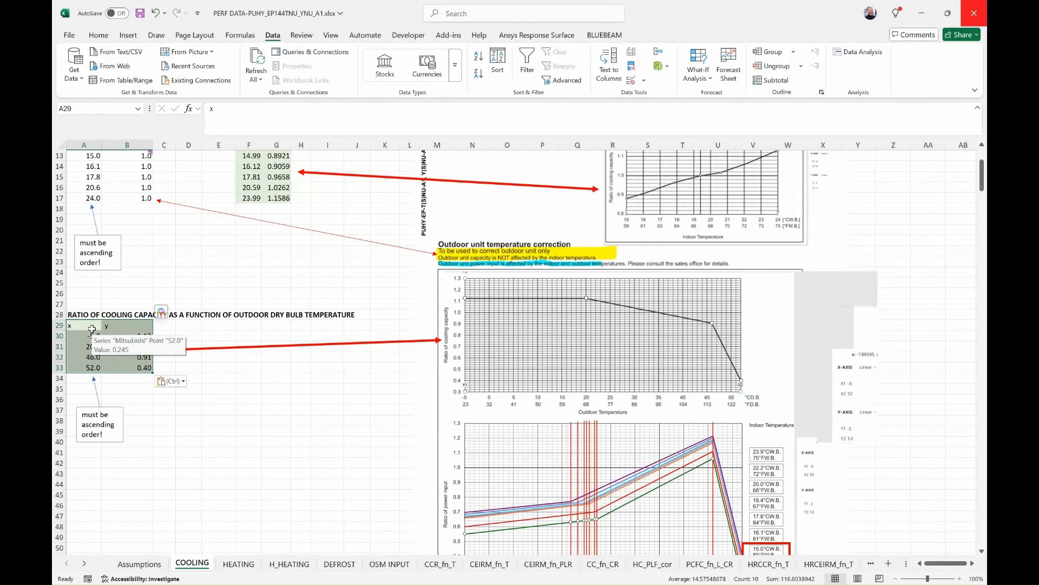
drag(85, 325, 86, 367)
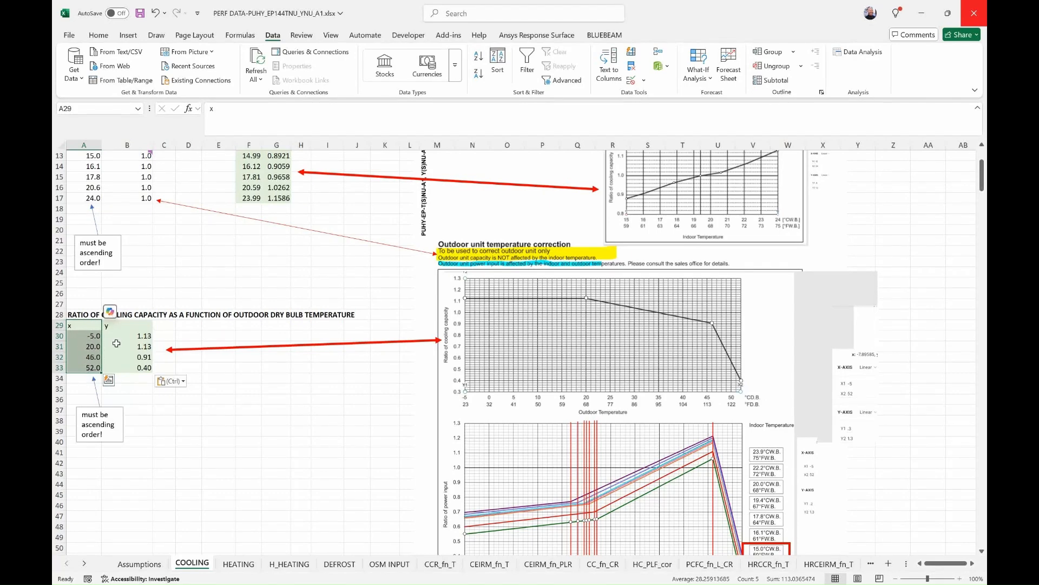
click(613, 75)
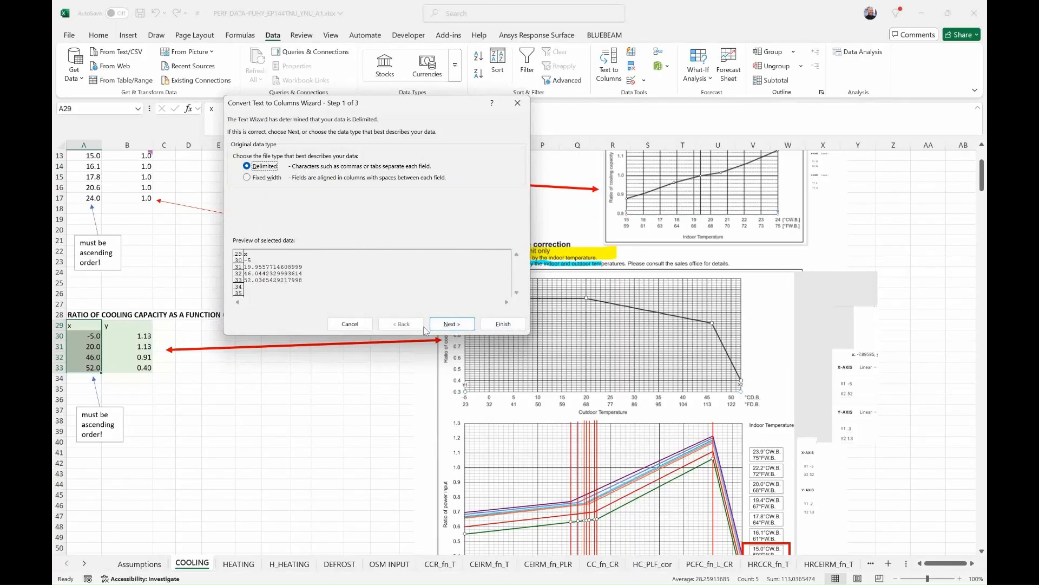
click(440, 325)
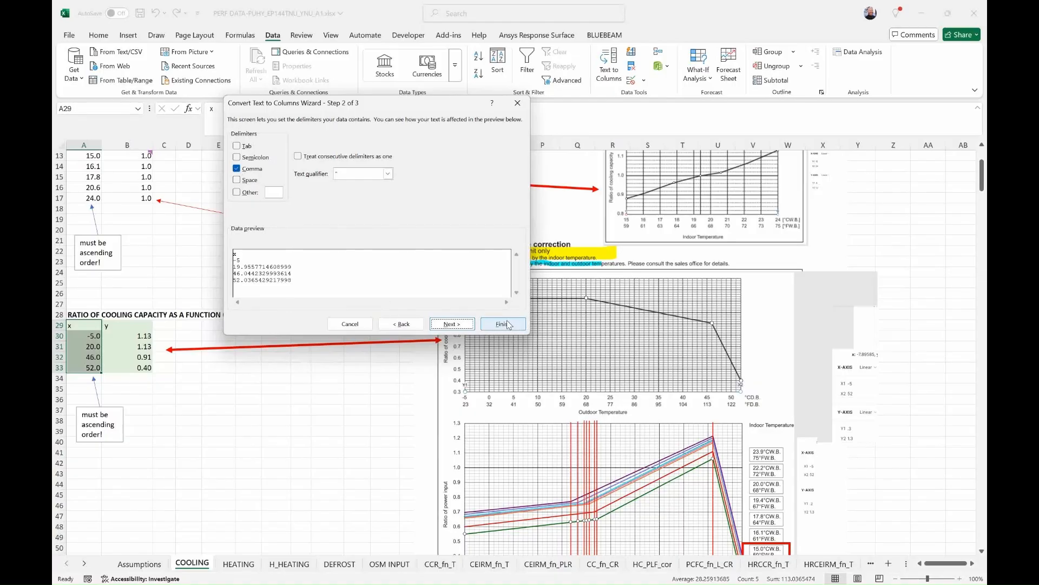
click(351, 324)
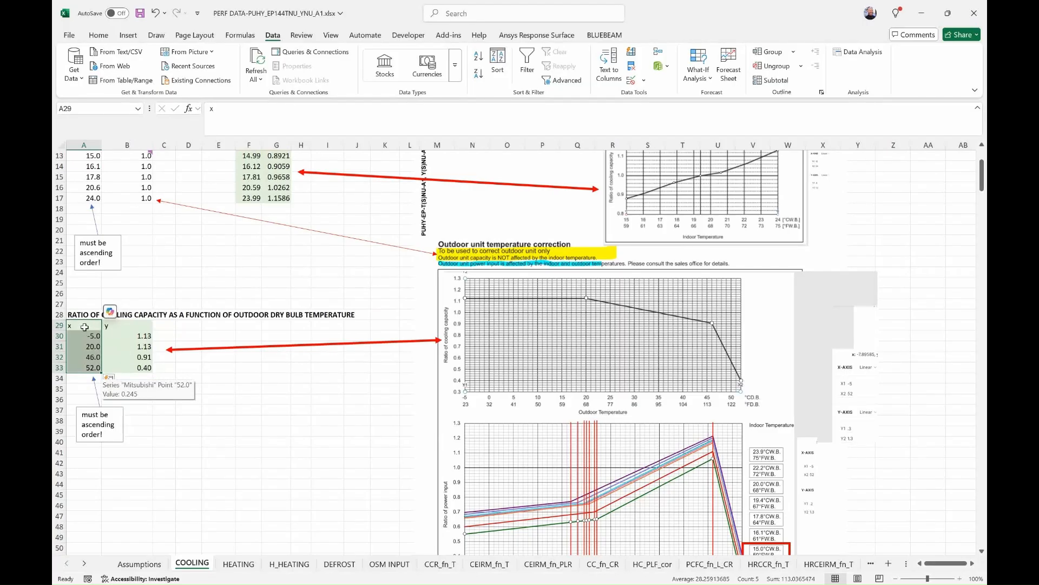
drag(85, 327, 127, 367)
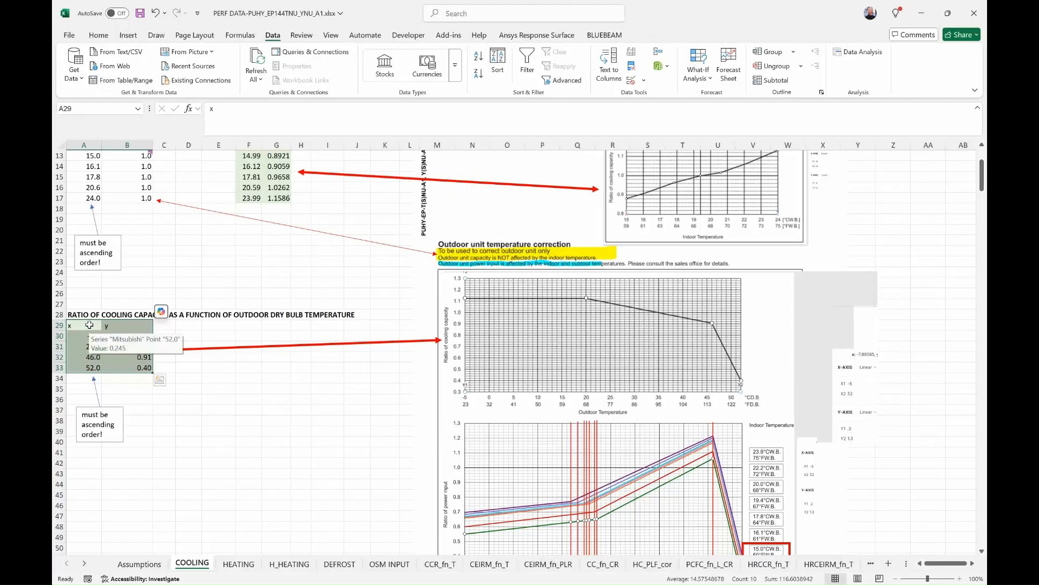
scroll(159, 384, down, 5)
scroll(160, 494, down, 2)
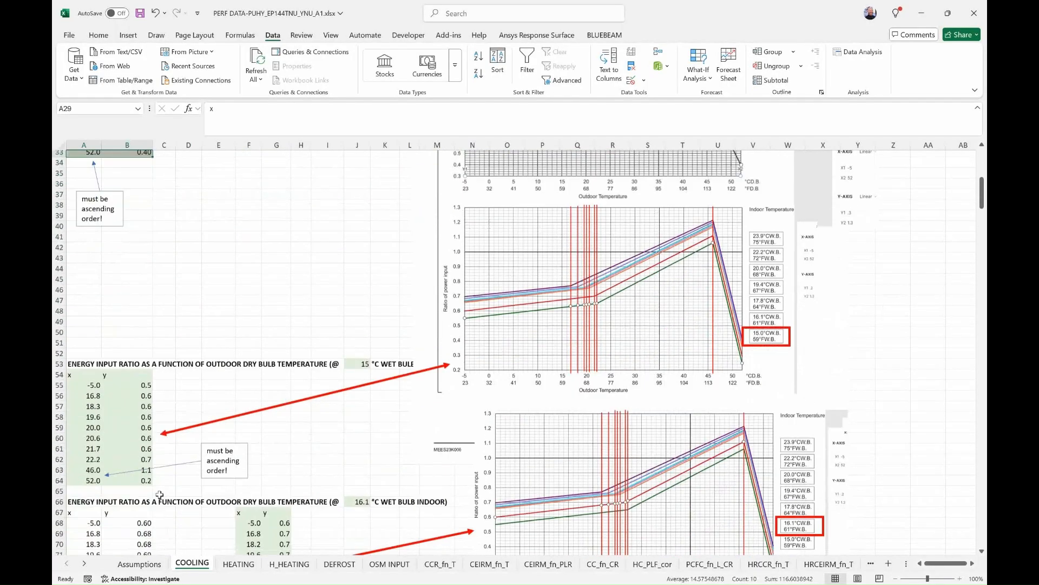
scroll(160, 494, down, 1)
scroll(167, 395, up, 8)
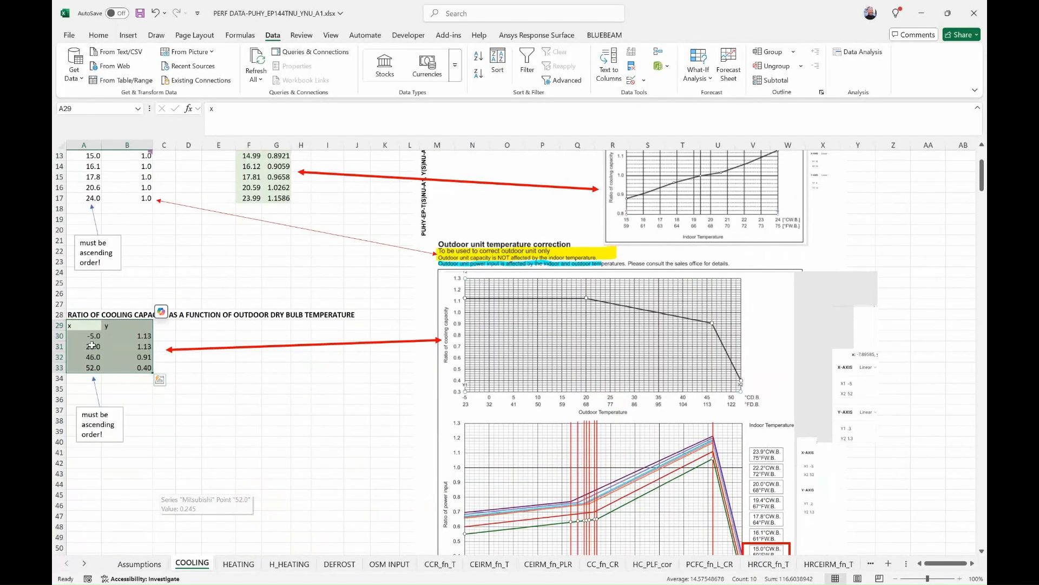
- Copy the digitized points from PlotDigitizer again and paste them over the outdoor dry bulb capacity table starting at A29
click(91, 326)
key(alt+Tab)
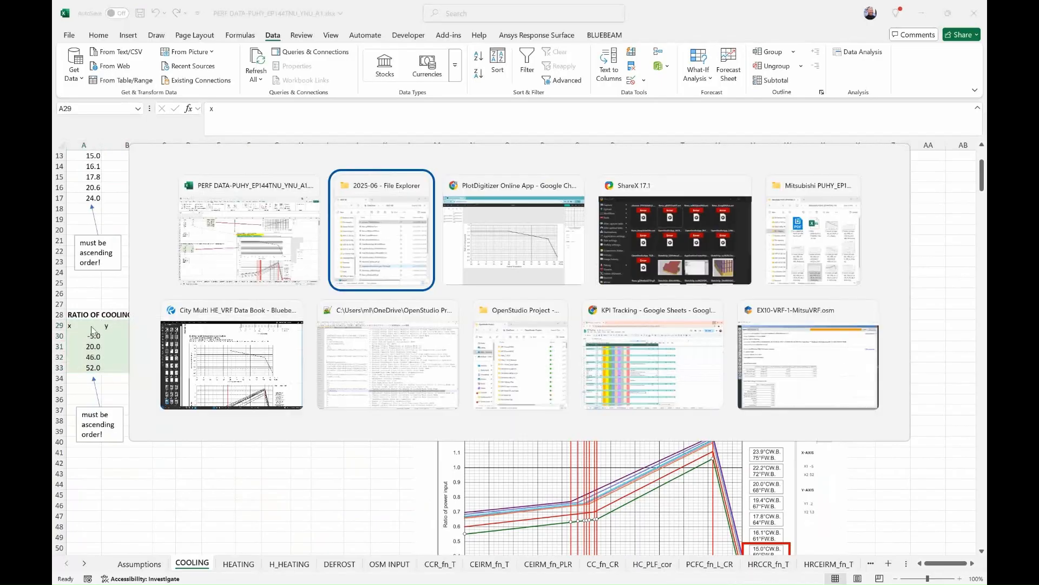
key(alt+Tab)
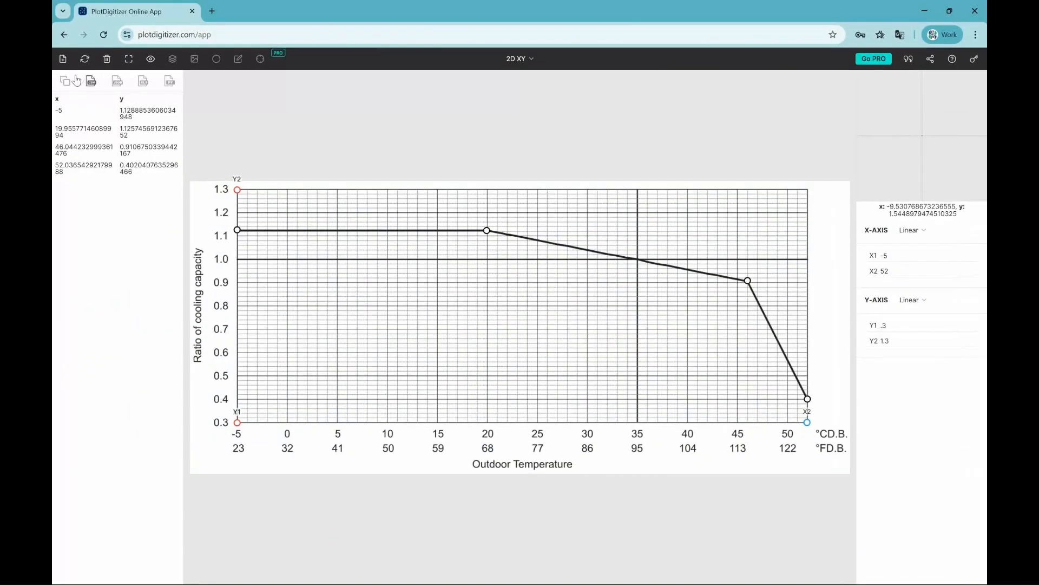
click(65, 82)
key(alt+Tab)
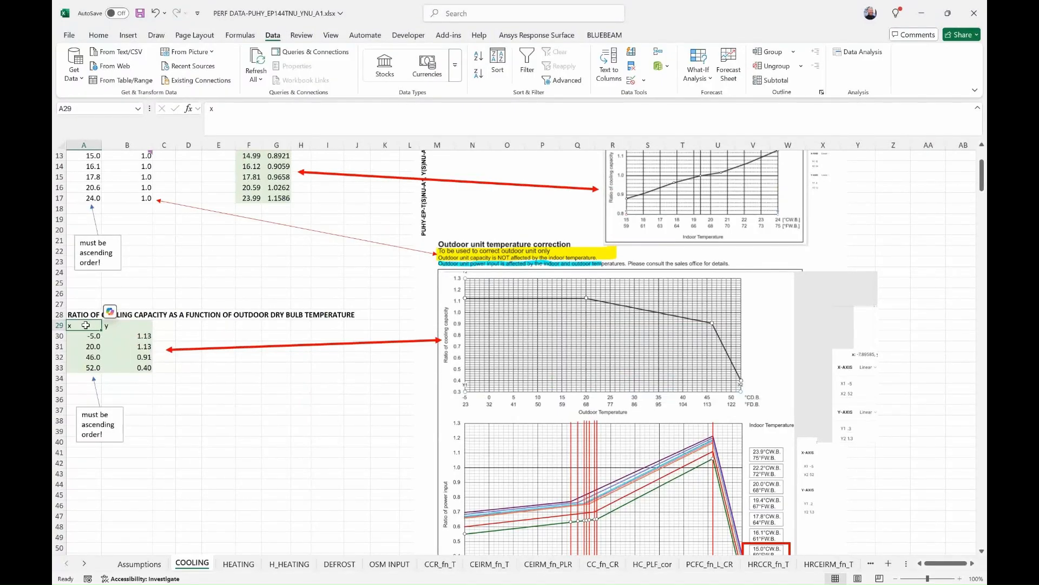
key(ctrl+v)
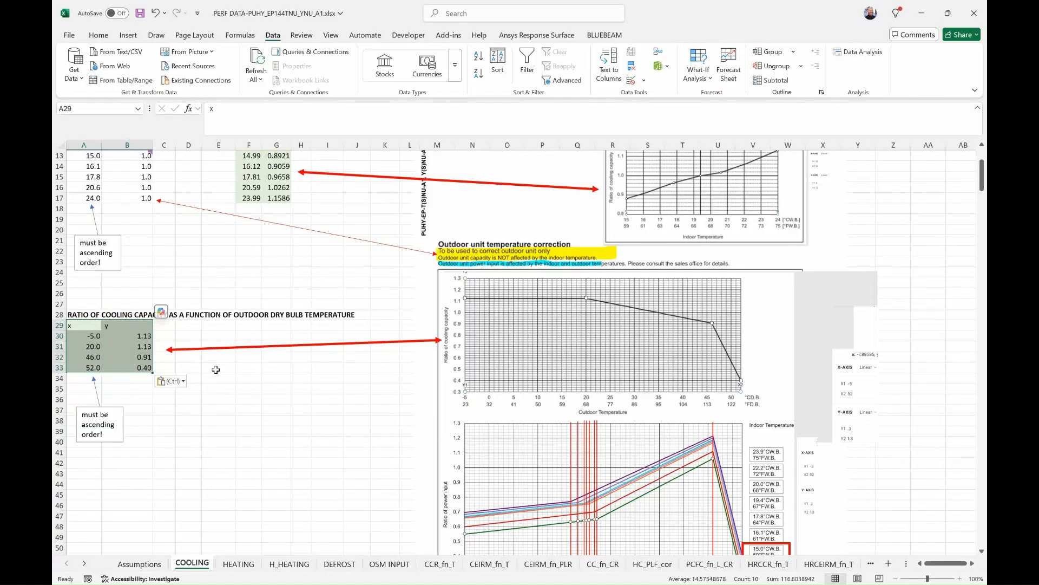
- Compare the pasted outdoor dry bulb capacity points on the COOLING sheet with the digitized points in PlotDigitizer
key(alt+Tab)
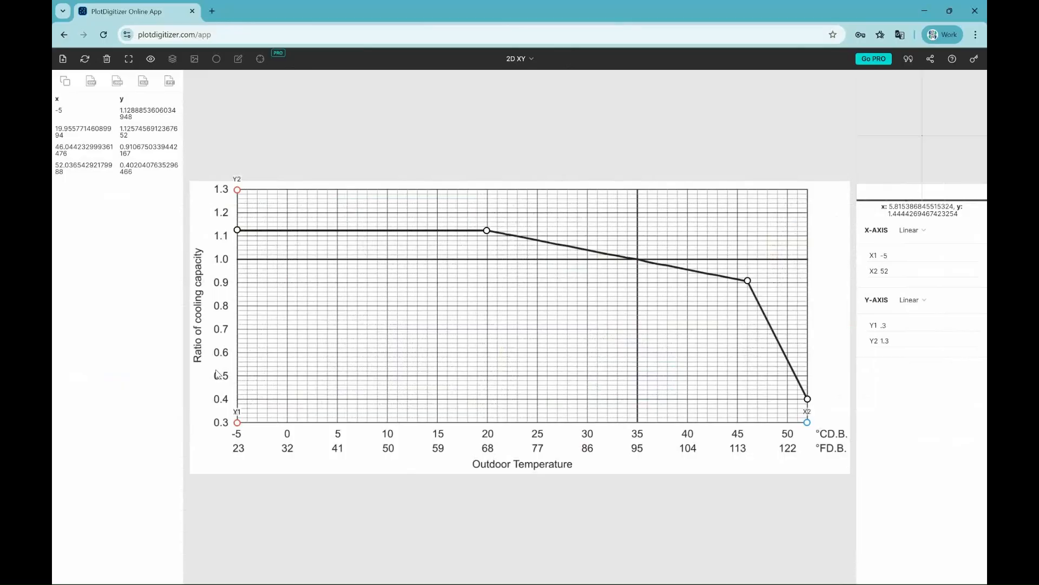
key(alt+Tab)
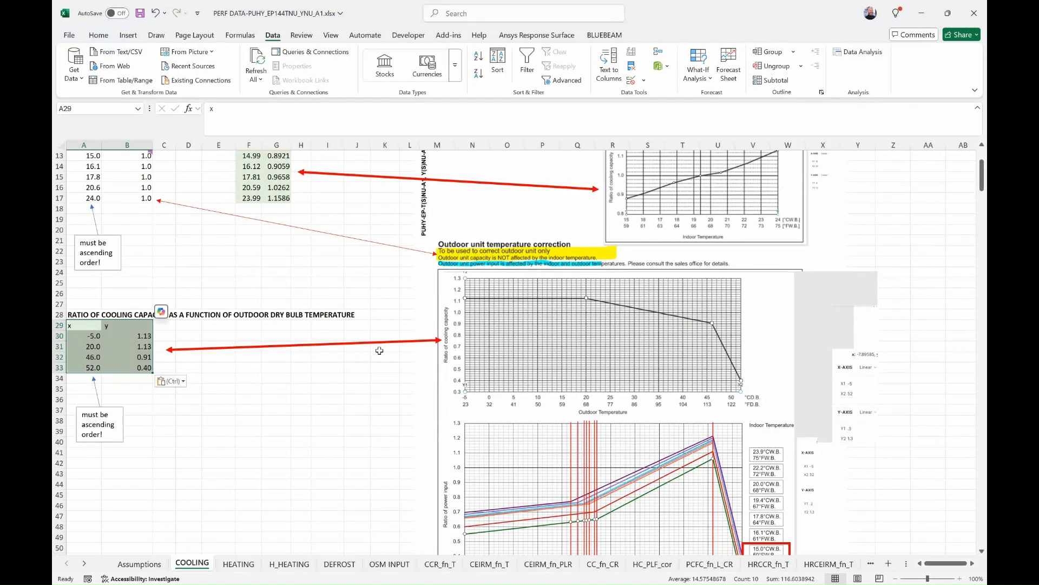
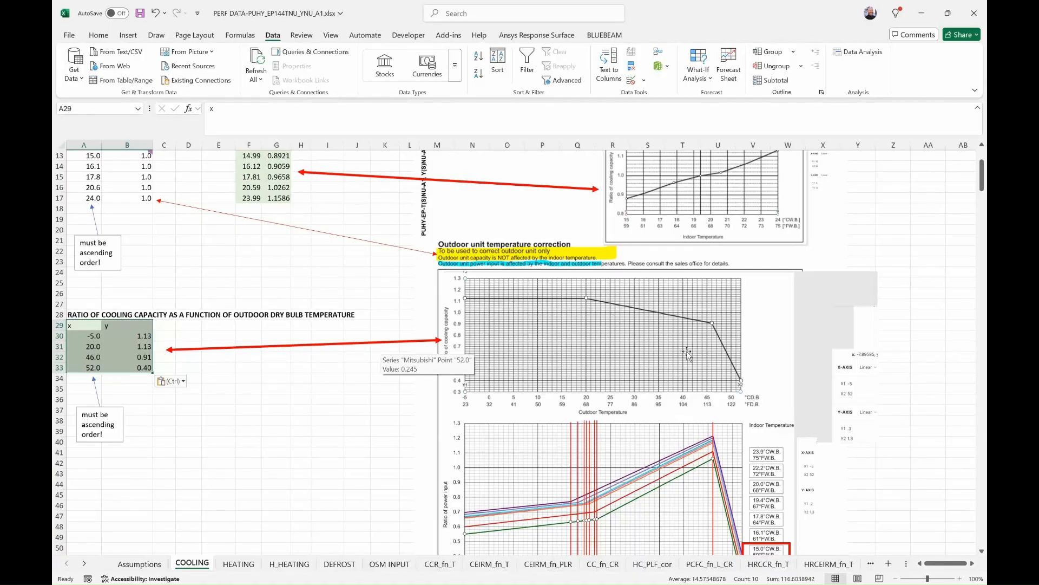
key(alt+Tab)
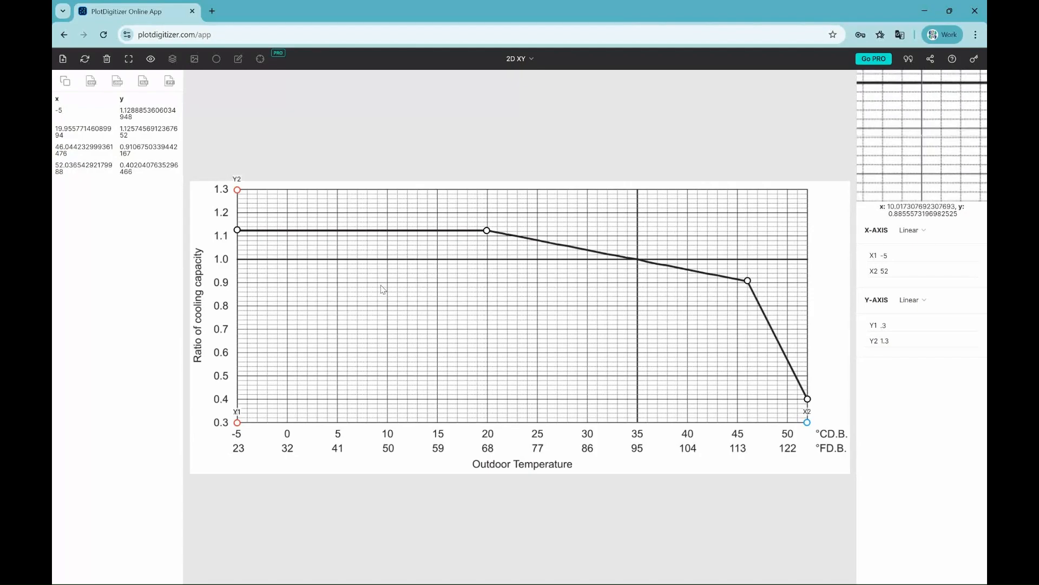
key(alt+Tab)
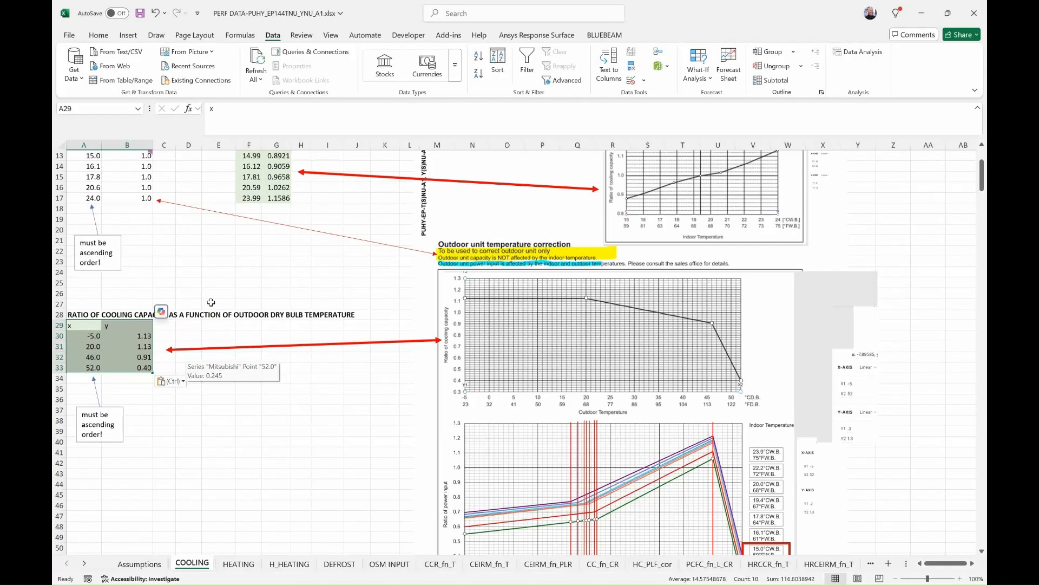
click(497, 66)
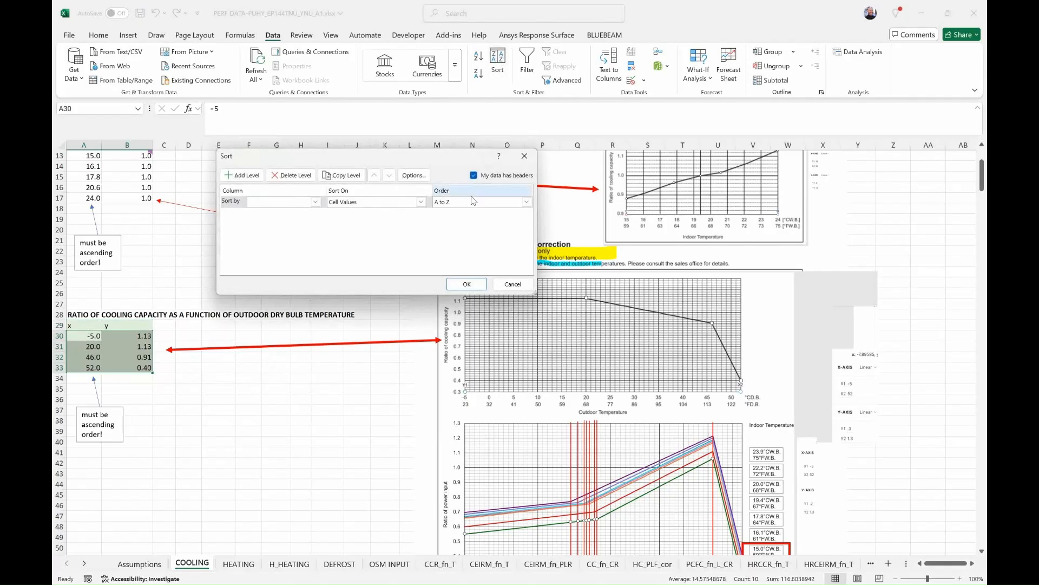
click(420, 202)
click(412, 209)
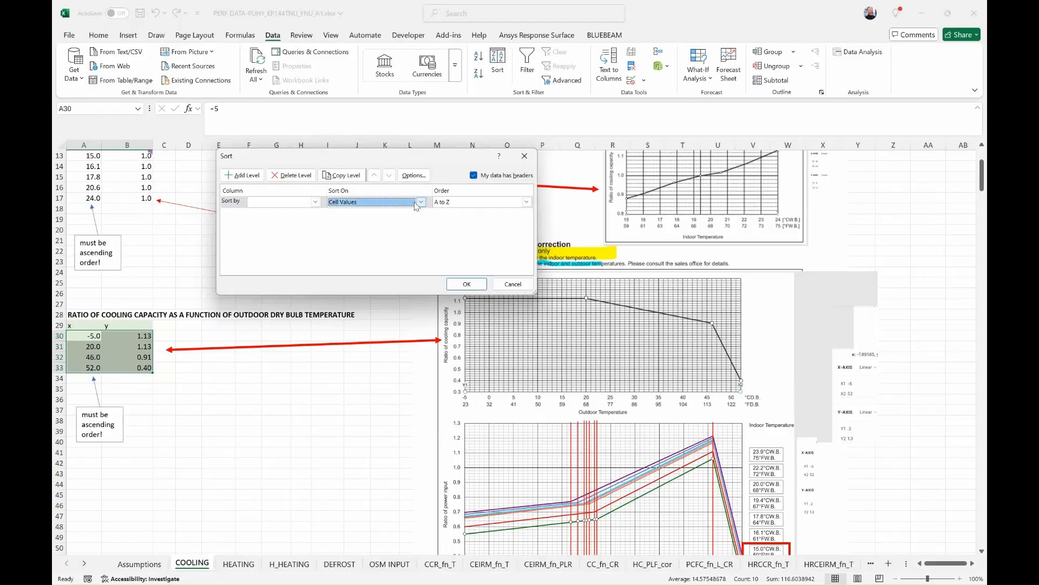
click(280, 203)
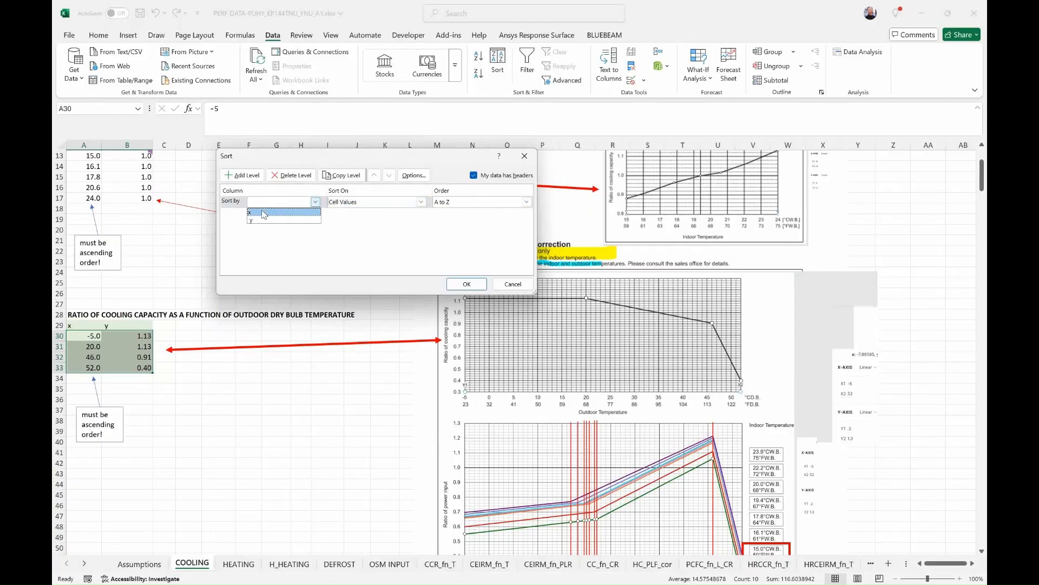
click(279, 213)
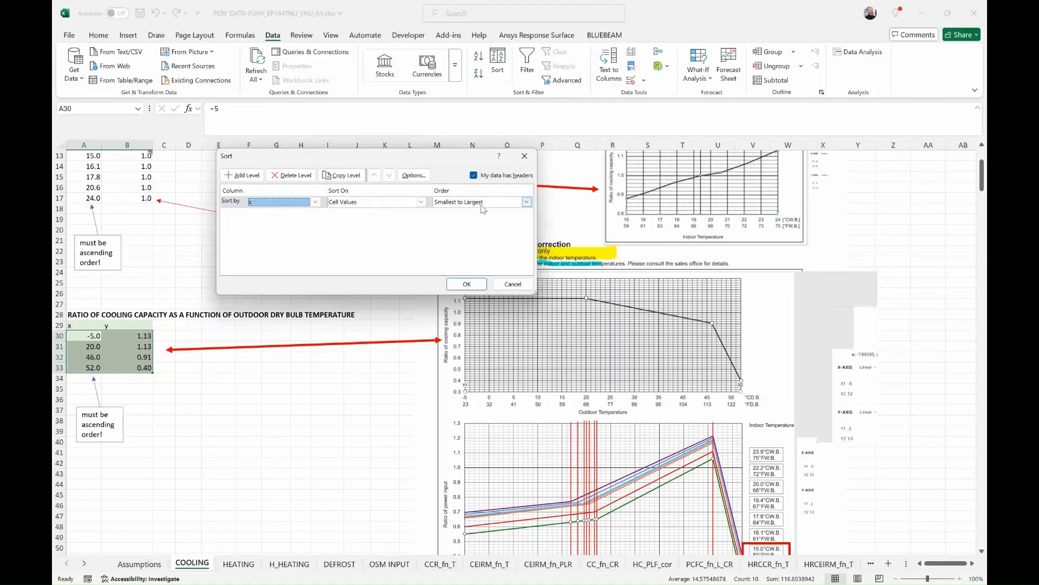
click(513, 285)
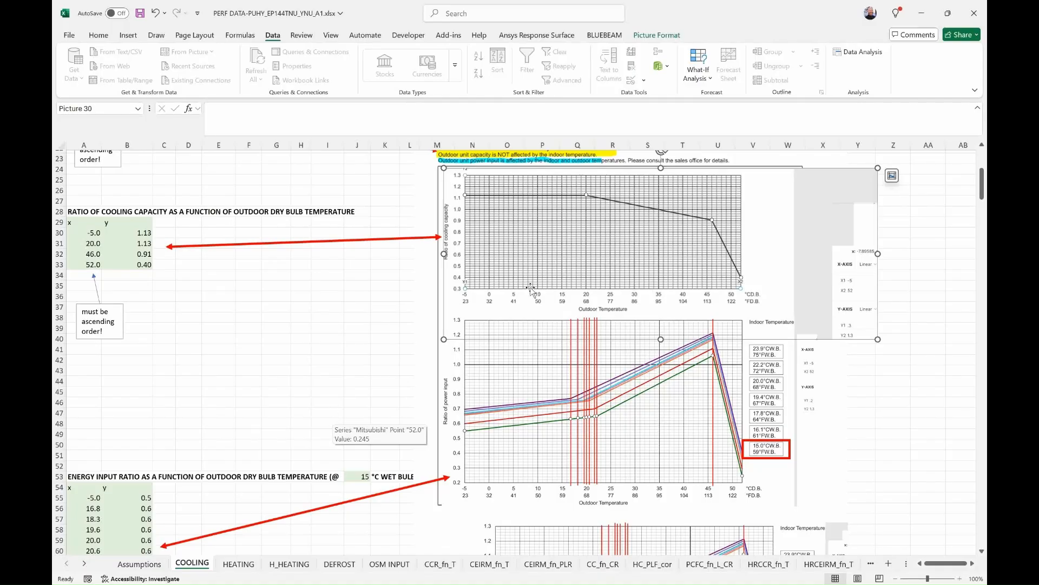
- Switch to PlotDigitizer and take a screenshot of the digitized outdoor temperature capacity chart together with its axis calibration values
key(alt+Tab)
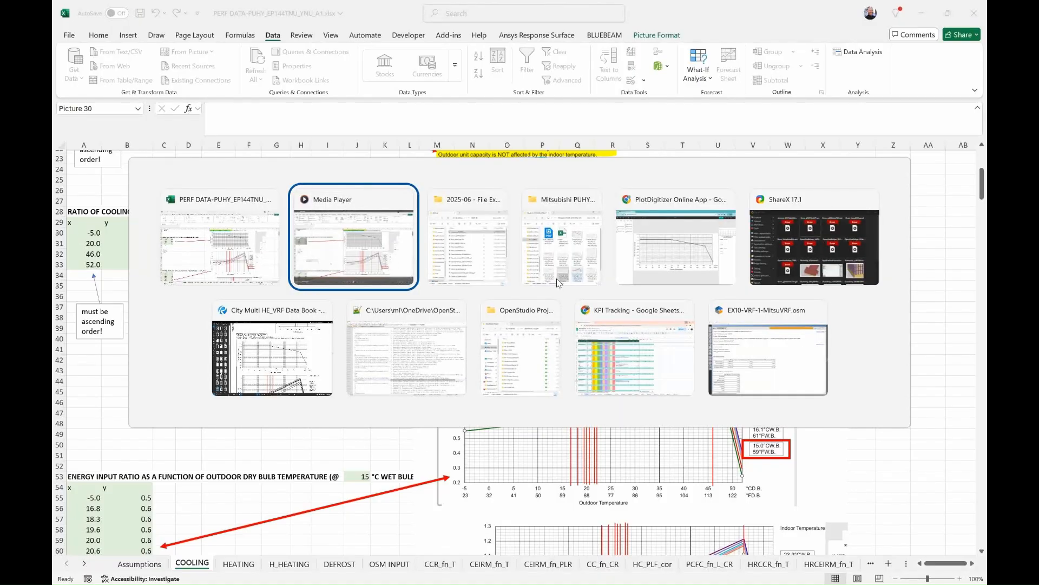
key(alt+Tab)
key(alt+Tab)
key(alt+Tab)
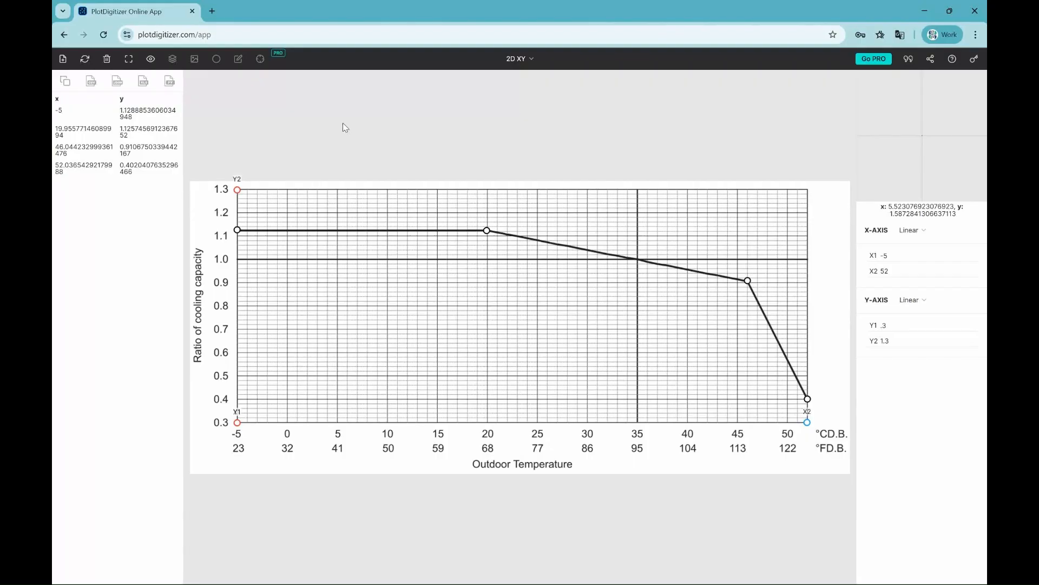
key(super+shift+s)
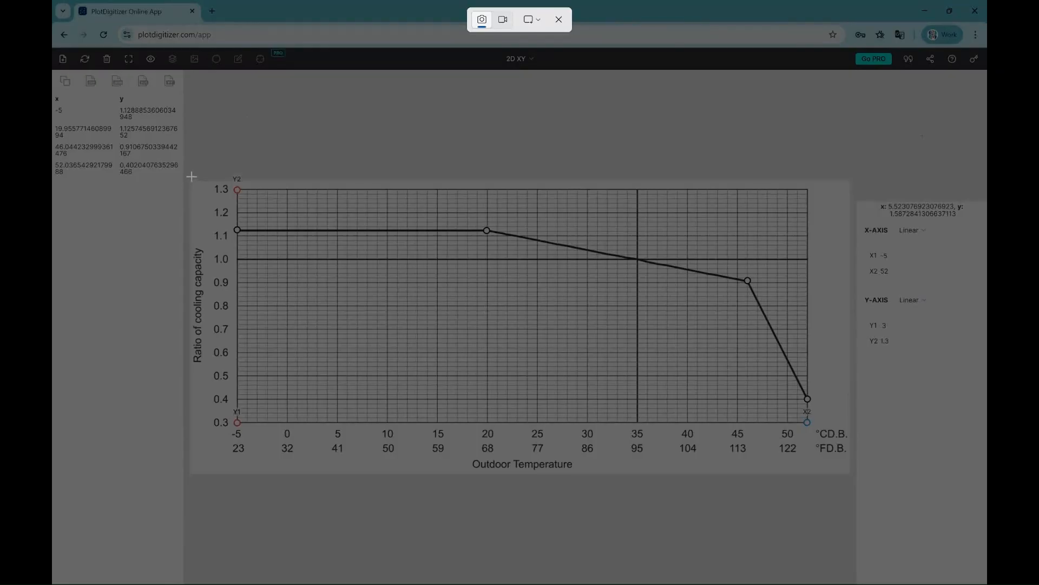
drag(192, 176, 971, 469)
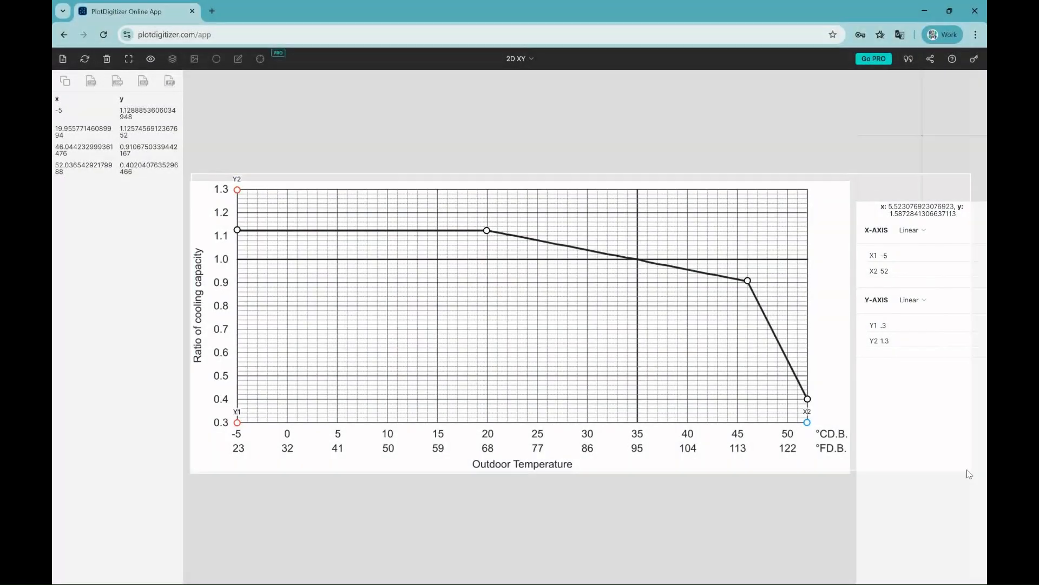
- Return to the performance workbook in Excel and paste the chart screenshot into the COOLING sheet
key(alt+Tab)
key(alt+Tab)
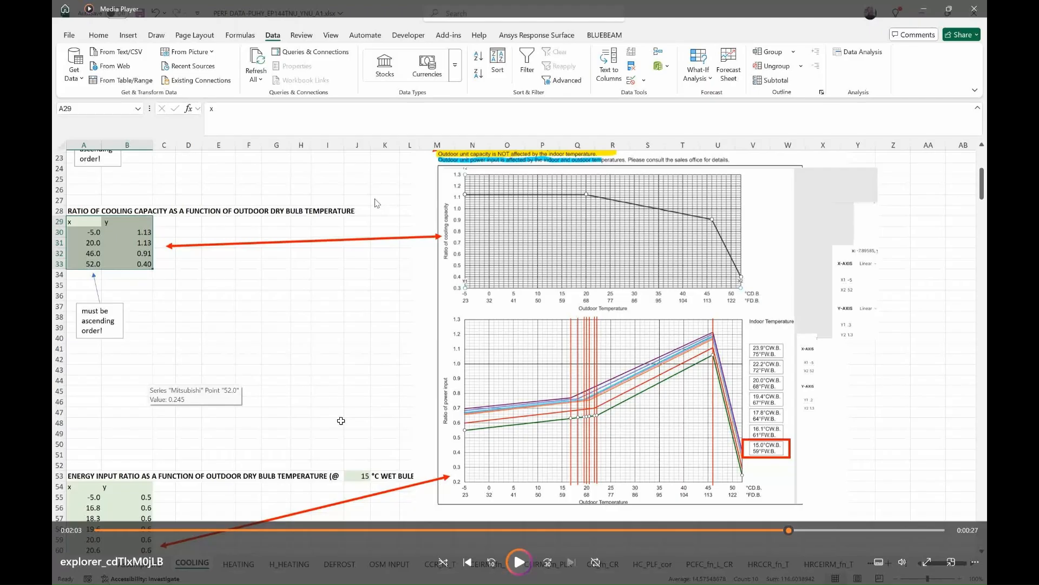
key(alt+Tab)
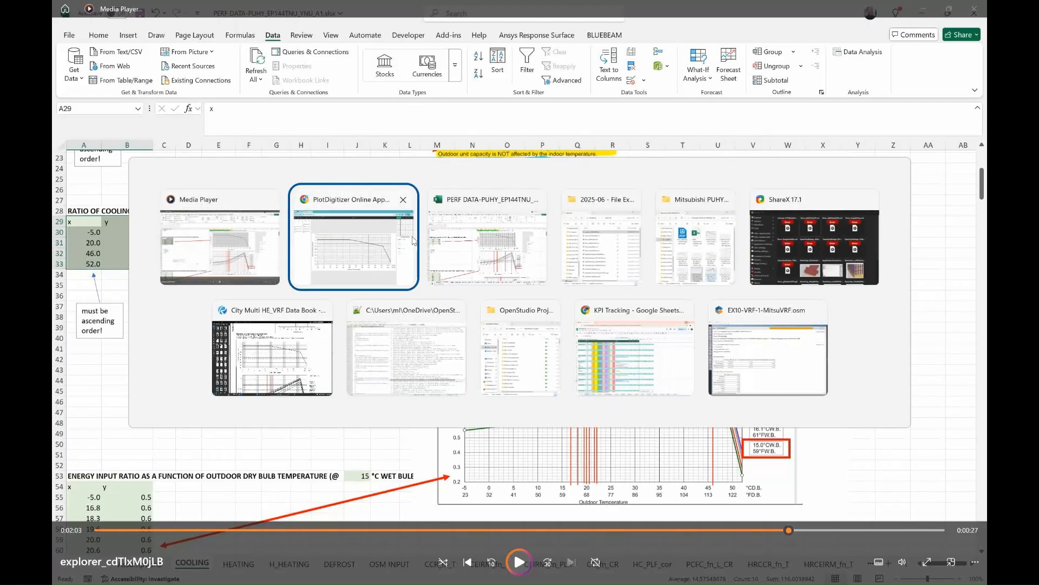
key(alt+Tab)
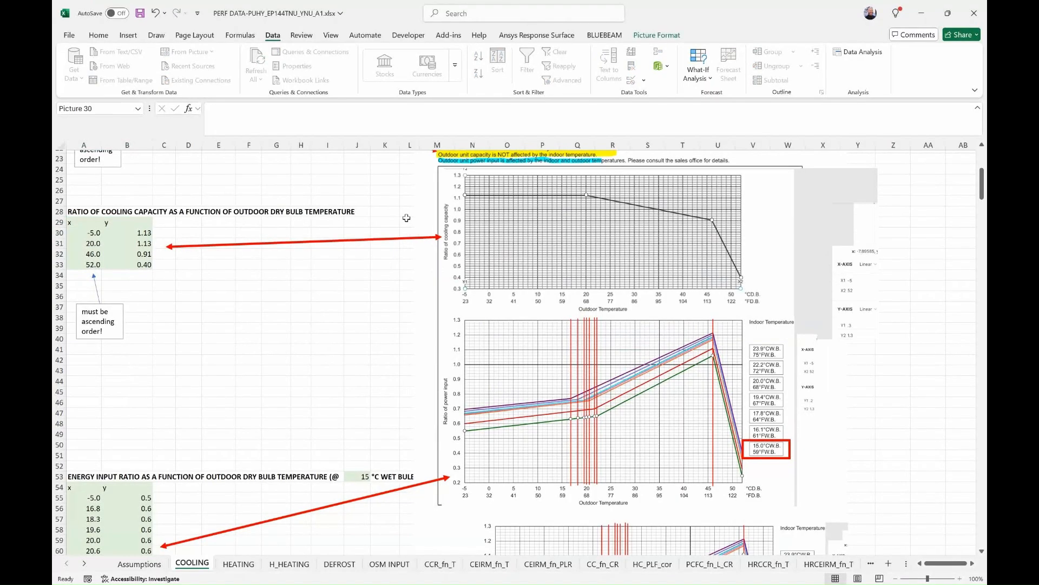
key(ctrl+v)
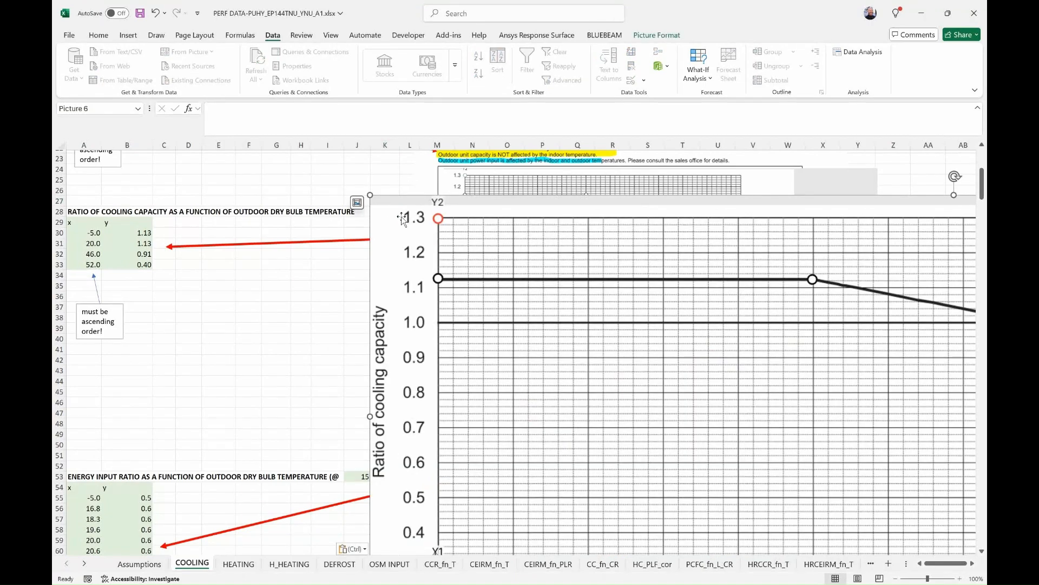
- Shrink the pasted screenshot and align it over the existing outdoor temperature cooling capacity chart
drag(372, 201, 755, 483)
drag(869, 403, 538, 230)
drag(421, 161, 813, 311)
drag(850, 416, 486, 269)
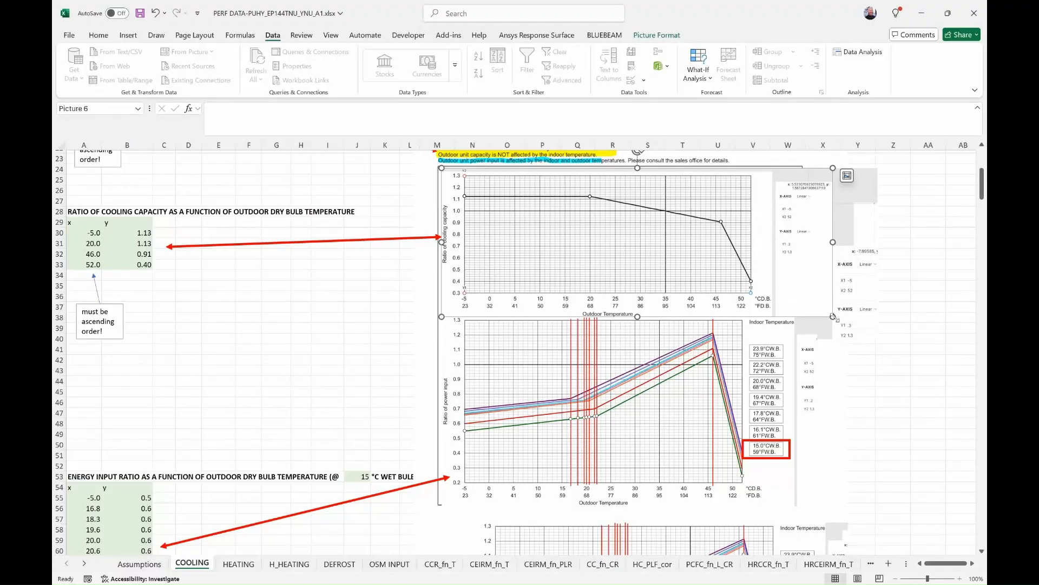
drag(745, 277, 742, 277)
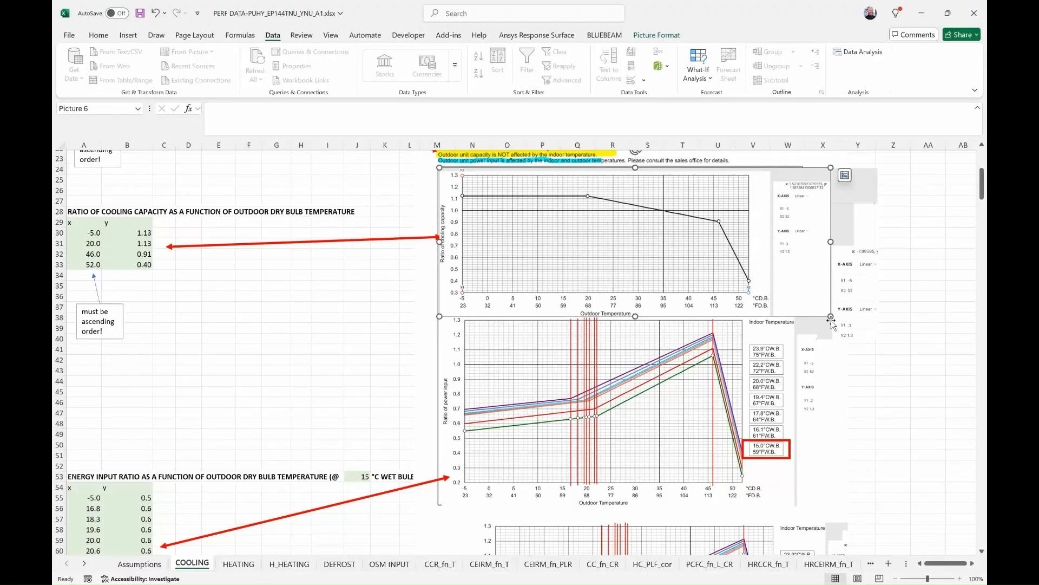
drag(836, 320, 822, 312)
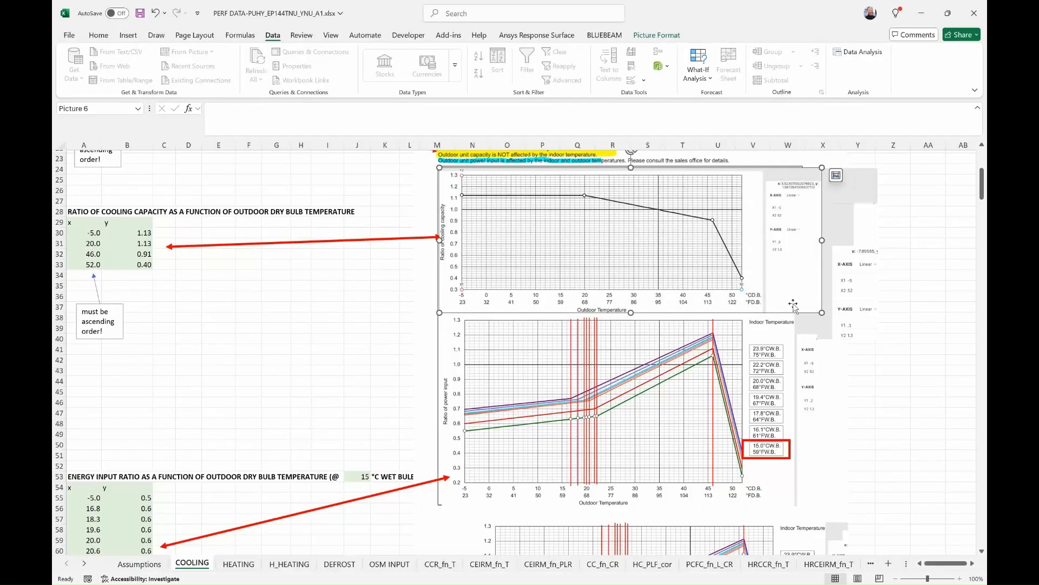
- Send the new screenshot to the back and delete the old digitized capacity chart picture that covers it
right_click(579, 244)
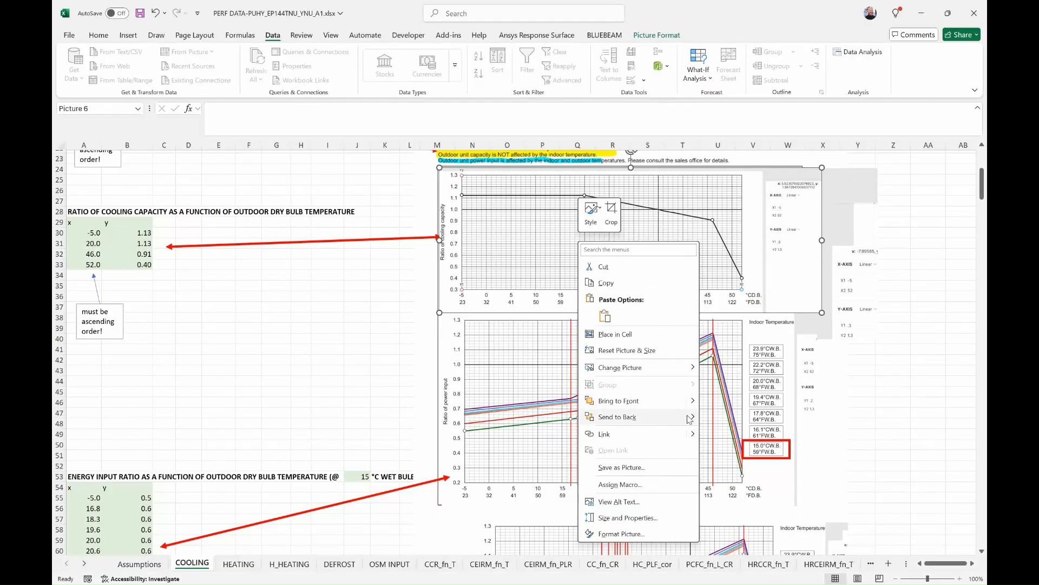
mouse_move(690, 418)
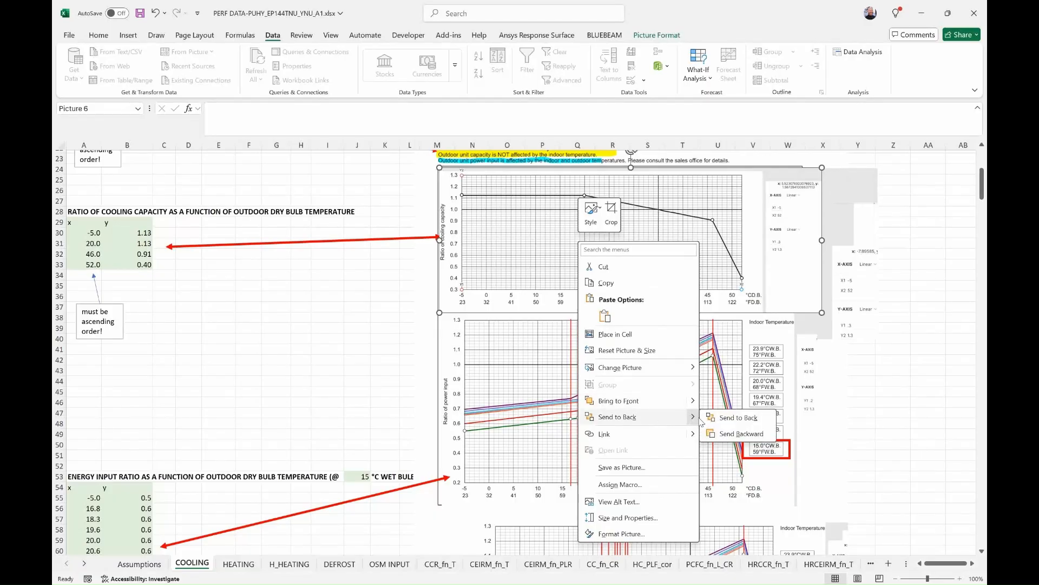
click(737, 417)
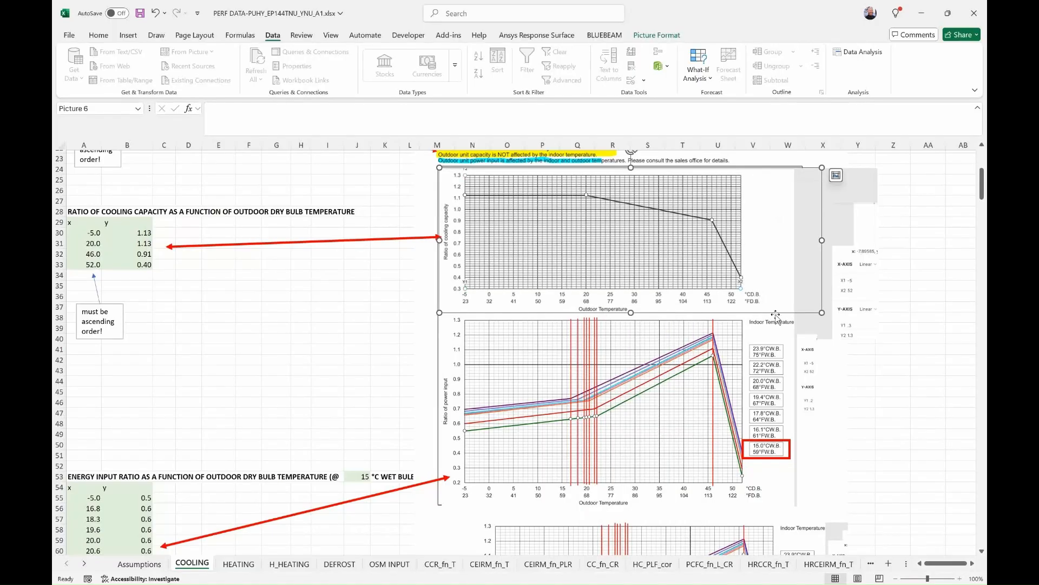
click(917, 411)
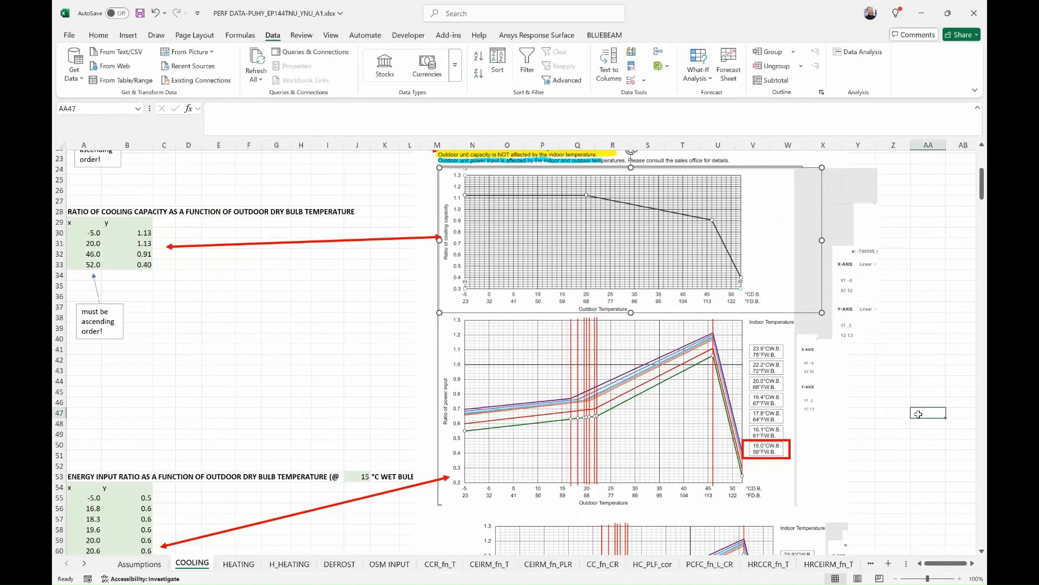
click(786, 217)
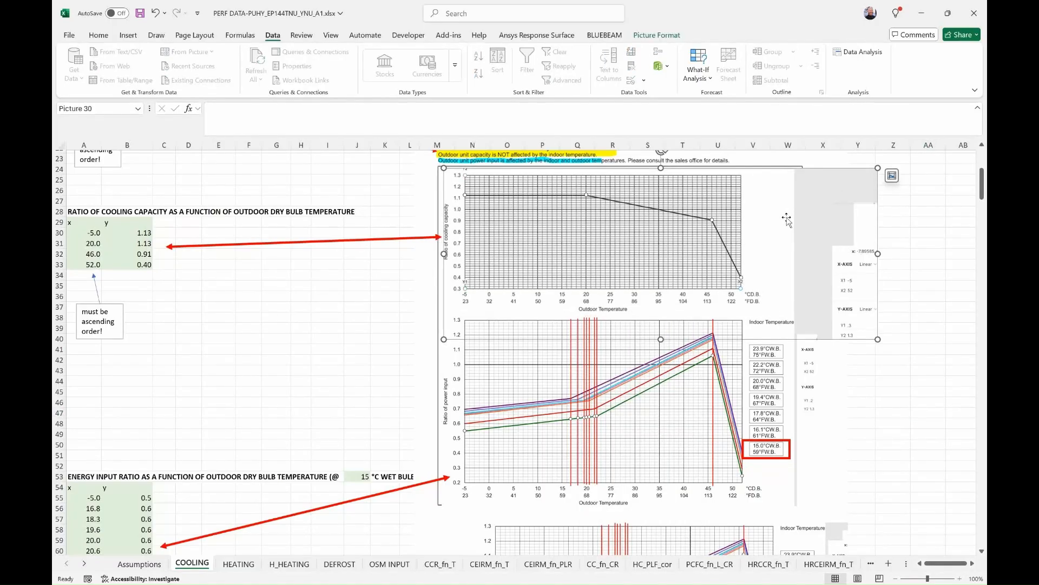
key(Escape)
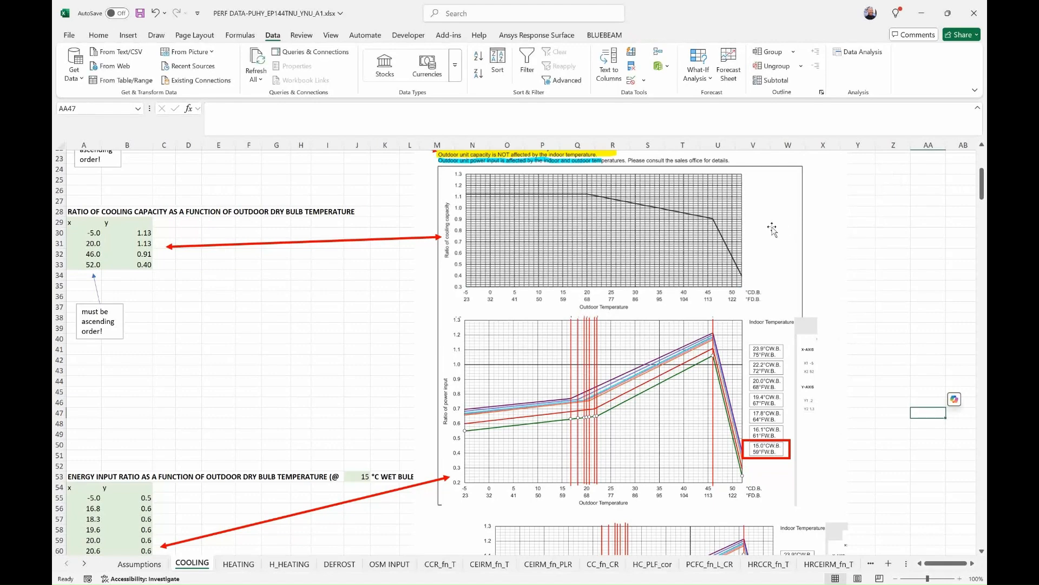
- Send the large data book page picture to the back, behind the new capacity chart screenshot, and deselect it
click(844, 241)
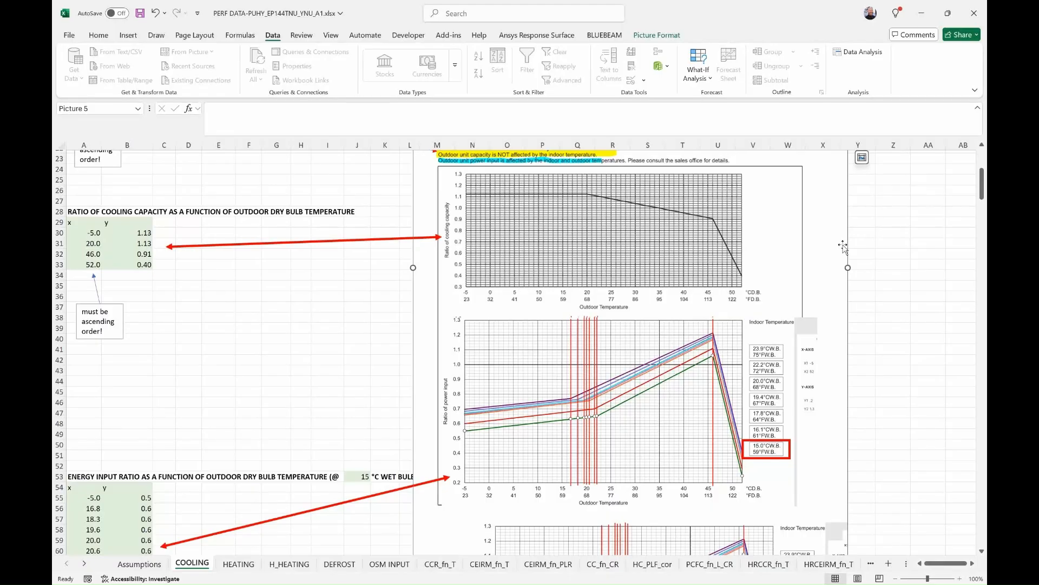
right_click(836, 248)
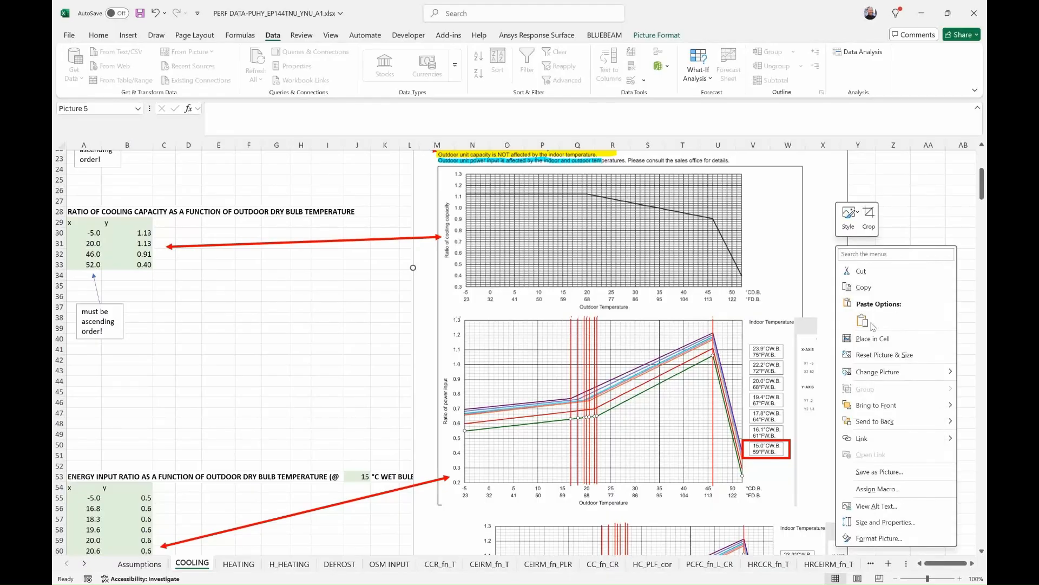
click(875, 422)
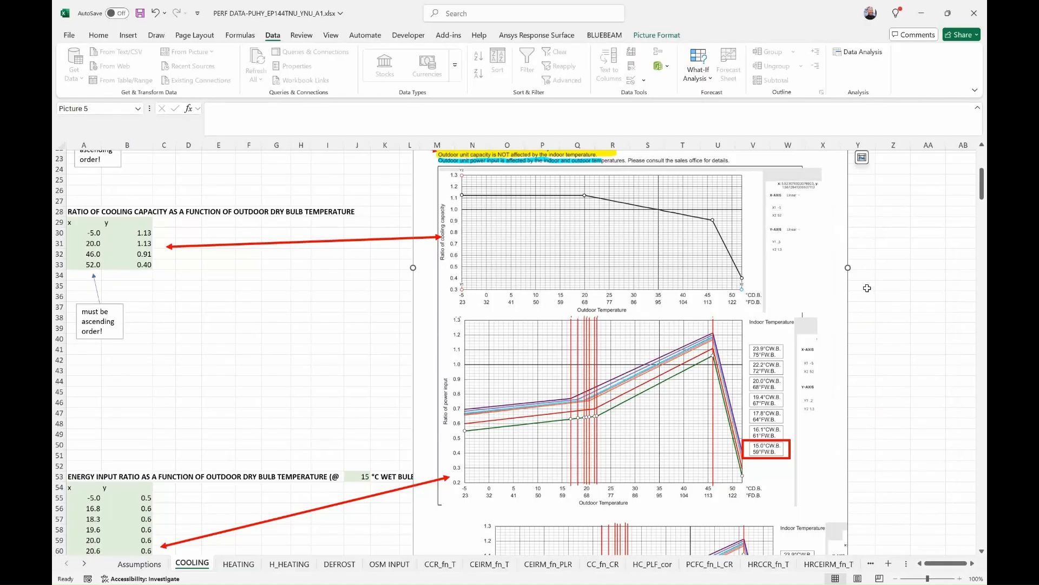
click(887, 285)
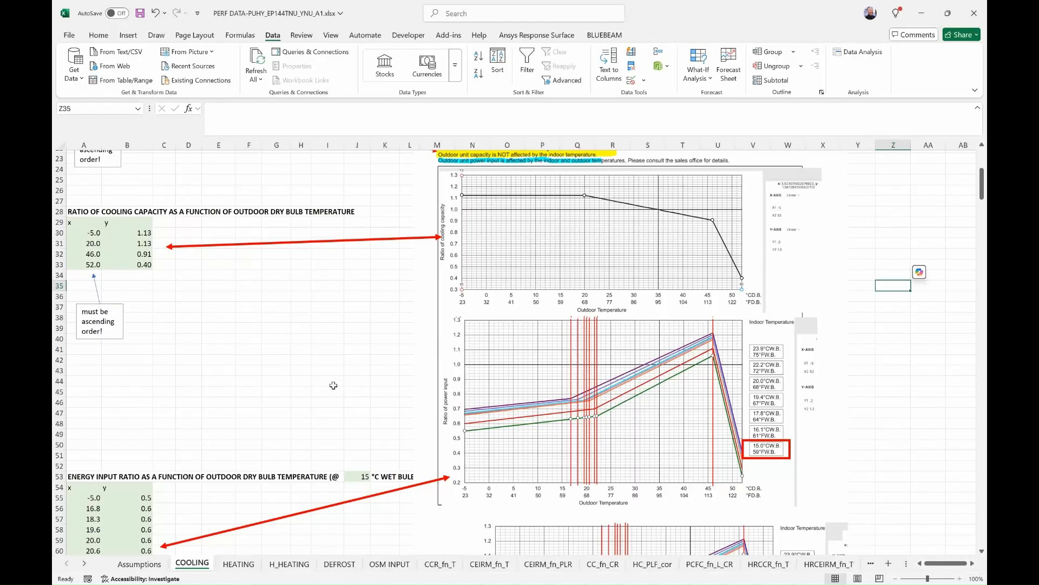
- Look over the cooling capacity and energy input ratio tables beside their charts on the COOLING sheet, and close the Media Player video
scroll(272, 379, down, 4)
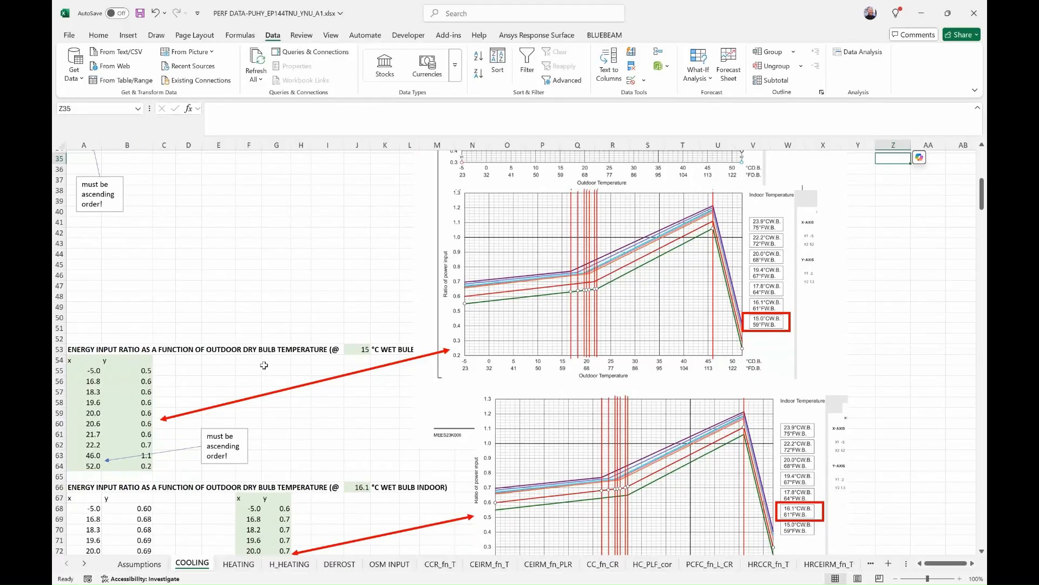
scroll(320, 290, up, 4)
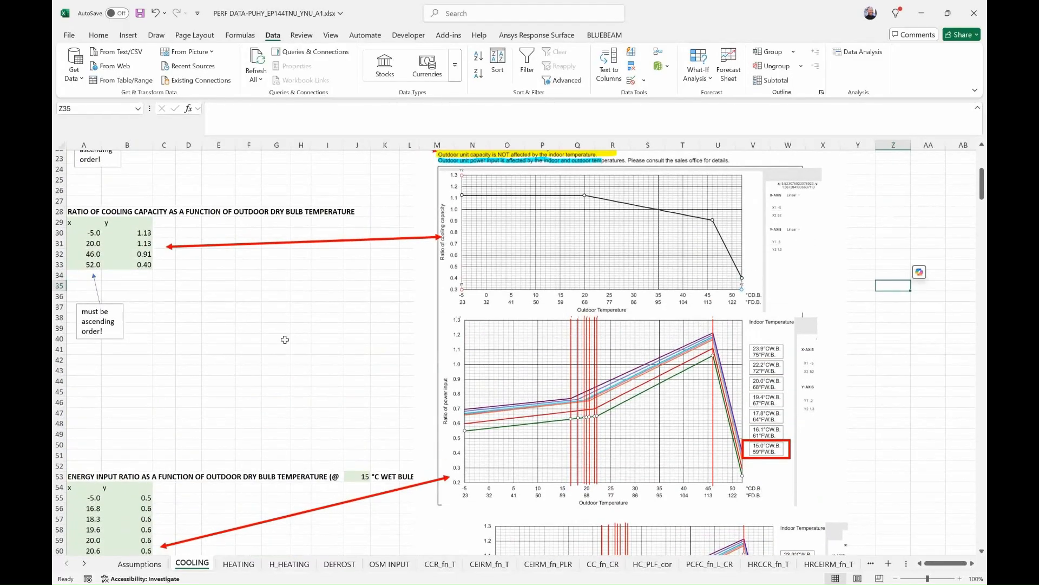
scroll(284, 340, down, 4)
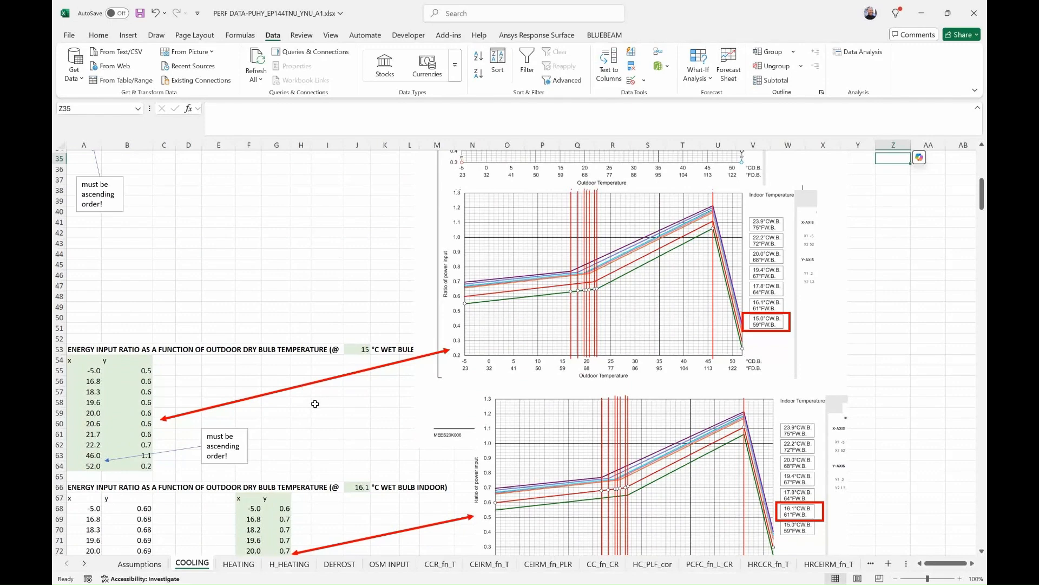
key(alt+Tab)
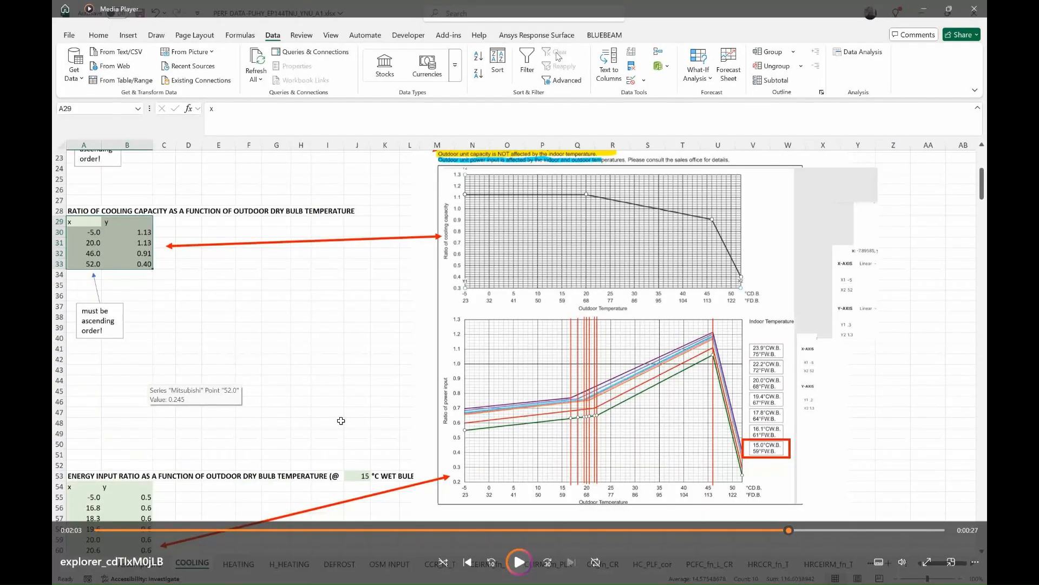
click(974, 9)
- Switch to the Mitsubishi project folder and open PUHY_EP144TNU_YNU_A1_CEIR_fn_OUT_Db_Temp.png for viewing
key(alt+Tab)
key(alt+Tab)
key(alt+Tab)
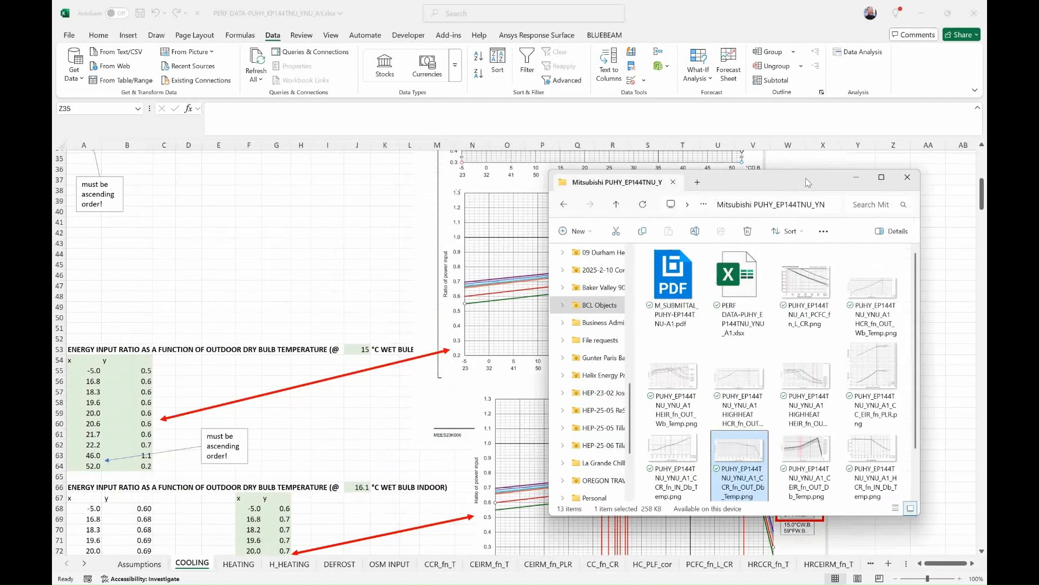
drag(325, 167, 822, 211)
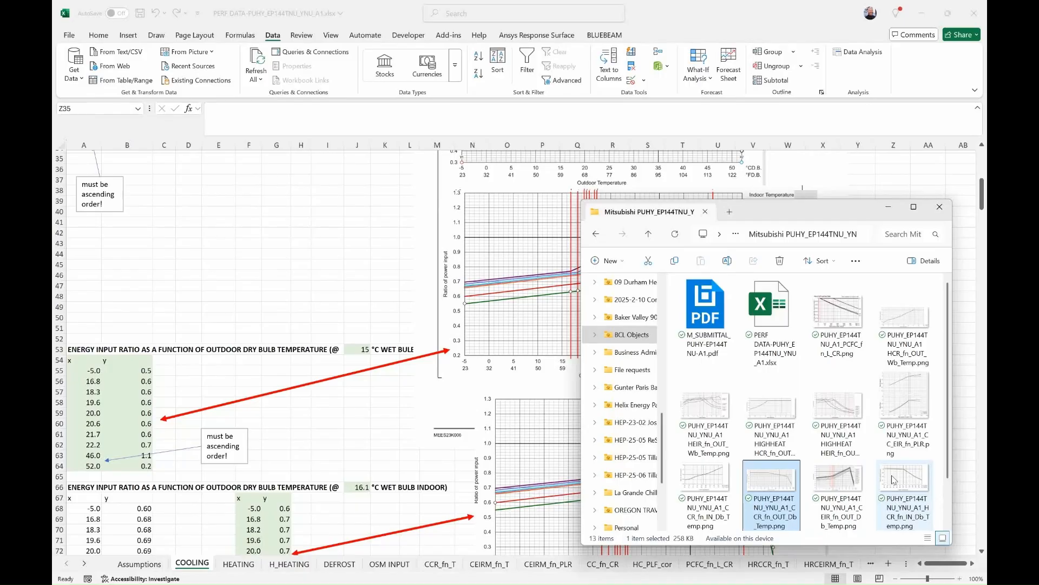
click(834, 480)
double_click(834, 480)
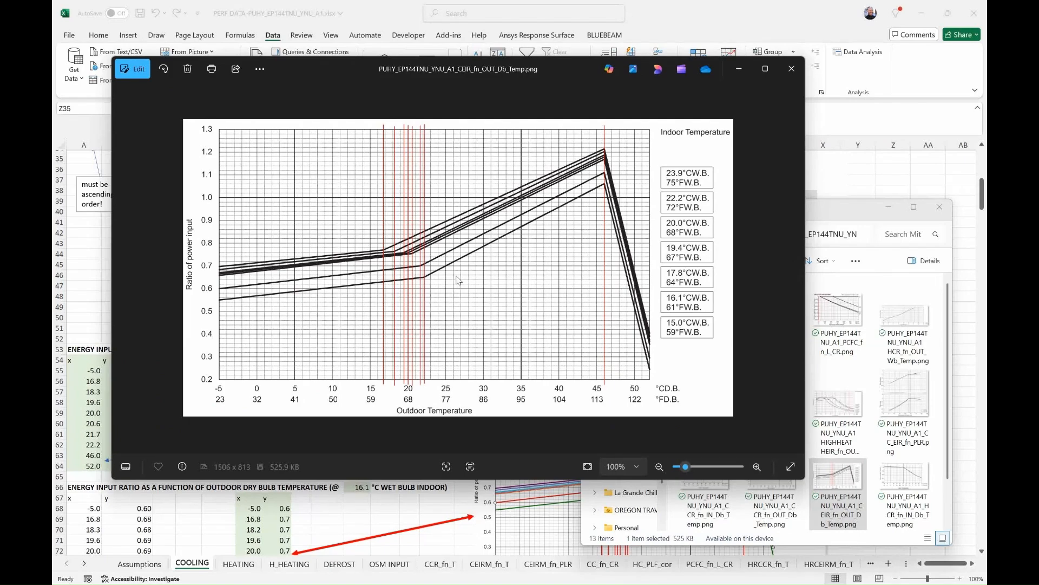
- Switch to the City Multi data book PDF in Revu and bring up the outdoor unit's ratio of power input chart
key(alt+Tab)
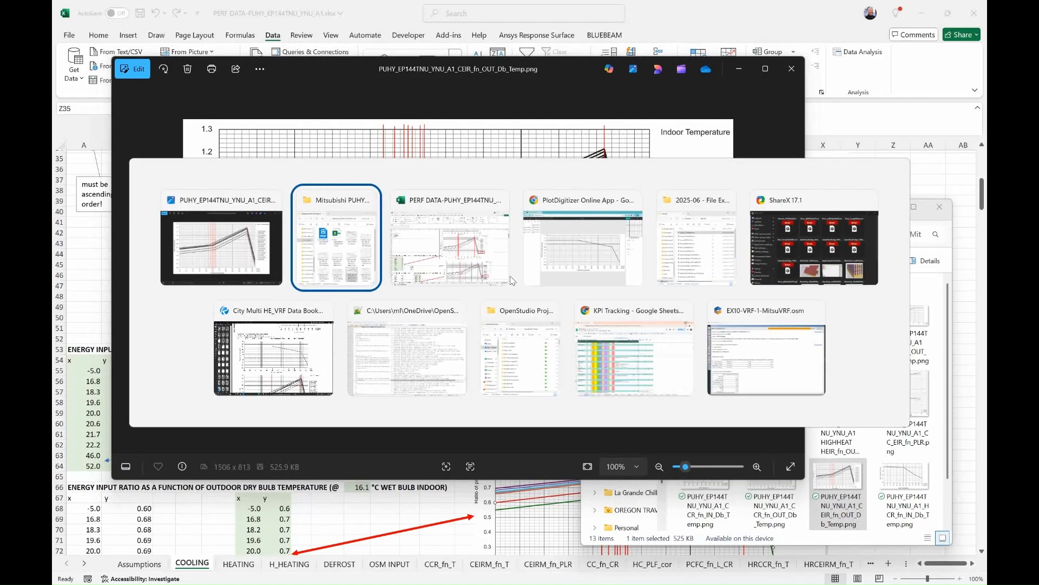
key(alt+Tab)
key(alt+Tab)
key(alt+Tab)
key(alt+Tab)
key(alt+Tab)
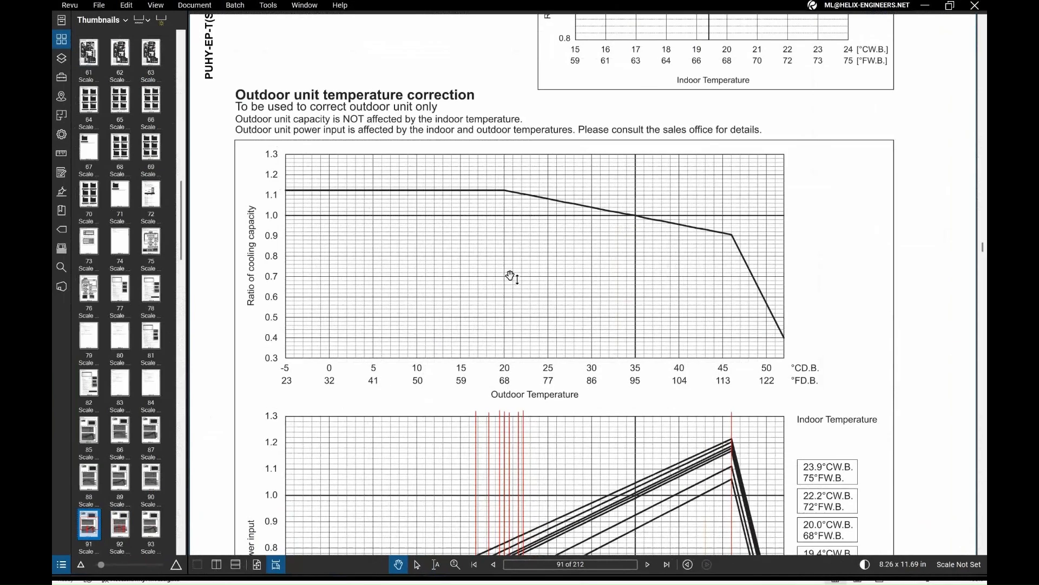
scroll(552, 313, down, 6)
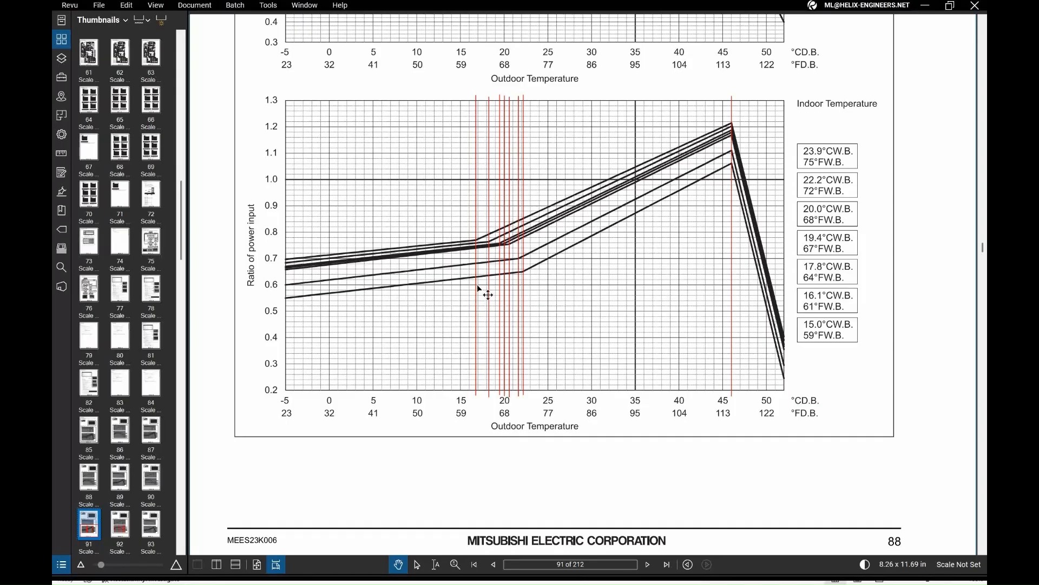
- Mark with the purple pen where the power input curves cross the first red vertical line, between 15 and 20 °C
scroll(481, 290, up, 5)
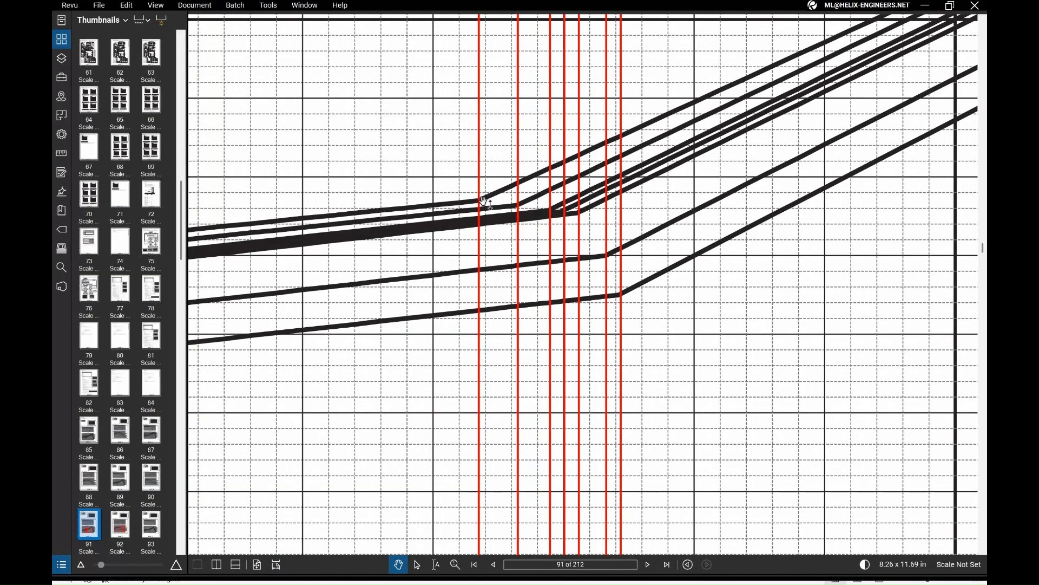
scroll(483, 200, up, 1)
key(p)
drag(477, 200, 479, 202)
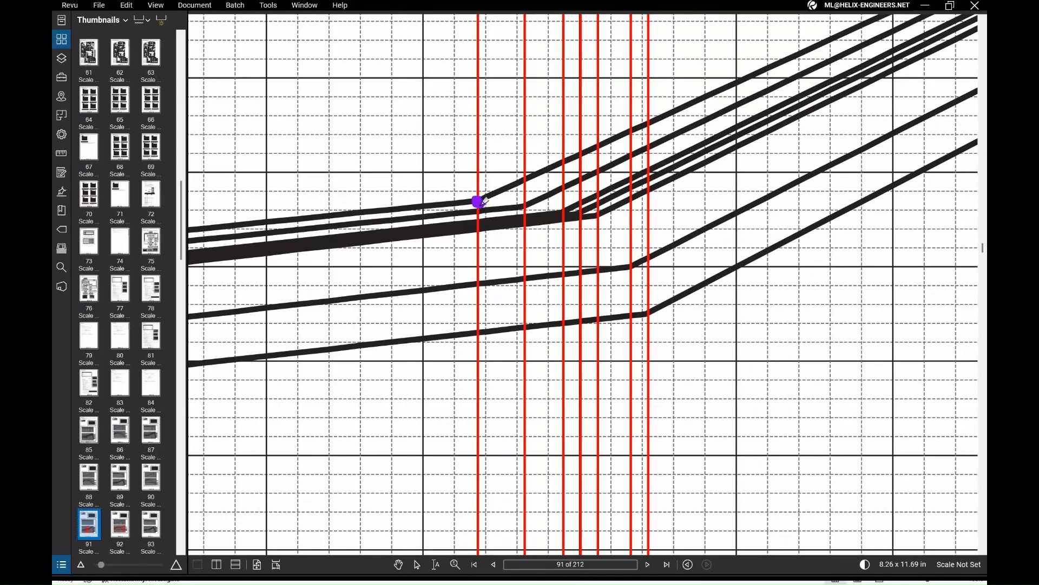
drag(479, 211, 477, 233)
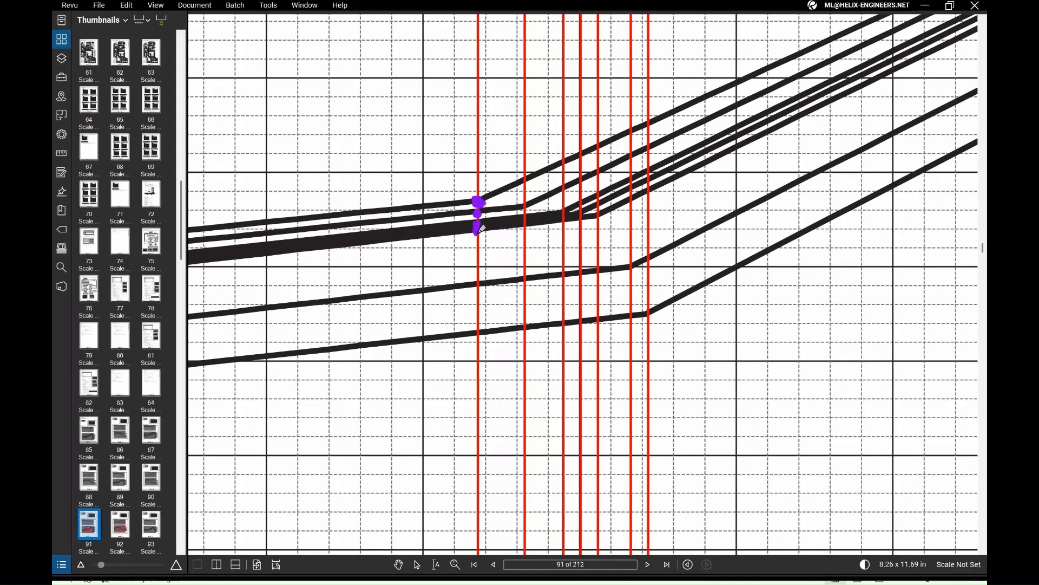
click(476, 284)
click(477, 332)
- Mark with the pen where the power input curves cross the second red vertical line
click(522, 205)
click(525, 179)
click(525, 327)
- Mark with the pen where all seven power input curves cross the fifth red vertical line, just past 20 °C
scroll(529, 339, down, 5)
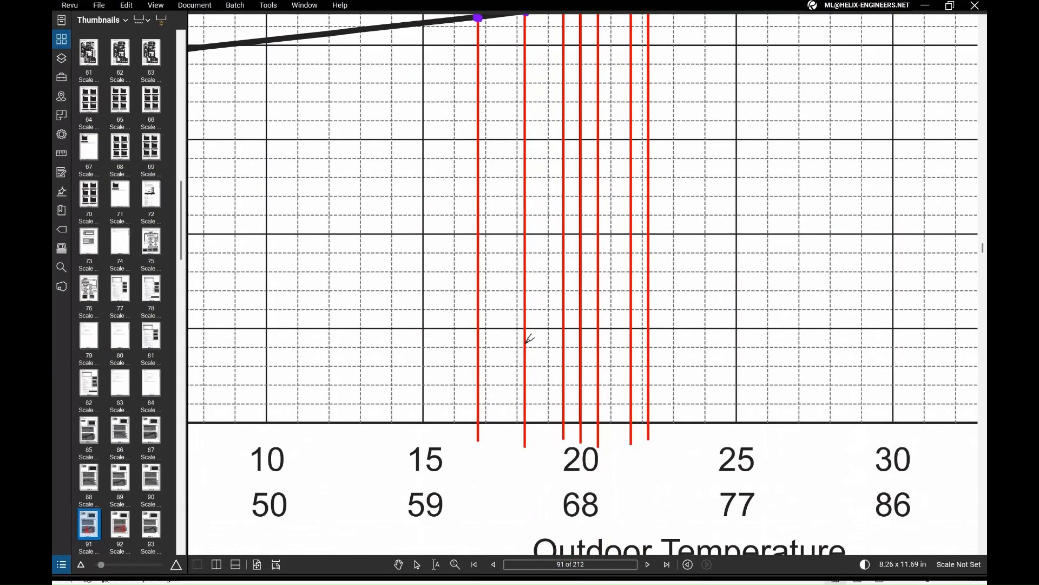
scroll(529, 339, down, 3)
scroll(607, 383, up, 1)
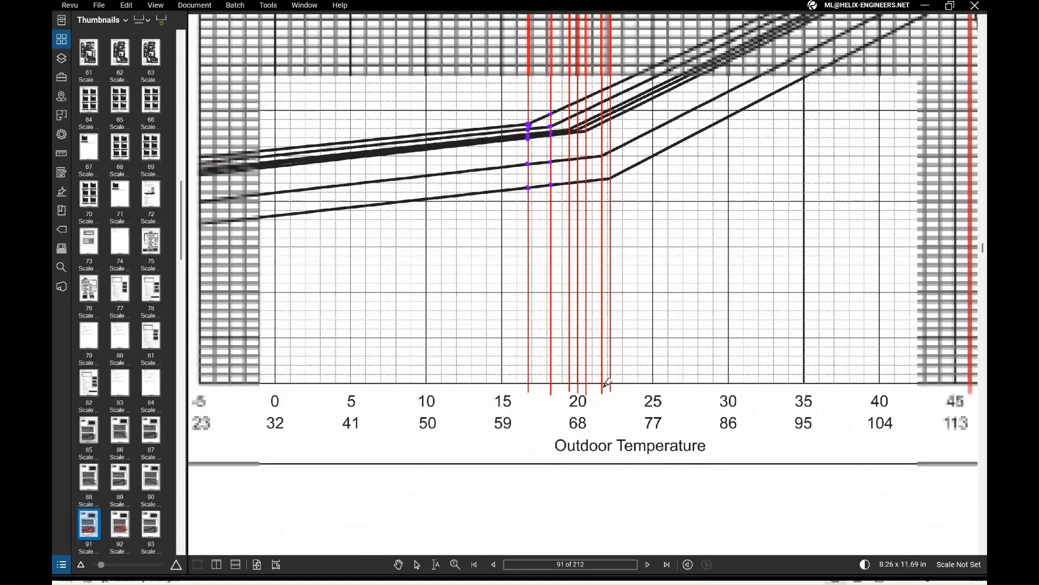
scroll(606, 383, down, 1)
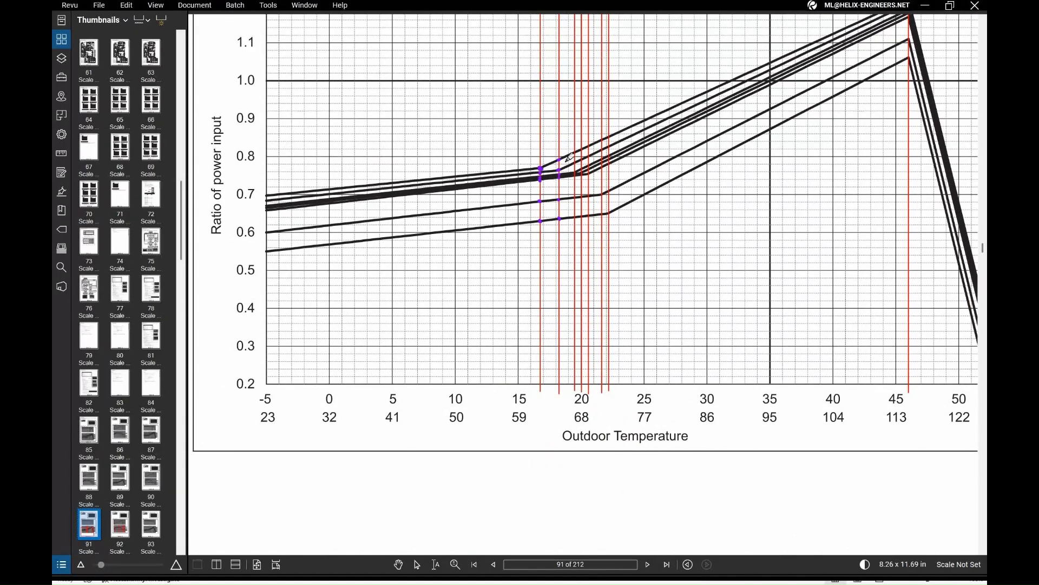
scroll(569, 157, up, 3)
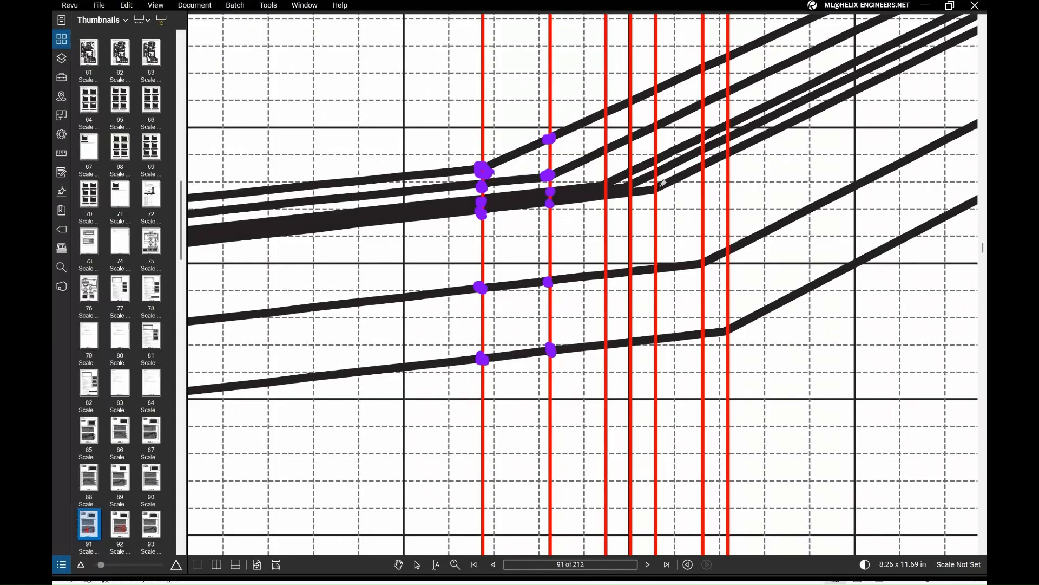
click(656, 188)
click(654, 174)
click(655, 161)
click(656, 127)
click(656, 90)
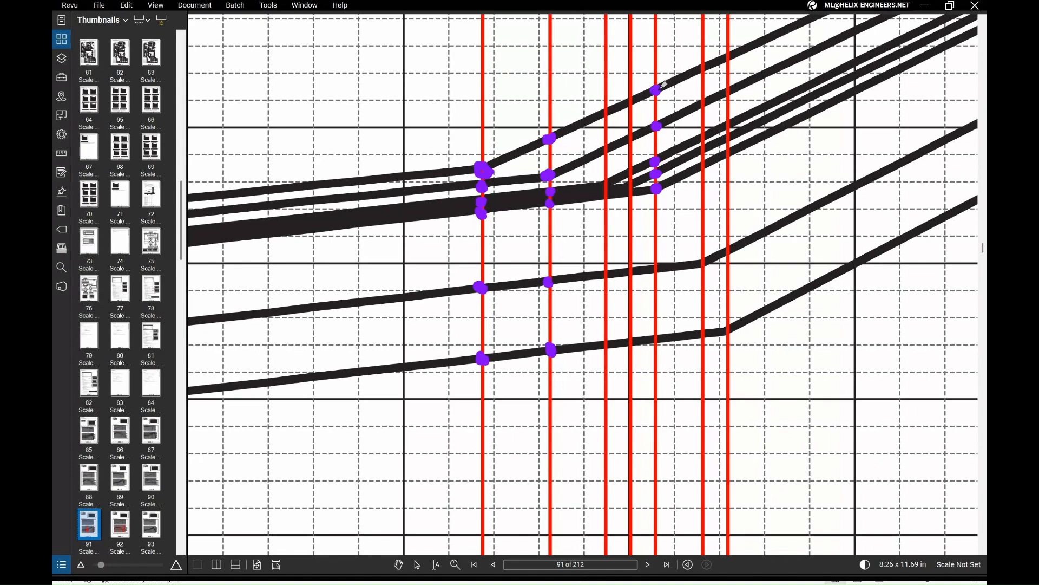
click(656, 267)
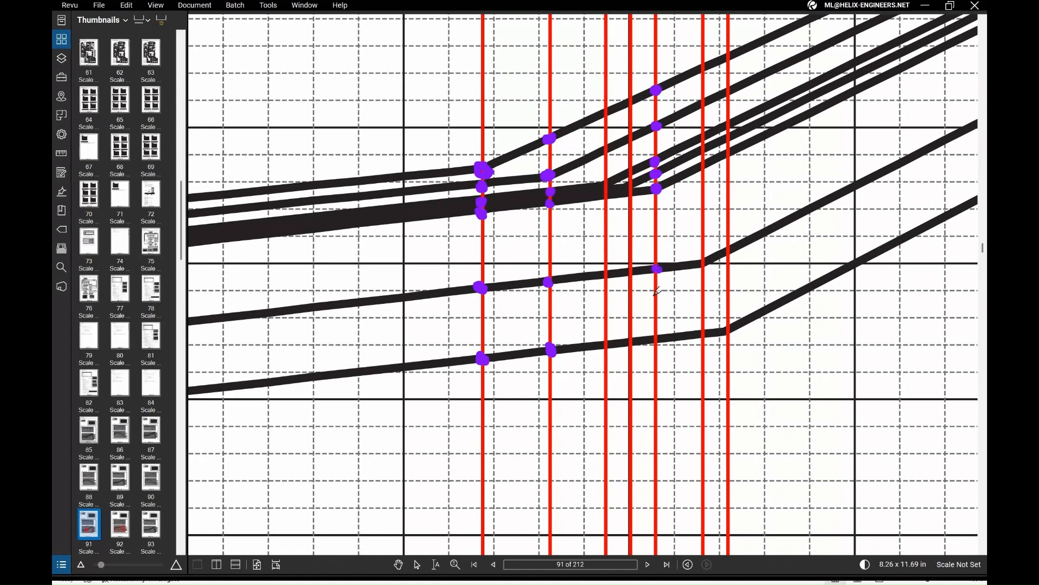
click(658, 339)
- Compare the saved power input chart image with the marked-up chart in the data book
scroll(658, 337, down, 6)
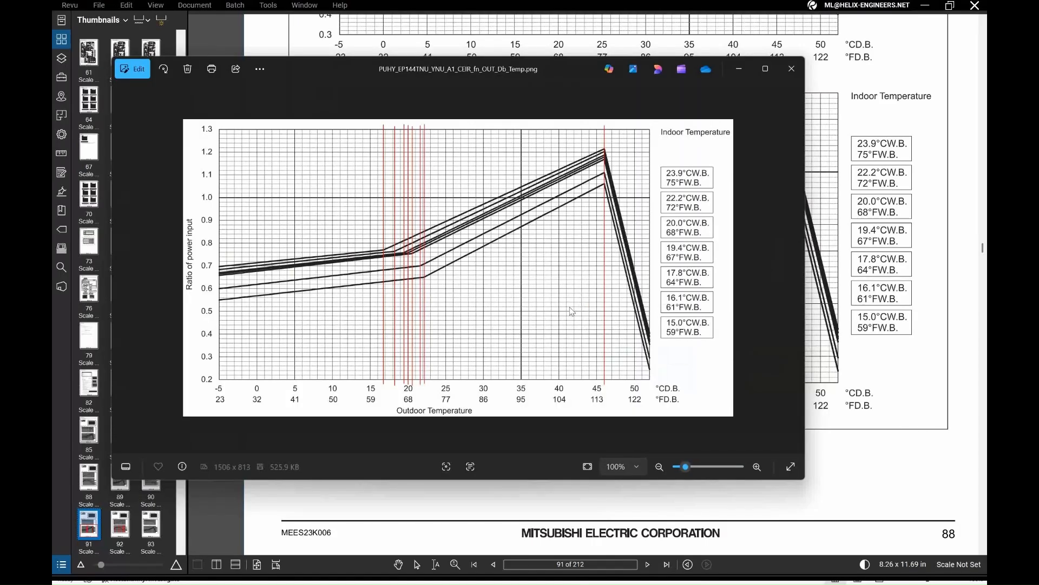
key(alt+Tab)
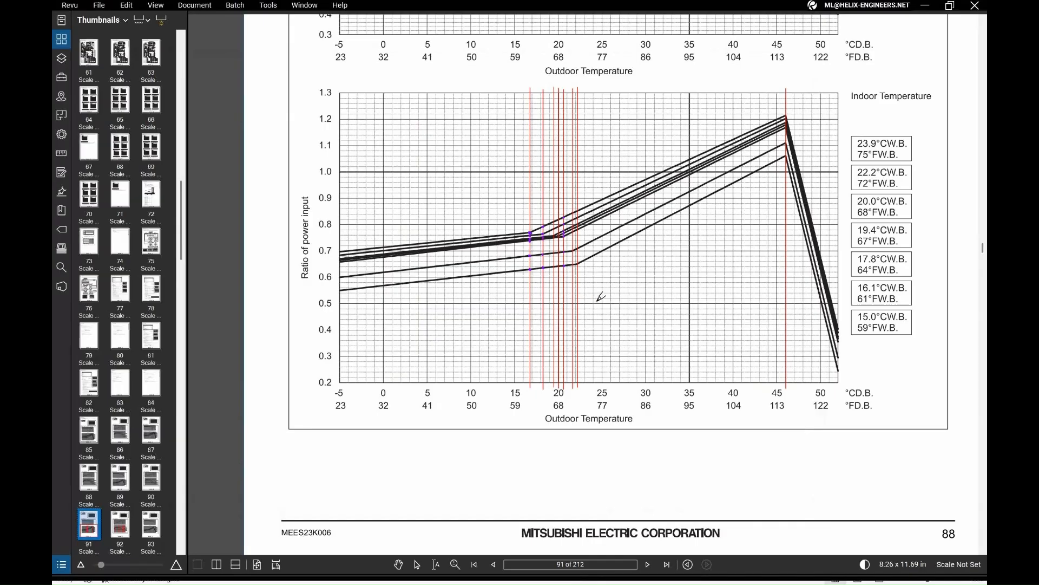
key(alt+Tab)
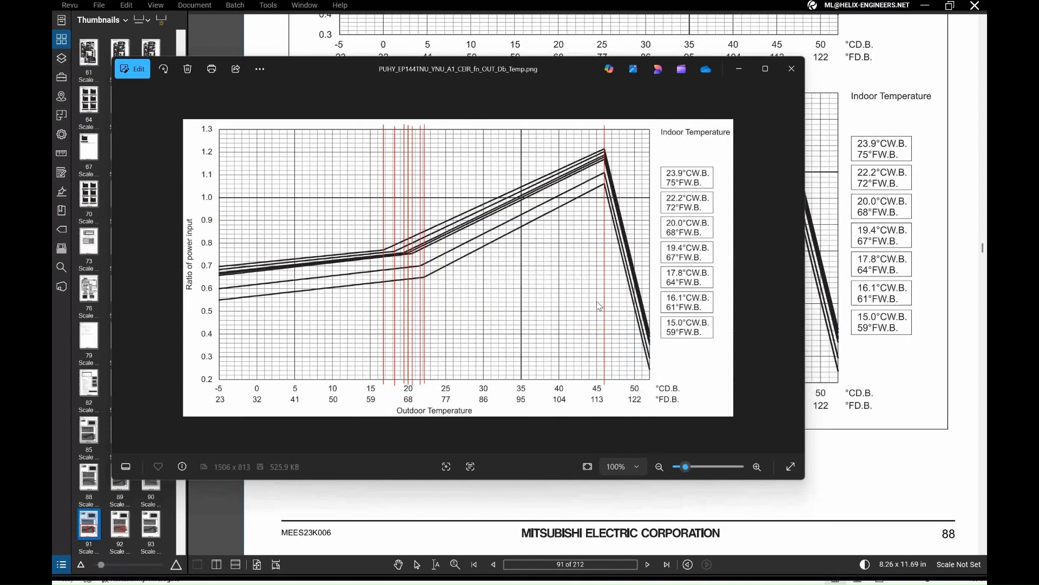
key(alt+Tab)
key(alt+Tab)
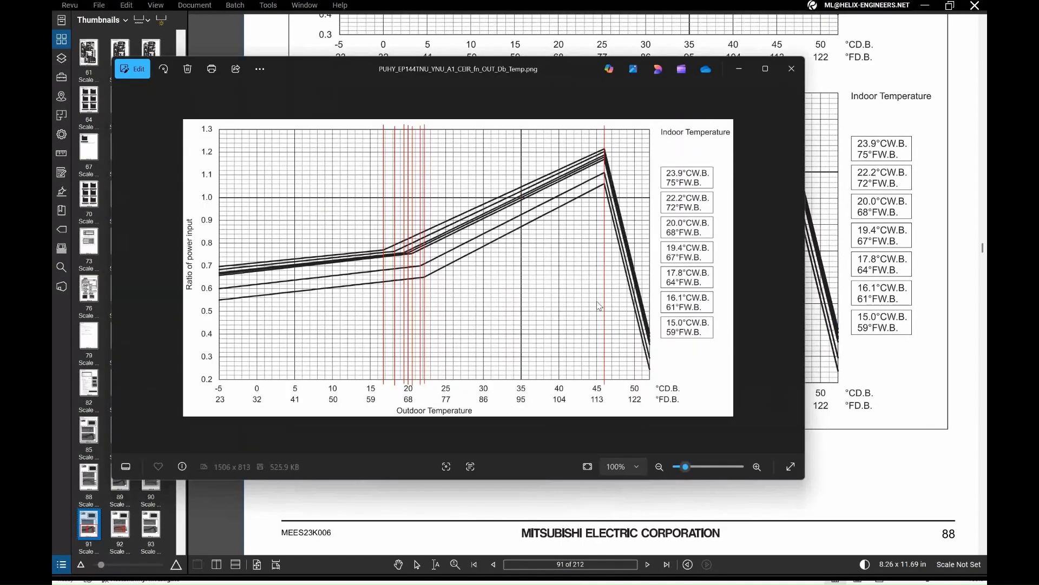
key(alt+Tab)
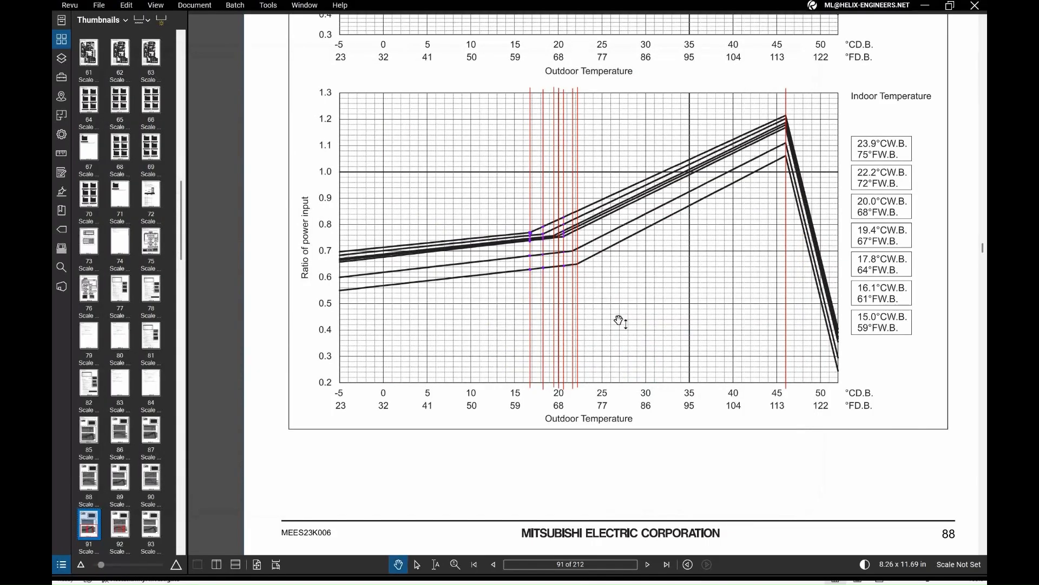
key(alt+Tab)
key(alt+Tab)
- Start and cancel a screen snip over the data book chart, and close the saved chart image
key(super+shift+s)
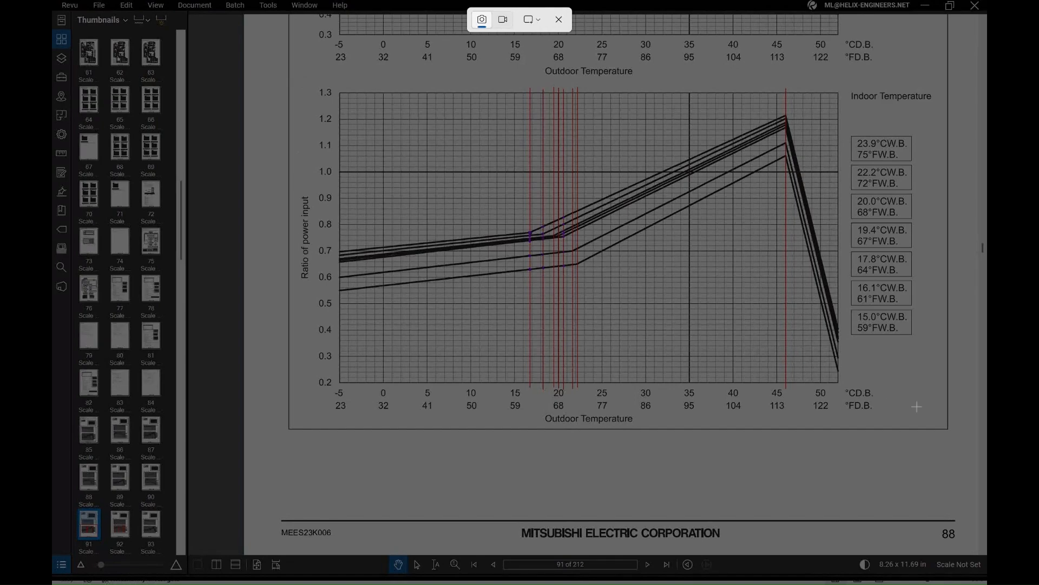
key(Escape)
key(alt+Tab)
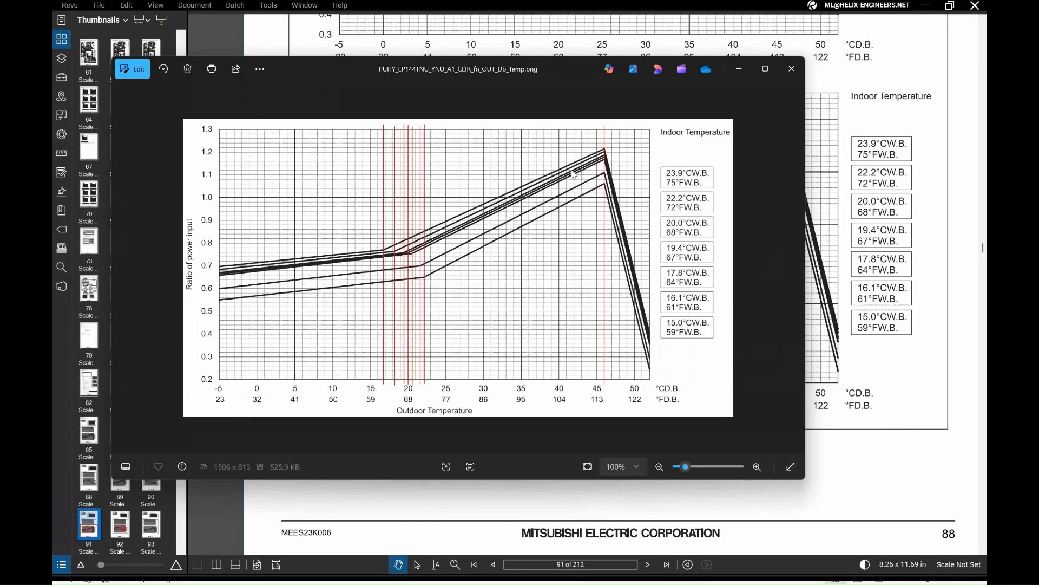
click(791, 69)
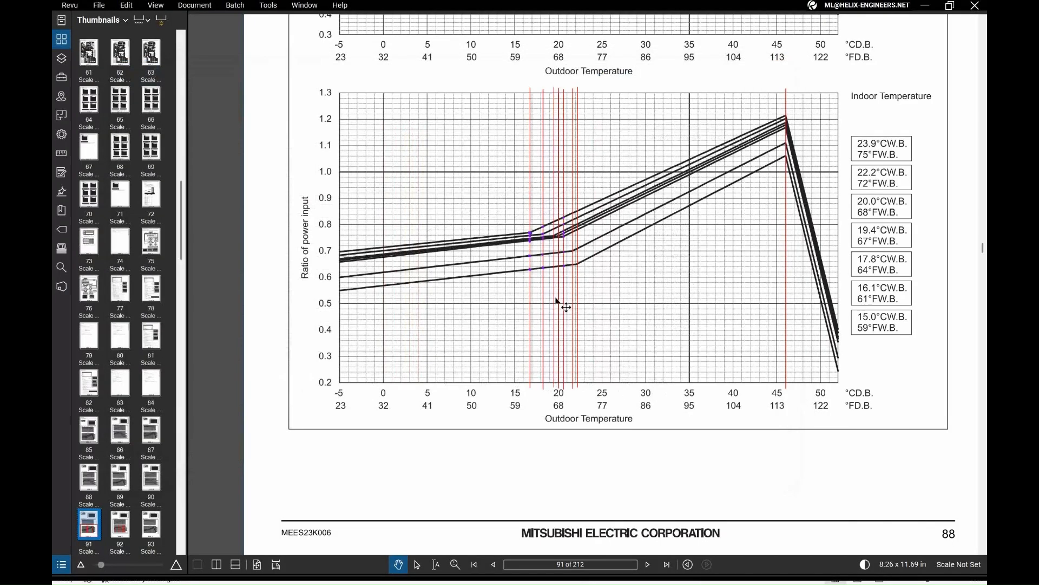
- Switch to PlotDigitizer and open PUHY_EP144TNU_YNU_A1_CEIR_fn_OUT_Db_Temp.png using its file path copied from the project folder
key(alt+Tab)
key(alt+Tab)
key(alt+Tab)
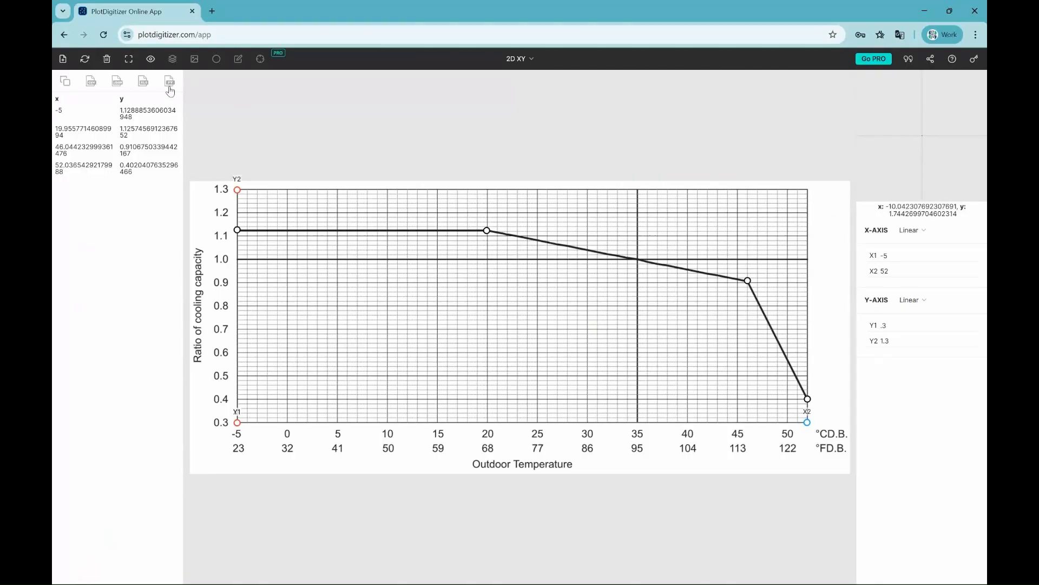
click(62, 59)
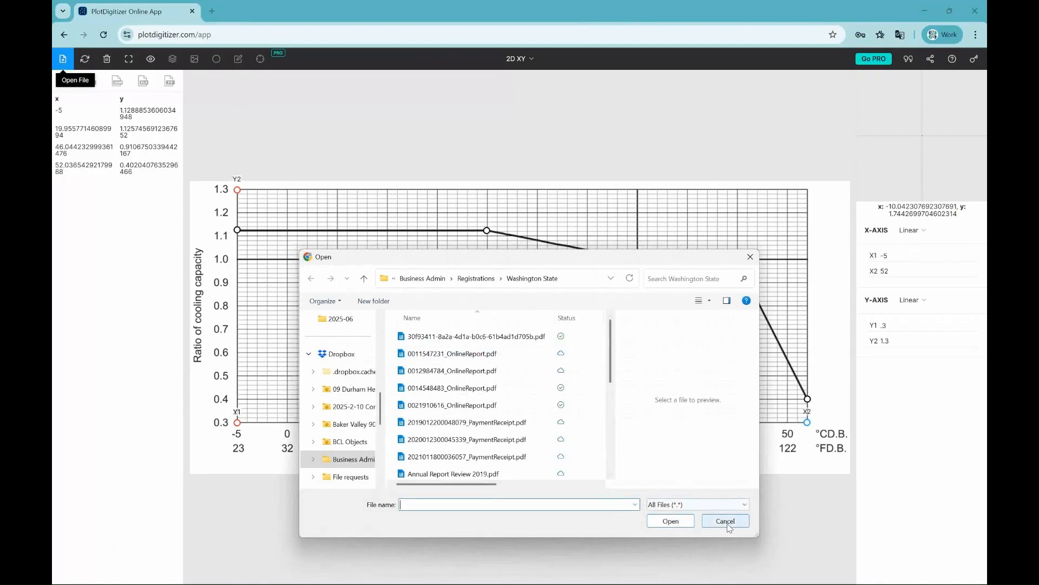
key(alt+Tab)
key(Tab)
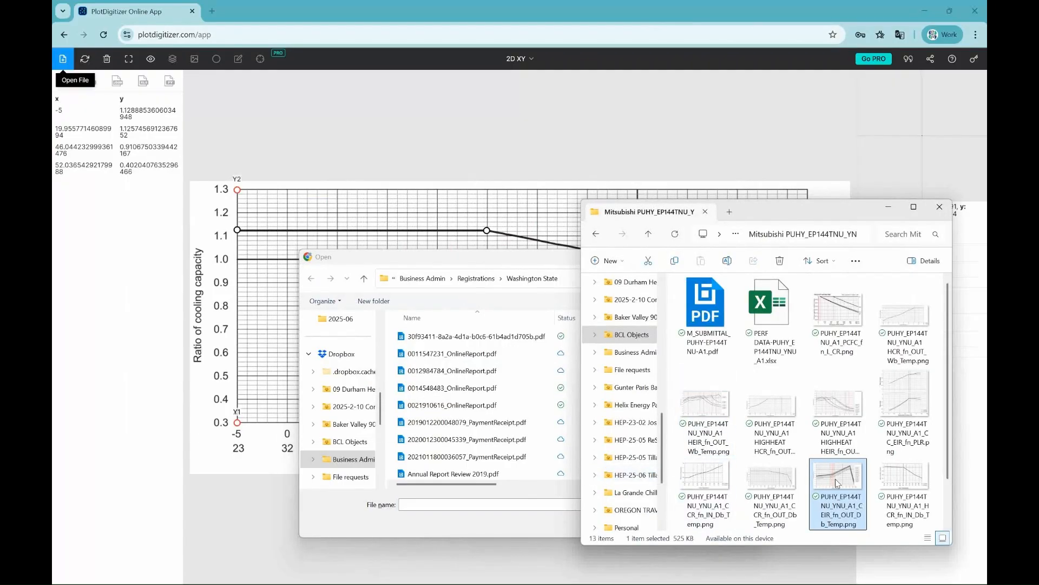
right_click(837, 483)
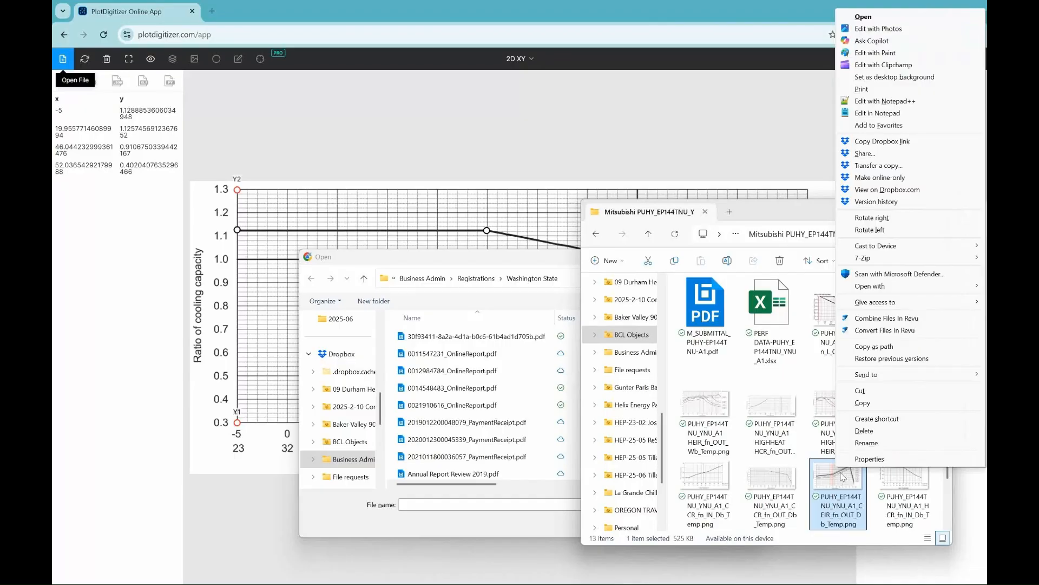
click(880, 347)
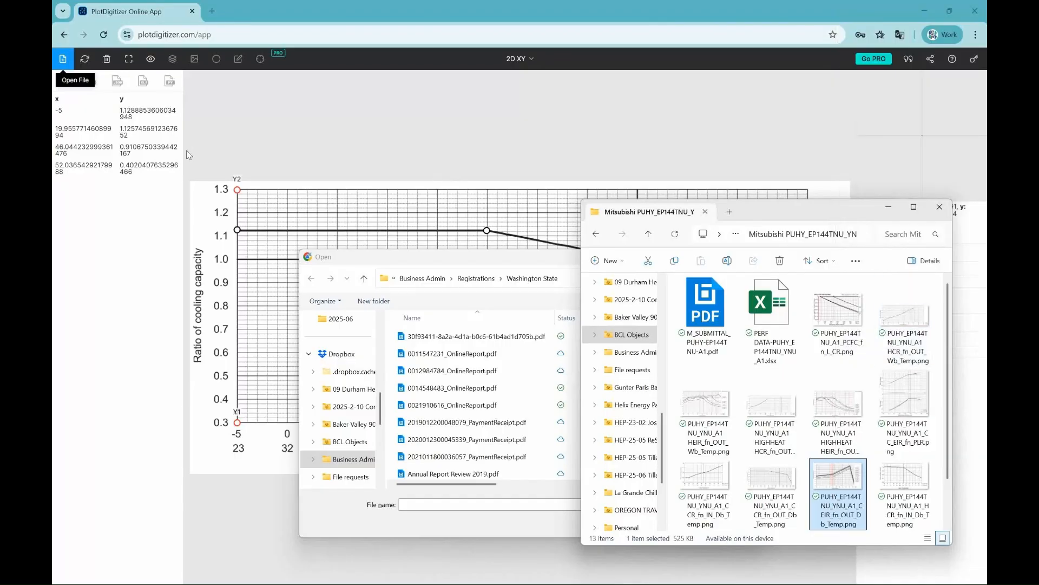
click(452, 263)
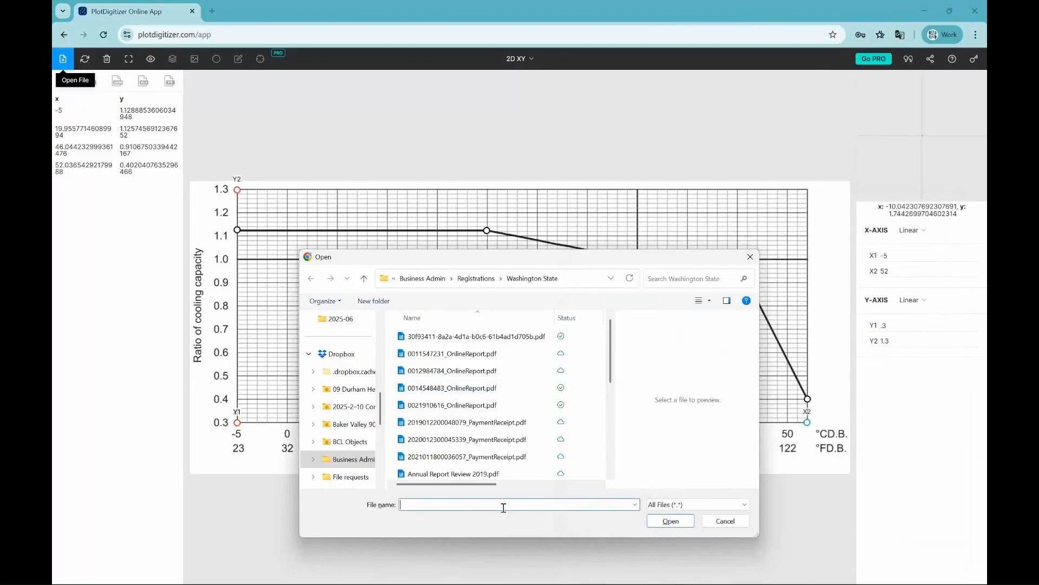
key(ctrl+v)
click(671, 520)
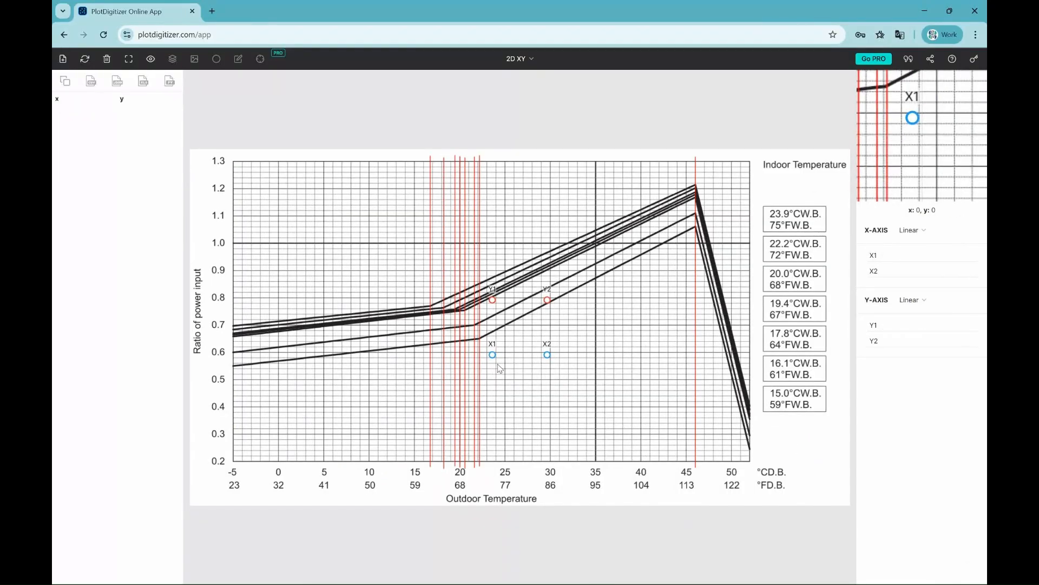
- Calibrate the power input chart's axes with X1 -5, X2 52, Y1 .2 and Y2 1.3, and mark the lowest curve's starting point
mouse_move(492, 355)
mouse_down()
mouse_move(371, 396)
mouse_move(302, 433)
mouse_up()
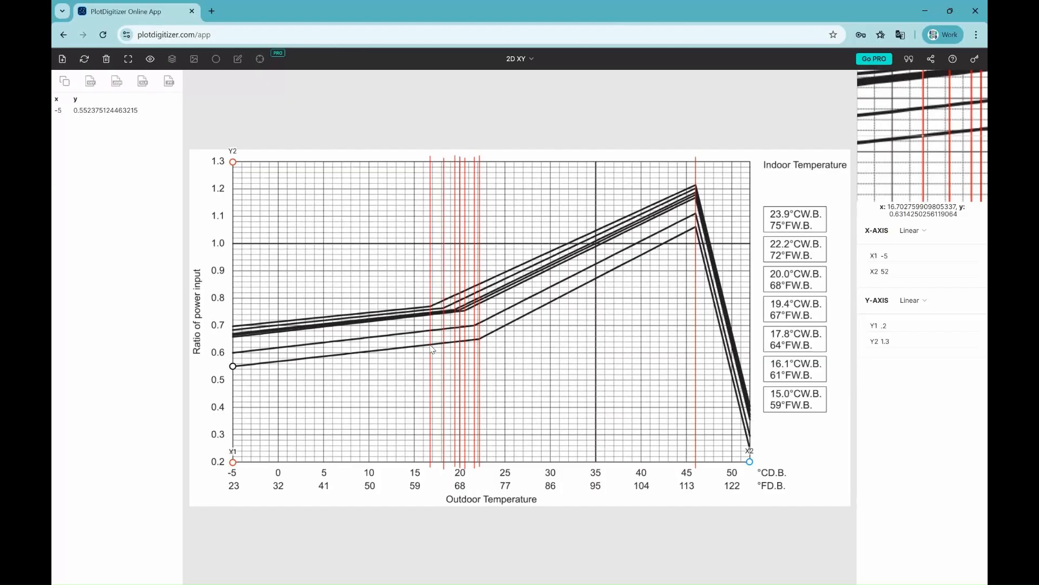
- Mark points on the lowest power input curve at the red guide lines from about x 16.7 to 22.1, its peak near 46, and its end near 52
click(430, 345)
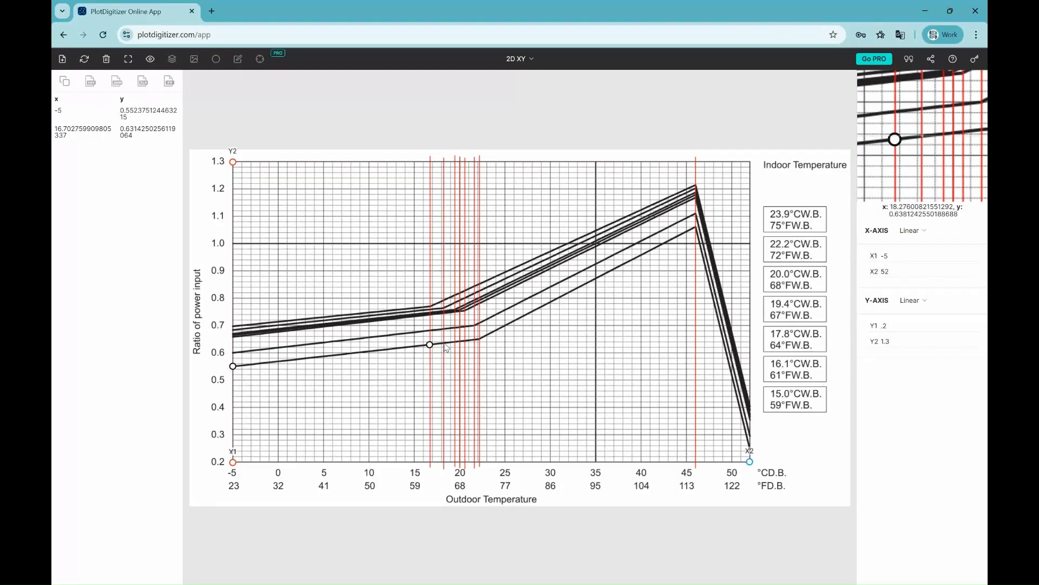
click(444, 343)
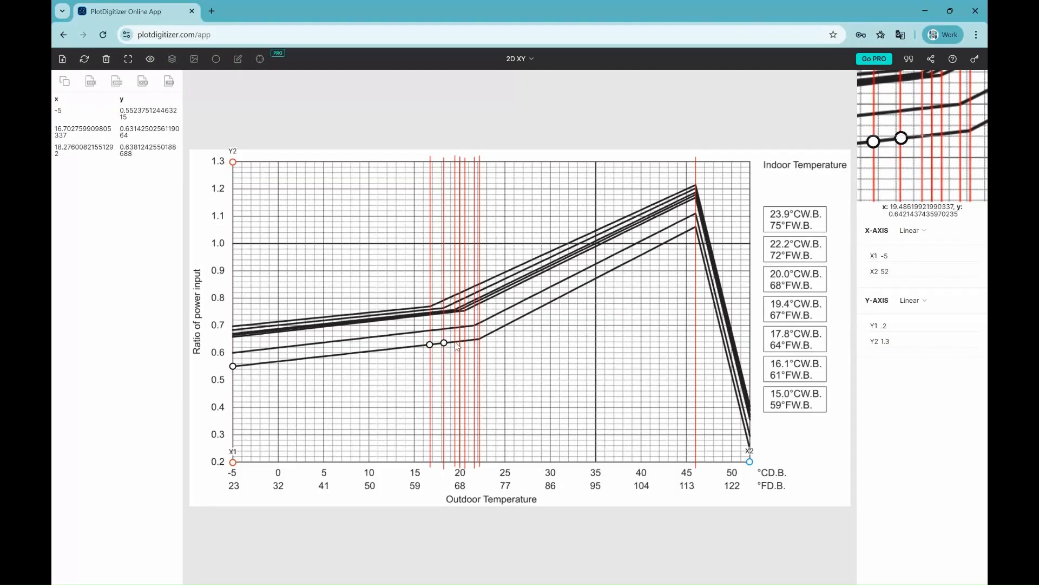
click(455, 342)
click(460, 342)
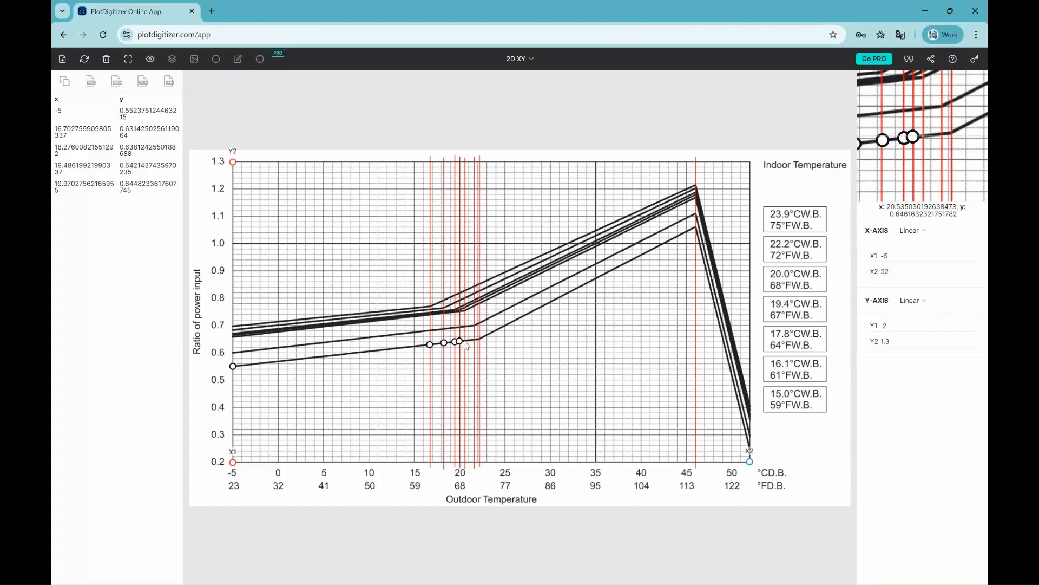
click(465, 343)
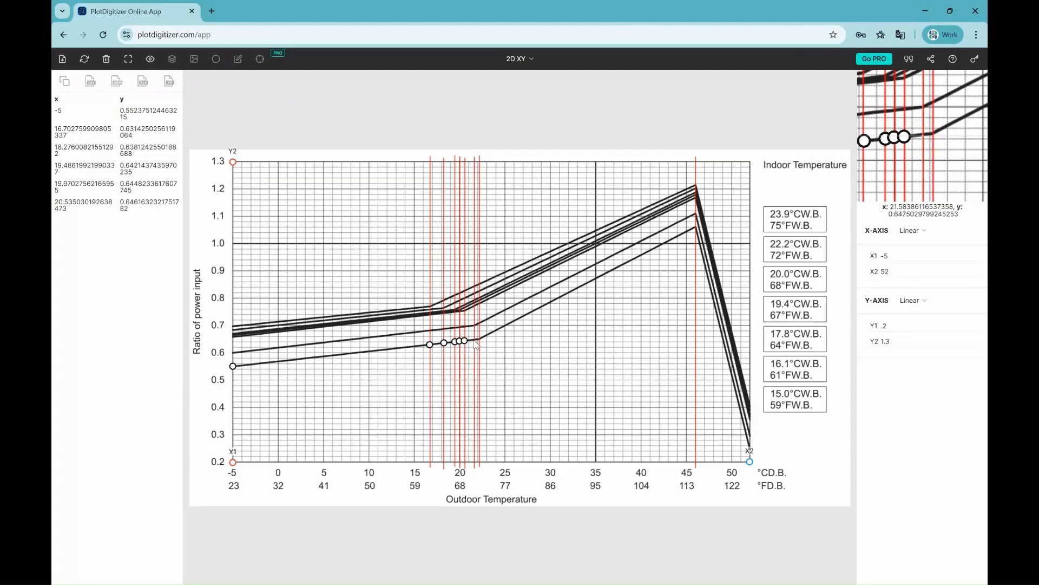
click(475, 340)
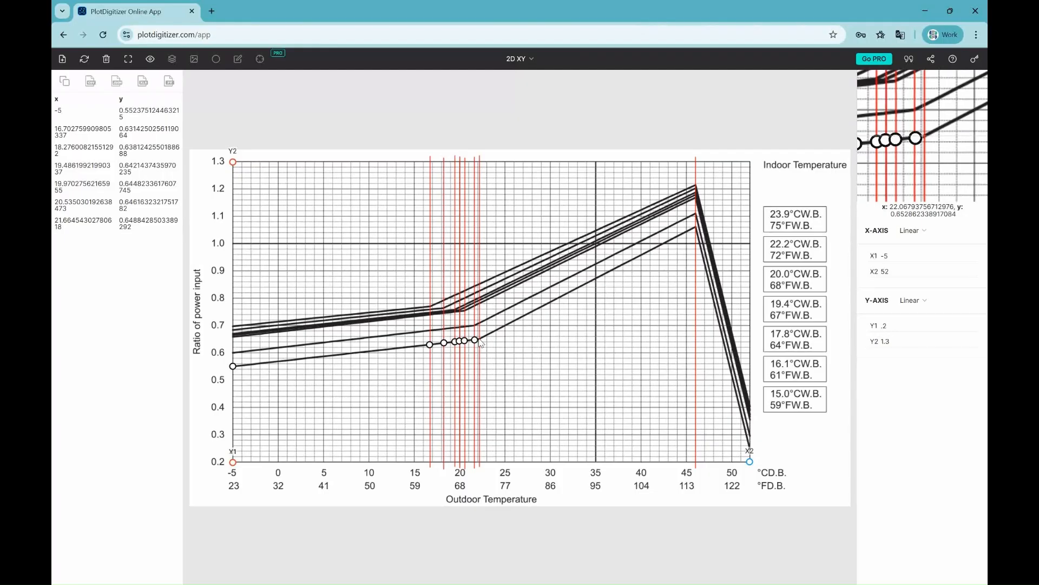
click(478, 339)
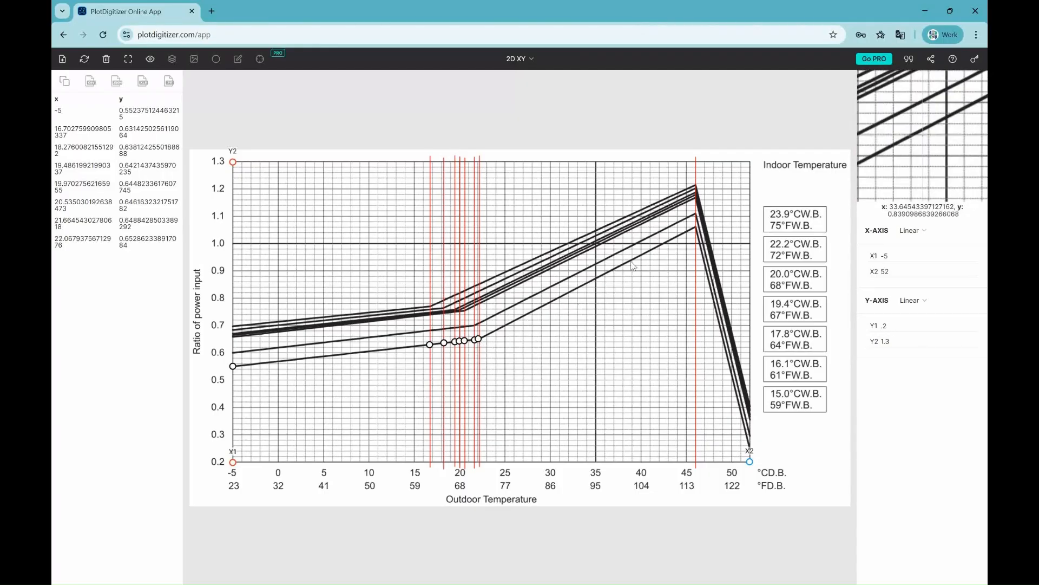
click(695, 227)
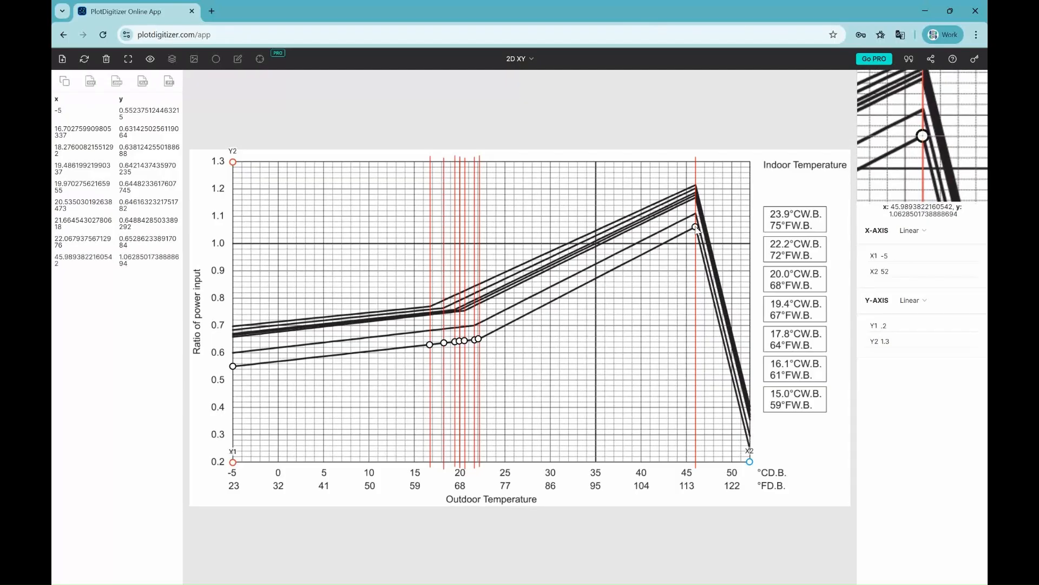
click(750, 449)
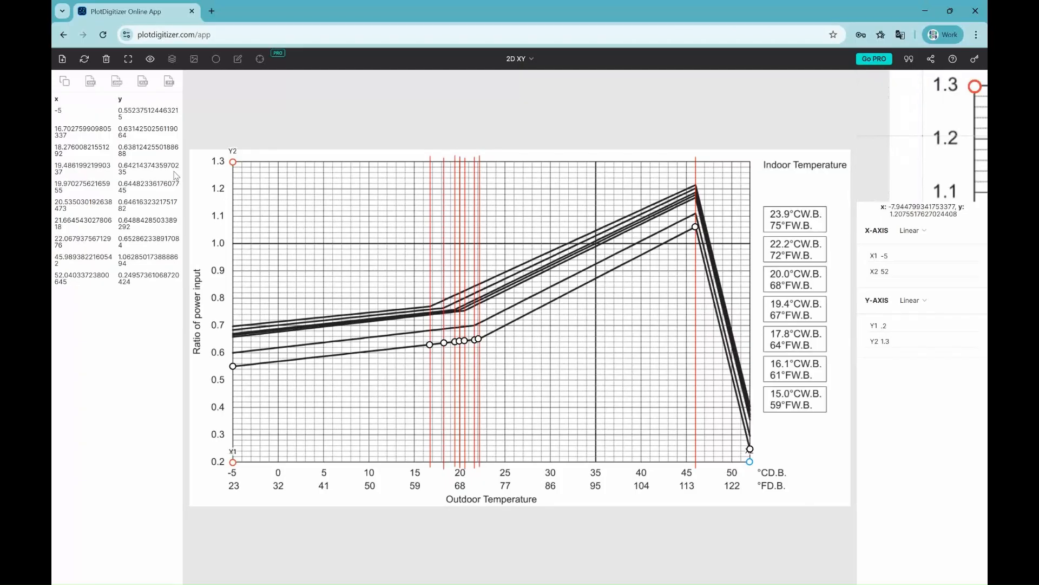
- Copy the digitized points and paste them into the workbook's 15 °C wet bulb energy input ratio table starting at cell A54
click(64, 81)
key(alt+Tab)
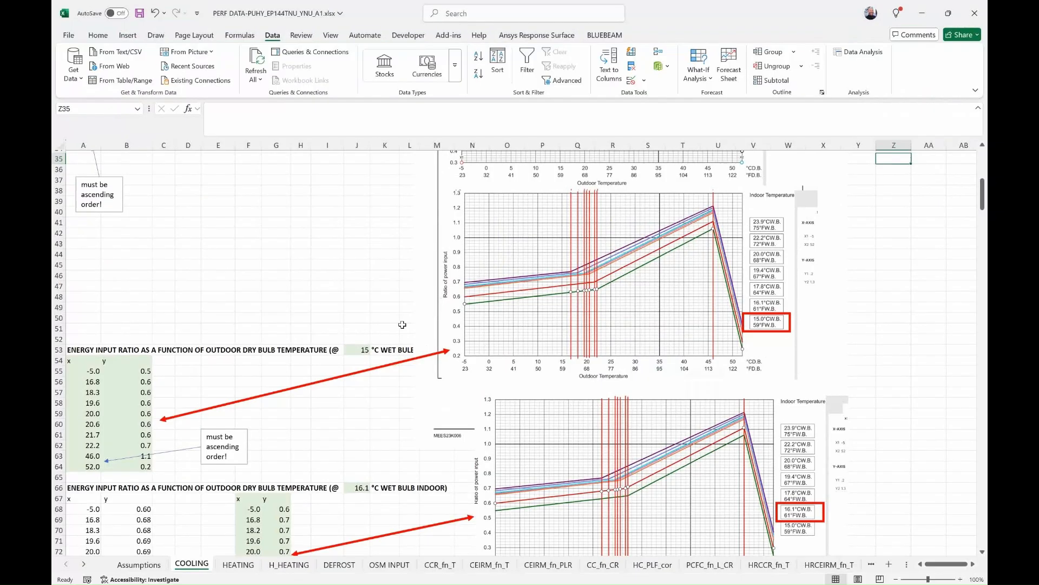
right_click(83, 362)
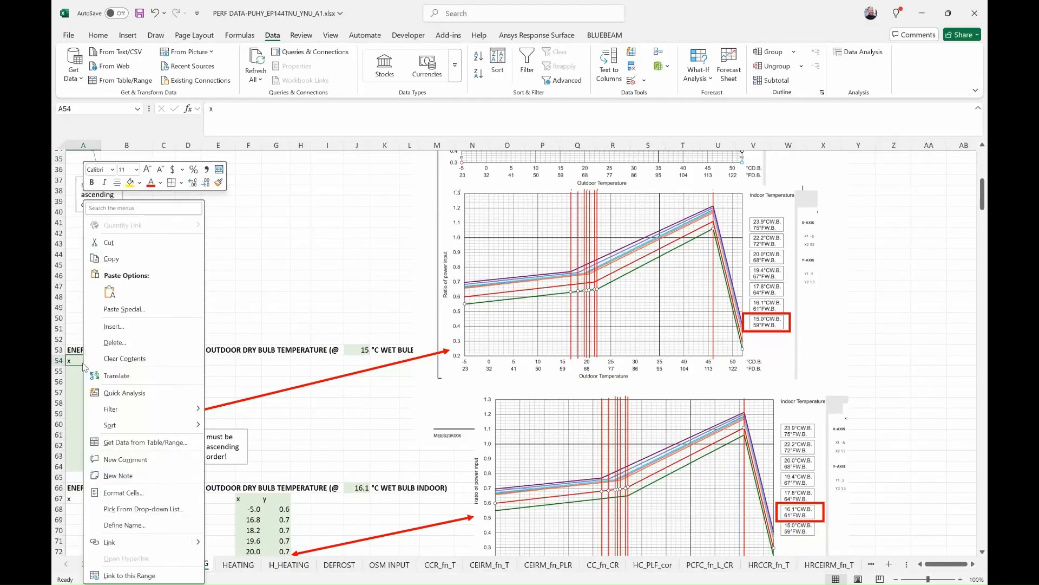
click(111, 291)
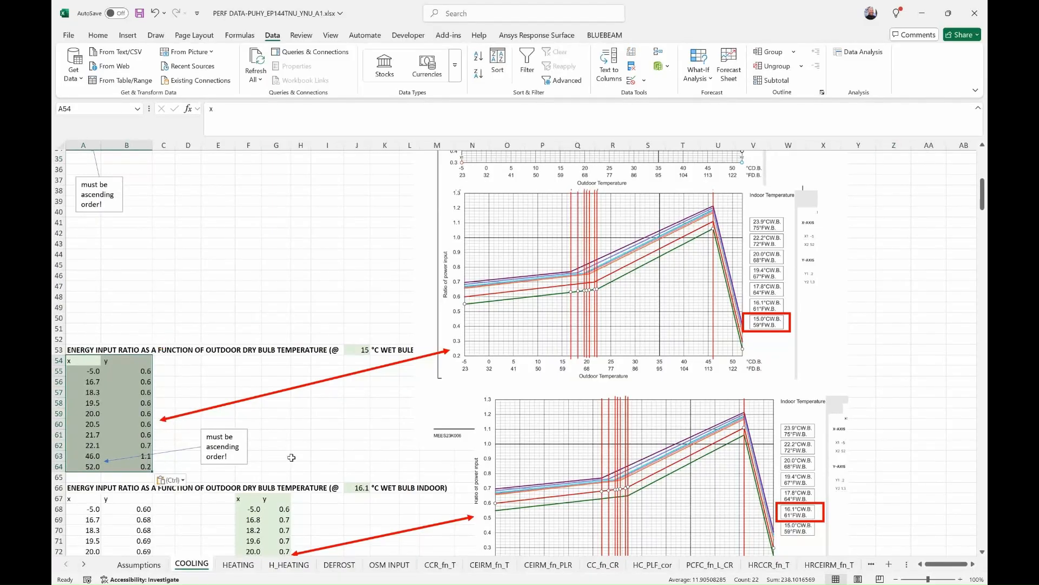
click(361, 352)
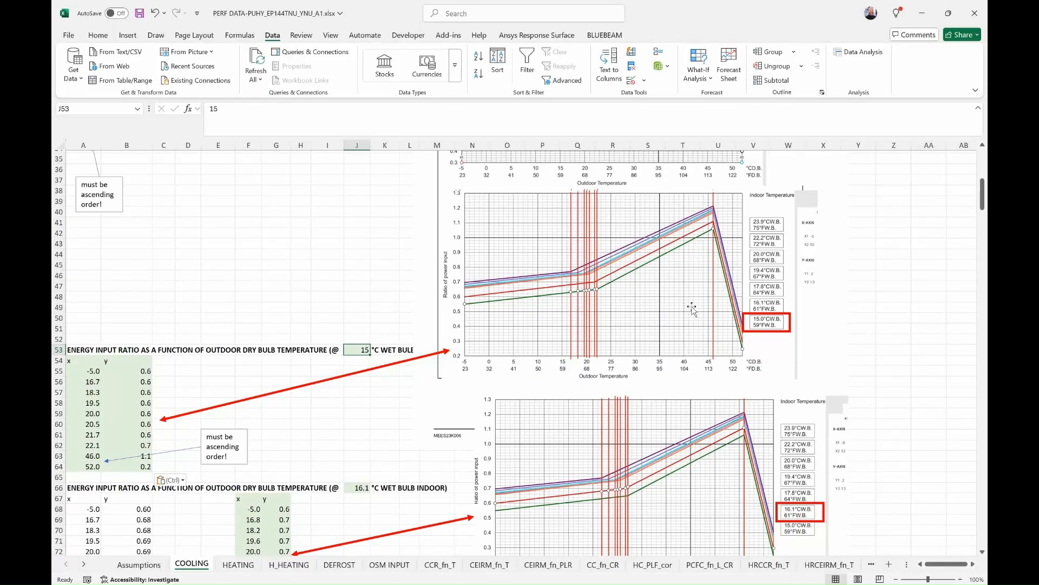
- Capture the marked power input chart with its axis settings in PlotDigitizer and paste the snip into the COOLING sheet
key(alt+Tab)
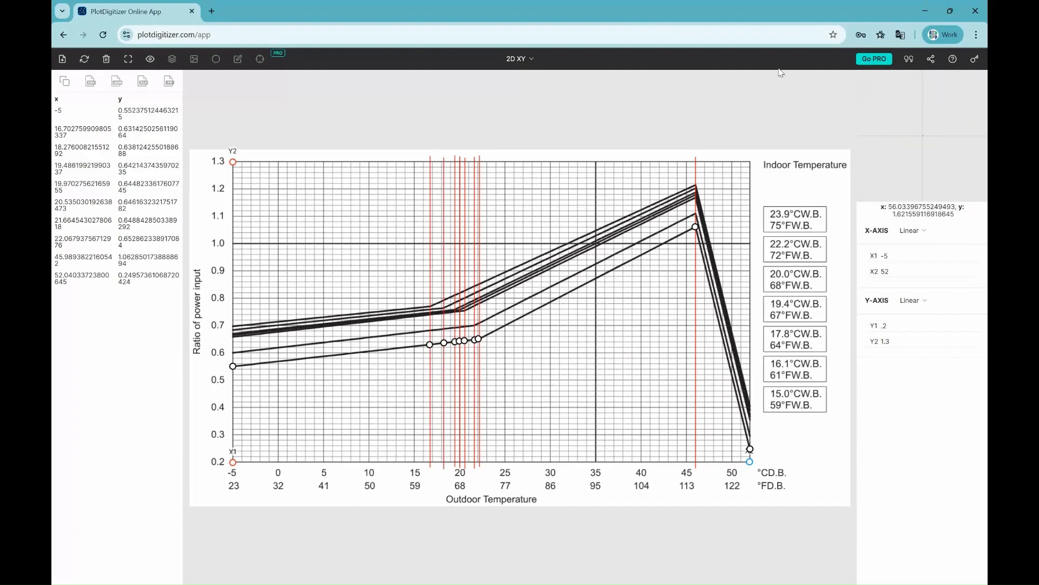
key(super+shift+s)
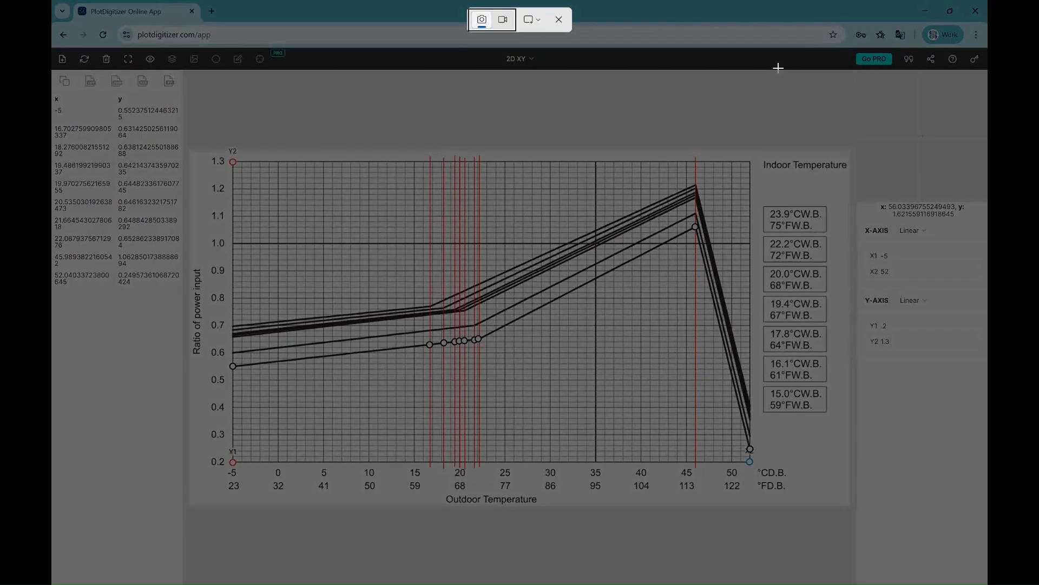
drag(187, 148, 973, 508)
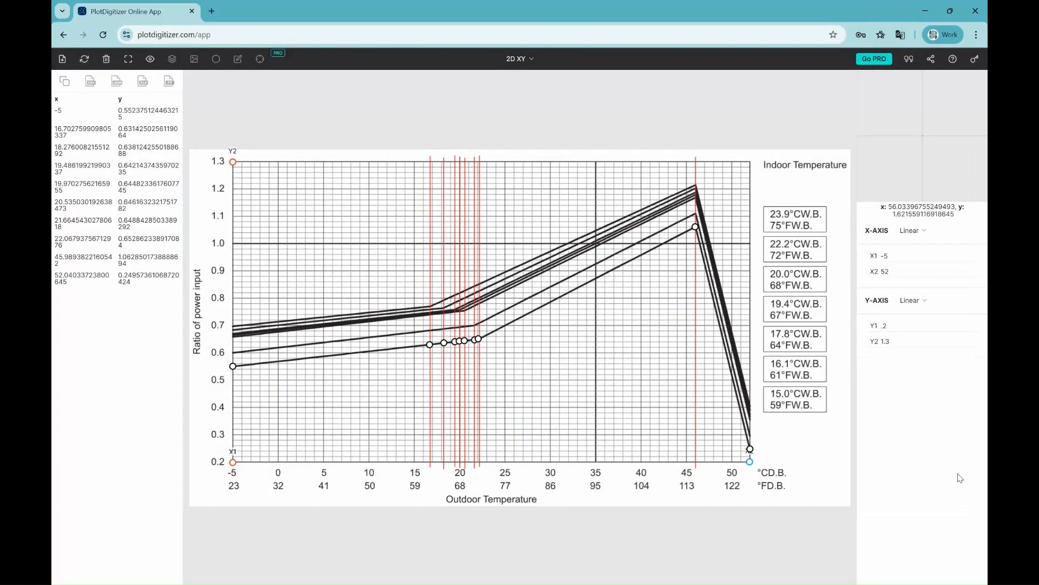
key(alt+Tab)
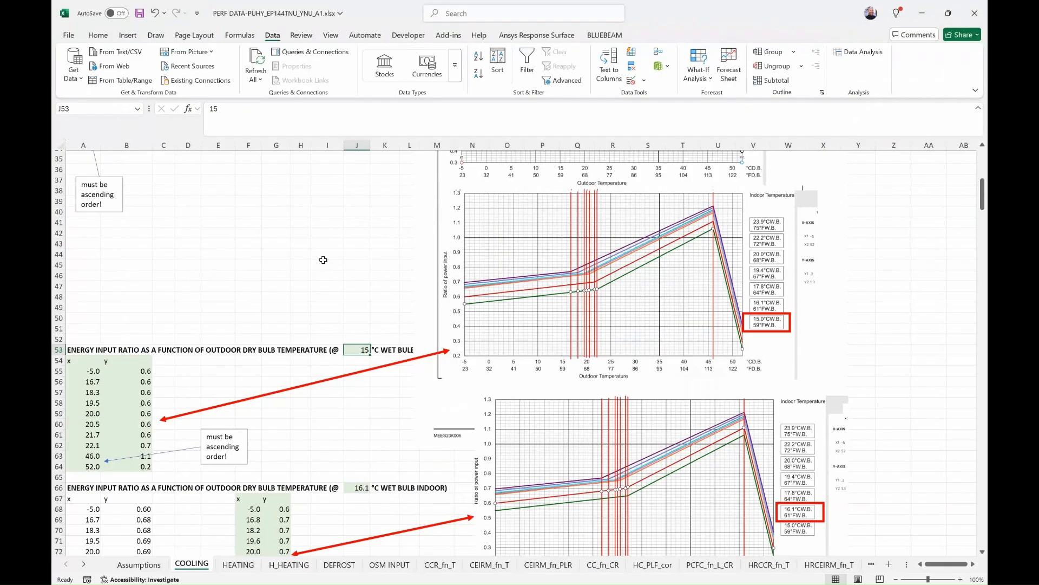
click(323, 258)
key(ctrl+v)
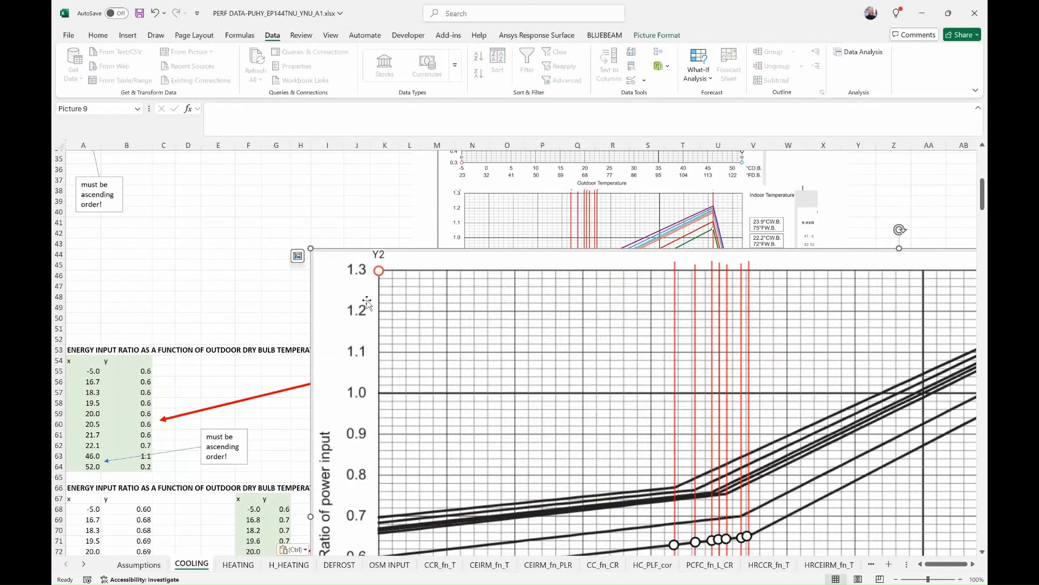
- Shrink the pasted chart picture and align it over the existing 15 °C wet bulb power input chart
drag(311, 249, 831, 509)
drag(898, 527, 489, 221)
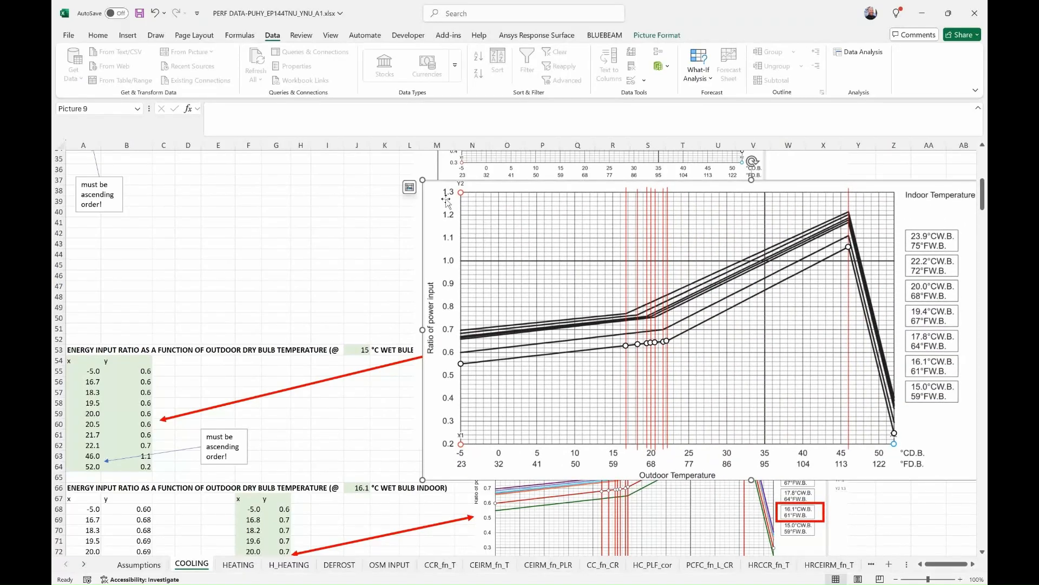
drag(425, 182, 578, 251)
drag(747, 357, 603, 291)
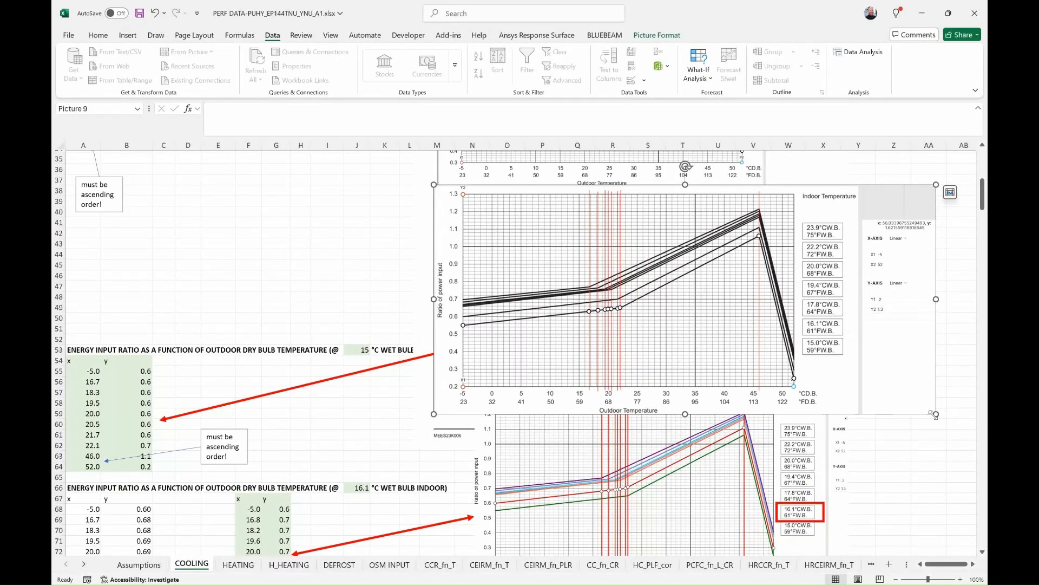
drag(936, 414, 863, 368)
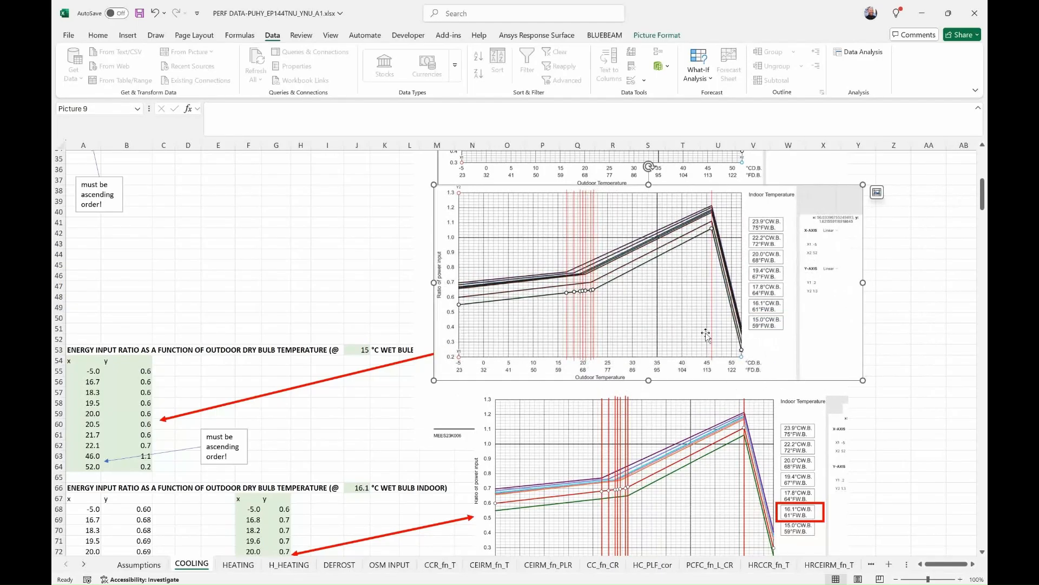
drag(498, 251, 504, 242)
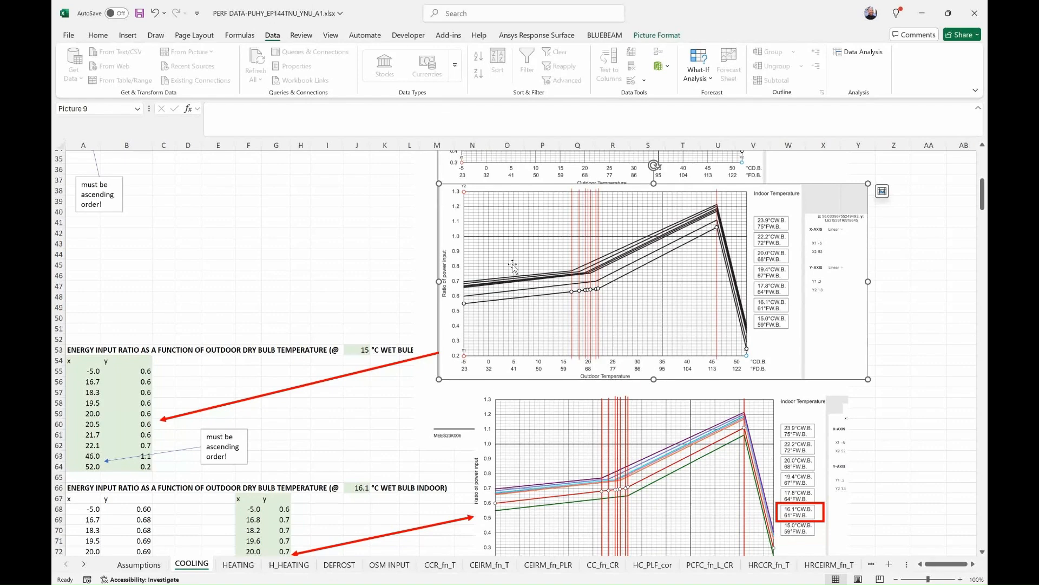
- Send the new chart picture to the back and remove the old coloured 15 °C wet bulb chart picture
right_click(513, 263)
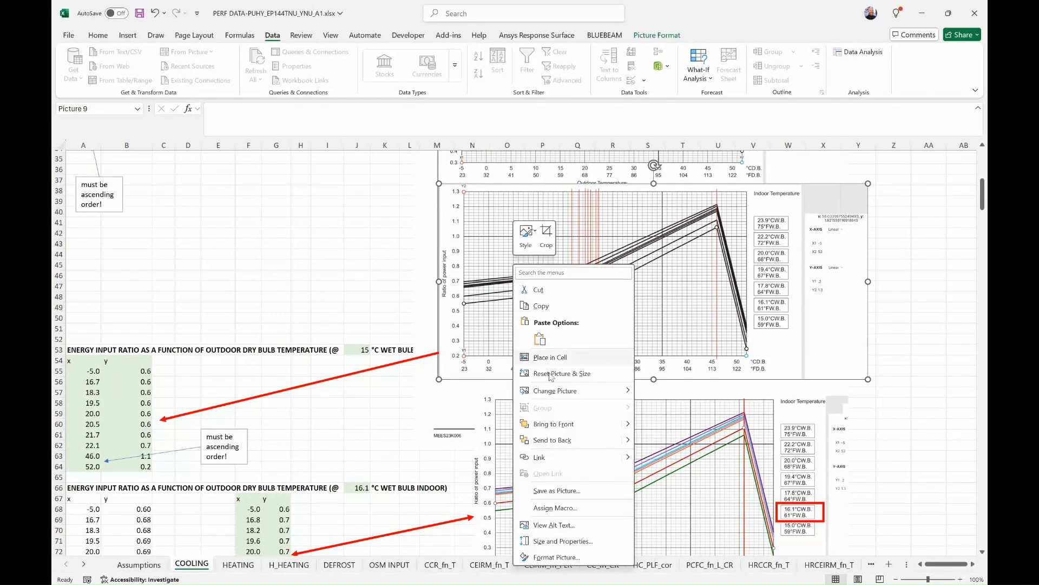
click(563, 440)
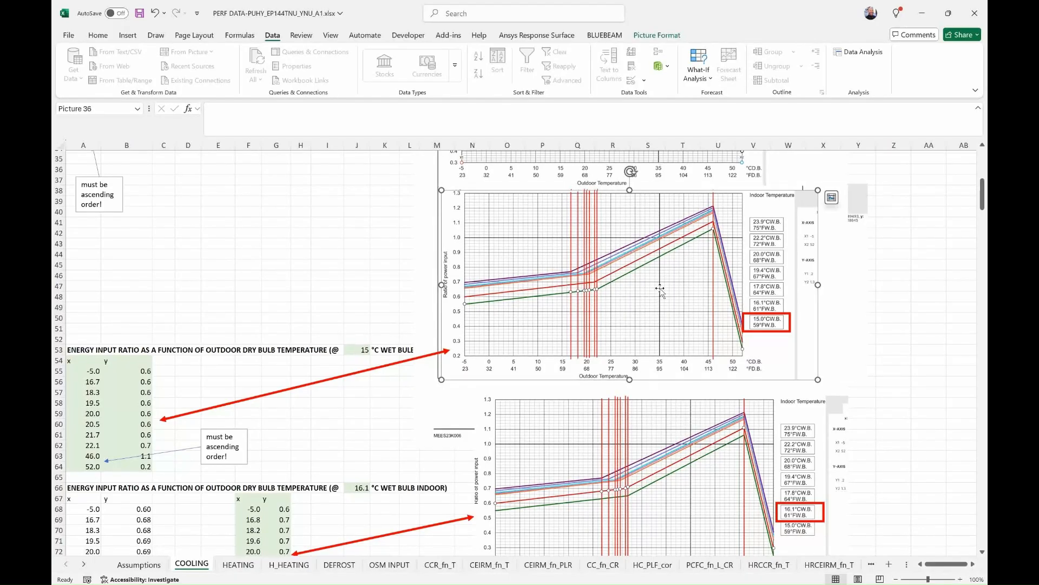
key(Escape)
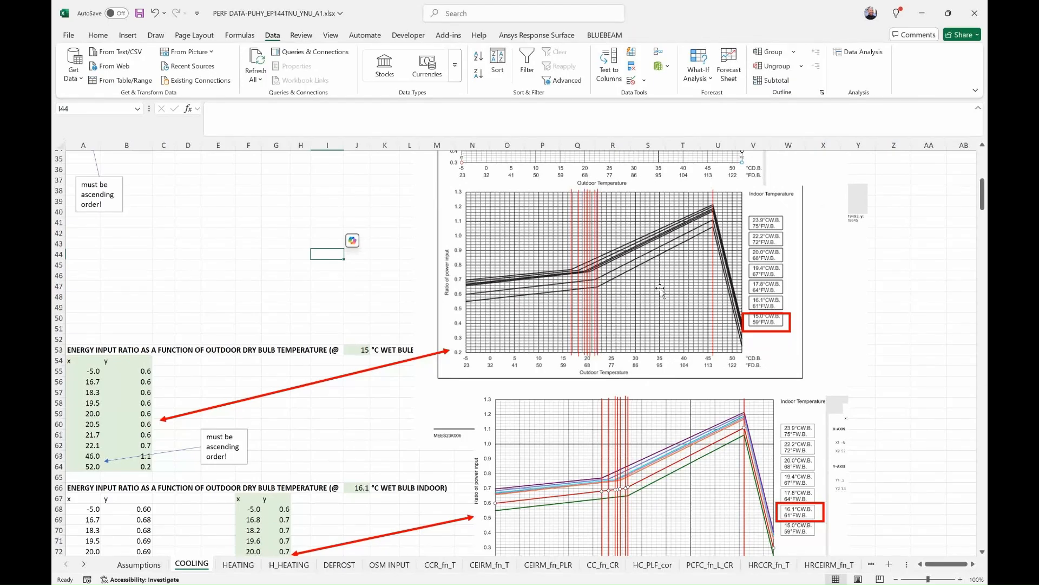
- Try bringing the new 15 °C wet bulb chart picture to the front, and undo the change
click(661, 291)
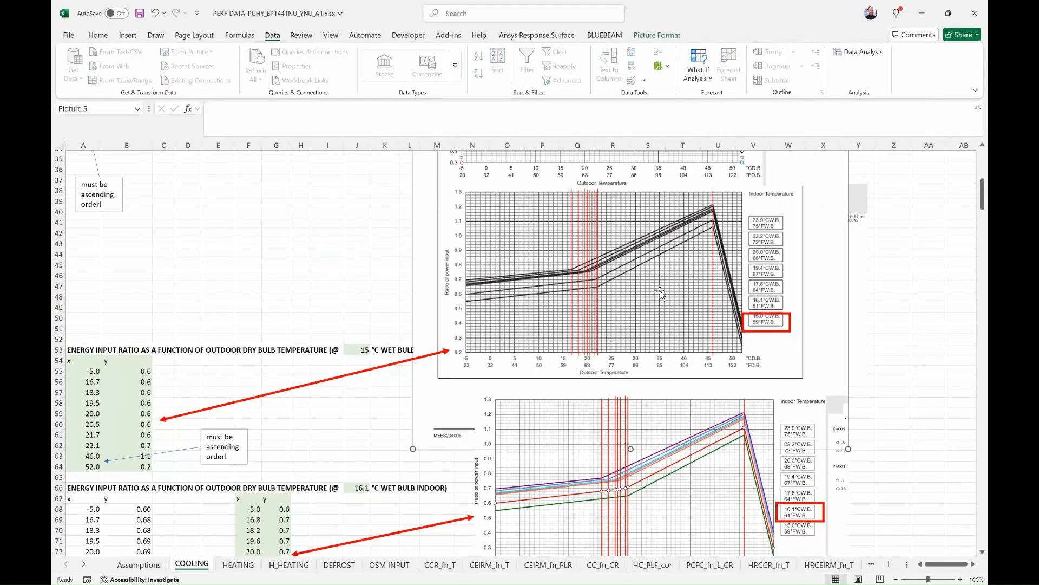
click(862, 297)
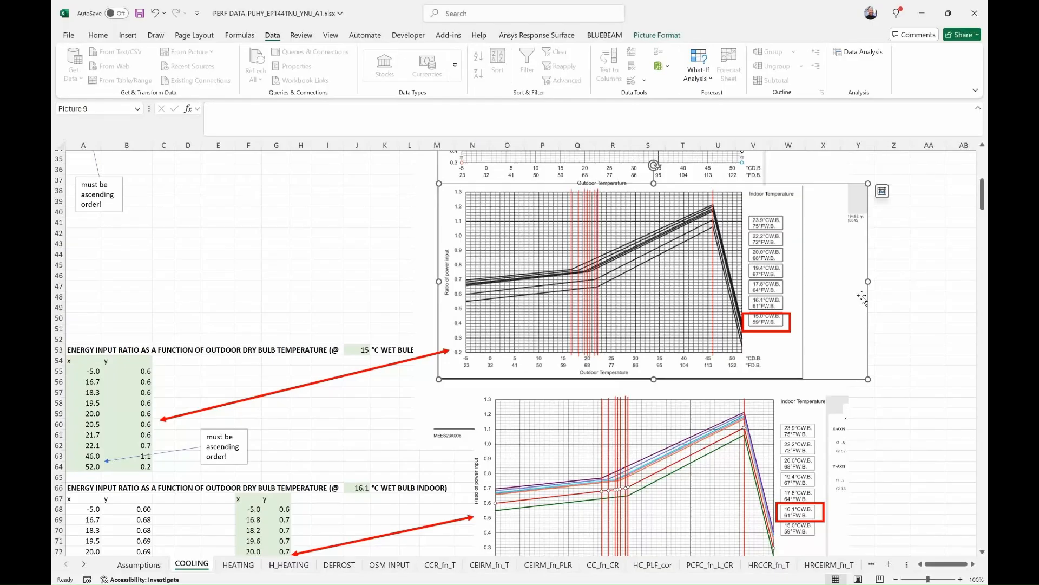
right_click(862, 295)
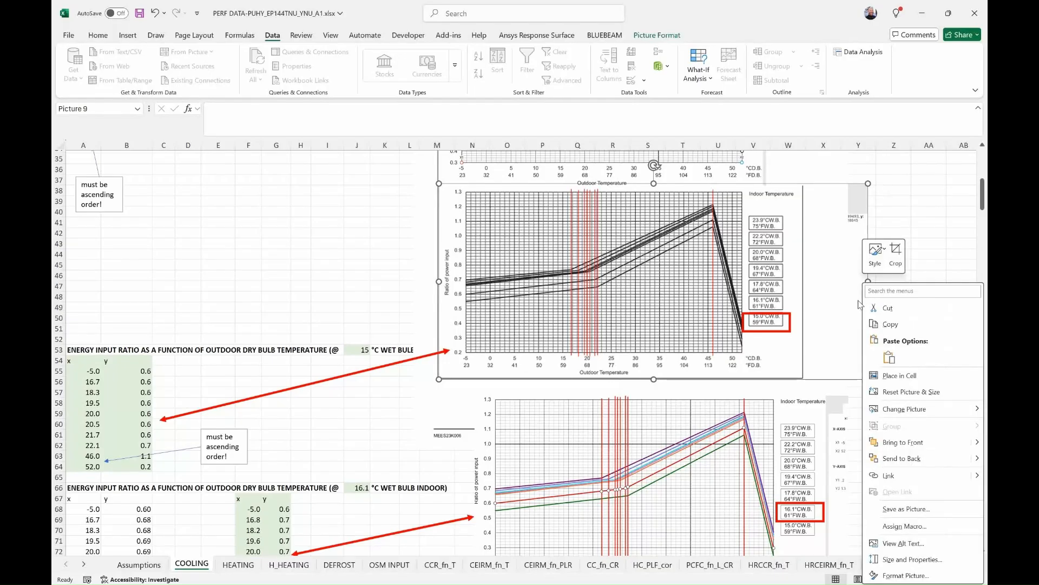
click(918, 444)
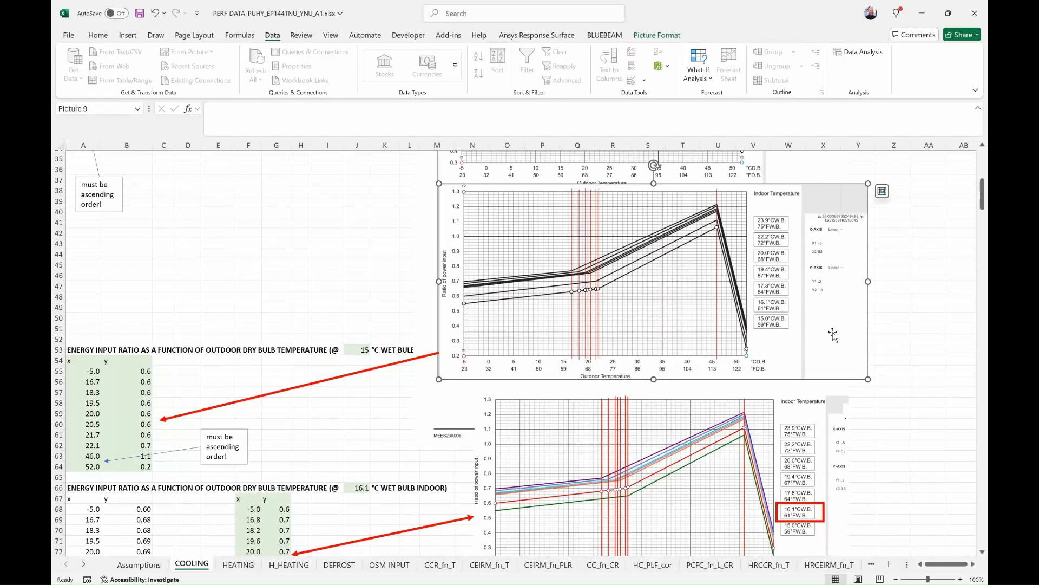
key(ctrl+z)
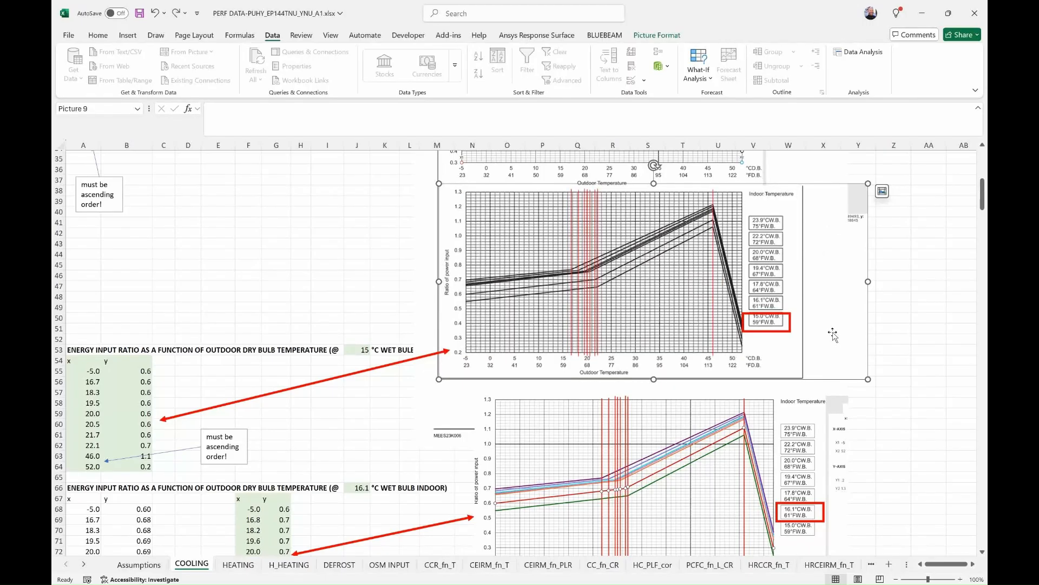
- Bring the red rectangle around the 15.0 °C W.B. label to the front and move it aside to the empty cells around Z50
click(782, 332)
right_click(782, 334)
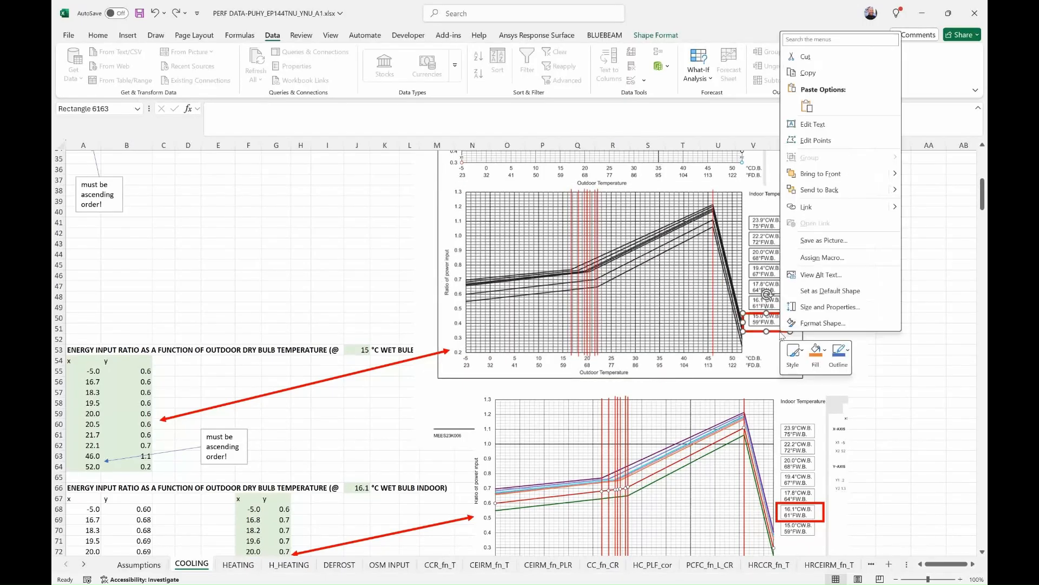
click(846, 176)
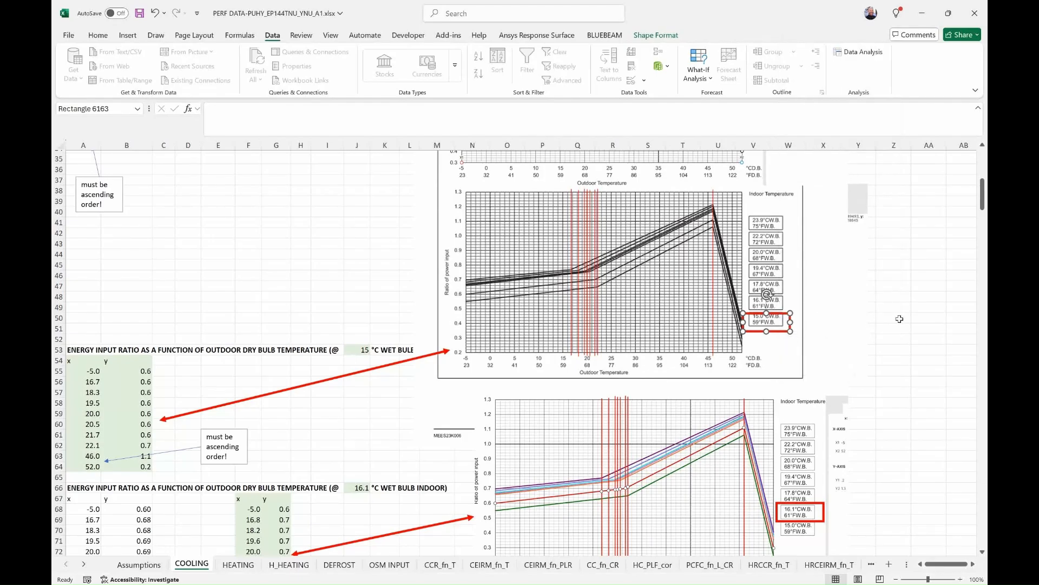
drag(778, 330, 917, 325)
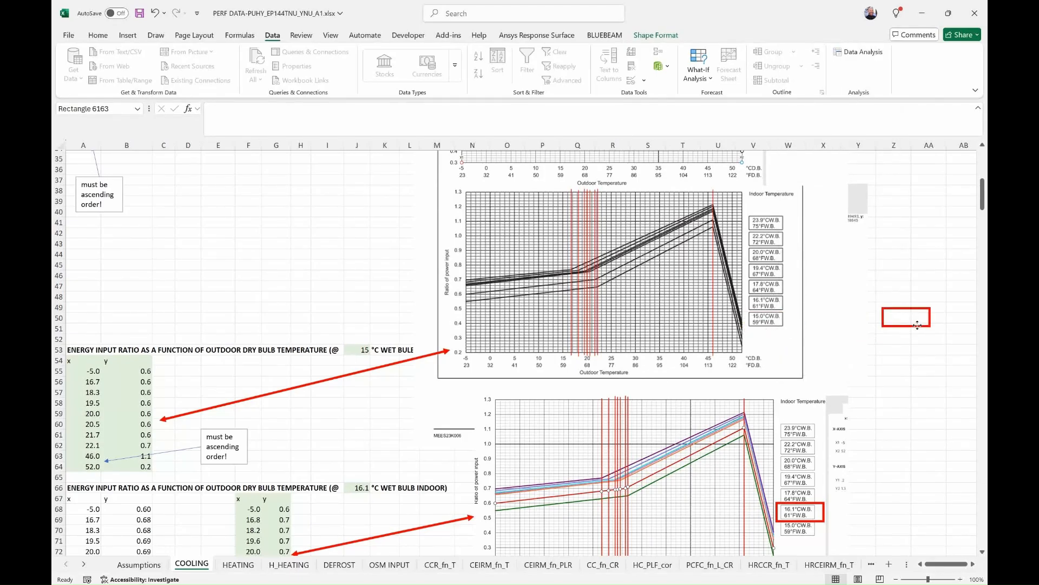
- Bring the power input chart picture beside the 15 °C wet bulb table to the front
click(855, 281)
right_click(855, 281)
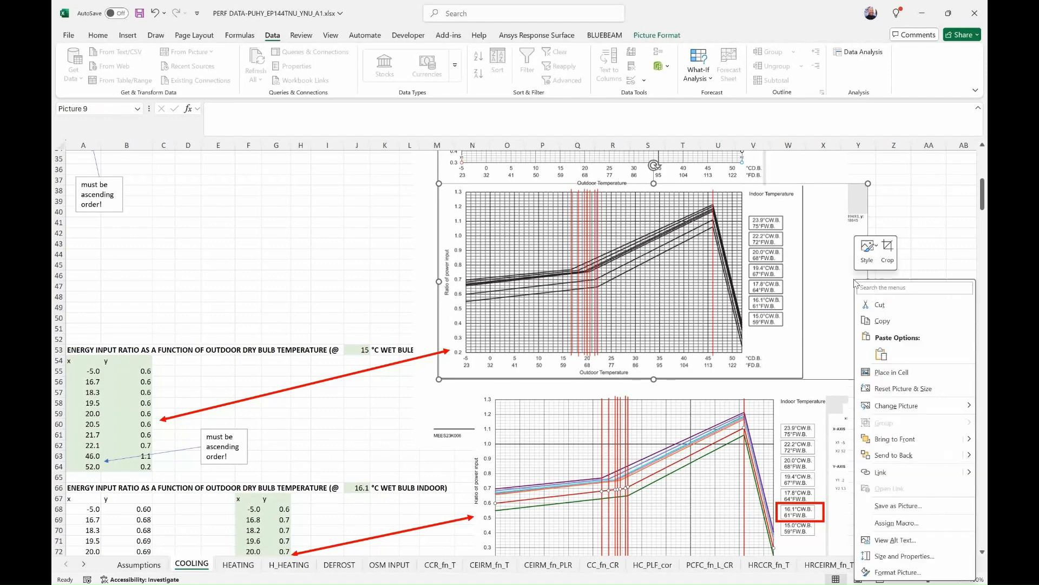
click(895, 439)
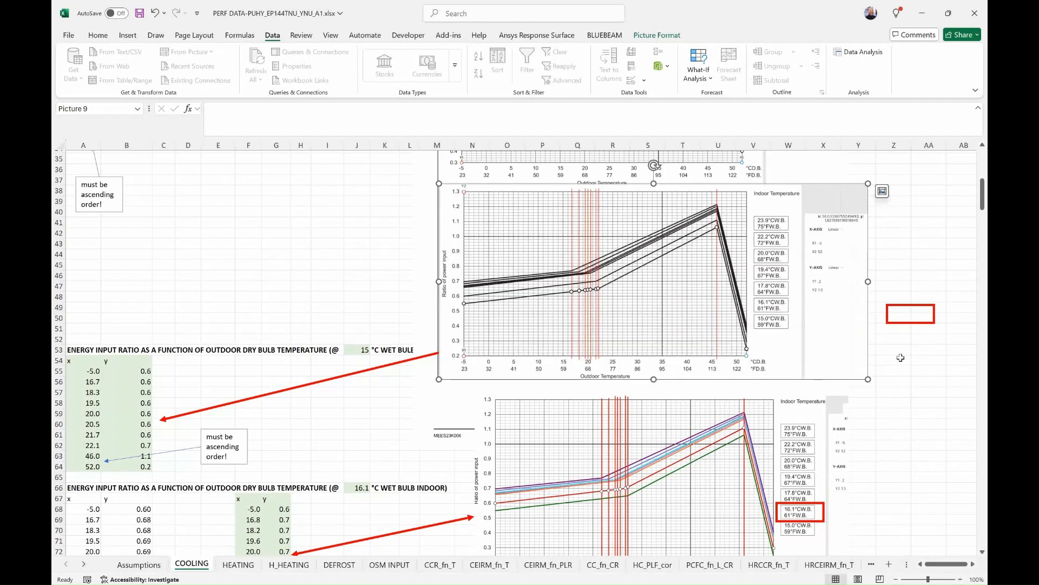
- Cut and repaste the loose red rectangle, then place it around the 15.0°CW.B. label of the first power input chart
click(911, 324)
key(ctrl+x)
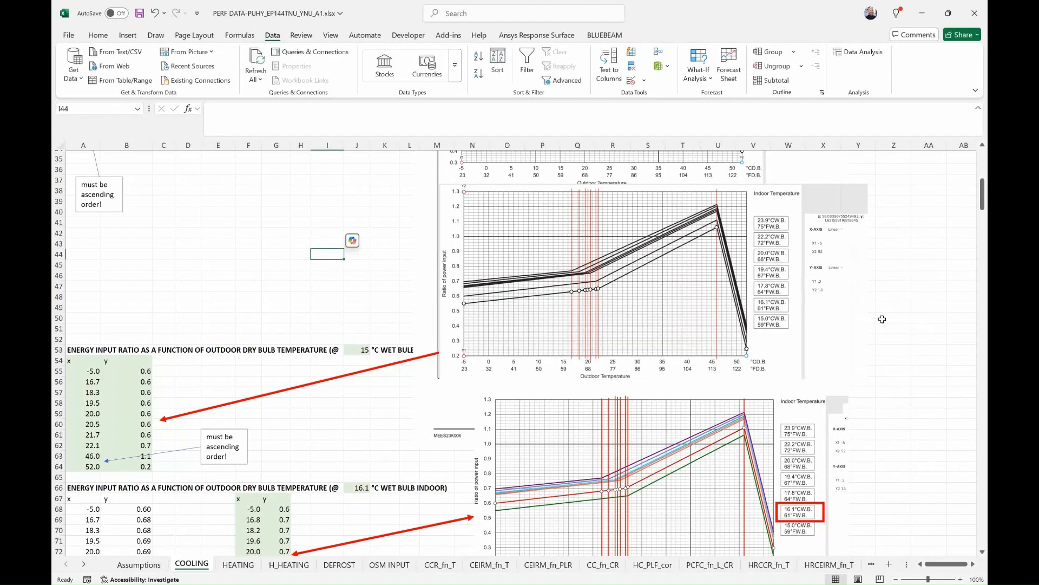
key(ctrl+v)
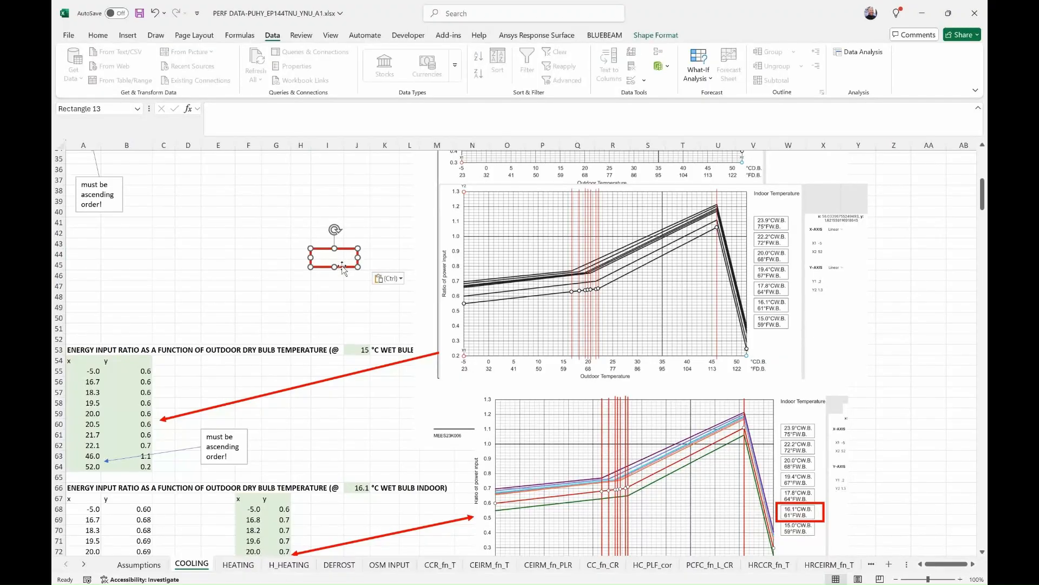
drag(343, 267, 782, 331)
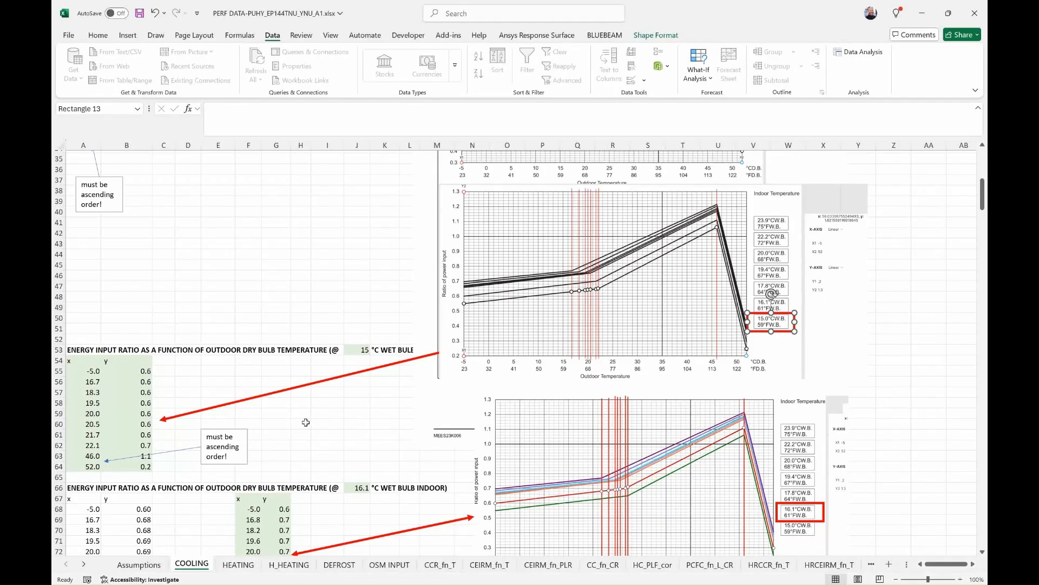
click(288, 414)
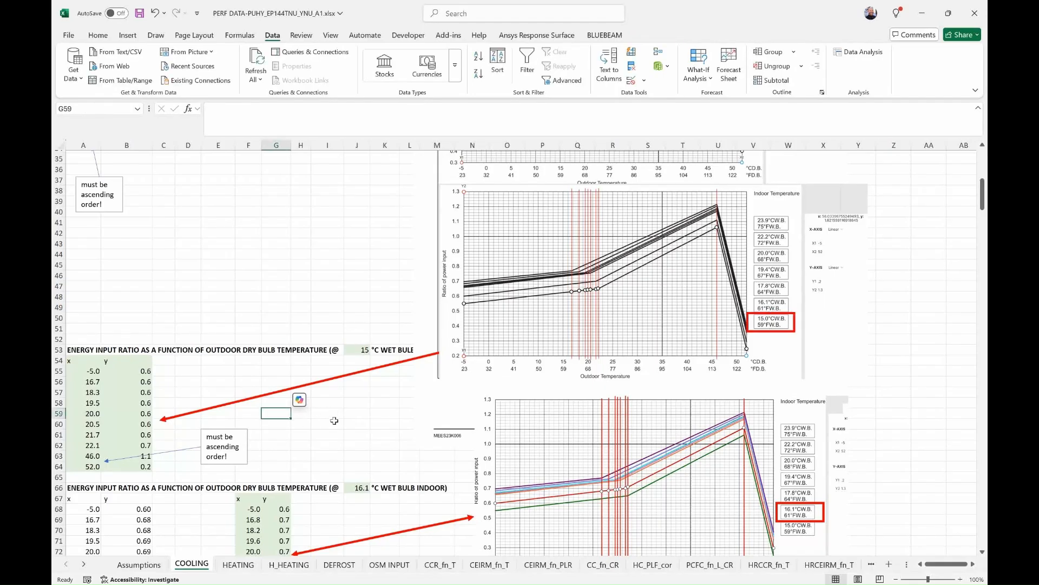
- Switch to PlotDigitizer and move all the data points from the 15.0°CW.B. curve onto the 16.1°CW.B. curve
scroll(596, 411, down, 4)
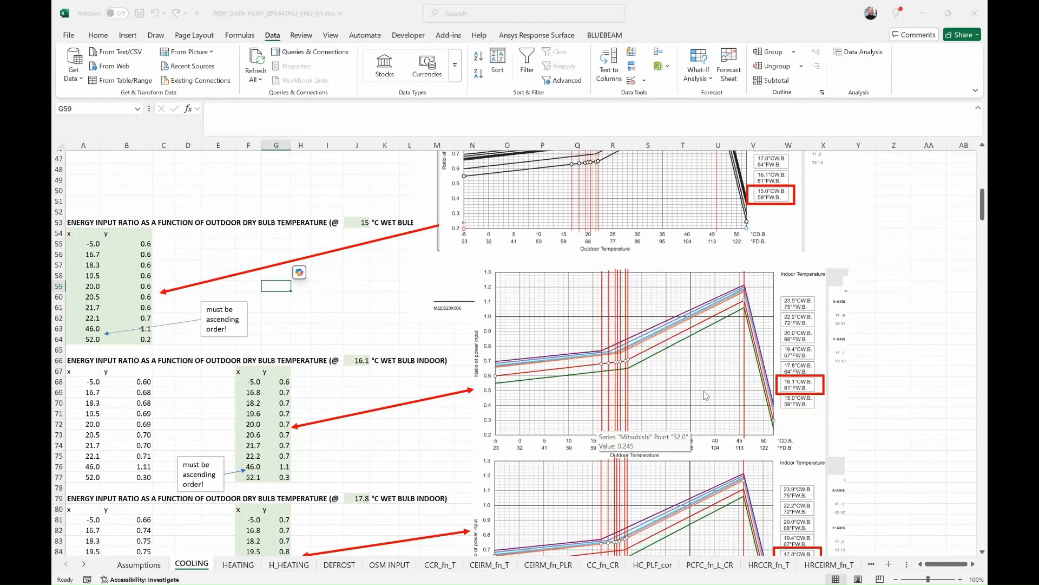
key(alt+Tab)
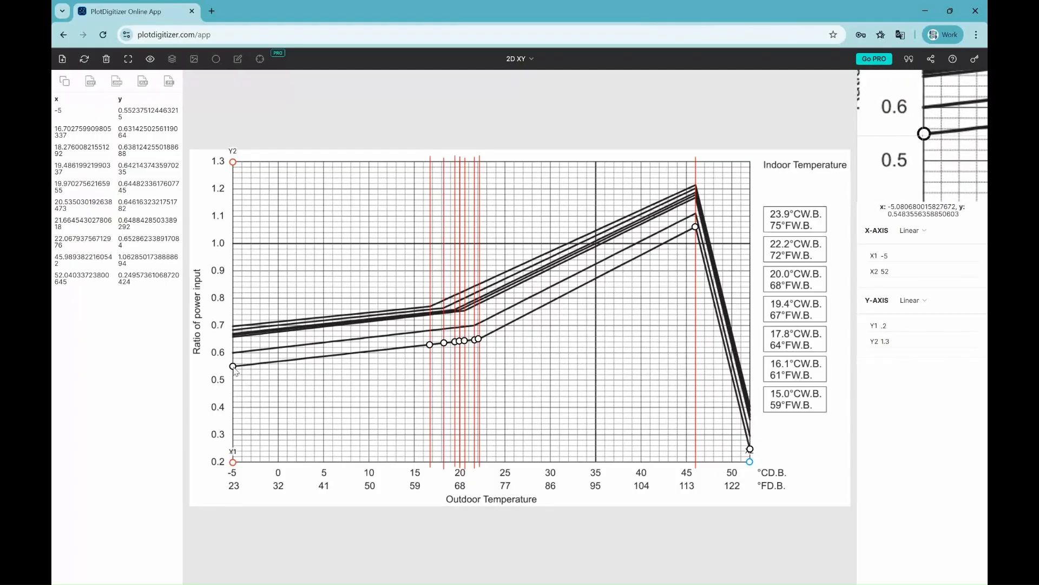
drag(233, 366, 233, 353)
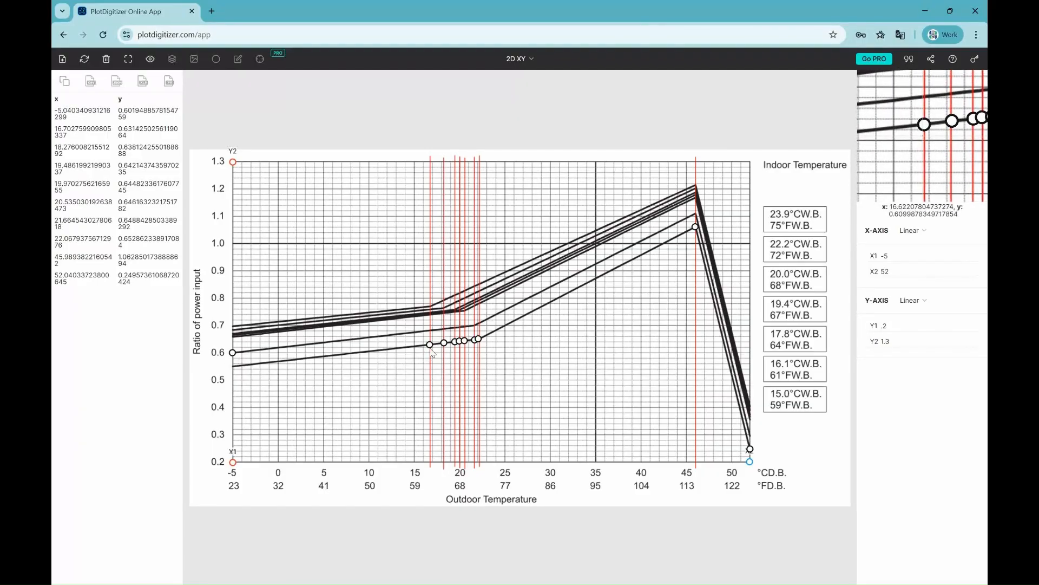
drag(431, 348, 433, 334)
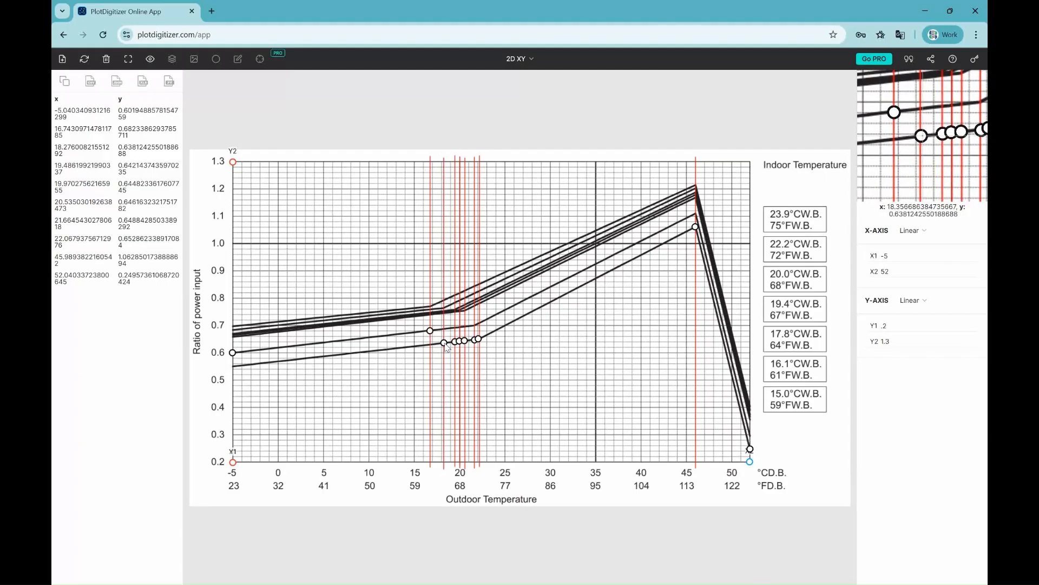
drag(445, 345, 480, 324)
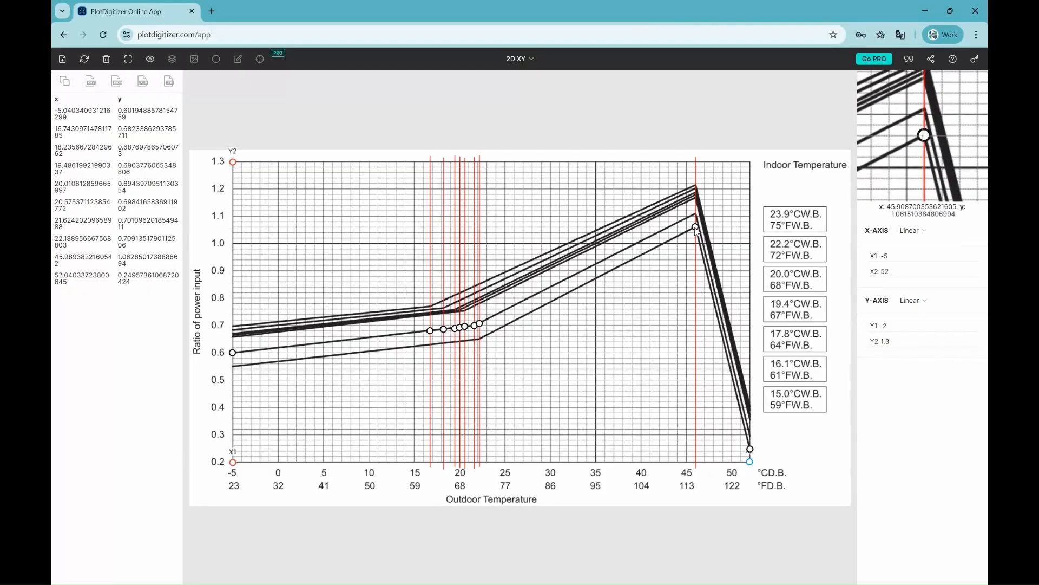
drag(695, 228, 697, 215)
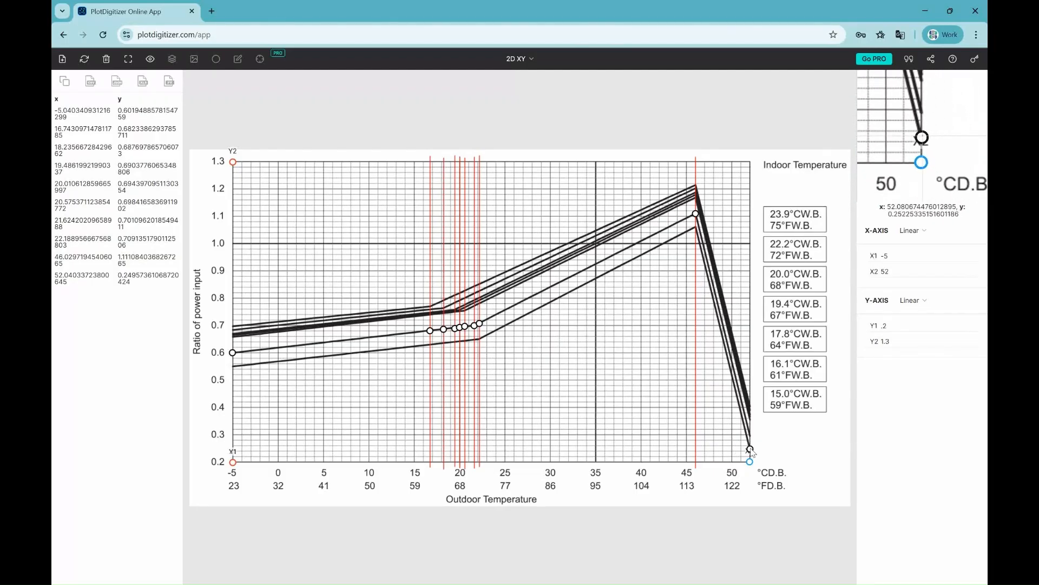
drag(751, 450, 749, 437)
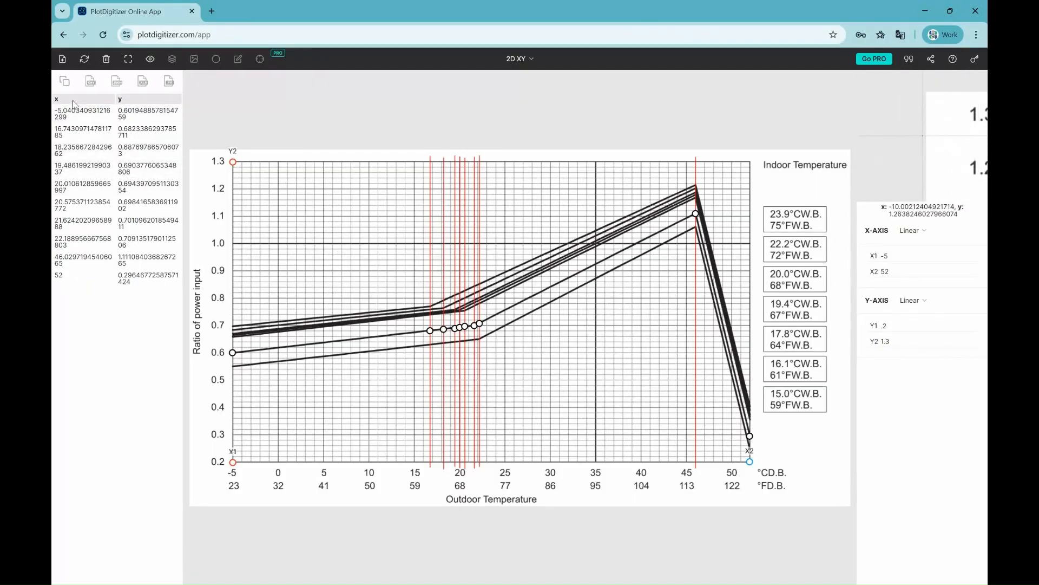
- Copy the digitized points and paste them in Excel over the 16.1 °C wet bulb x-y table starting at F67
click(65, 82)
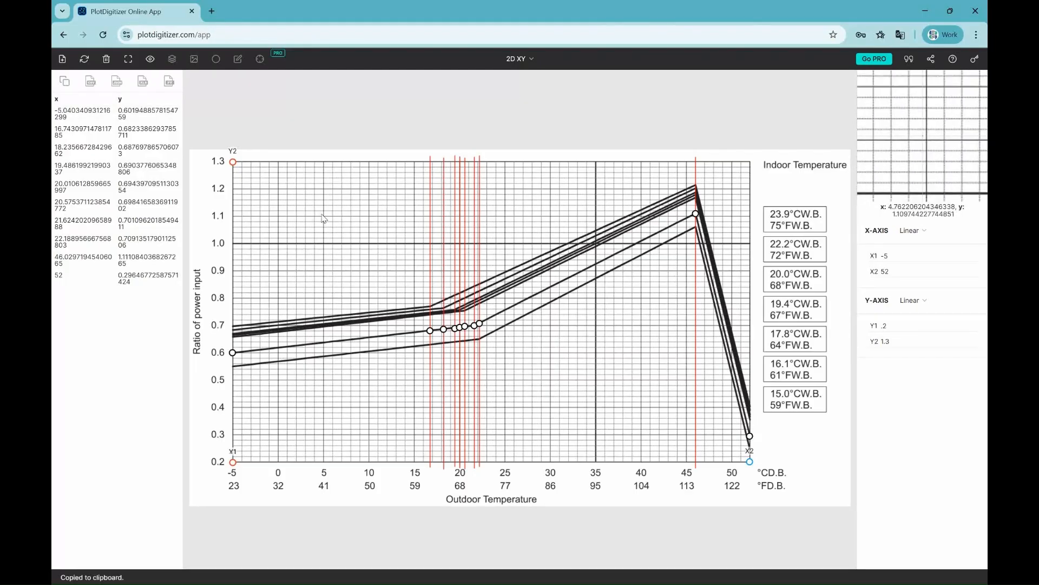
key(alt+Tab)
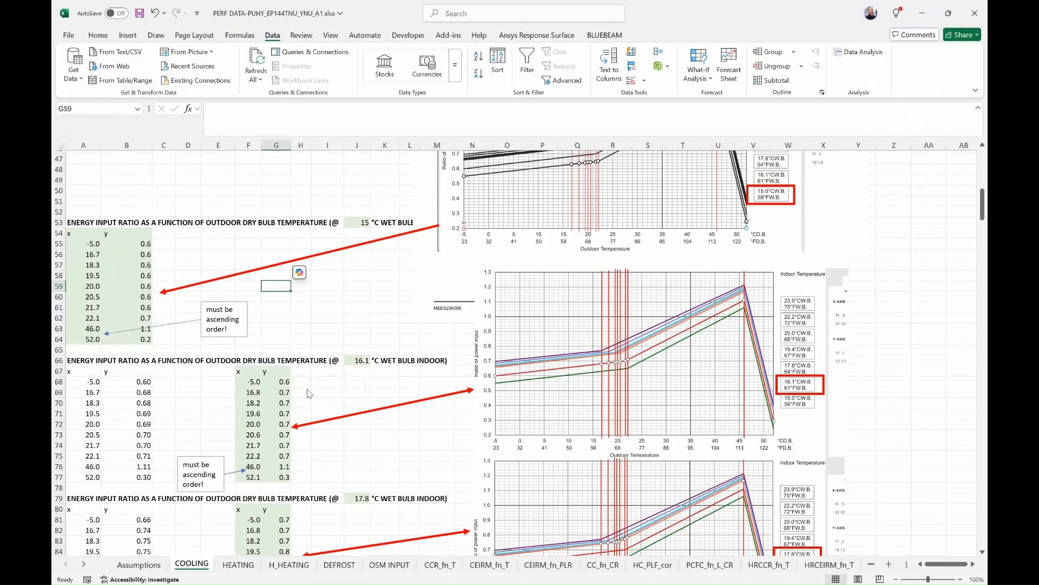
click(249, 371)
right_click(248, 372)
click(275, 292)
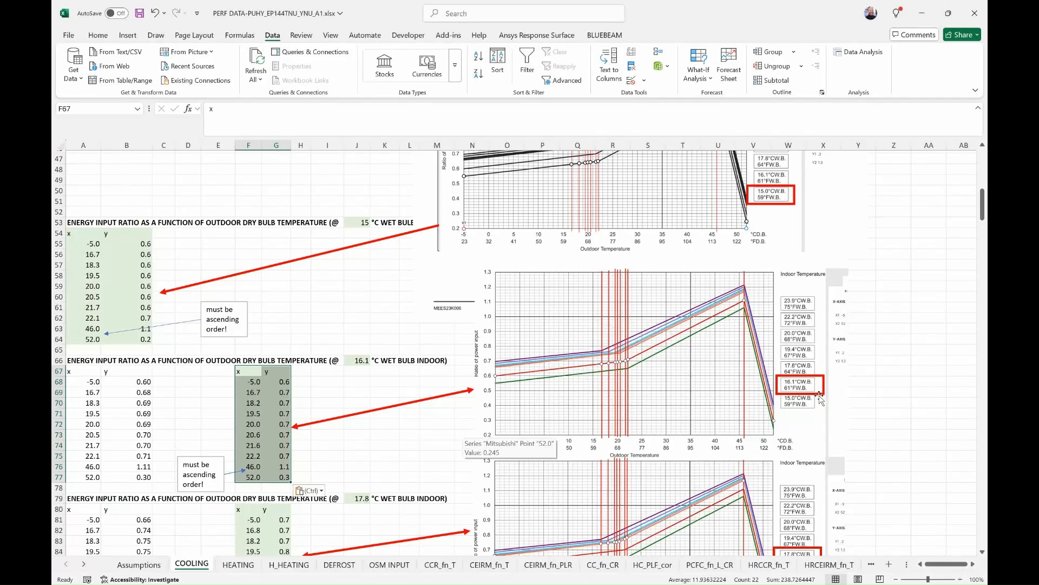
- Review the remaining wet bulb tables down to the cooling combination ratio and low part load ratio sections
scroll(415, 422, down, 4)
key(ctrl+v)
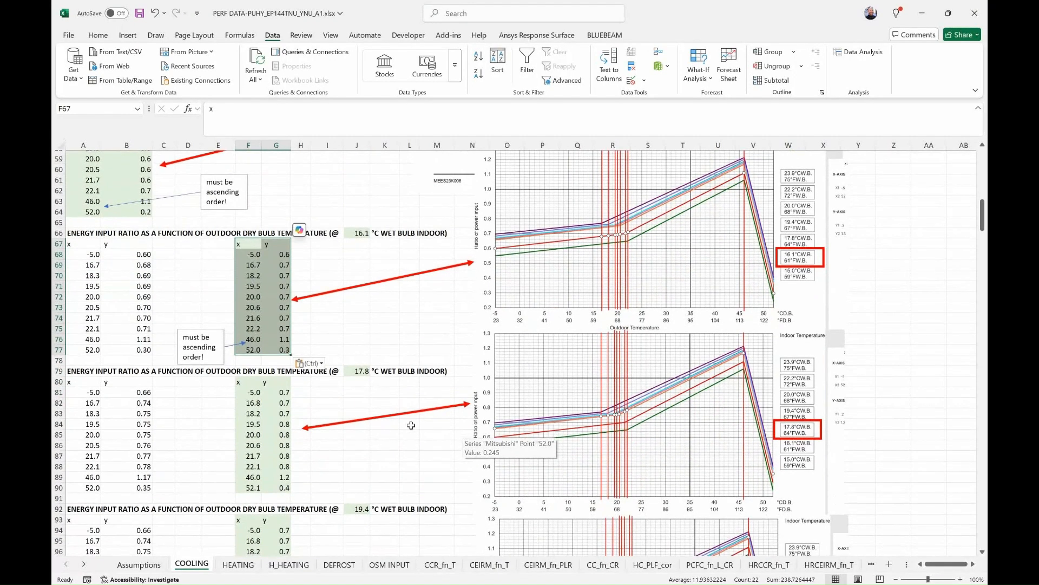
scroll(416, 422, down, 4)
scroll(419, 436, down, 19)
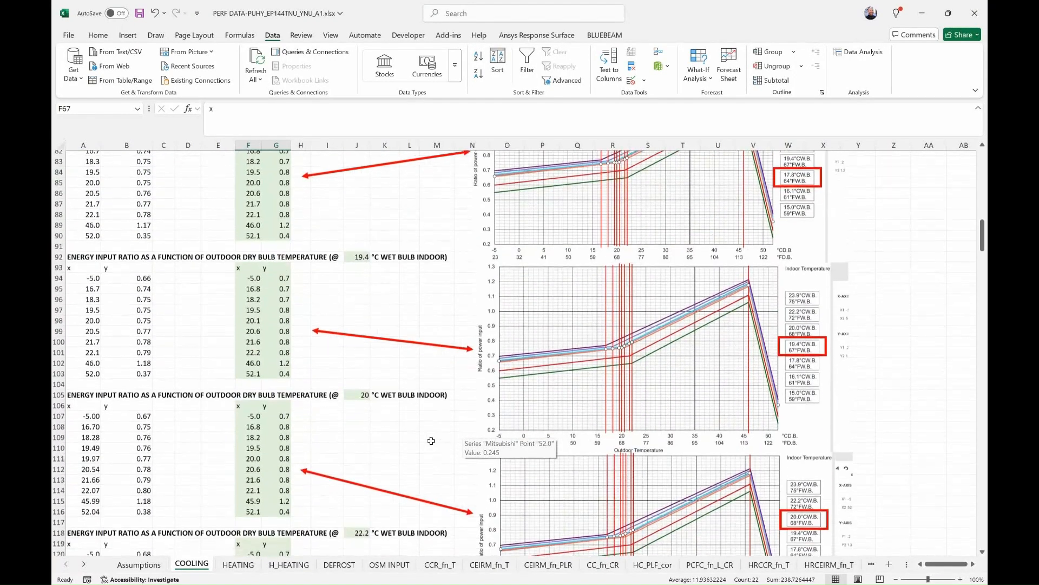
scroll(436, 449, down, 9)
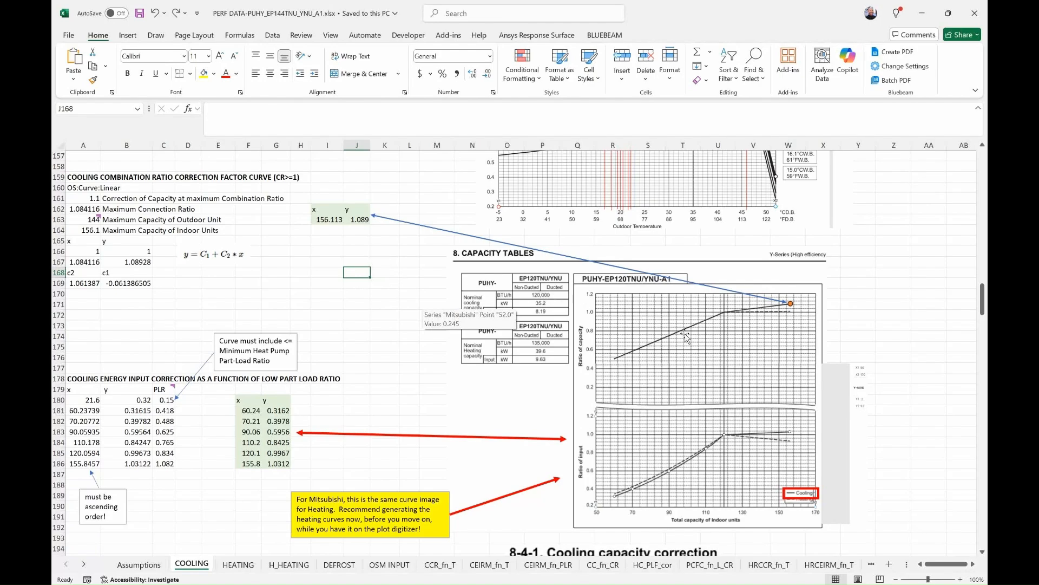
- Switch to the City Multi data book in Bluebeam Revu and look through the ep144 search results to the capacity curves on page 142
key(alt+Tab)
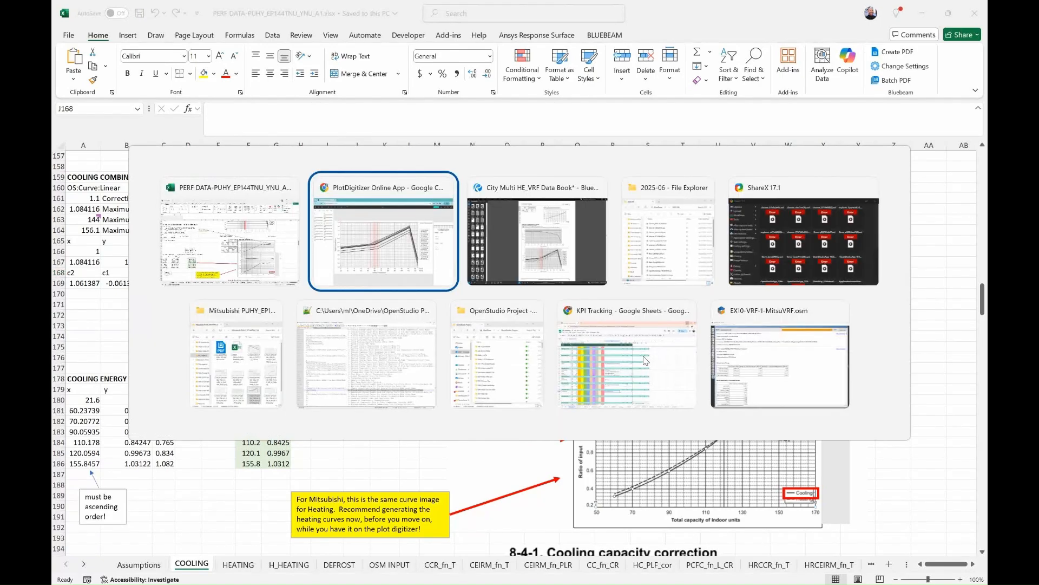
key(alt+Tab)
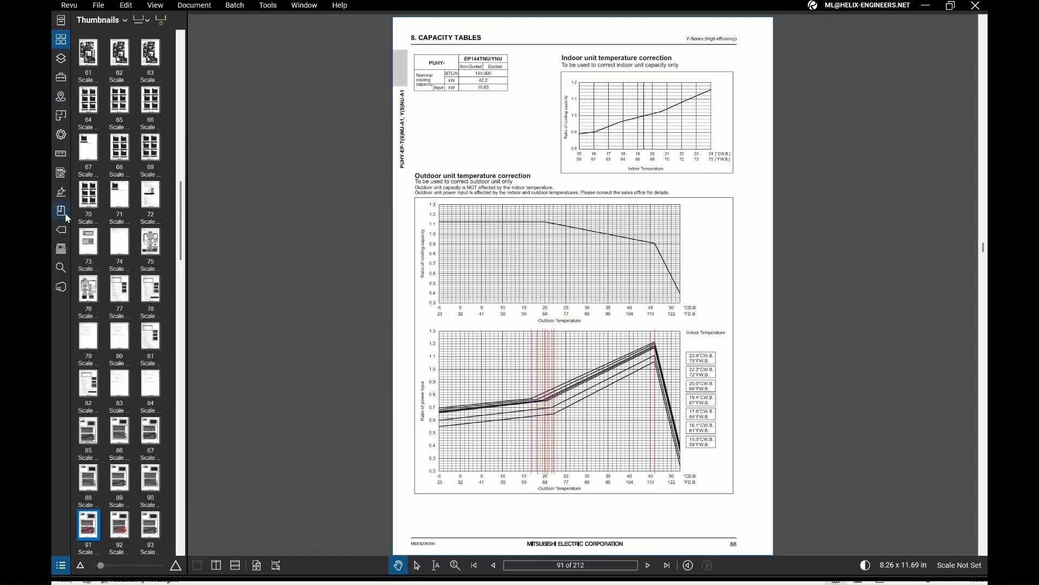
click(61, 267)
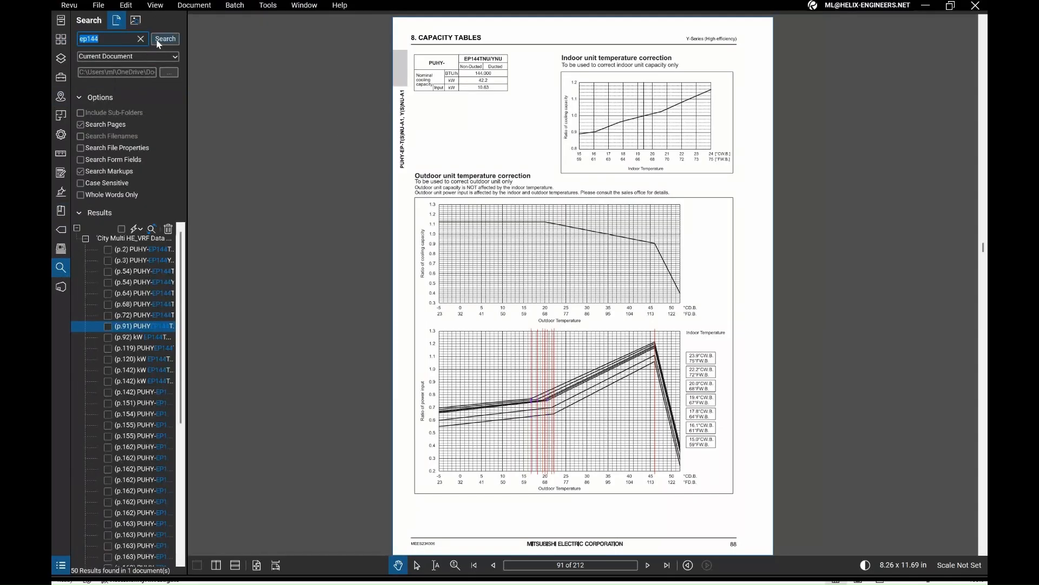
click(150, 347)
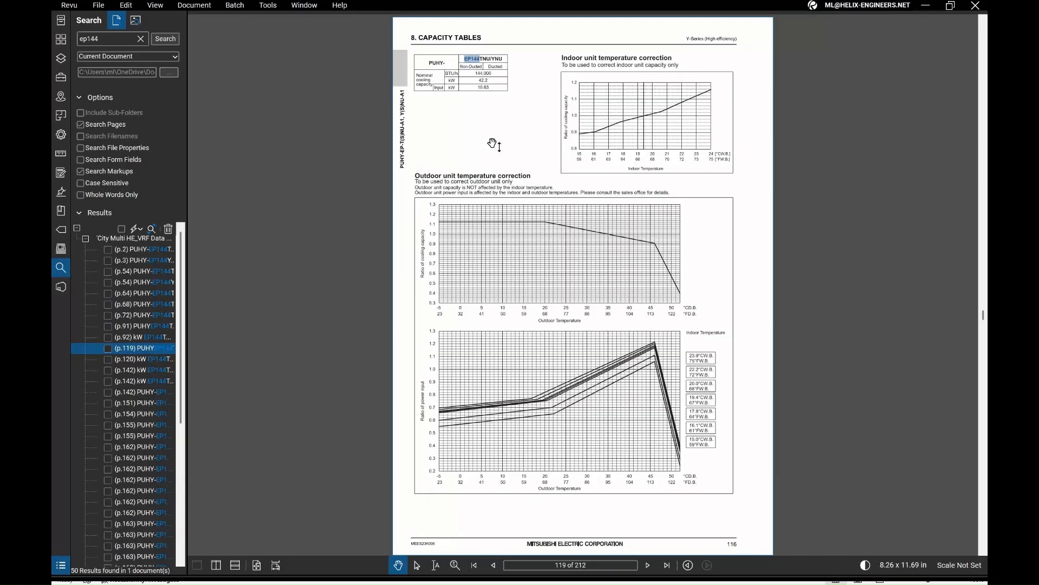
scroll(493, 145, down, 1)
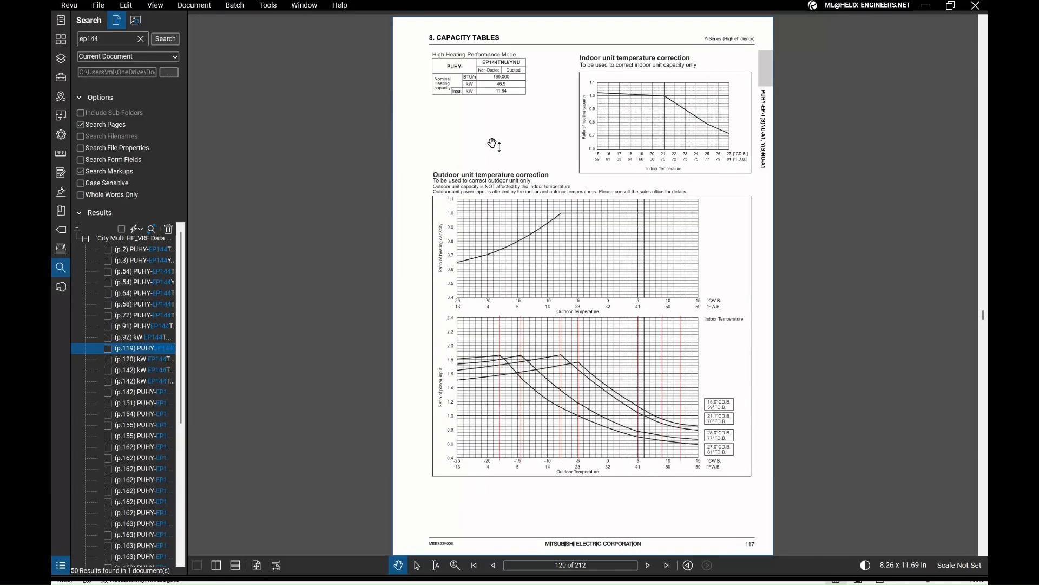
scroll(493, 145, up, 1)
scroll(494, 145, up, 1)
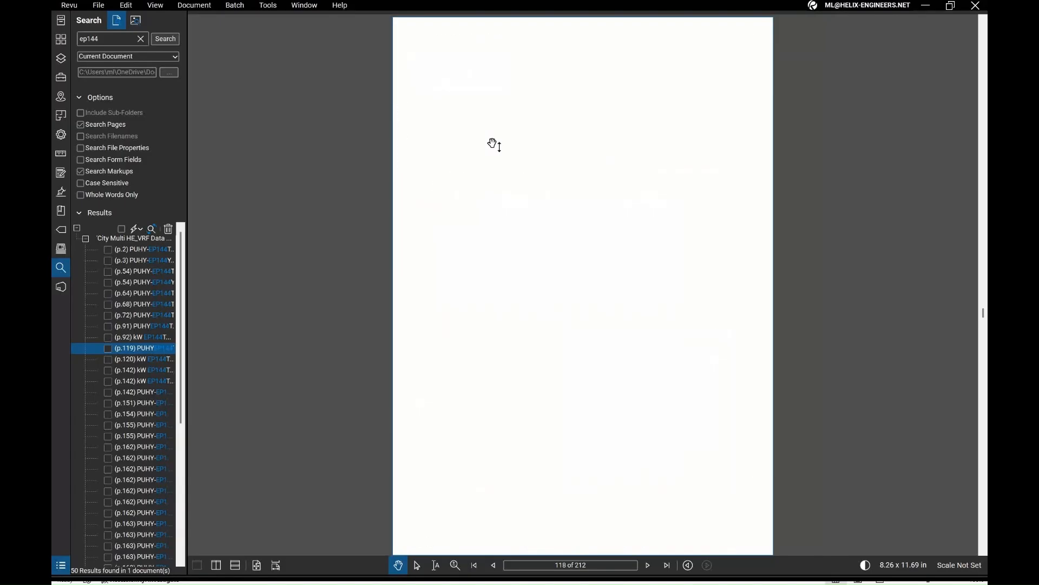
scroll(494, 145, down, 1)
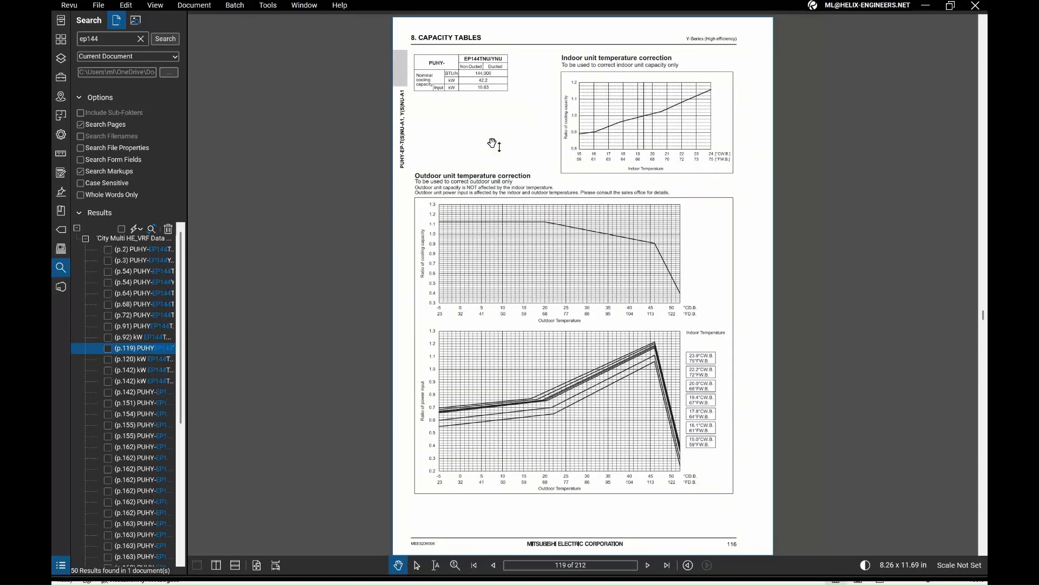
scroll(493, 145, down, 1)
click(139, 360)
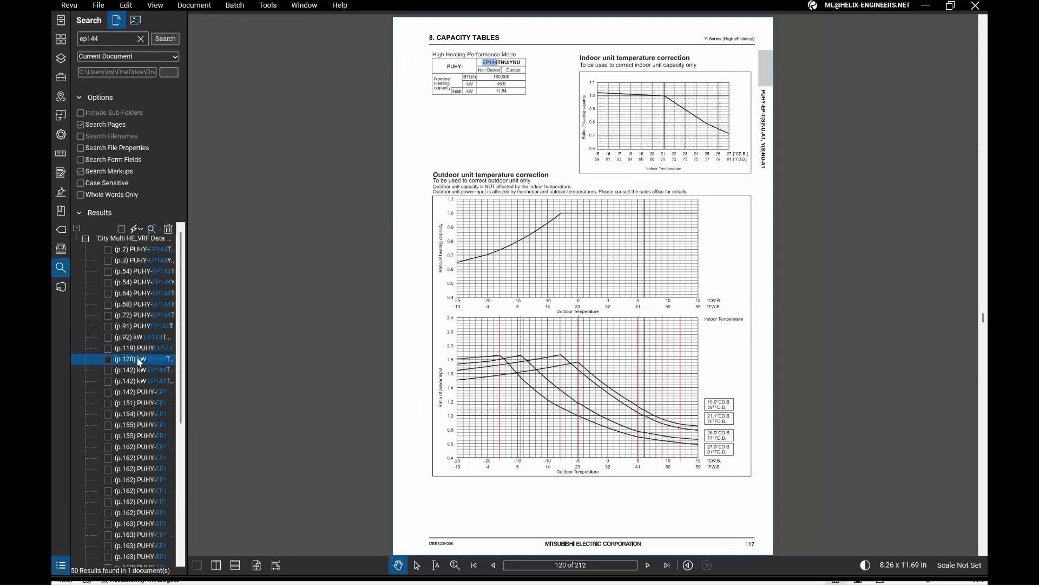
scroll(515, 121, down, 1)
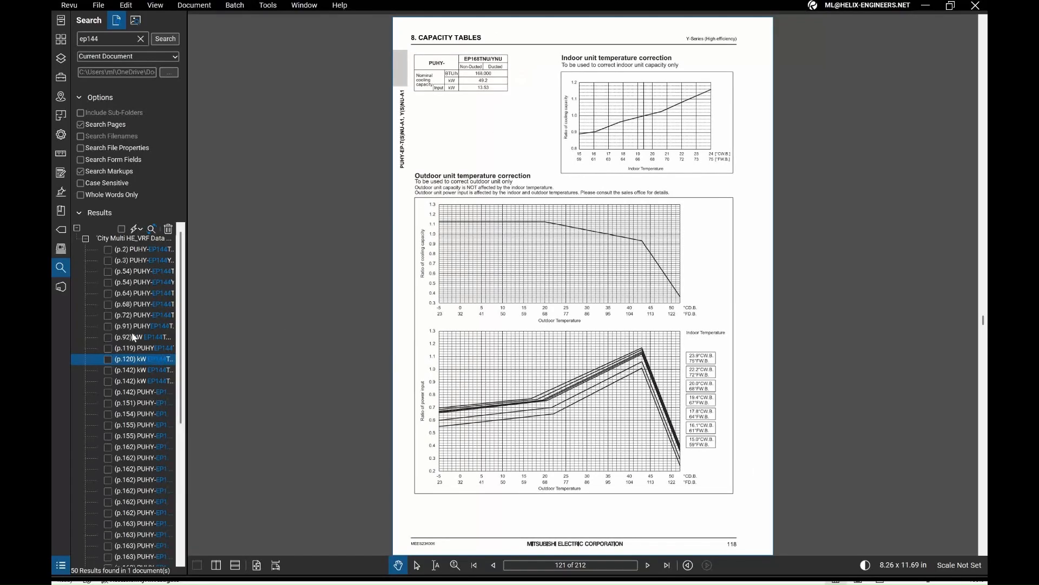
click(142, 372)
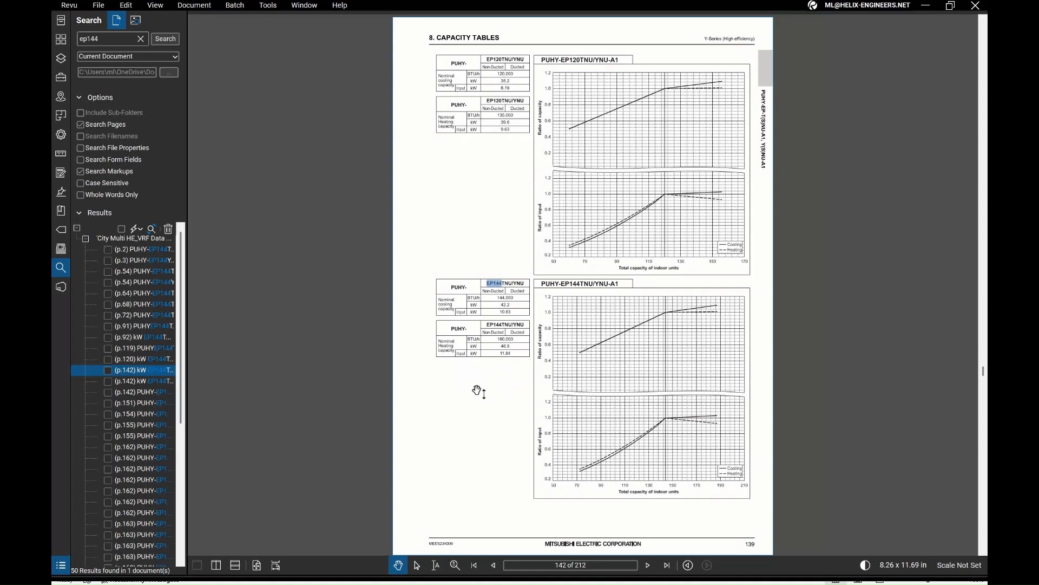
- Capture a screen snip of the PUHY-EP144TNU/YNU-A1 capacity tables and performance curves on page 142 of the data book
key(alt+Tab)
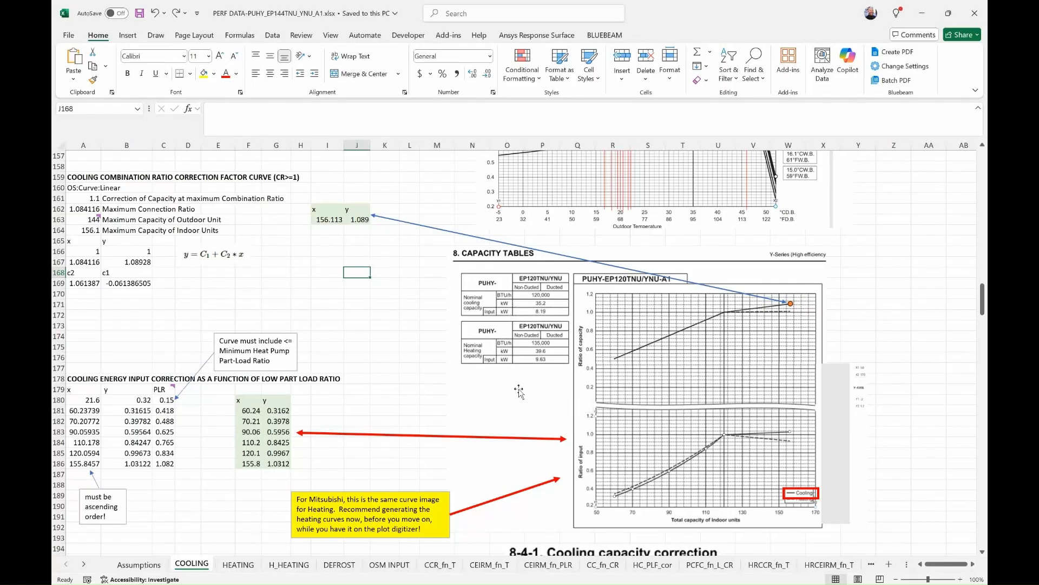
key(alt+Tab)
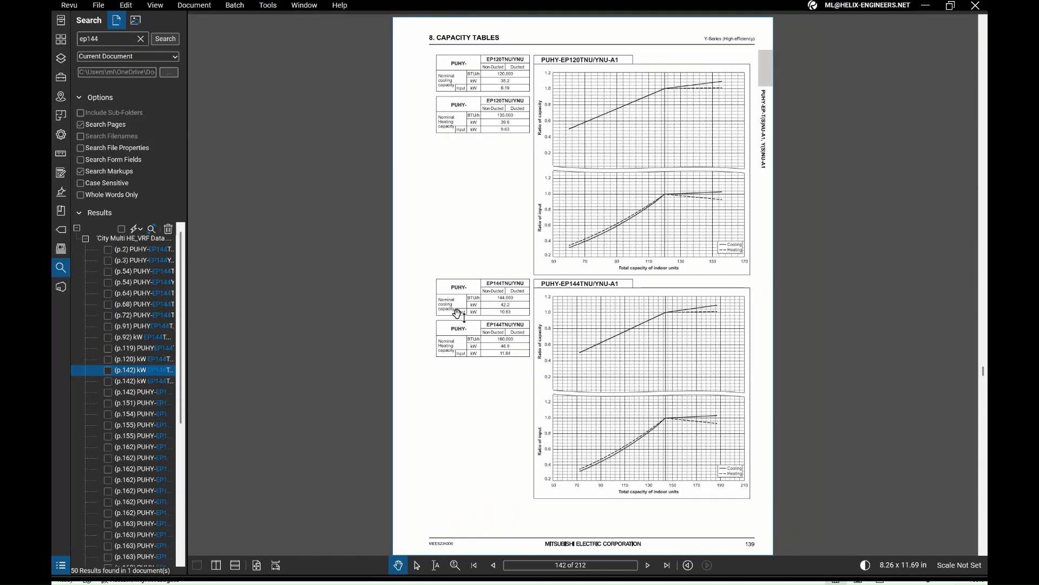
scroll(538, 410, up, 3)
scroll(543, 406, down, 3)
ctrl+scroll(563, 420, up, 1)
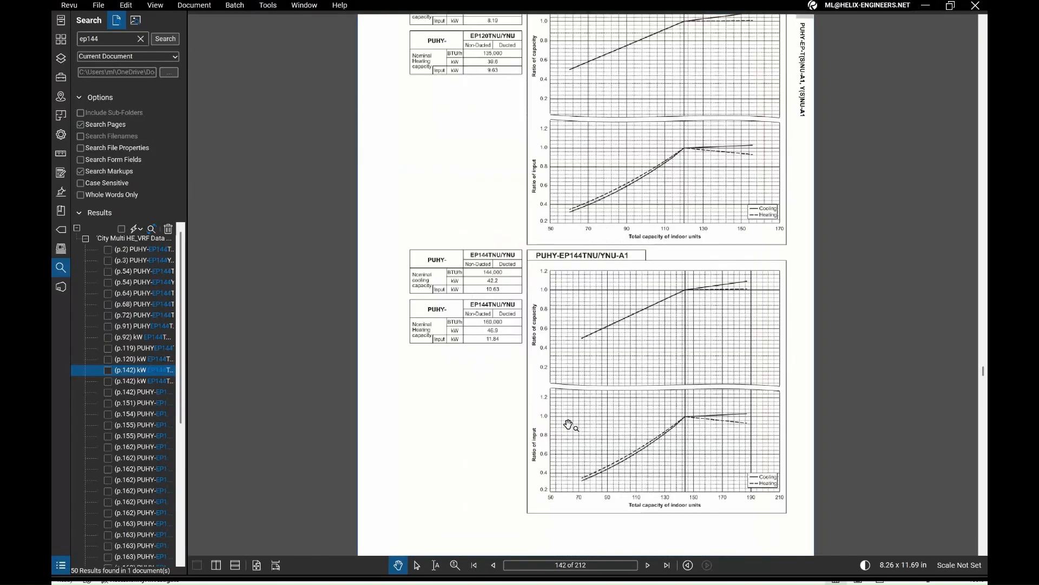
scroll(568, 425, up, 2)
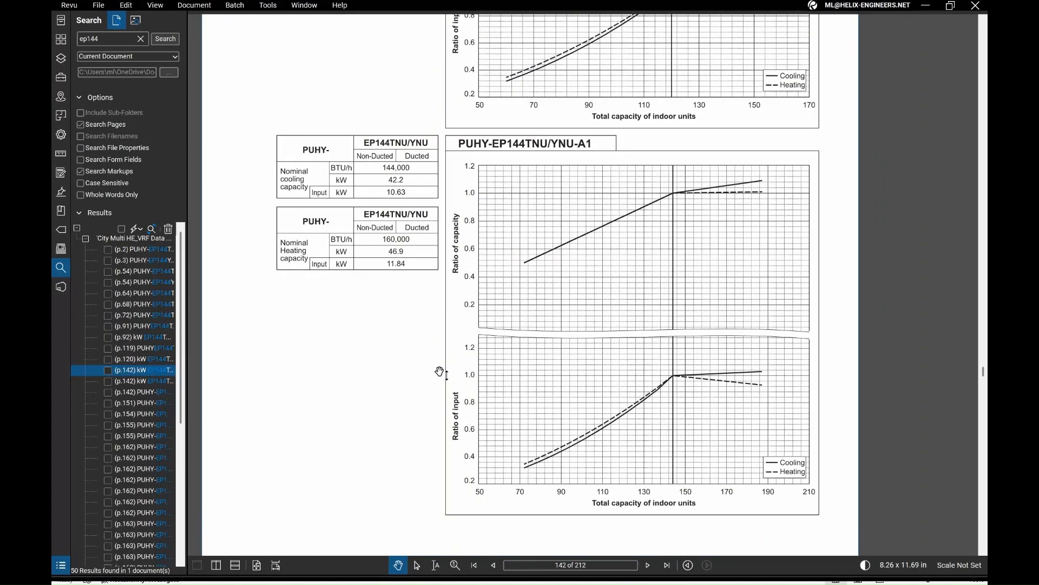
key(super+shift+s)
drag(274, 133, 838, 529)
- Switch to Excel, paste the snip on the COOLING sheet, and align and resize it over the EP120TNU/YNU capacity tables picture
key(alt+Tab)
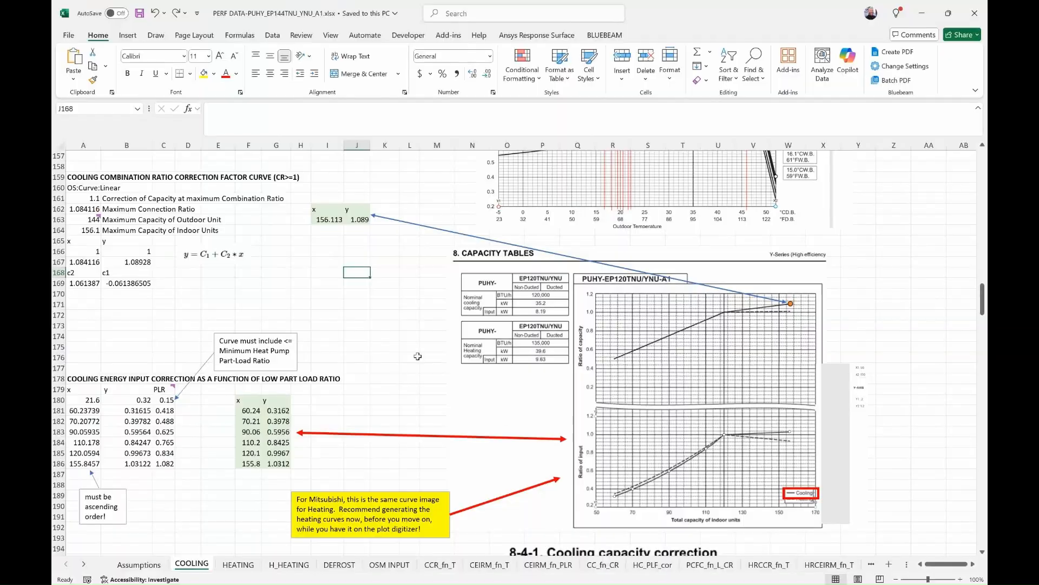
click(397, 265)
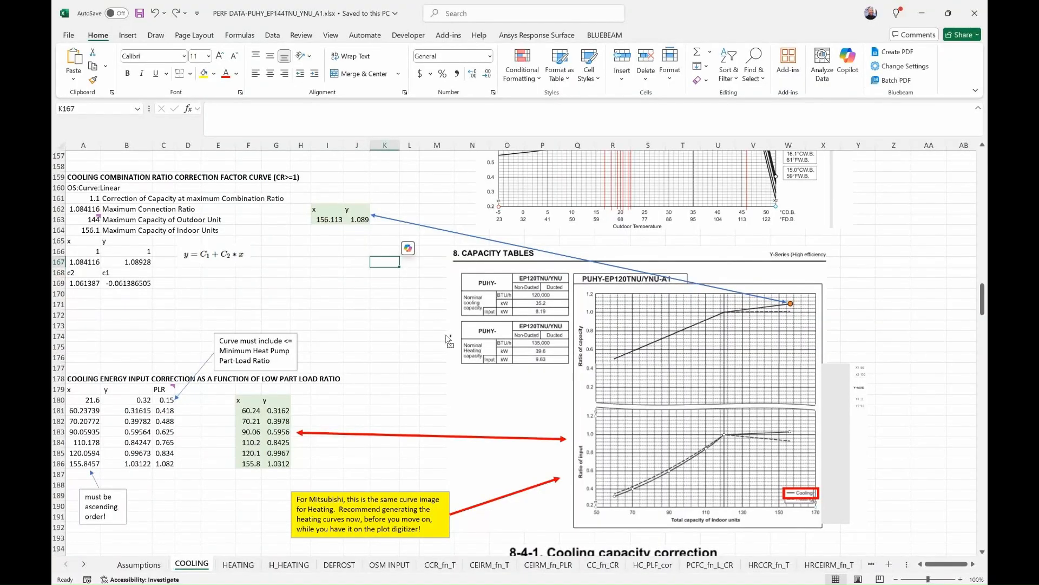
key(ctrl+v)
drag(369, 255, 697, 468)
drag(749, 494, 529, 292)
drag(456, 269, 732, 462)
drag(795, 493, 522, 301)
drag(708, 445, 777, 529)
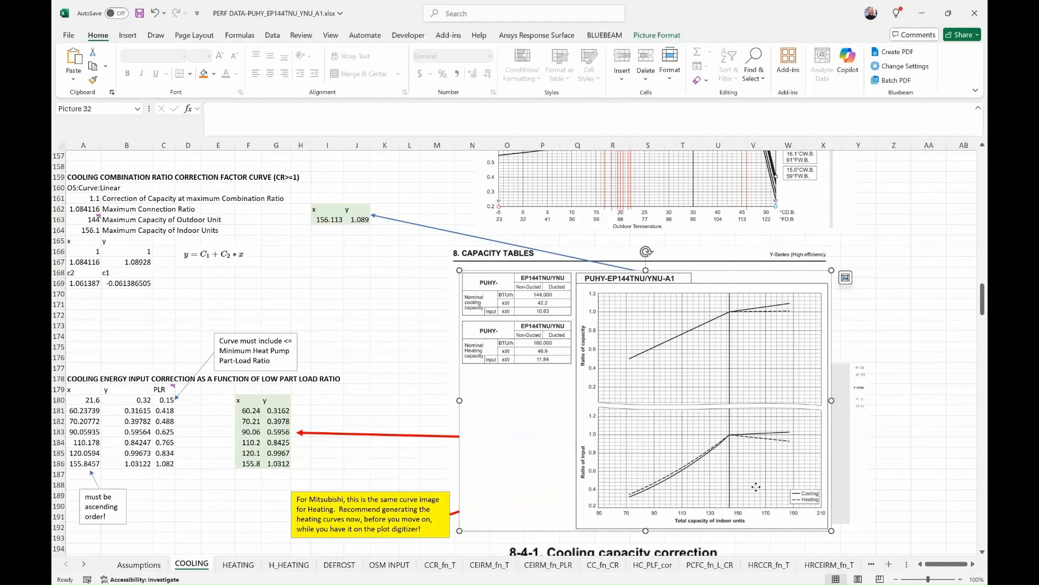
- Send the new EP144TNU/YNU picture to the back and delete the old EP120TNU/YNU capacity tables picture
click(853, 448)
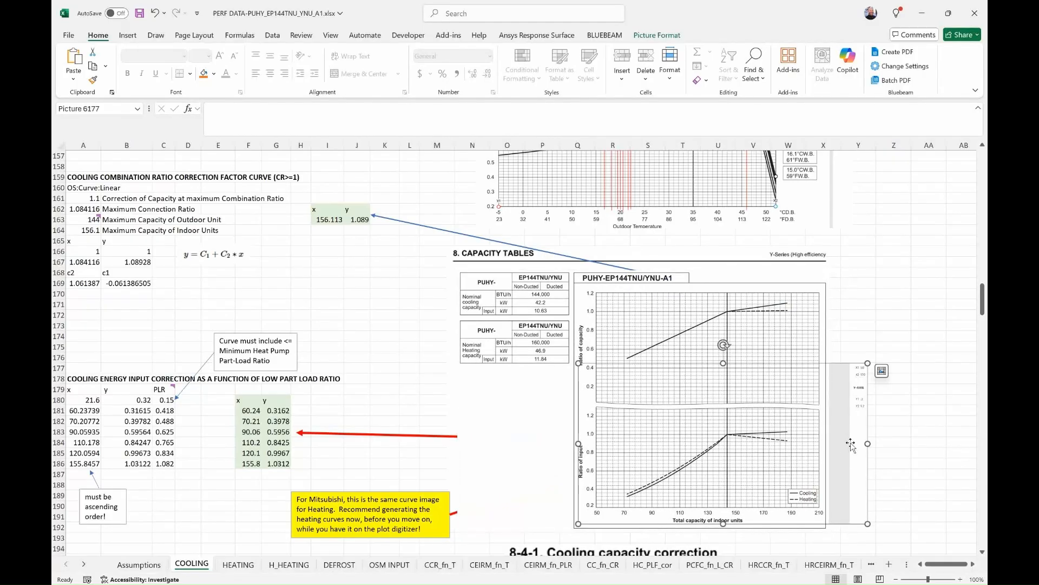
right_click(666, 329)
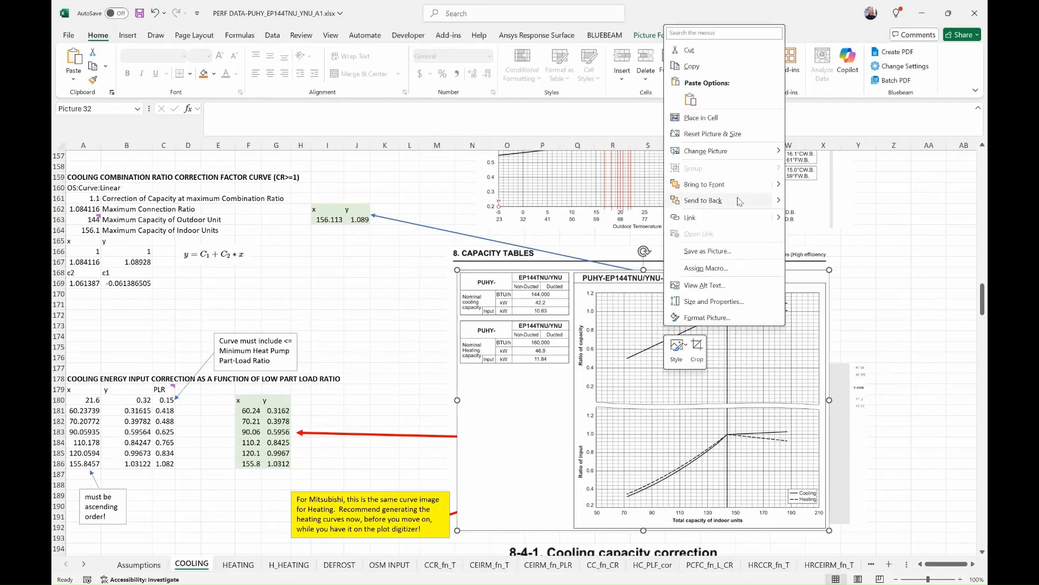
click(720, 201)
click(632, 320)
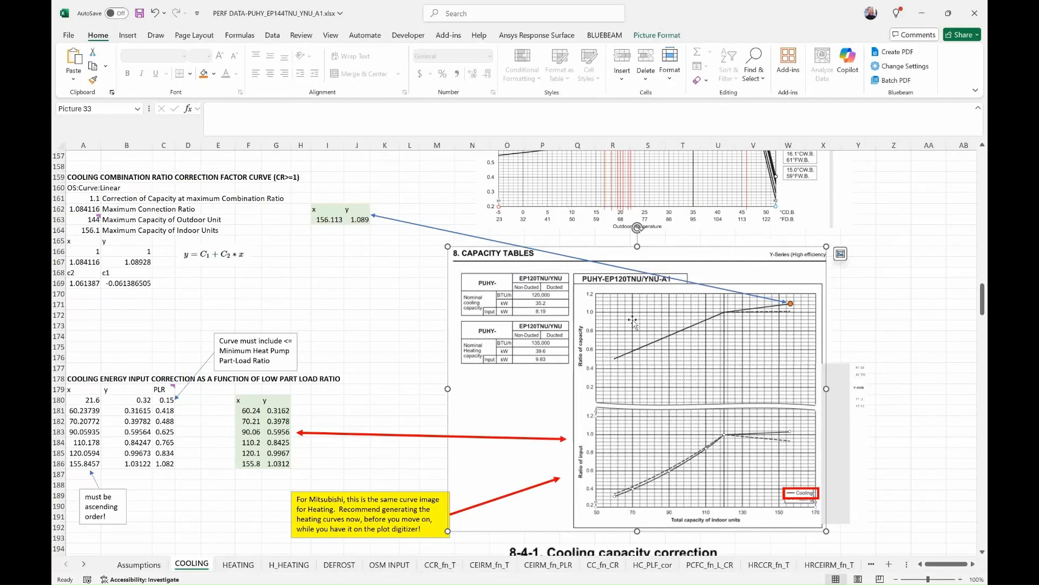
key(Delete)
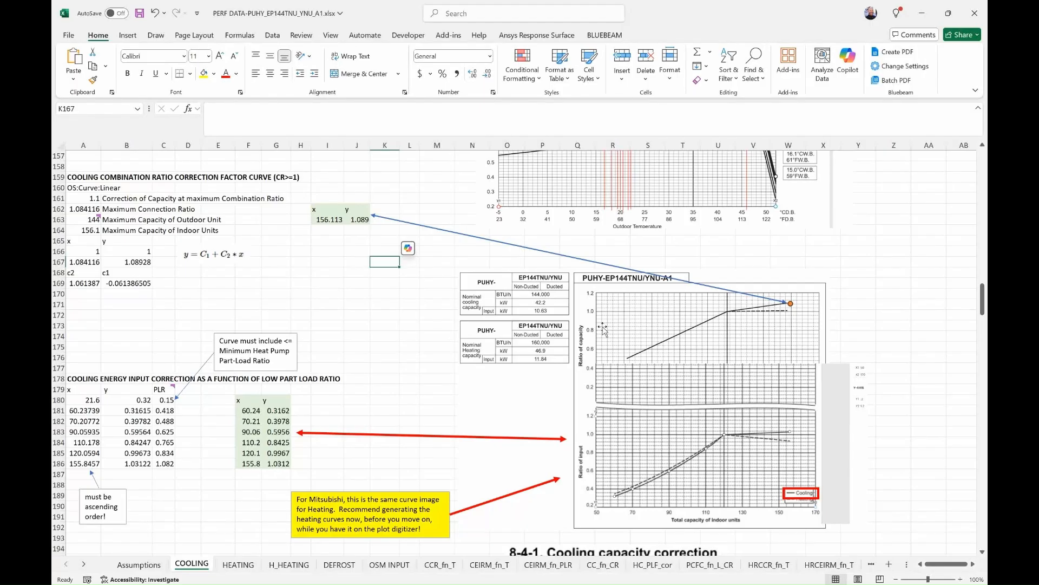
- Switch to PlotDigitizer and open the image PUHY_EP144TNU_YNU_A1_CC_EIR_fn_PLR.png
key(alt+Tab)
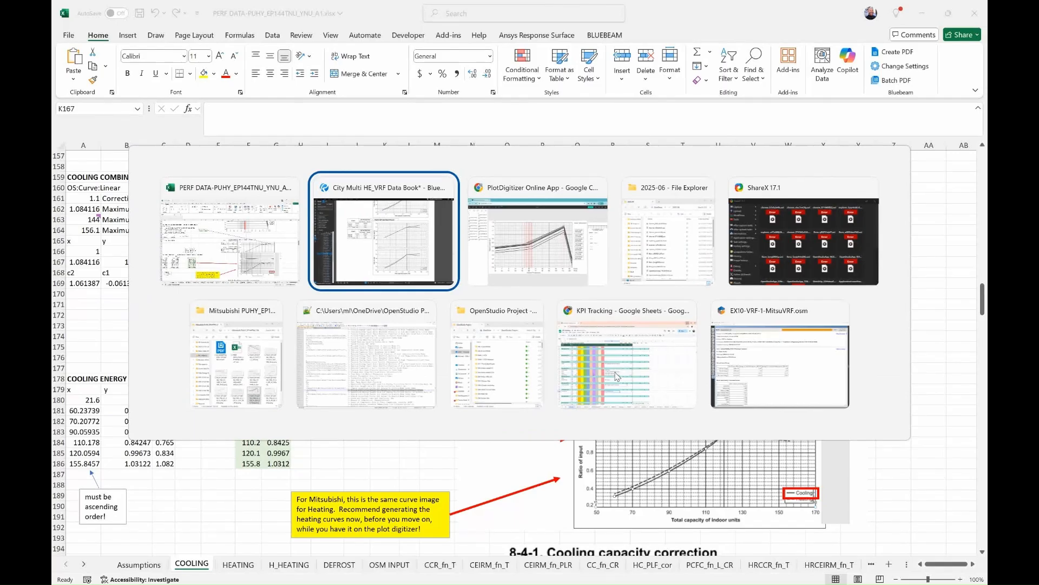
key(alt+Tab)
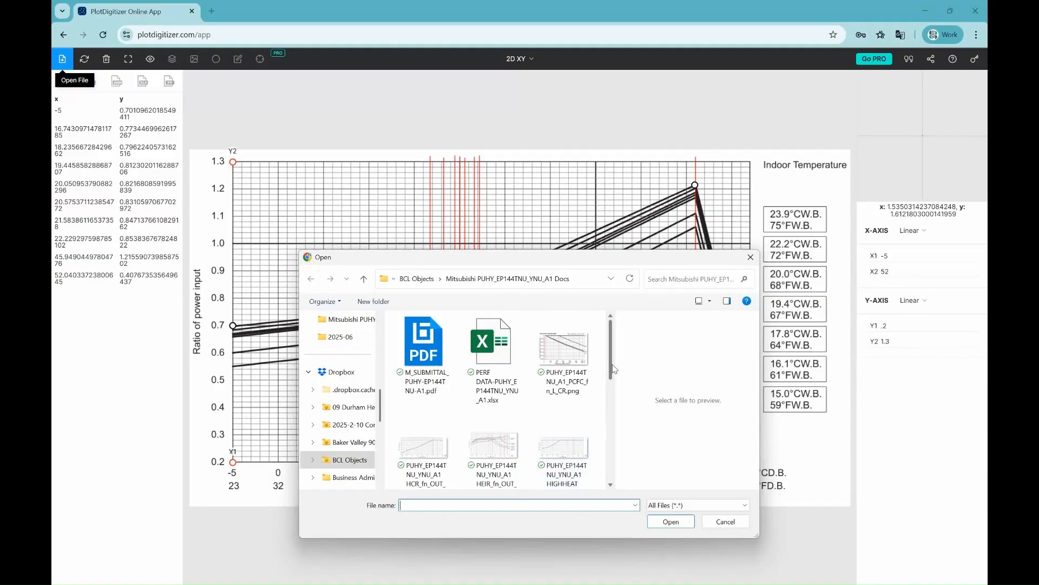
drag(614, 368, 615, 421)
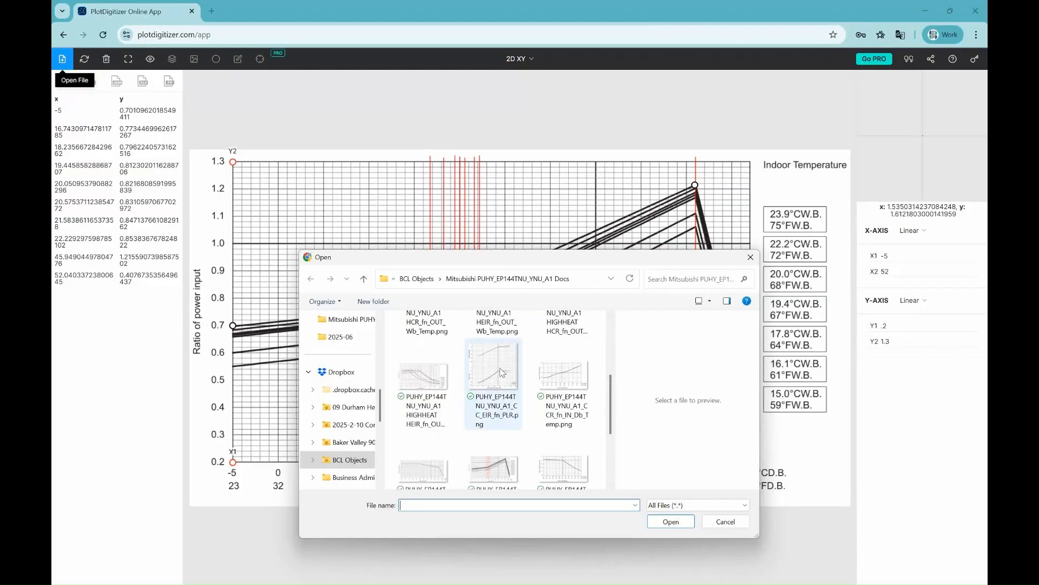
scroll(496, 368, down, 1)
scroll(496, 374, down, 1)
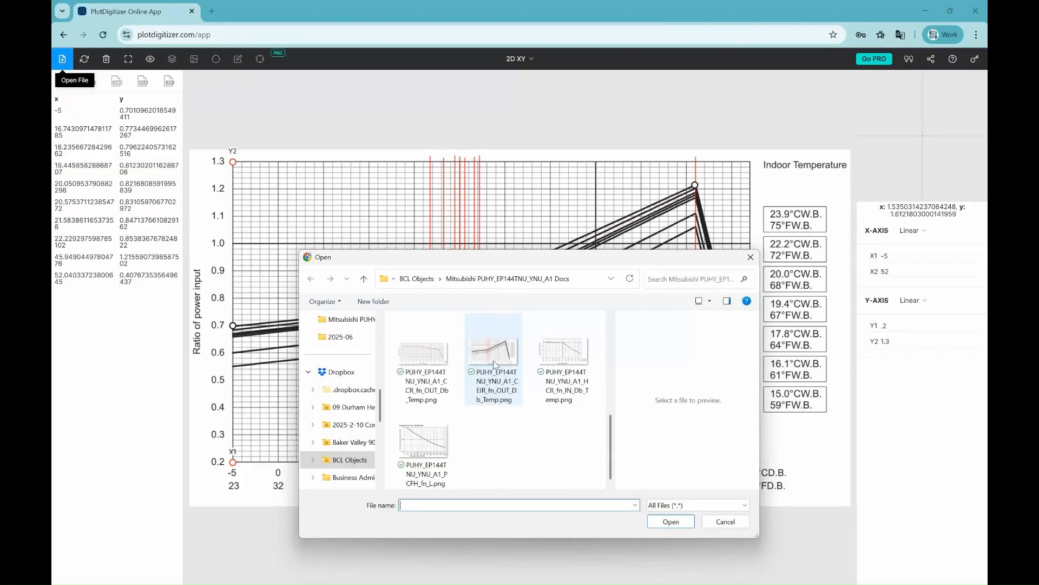
scroll(495, 364, up, 1)
click(494, 341)
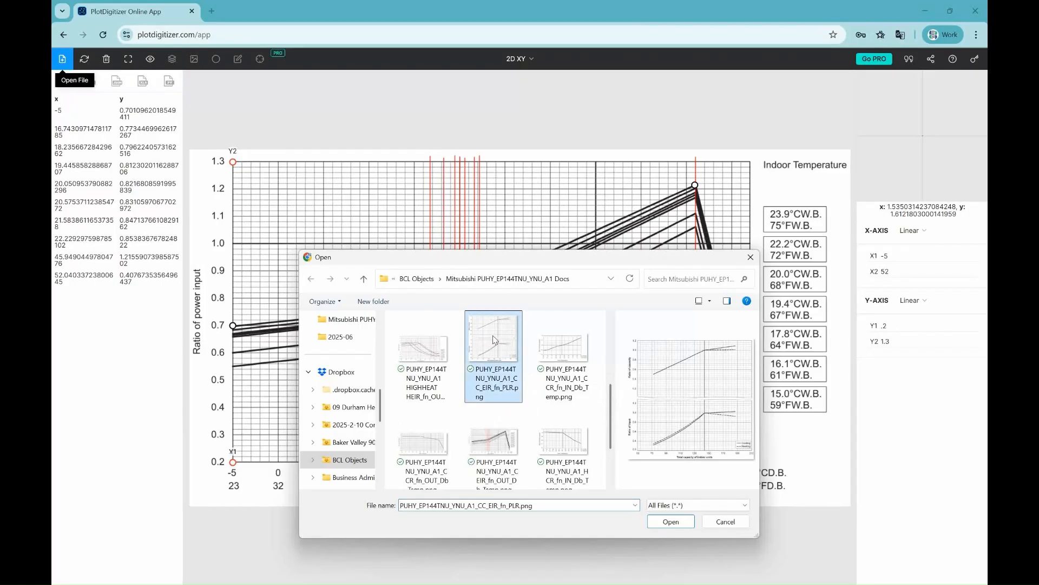
click(670, 522)
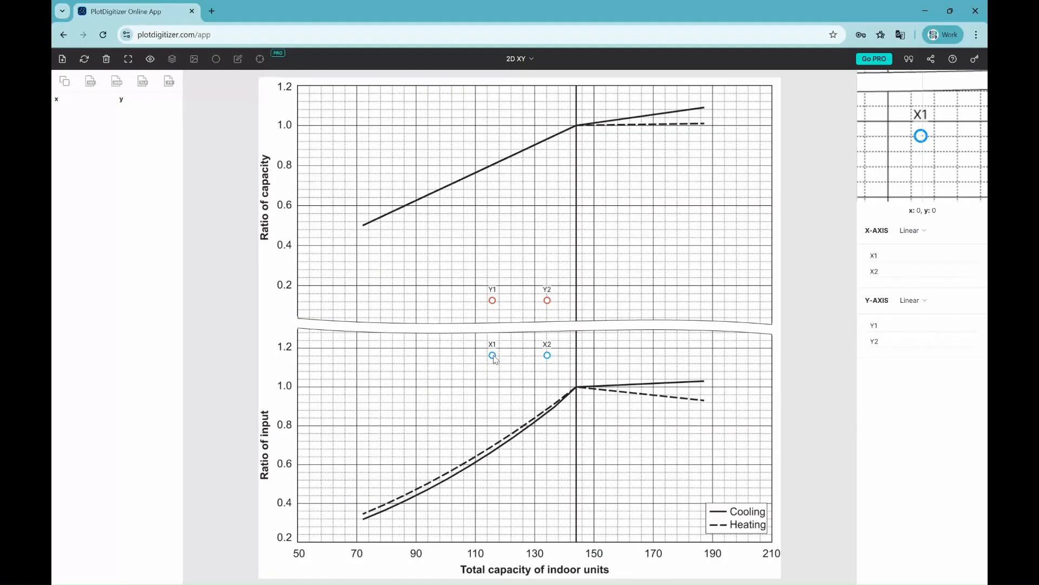
- Place the X1 and X2 markers at 50 and 210 on the x-axis and Y1 and Y2 at 0.2 and 1.2 on the Ratio of capacity axis
mouse_move(494, 358)
mouse_down()
mouse_move(436, 427)
mouse_move(298, 544)
mouse_up()
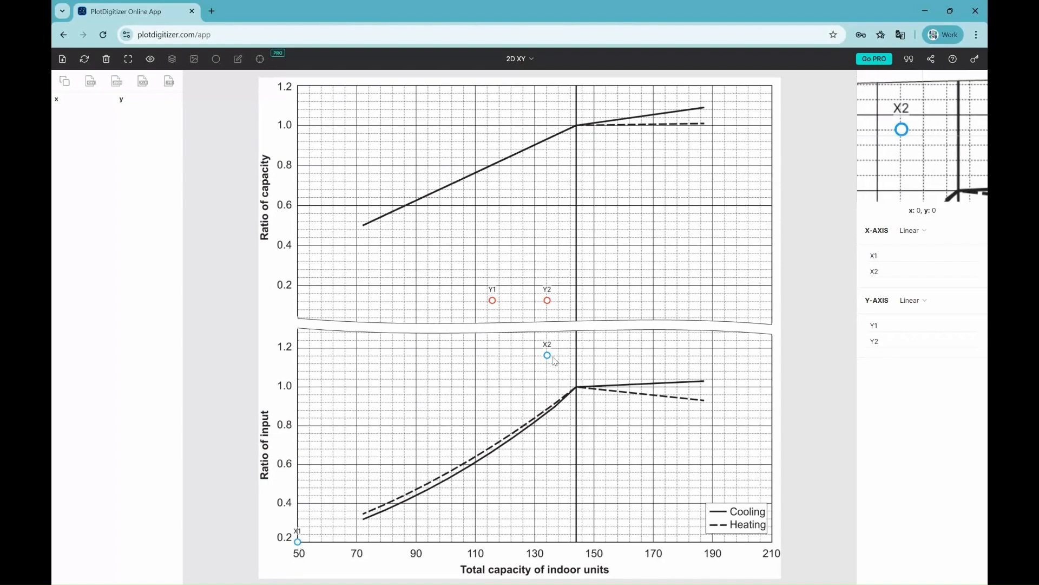
mouse_move(547, 355)
mouse_down()
mouse_move(581, 419)
mouse_move(732, 547)
mouse_move(776, 548)
mouse_up()
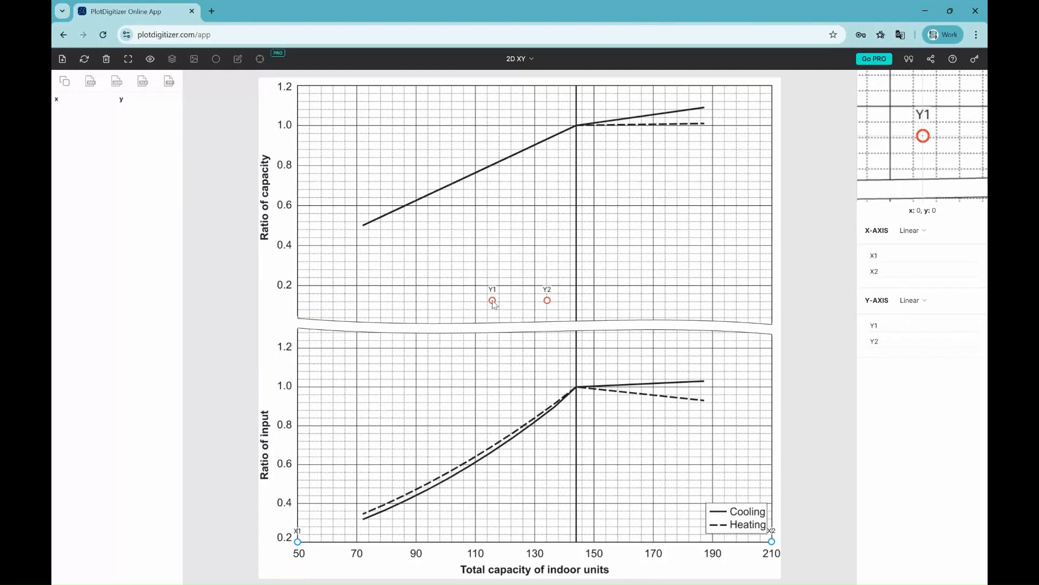
mouse_move(493, 302)
mouse_down()
mouse_move(349, 295)
mouse_move(322, 308)
mouse_move(300, 290)
mouse_up()
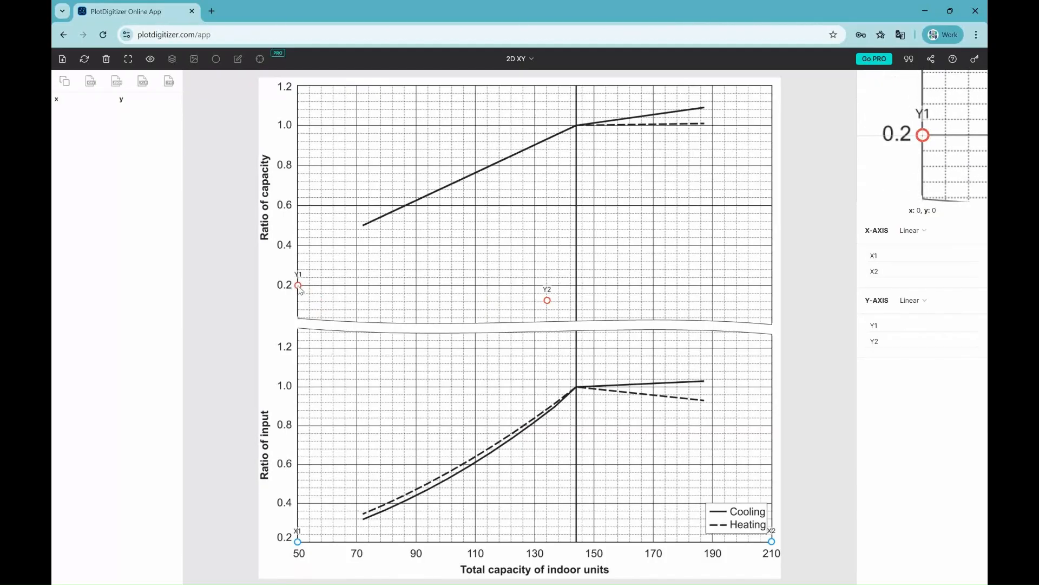
mouse_move(548, 306)
mouse_down()
mouse_move(424, 152)
mouse_move(301, 91)
mouse_up()
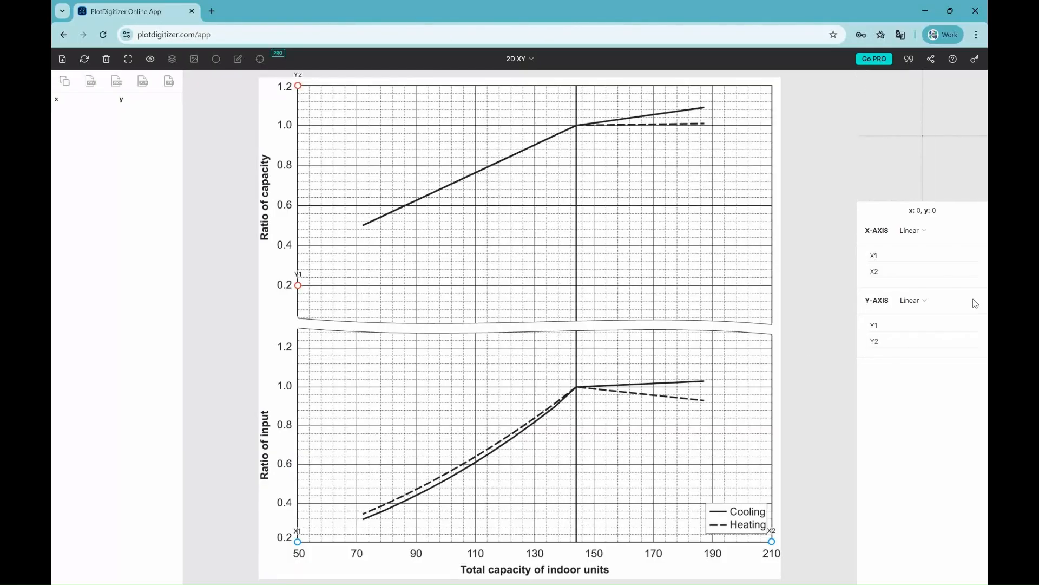
- Move the X2 marker to 190 on the x-axis and calibrate the axes with X1 50, X2 190, Y1 .2 and Y2 1.2
click(906, 254)
text(50)
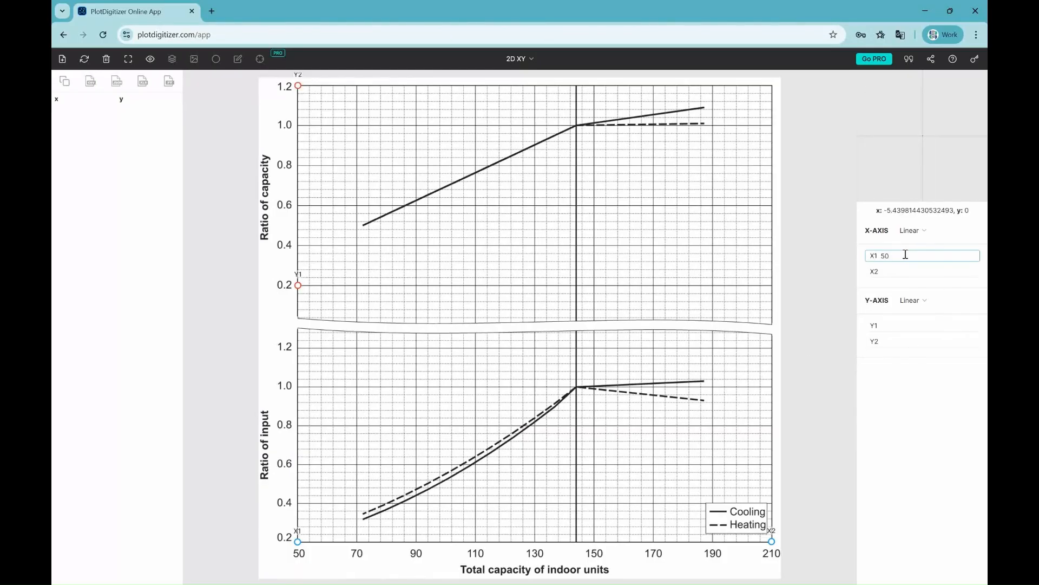
click(901, 272)
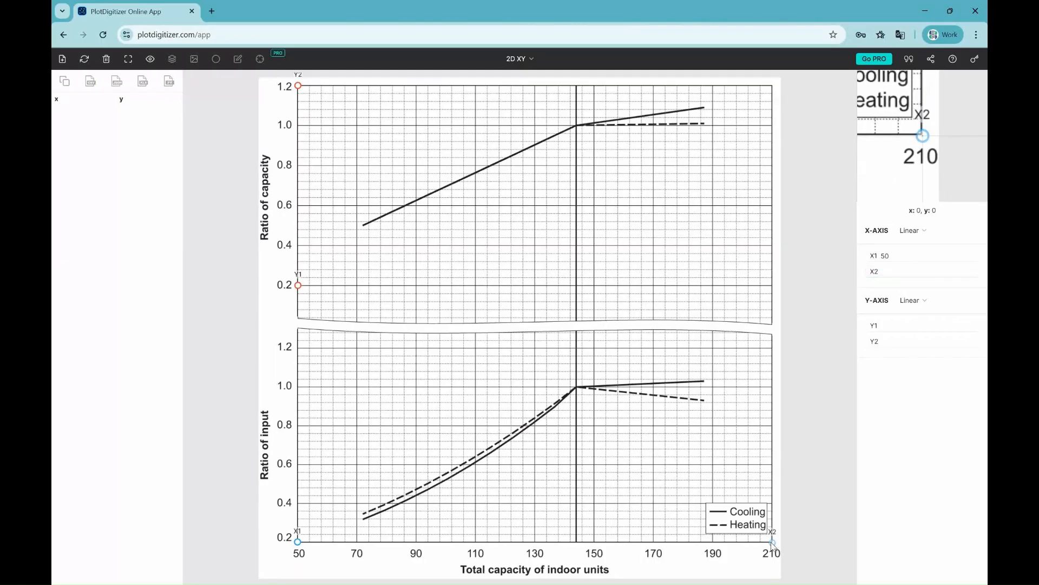
drag(772, 542, 712, 542)
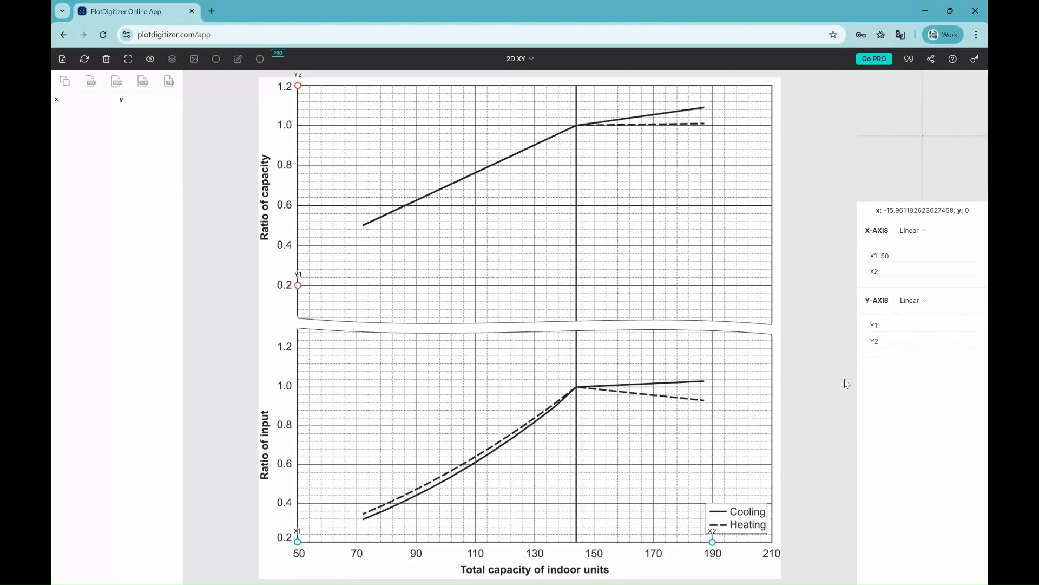
click(900, 271)
text(190)
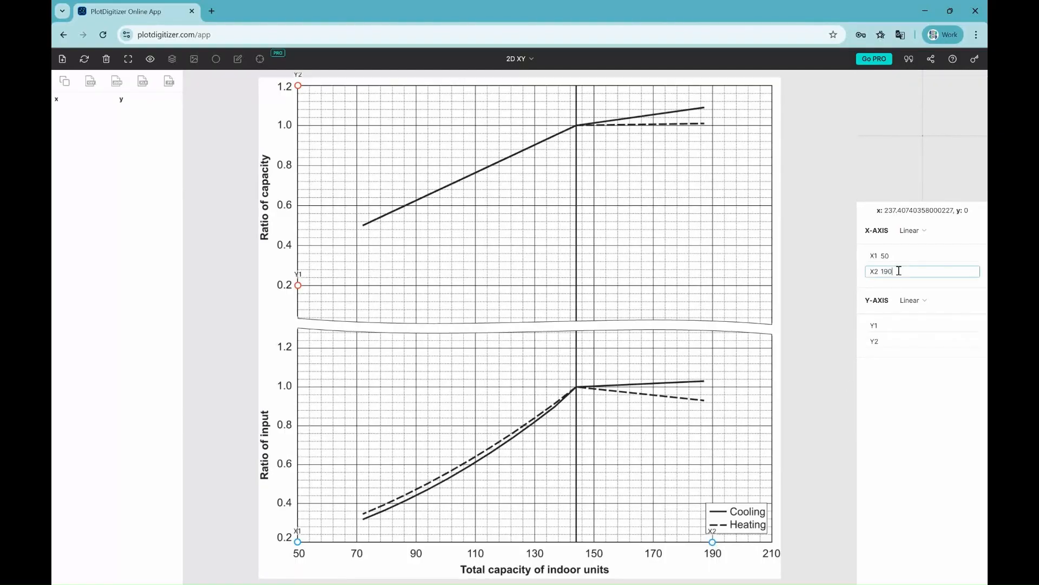
click(901, 327)
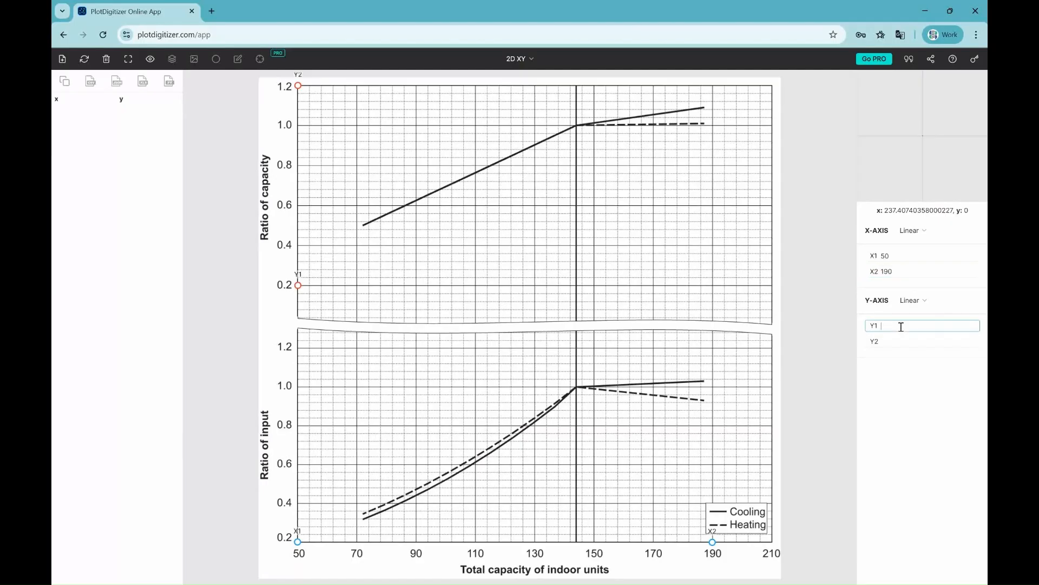
text(.2)
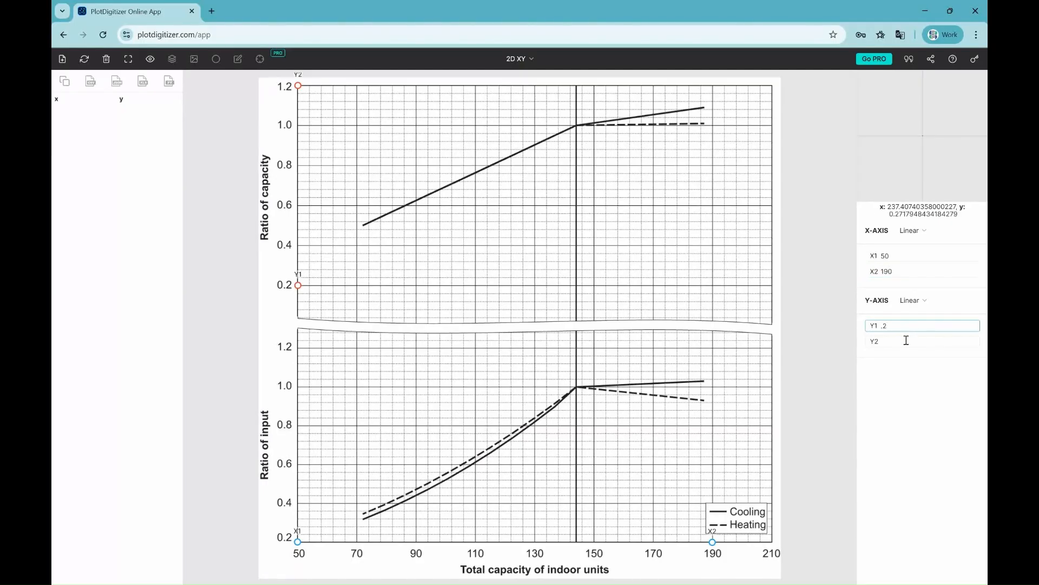
click(906, 340)
text(1.2)
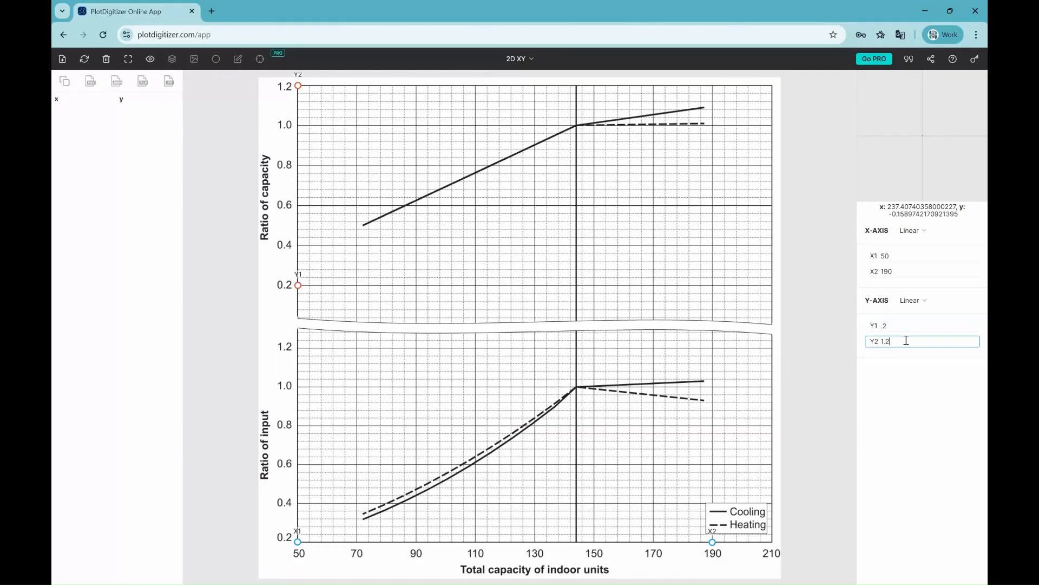
- Digitize the far end point of the solid Cooling curve on the Ratio of capacity chart and copy its coordinates
key(alt+Tab)
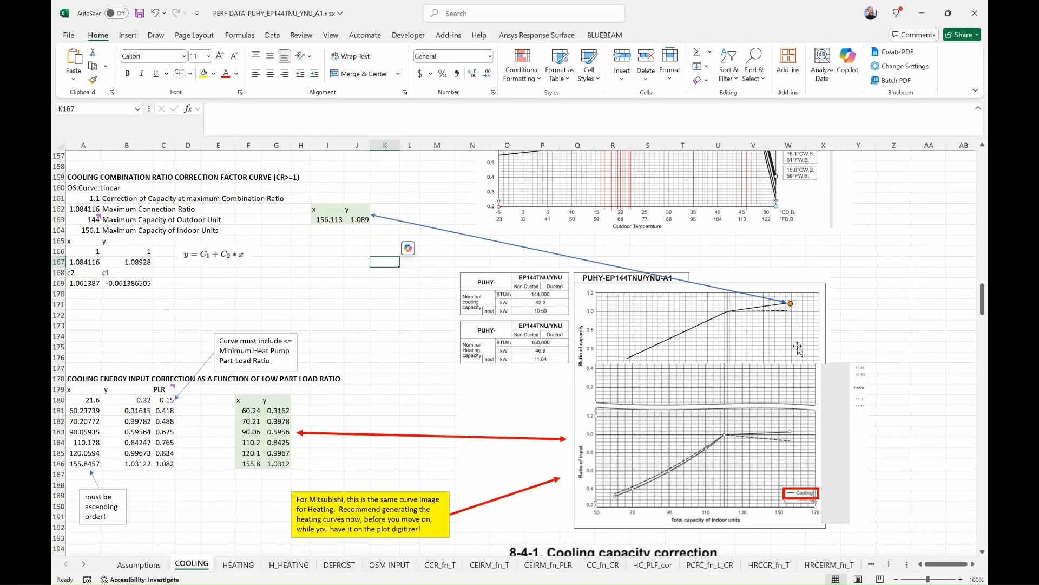
key(alt+Tab)
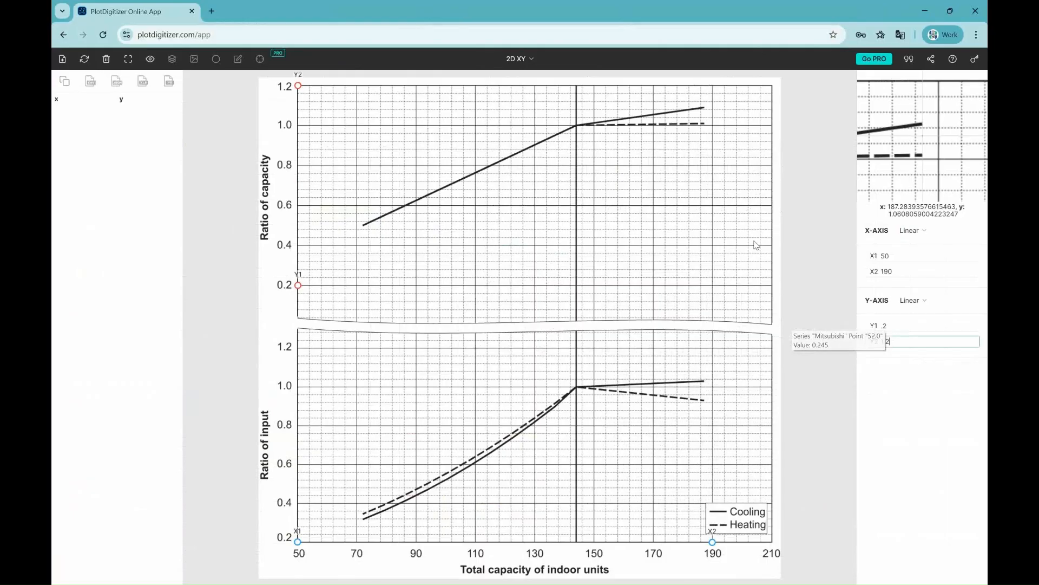
click(705, 108)
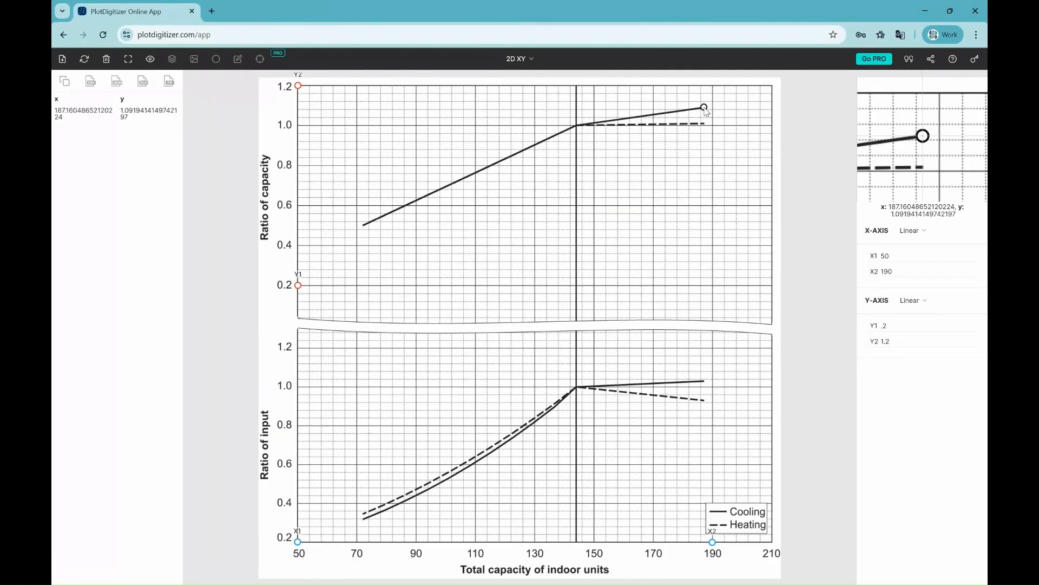
click(64, 81)
- Switch to Excel and paste the copied point over the cooling combination ratio x-y table starting at I162
key(alt+Tab)
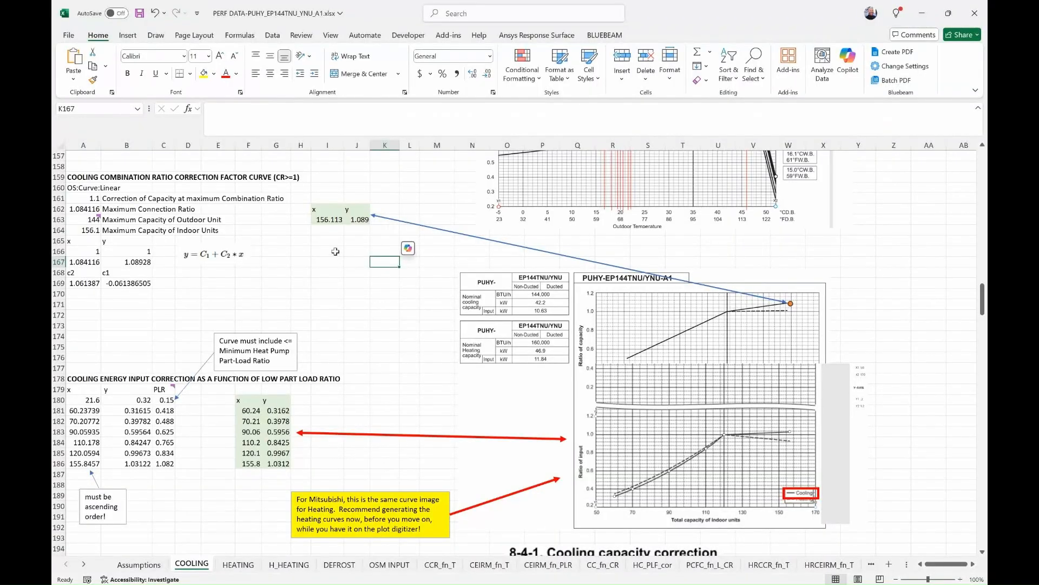
right_click(323, 210)
click(342, 296)
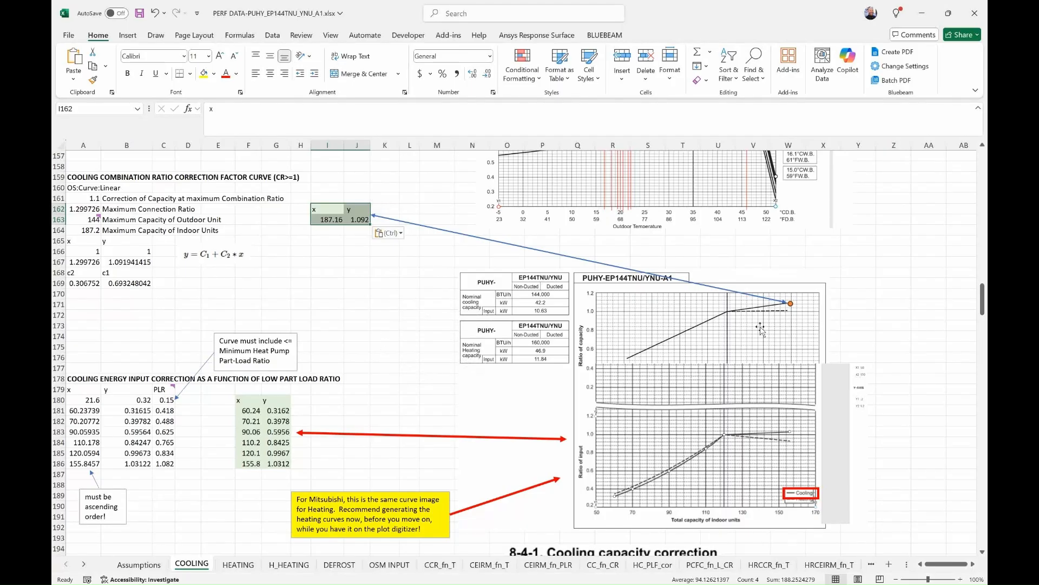
click(792, 304)
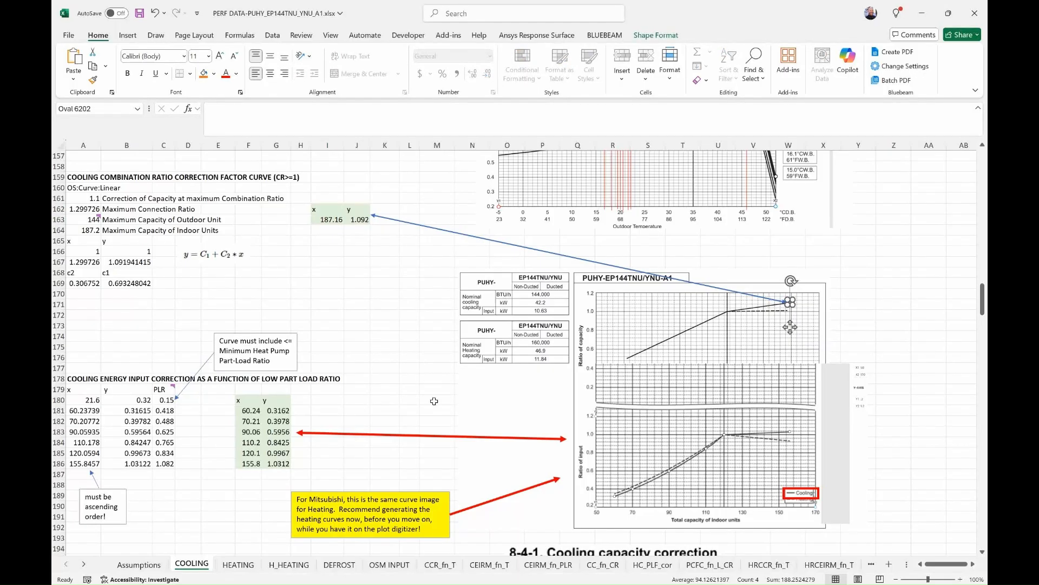
click(406, 410)
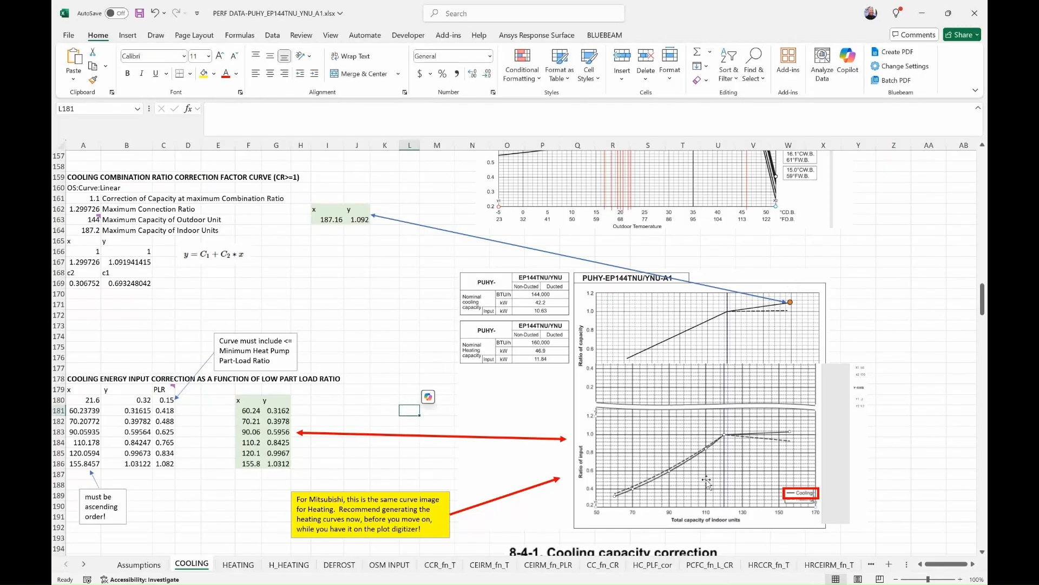
- Switch to PlotDigitizer and calibrate the Ratio of input axis by moving Y1 to 0.2 and Y2 to 1.2
key(alt+Tab)
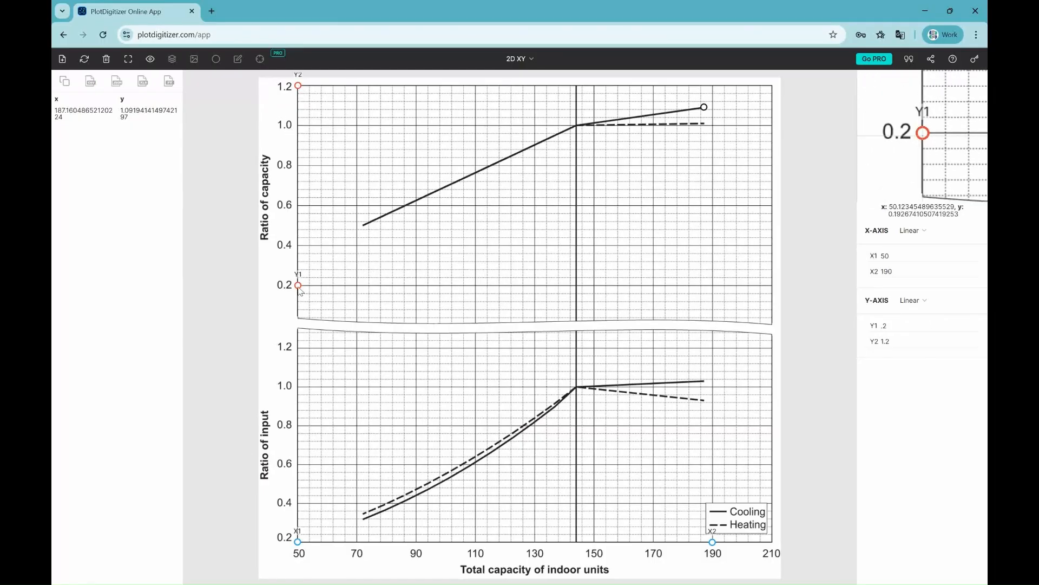
drag(299, 290, 298, 527)
drag(296, 541, 298, 542)
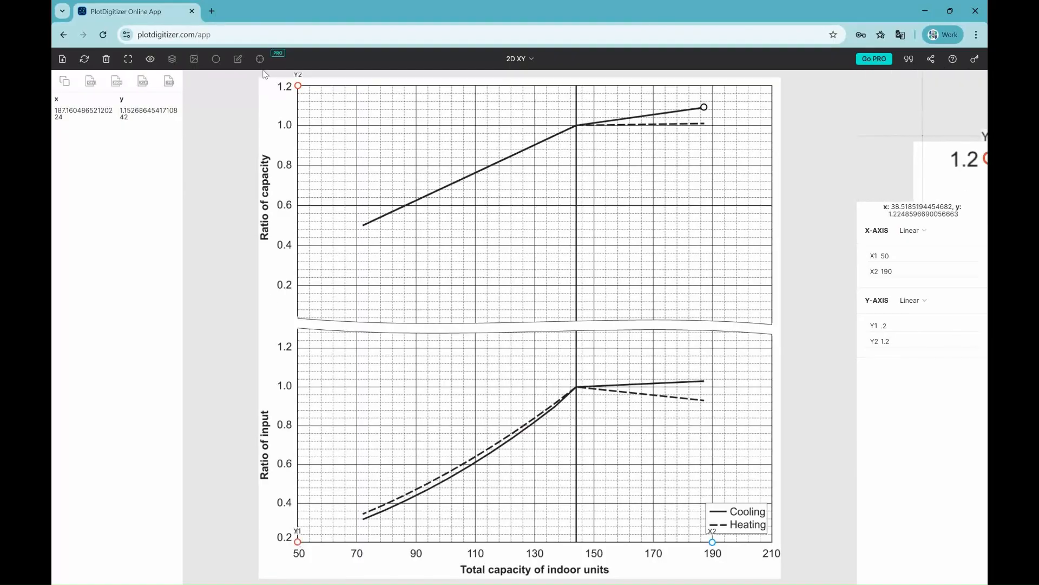
drag(299, 87, 300, 351)
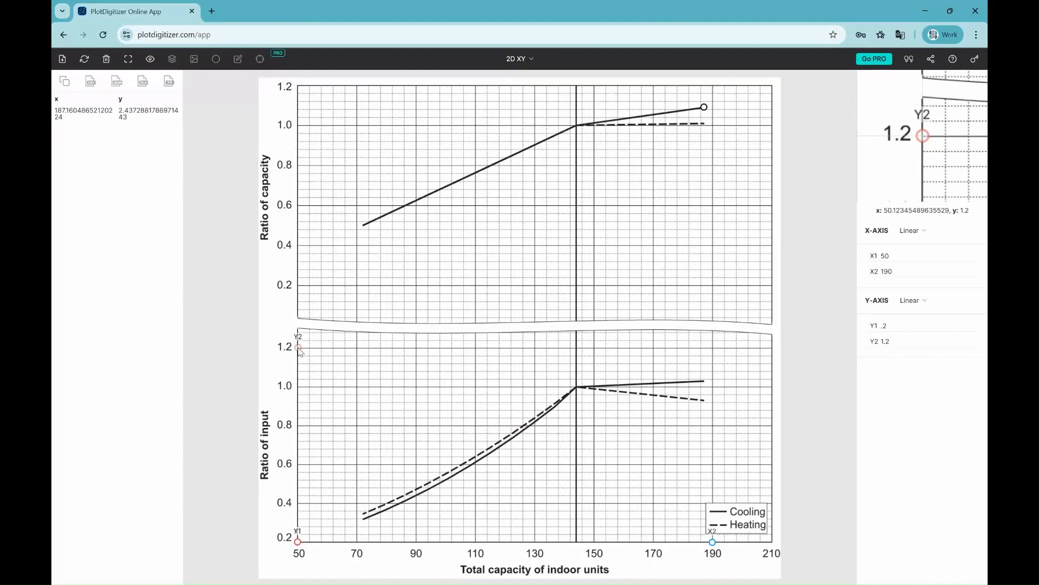
click(902, 326)
text(.2)
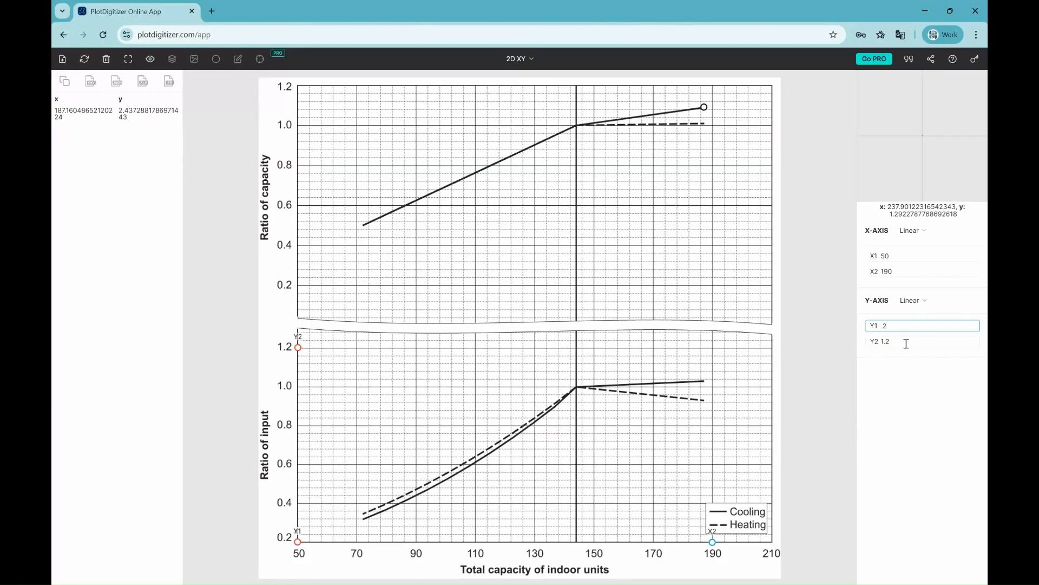
click(907, 342)
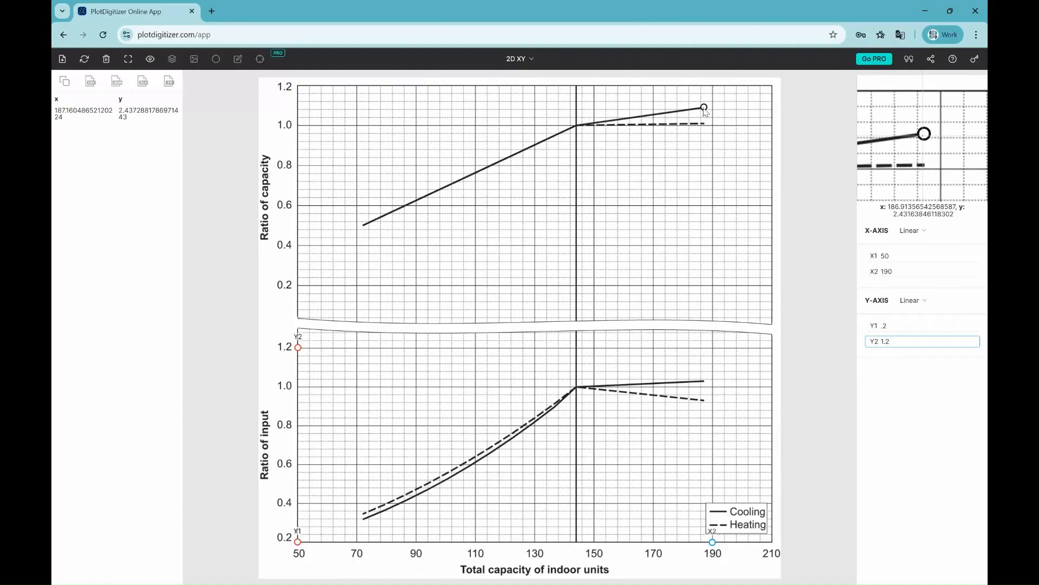
- Digitize the solid Cooling curve on the Ratio of input chart with points at its start, about 90, 110, 130, 144 and its far end
drag(705, 107, 366, 523)
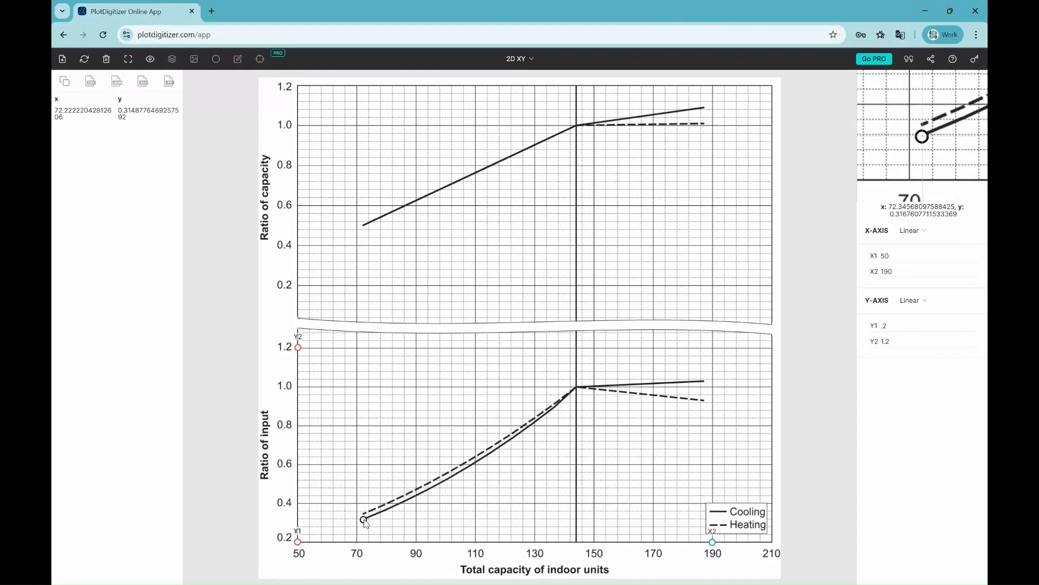
key(alt+Tab)
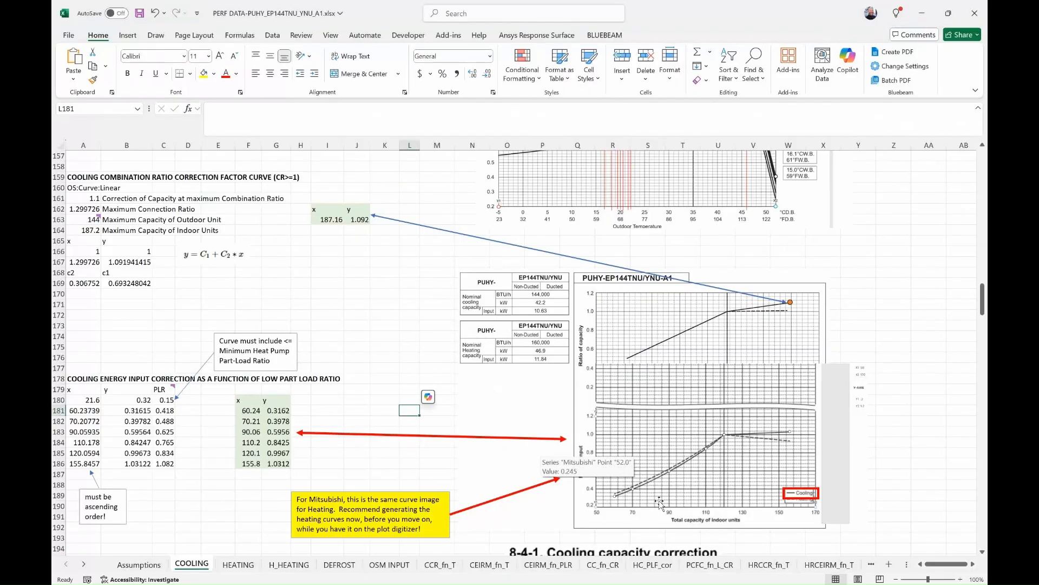
drag(251, 411, 249, 464)
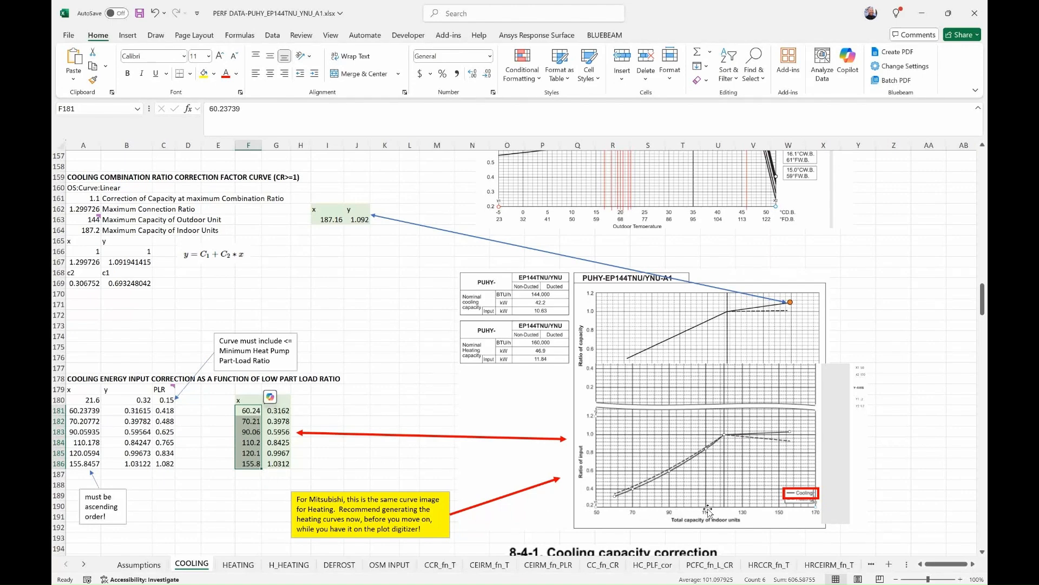
key(alt+Tab)
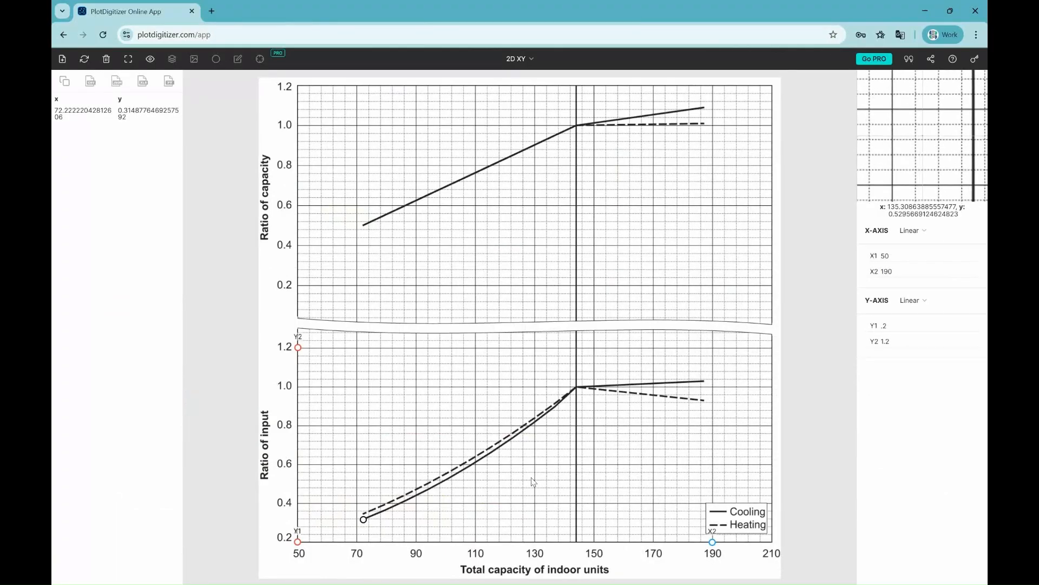
click(418, 494)
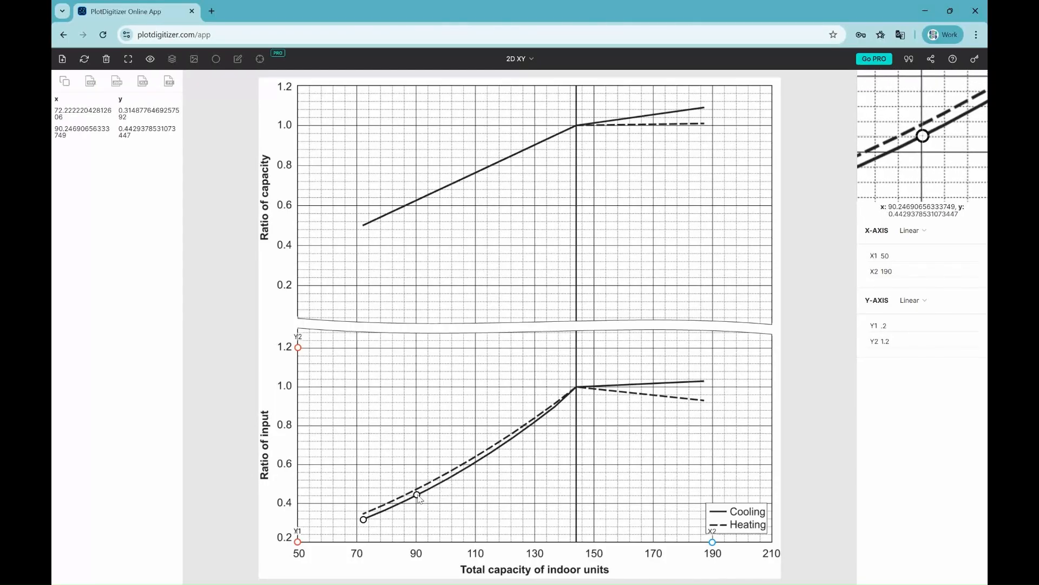
click(477, 461)
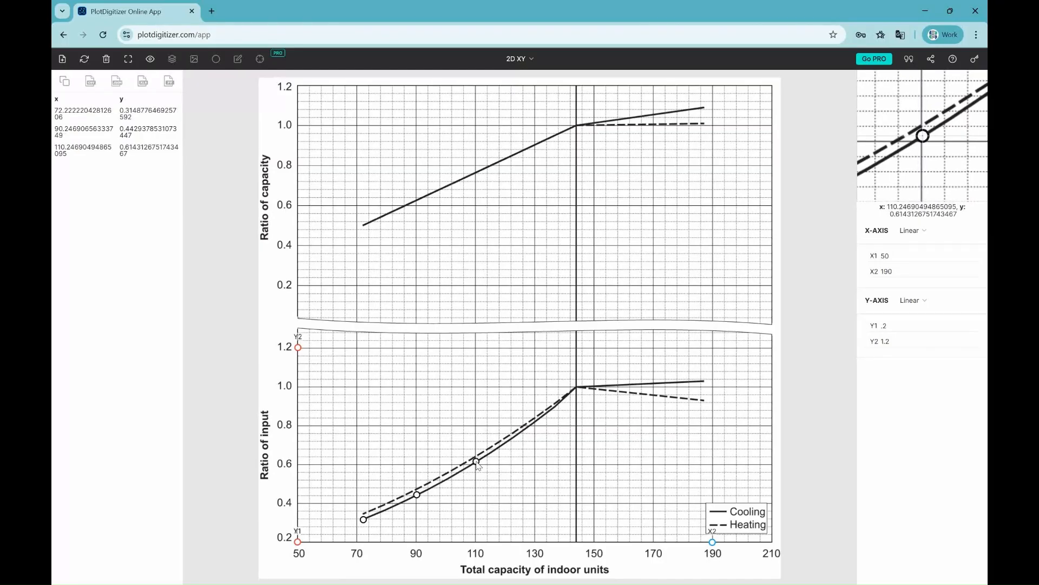
click(536, 423)
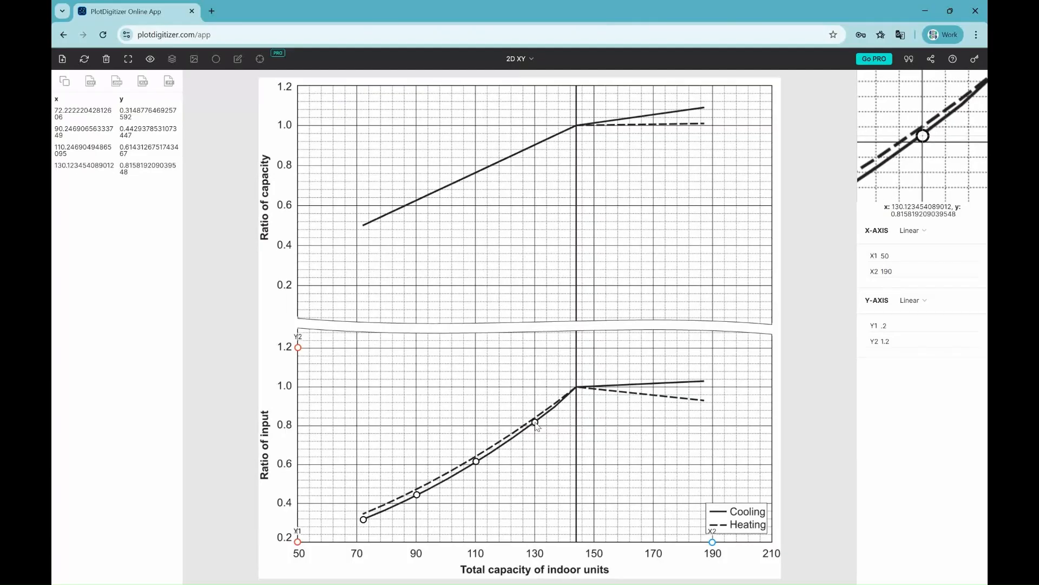
click(578, 389)
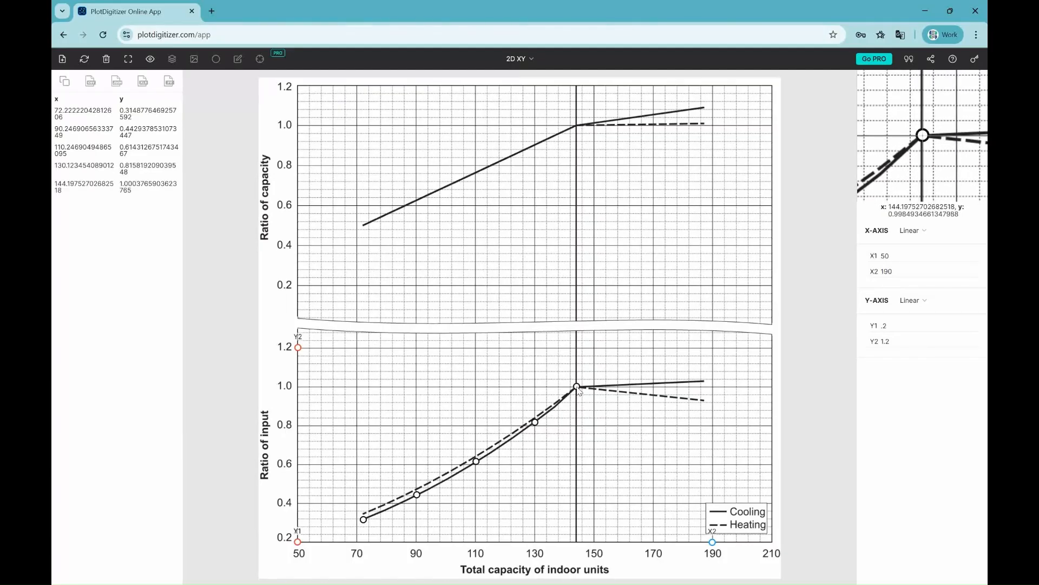
click(705, 383)
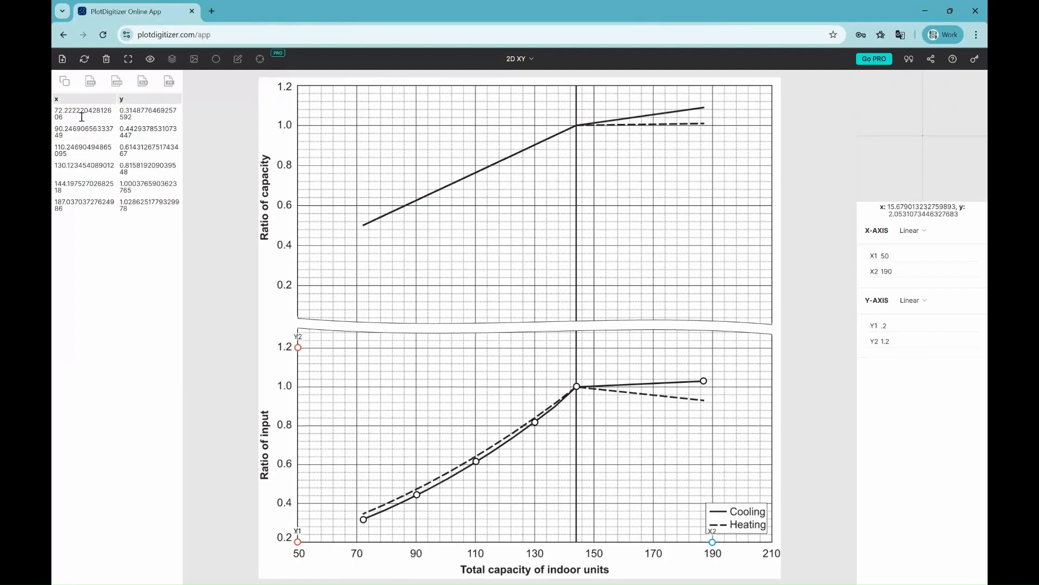
- Copy the digitized points and paste them in Excel over the low part load x-y table starting at F180
click(65, 82)
key(alt+Tab)
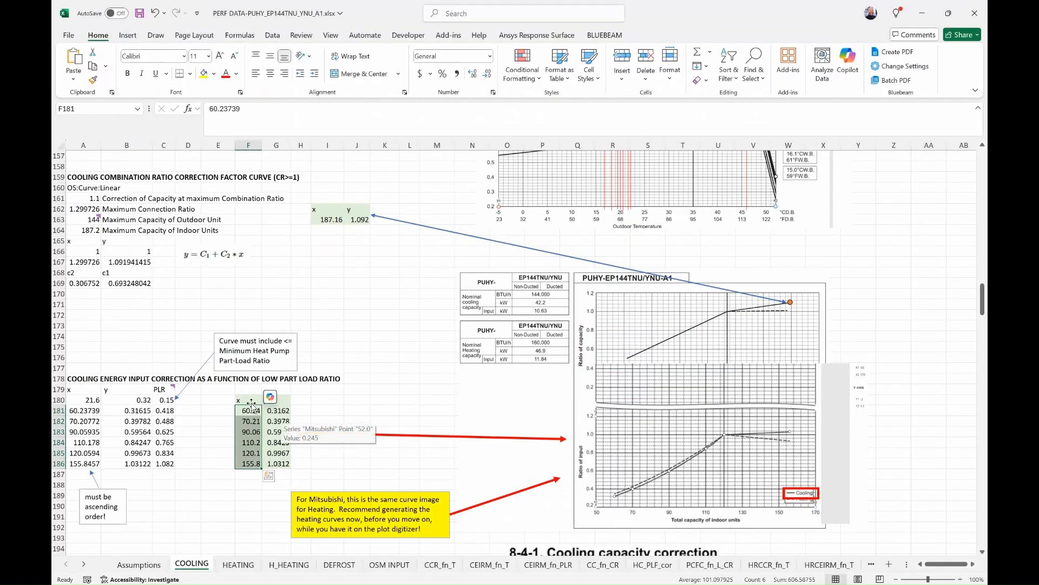
click(252, 403)
right_click(252, 403)
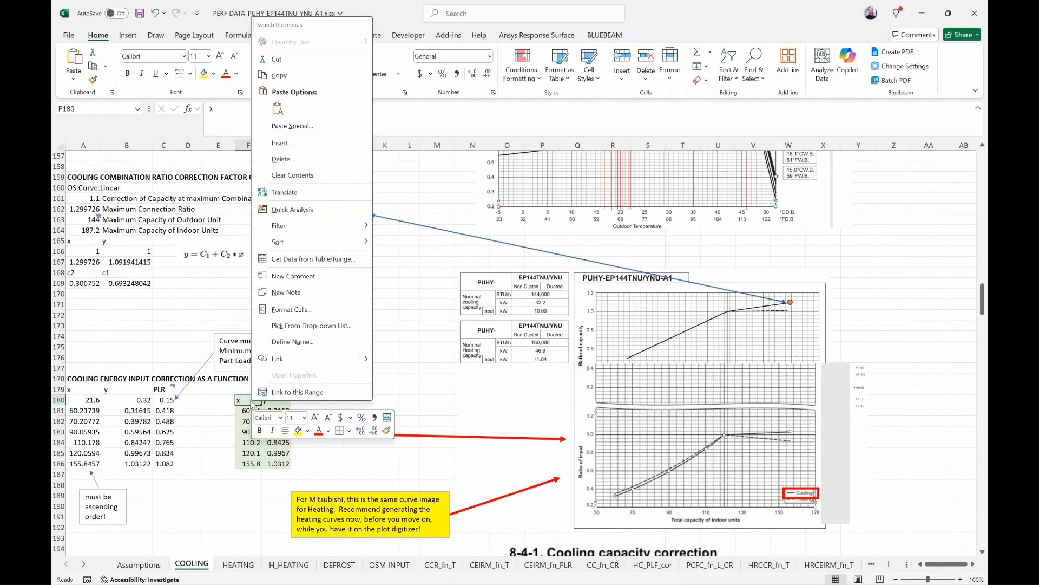
click(277, 109)
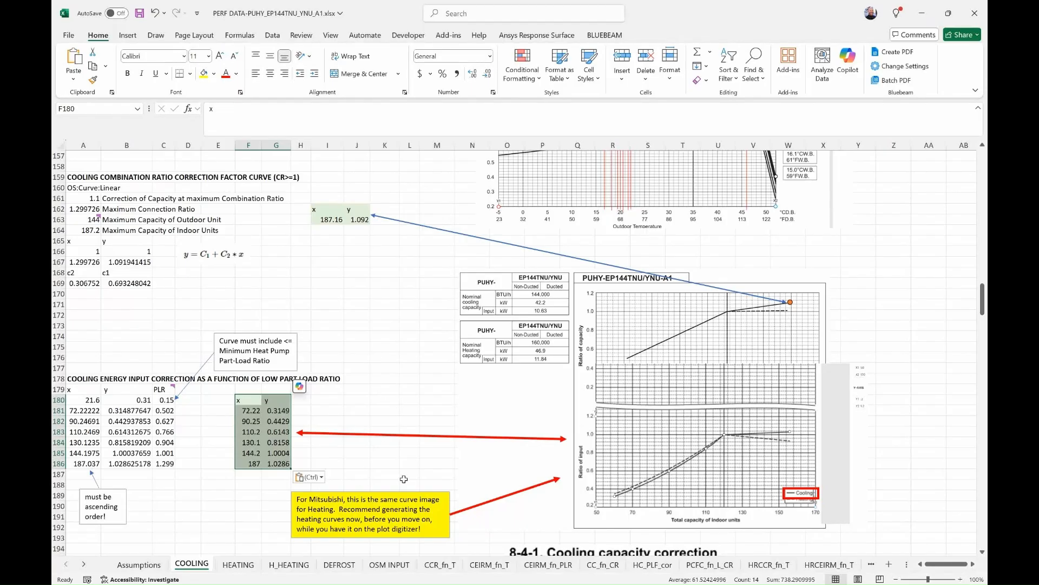
- Return to PlotDigitizer and capture a screen snip of the digitized Ratio of input chart, including the axis calibration values
scroll(404, 480, down, 4)
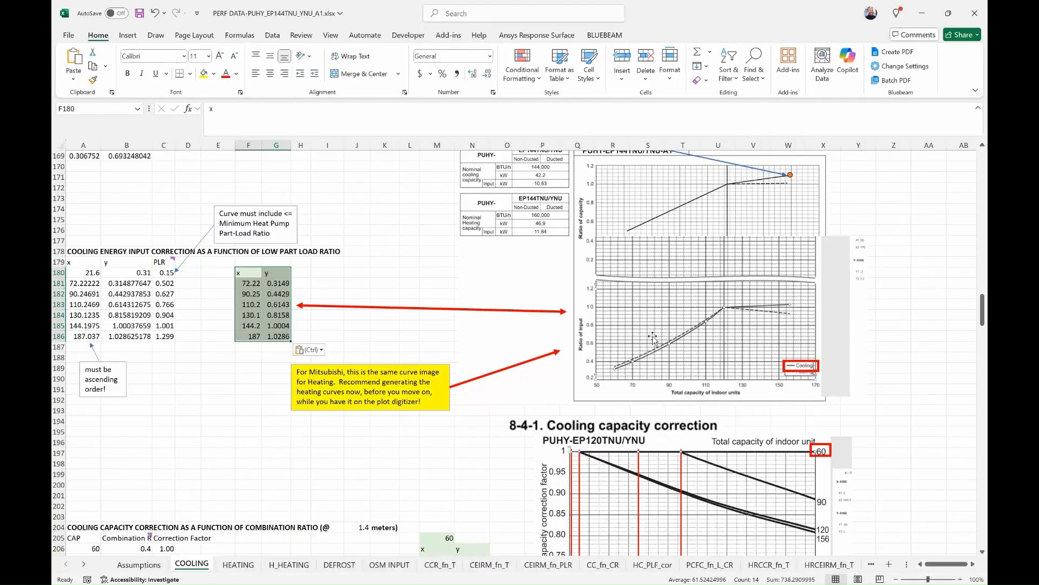
click(854, 300)
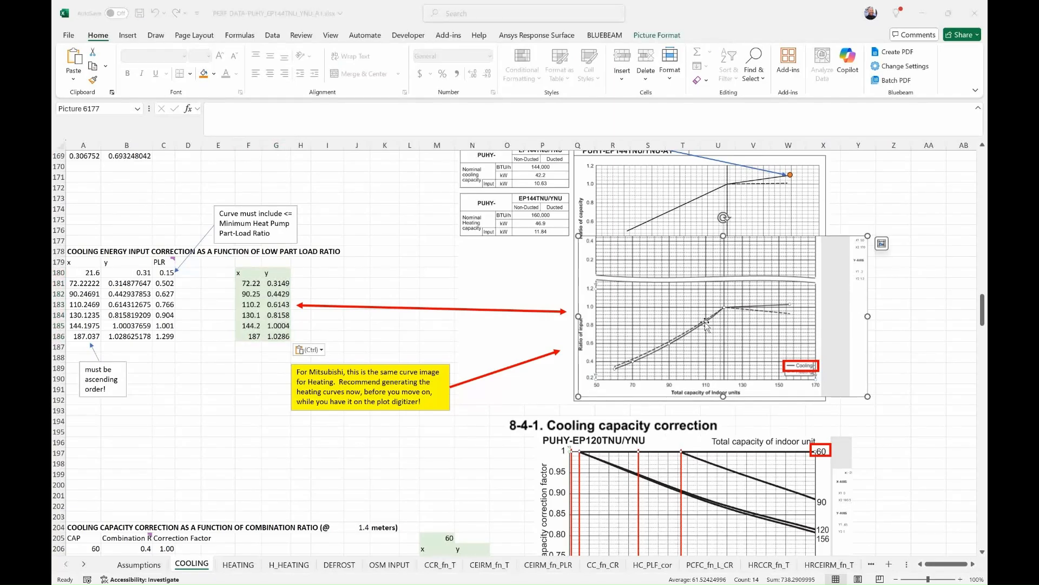
key(alt+Tab)
key(alt+Tab)
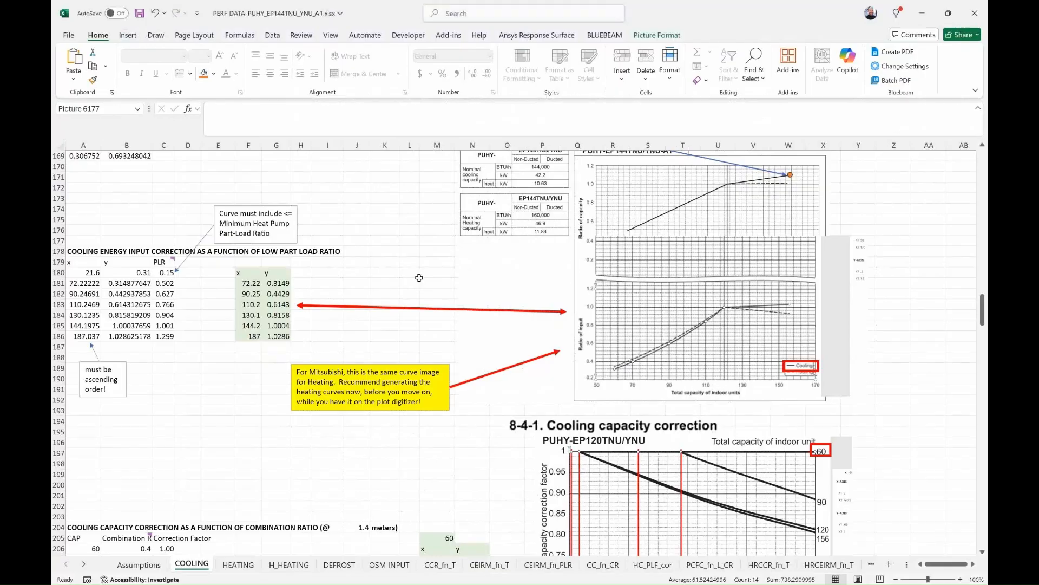
key(alt+Tab)
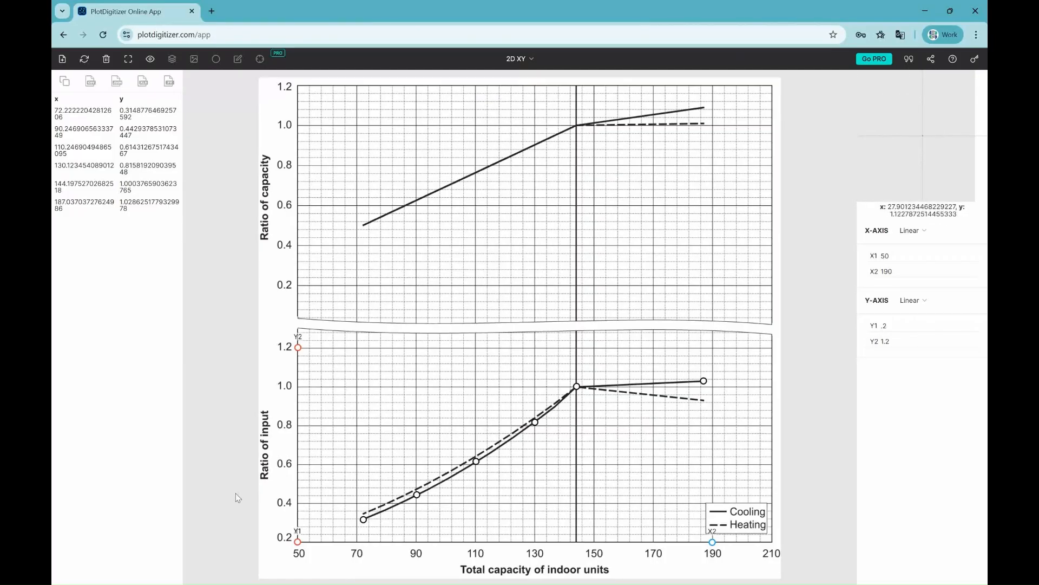
key(super+shift+s)
drag(261, 571, 906, 232)
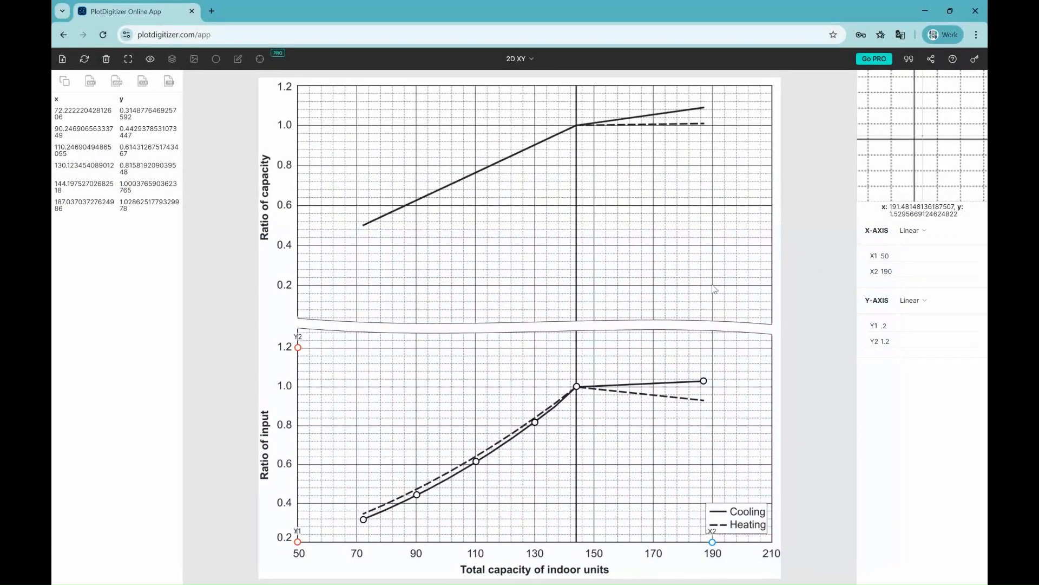
- Switch to Excel, paste the snip into the COOLING sheet and scale it down near the existing chart
key(alt+Tab)
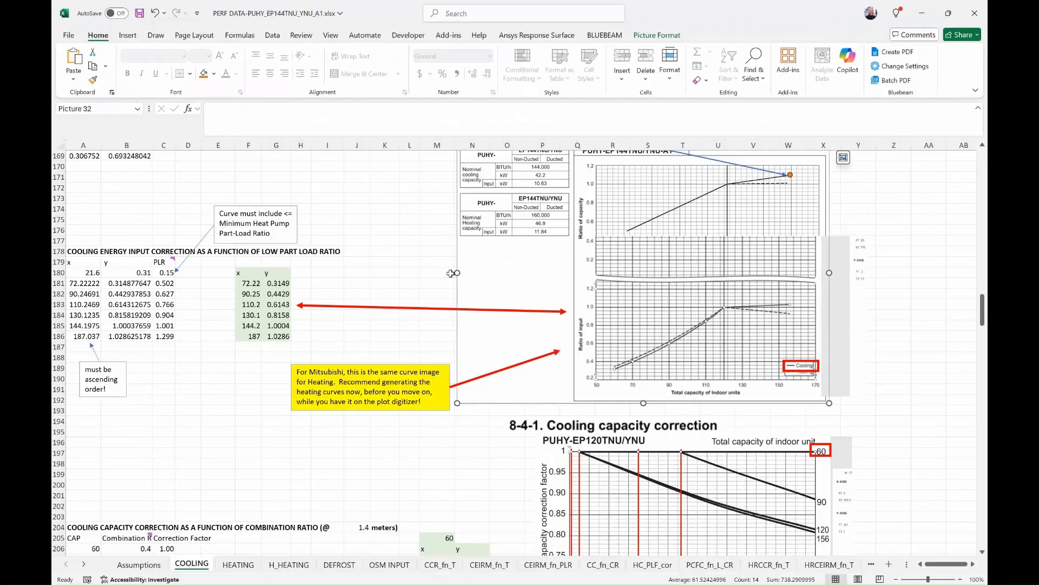
key(ctrl+v)
drag(485, 242, 431, 389)
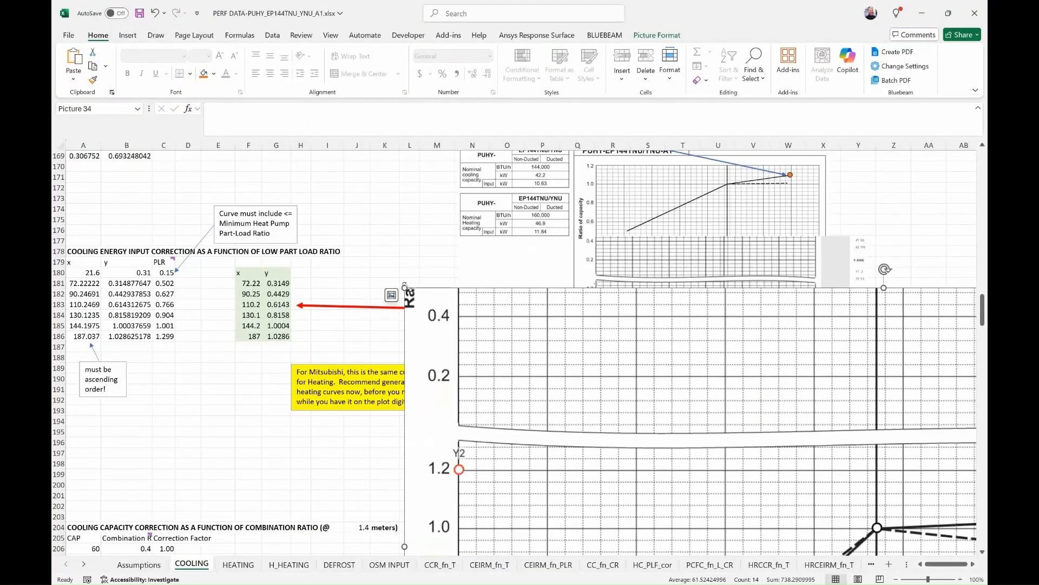
drag(405, 286, 769, 483)
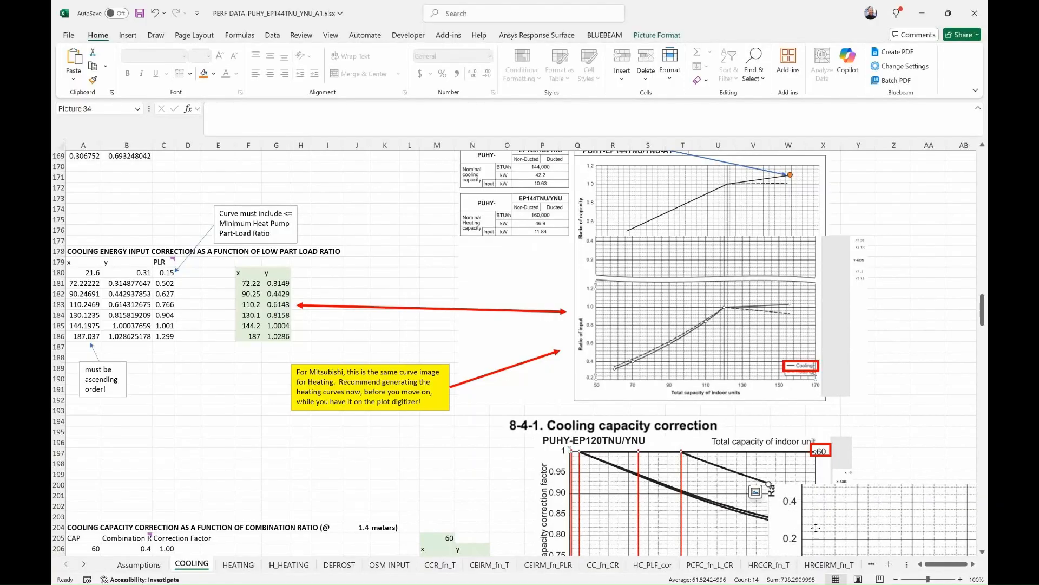
drag(816, 528, 451, 268)
drag(405, 223, 612, 336)
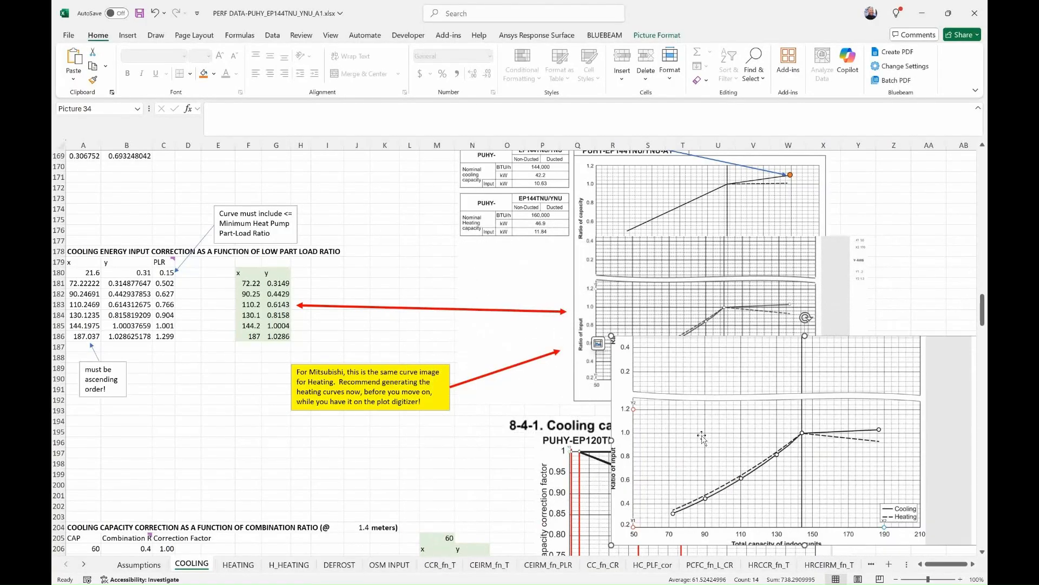
- Position and resize the pasted snip to line up over the existing Ratio of input chart
drag(736, 447, 701, 348)
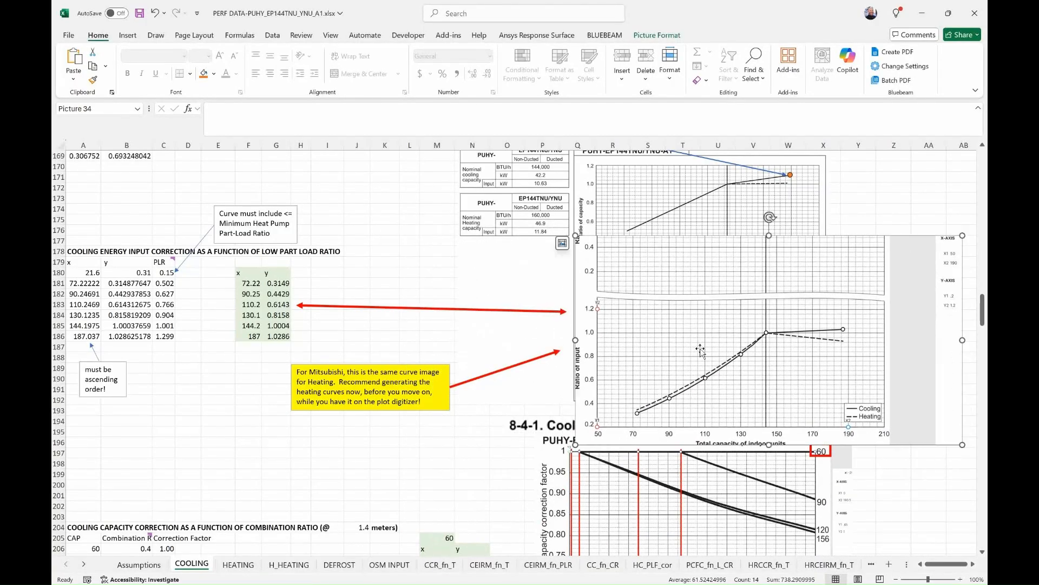
drag(962, 445, 869, 373)
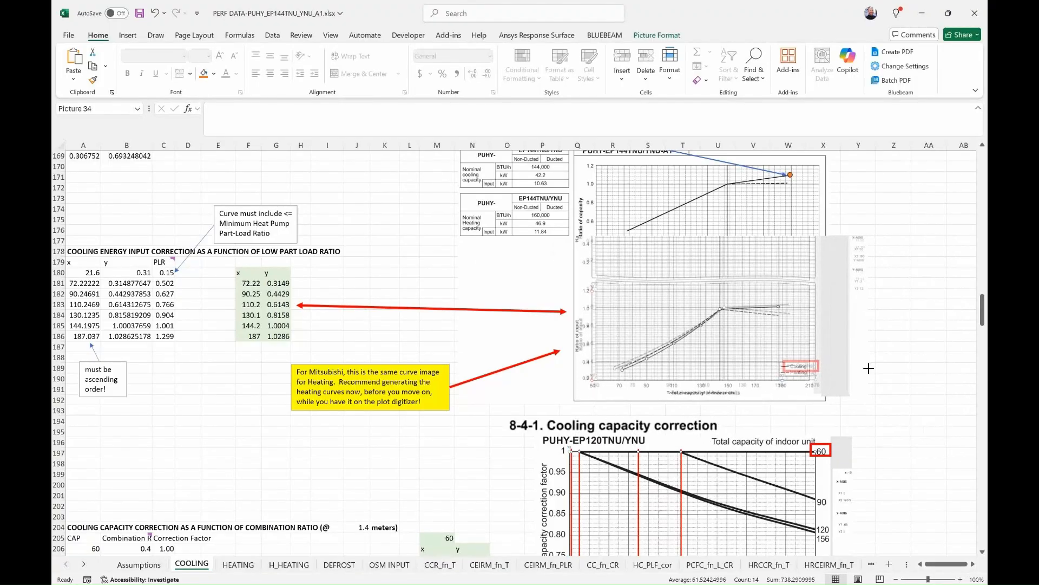
drag(694, 326, 698, 327)
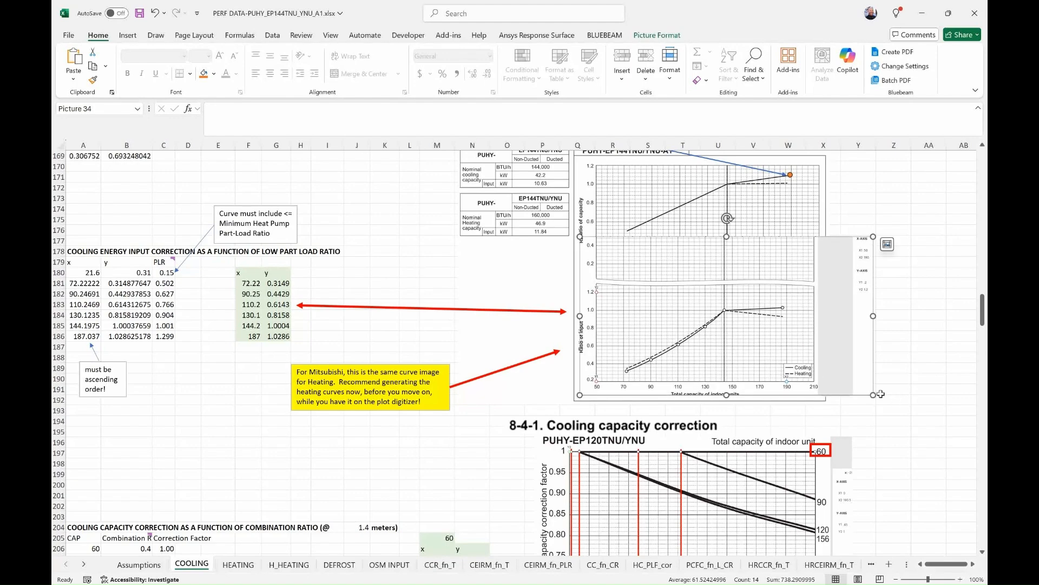
drag(870, 392, 876, 403)
- Send the new snip to the back and delete the red box around the Cooling legend entry
right_click(861, 368)
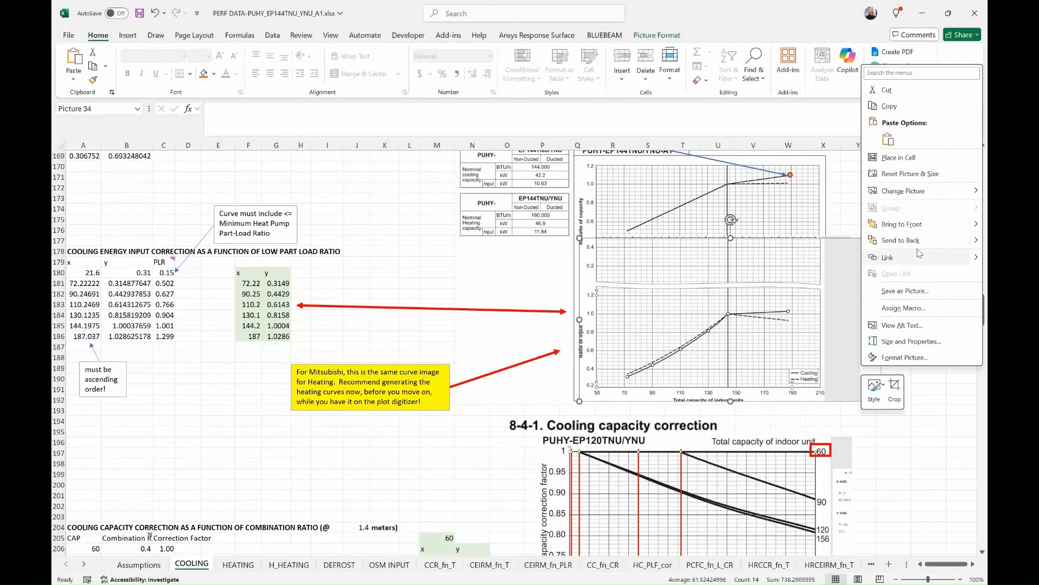
click(898, 240)
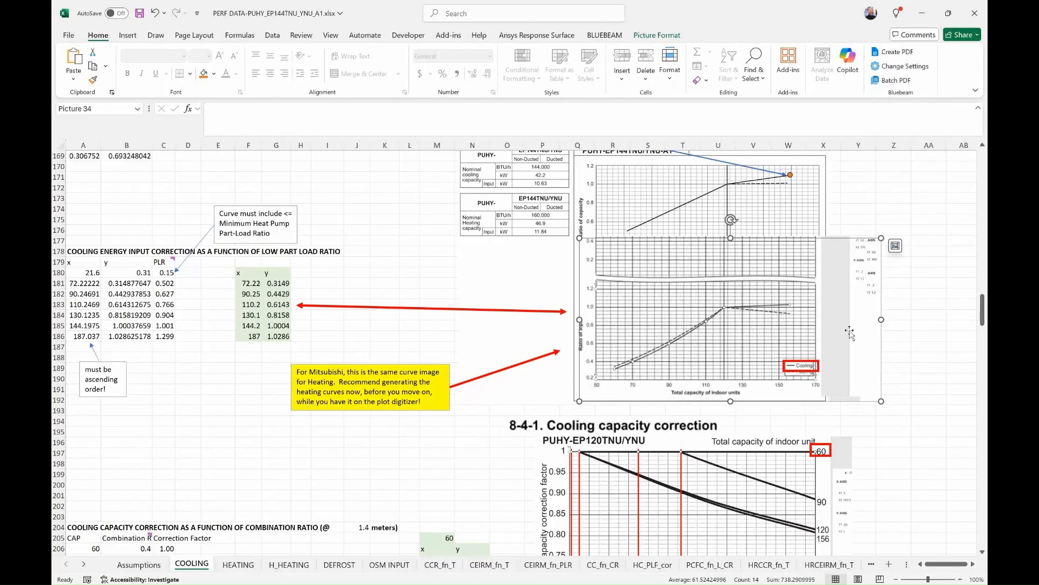
click(812, 364)
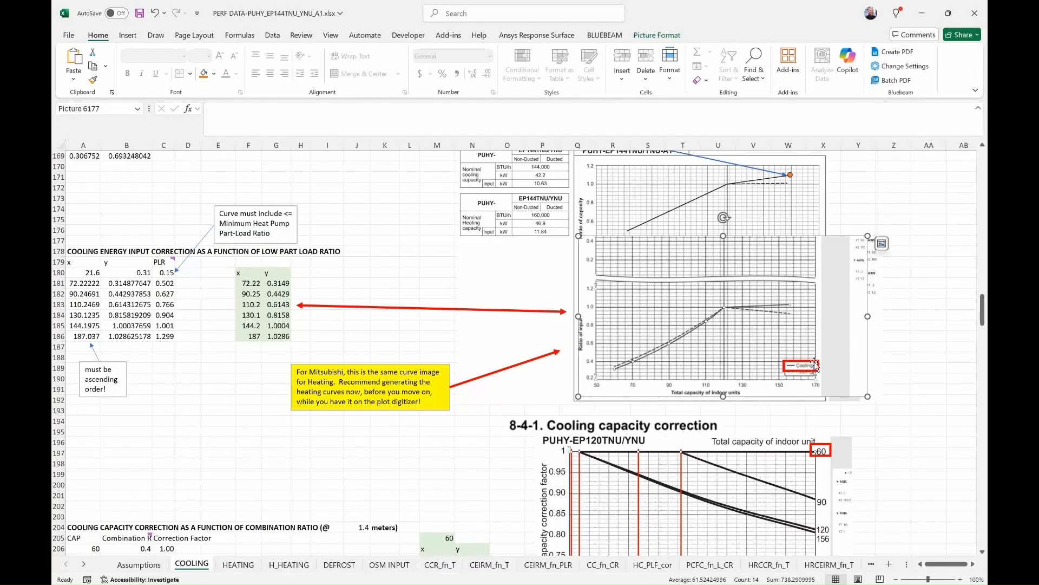
click(816, 366)
key(Delete)
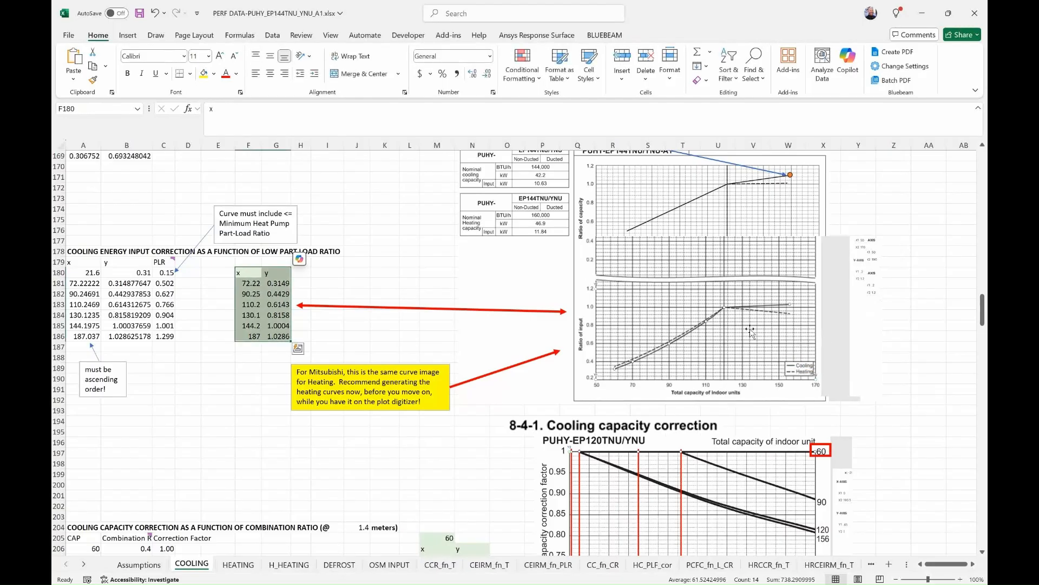
- Delete the old digitized chart picture and bring the new snip to the front
click(749, 328)
key(Delete)
right_click(856, 350)
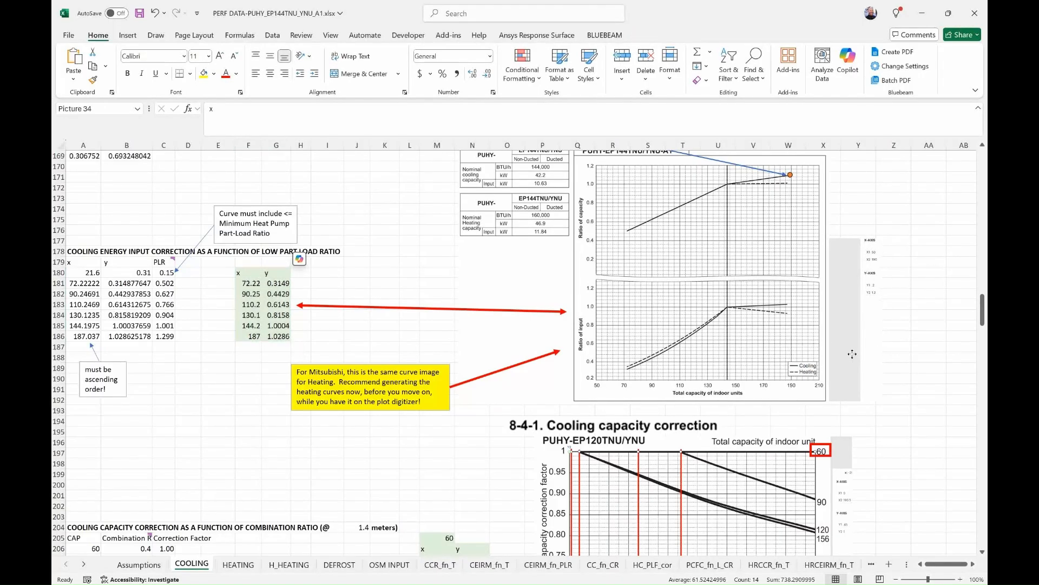
click(892, 229)
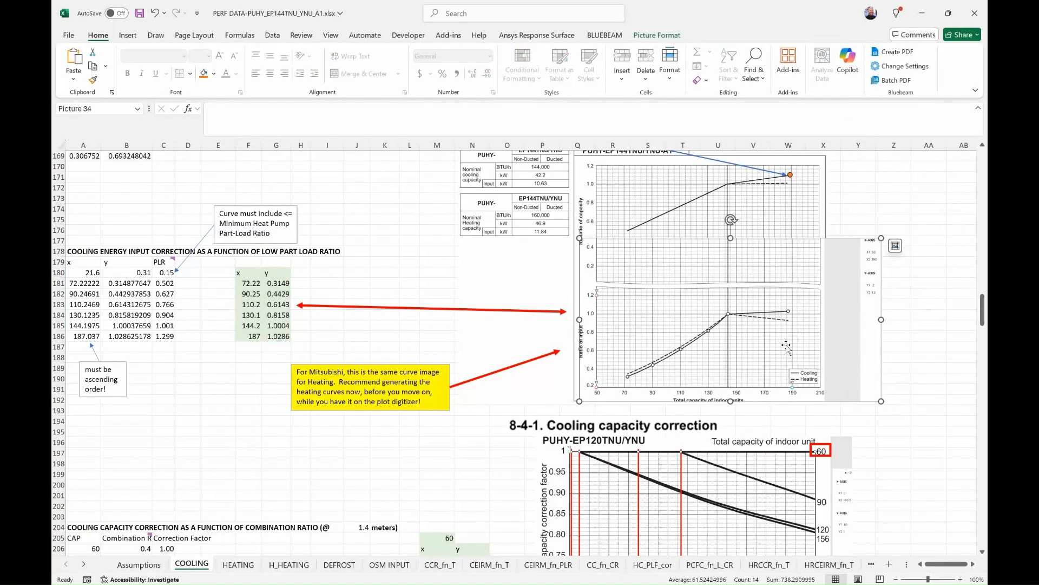
- Put the red box back around the Cooling legend entry of the new snip on the COOLING sheet
click(605, 247)
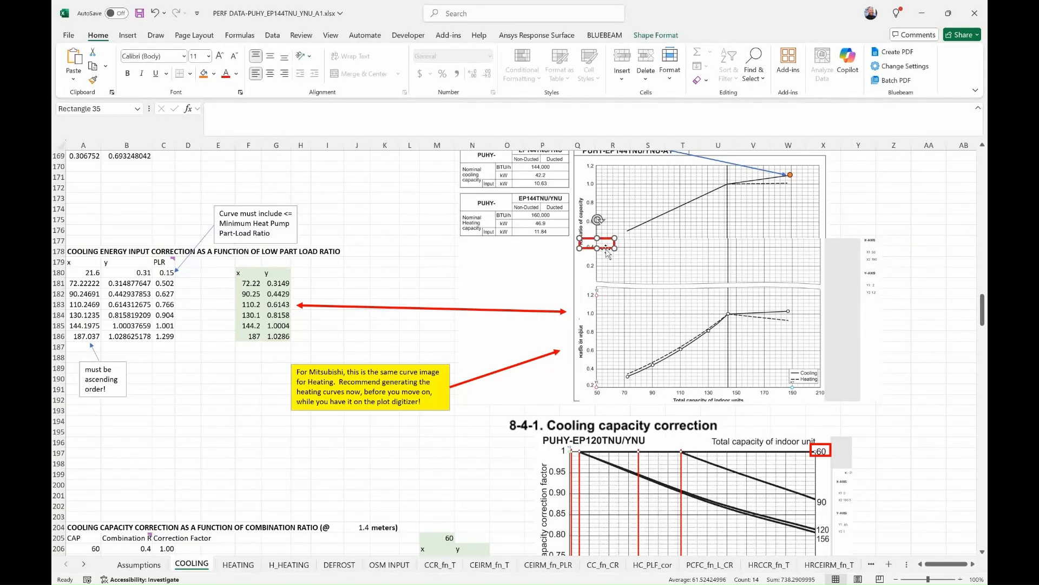
drag(605, 247, 812, 376)
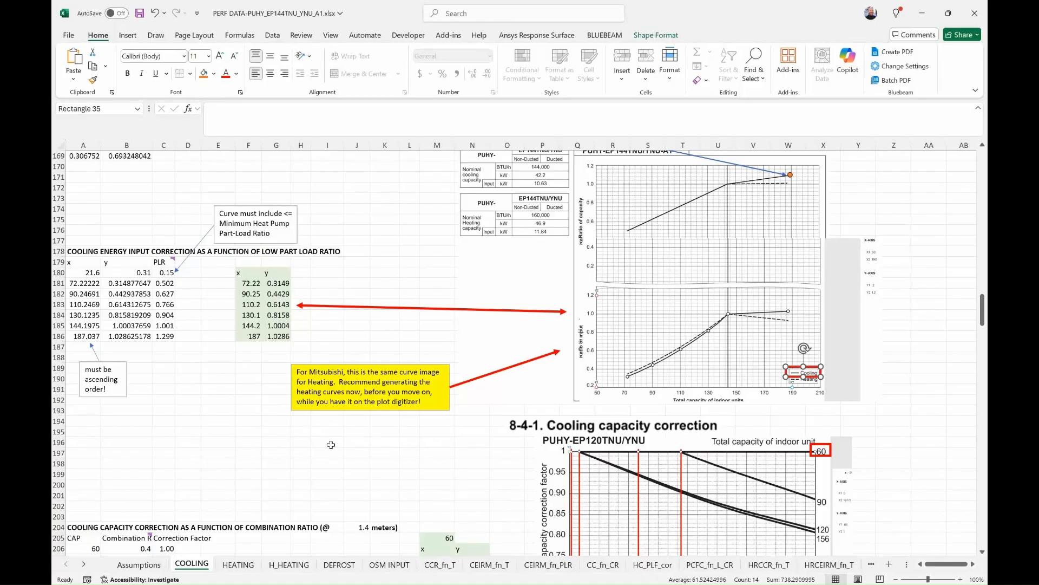
- Check the H_HEATING and HEATING sheets for the heating energy input correction table and its Ratio of input chart
click(290, 564)
scroll(348, 355, down, 20)
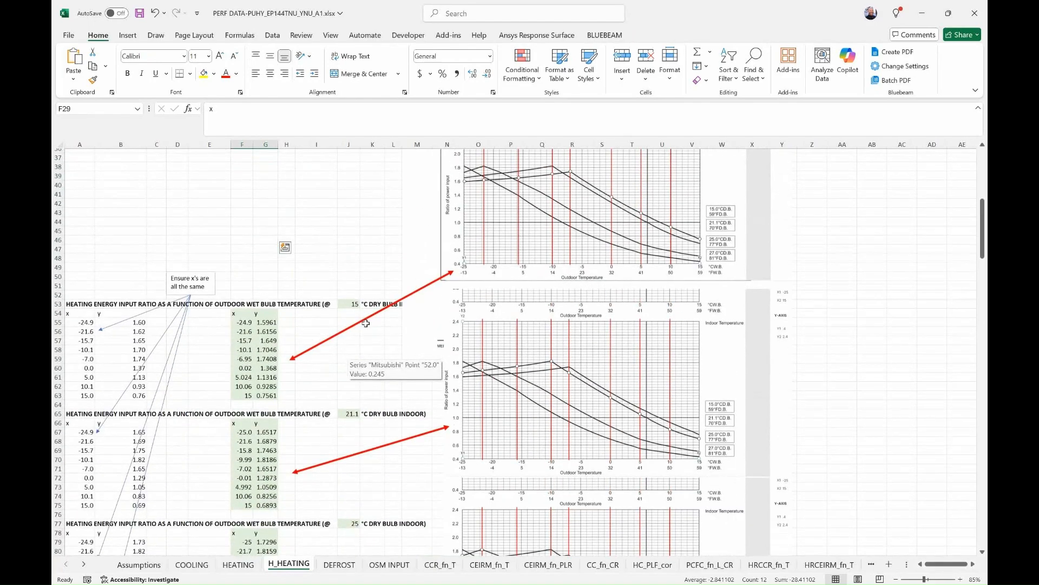
scroll(367, 391, up, 20)
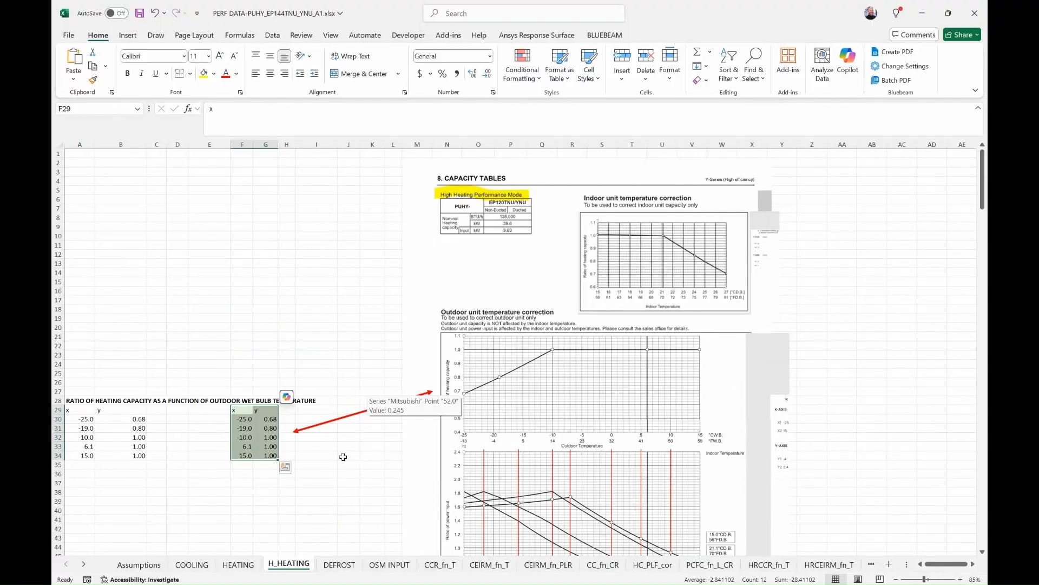
click(232, 566)
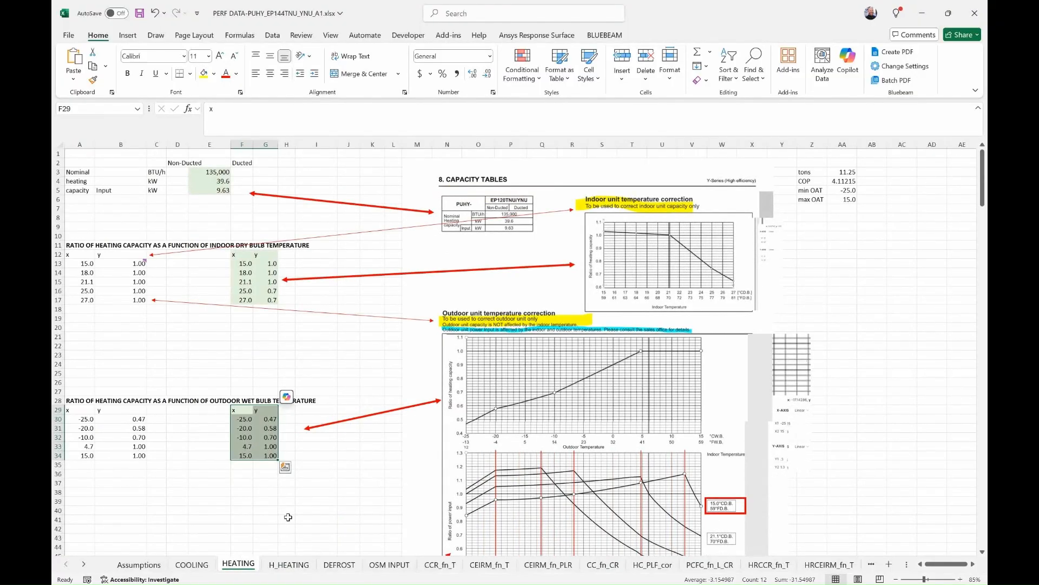
scroll(330, 471, down, 12)
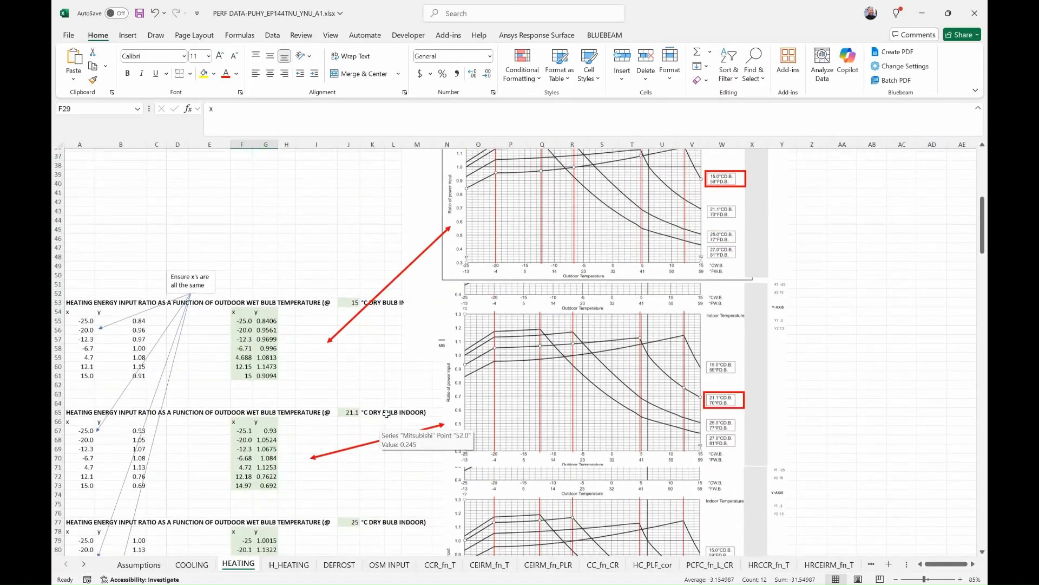
scroll(387, 415, down, 20)
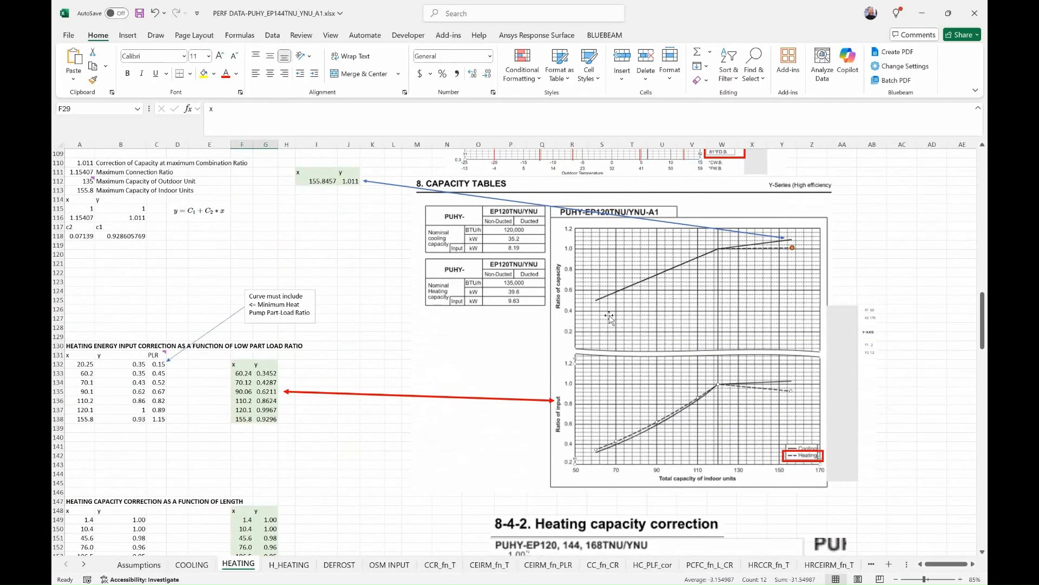
mouse_move(597, 320)
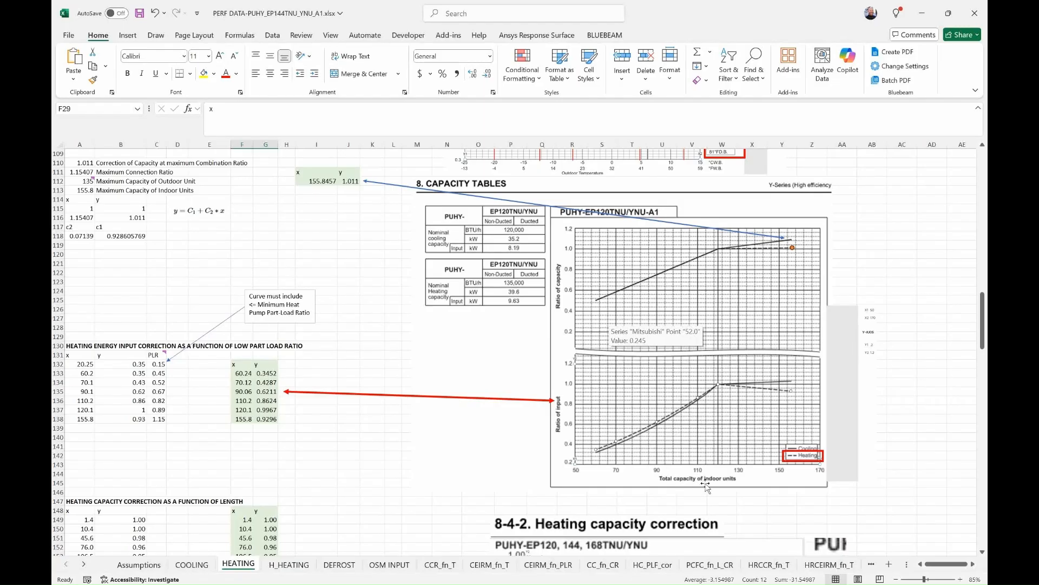
- Switch to PlotDigitizer and move the digitized points from the Cooling curve onto the dashed Heating curve of the Ratio of input chart
key(alt+Tab)
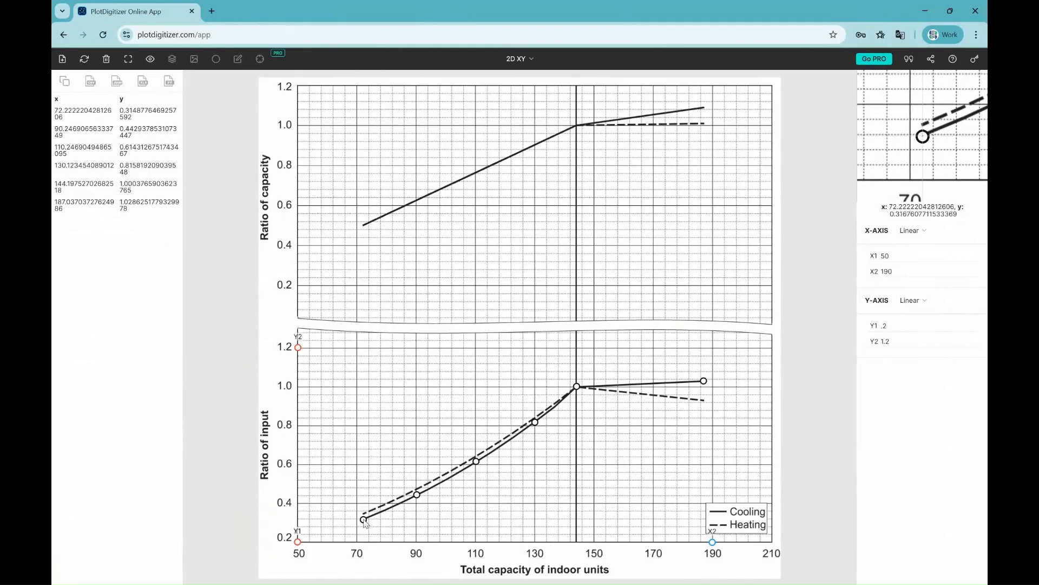
drag(364, 520, 418, 493)
drag(476, 461, 476, 457)
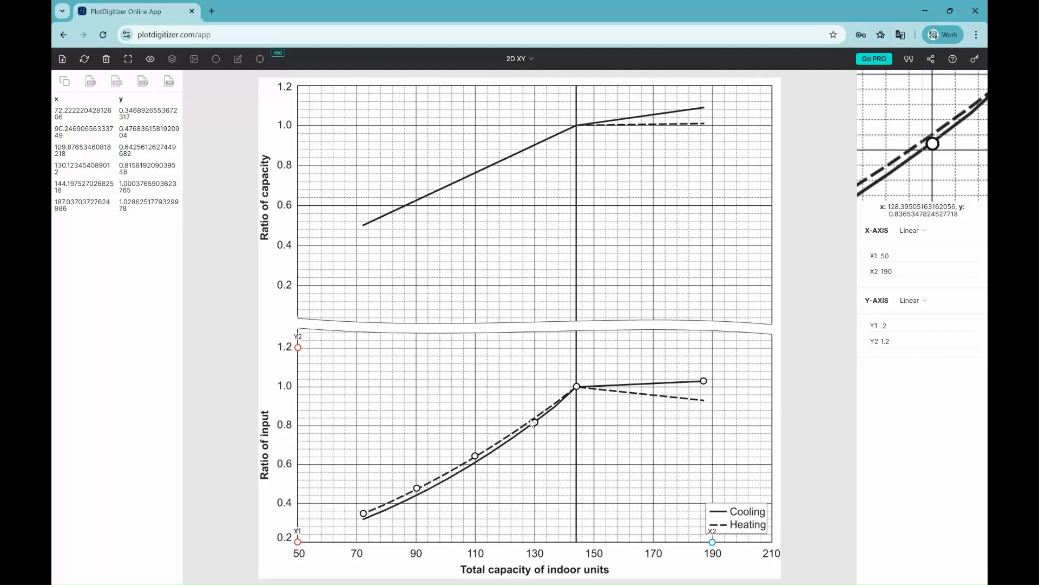
drag(535, 423, 534, 419)
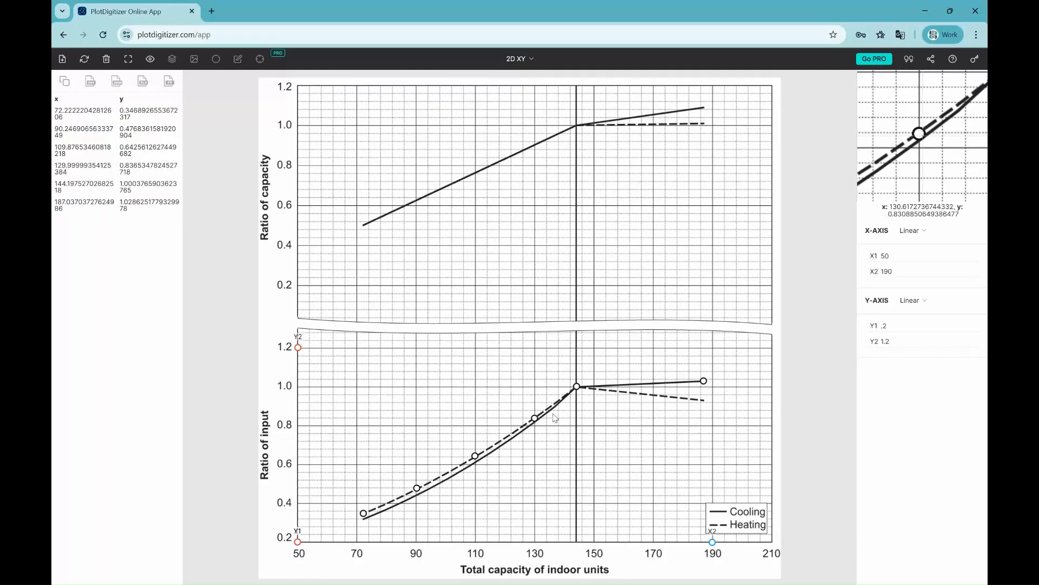
drag(704, 381, 704, 401)
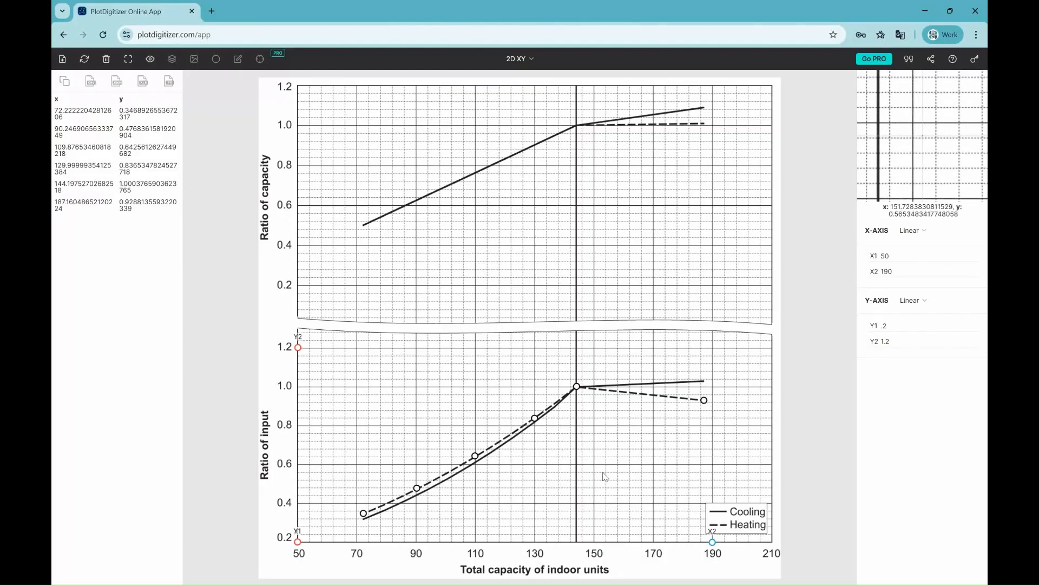
- Copy the digitized points and paste them at F132 on the HEATING sheet for the low part load energy input correction
click(65, 82)
key(alt+Tab)
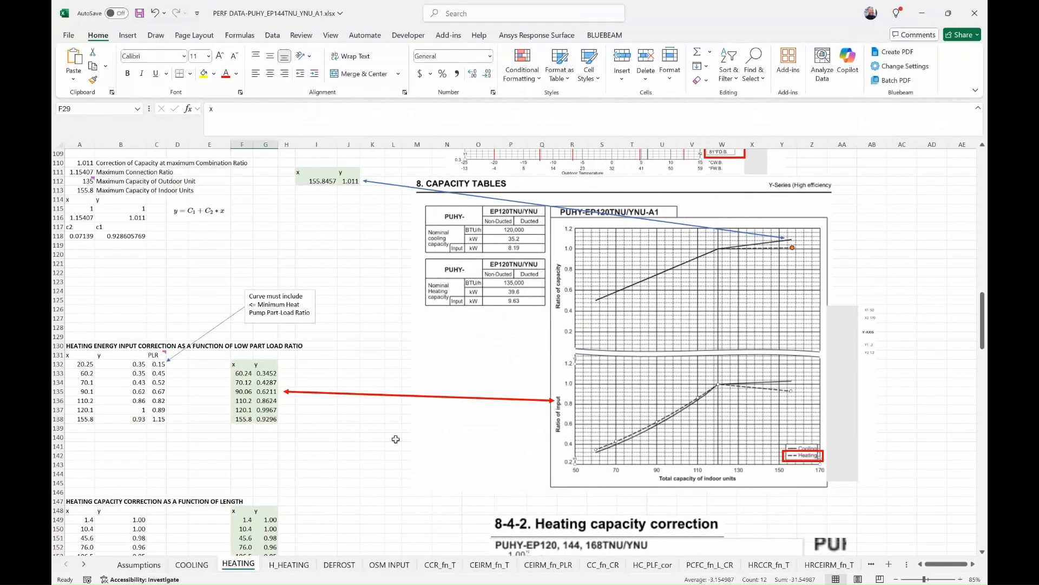
right_click(246, 365)
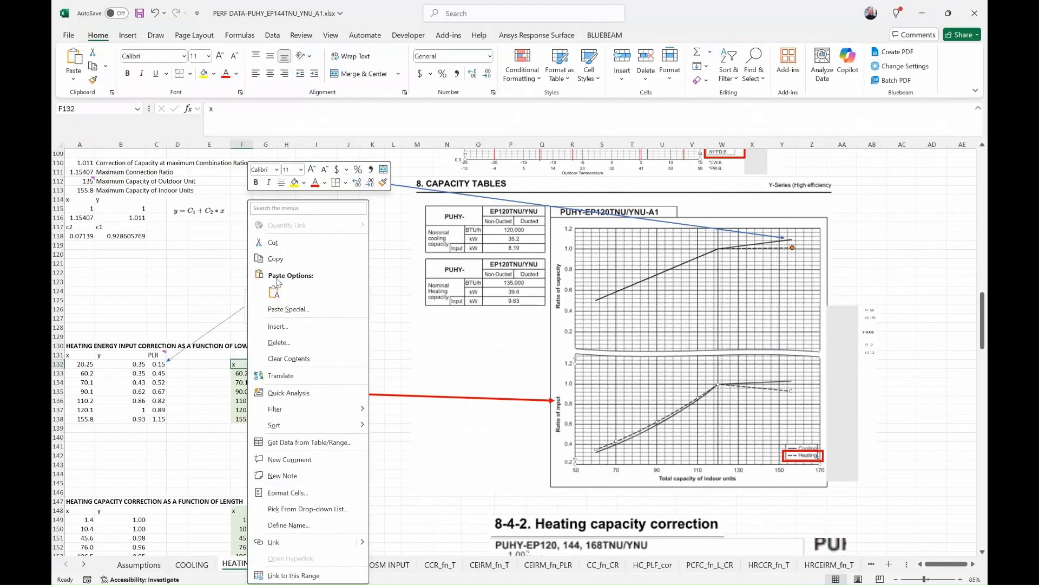
click(279, 287)
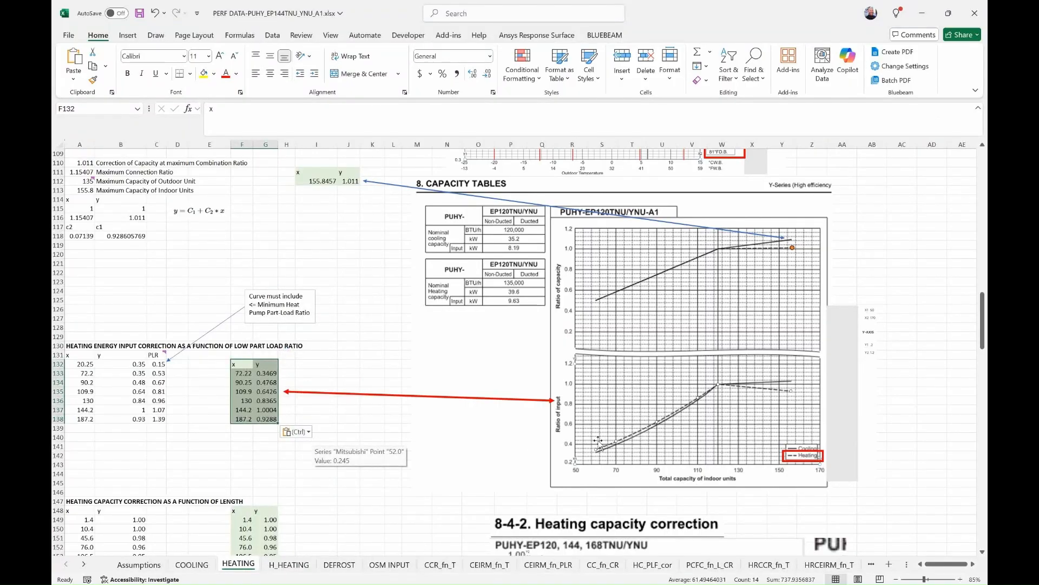
- Snip the digitized Ratio of input chart with its axis settings in PlotDigitizer and paste it into Excel's HEATING sheet
key(alt+Tab)
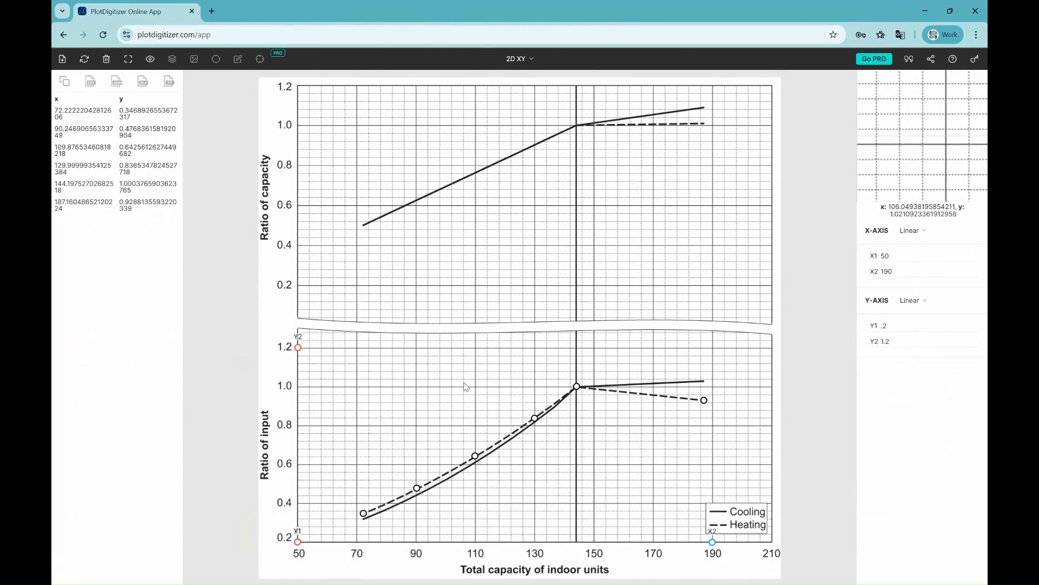
key(super+shift+s)
drag(260, 575, 899, 226)
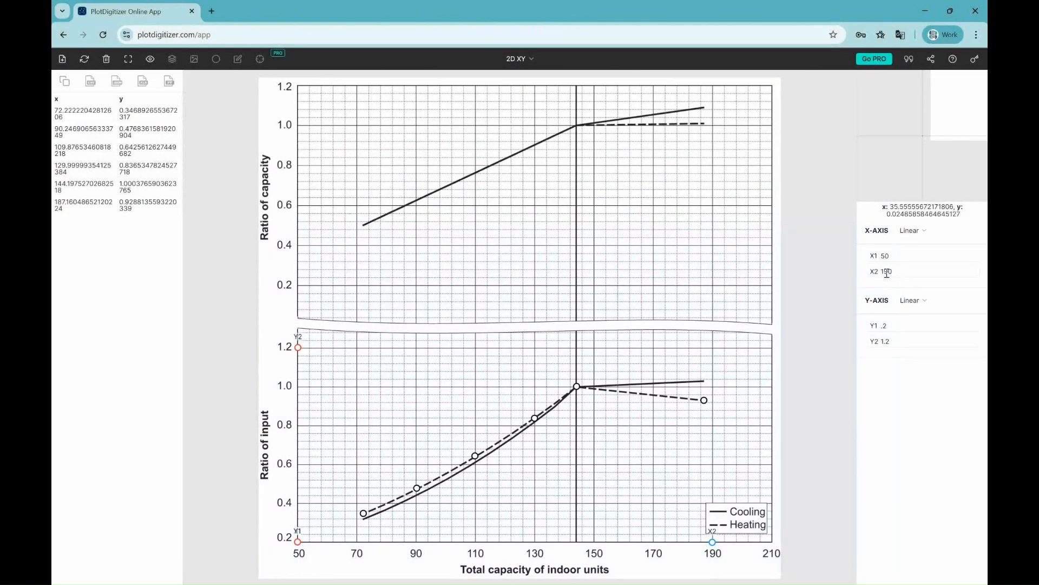
key(alt+Tab)
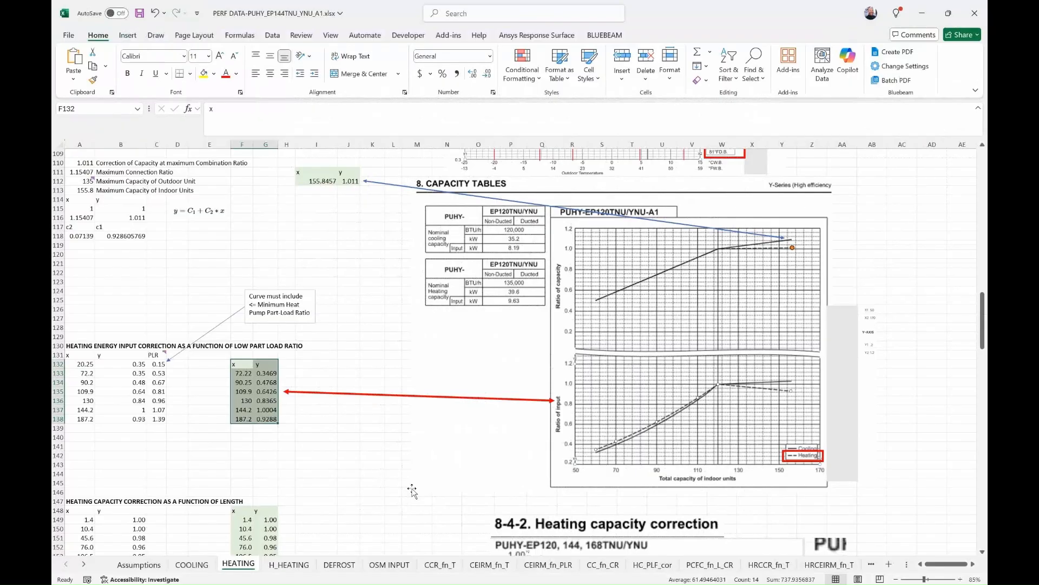
click(366, 436)
key(ctrl+v)
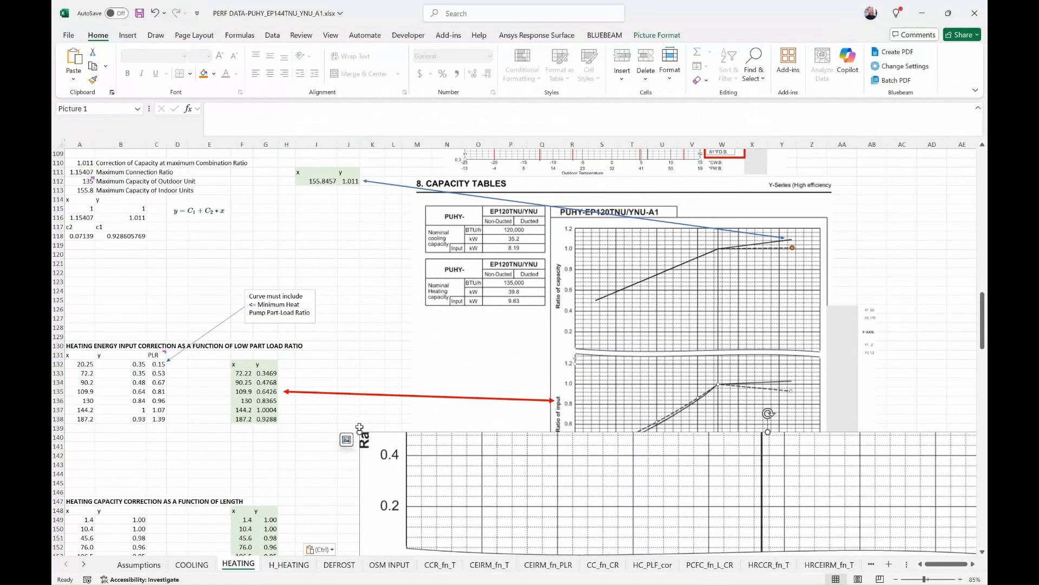
- Scale down the pasted snip and align it over the existing Ratio of input chart on the HEATING sheet
drag(359, 428, 640, 440)
drag(735, 523, 653, 381)
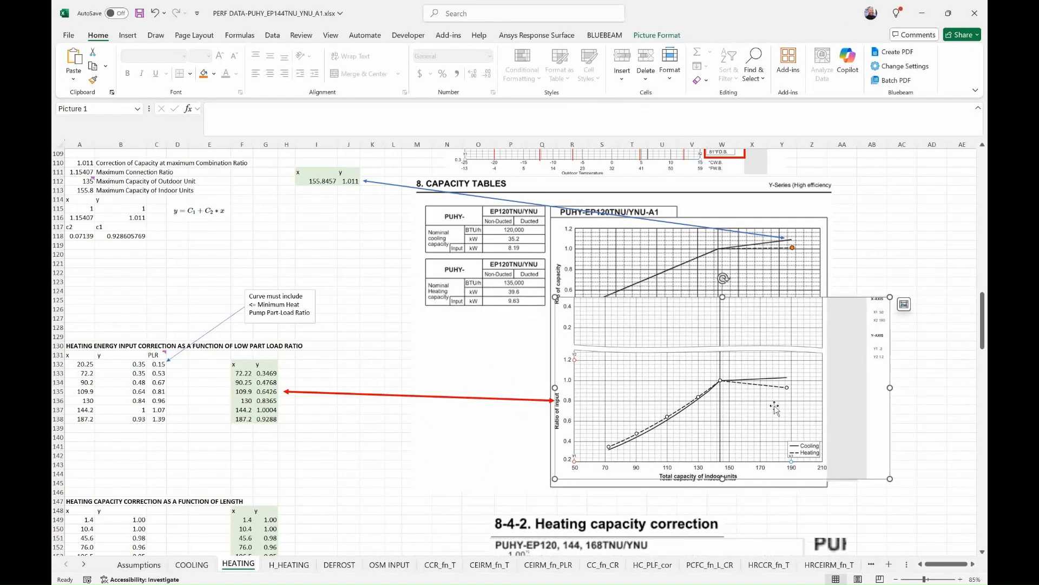
drag(890, 479, 886, 476)
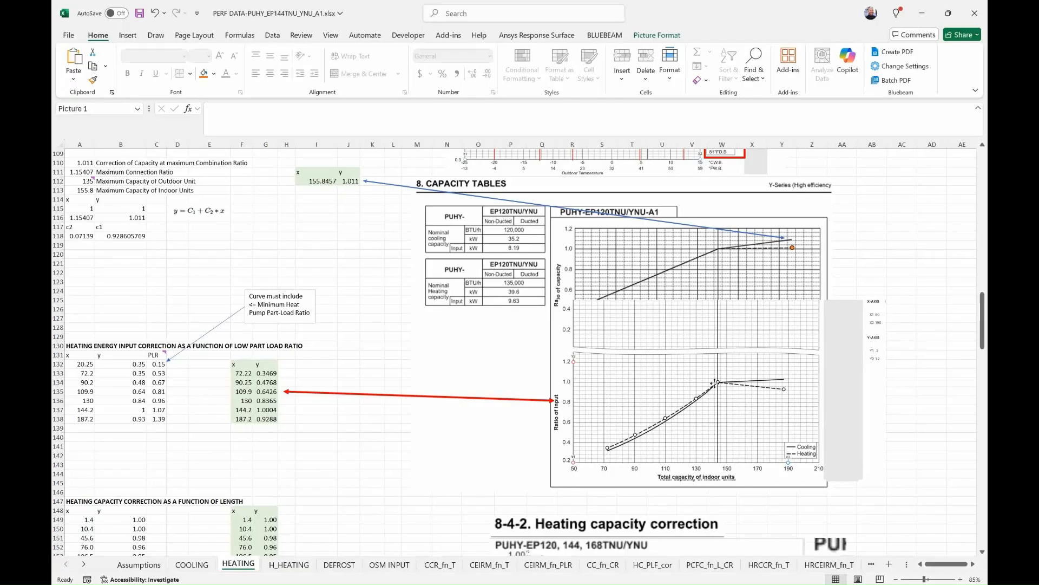
drag(714, 382, 707, 399)
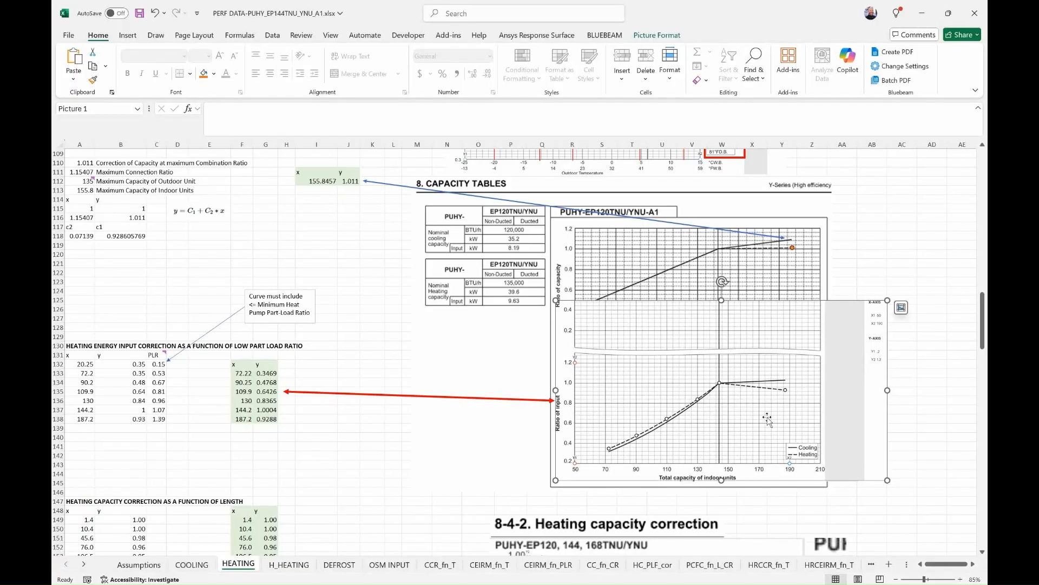
- Send the new snip to the back and delete the old digitized chart picture
right_click(854, 415)
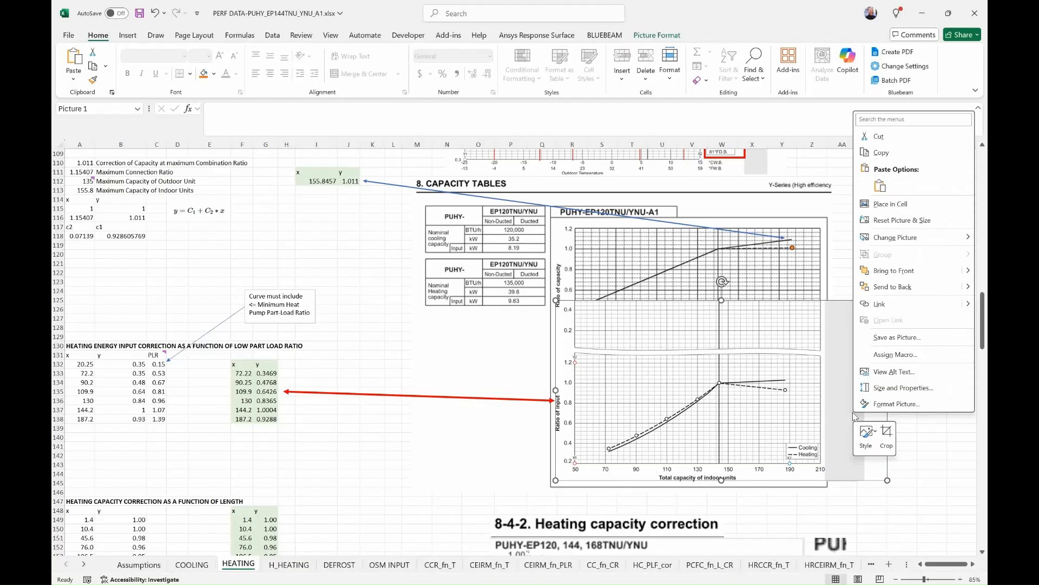
click(894, 287)
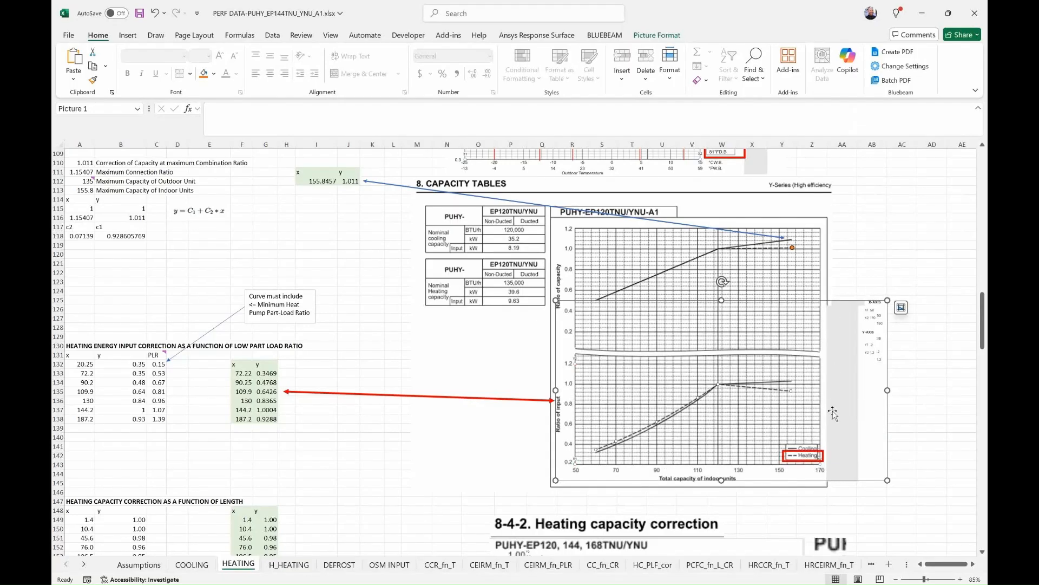
click(802, 456)
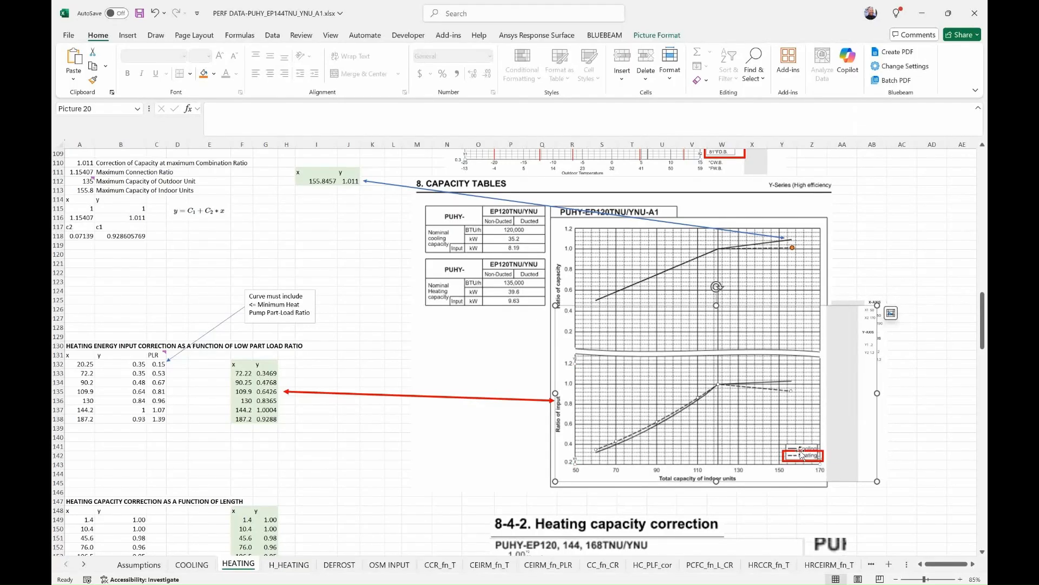
key(Escape)
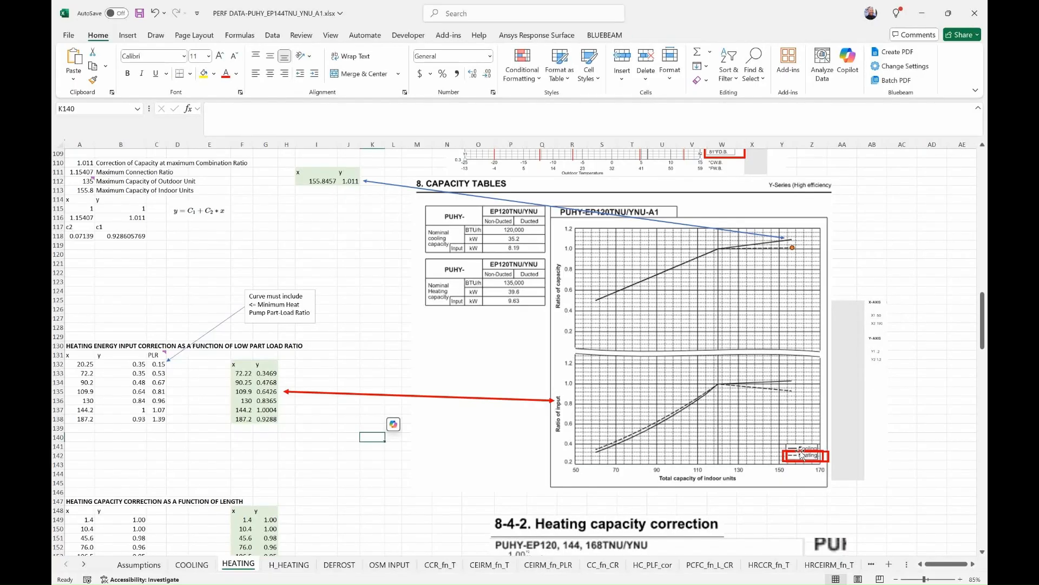
- Cut the red box around the Heating legend entry and bring the new snip to the front
click(801, 452)
key(Delete)
click(803, 457)
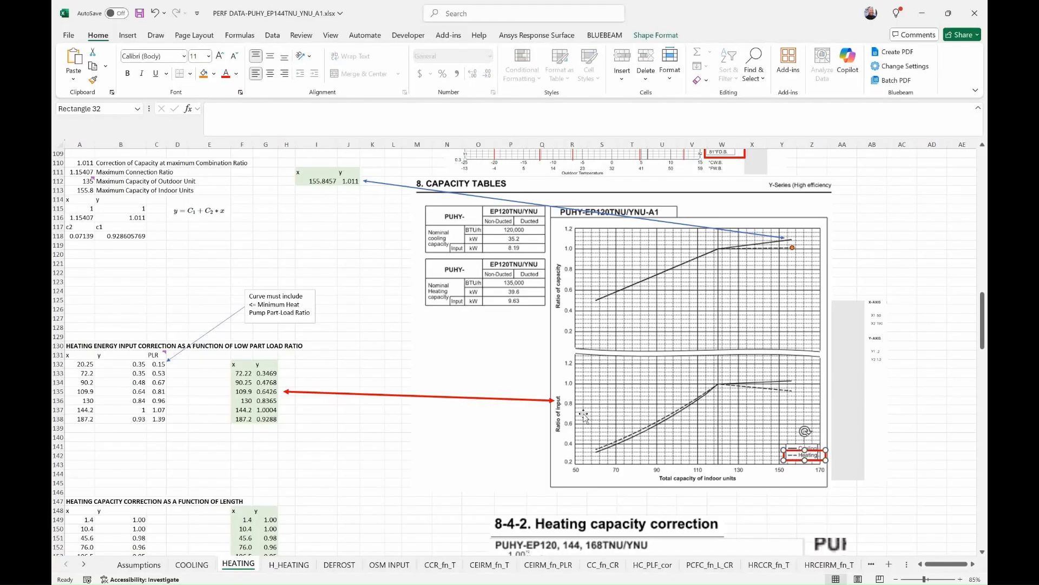
right_click(842, 421)
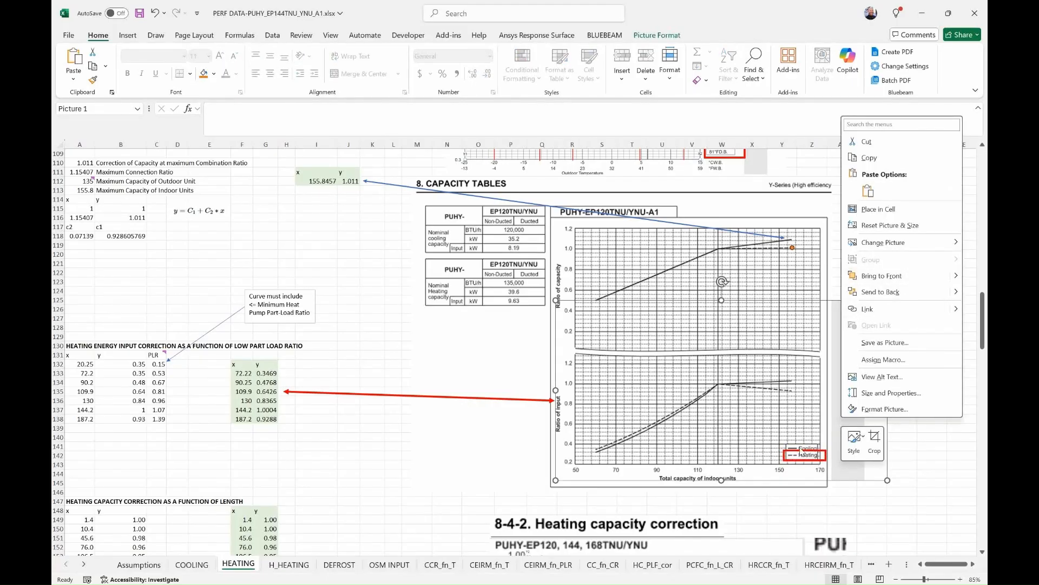
key(Escape)
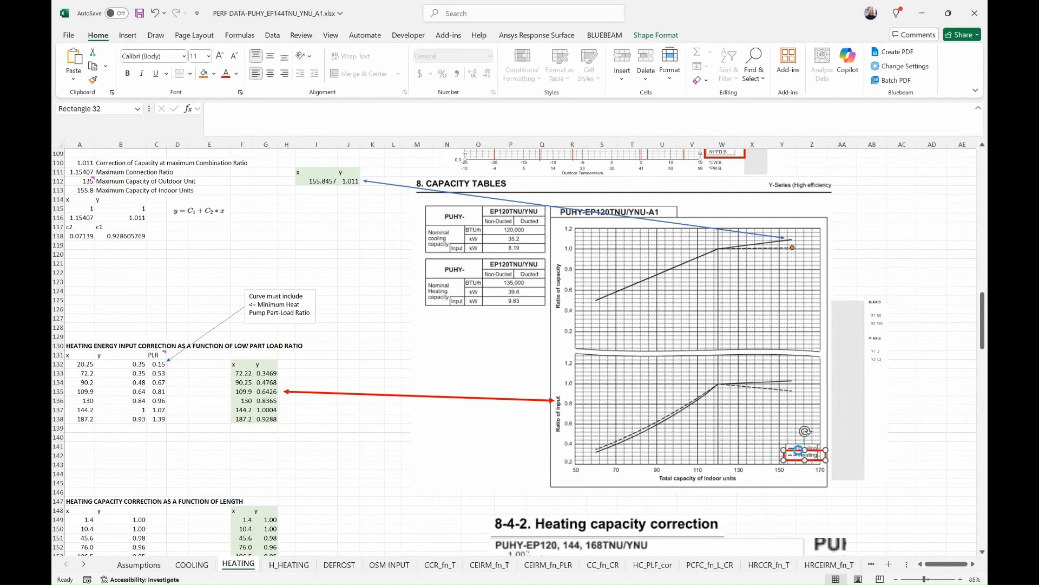
right_click(843, 441)
click(882, 297)
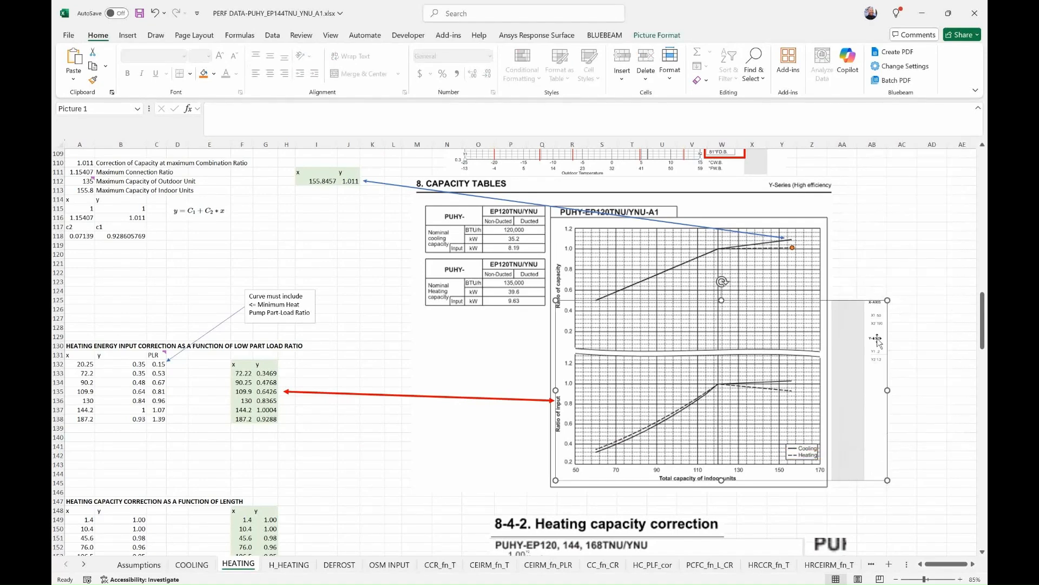
- Paste the red box back and place it around the new snip's Heating legend entry
key(ctrl+v)
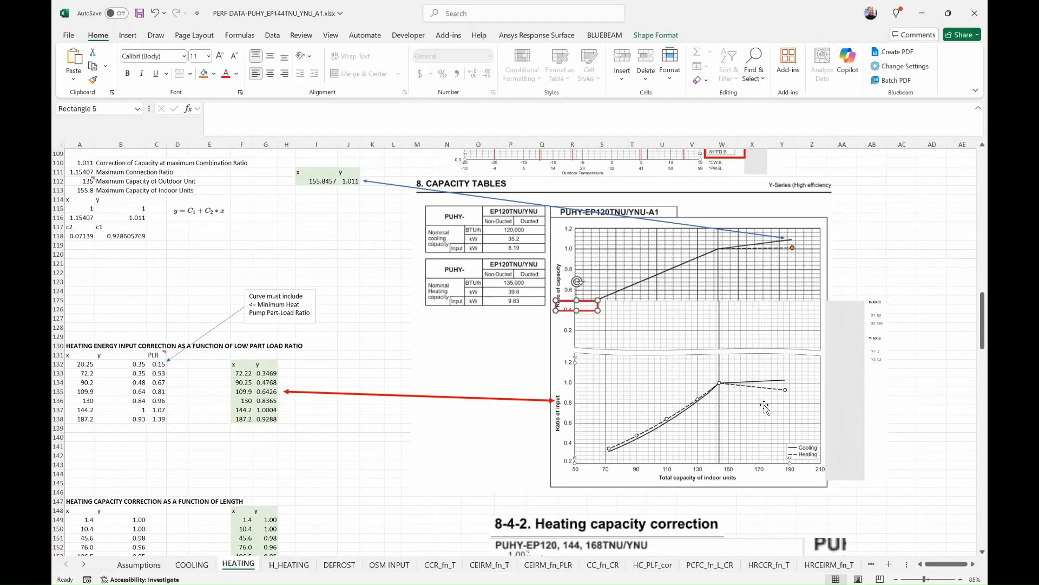
drag(593, 314, 821, 464)
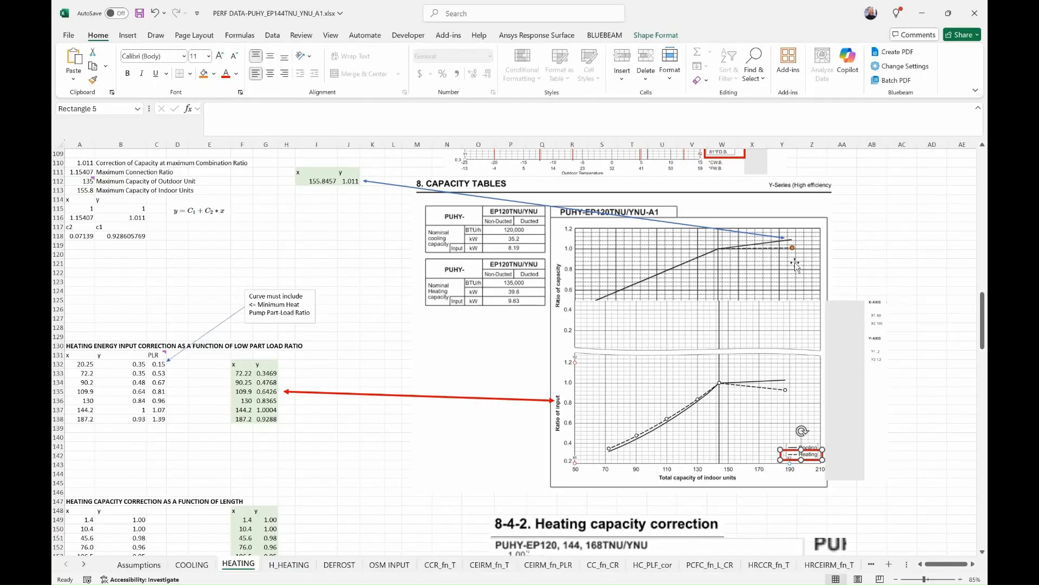
- Switch to PlotDigitizer and remove the digitized points from the Heating curve on the Ratio of input chart
key(alt+Tab)
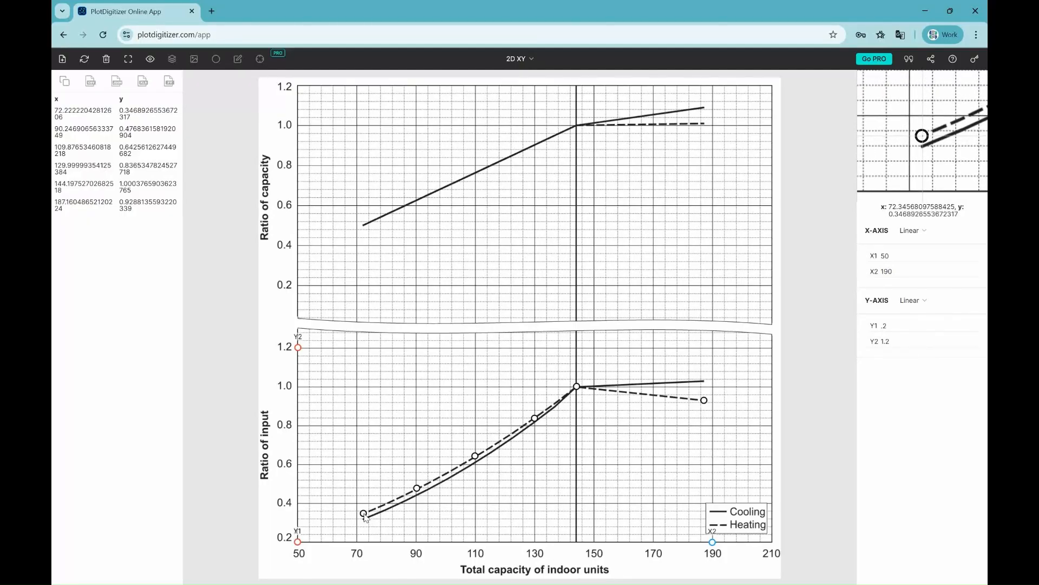
right_click(704, 401)
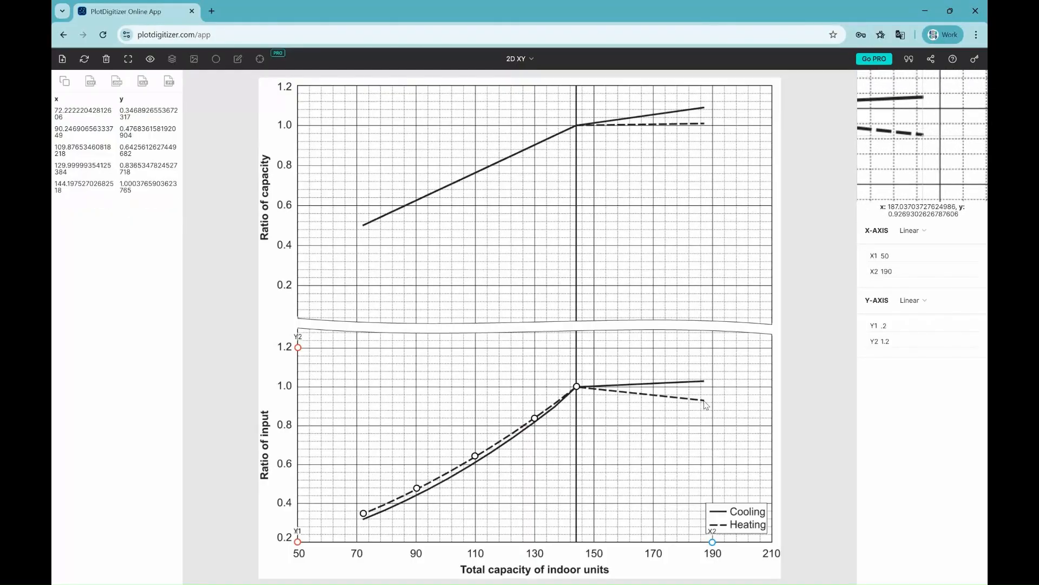
right_click(577, 387)
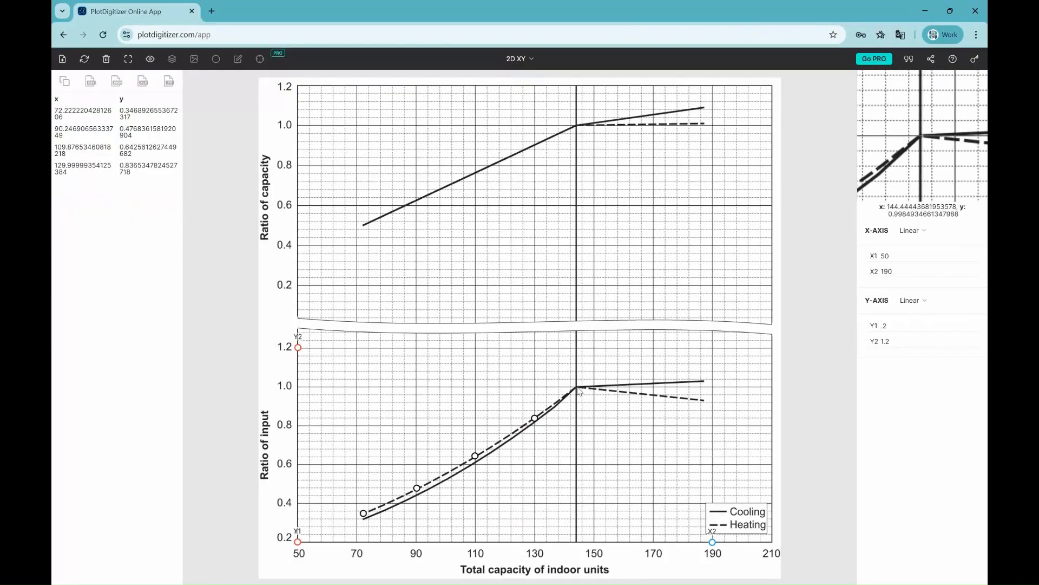
right_click(534, 423)
right_click(476, 457)
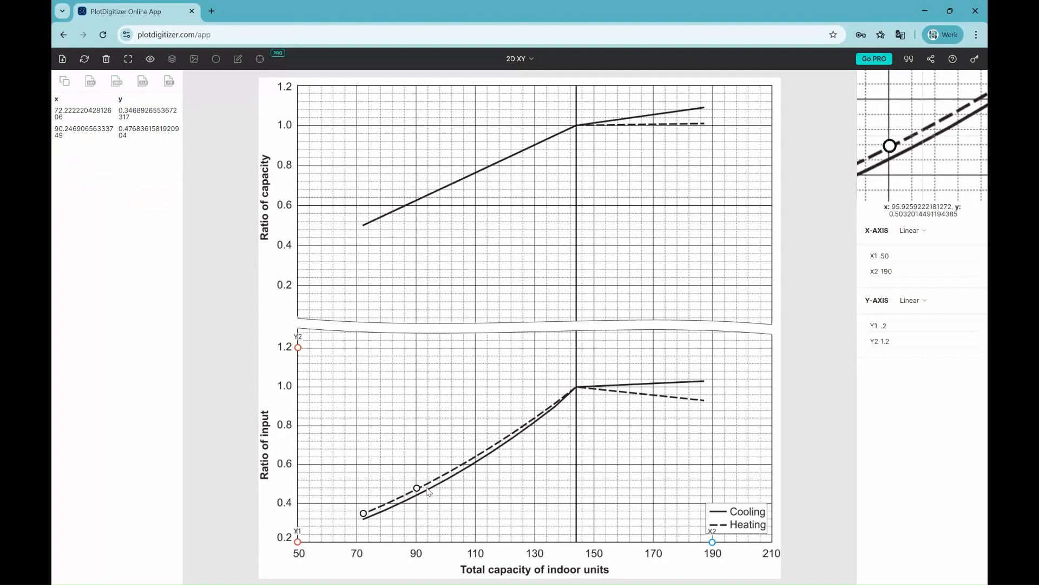
right_click(418, 490)
- Mark the end of the dashed Heating line on the Ratio of capacity chart and move Y2 and Y1 to its 1.2 and 0.2 levels
drag(365, 519, 705, 127)
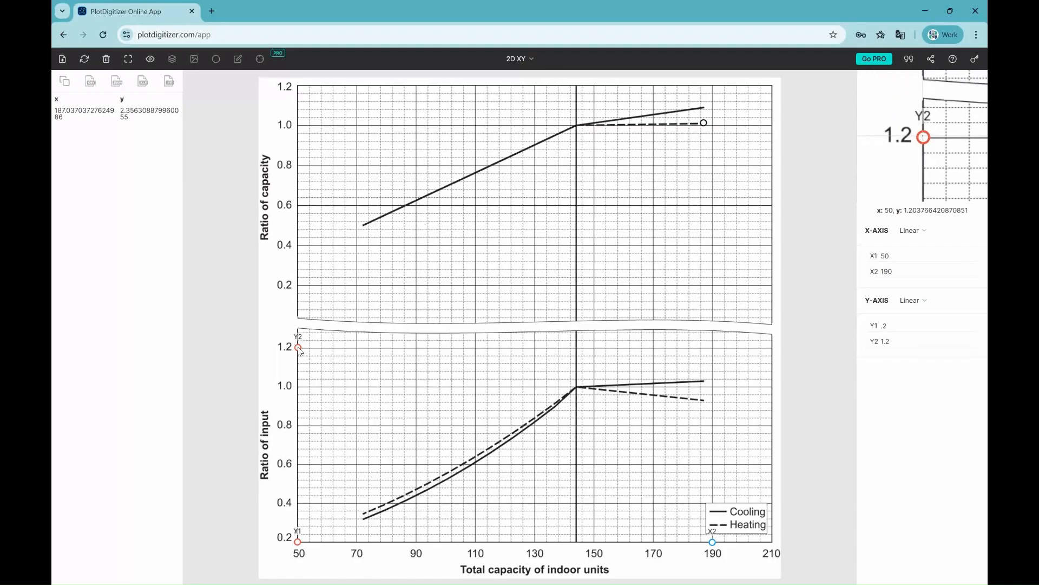
drag(299, 349, 298, 90)
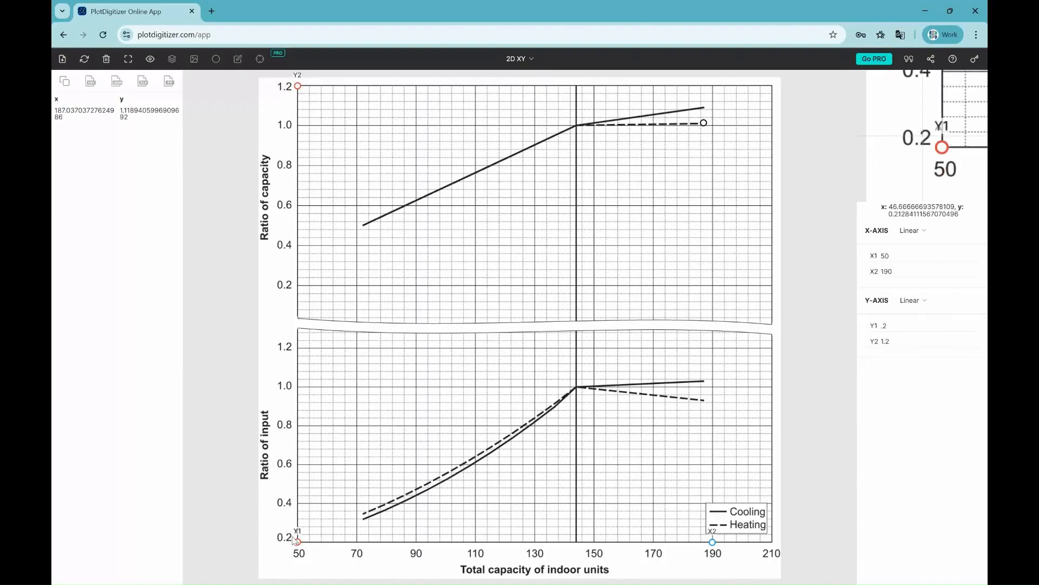
mouse_move(297, 540)
mouse_down()
mouse_move(339, 297)
mouse_move(310, 284)
mouse_move(300, 290)
mouse_up()
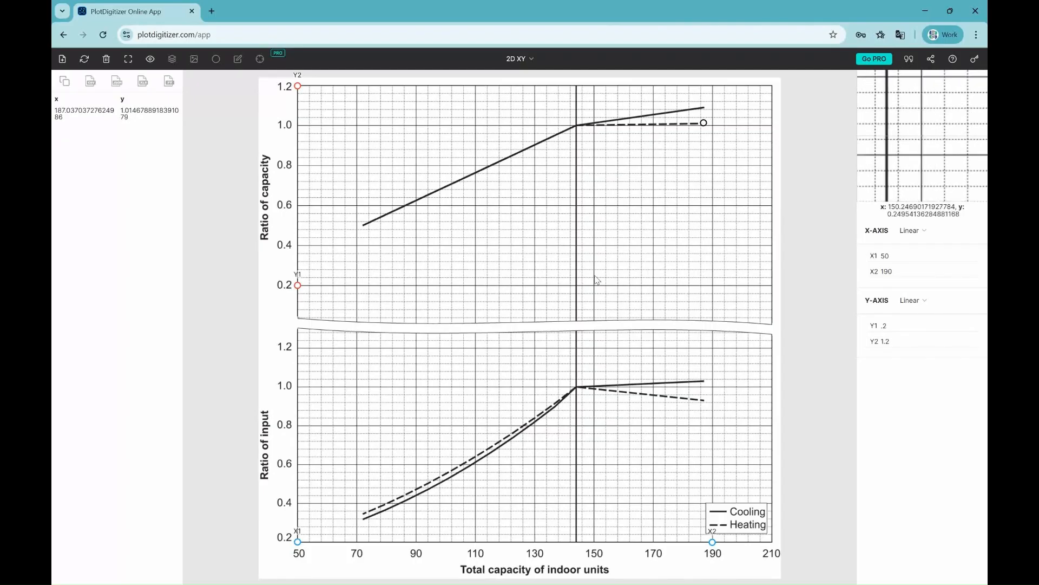
- Copy the digitized heating capacity point and paste it into the HEATING sheet's x/y table starting at I111
click(65, 81)
key(alt+Tab)
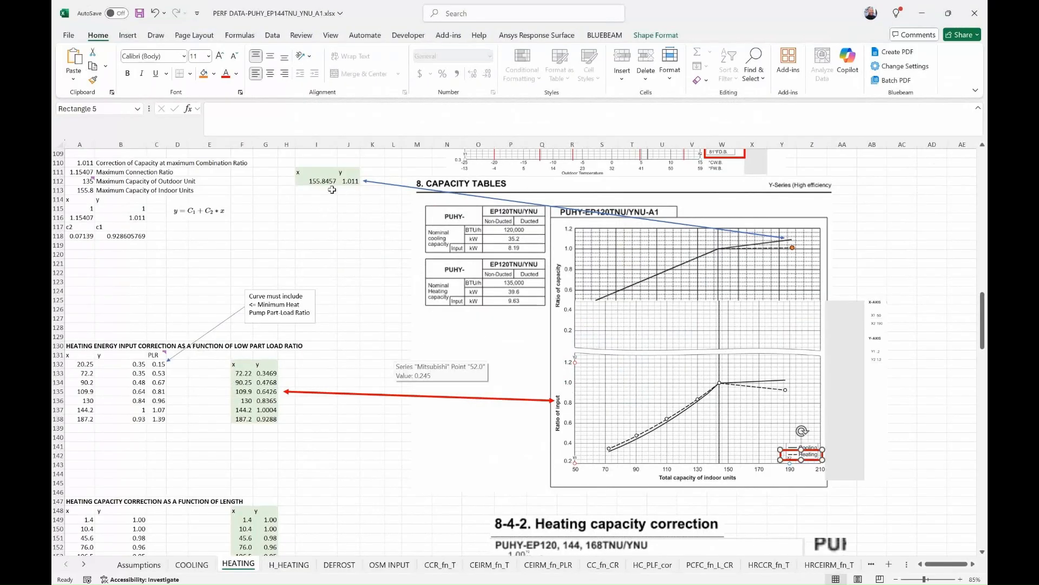
right_click(302, 175)
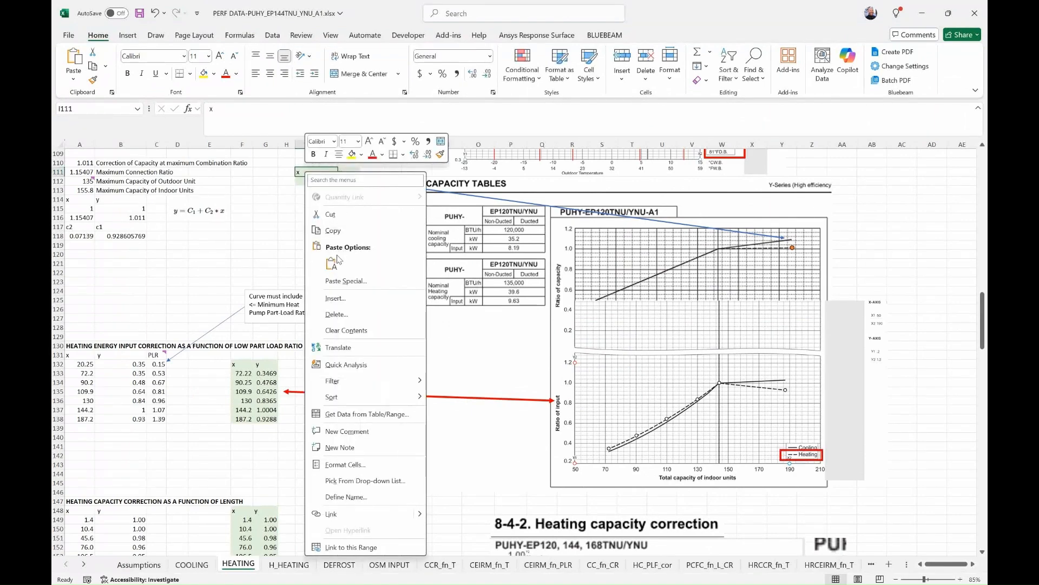
click(331, 265)
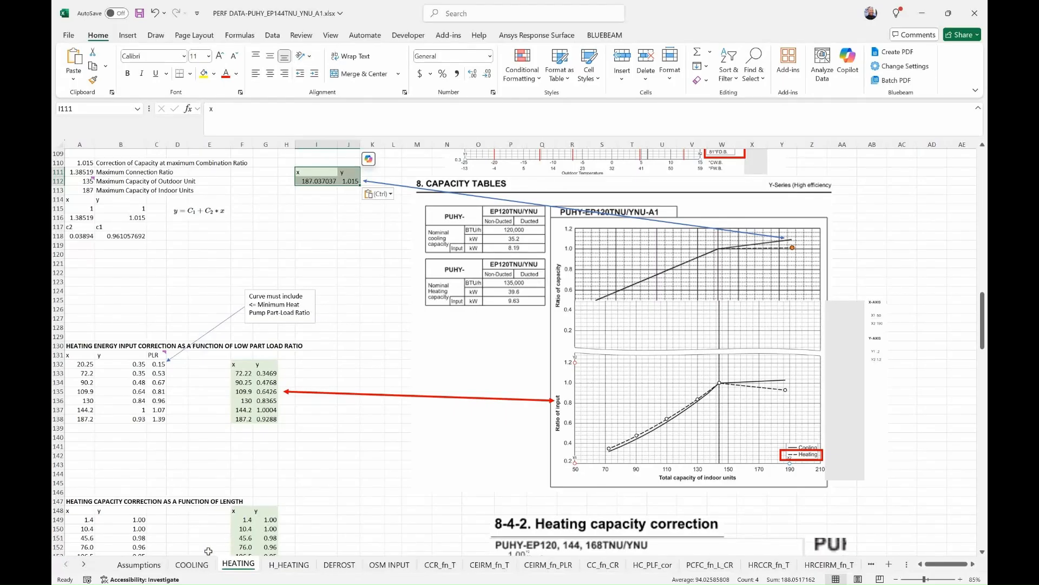
- Review the cooling capacity correction as a function of combination ratio tables and charts on the COOLING sheet
click(192, 565)
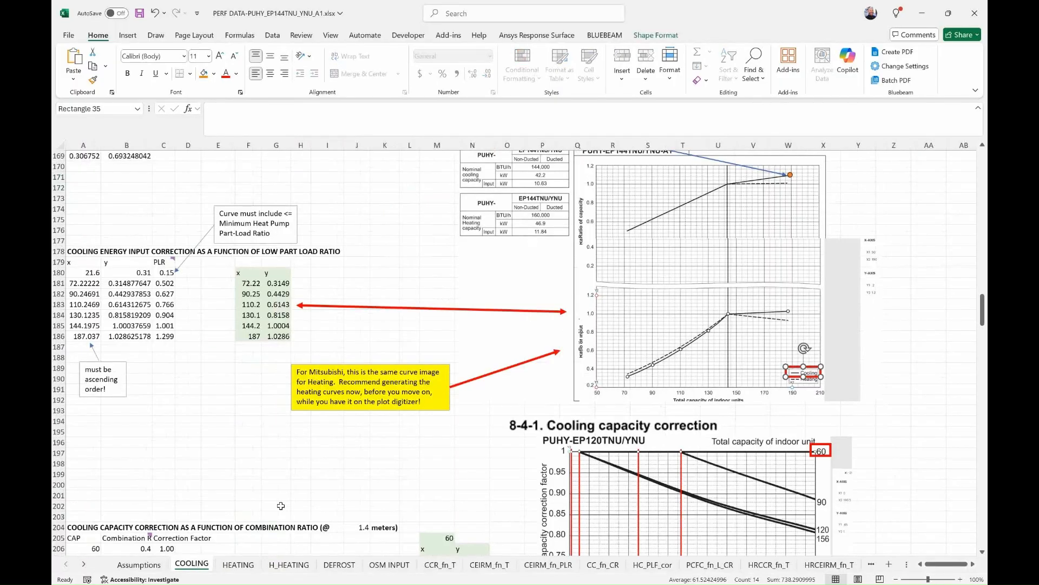
scroll(304, 441, down, 4)
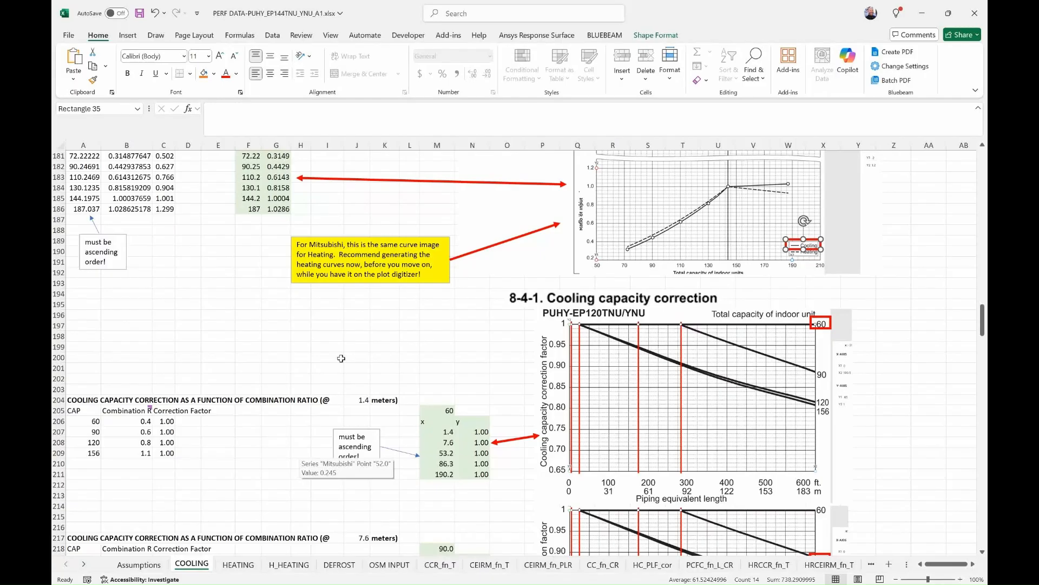
scroll(345, 351, down, 4)
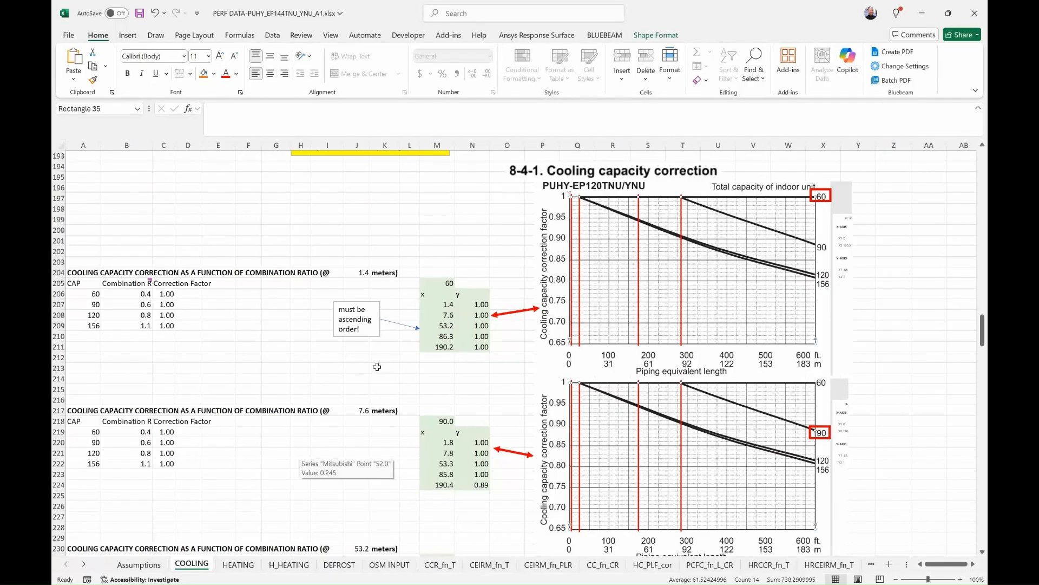
- Switch to the data book and locate the PUHY-EP144TNU/YNU cooling capacity correction chart through the ep144 search results
key(alt+Tab)
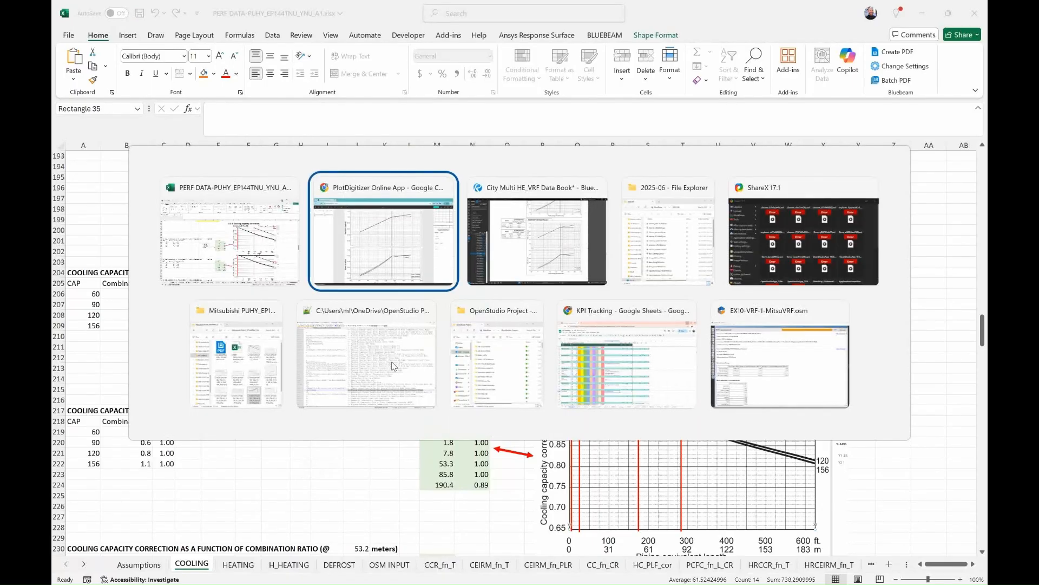
key(alt+Tab)
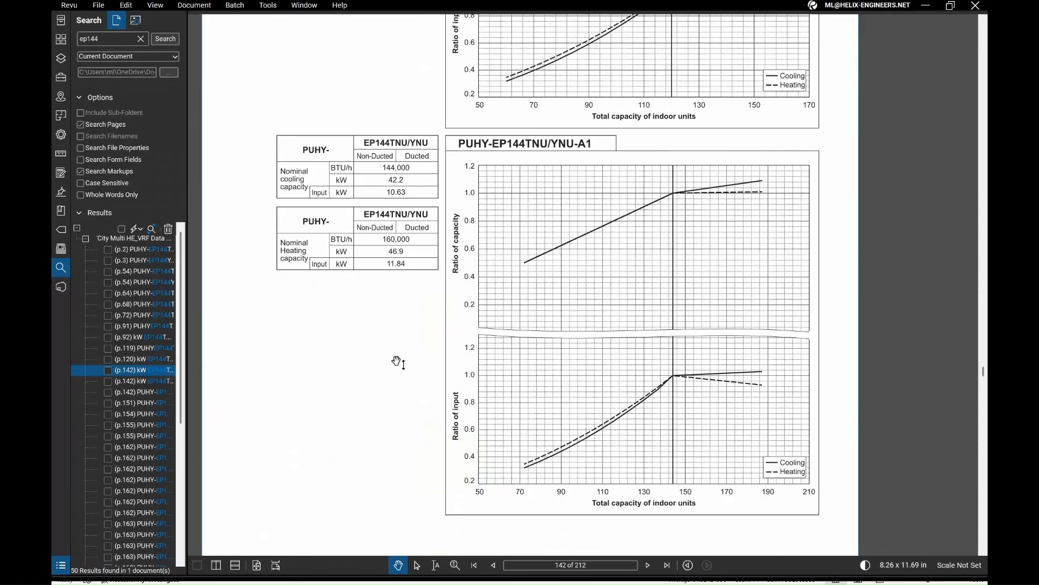
click(142, 382)
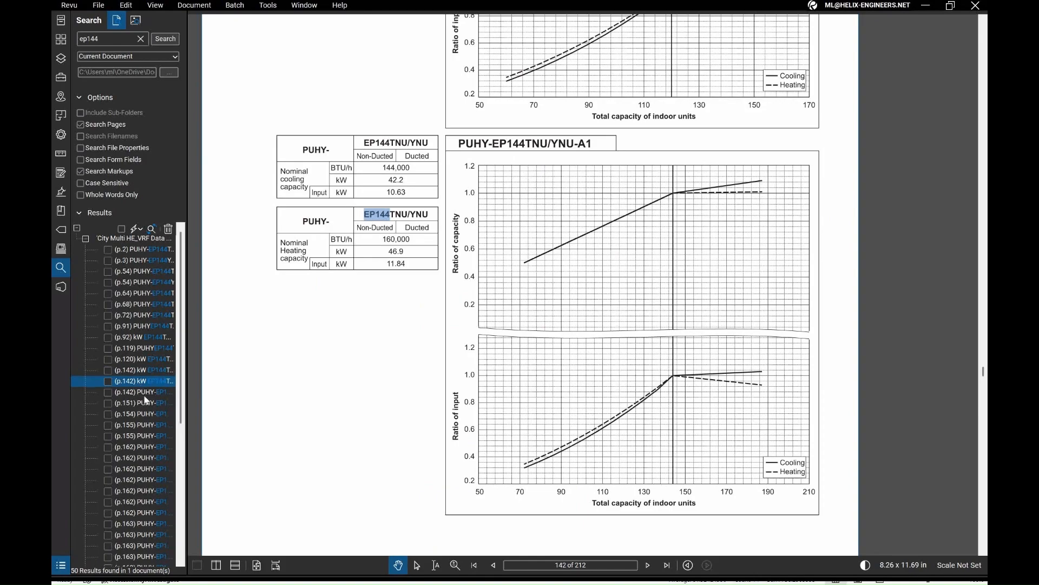
key(Down)
key(Down)
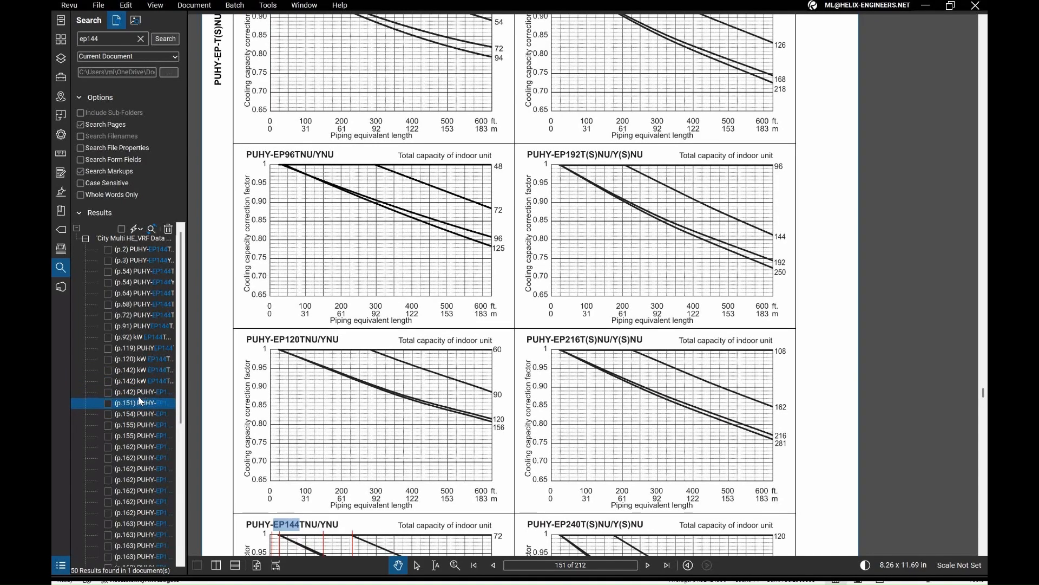
scroll(367, 301, down, 3)
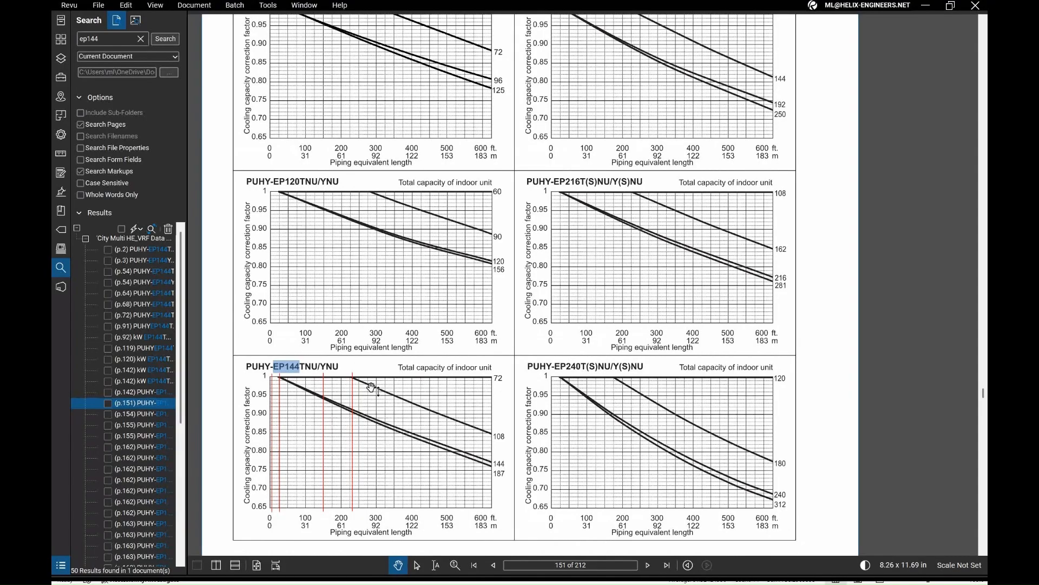
scroll(399, 412, down, 3)
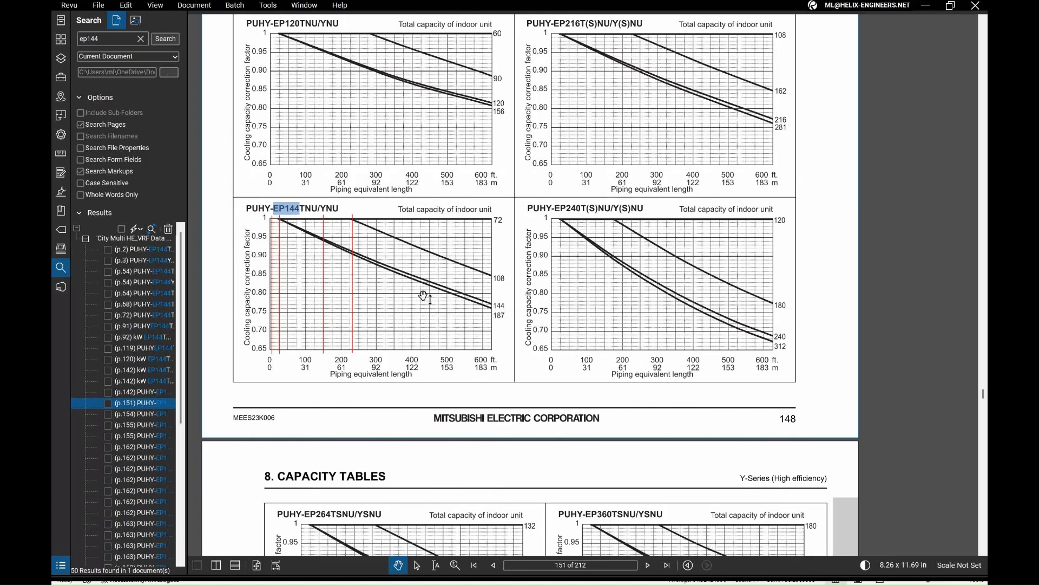
- Switch to PlotDigitizer and open the chart image PUHY_EP144TNU_A1_PCFC_fn_L_CR.png
key(alt+Tab)
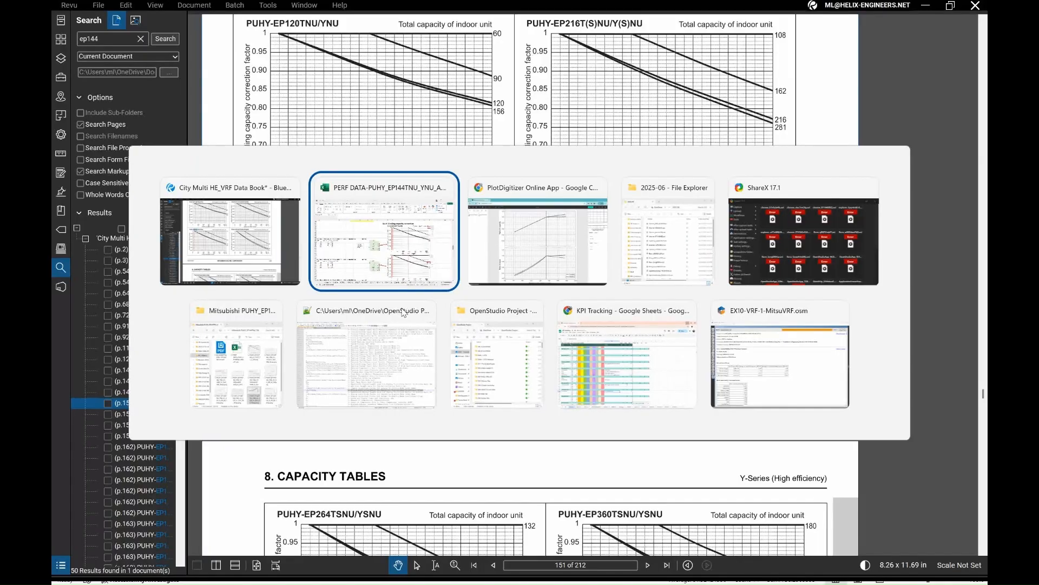
key(alt+Tab)
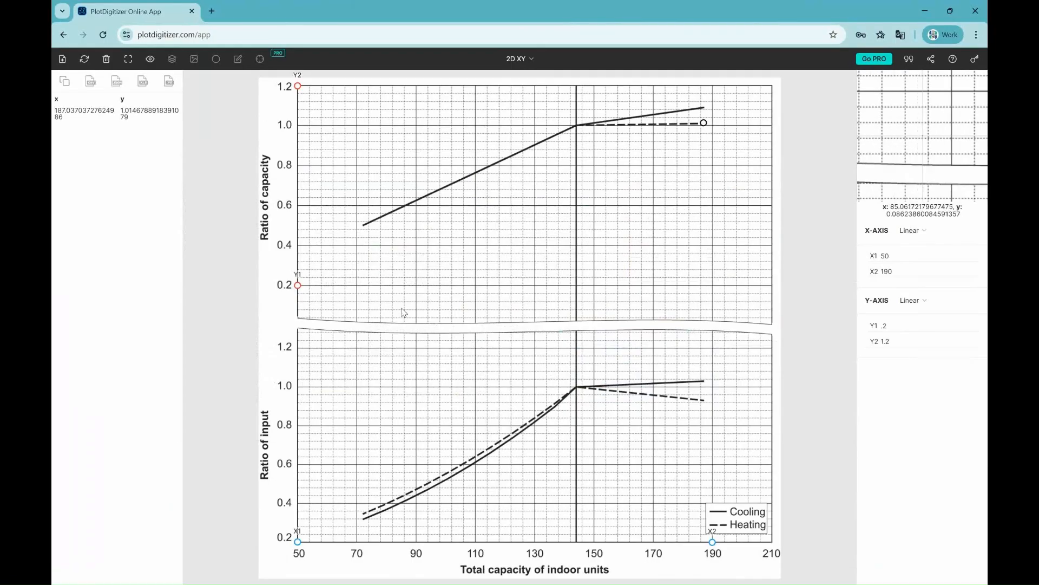
click(63, 60)
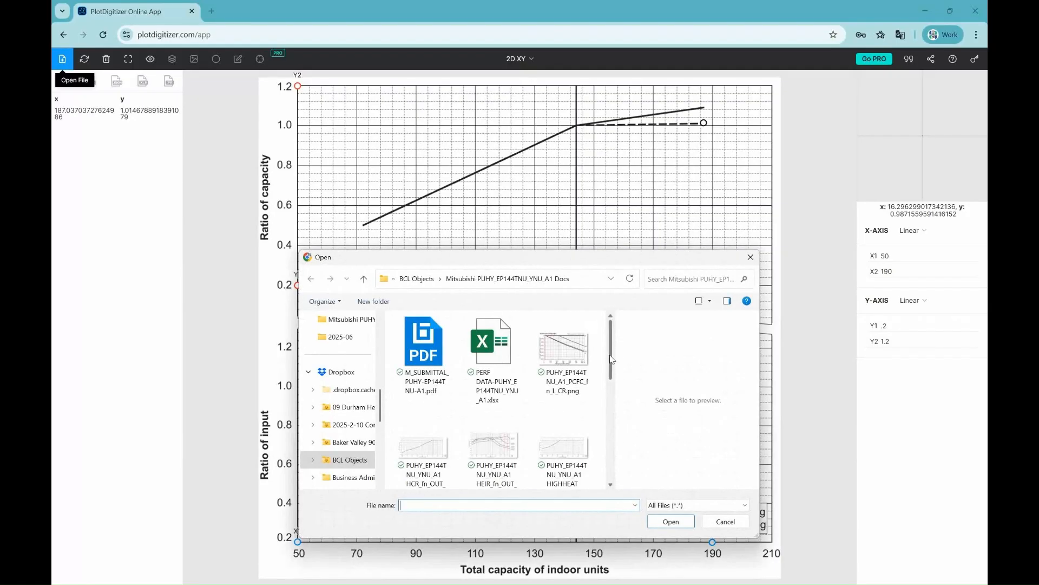
drag(612, 358, 610, 325)
click(563, 351)
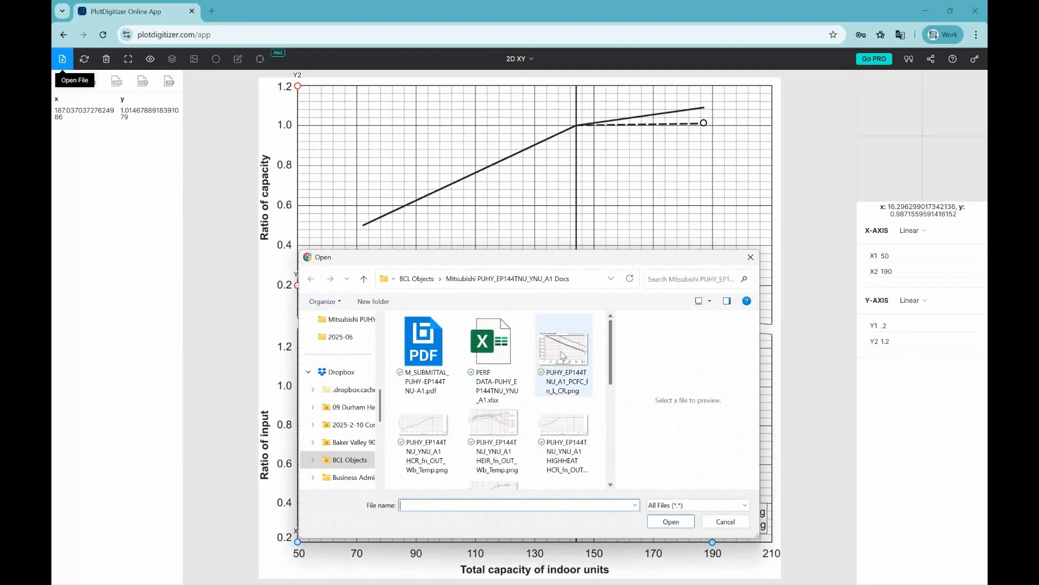
click(662, 523)
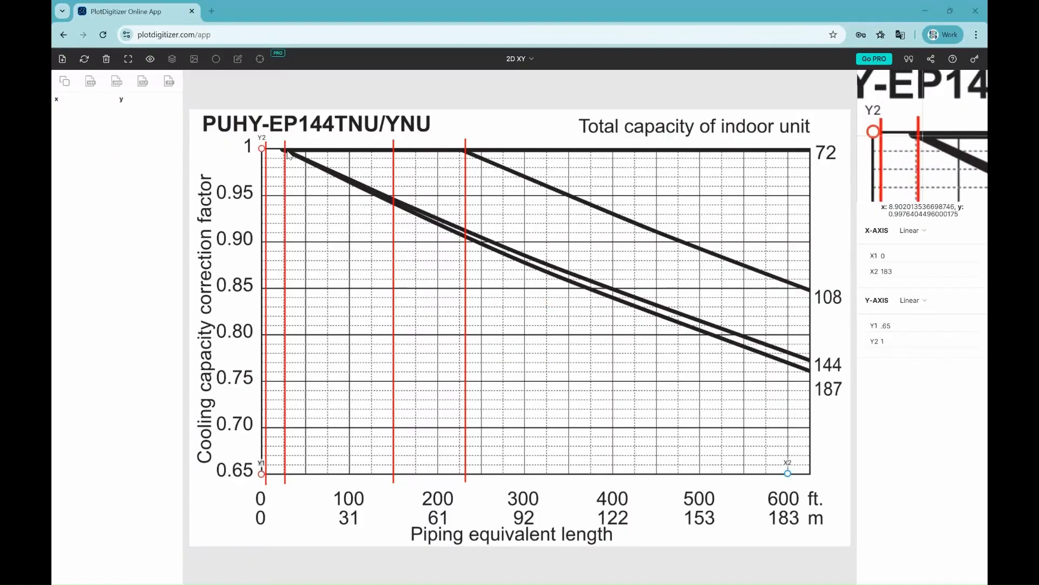
- Switch to the Excel workbook and examine the 72 capacity table beside the first cooling capacity correction chart on the COOLING sheet
key(alt+Tab)
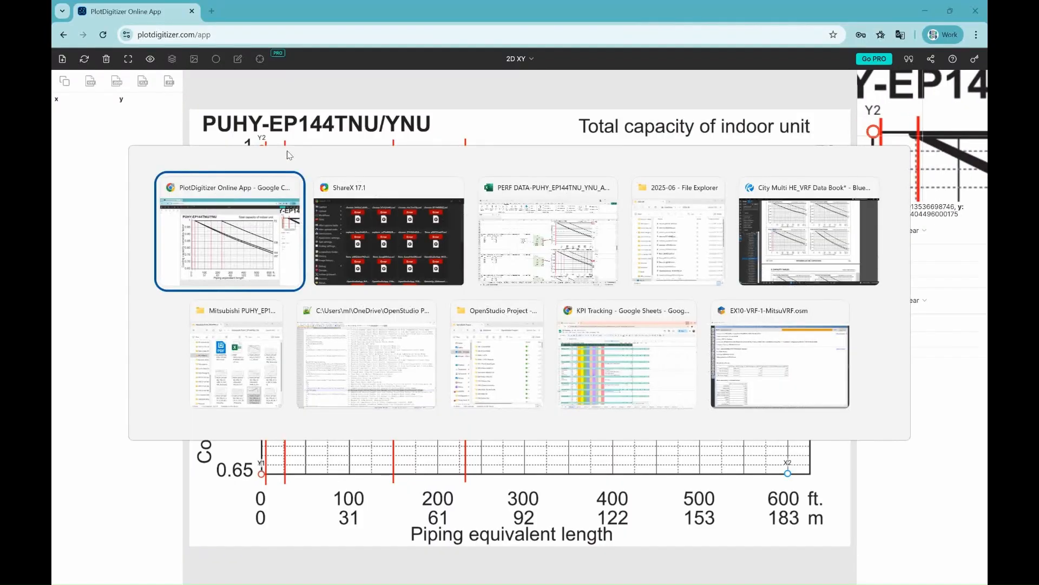
key(alt+Tab)
key(alt+Tab)
scroll(530, 297, up, 2)
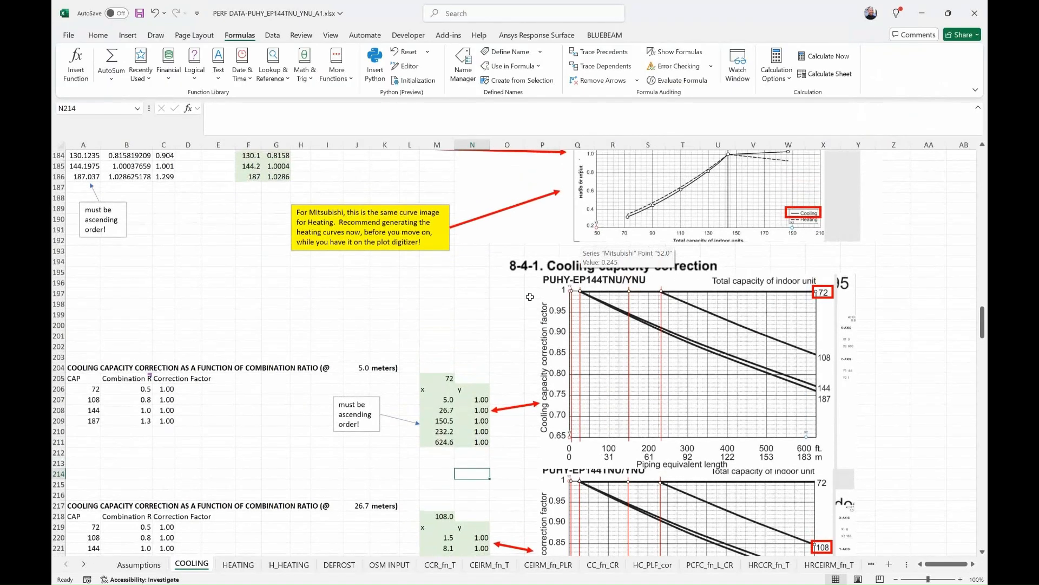
click(440, 379)
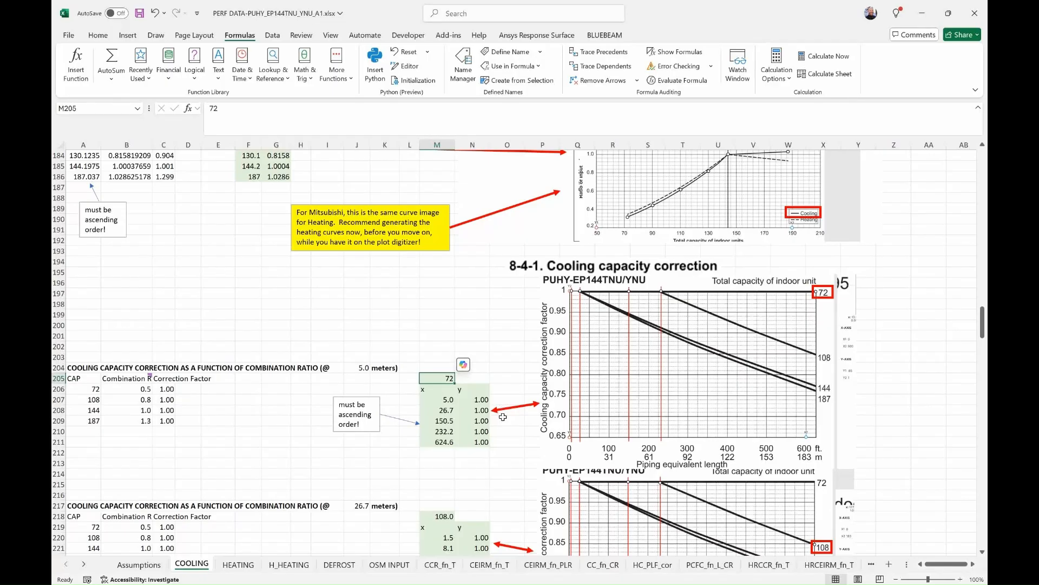
- In PlotDigitizer, place points on the 72 capacity line at each of the four red vertical lines and at its far end
key(alt+Tab)
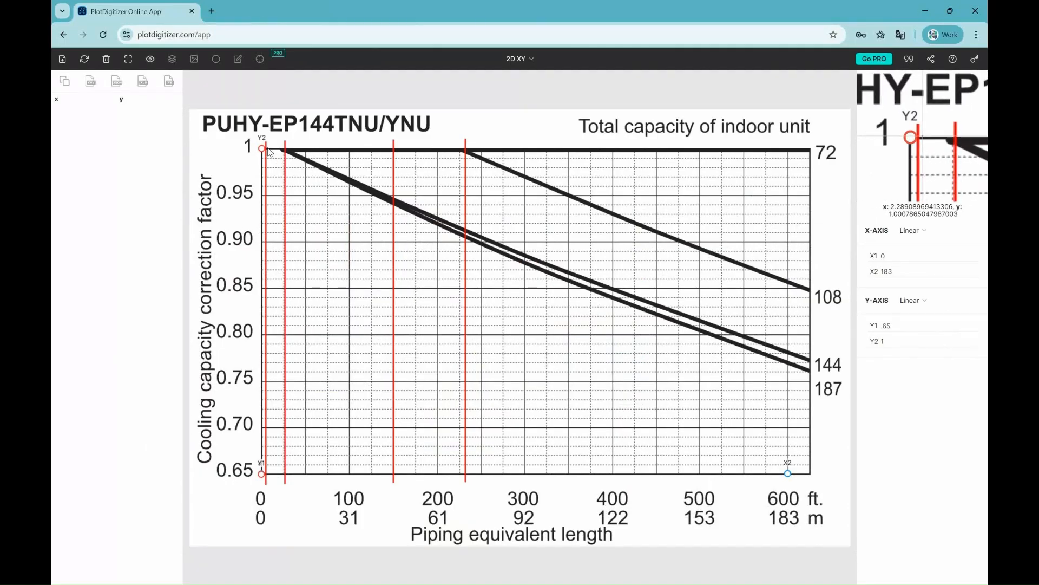
click(271, 150)
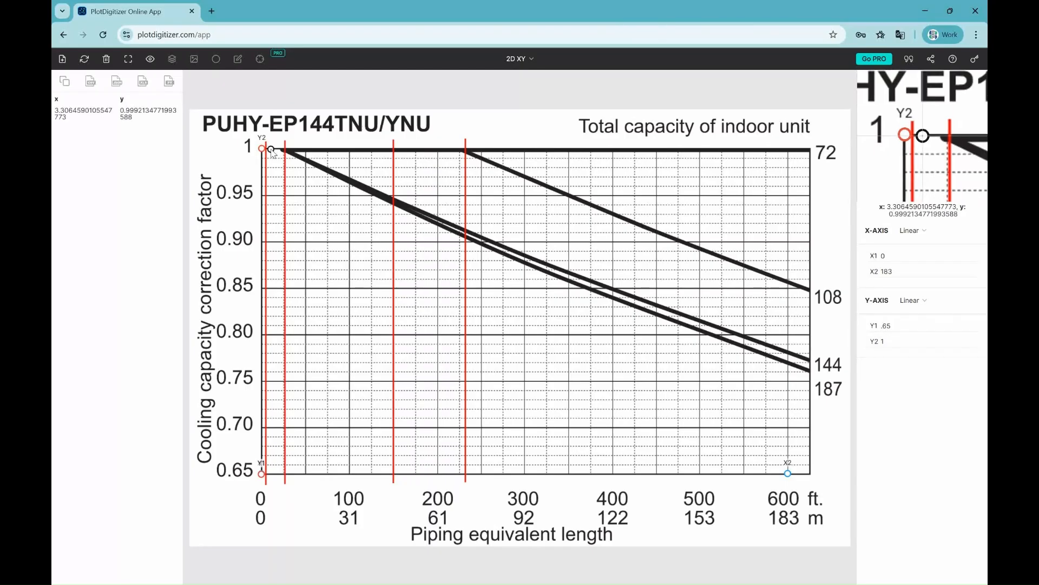
drag(272, 151, 265, 150)
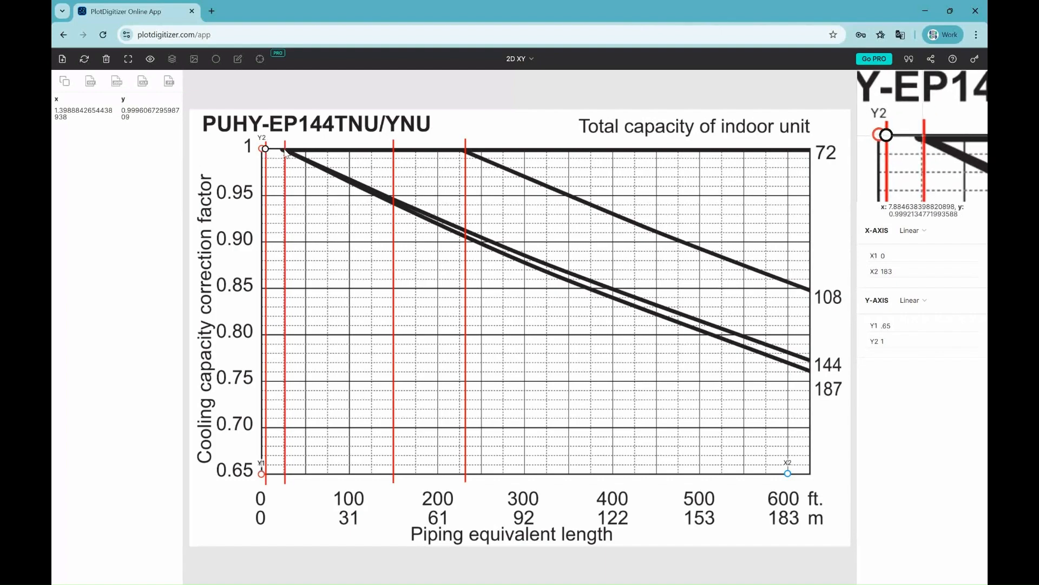
click(285, 149)
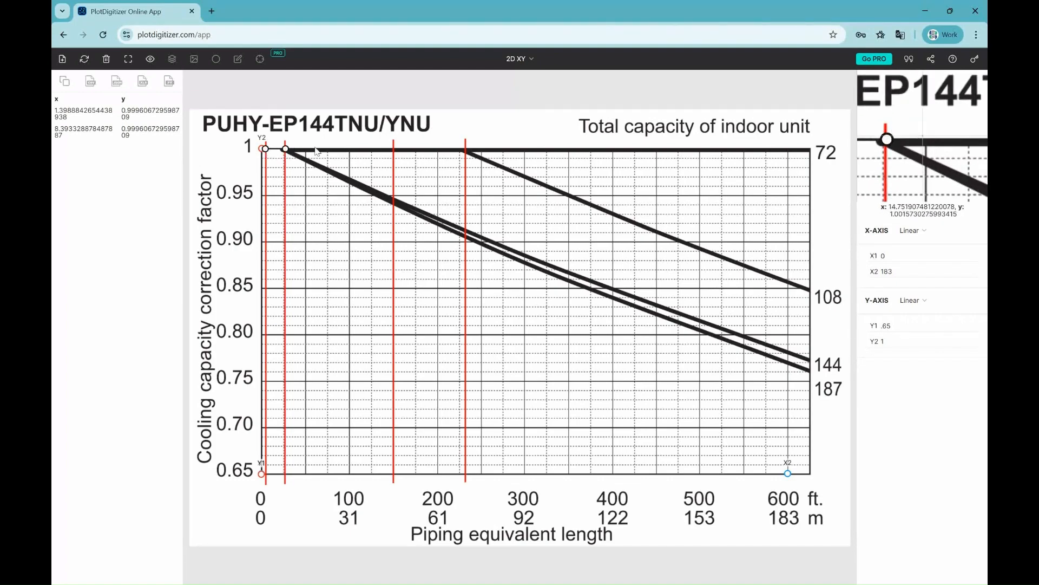
click(393, 149)
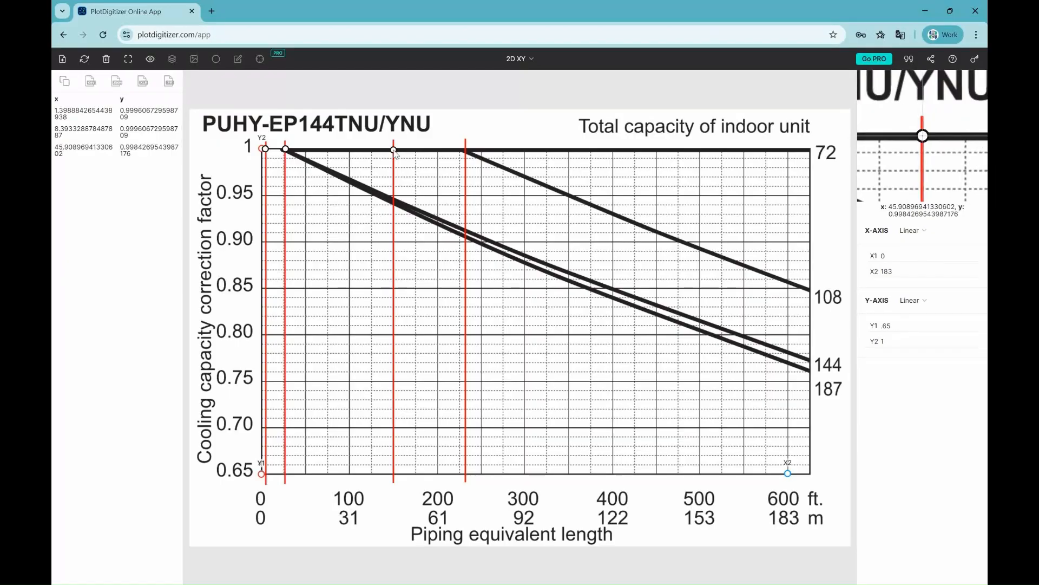
click(466, 154)
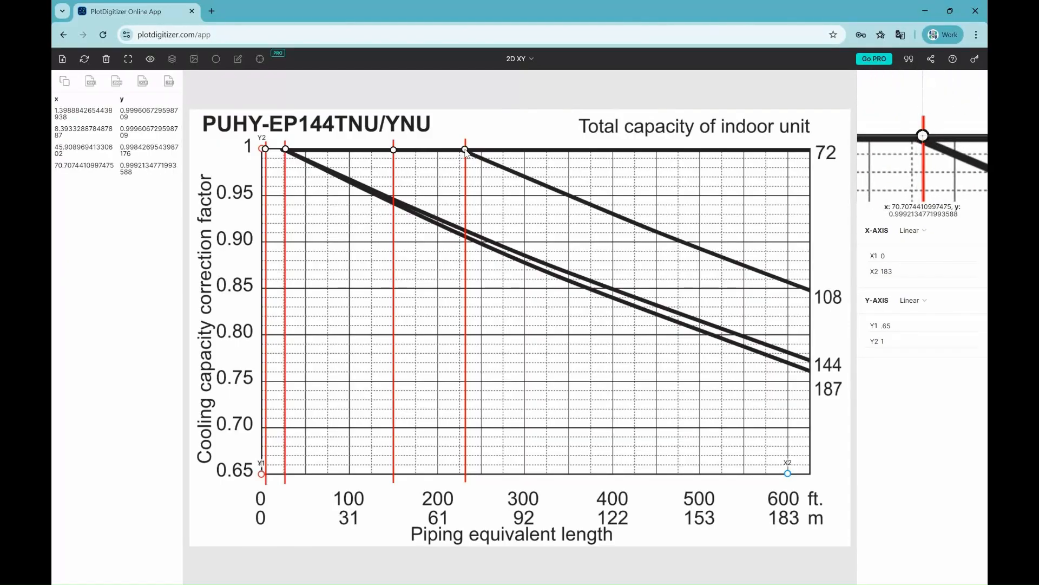
click(810, 151)
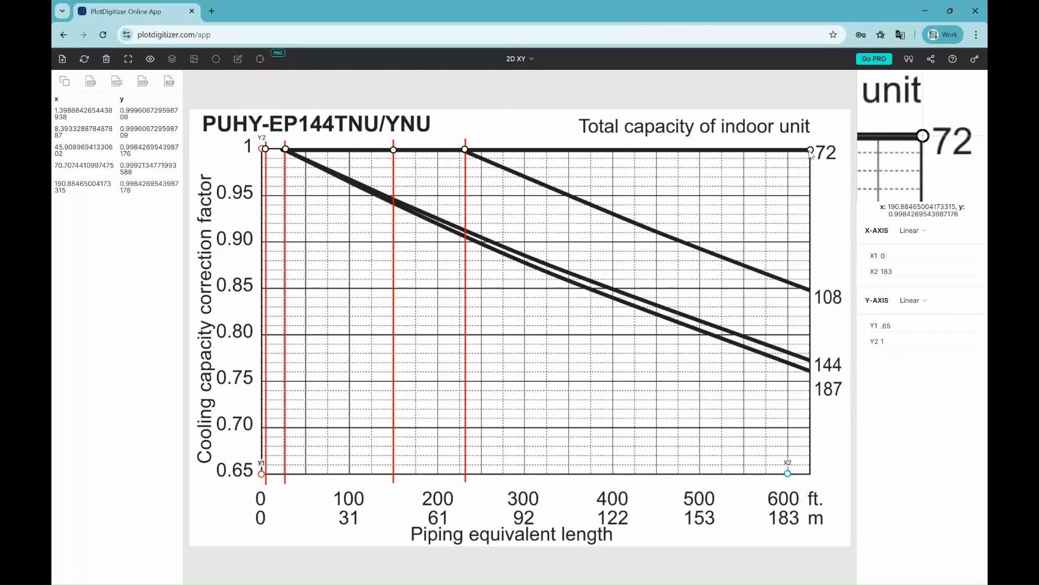
- Copy the digitized 72 line points and paste them into the COOLING sheet's 72 capacity table starting at M206
click(64, 84)
key(alt+Tab)
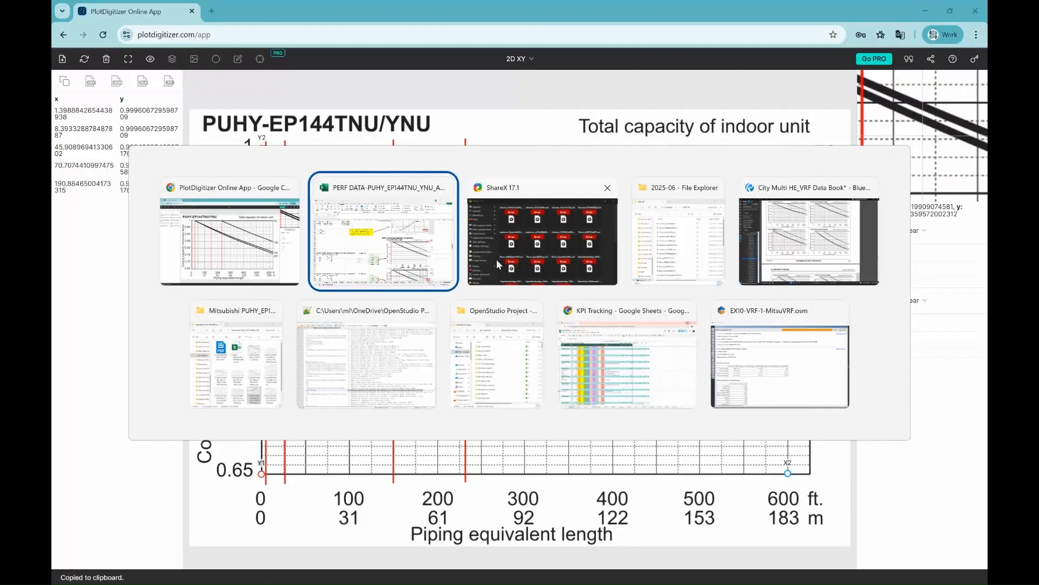
key(ctrl+v)
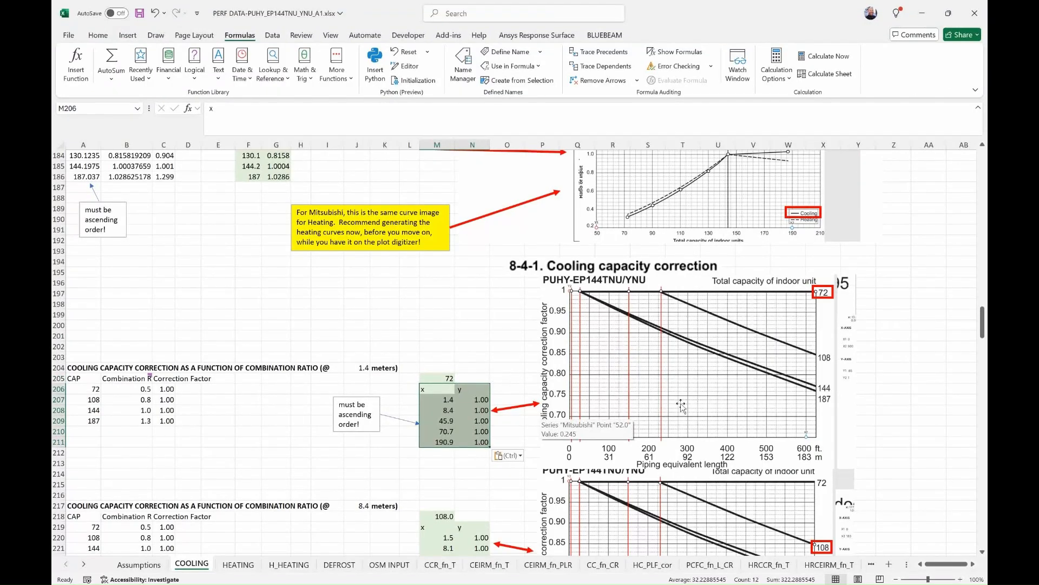
scroll(695, 390, down, 4)
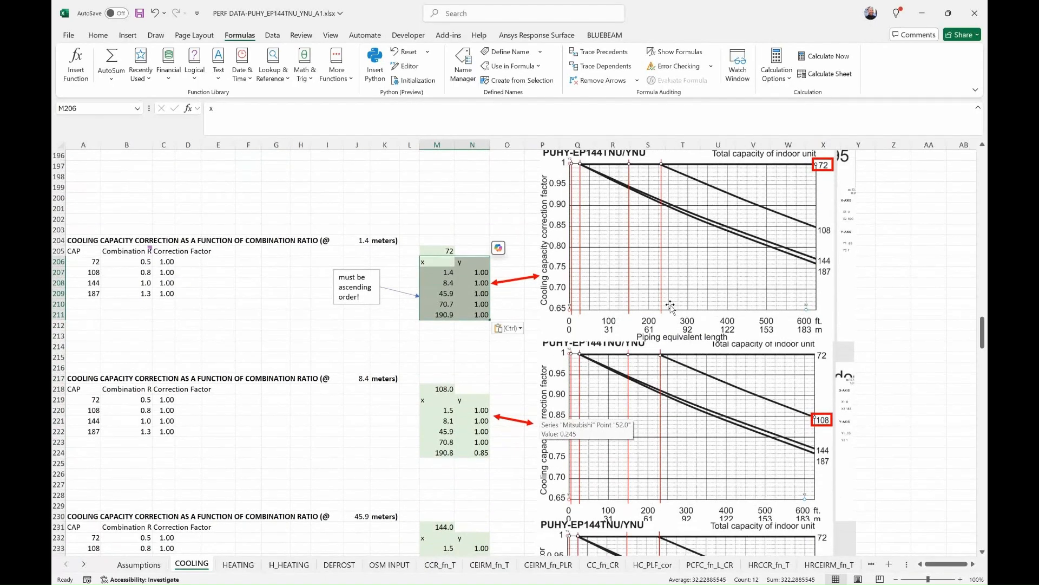
scroll(666, 324, up, 4)
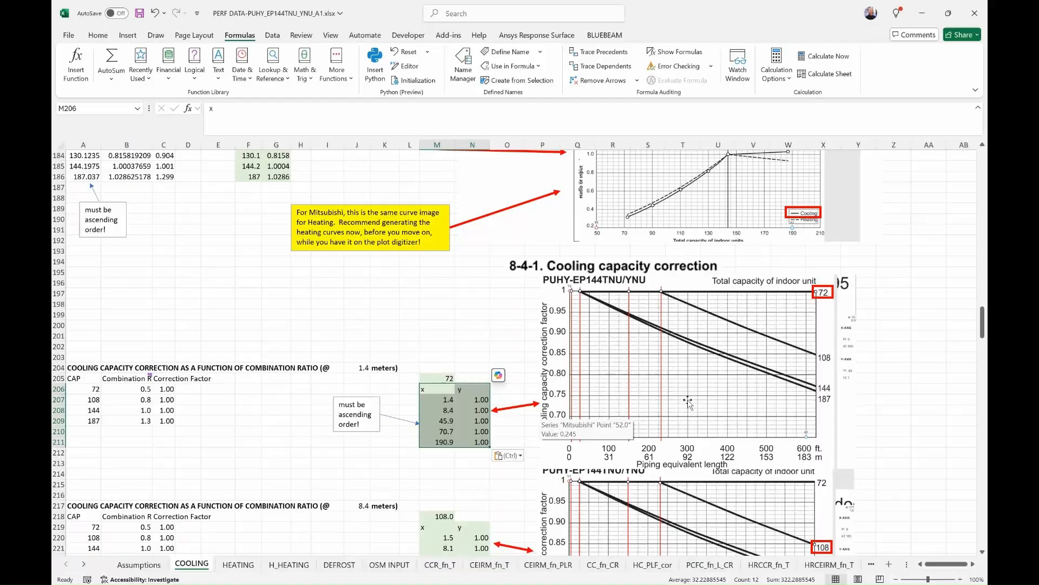
- Capture the PlotDigitizer chart with its placed points as a screenshot and paste the picture into the COOLING sheet
key(alt+Tab)
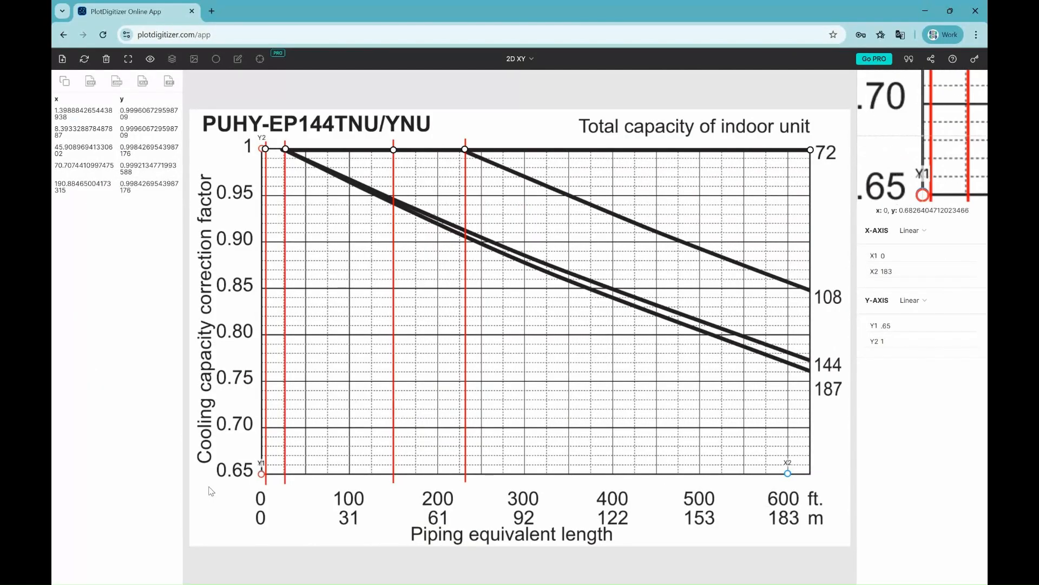
key(super+shift+s)
drag(193, 548, 590, 255)
drag(658, 239, 903, 112)
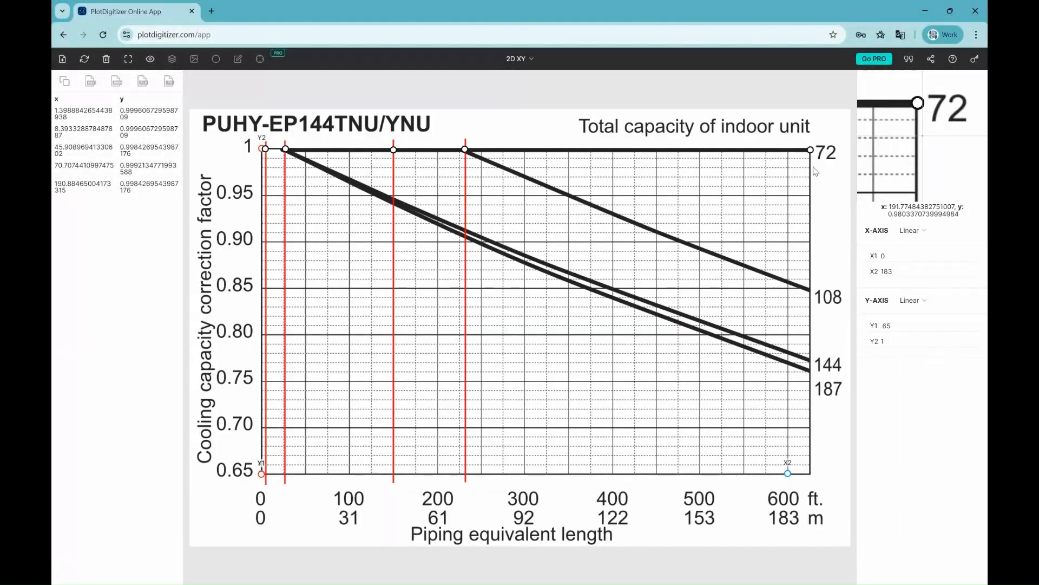
key(alt+Tab)
click(443, 306)
key(ctrl+v)
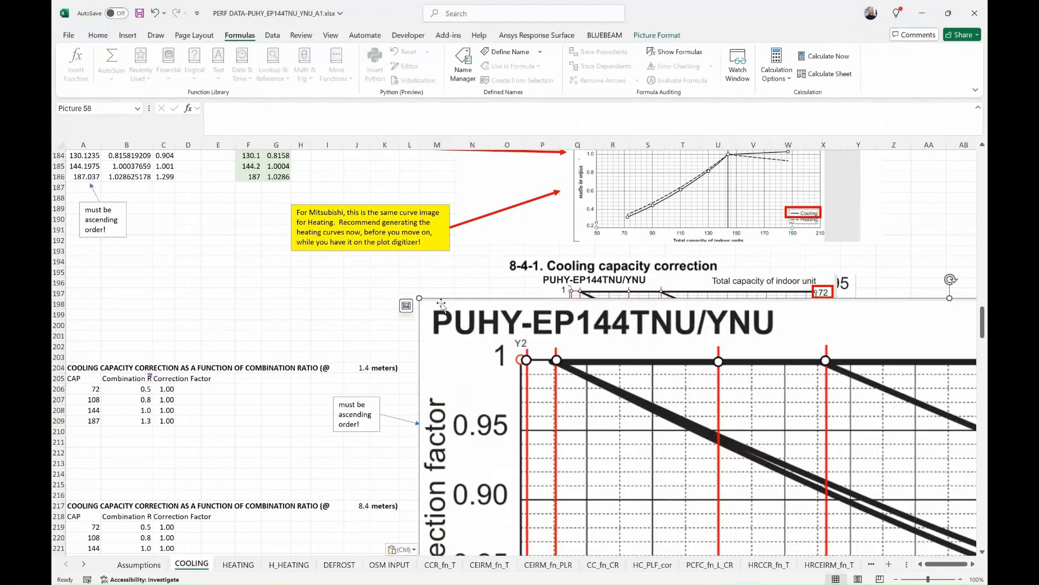
- Move the pasted chart picture next to the cooling capacity correction tables
drag(417, 299, 834, 567)
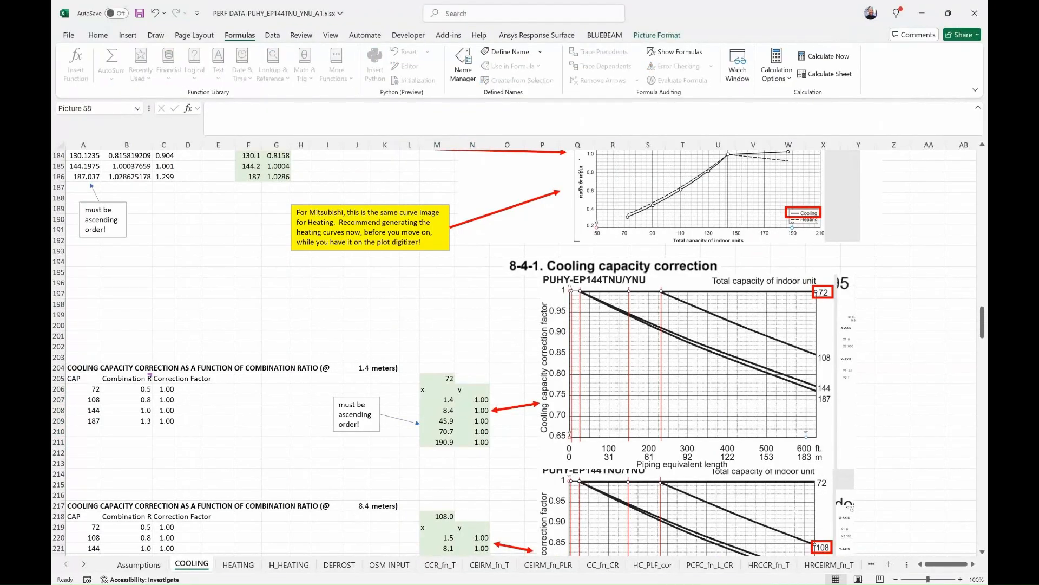
key(Escape)
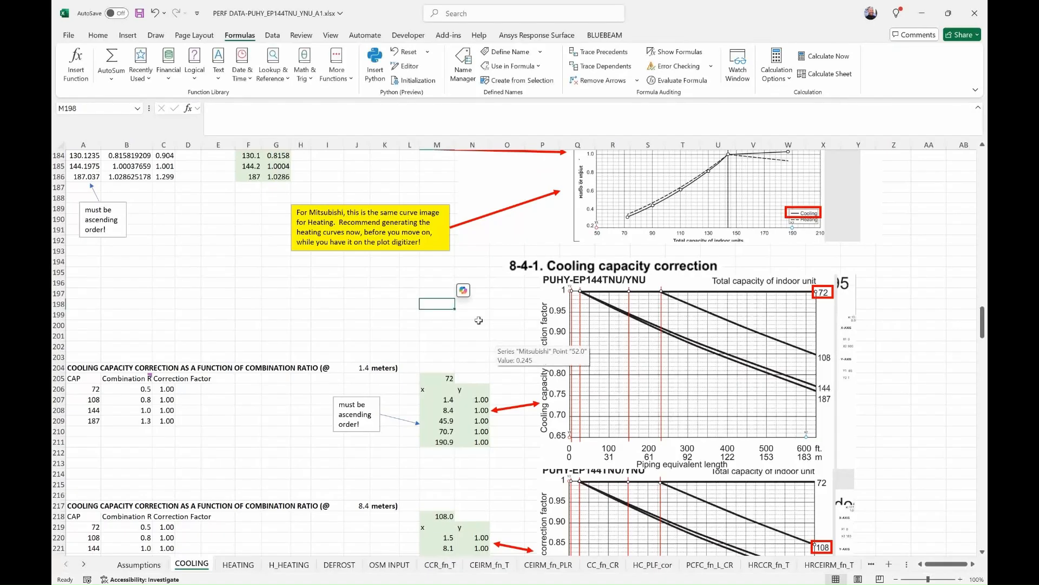
key(ctrl+z)
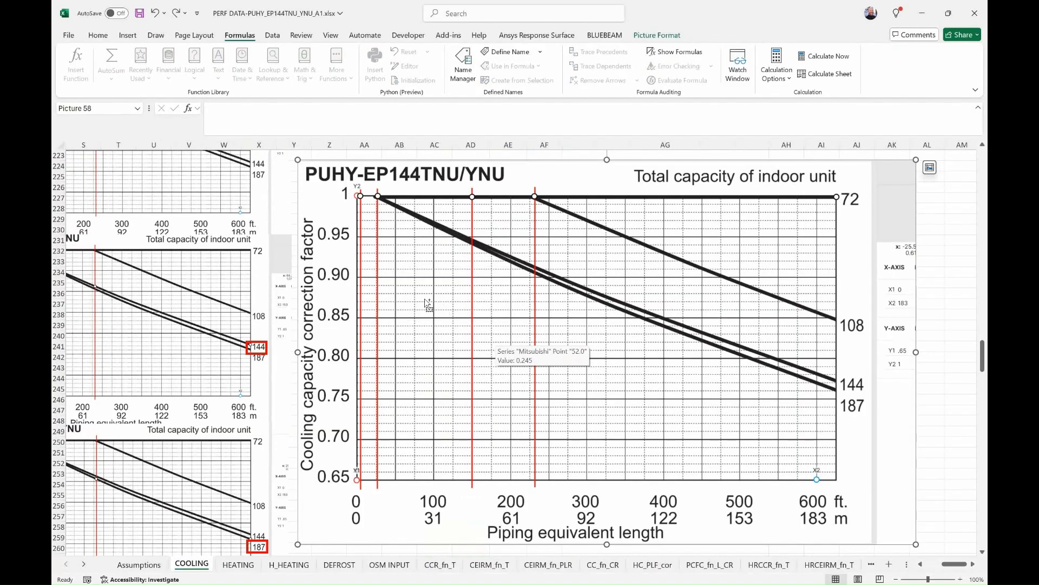
key(super+shift+s)
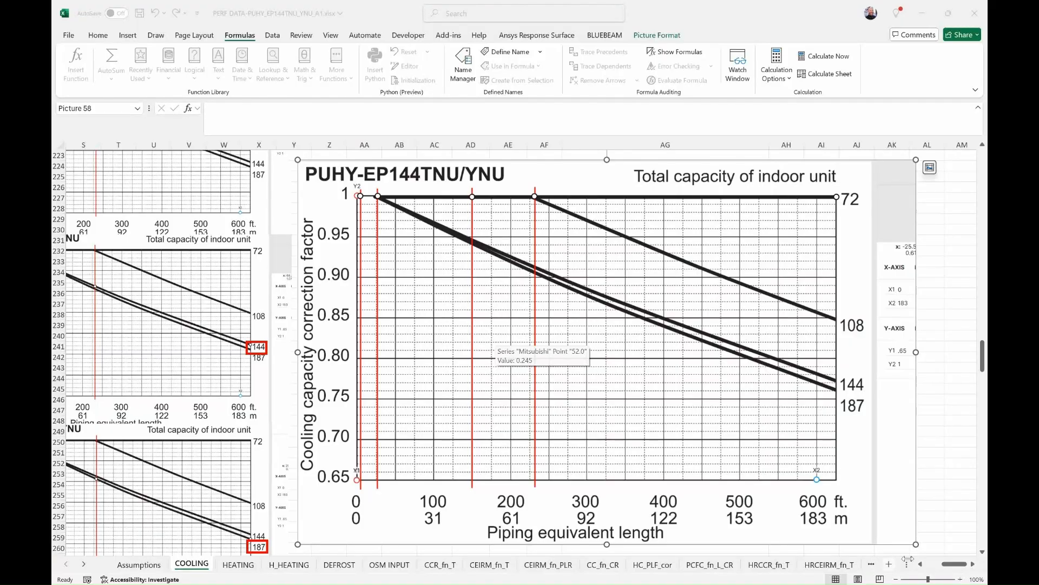
drag(954, 564, 929, 569)
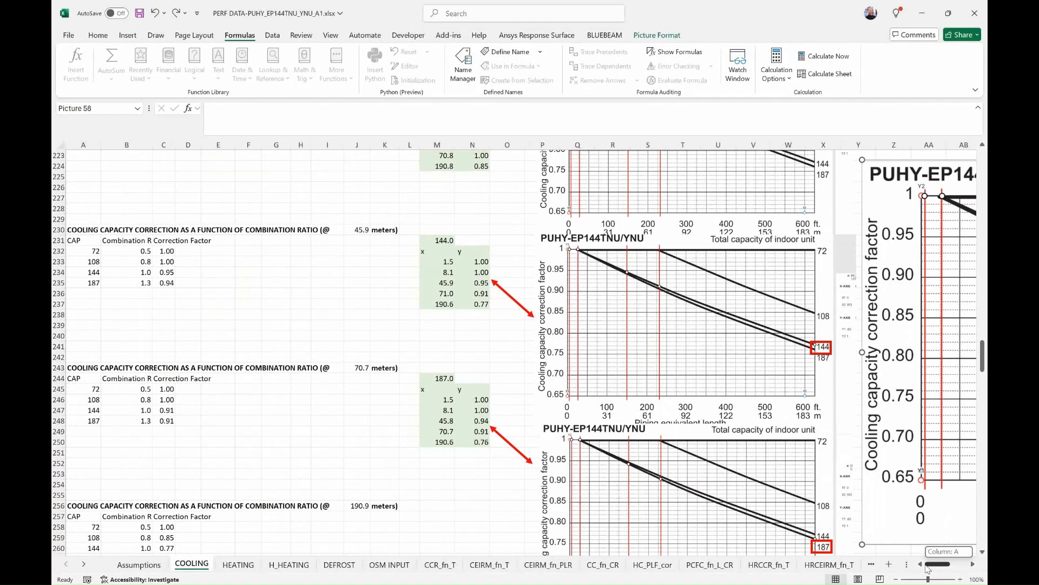
drag(907, 261, 518, 275)
scroll(402, 273, up, 8)
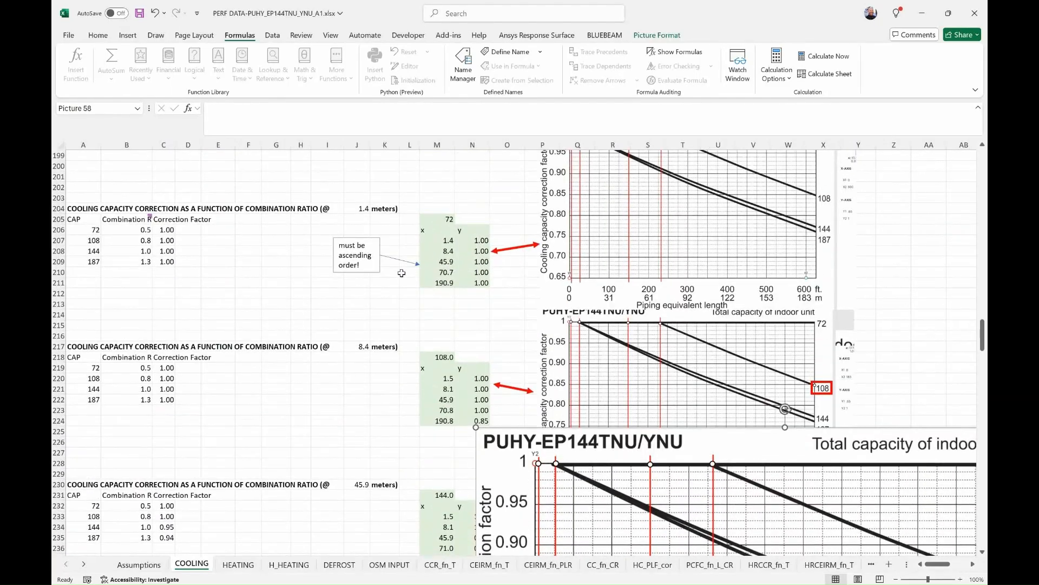
- Shrink the pasted chart picture and fit it over the old chart under the 8-4-1 Cooling capacity correction heading
scroll(425, 311, up, 4)
scroll(435, 305, down, 4)
drag(593, 422, 752, 448)
drag(788, 486, 573, 190)
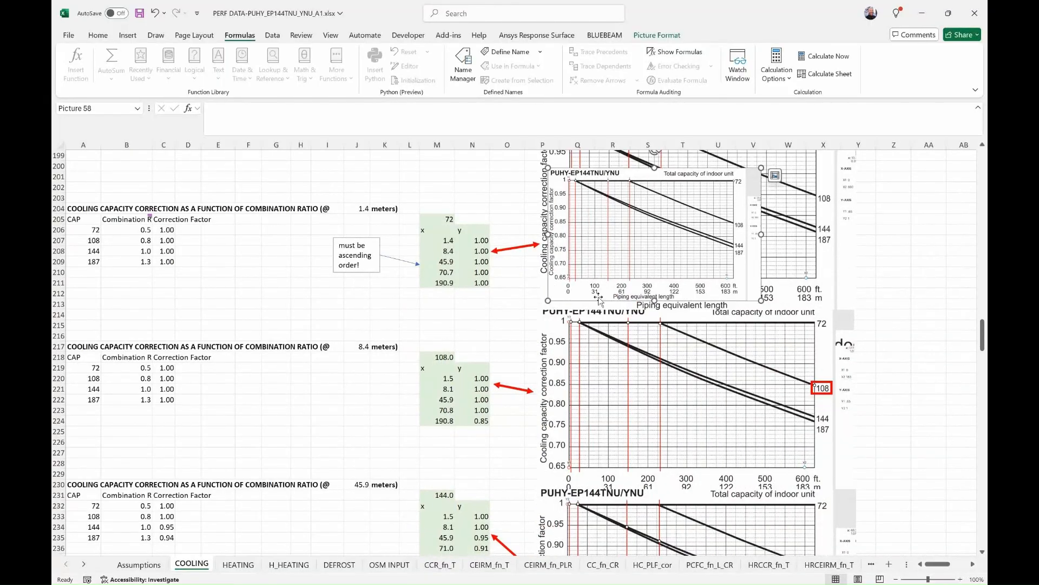
scroll(620, 327, up, 4)
drag(632, 329, 639, 282)
drag(765, 381, 849, 439)
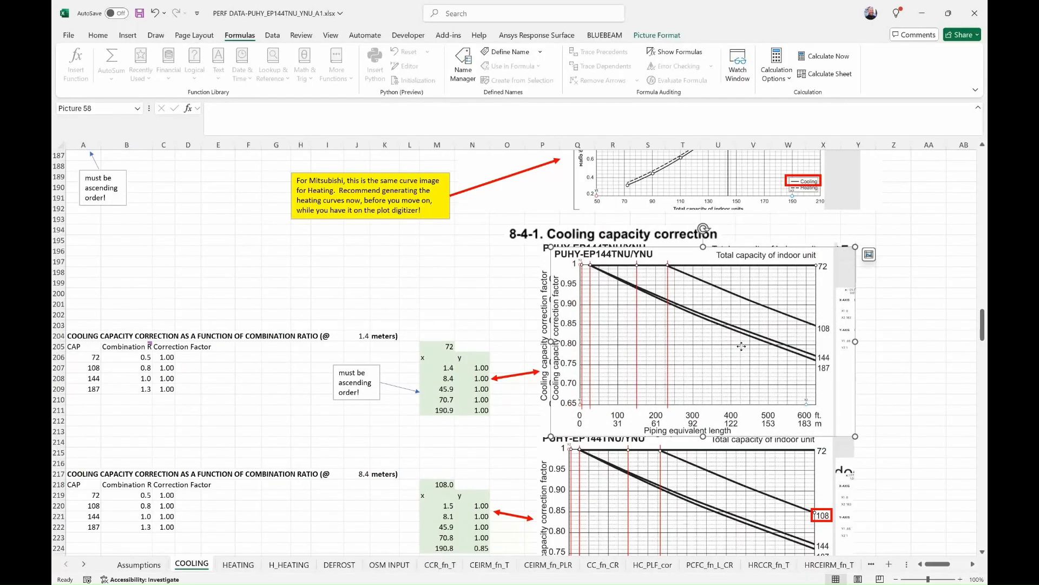
- Align the new picture with the old first chart, send it to the back, and delete the old chart picture
right_click(743, 349)
click(657, 353)
drag(718, 353, 710, 350)
drag(848, 433, 854, 436)
drag(776, 382, 771, 381)
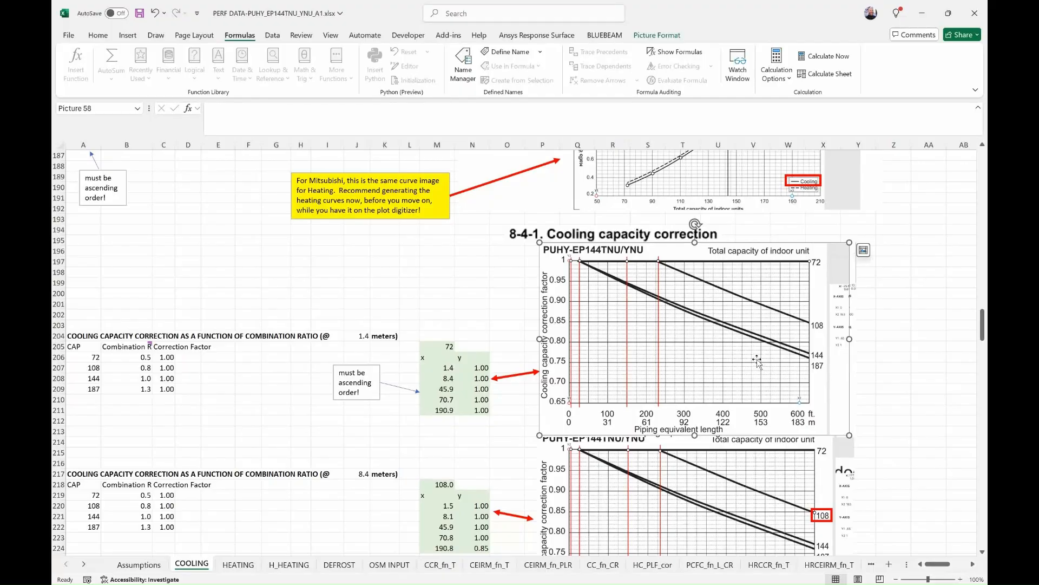
right_click(755, 358)
click(815, 234)
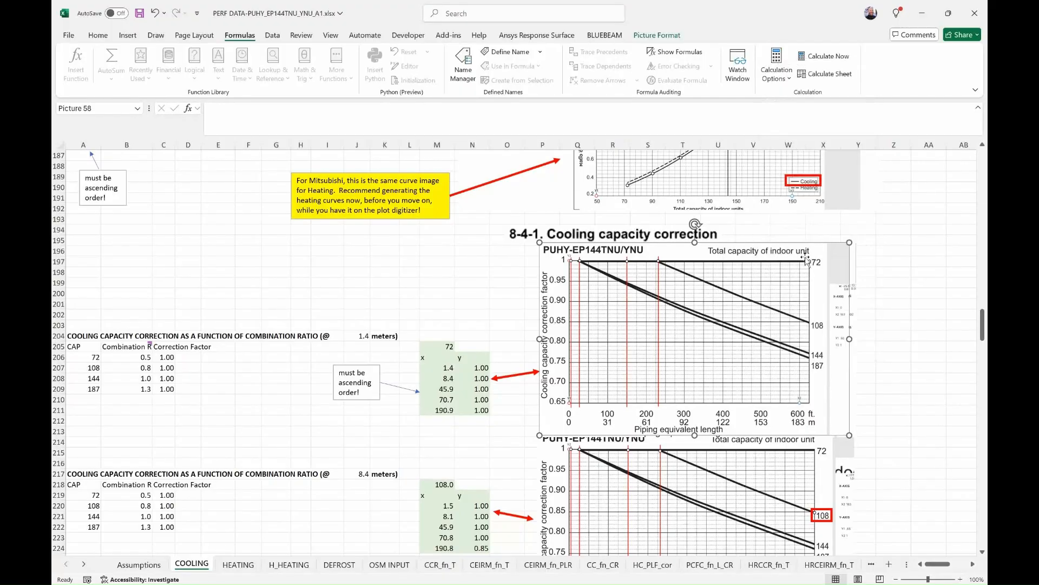
click(726, 349)
key(Delete)
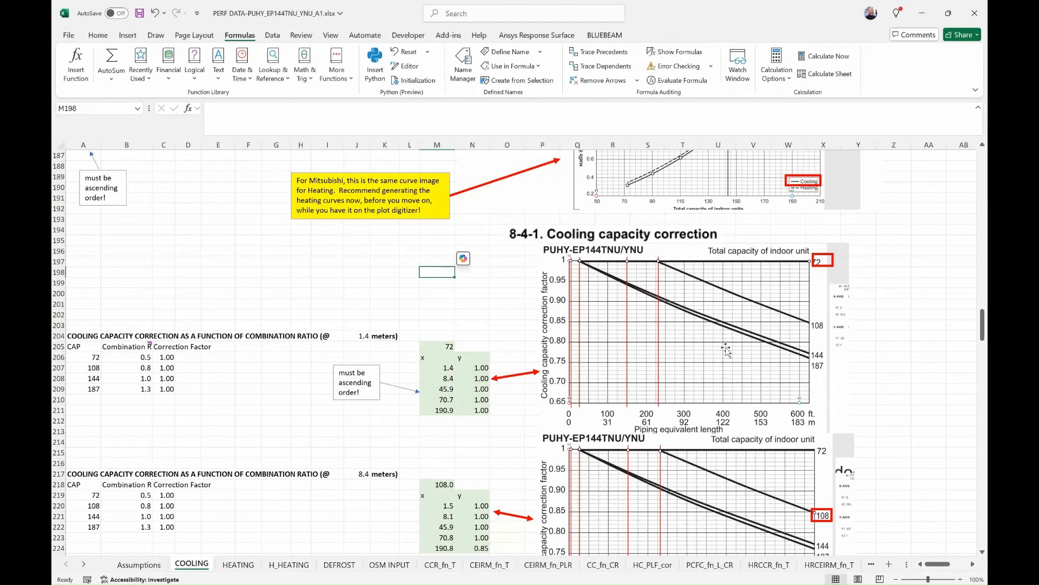
- Move the red highlight rectangle onto the 72 label of the new first cooling capacity correction chart
click(830, 265)
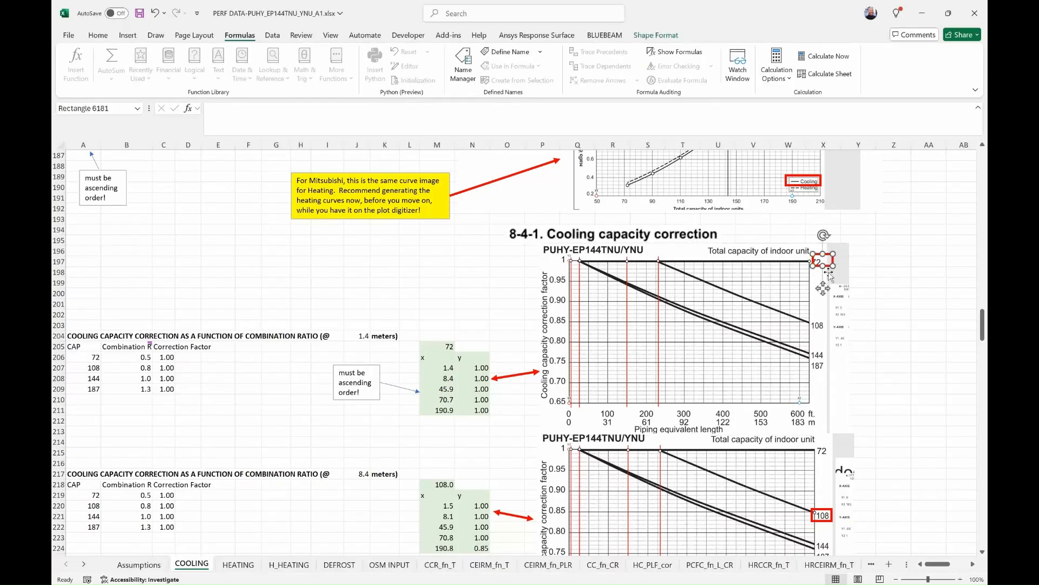
click(828, 264)
drag(818, 287, 815, 290)
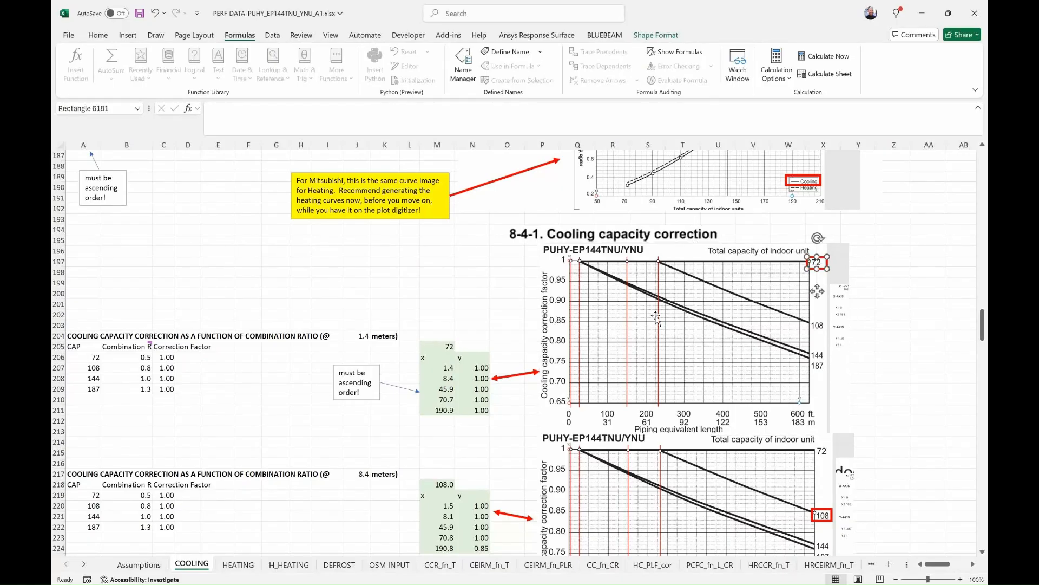
click(450, 355)
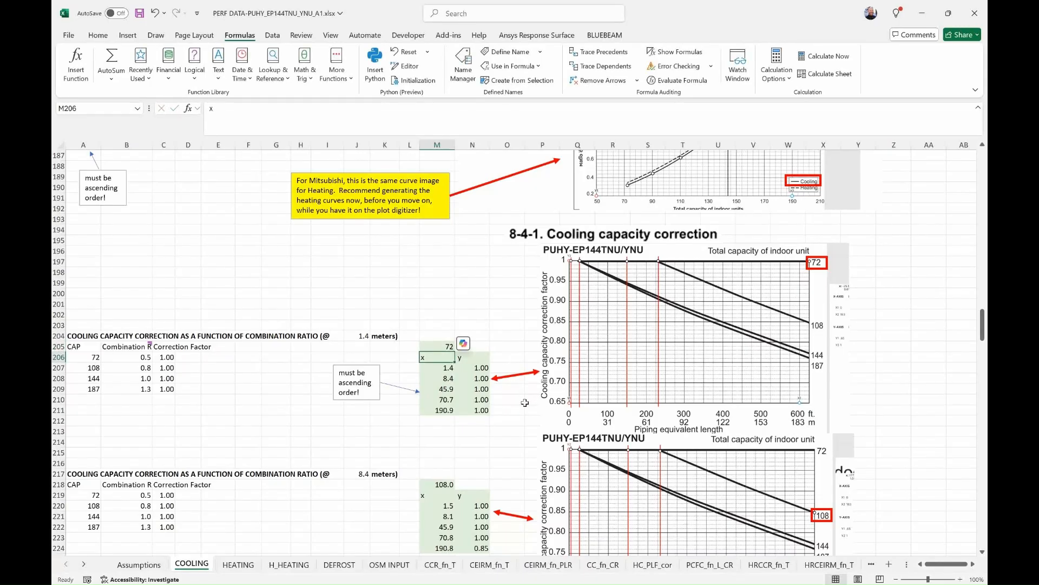
- Switch to PlotDigitizer and check the X1, X2, Y1 and Y2 axis calibration values for the cooling capacity correction chart
scroll(526, 402, down, 4)
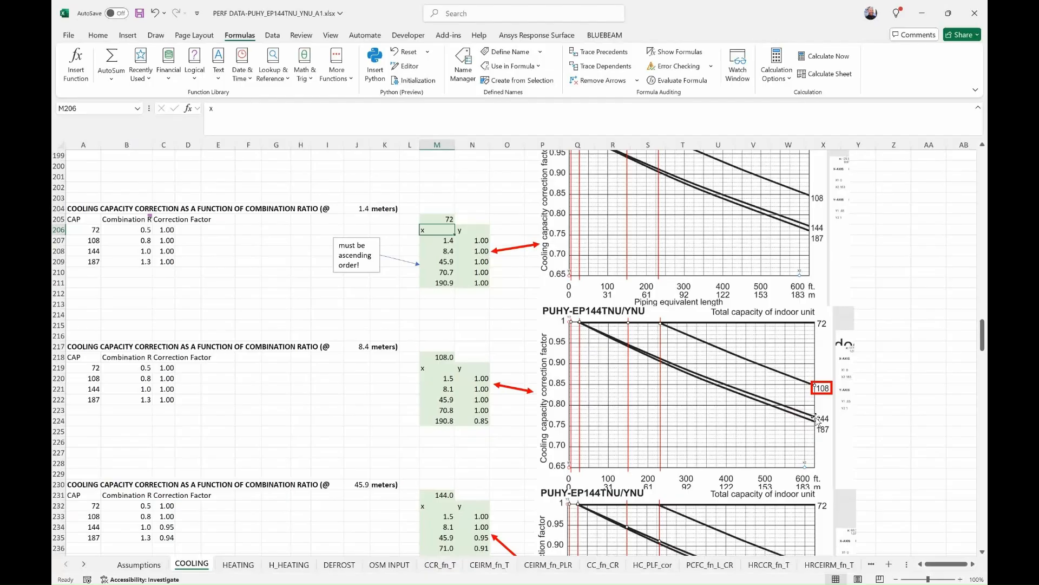
key(alt+Tab)
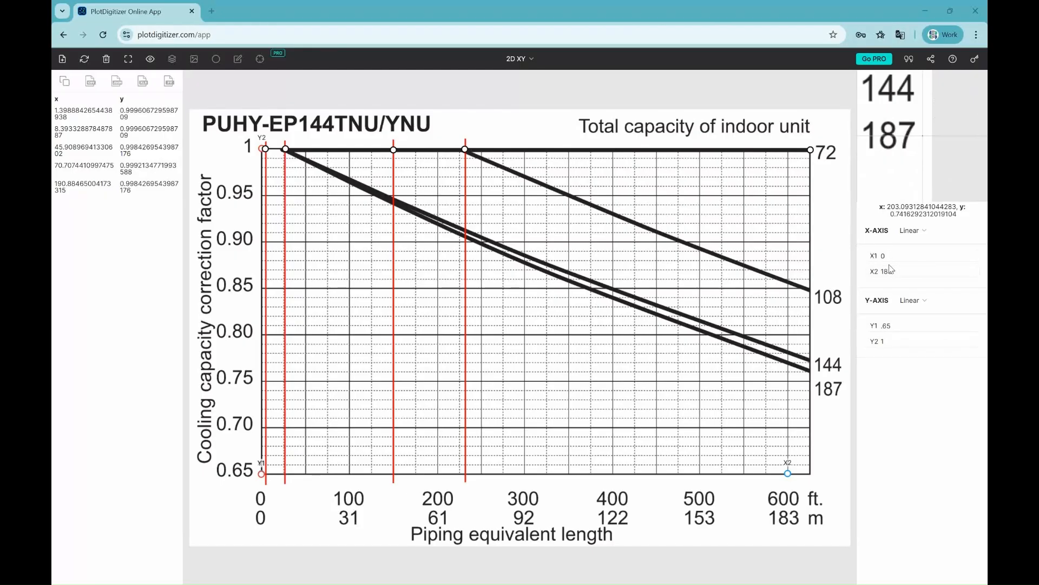
click(896, 326)
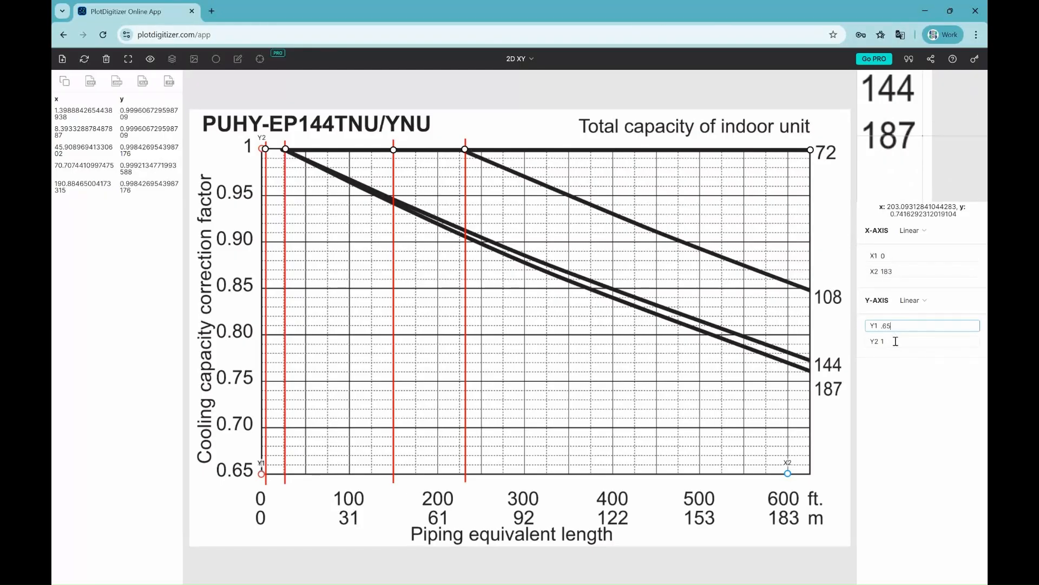
click(898, 341)
click(902, 272)
click(898, 255)
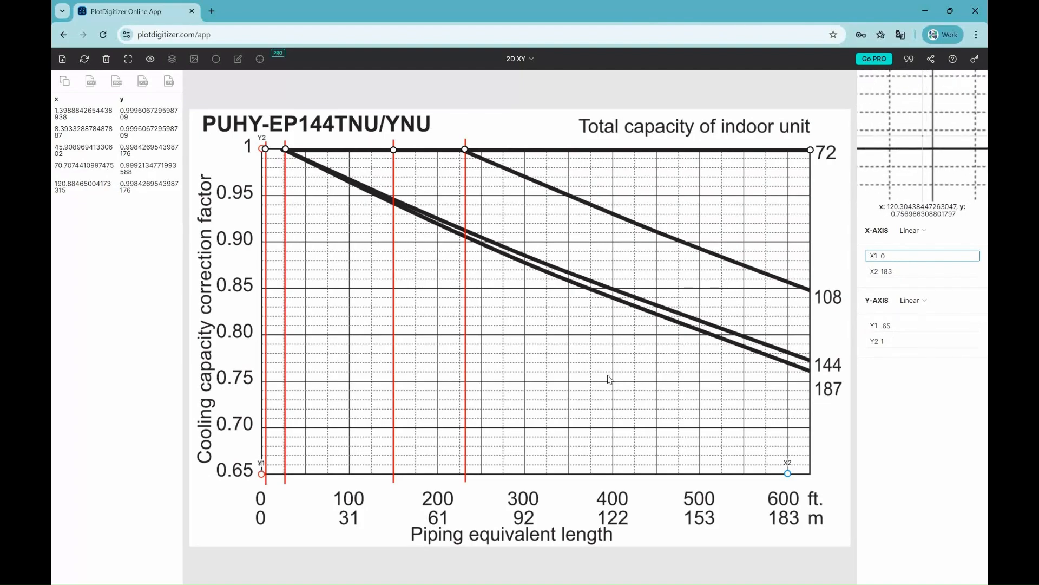
- Switch to the Excel workbook and examine the 72 capacity entry, the formulas in A206 and B206, and the points in M206:N211
key(alt+Tab)
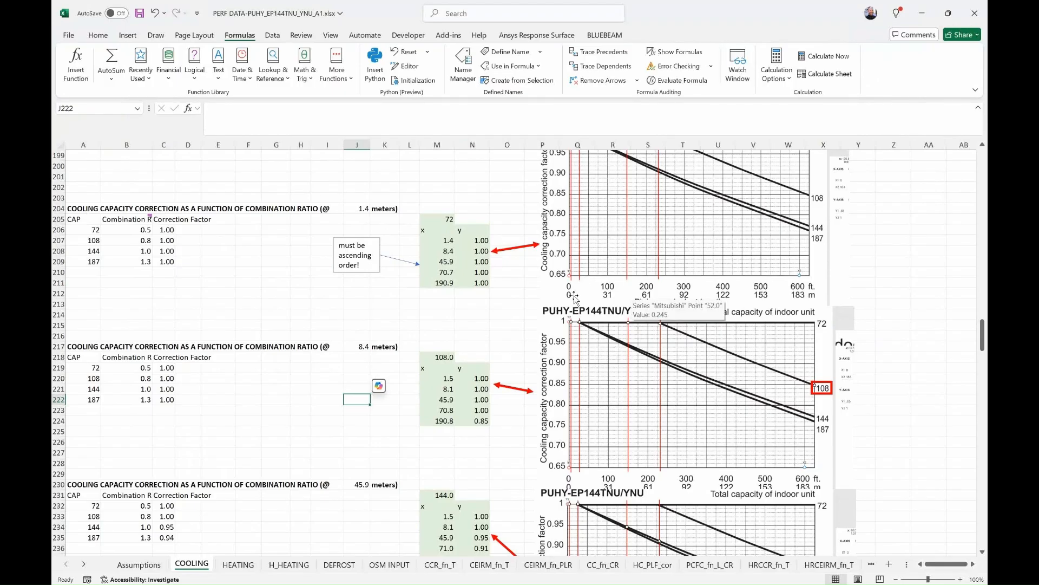
scroll(574, 298, up, 4)
click(452, 345)
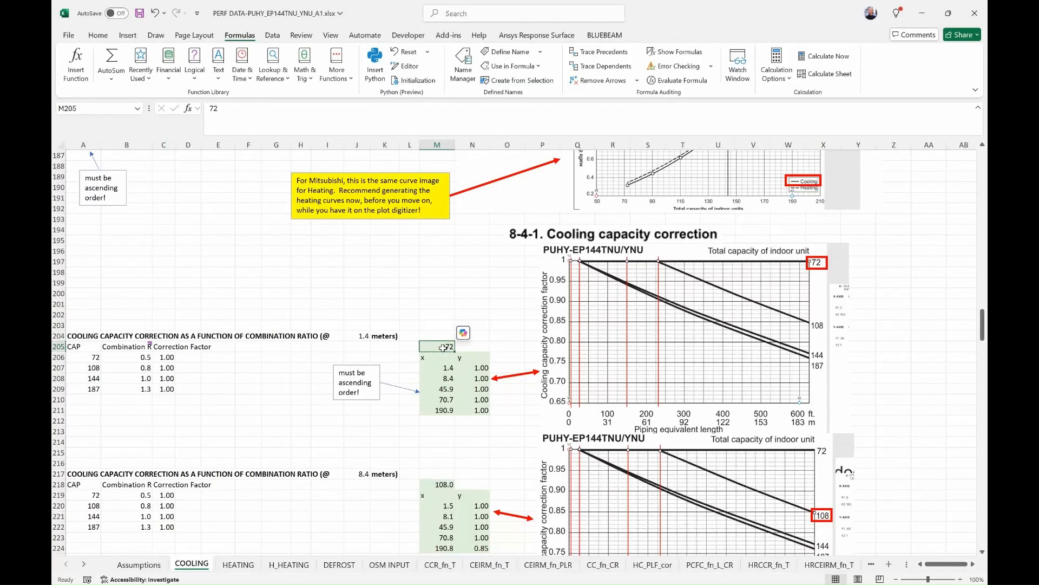
click(96, 356)
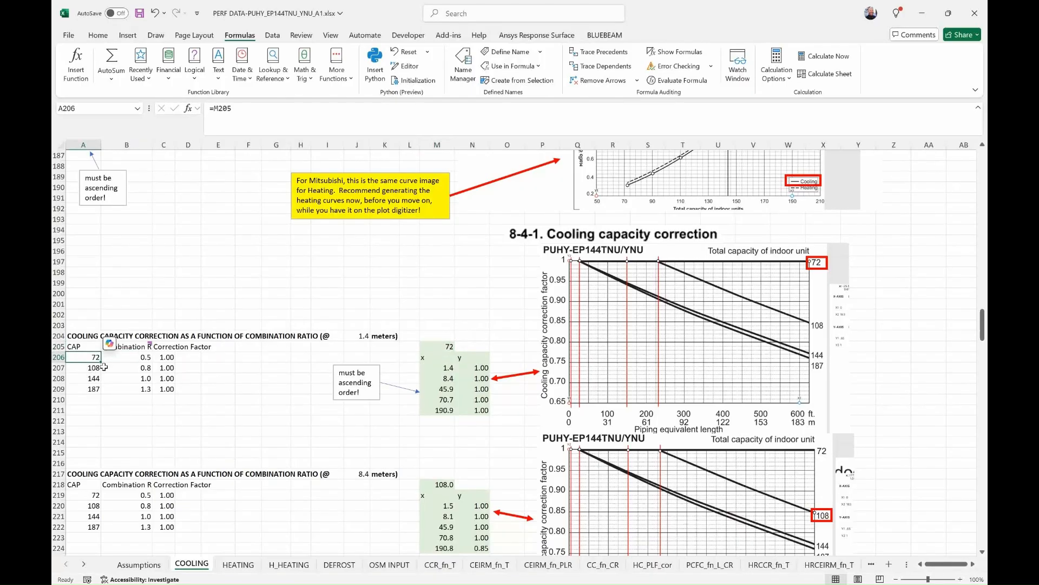
click(135, 357)
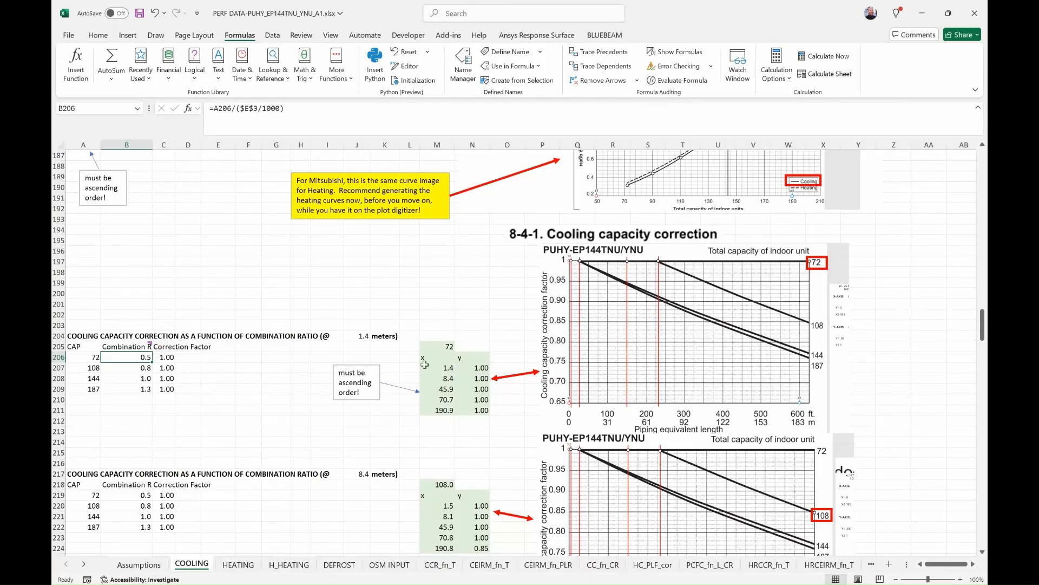
click(444, 346)
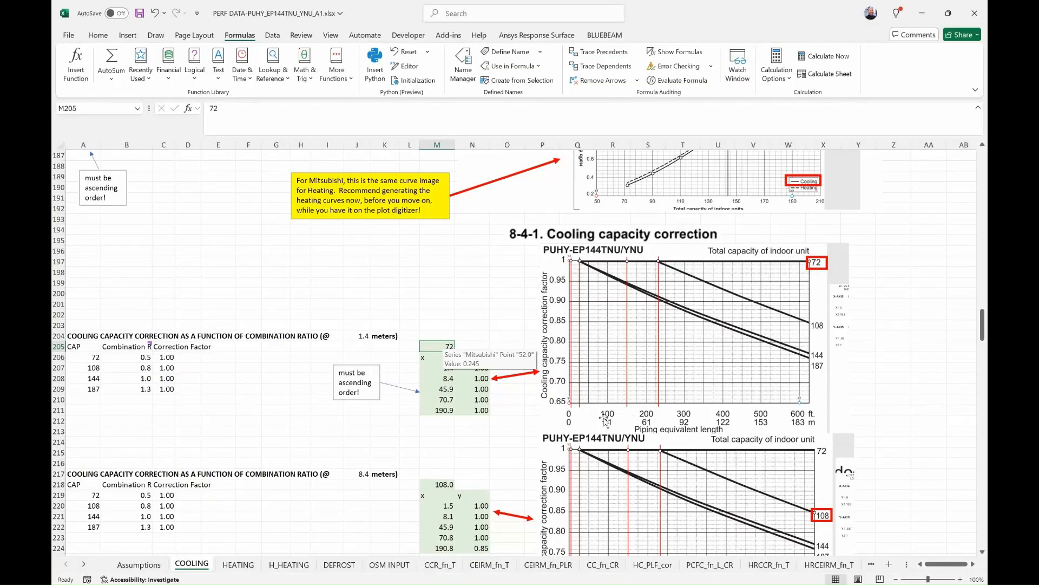
drag(426, 359, 476, 410)
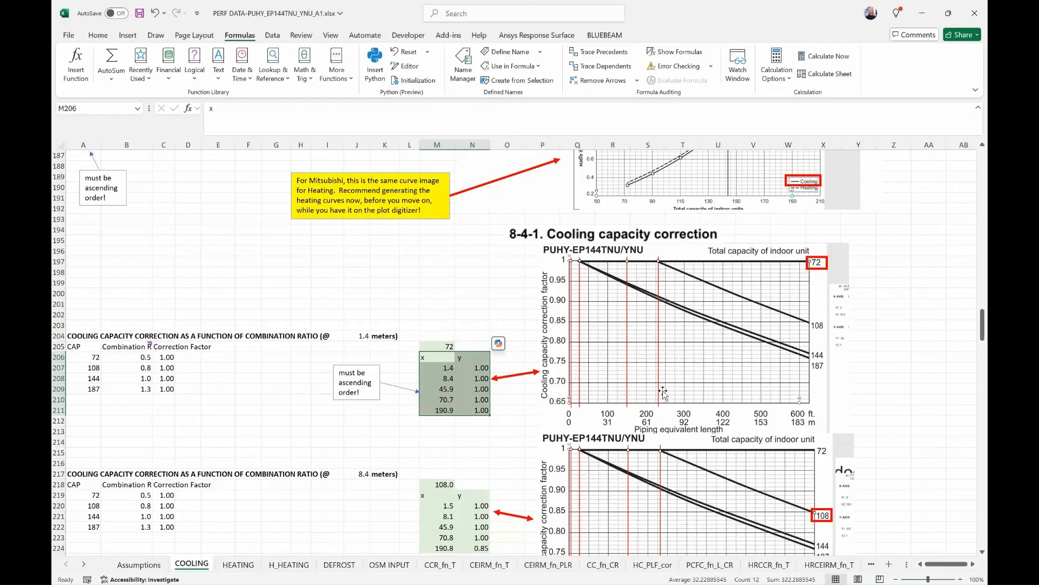
- Examine the heating capacity ratio tables and their indoor and outdoor temperature correction charts on the HEATING sheet
key(alt+Tab)
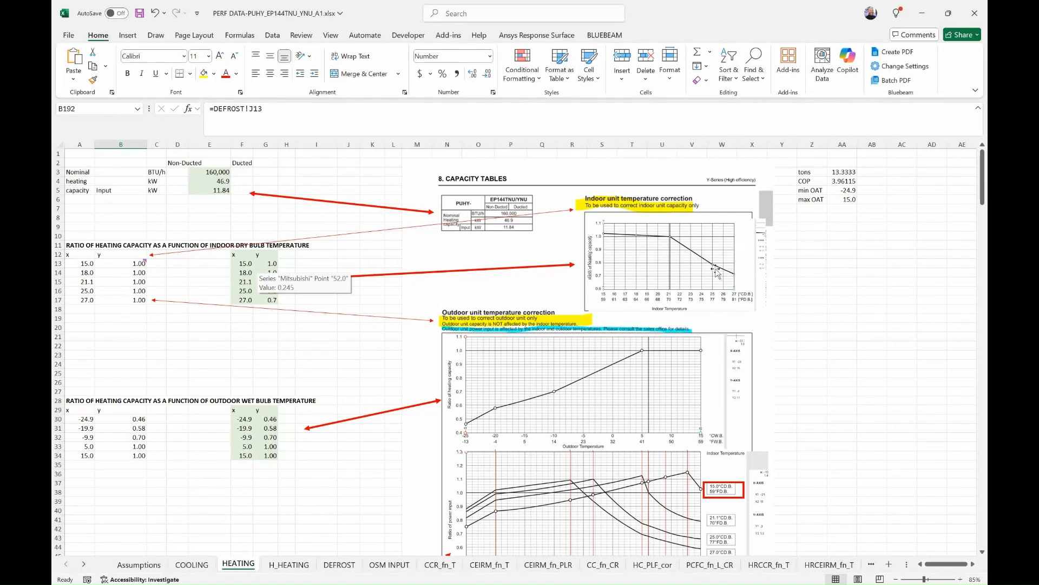
click(253, 266)
drag(253, 265, 270, 301)
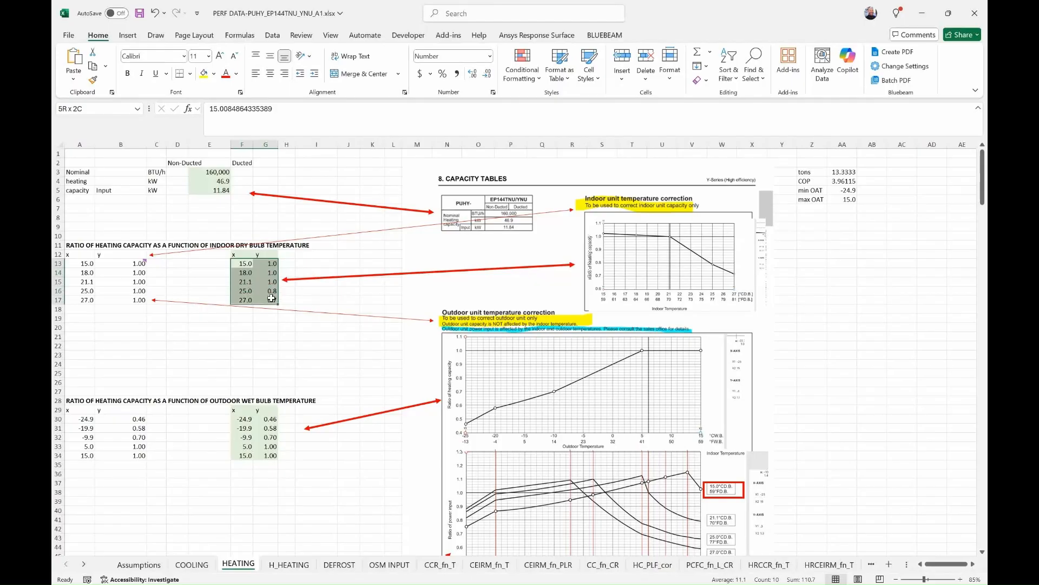
click(302, 356)
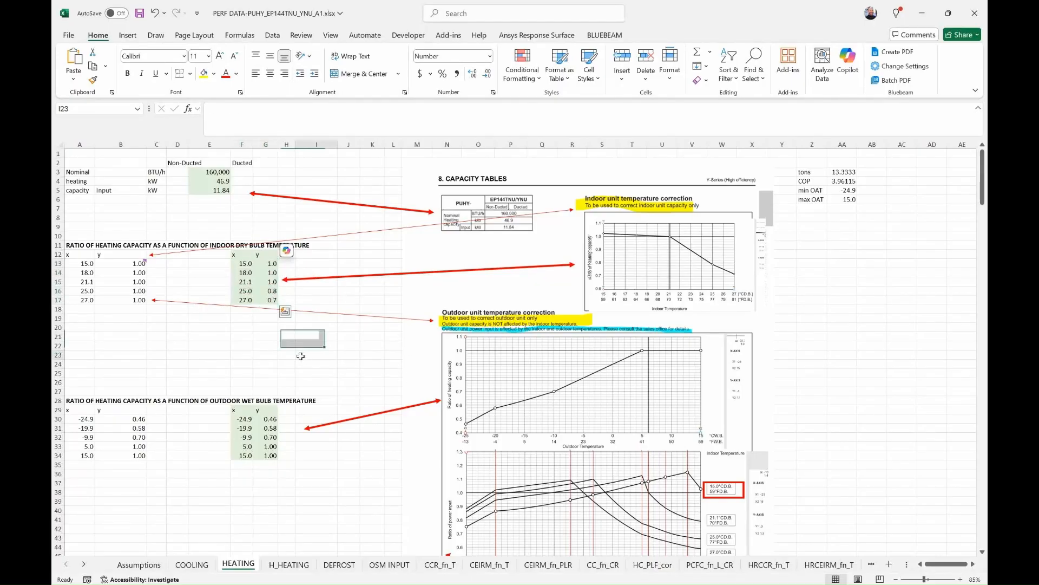
scroll(557, 341, down, 4)
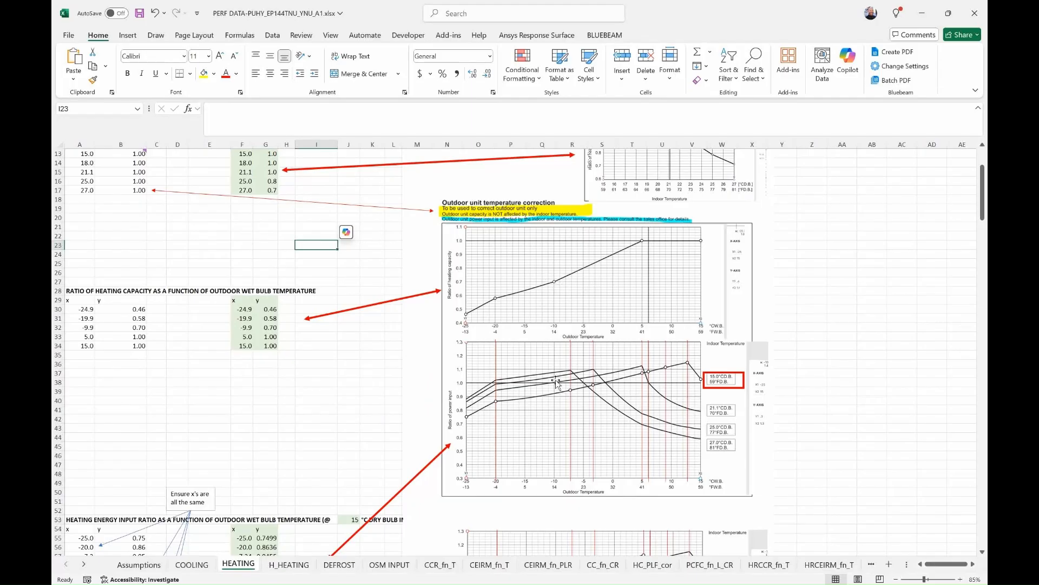
- Examine the HEATING sheet's energy input ratio tables for 15, 21.1, 25 and 27 °C indoor dry bulb alongside their power input charts
scroll(589, 389, down, 4)
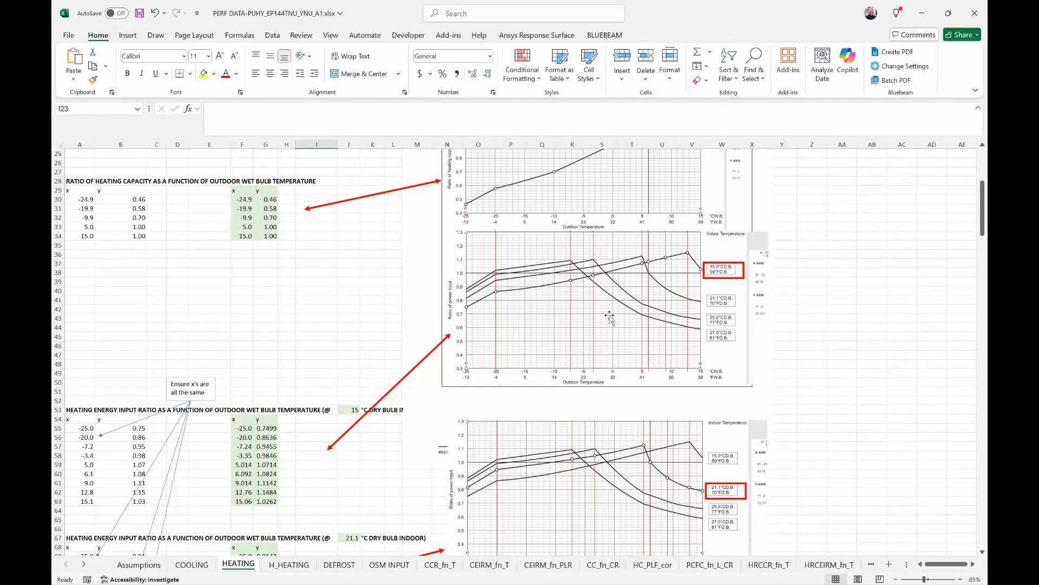
scroll(570, 337, down, 4)
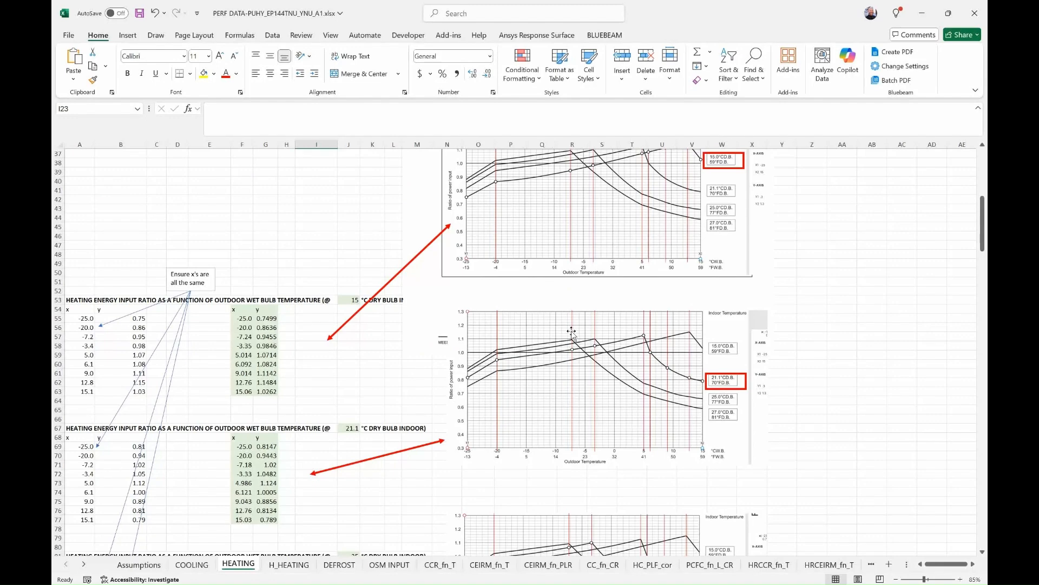
scroll(576, 341, up, 4)
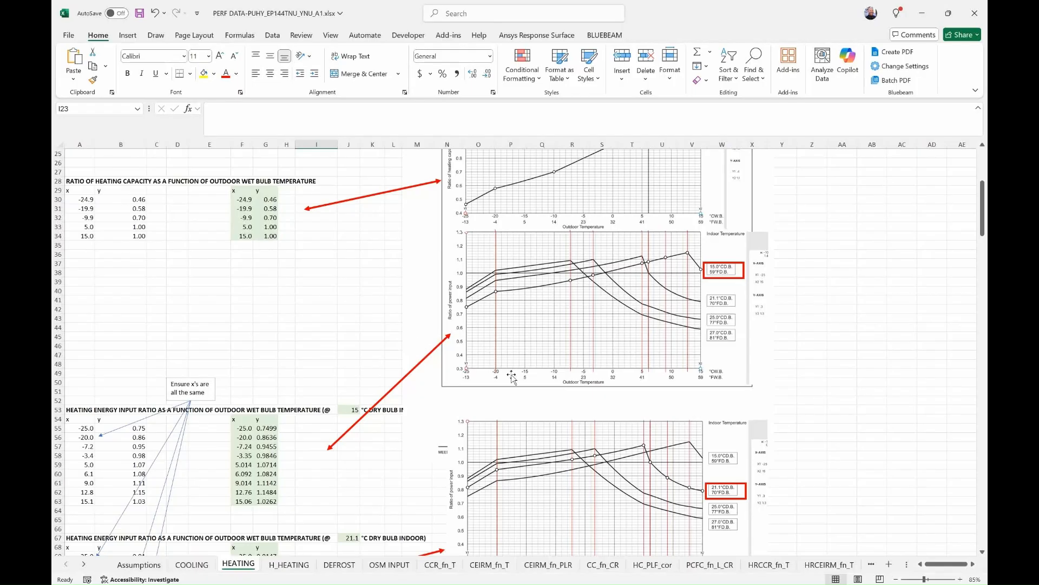
scroll(530, 374, down, 6)
scroll(531, 373, down, 14)
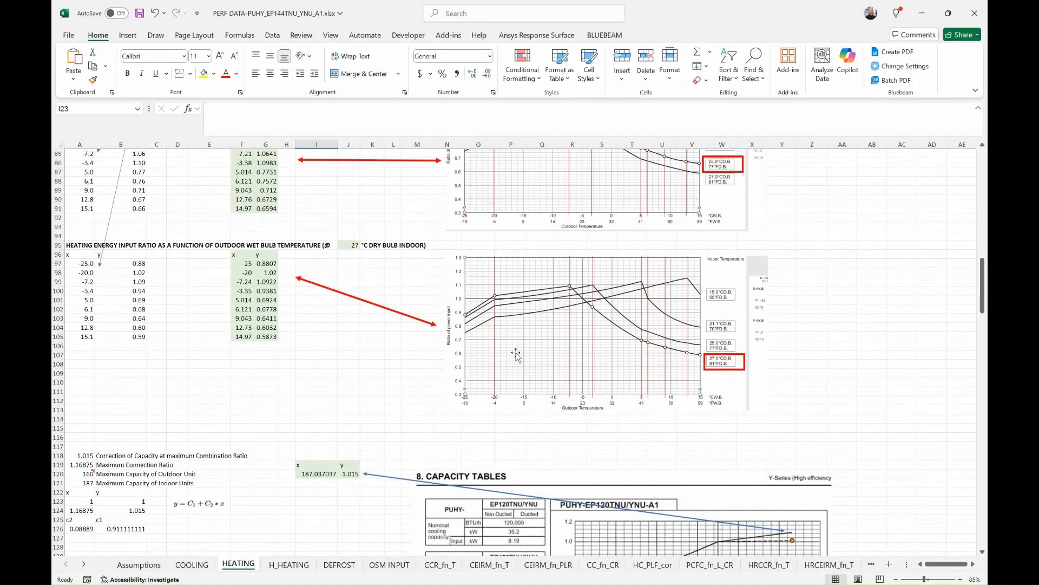
- Move the orange marker on the HEATING sheet's ratio of capacity chart up to the end of the solid curve
scroll(524, 363, down, 8)
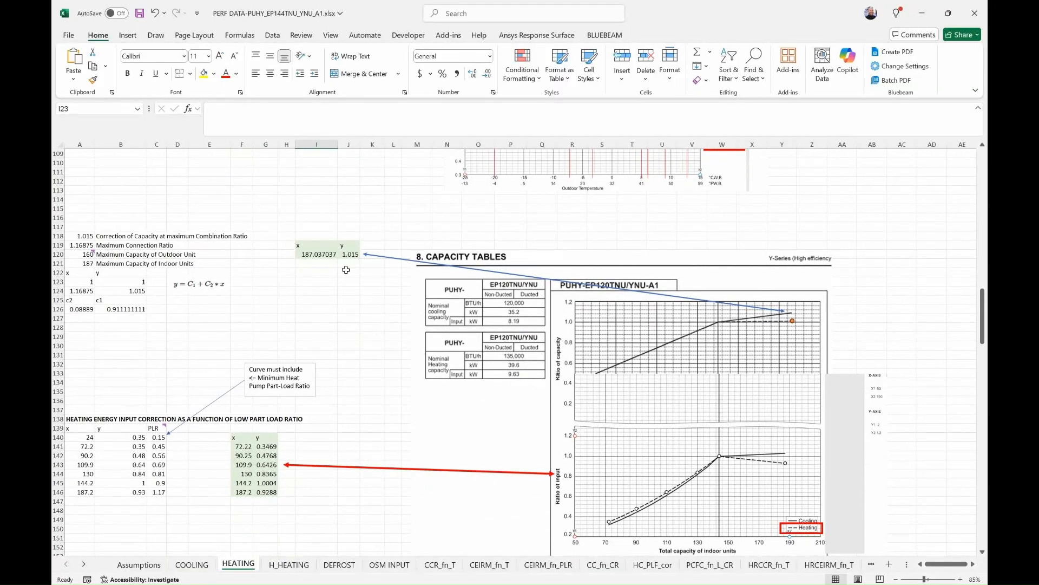
click(794, 322)
click(319, 327)
- Examine the low part load ratio correction and the piping length correction points in F156:G164, with their charts
scroll(347, 336, down, 8)
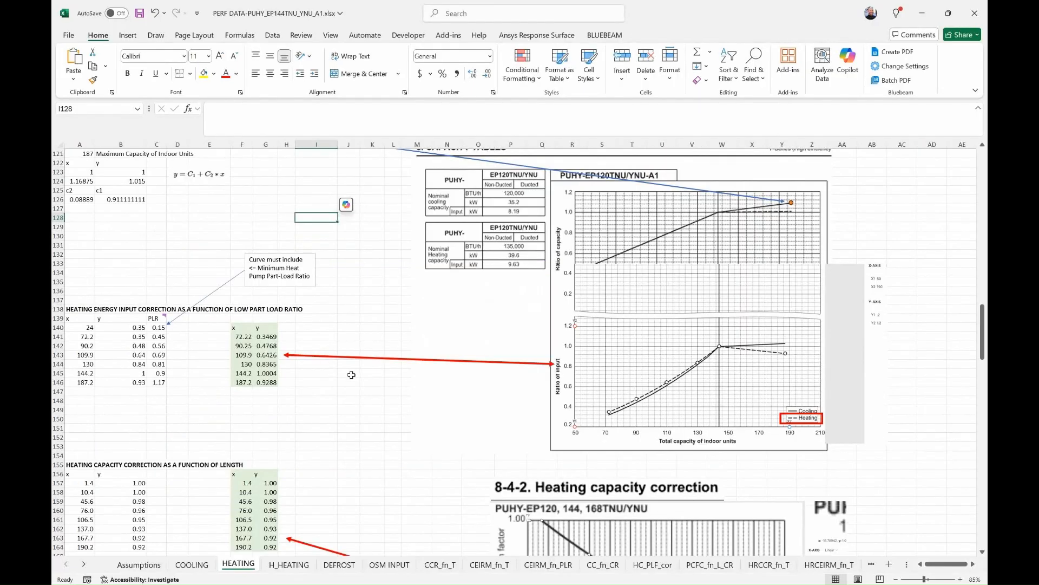
scroll(379, 317, down, 4)
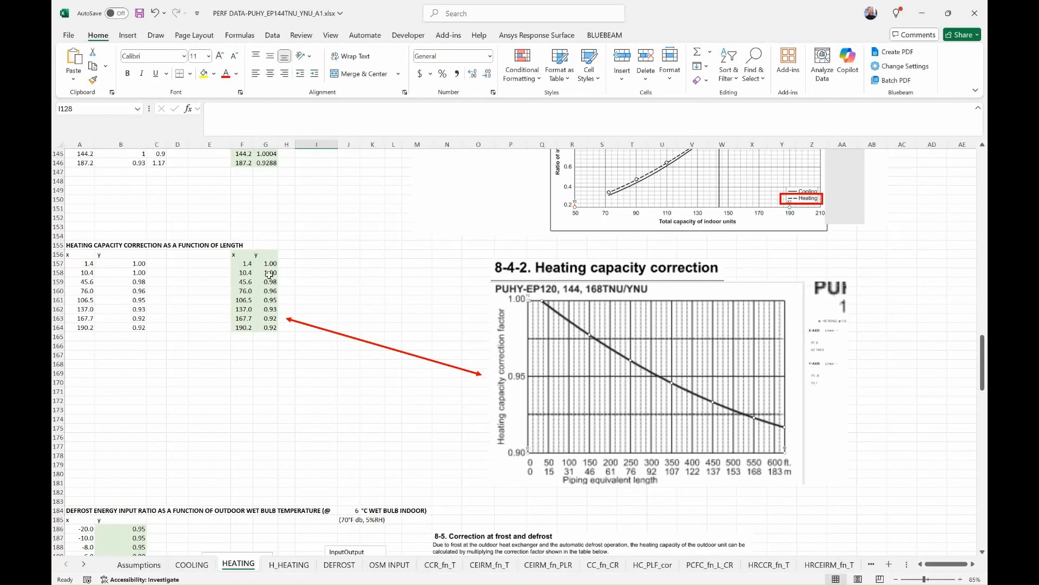
drag(237, 258, 269, 327)
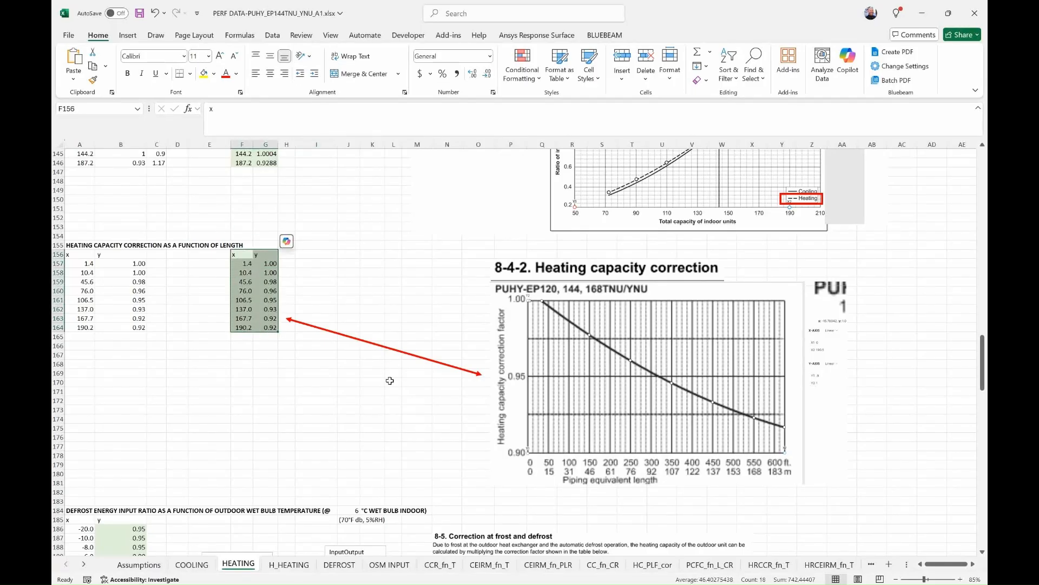
scroll(390, 381, down, 4)
scroll(417, 371, down, 4)
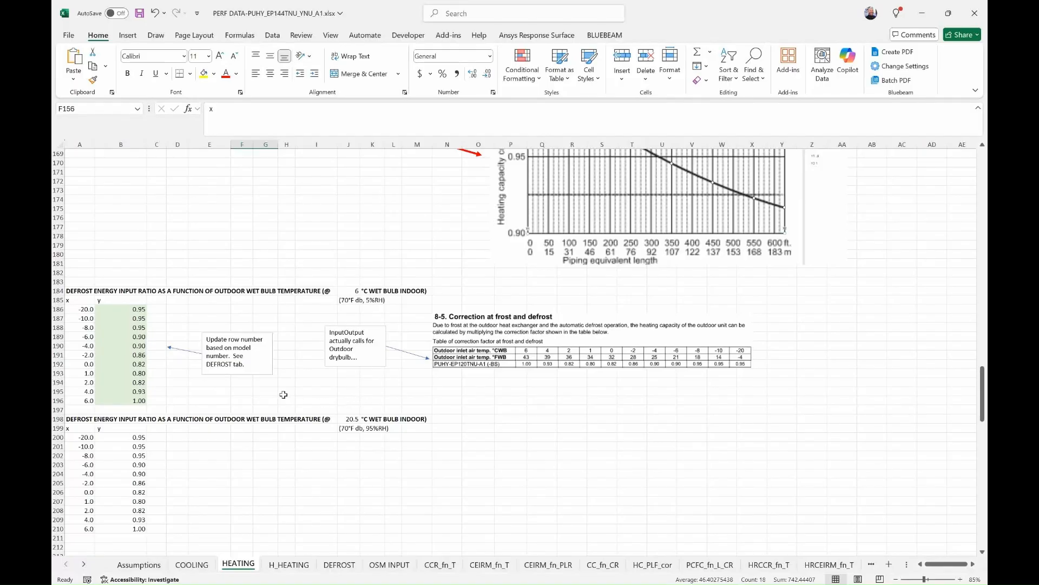
- Check the defrost ratio formulas in B186:B196 against the PUHY-EP144TNU-A1 row on the DEFROST sheet
click(136, 311)
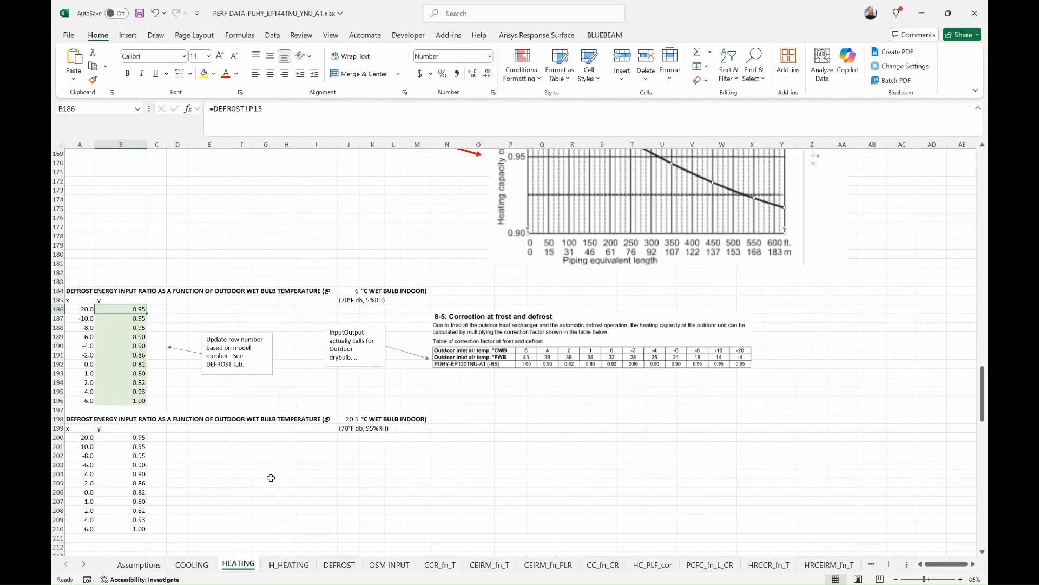
click(340, 565)
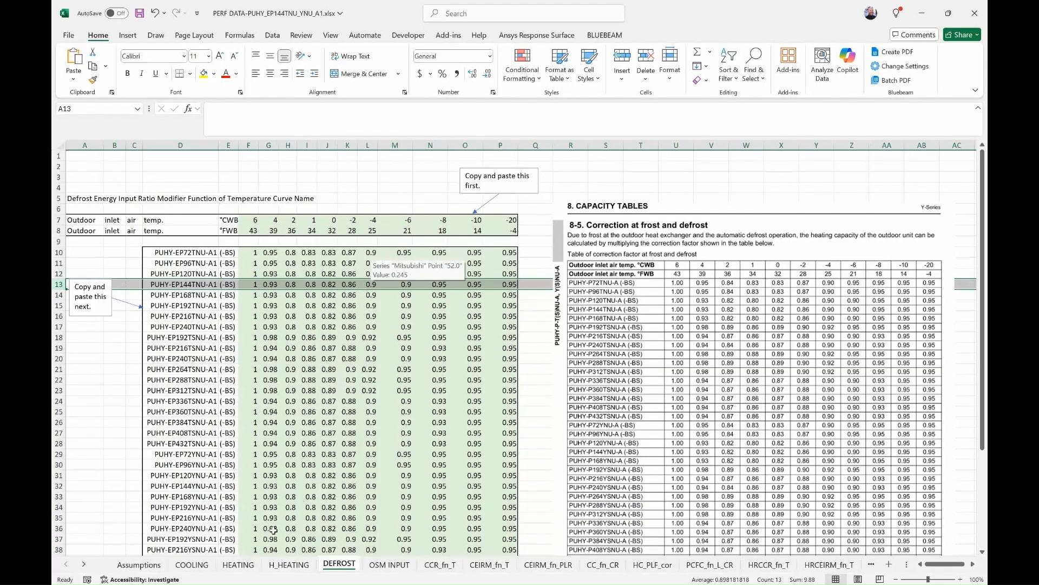
click(238, 565)
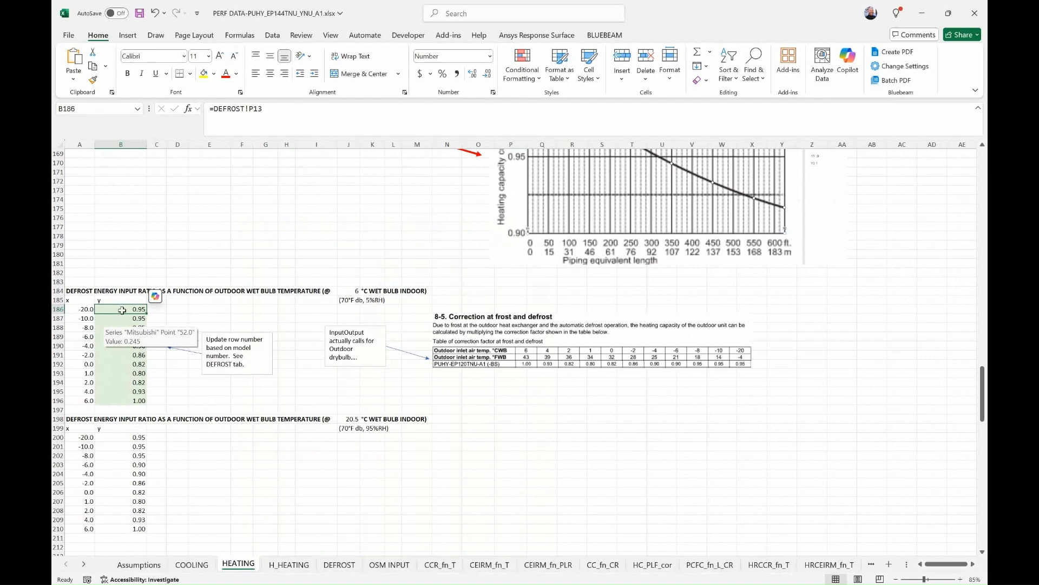
drag(122, 310, 124, 403)
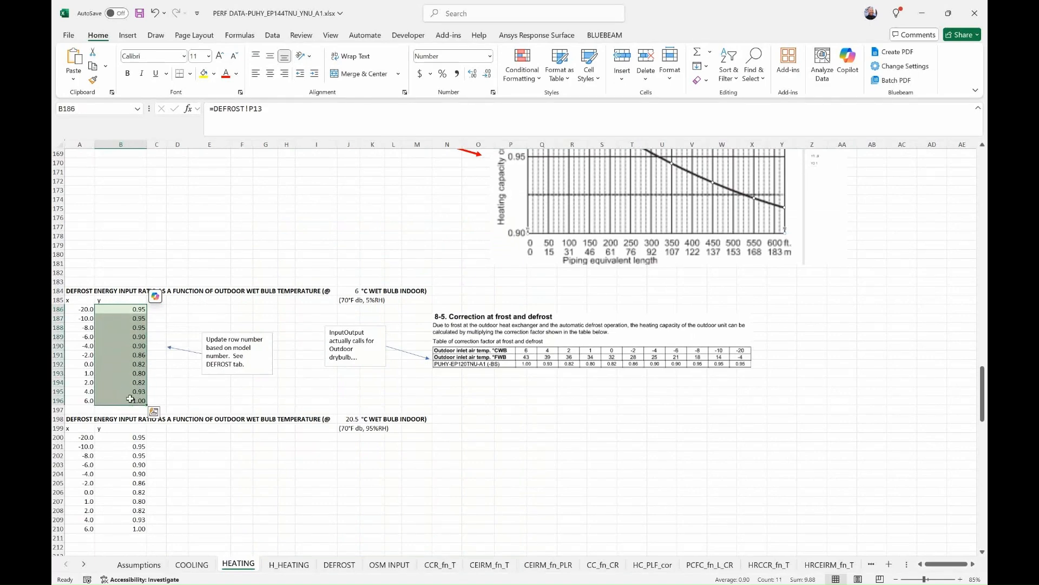
click(138, 345)
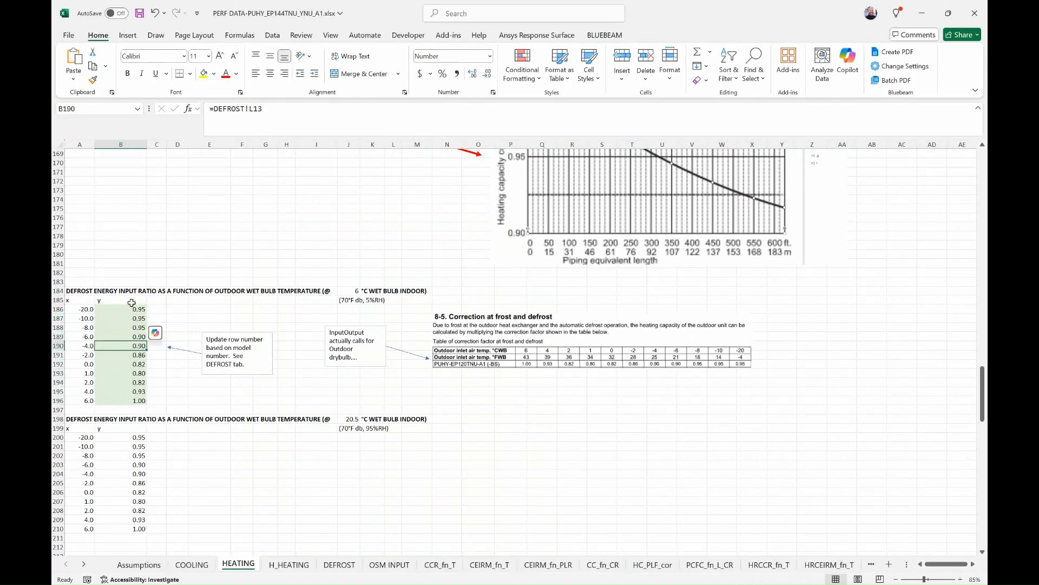
- Try to replace every 12 with 13 in the defrost formulas of B186:B196
drag(133, 309, 134, 402)
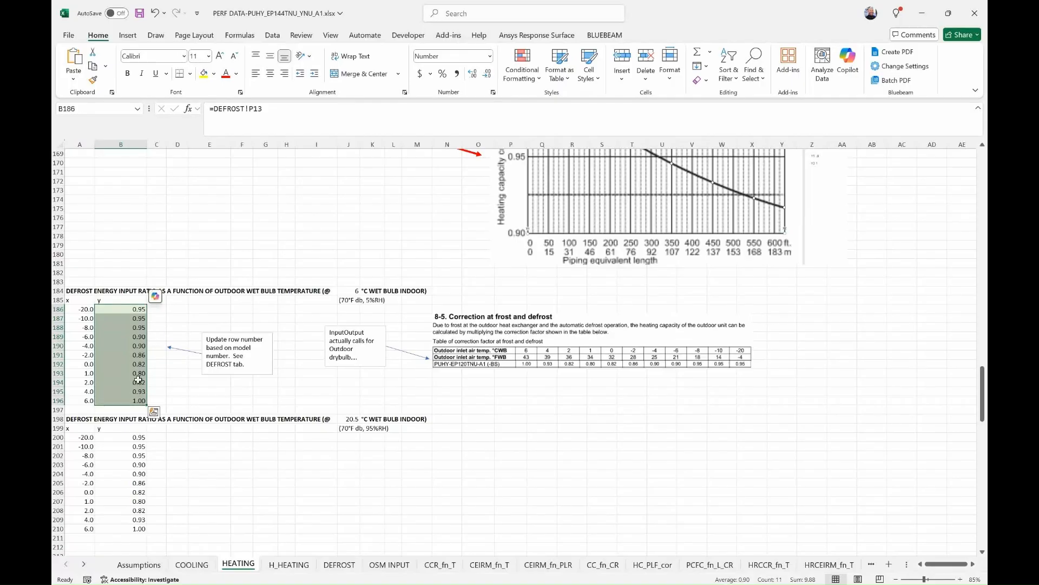
right_click(133, 337)
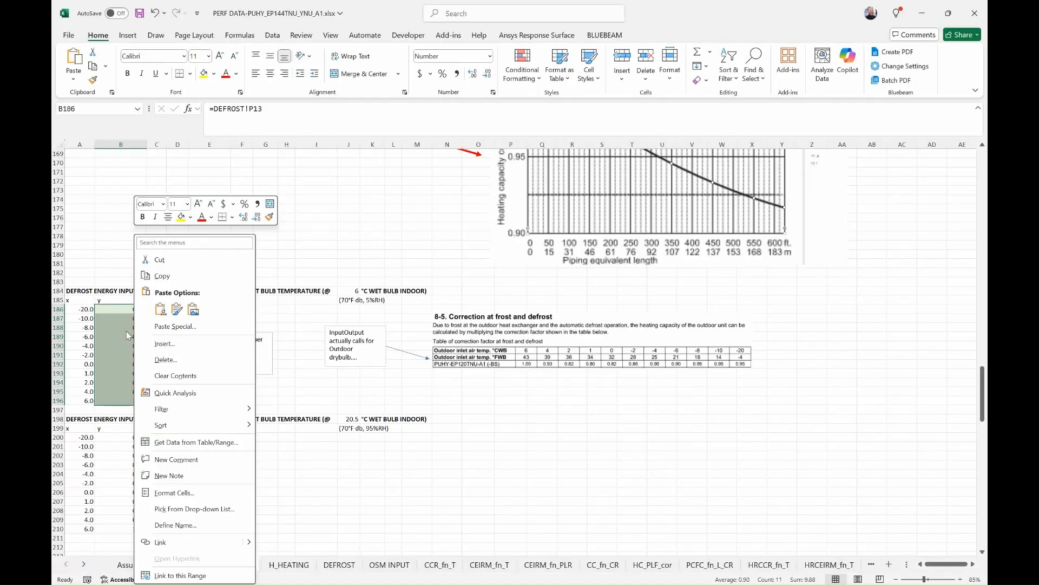
key(Escape)
key(ctrl+f)
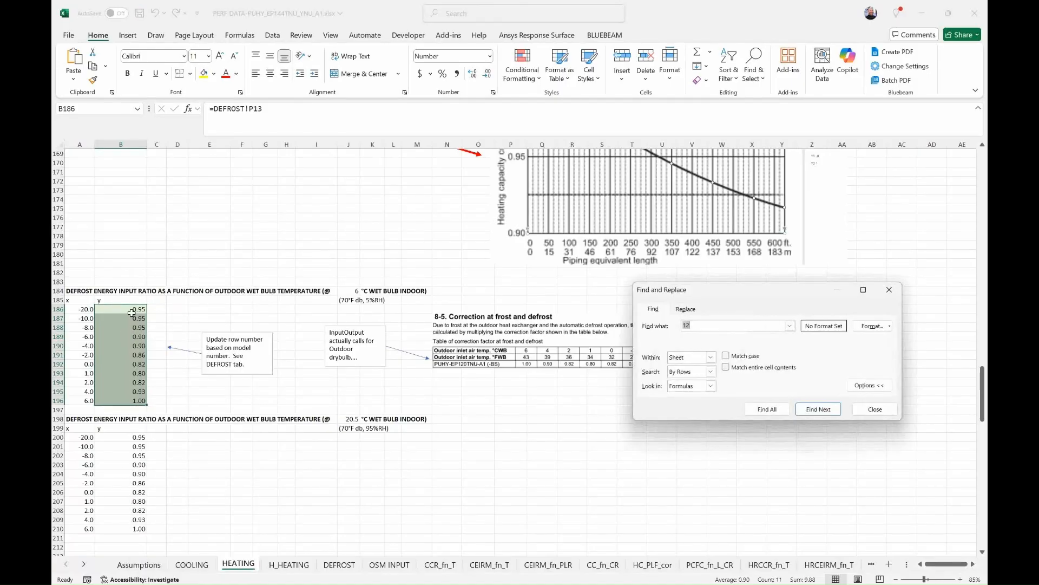
click(695, 313)
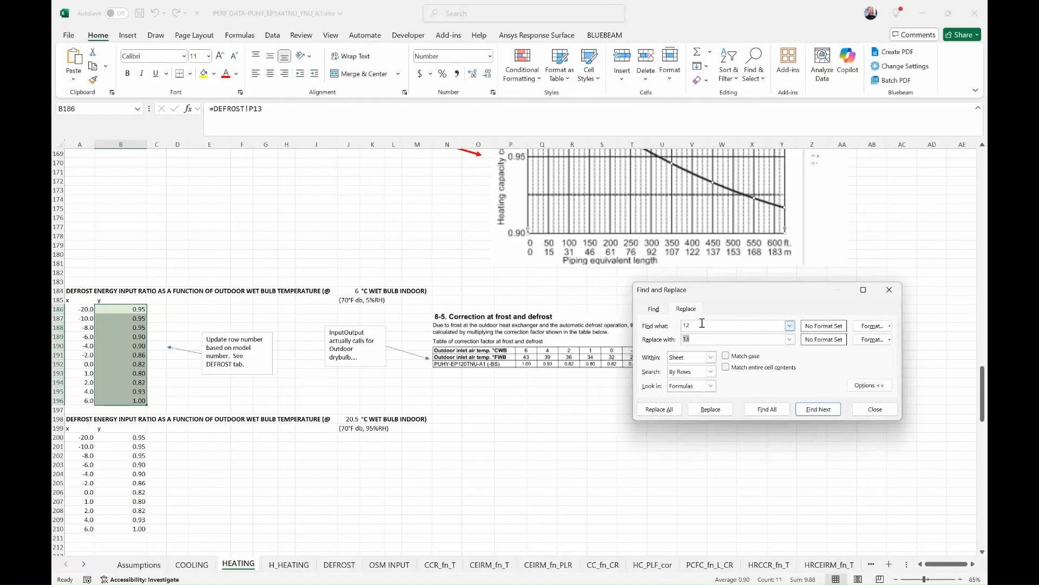
drag(703, 323, 666, 345)
text(13)
text(12)
drag(715, 326, 668, 330)
text(1)
drag(709, 342, 662, 340)
text(13)
click(665, 415)
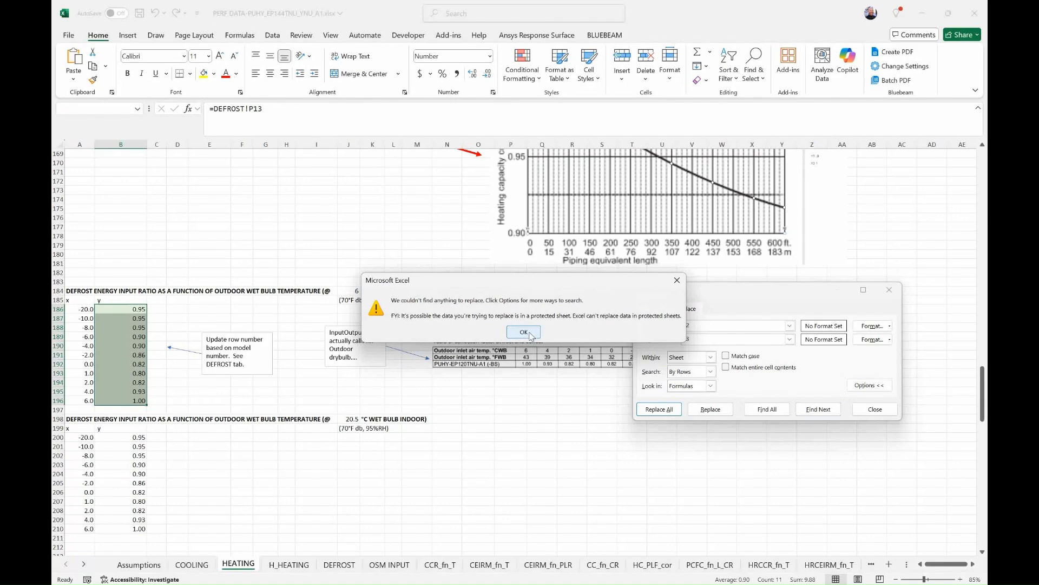
click(523, 332)
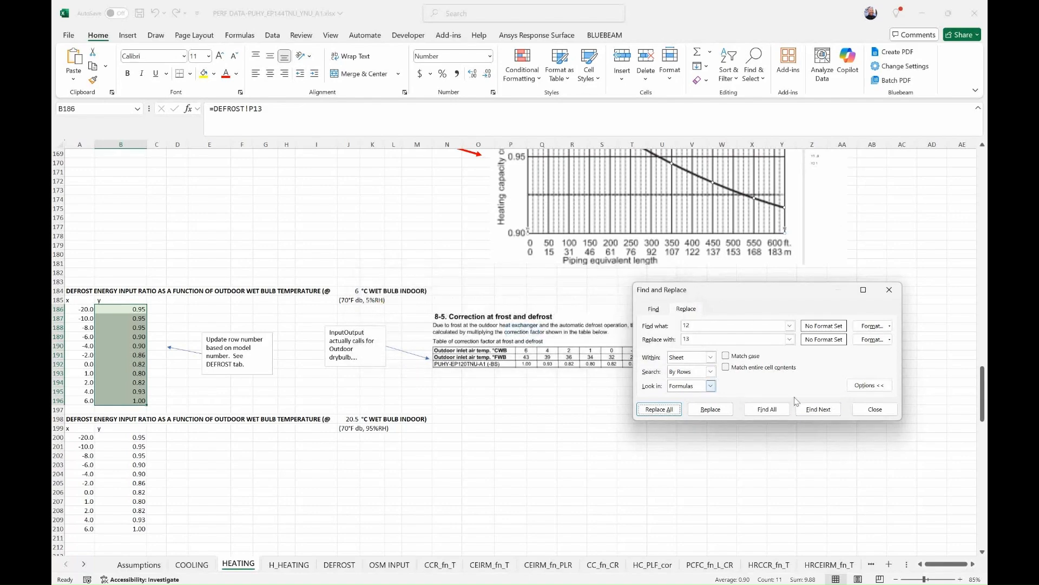
click(876, 410)
click(317, 236)
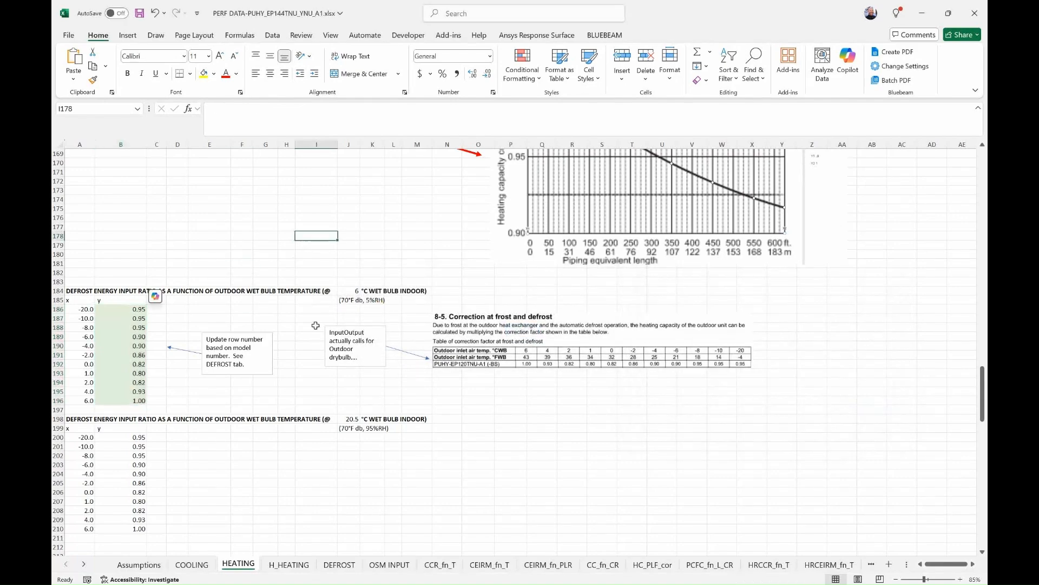
- View the second defrost ratio table, and open the H_HEATING sheet with the High Heating Performance Mode charts
scroll(316, 369, down, 4)
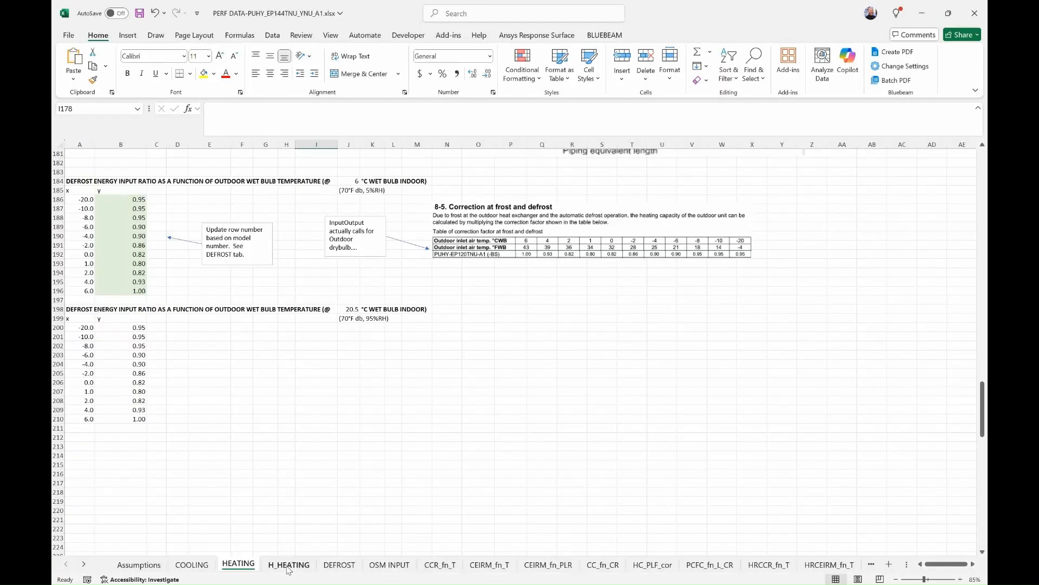
click(289, 565)
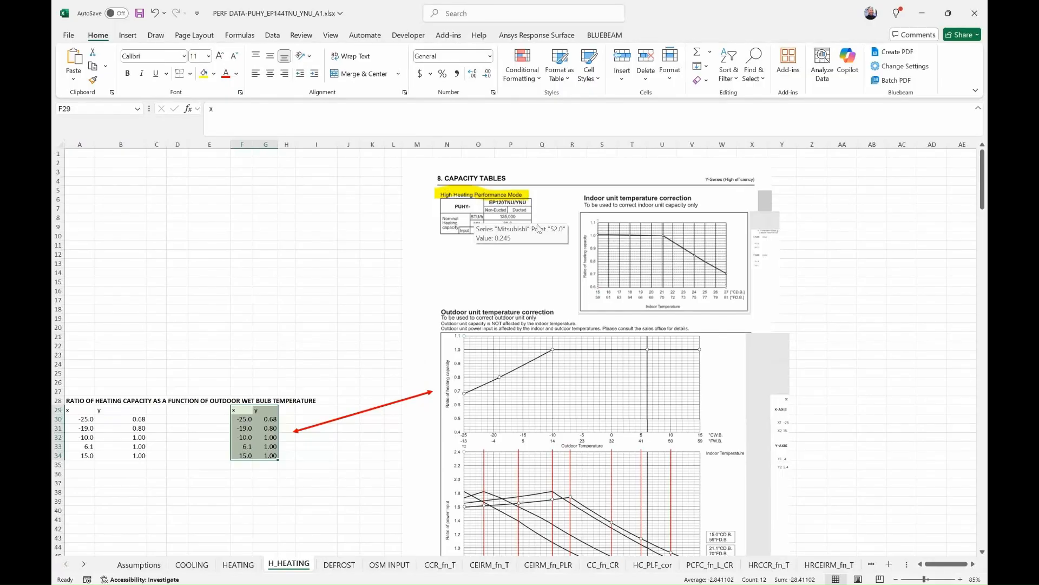
- Switch to Bluebeam Revu and go through the ep144 search results to the High Heating Performance Mode capacity tables on page 120
key(alt+Tab)
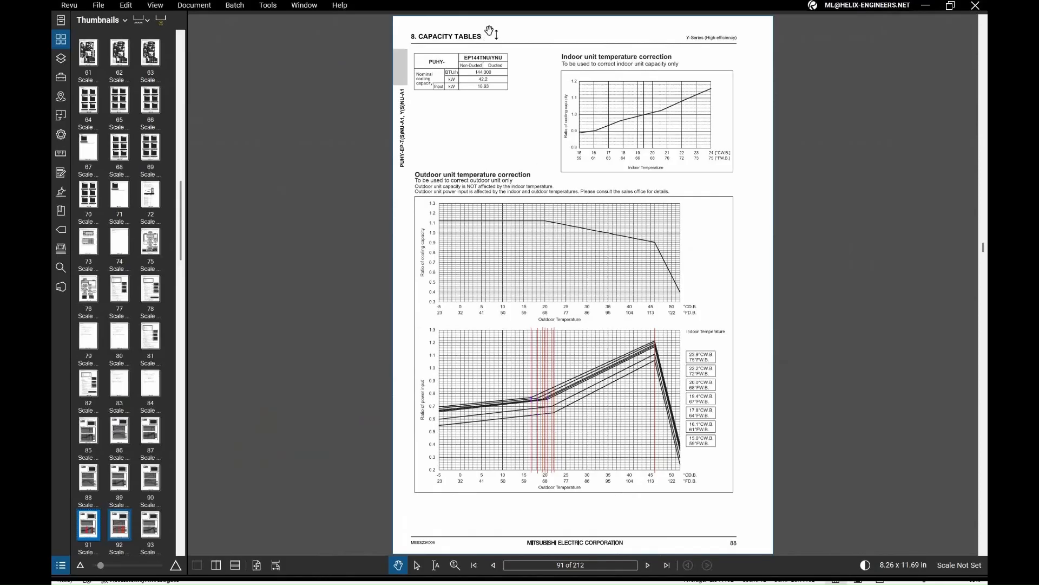
mouse_move(495, 12)
click(60, 267)
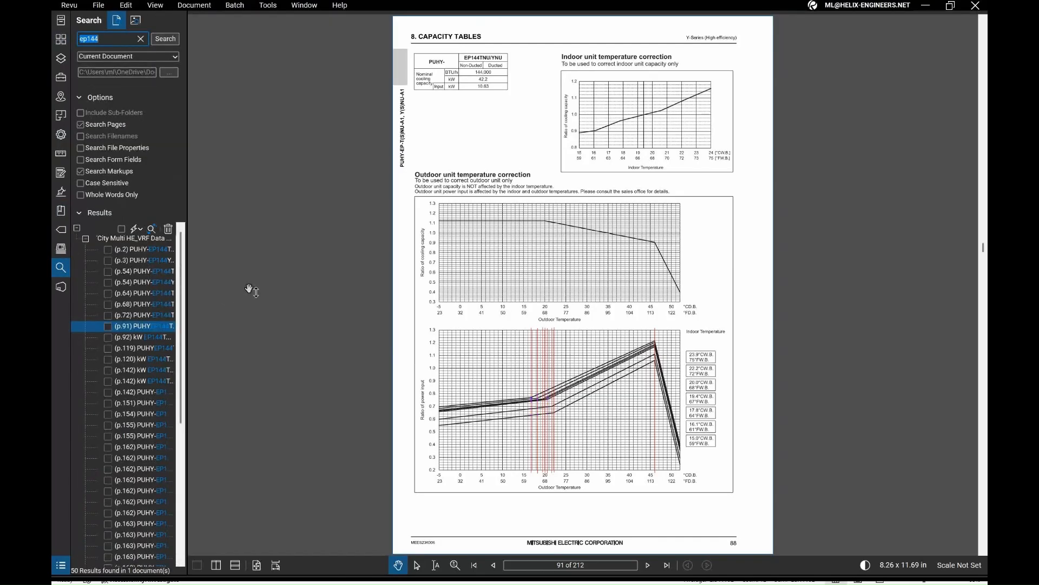
click(150, 336)
click(157, 304)
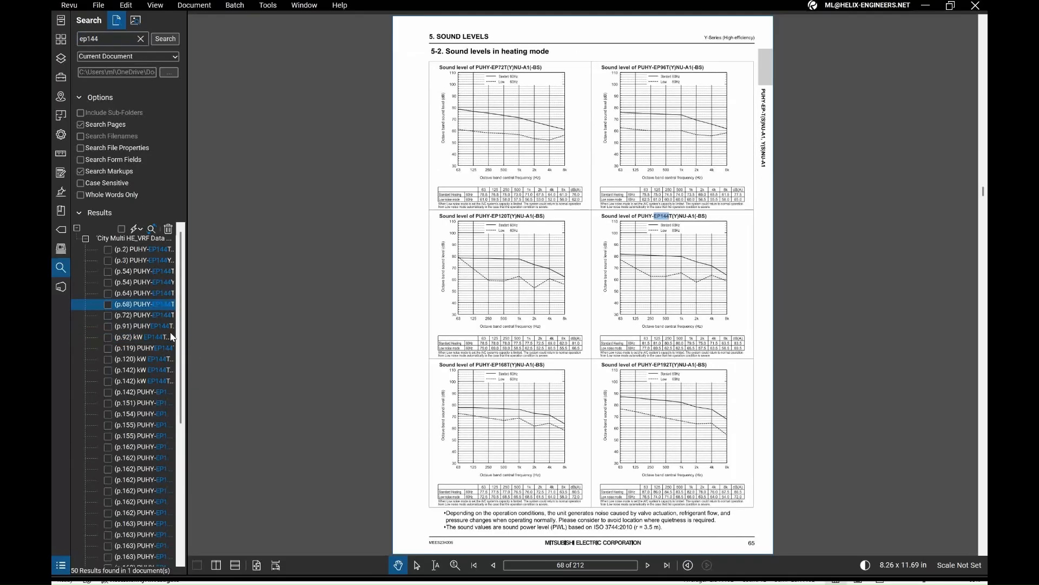
key(Down)
key(Down)
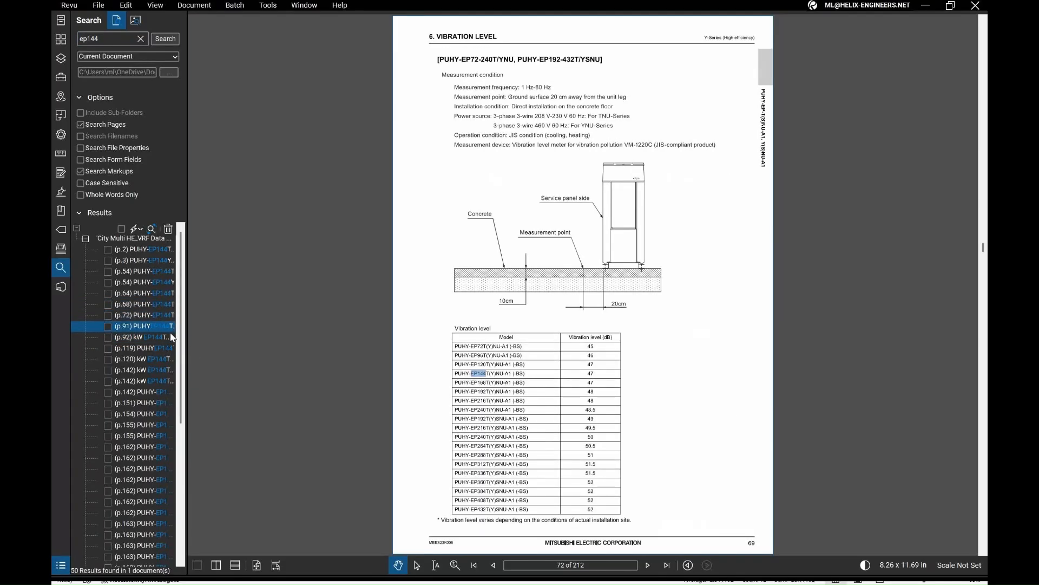
key(Down)
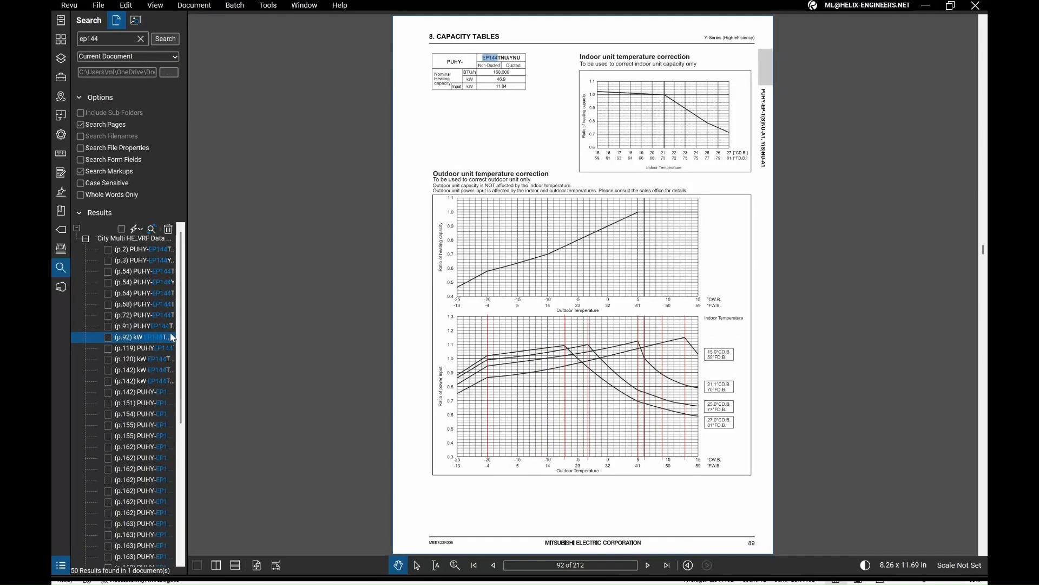
key(Down)
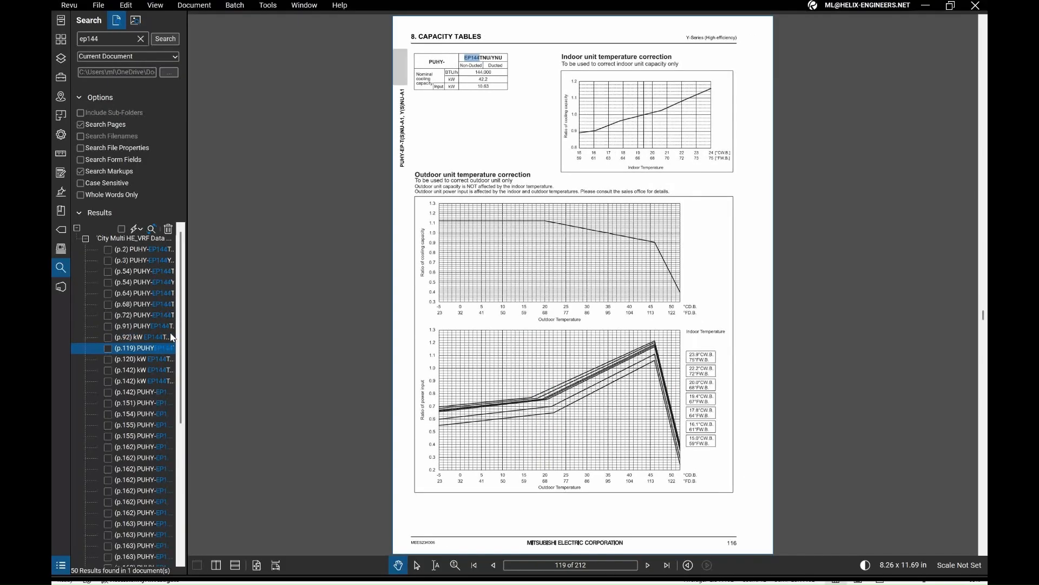
key(Down)
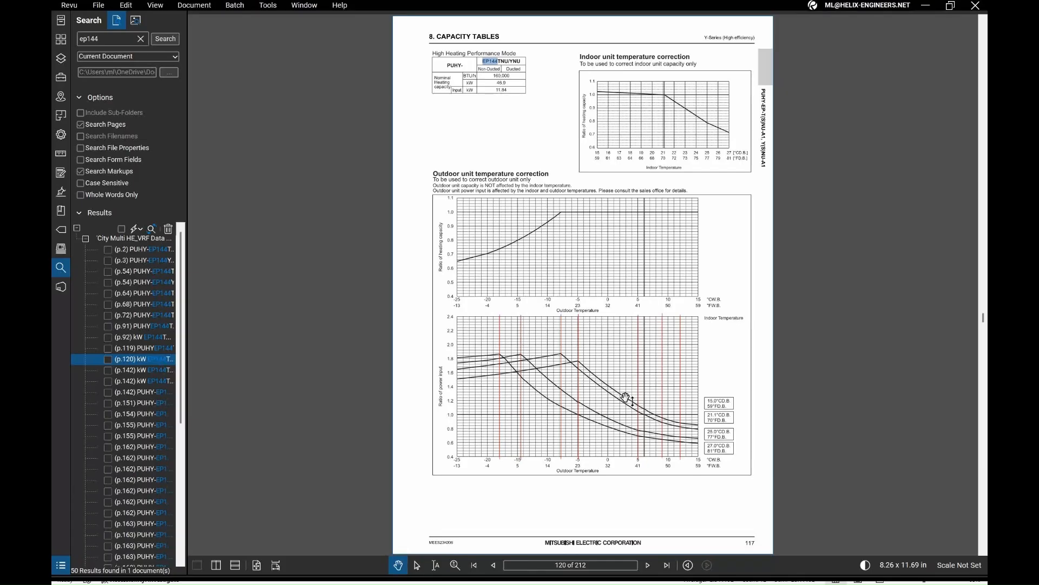
- Switch to Excel and compare the H_HEATING sheet's tables and outdoor temperature correction charts with page 120 of the data book
key(alt+Tab)
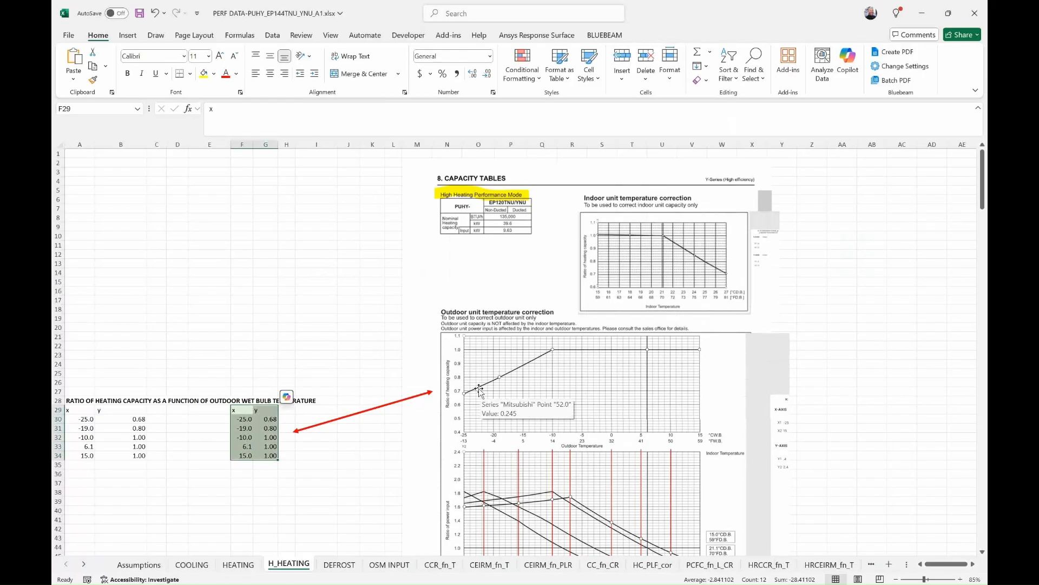
scroll(534, 387, down, 4)
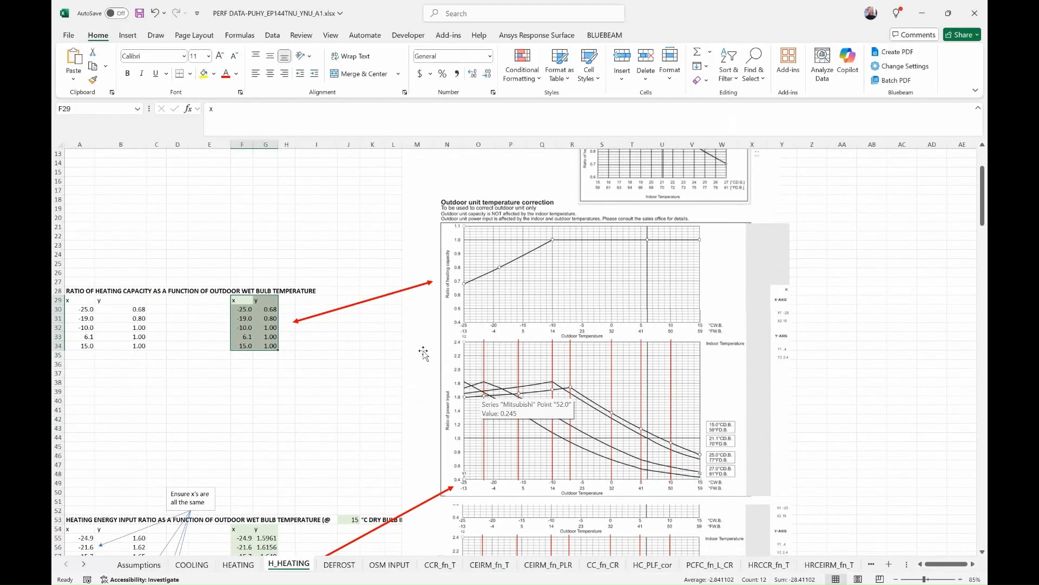
key(alt+Tab)
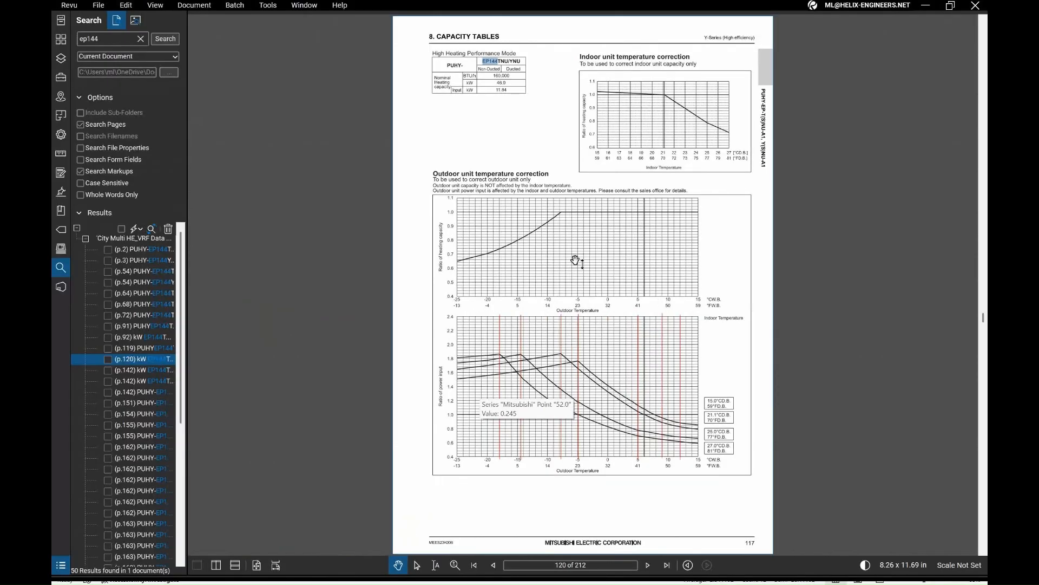
key(alt+Tab)
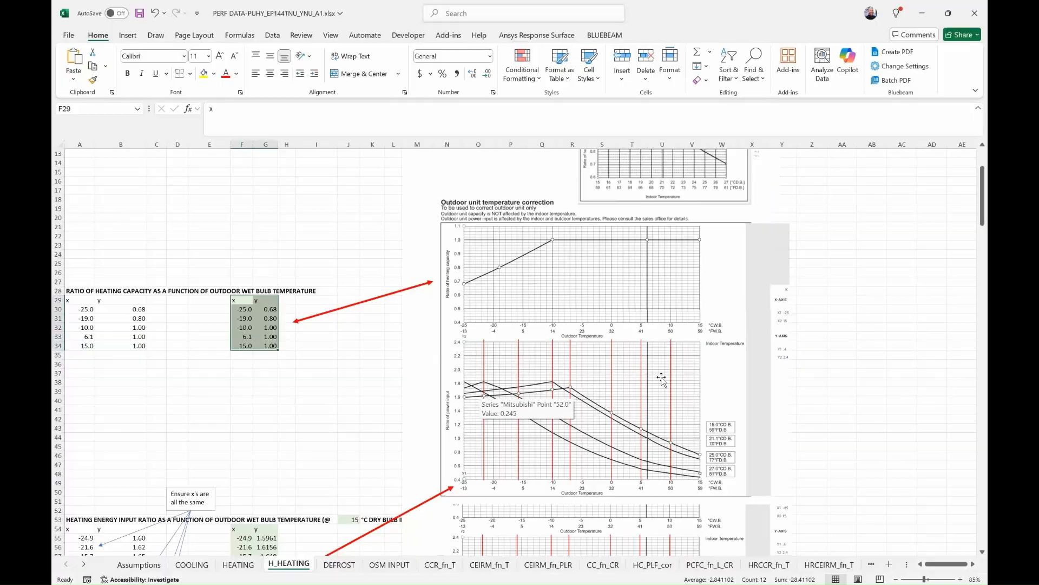
scroll(644, 379, up, 7)
scroll(583, 385, down, 6)
scroll(617, 324, up, 6)
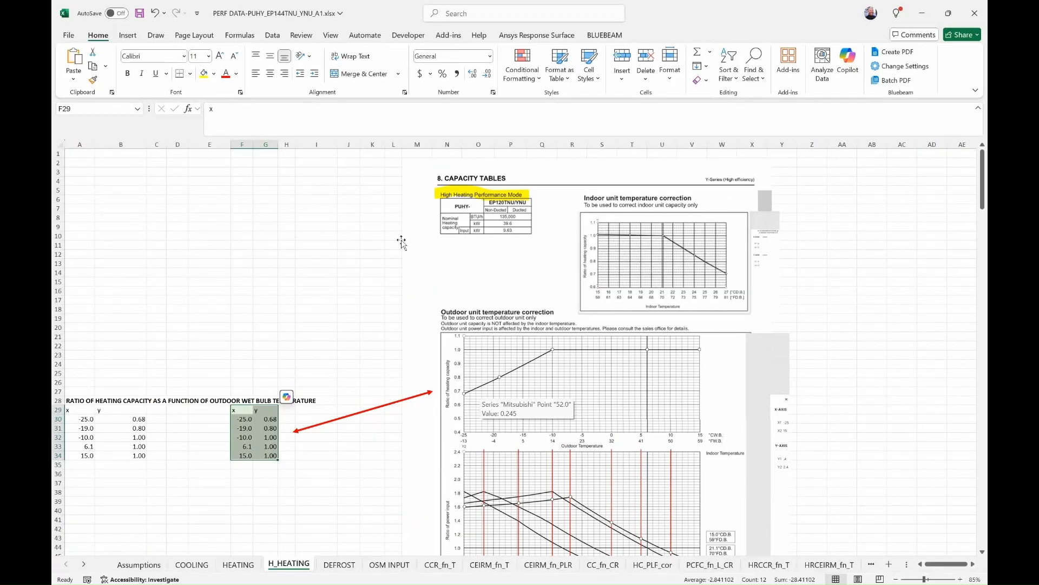
- Review the H_HEATING sheet's heating energy input ratio tables and charts for 15, 21.1, 25 and 27 °C indoor dry bulb
scroll(488, 357, down, 12)
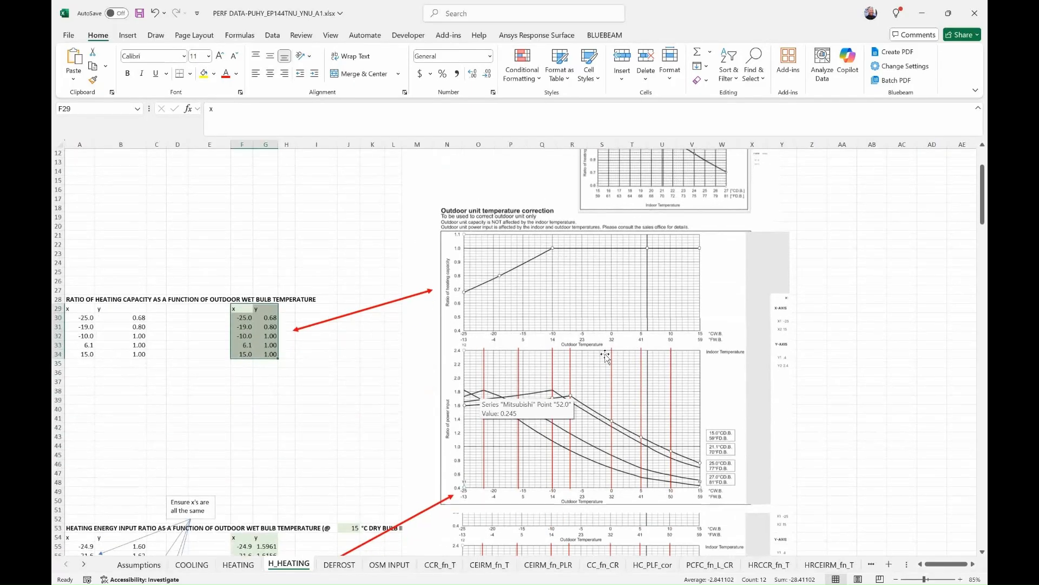
scroll(571, 342, down, 4)
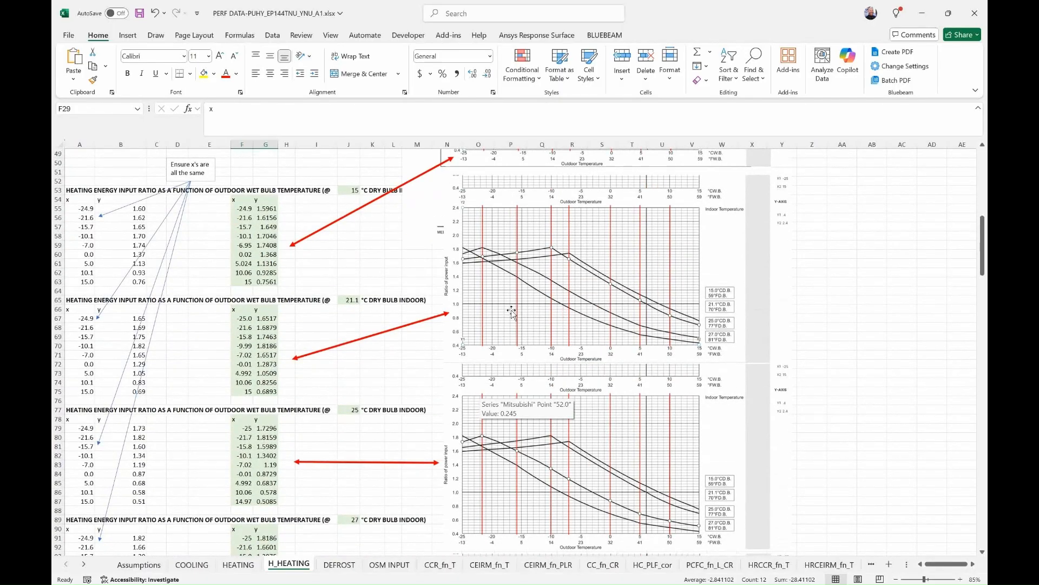
scroll(515, 314, down, 12)
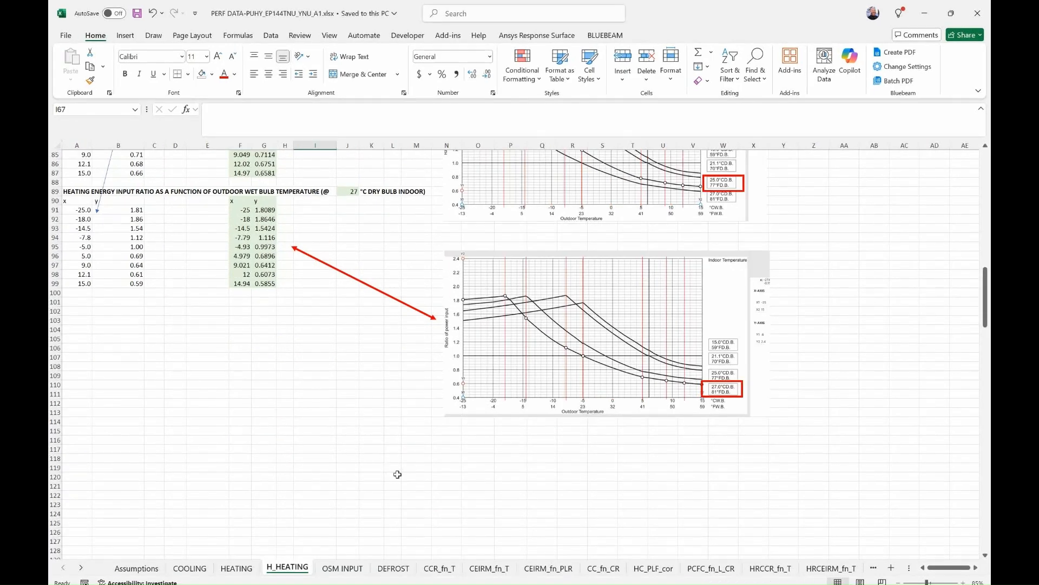
- Open the OSM INPUT sheet and read the note on the Heat Pump Waste Heat Recovery field in A51
click(343, 569)
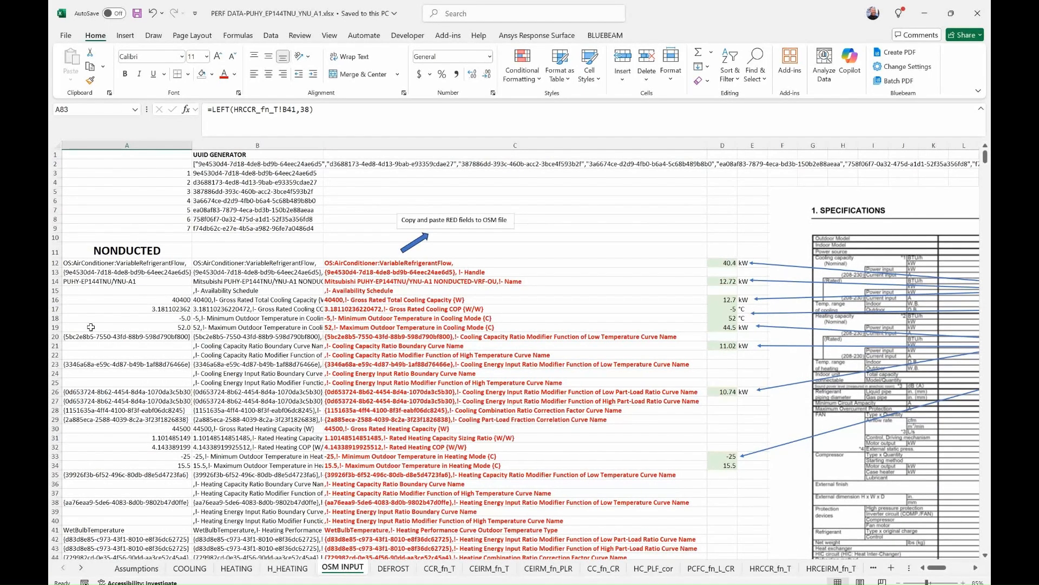
scroll(126, 394, down, 8)
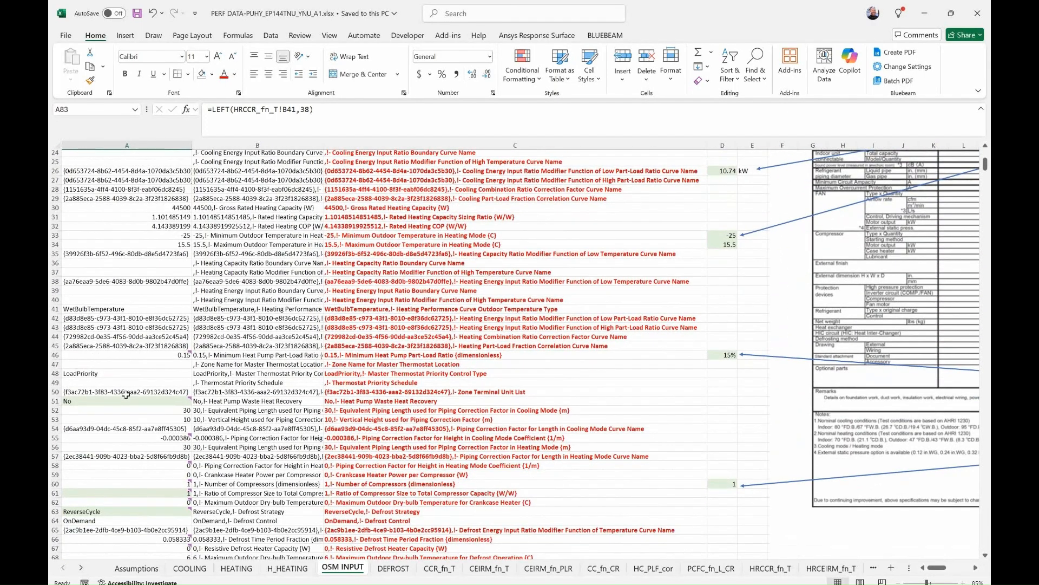
mouse_move(135, 401)
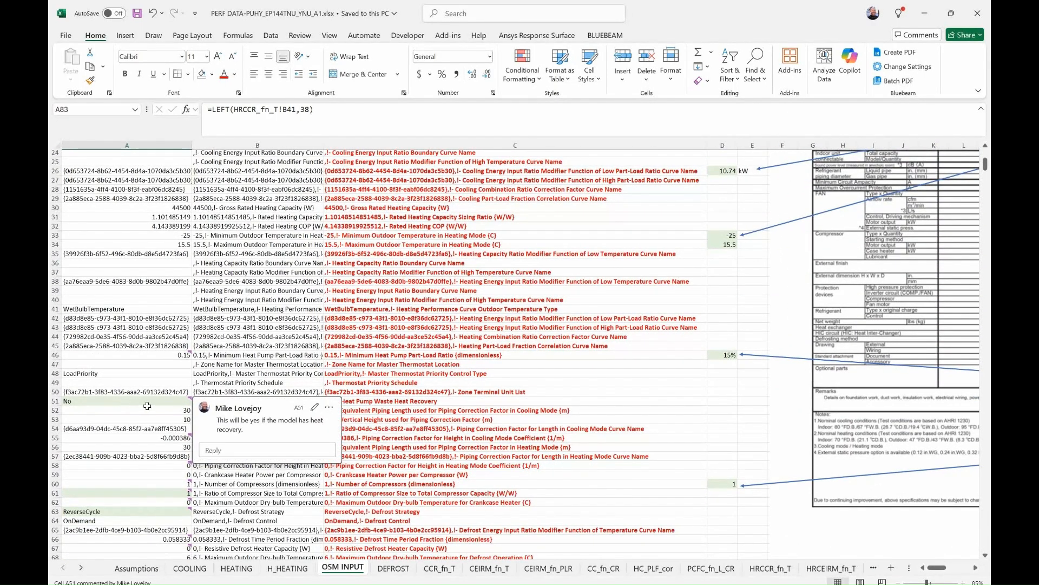
scroll(144, 506, down, 6)
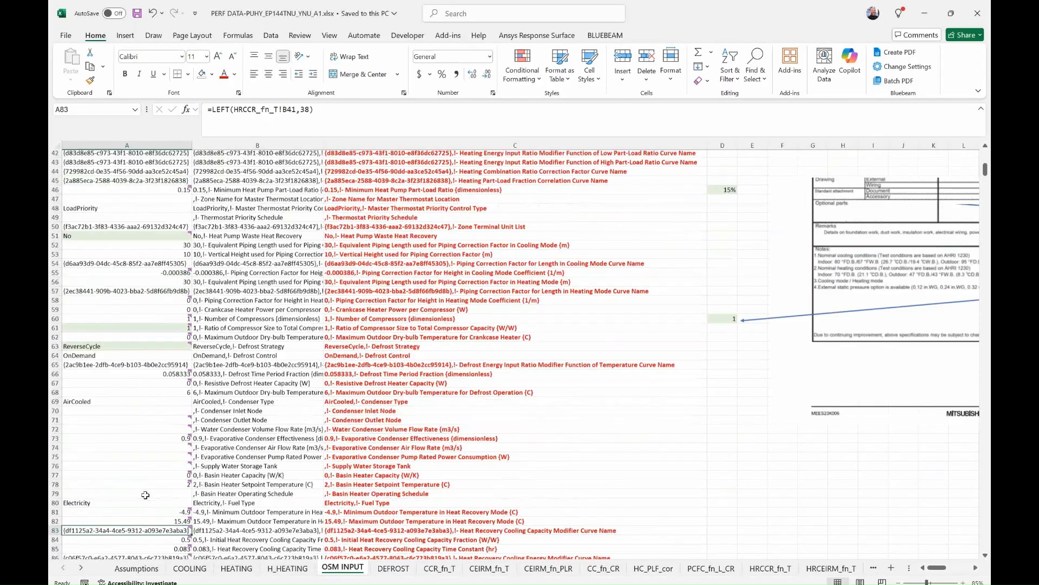
scroll(145, 495, up, 2)
mouse_move(135, 289)
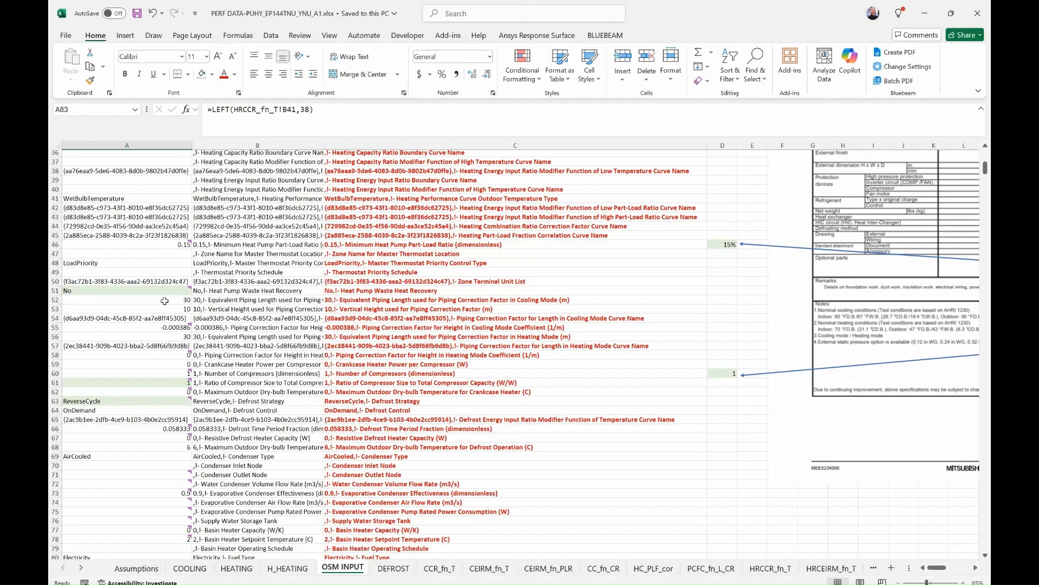
mouse_move(172, 295)
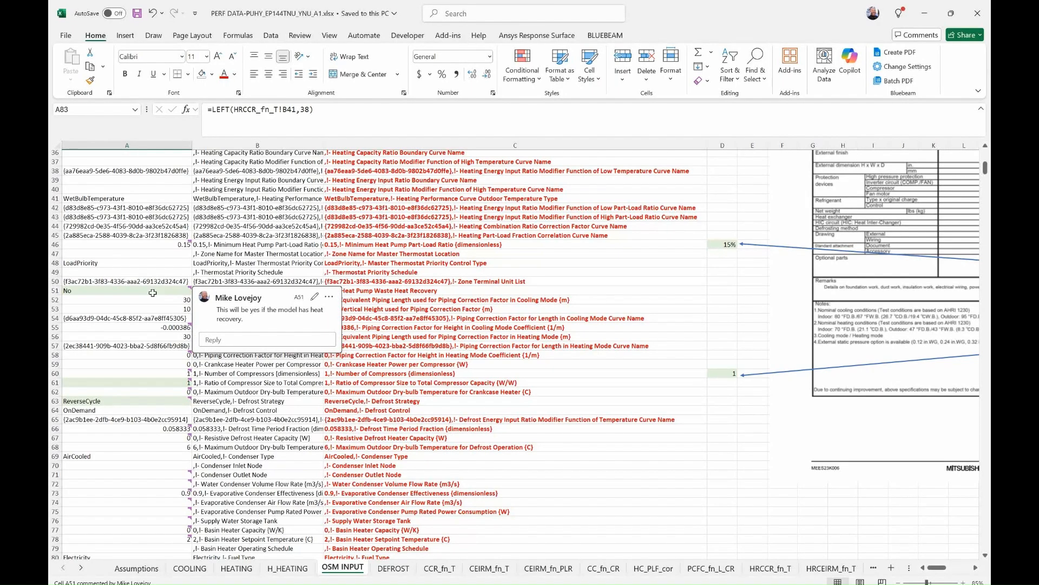
click(151, 294)
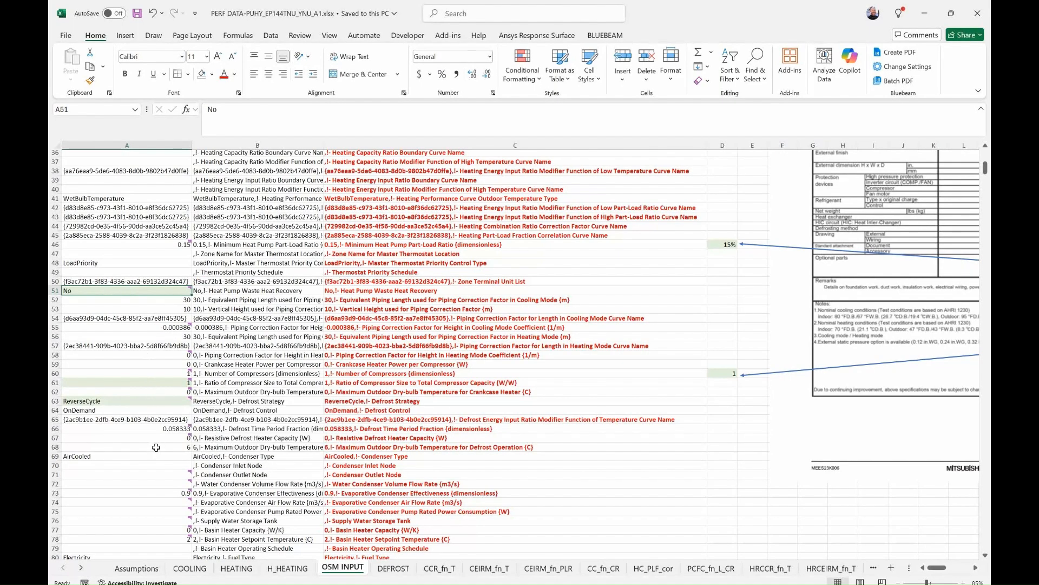
- Check the compressor size ratio in A61 against the InputOutputReference in Bluebeam Revu and the compressor data in the PUHY-EP312TSNU-A1 submittal in Chrome
click(169, 384)
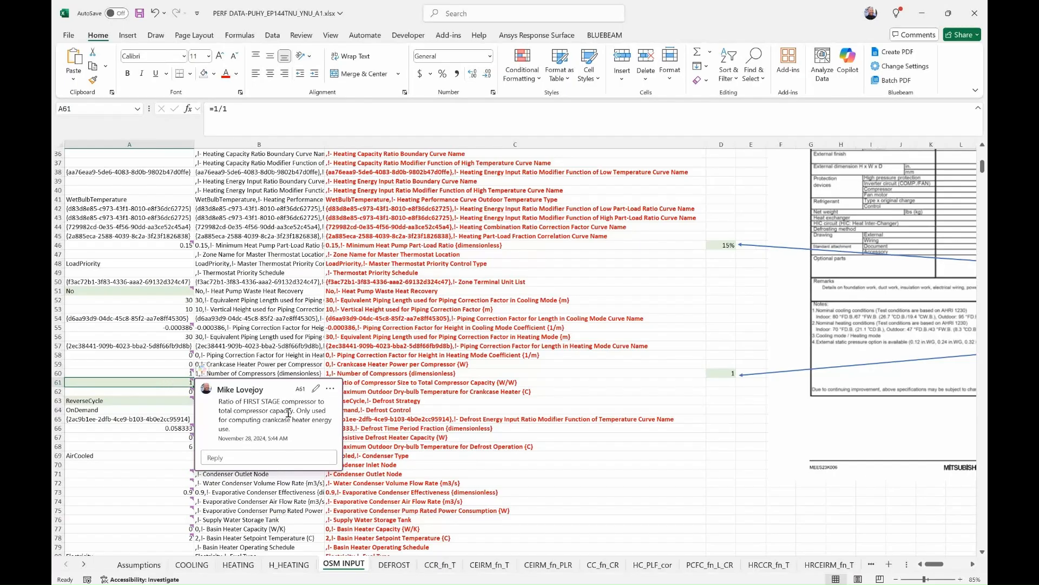
key(alt+Tab)
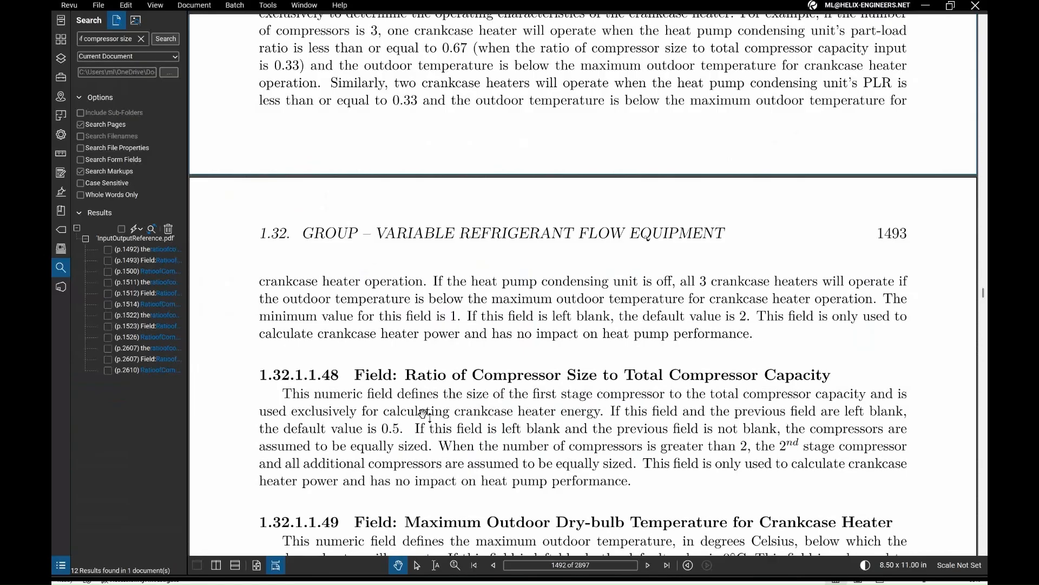
key(alt+Tab)
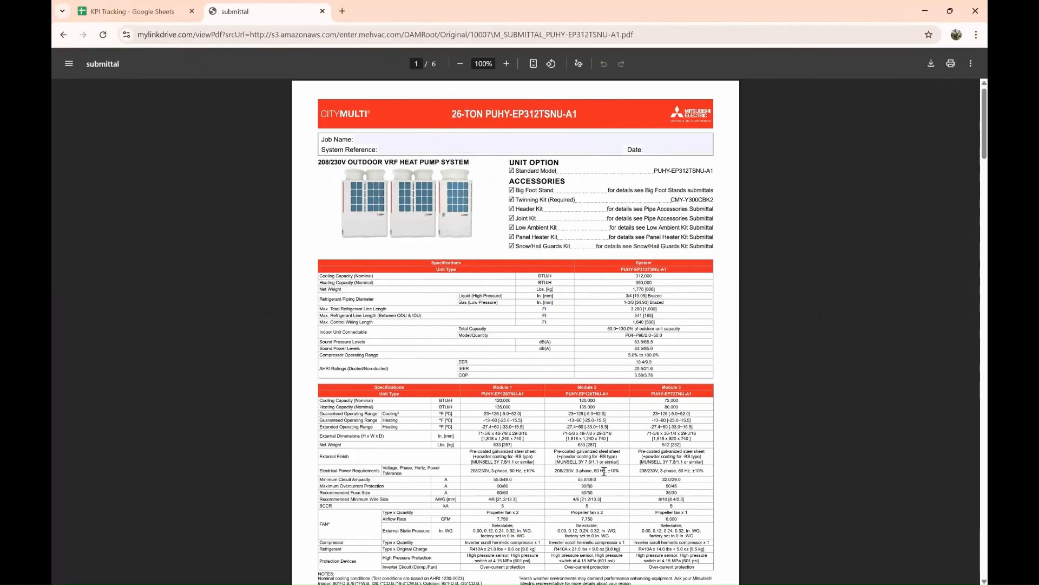
scroll(595, 477, down, 4)
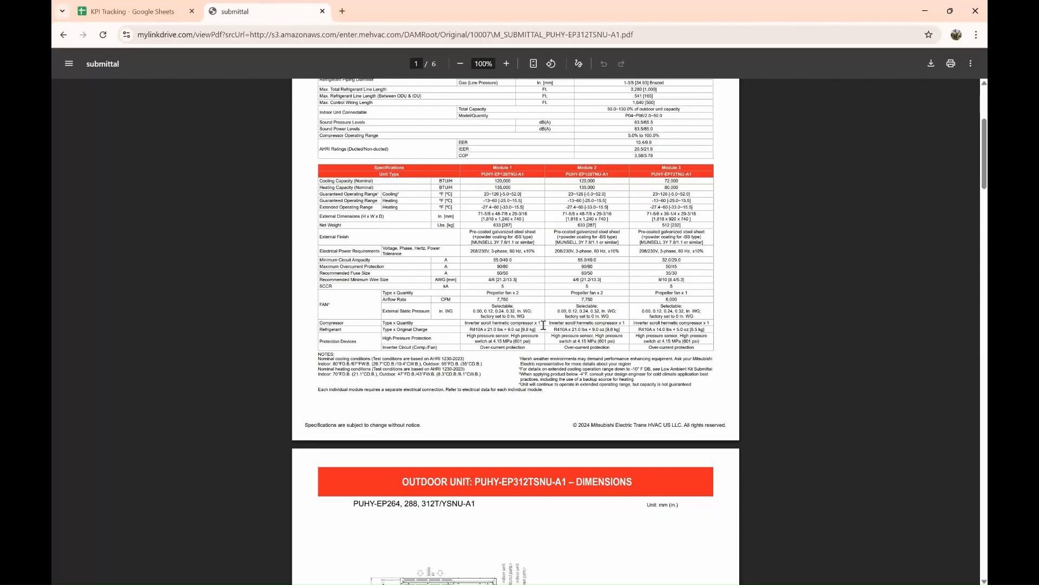
scroll(544, 325, up, 4)
scroll(555, 383, down, 4)
key(alt+Tab)
key(alt+Tab)
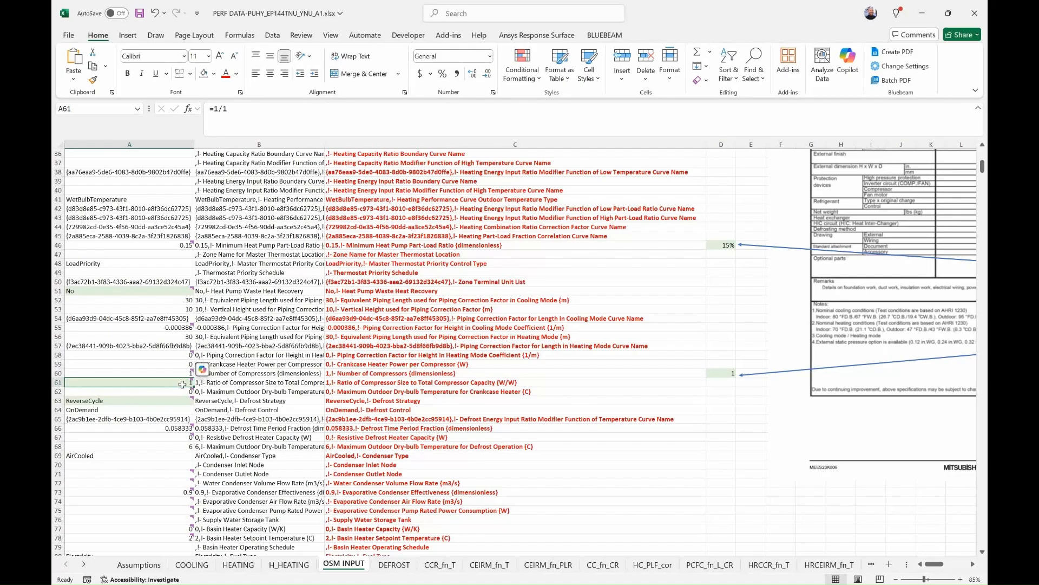
key(alt+Tab)
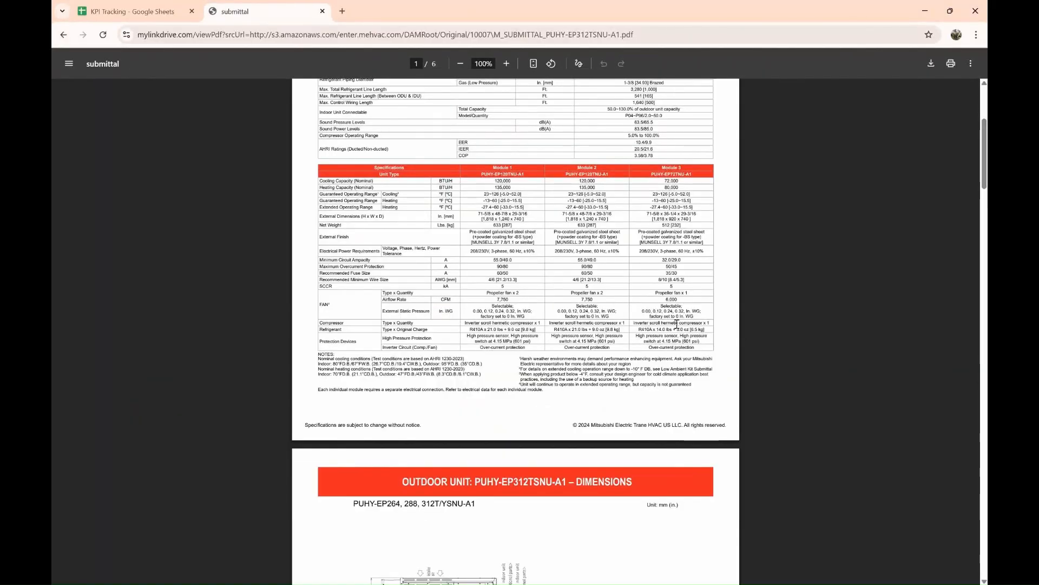
key(alt+Tab)
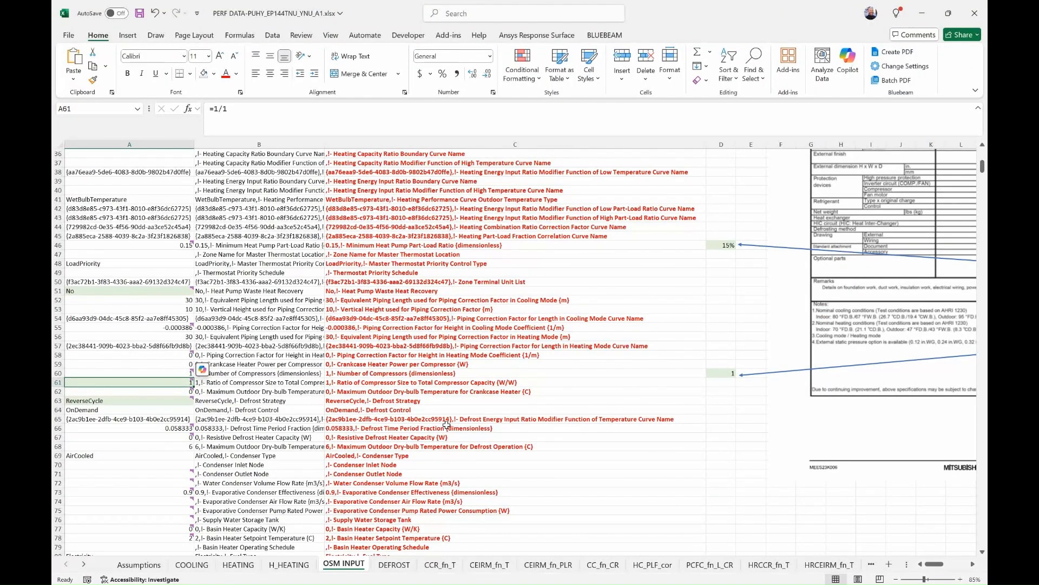
- Read the notes on the Number of Compressors field in A60 and the Defrost Strategy field in A63
mouse_move(184, 382)
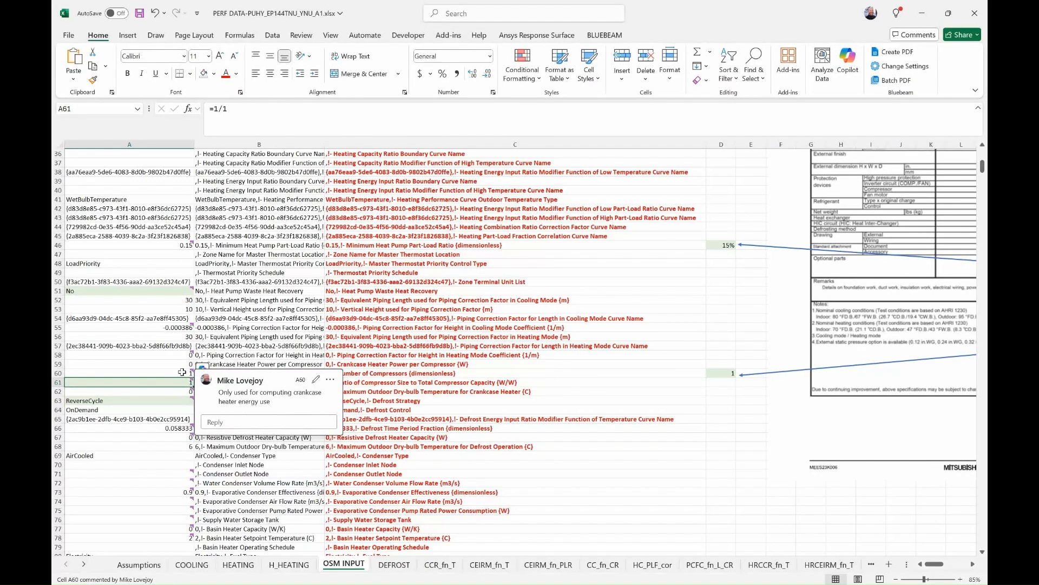
click(171, 400)
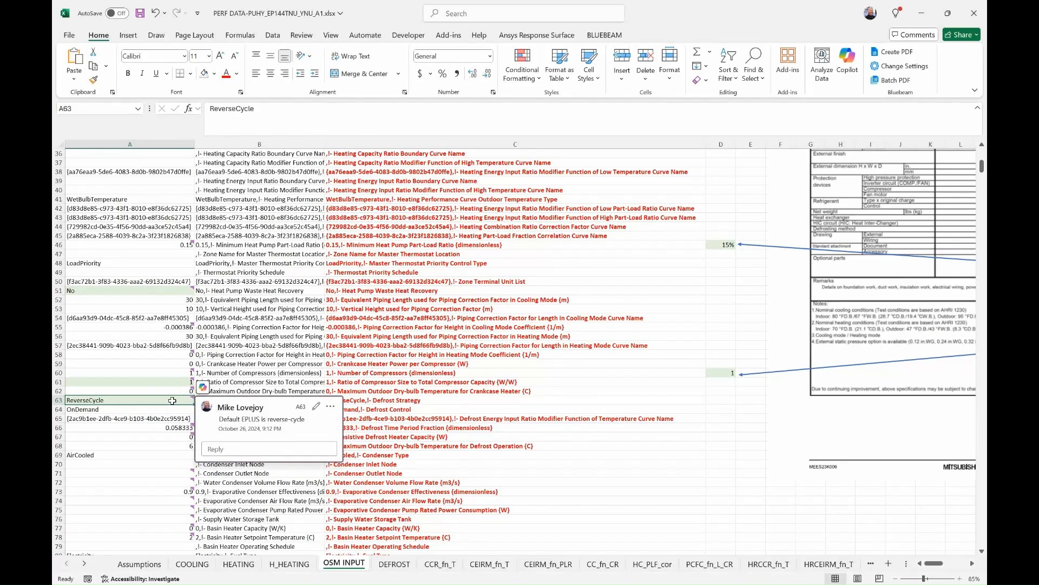
key(alt+Tab)
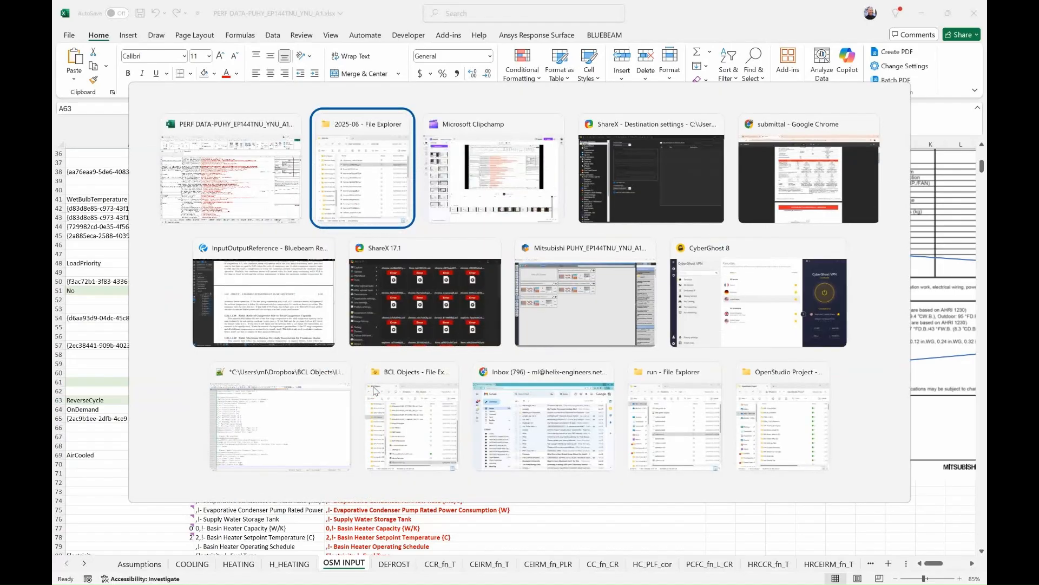
key(alt+Tab)
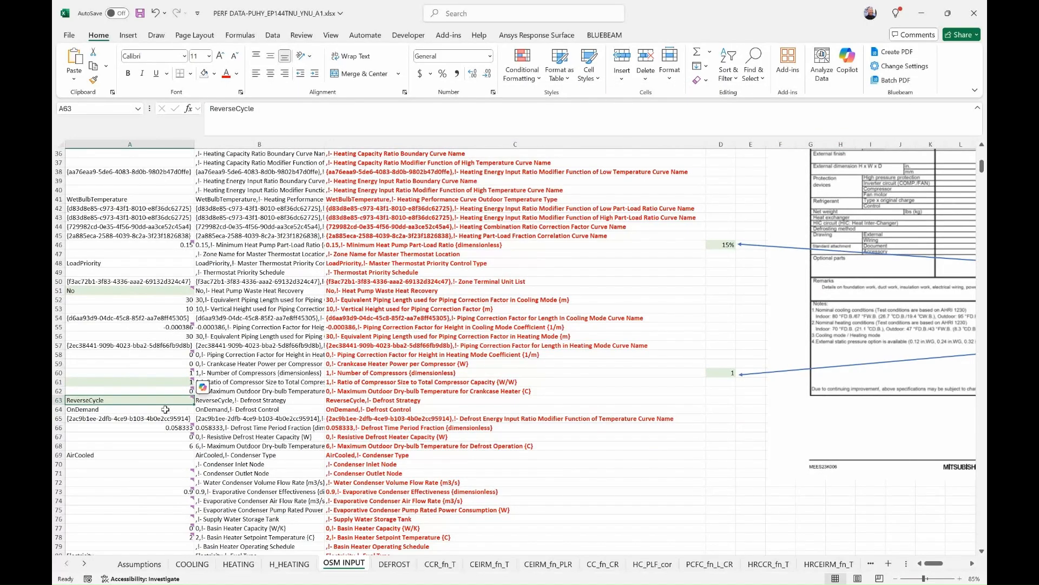
mouse_move(166, 400)
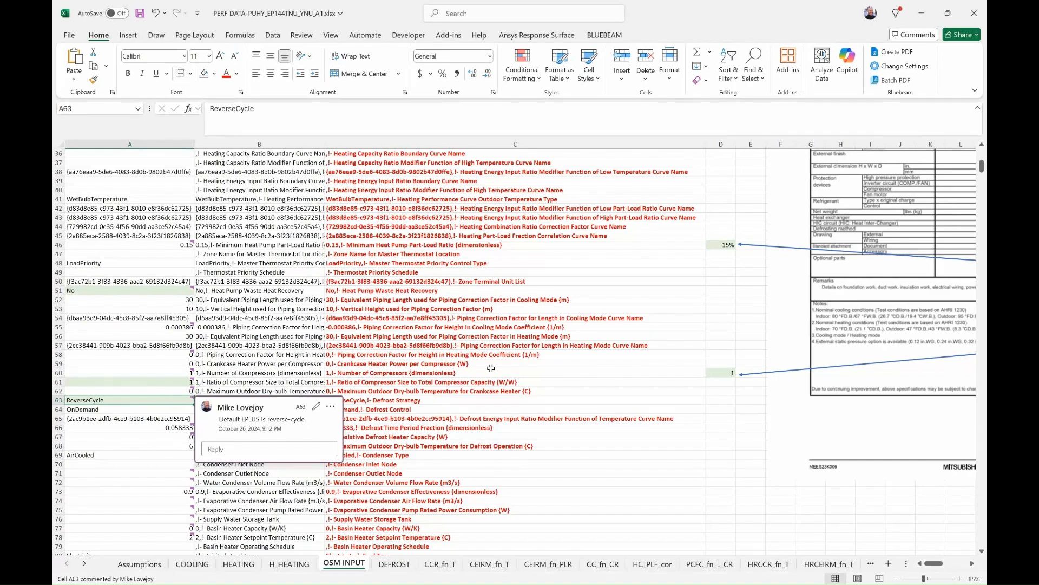
- Copy all the red OSM fields in C12:C1322 of the OSM INPUT sheet
scroll(481, 407, down, 14)
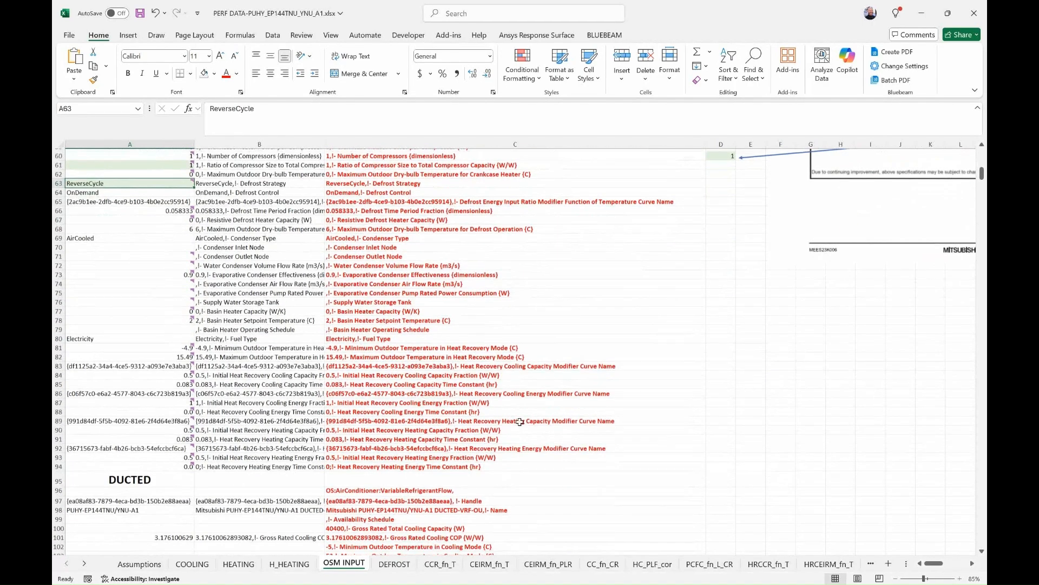
scroll(522, 458, up, 18)
scroll(521, 457, up, 8)
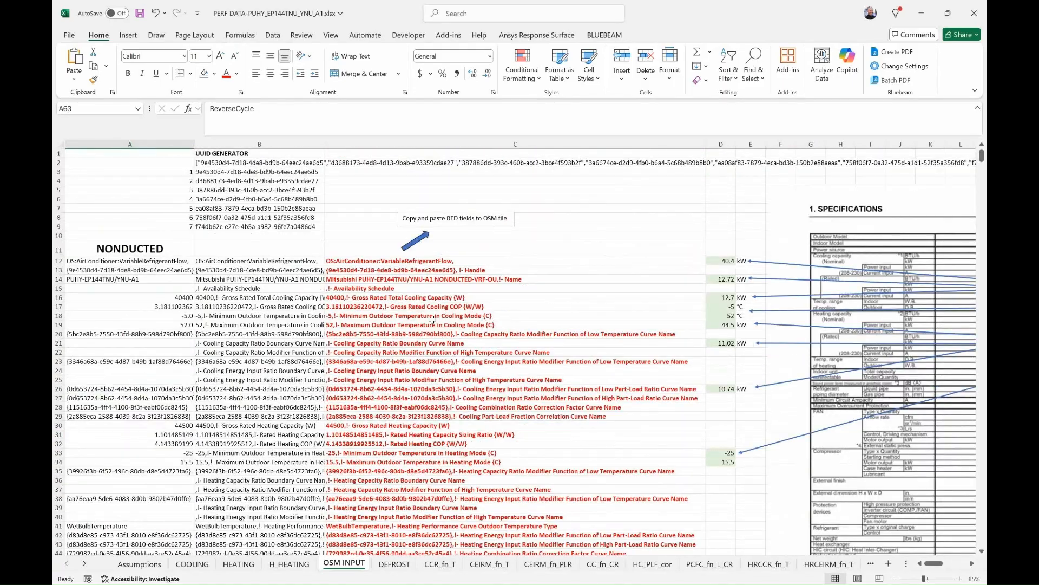
click(371, 262)
scroll(438, 465, down, 20)
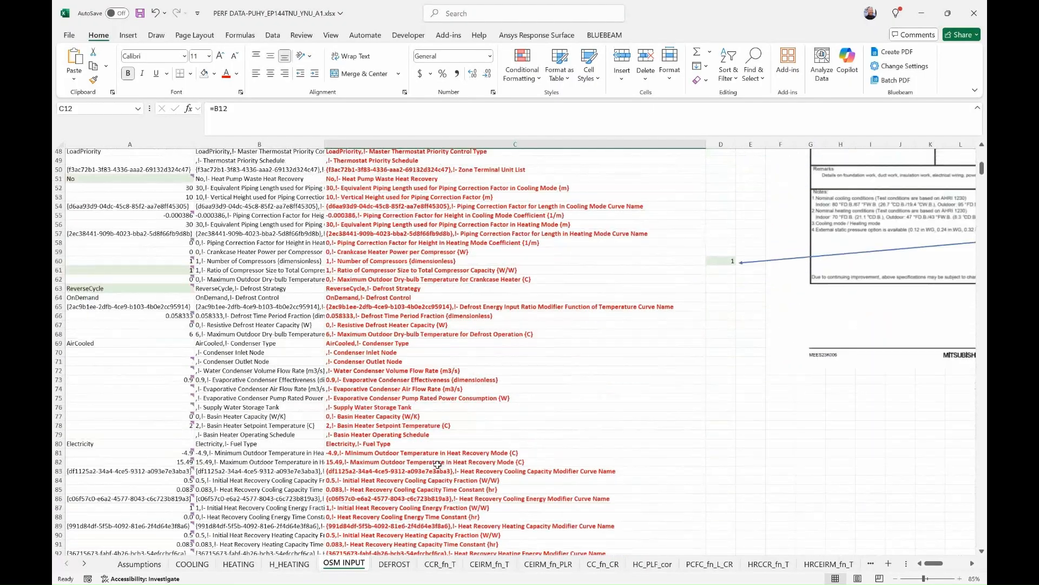
scroll(437, 472, down, 20)
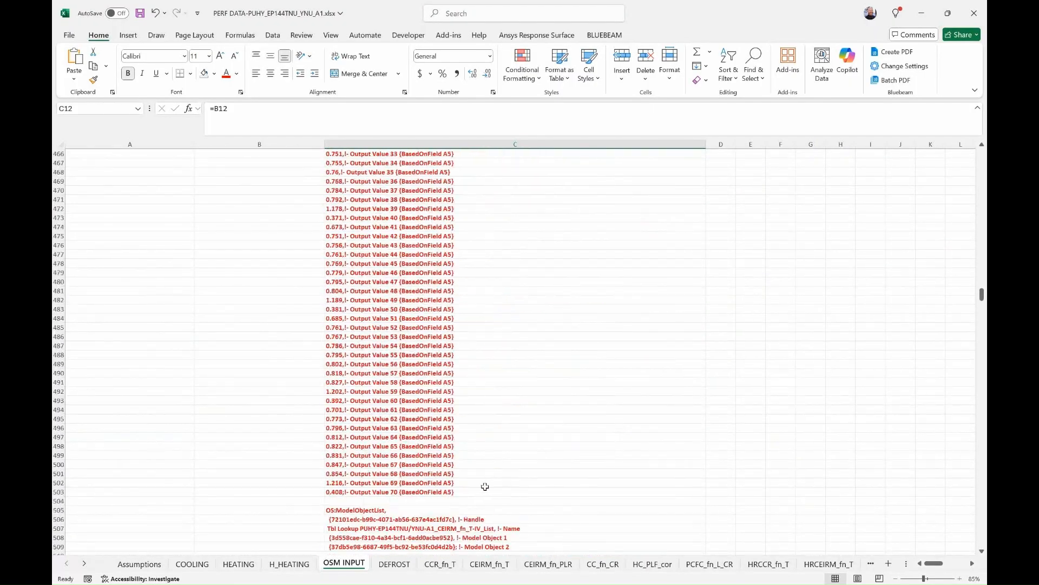
scroll(464, 484, down, 20)
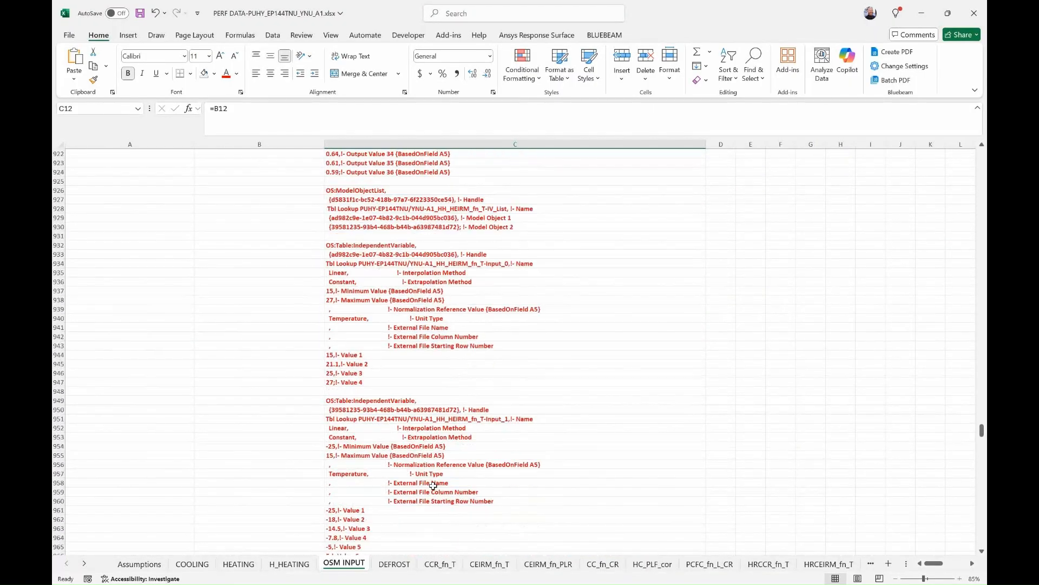
scroll(432, 485, down, 20)
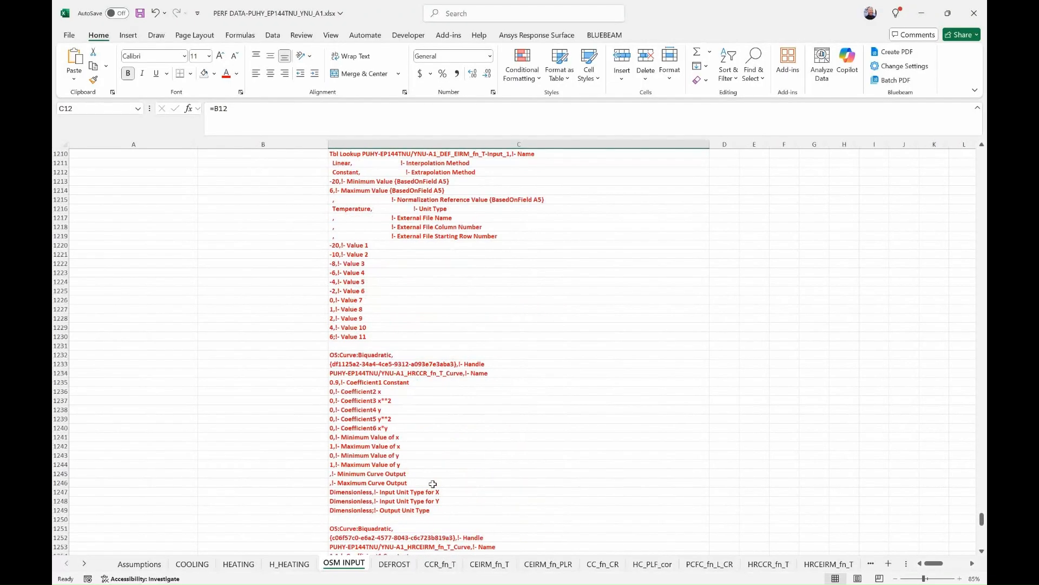
scroll(432, 485, down, 4)
shift+click(395, 299)
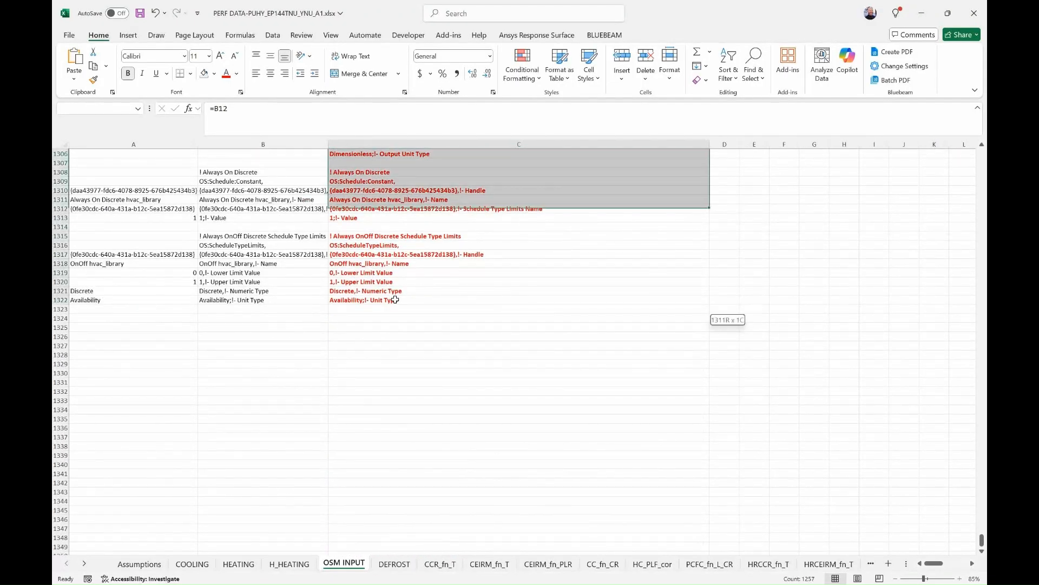
key(ctrl+c)
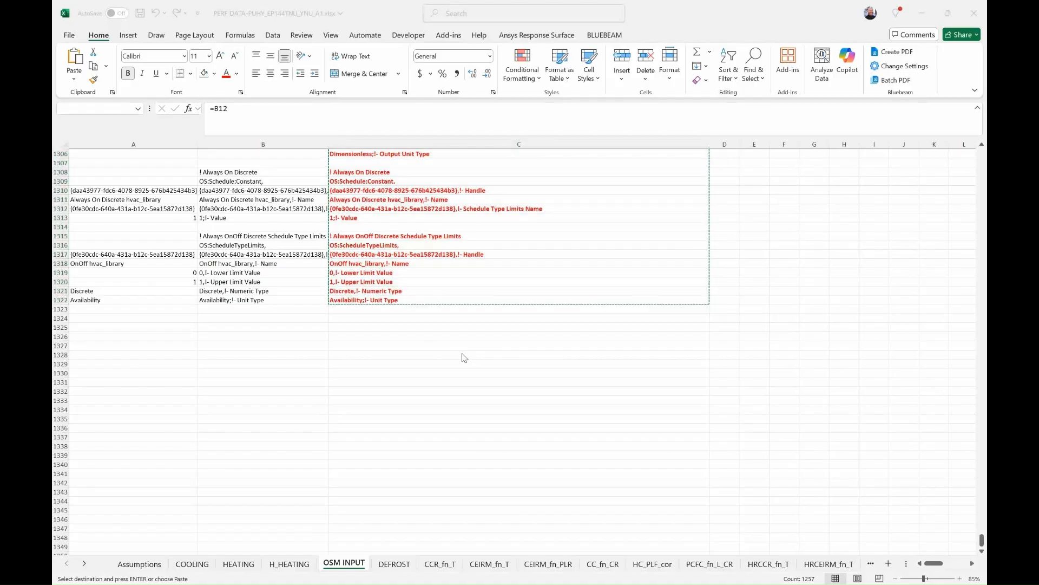
- Switch to the BCL Objects folder in File Explorer and open LibraryTest.osm in Notepad++
key(alt+Tab)
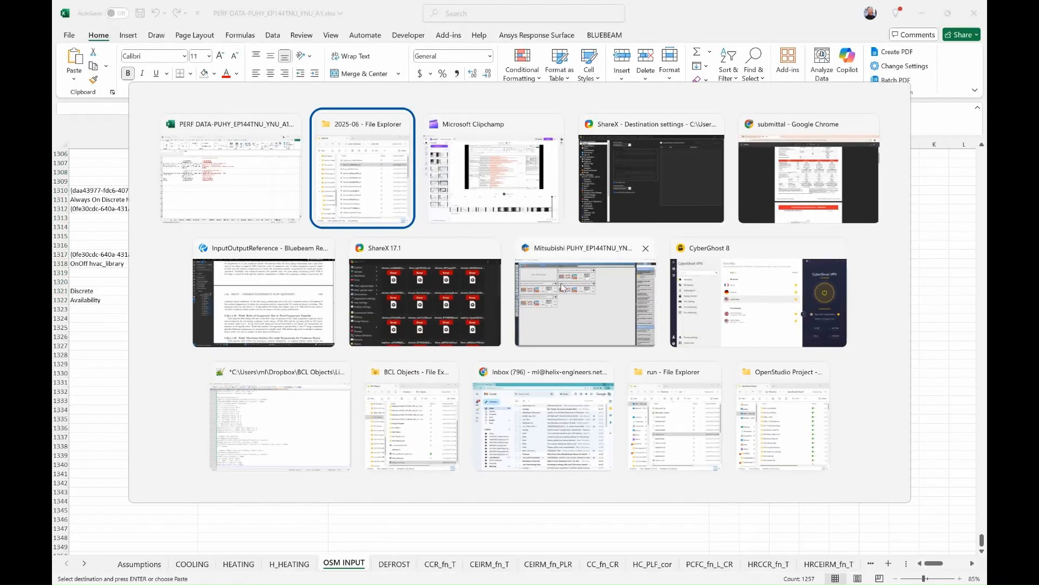
key(alt+Tab)
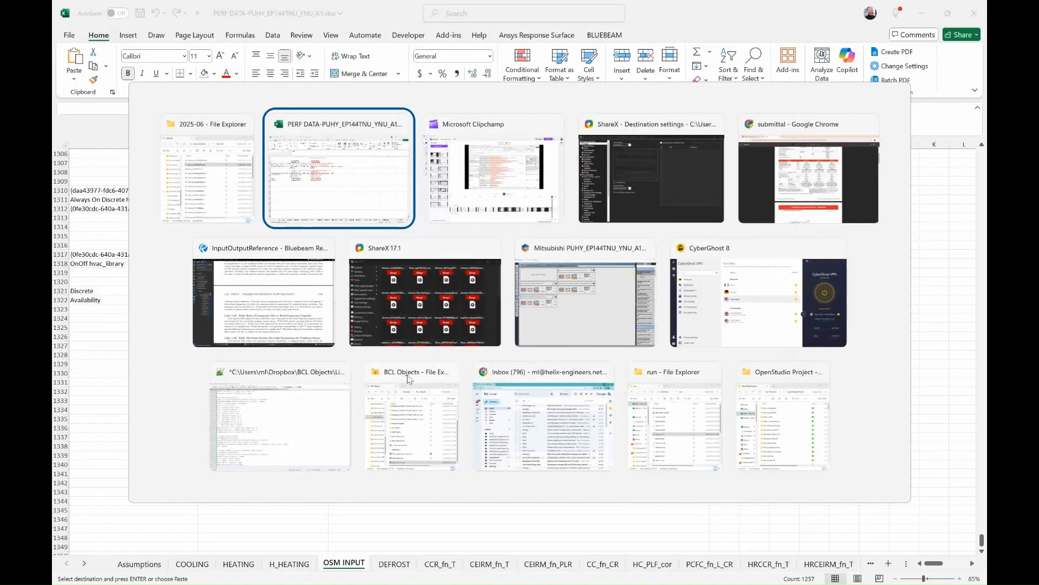
click(414, 381)
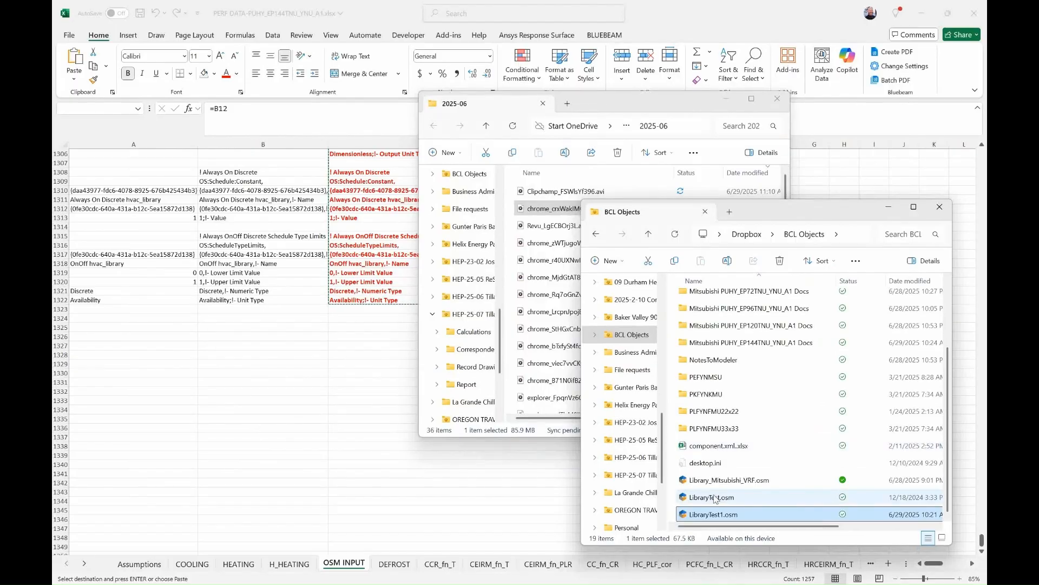
click(713, 498)
right_click(713, 501)
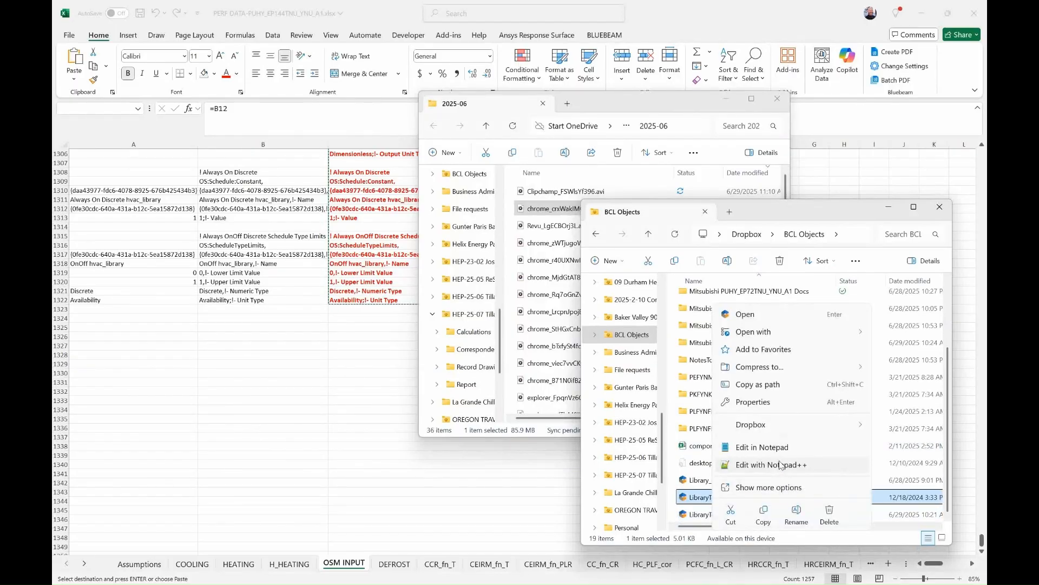
click(780, 465)
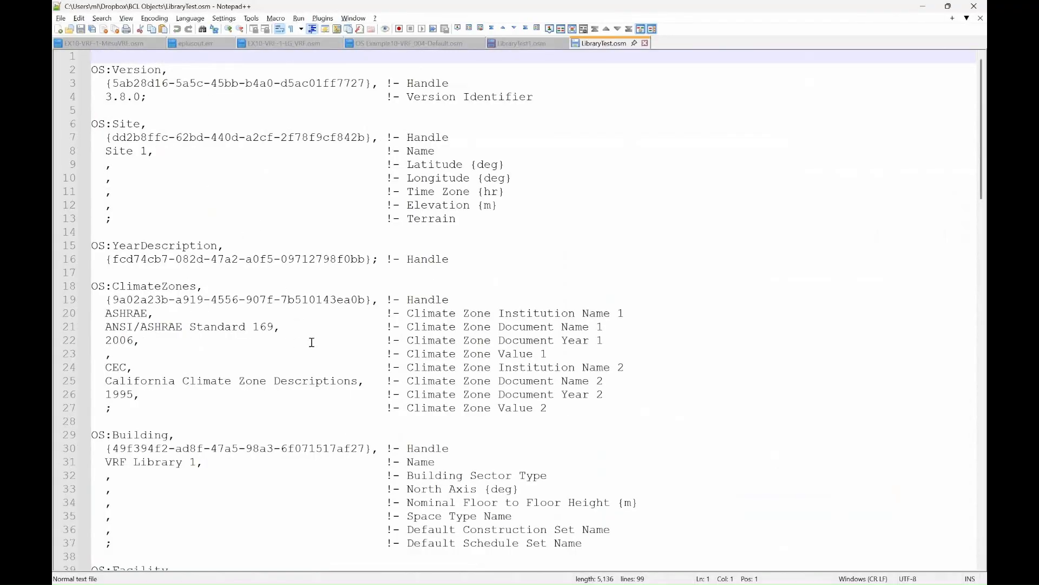
- Paste the copied OSM fields on a new line at the end of LibraryTest.osm and save the file
scroll(312, 342, down, 20)
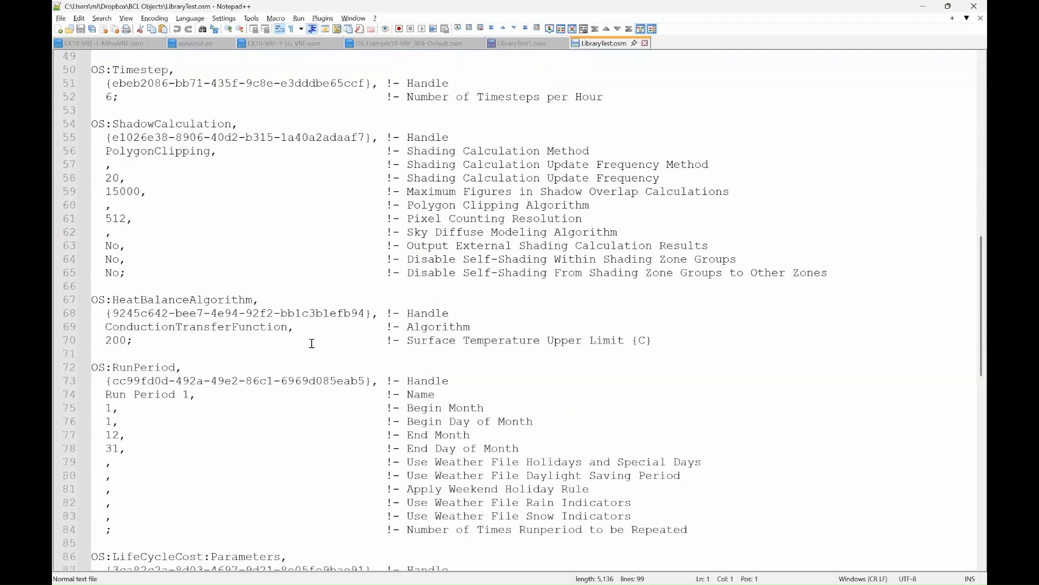
scroll(312, 342, down, 12)
scroll(311, 353, up, 8)
click(200, 448)
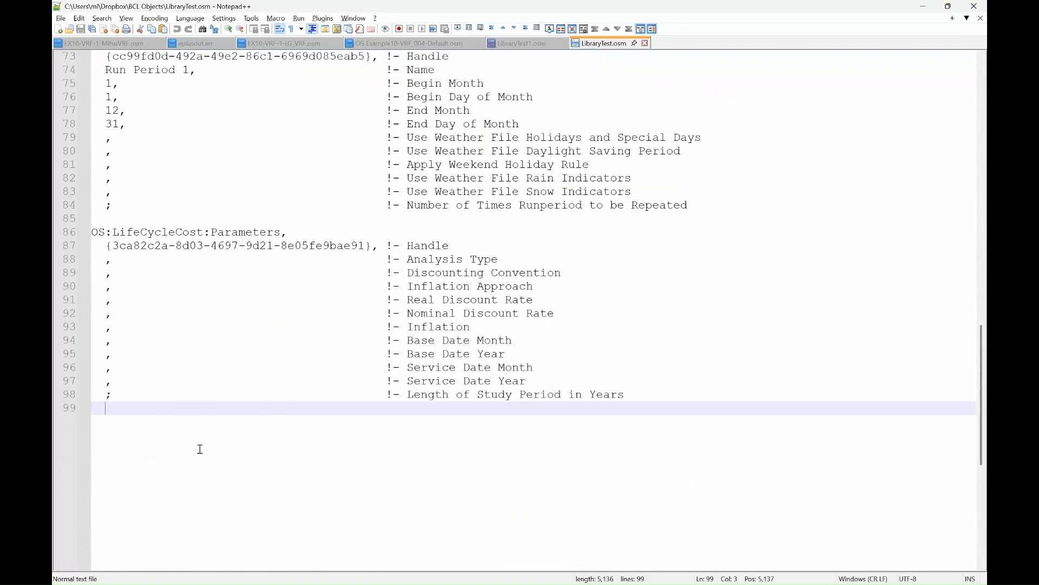
key(Return)
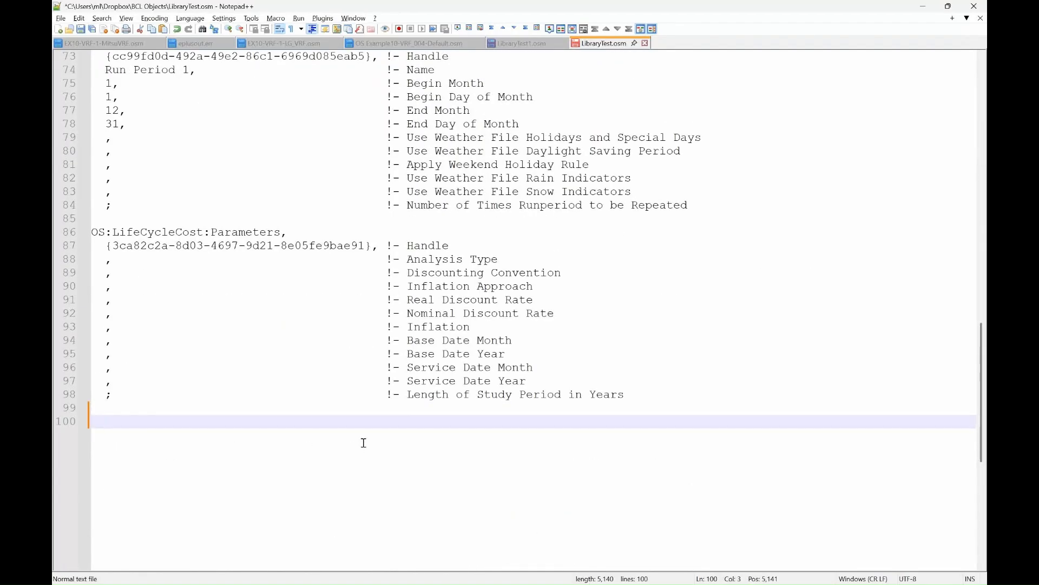
key(ctrl+v)
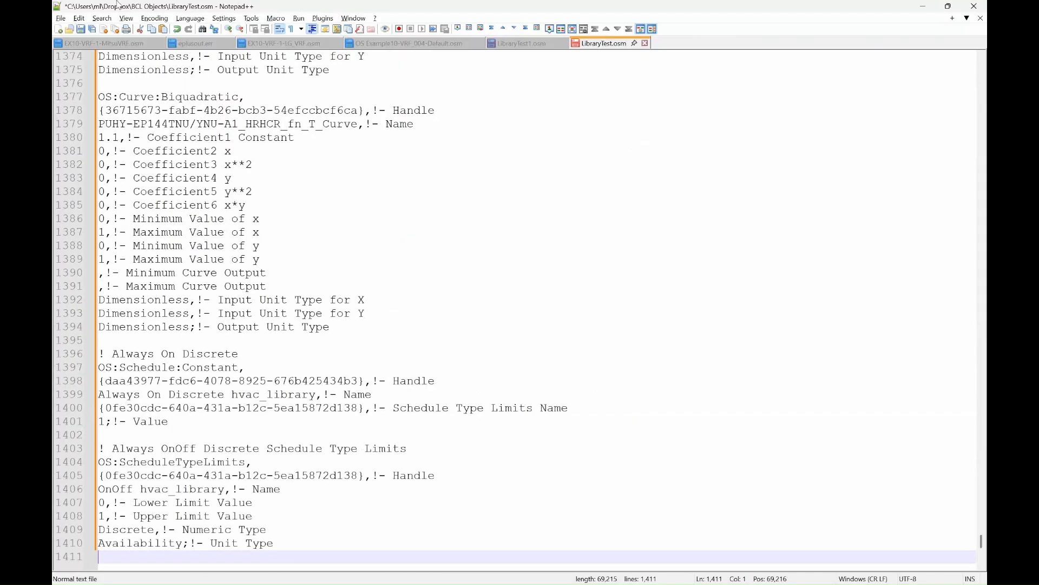
click(80, 28)
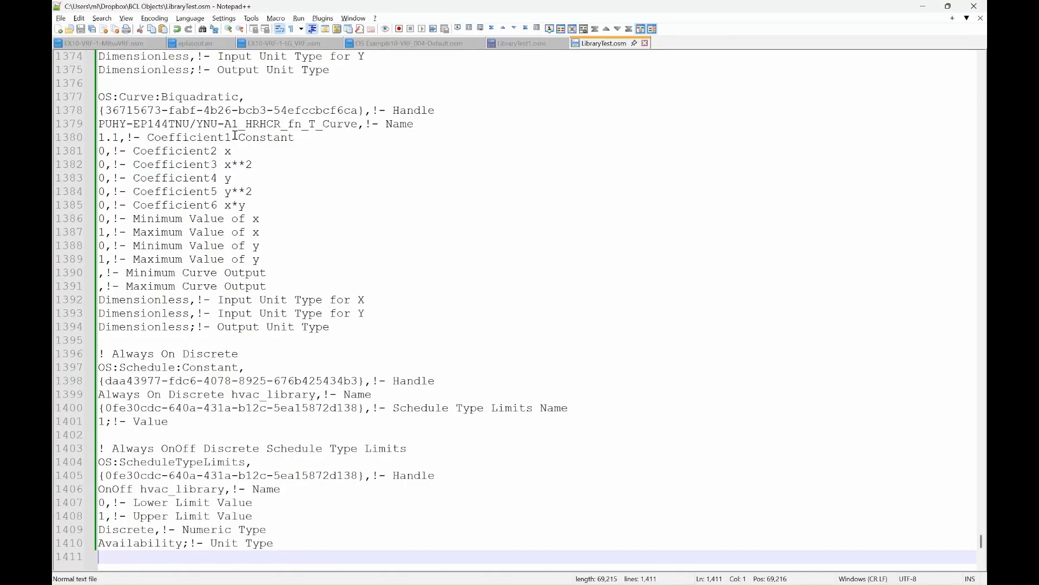
- Undo the paste, save LibraryTest.osm without the pasted fields, and redo the paste
key(ctrl+a)
key(ctrl+v)
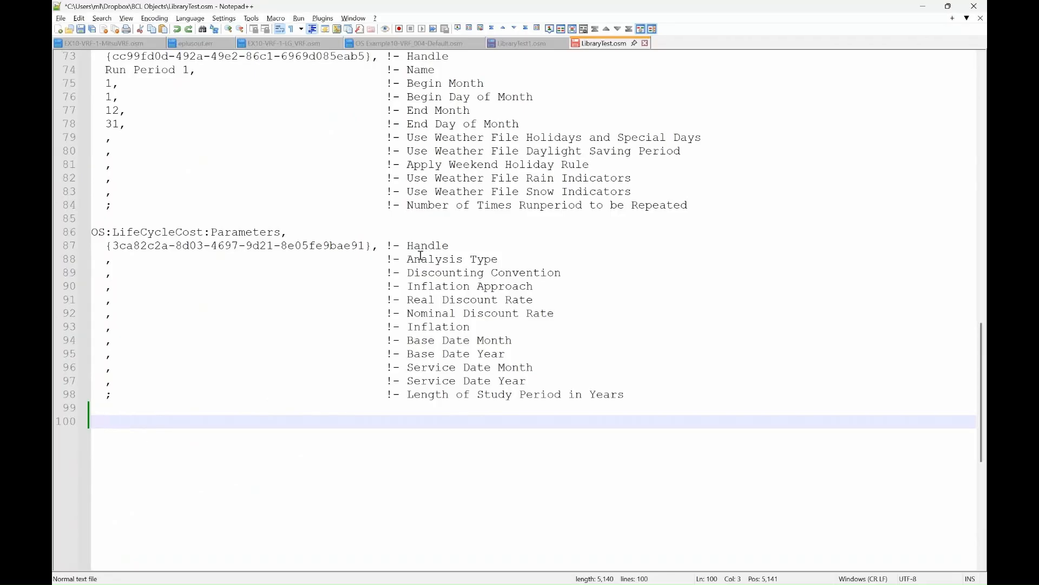
key(ctrl+s)
key(ctrl+z)
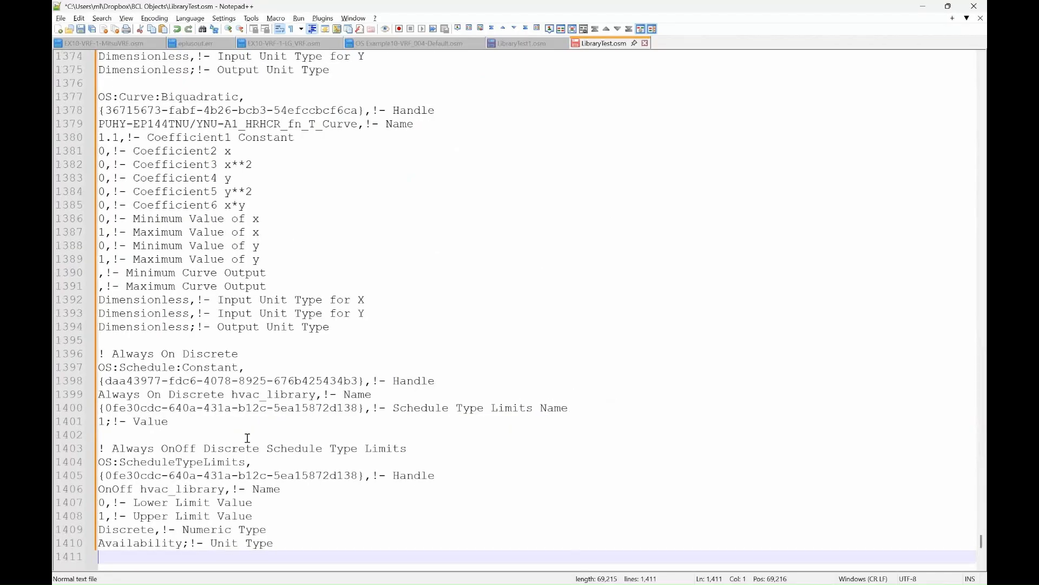
- Save the file as Mitsubishi PUHY_EP144TNU_YNU_A1 Library.osm in the Mitsubishi PUHY_EP144TNU_YNU_A1 Docs folder, replacing the existing file
click(92, 29)
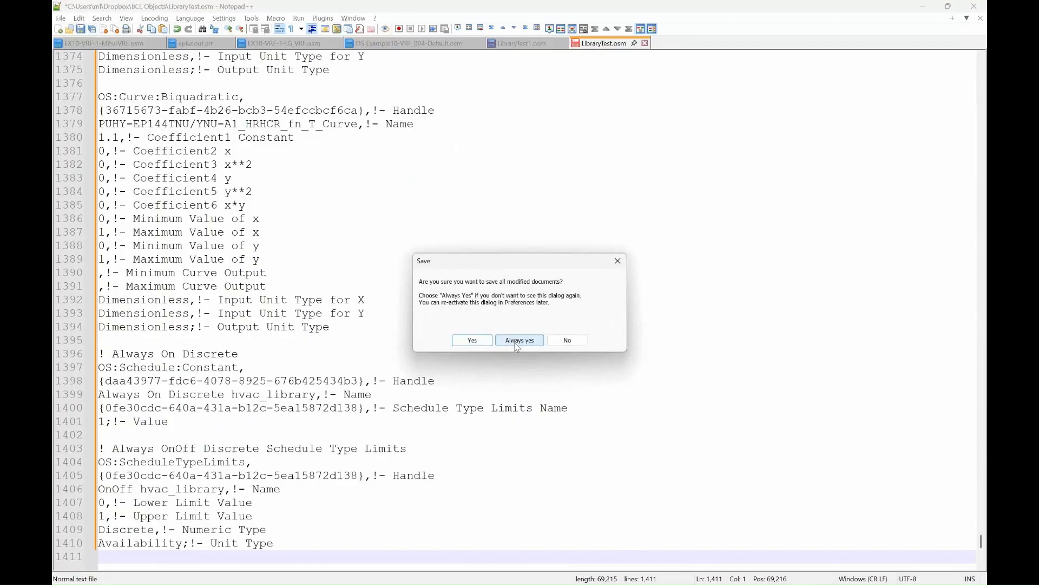
click(576, 340)
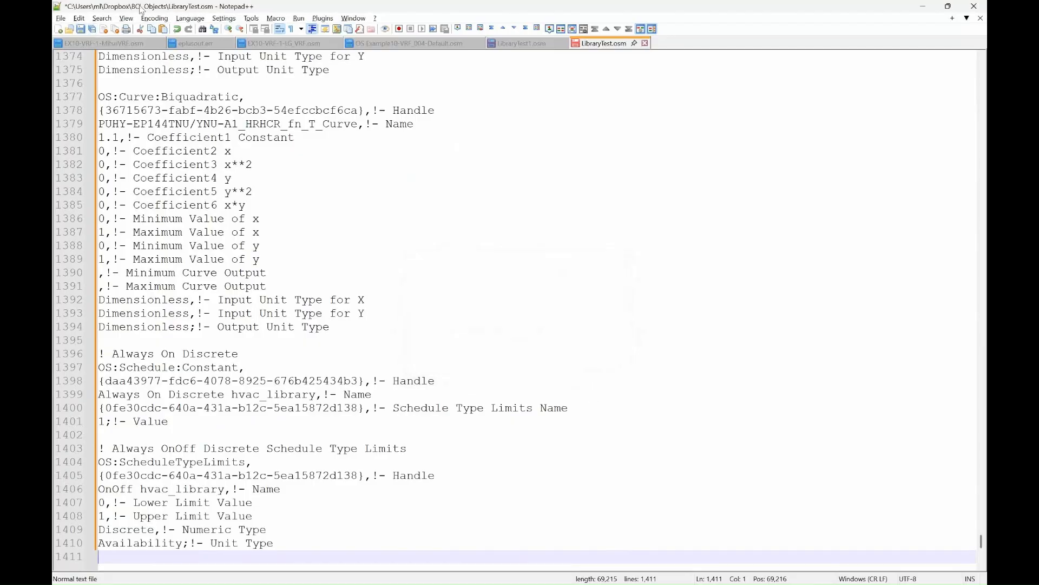
click(62, 18)
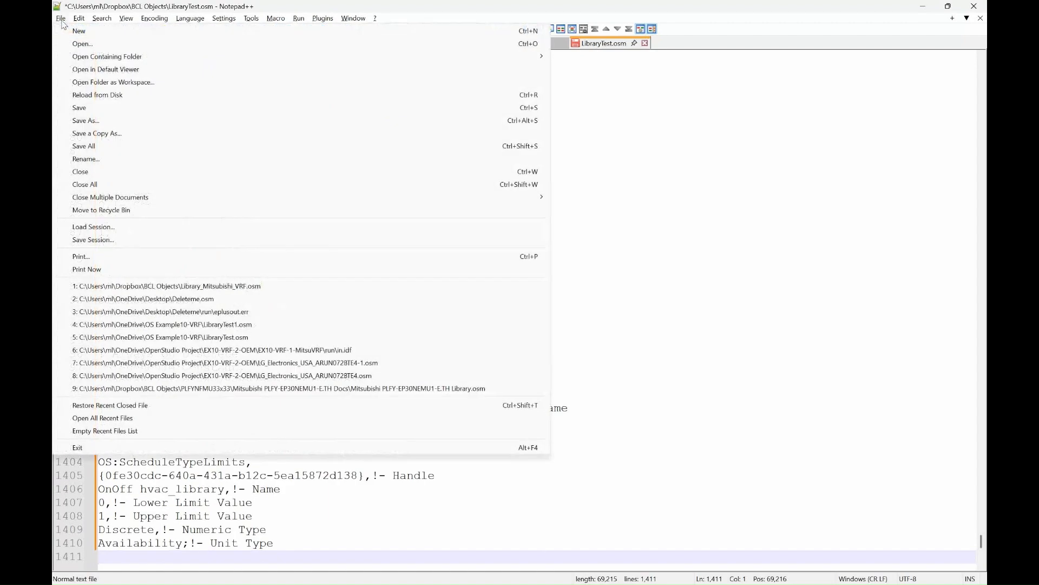
click(98, 120)
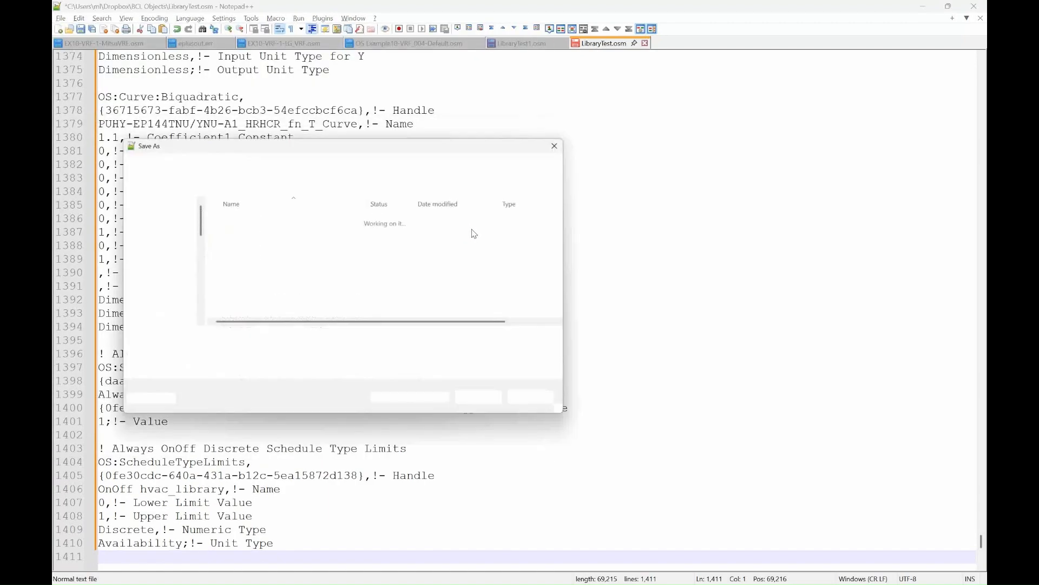
scroll(350, 266, down, 2)
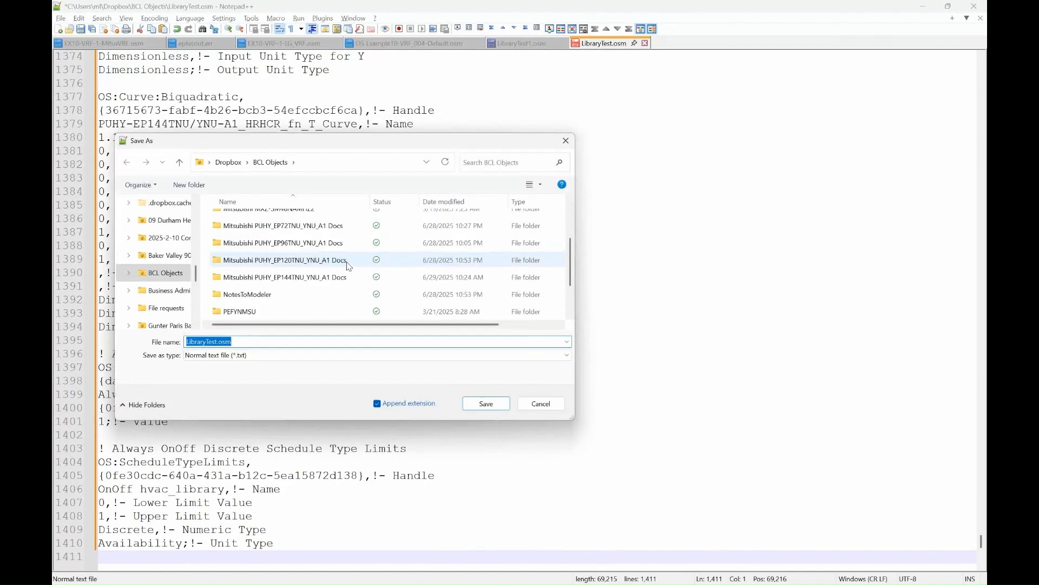
double_click(314, 279)
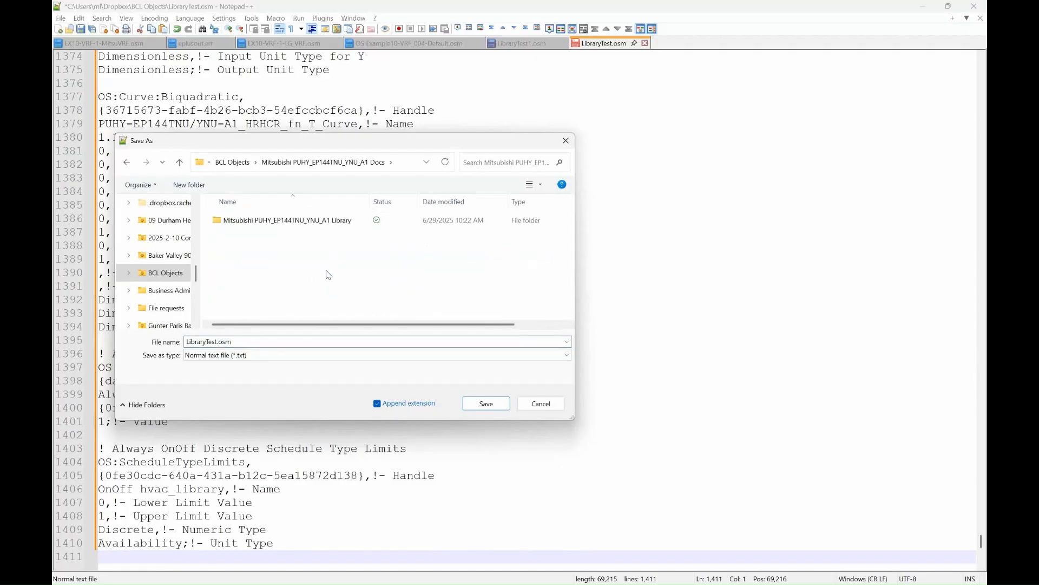
double_click(298, 342)
key(BackSpace)
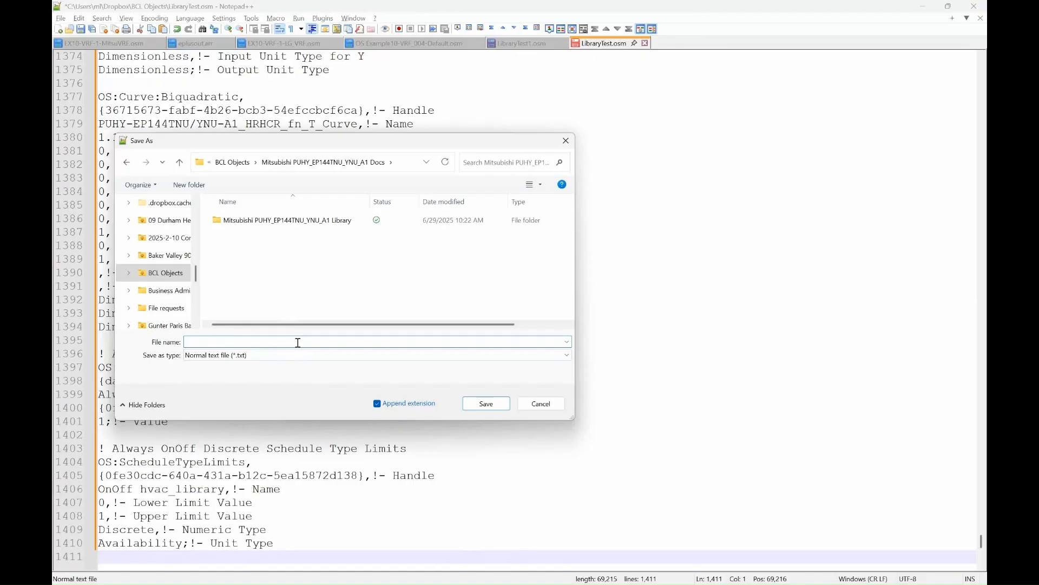
text(M)
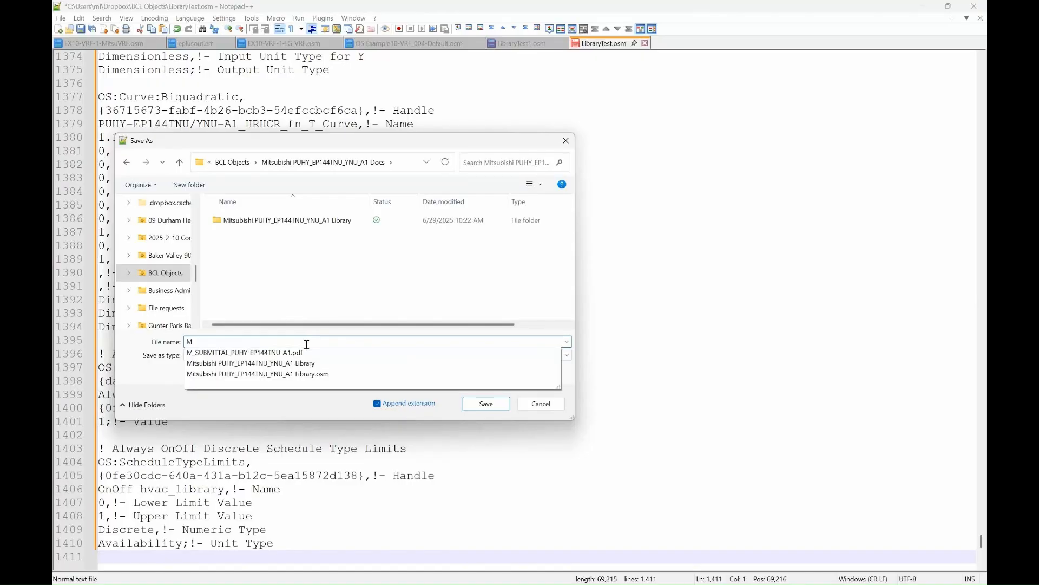
click(321, 375)
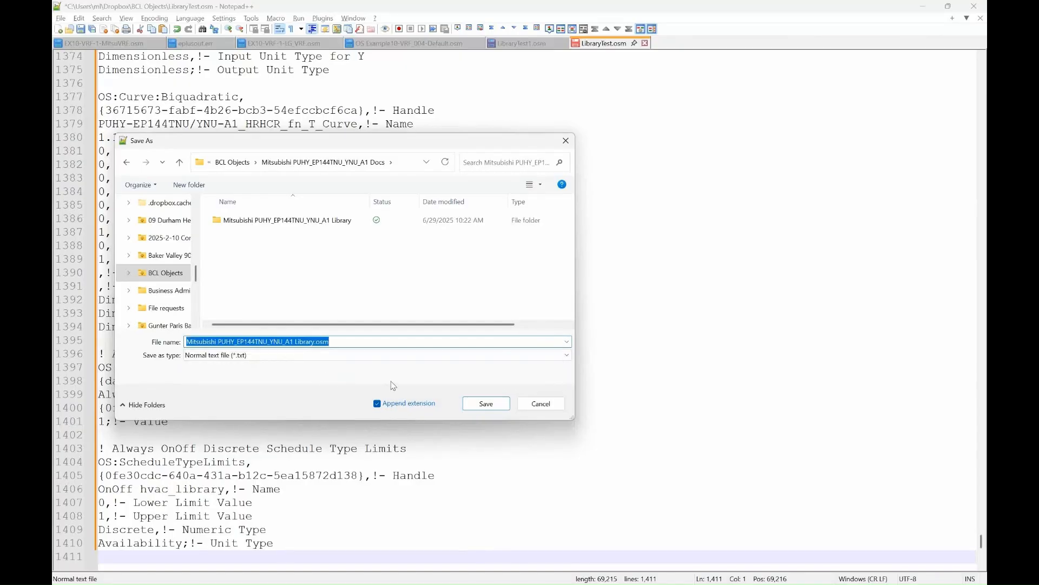
click(473, 406)
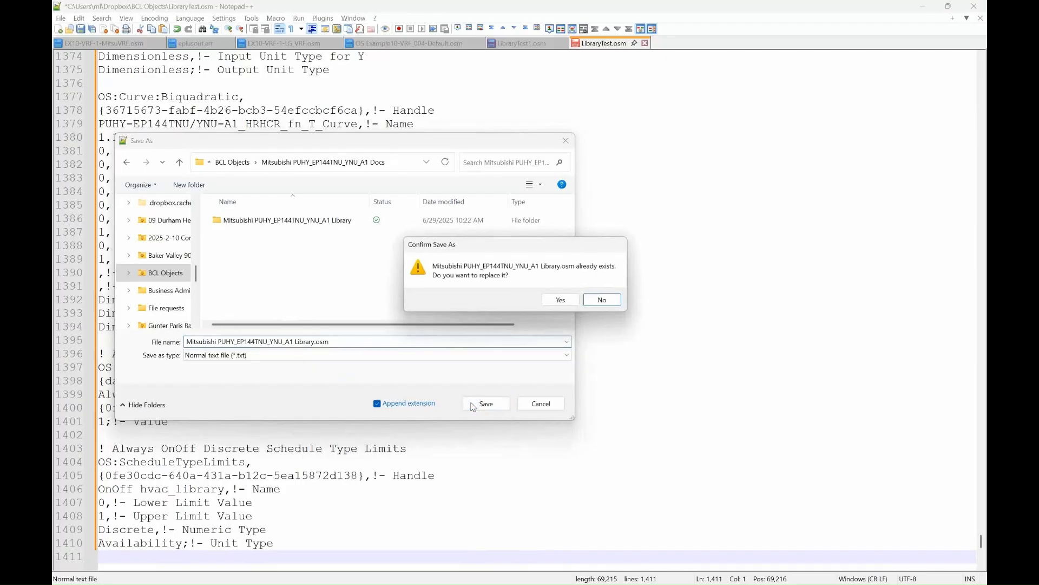
click(567, 304)
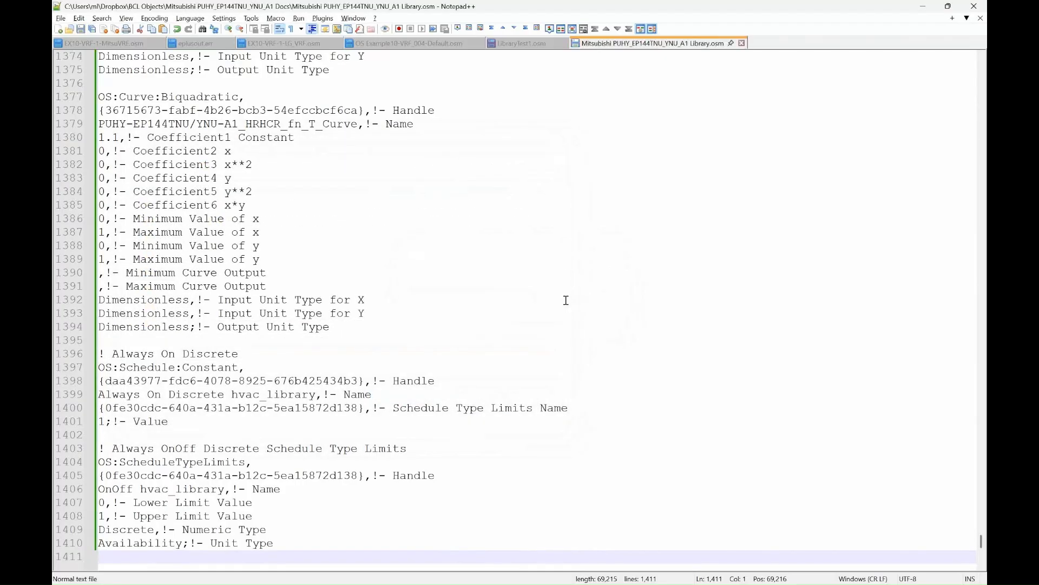
- Open Mitsubishi PUHY_EP144TNU_YNU_A1 Library.osm in OpenStudio from its Docs folder in File Explorer and dismiss the version update notice
key(alt+Tab)
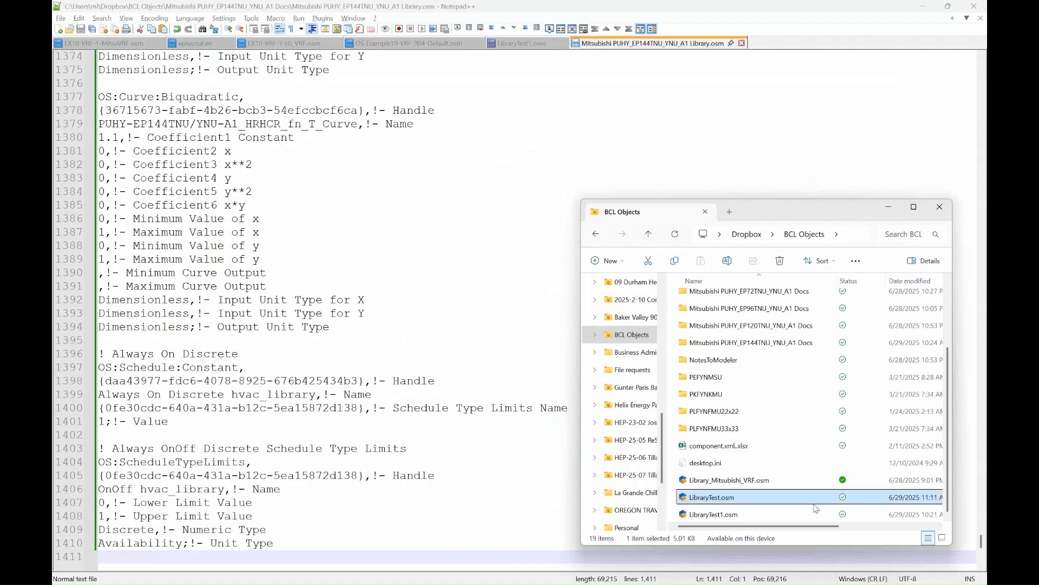
double_click(789, 349)
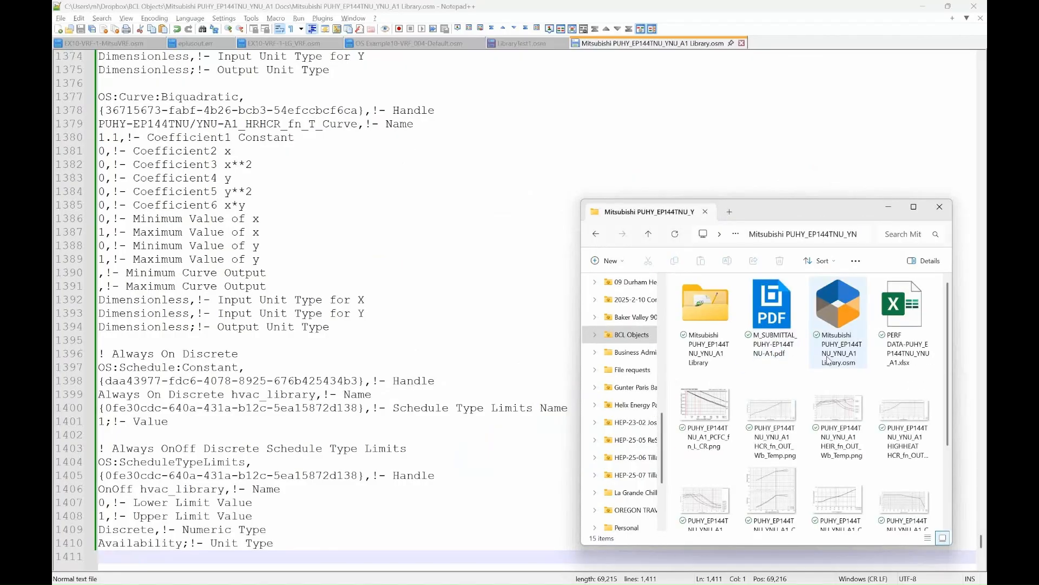
click(833, 304)
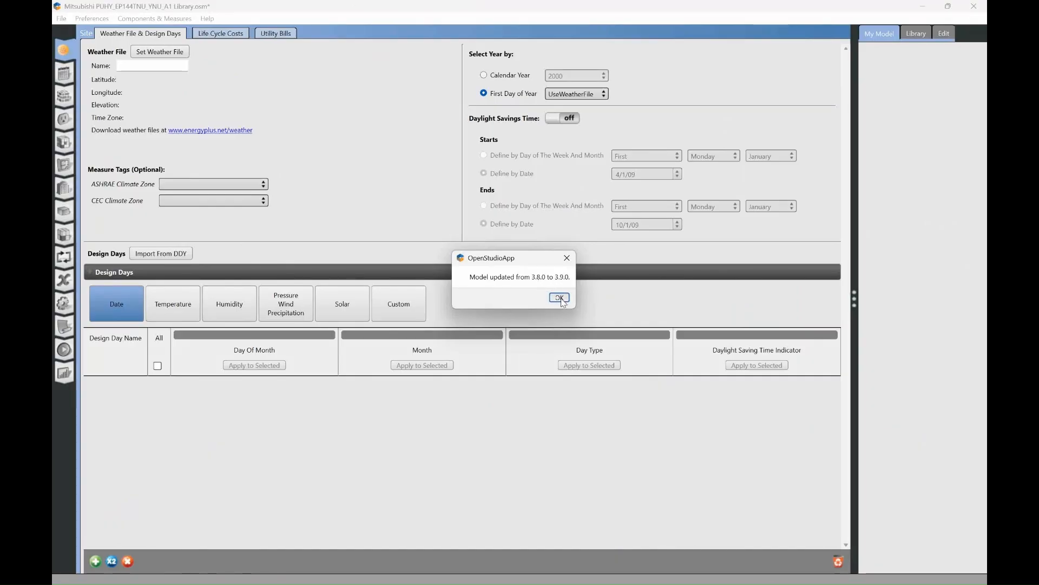
click(560, 298)
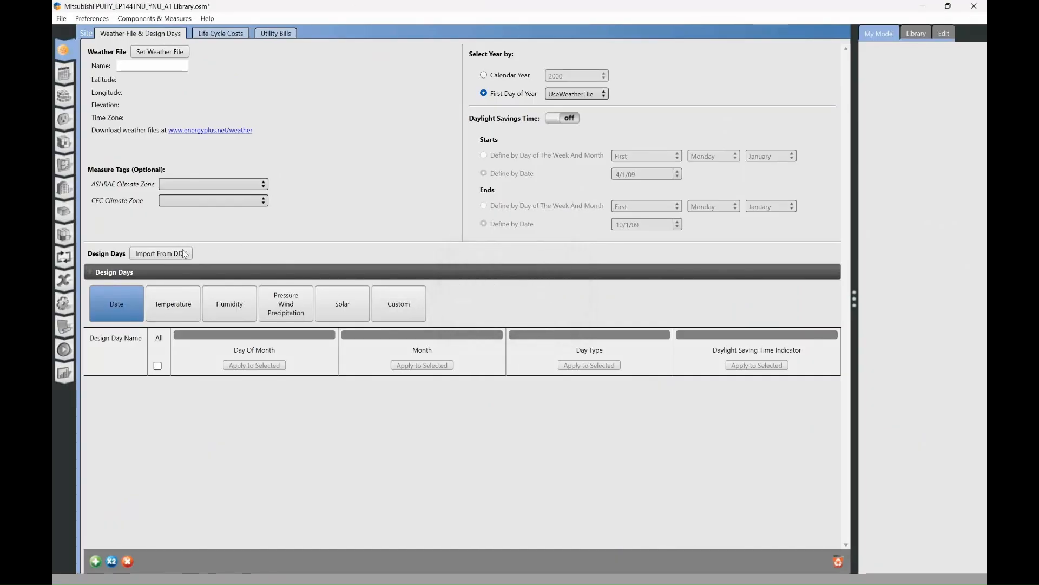
- Display the VRF systems among the model's HVAC systems to check the imported outdoor units
click(64, 256)
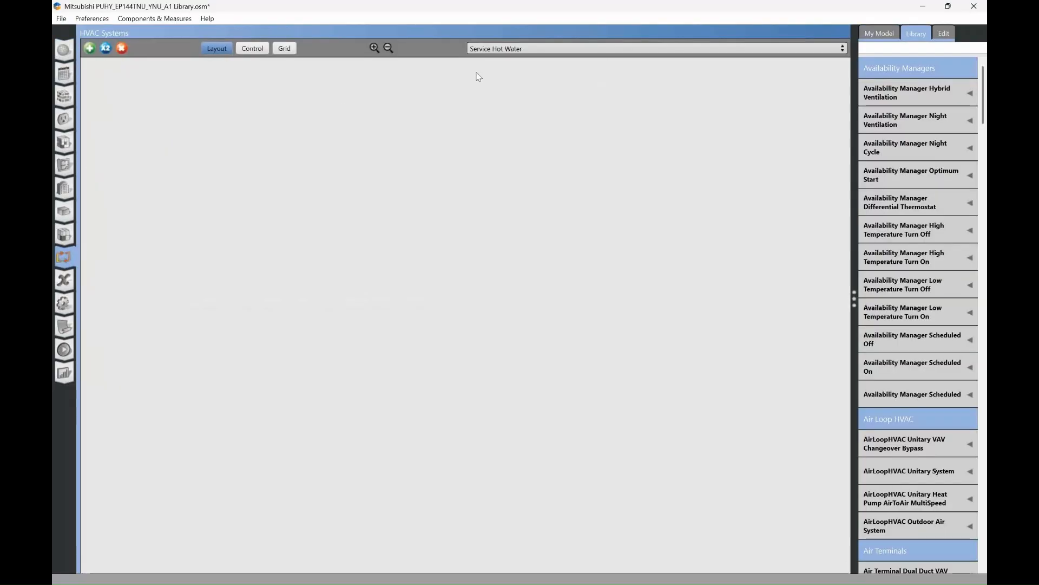
click(504, 50)
click(500, 76)
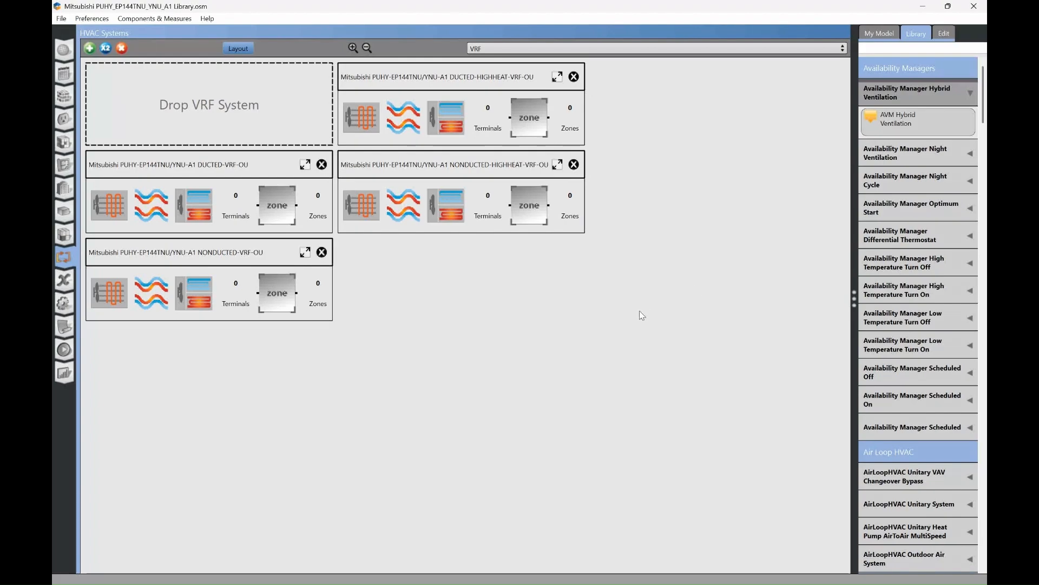
- Switch back to the PERF DATA workbook in Excel and go to C10 near the start of the OSM INPUT sheet
key(alt+Tab)
key(alt+Tab)
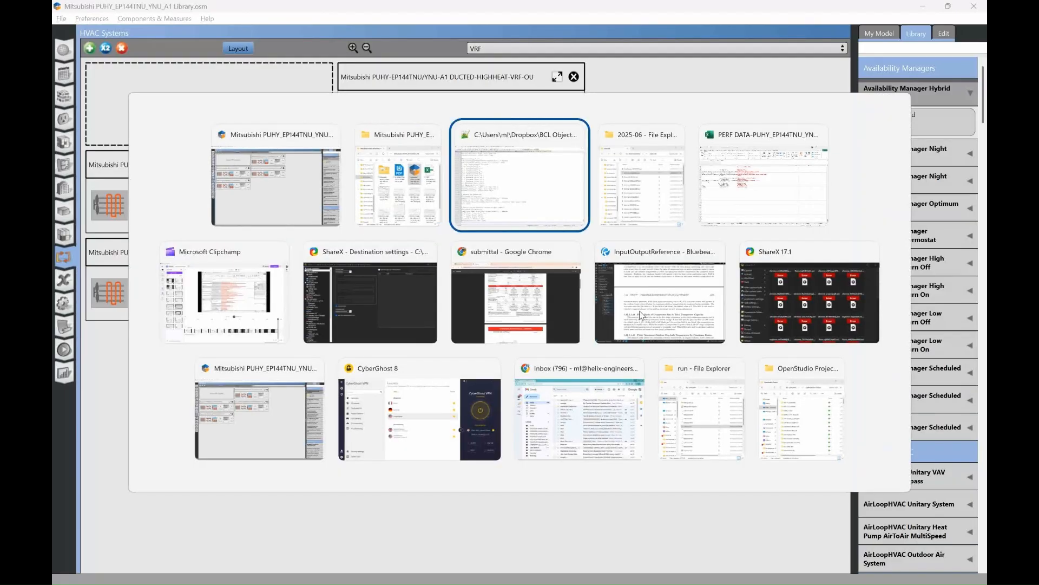
key(alt+Tab)
key(alt+Tab)
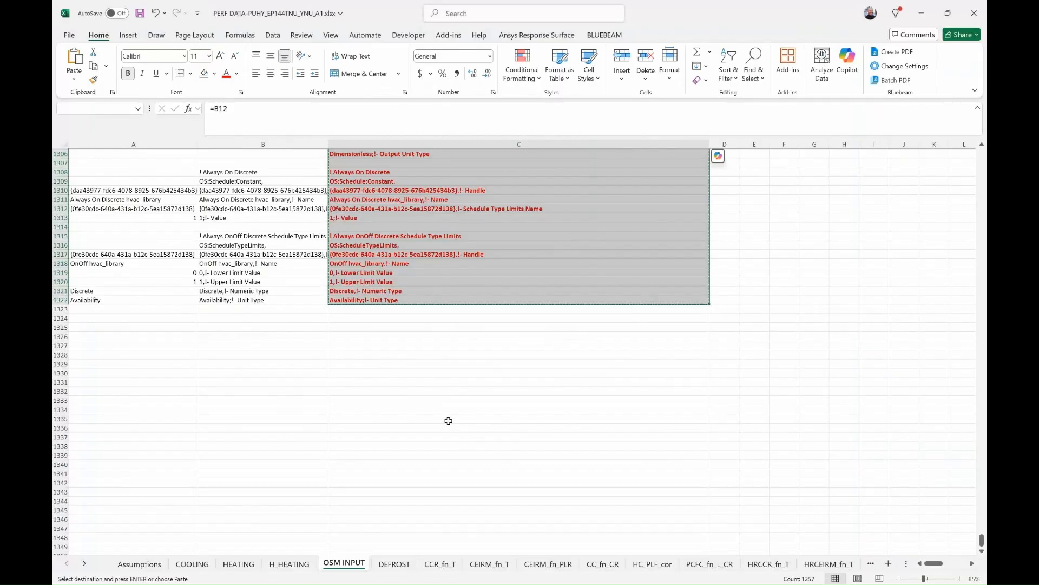
drag(982, 540, 981, 155)
click(535, 236)
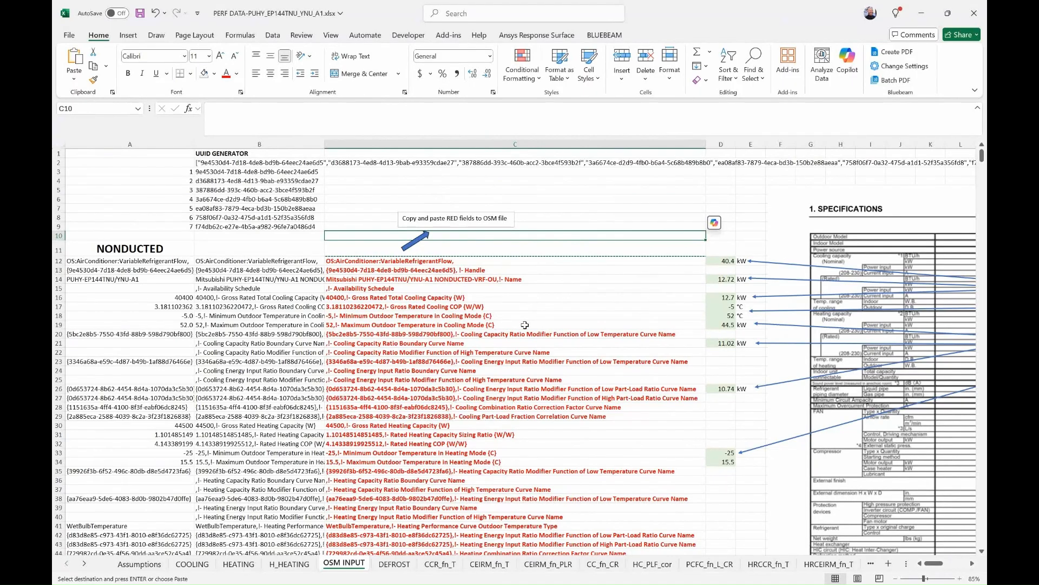
- Review the four outdoor unit names in B3:B6 and the energy modeling assumptions in B8:B20 of the Assumptions sheet
click(140, 564)
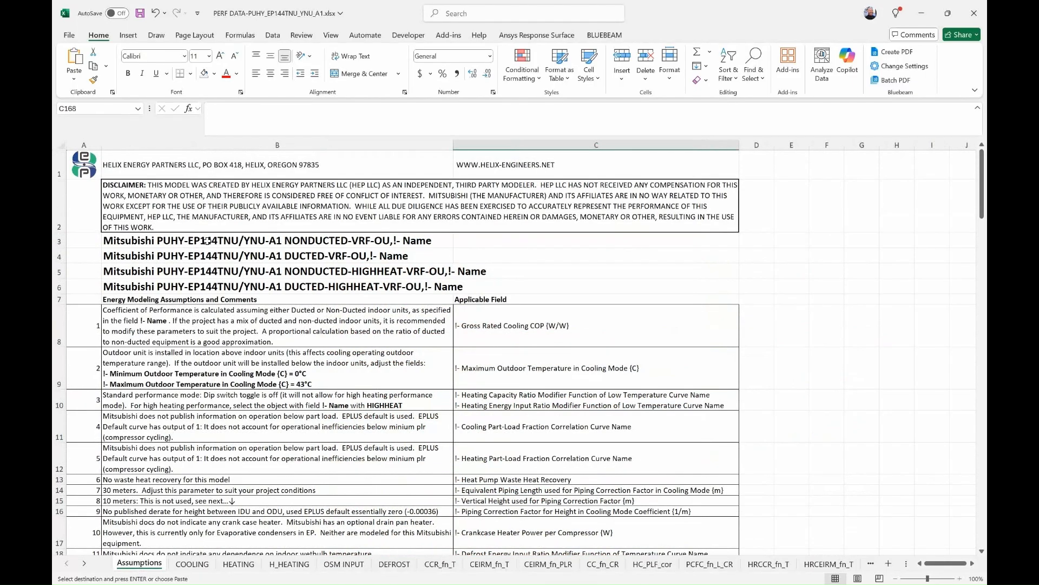
drag(215, 242, 233, 287)
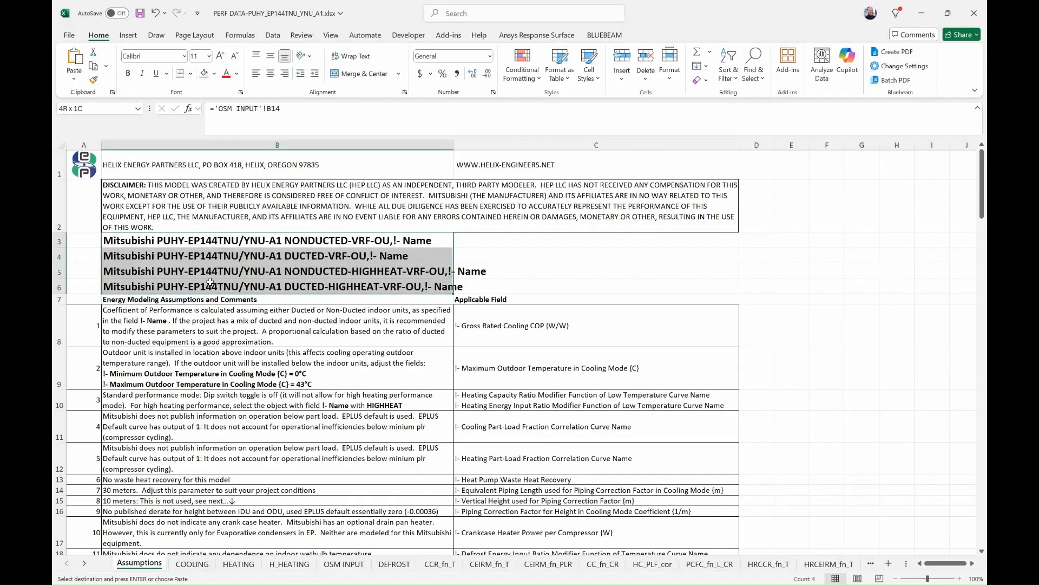
scroll(346, 385, down, 2)
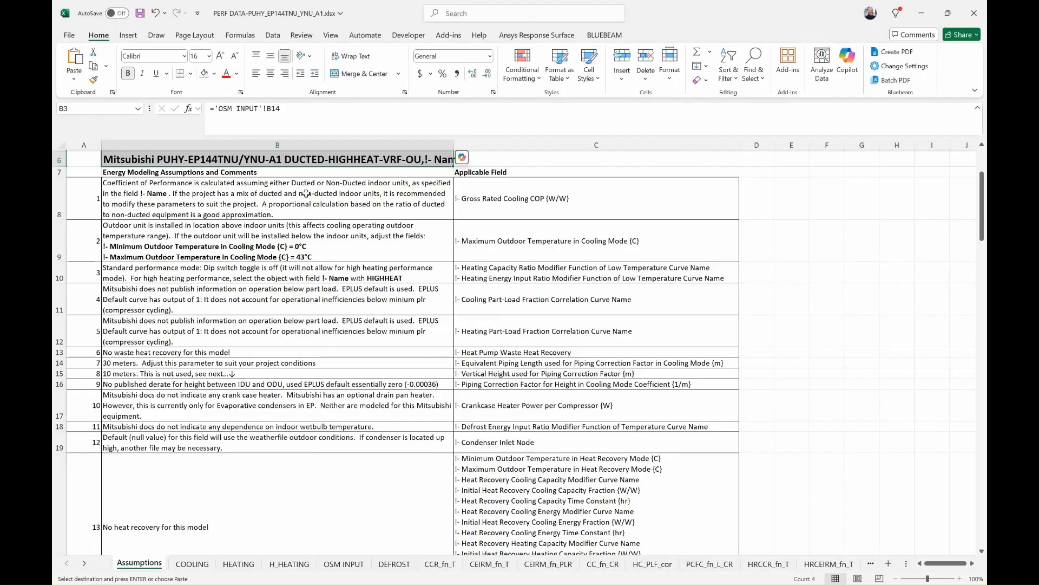
drag(307, 197, 297, 483)
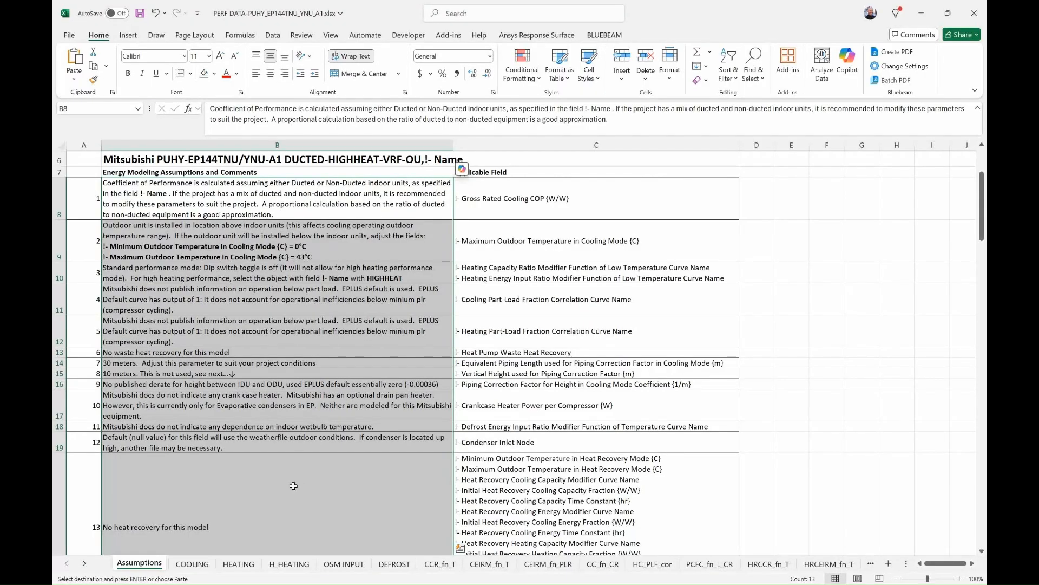
scroll(277, 502, down, 5)
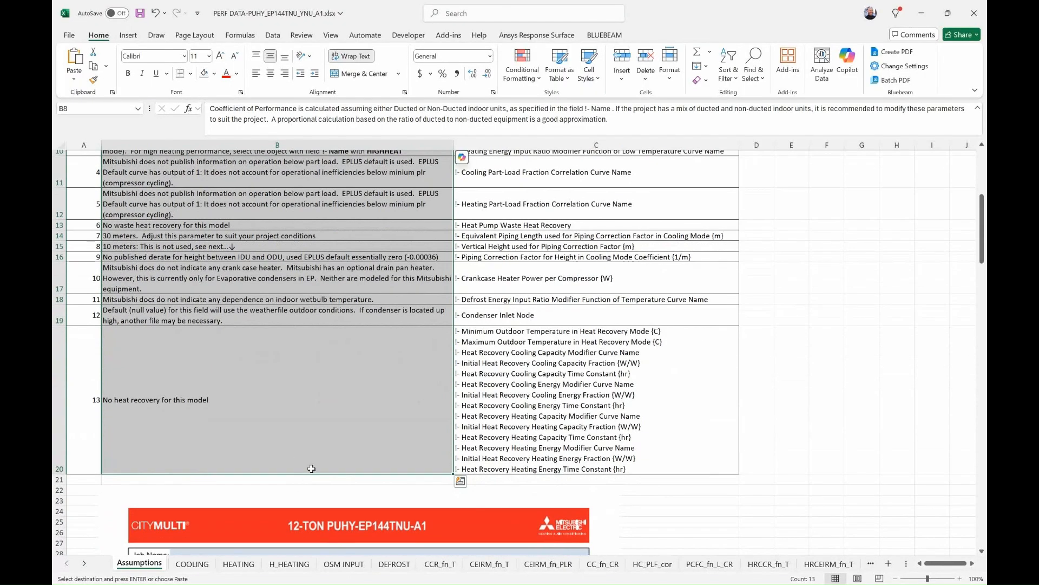
- Review the 12-ton PUHY-EP144TNU-A1 submittal picture and the cooling, heating, high heating and defrost curve charts on the Assumptions sheet
scroll(327, 447, down, 4)
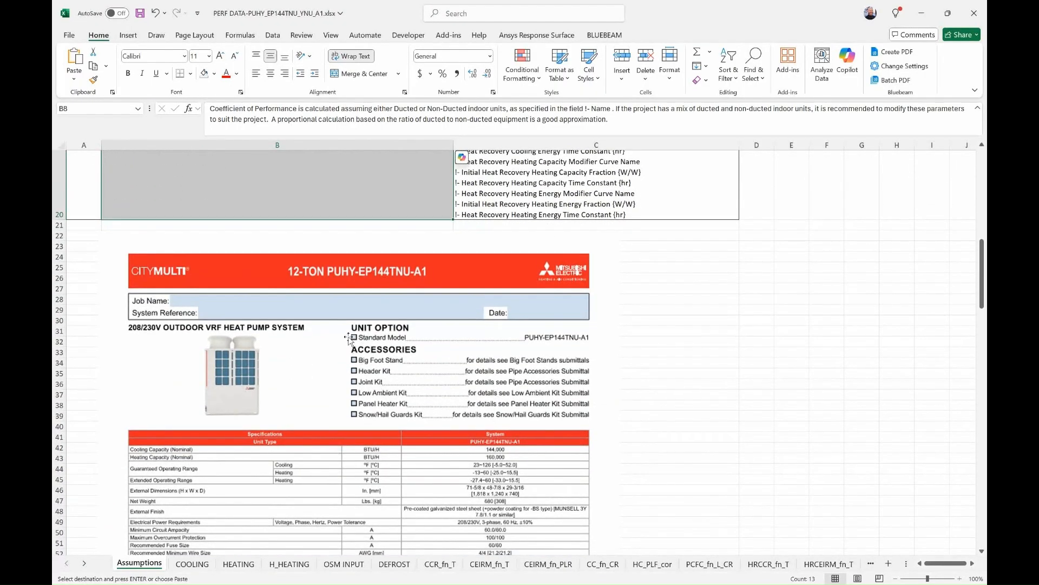
click(326, 361)
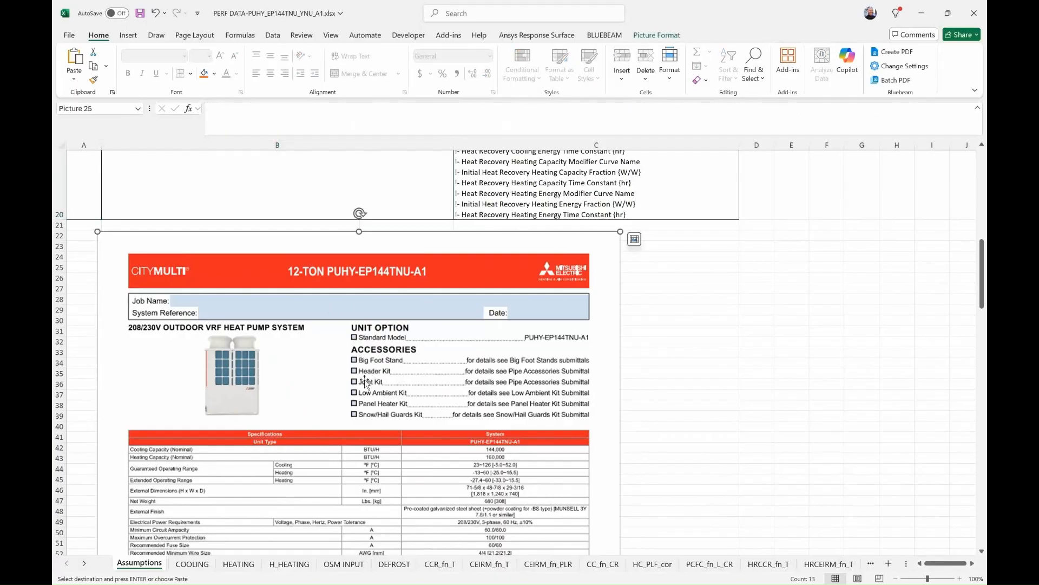
scroll(330, 414, down, 4)
scroll(333, 420, down, 20)
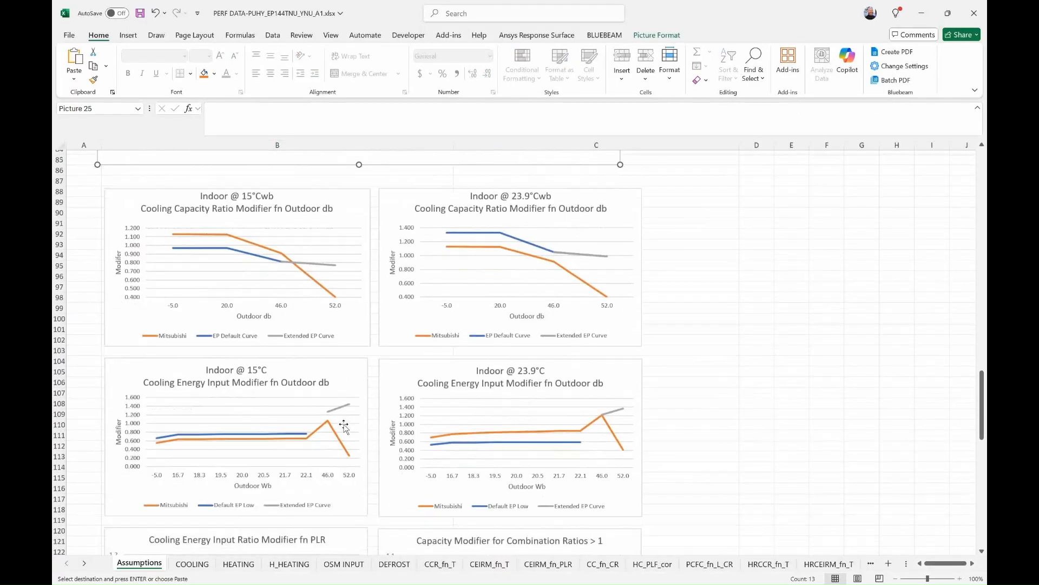
scroll(350, 445, down, 13)
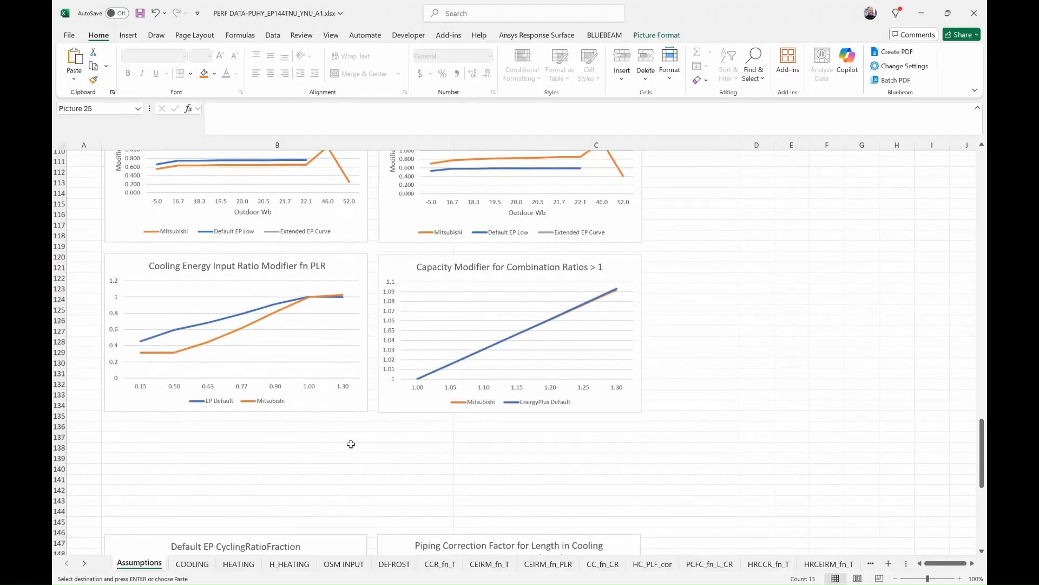
scroll(351, 444, down, 20)
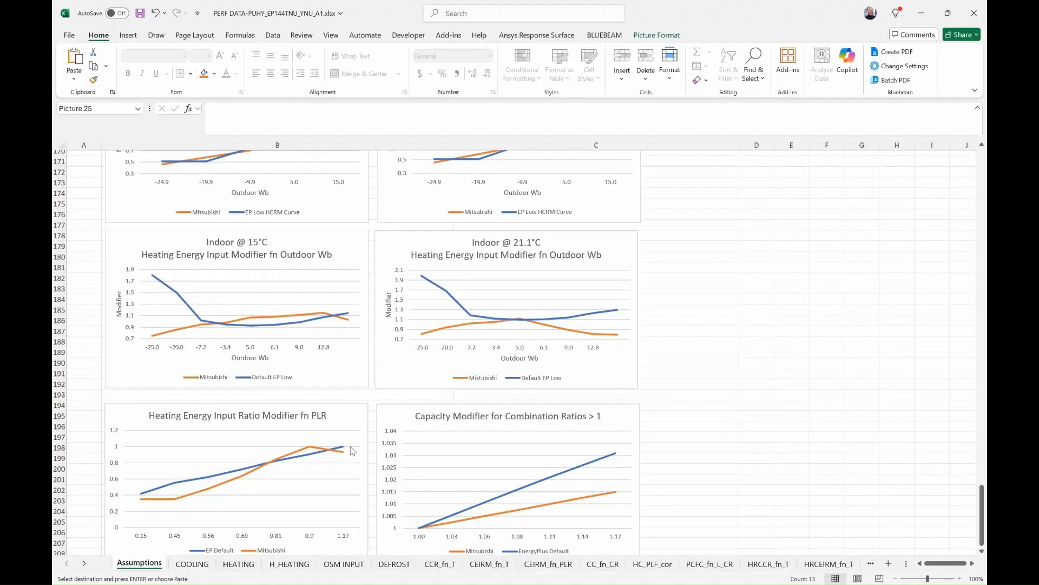
scroll(350, 451, down, 16)
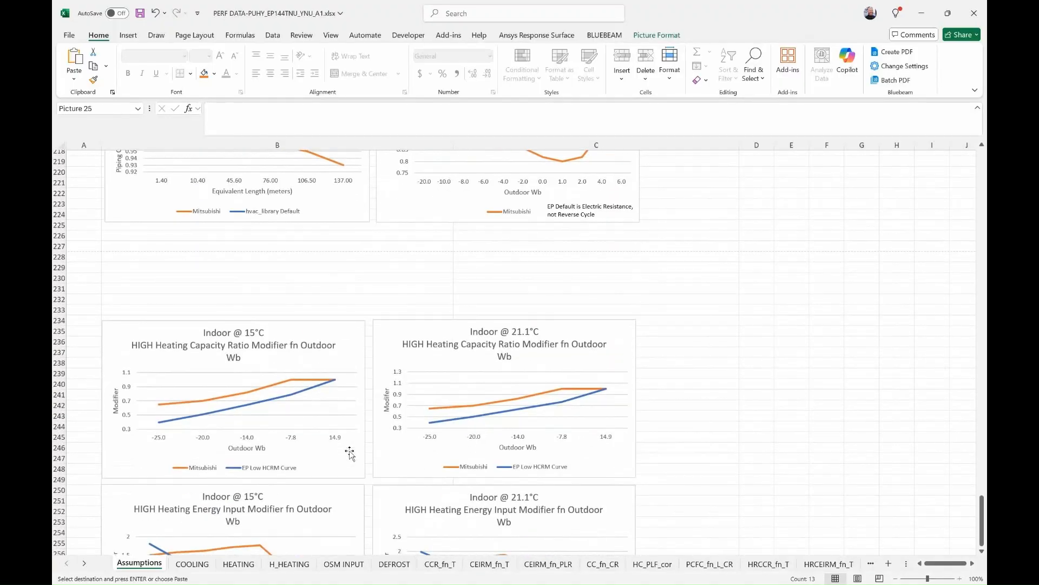
scroll(349, 450, up, 20)
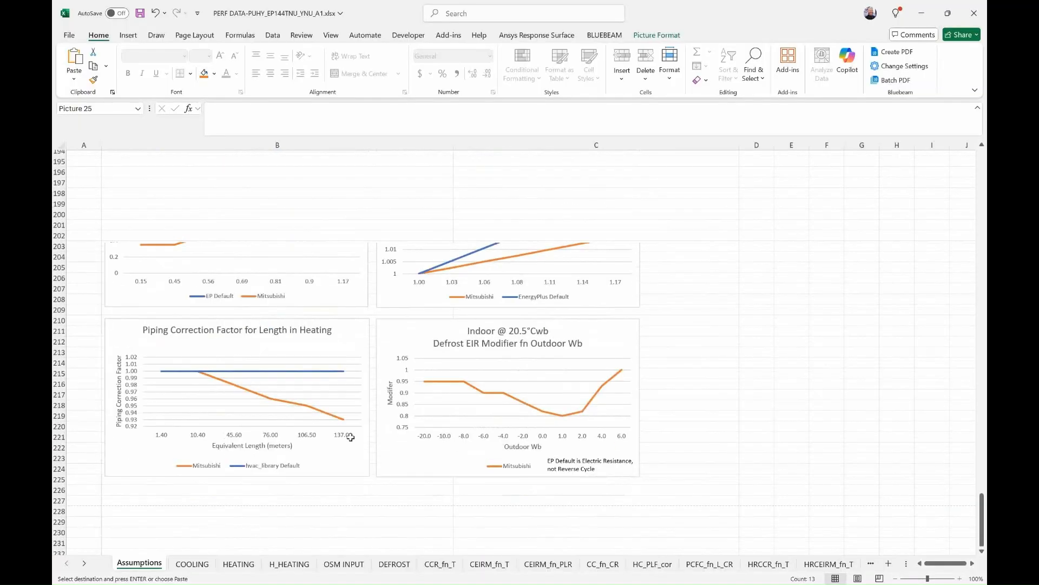
scroll(351, 440, up, 6)
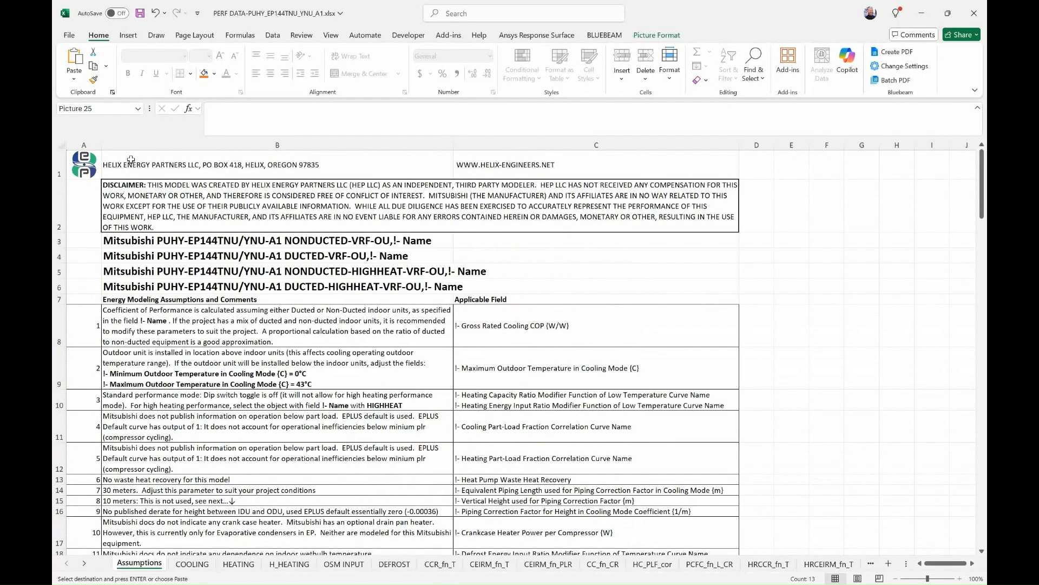
- Print the Assumptions sheet with Bluebeam PDF to PERF DATA-PUHY_EP144TNU_YNU_A1.pdf in the NotesToModeler folder, replacing the existing file
click(167, 174)
click(74, 39)
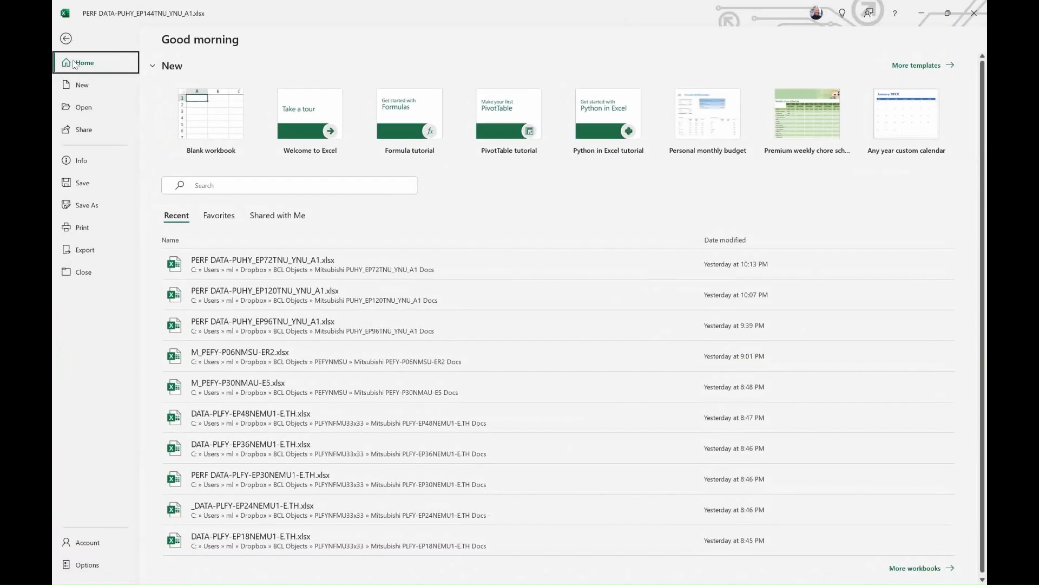
click(84, 228)
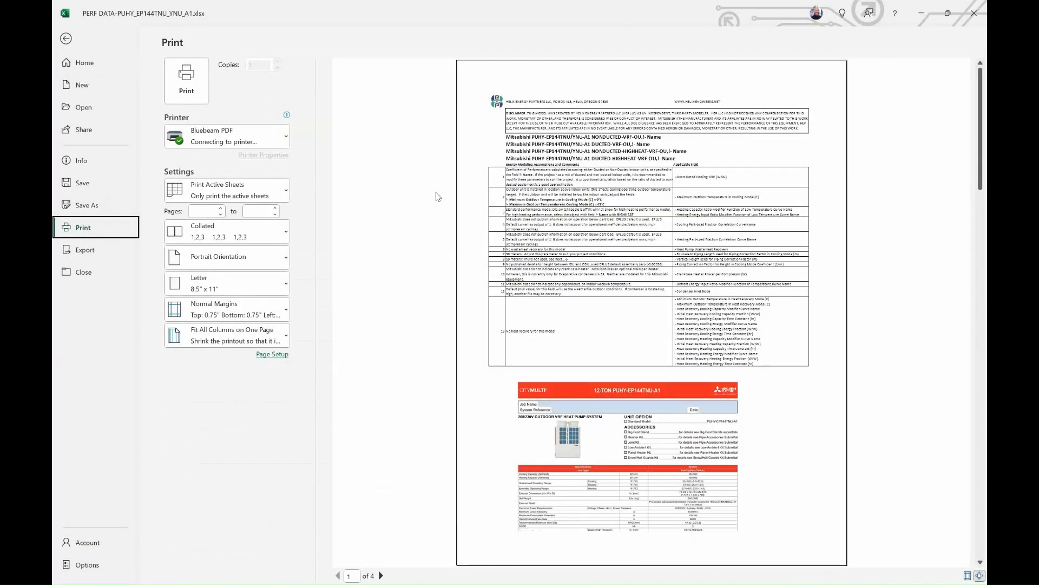
click(186, 81)
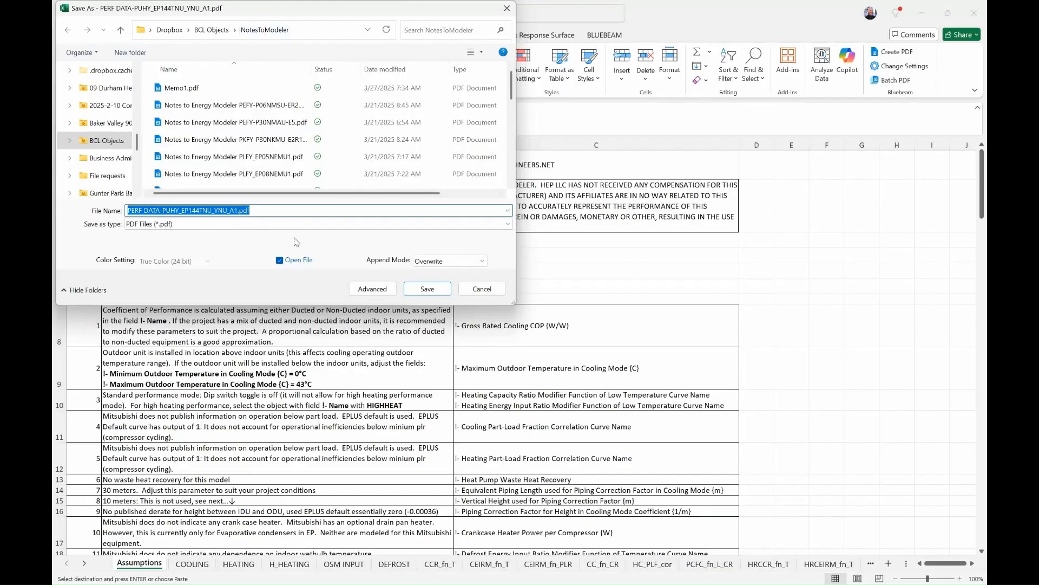
click(427, 291)
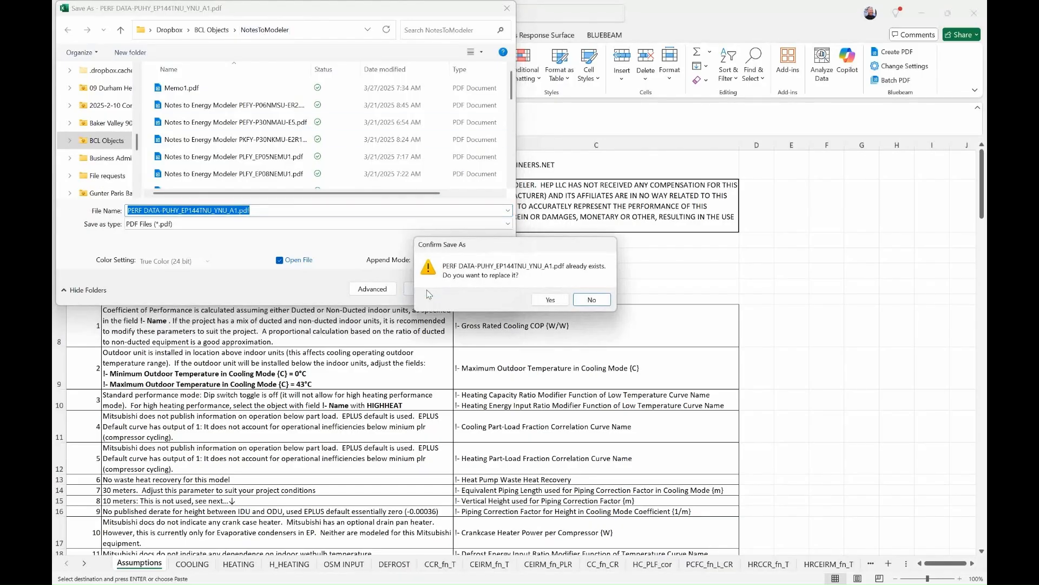
click(550, 301)
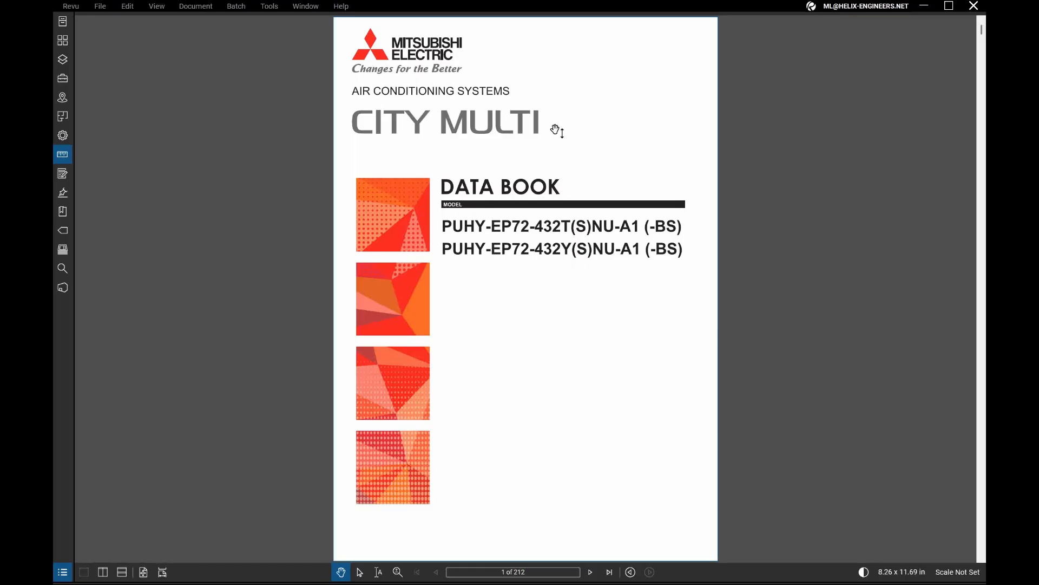
- Switch from the data book PDF to the PERF DATA-PUHY_EP216TNU_YNU_A1 workbook in Excel
key(alt+Tab)
key(alt+Tab)
key(alt+Tab)
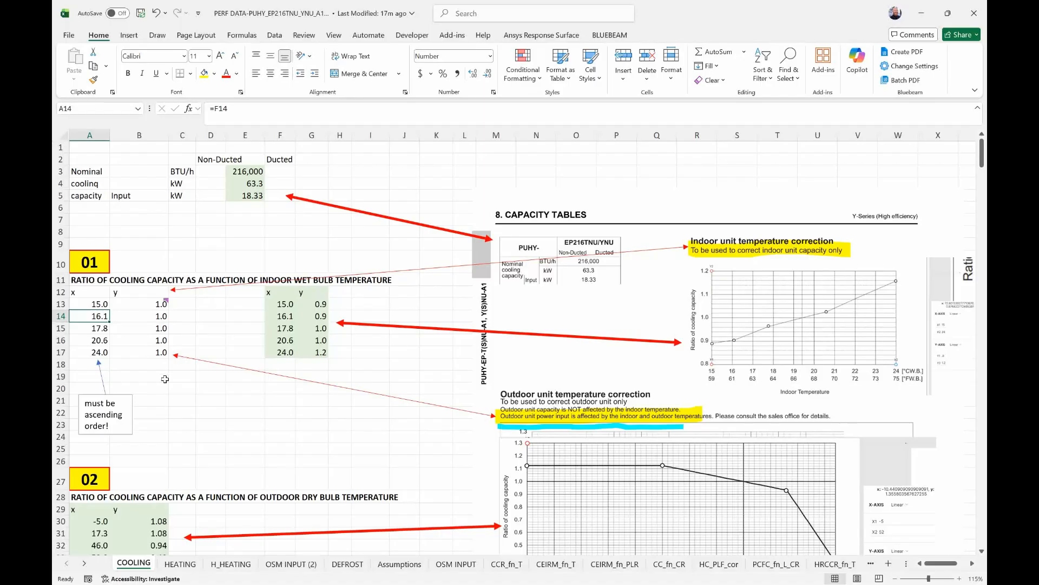
- Switch to the EX10-VRF-Curves Docs folder in File Explorer and inspect the number prefix of 01_PUHY_EP216TNU_YNU_A1_CCR_fn_IN_Db_Temp.png without renaming it
key(alt+Tab)
key(alt+Tab)
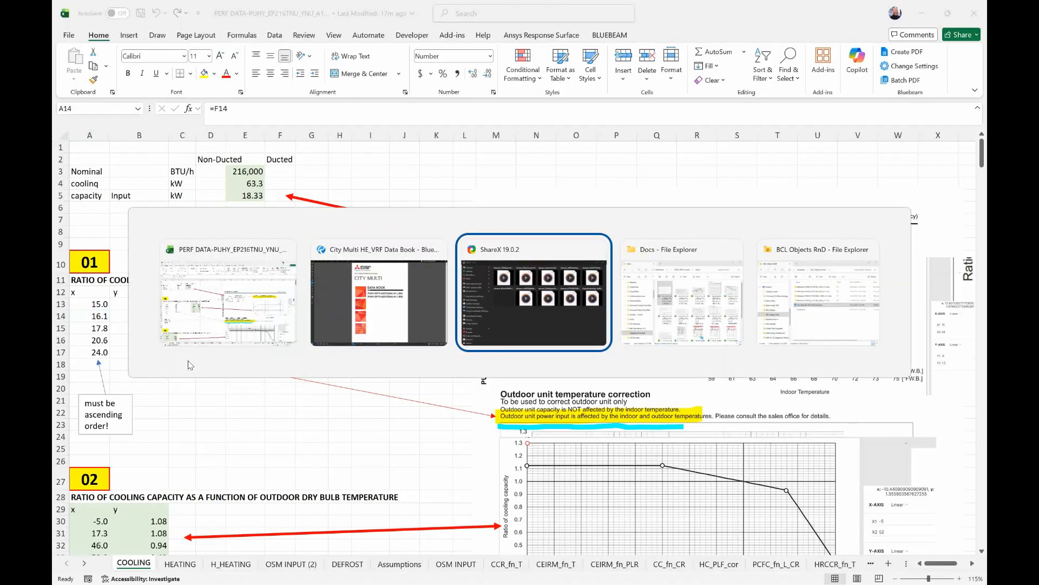
key(alt+Tab)
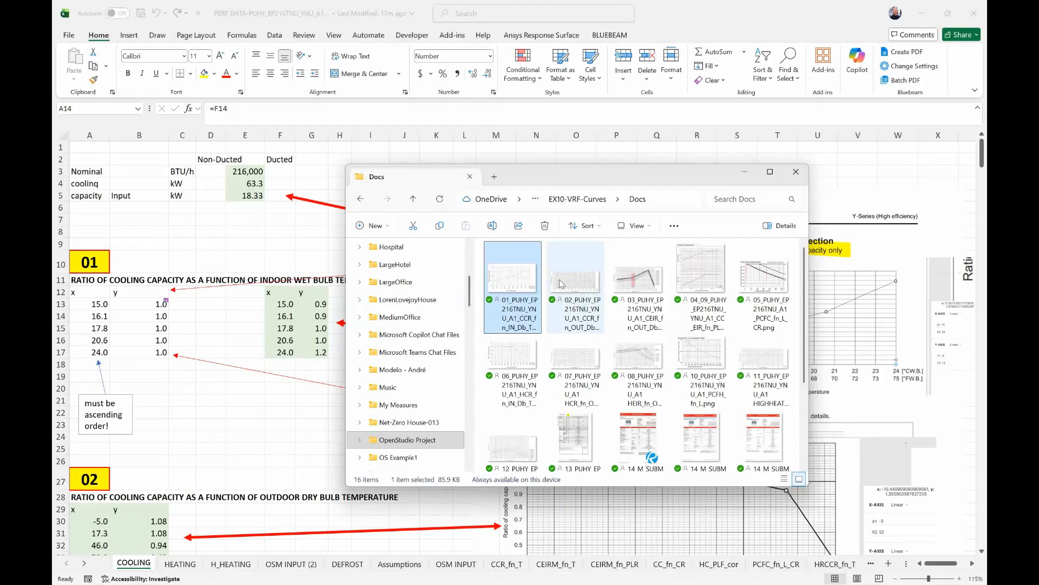
click(513, 302)
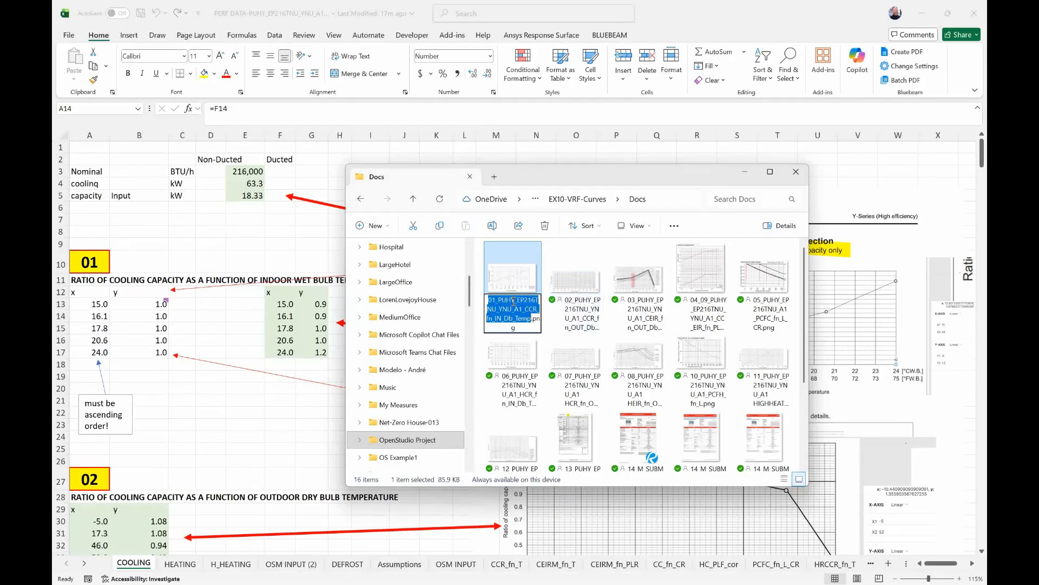
click(496, 300)
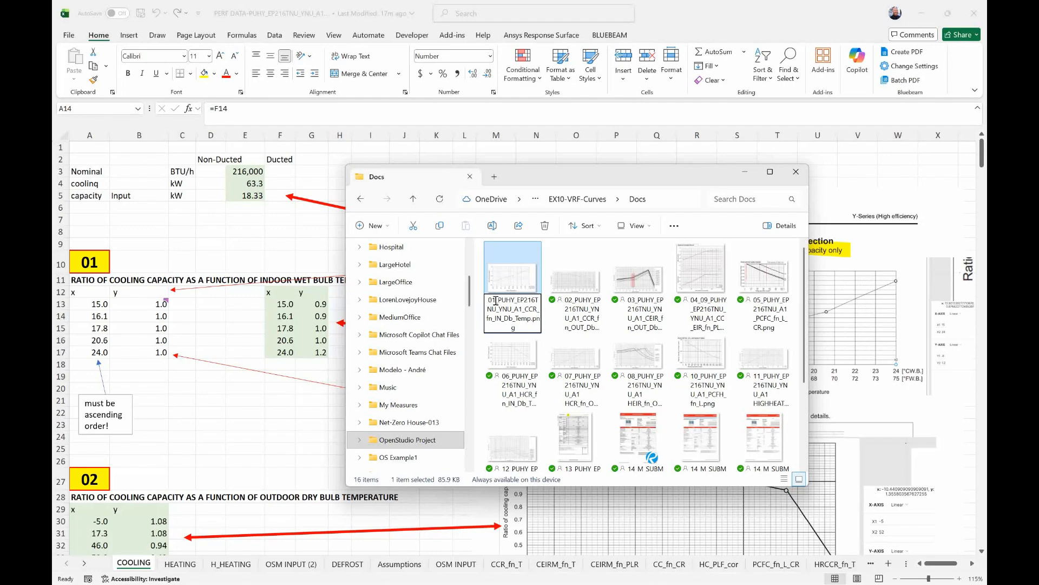
drag(496, 301, 491, 299)
key(Escape)
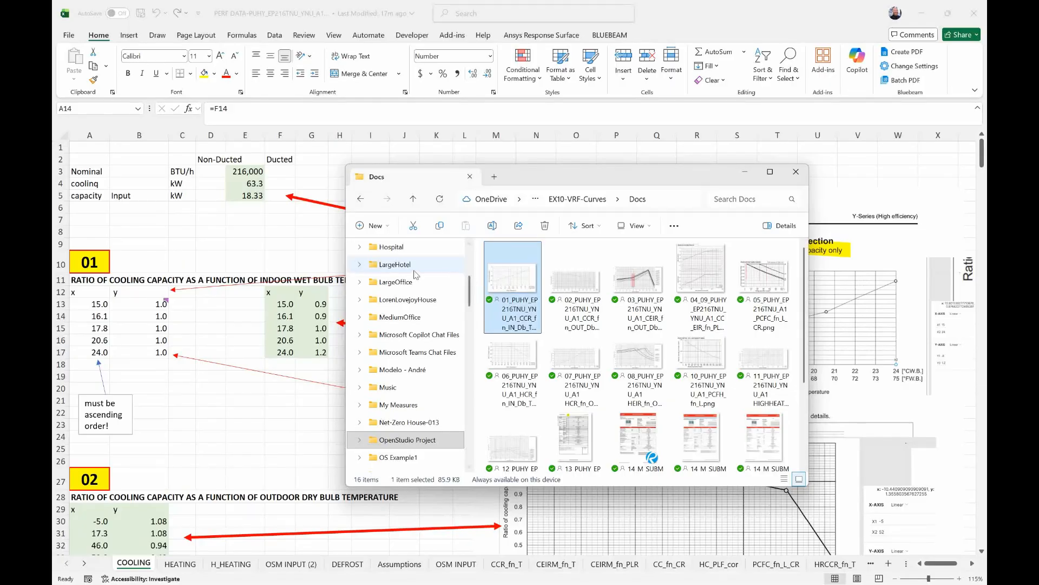
- Return to the EP216TNU workbook in Excel and examine the numbered curve data on the HEATING and H_HEATING sheets
key(alt+Tab)
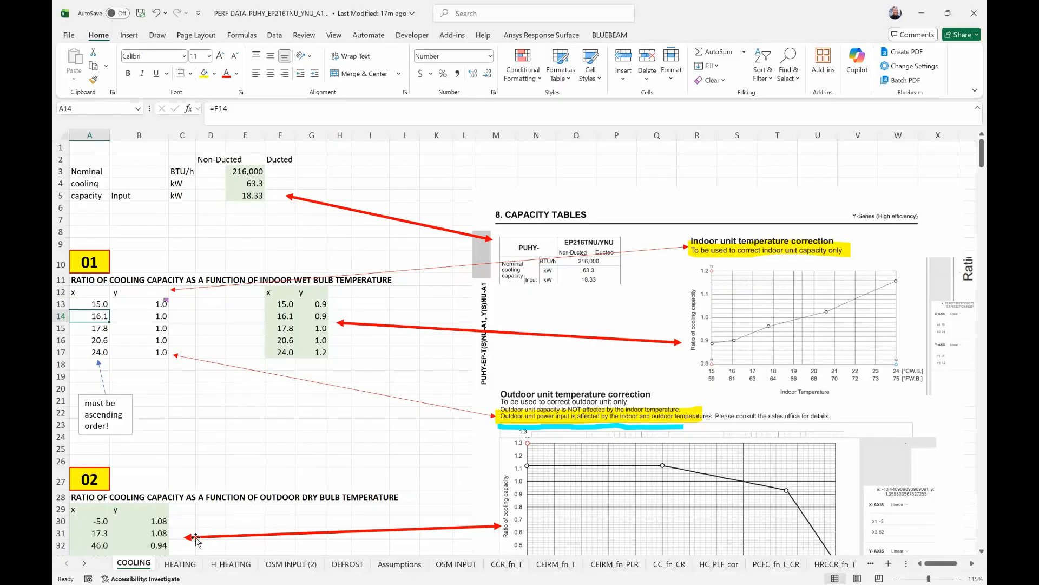
click(178, 565)
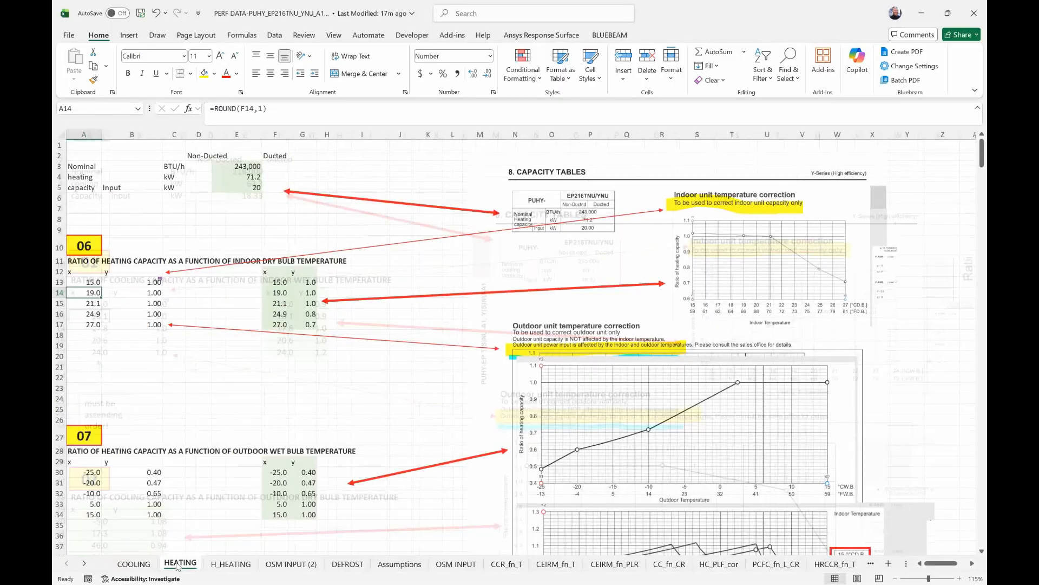
click(233, 565)
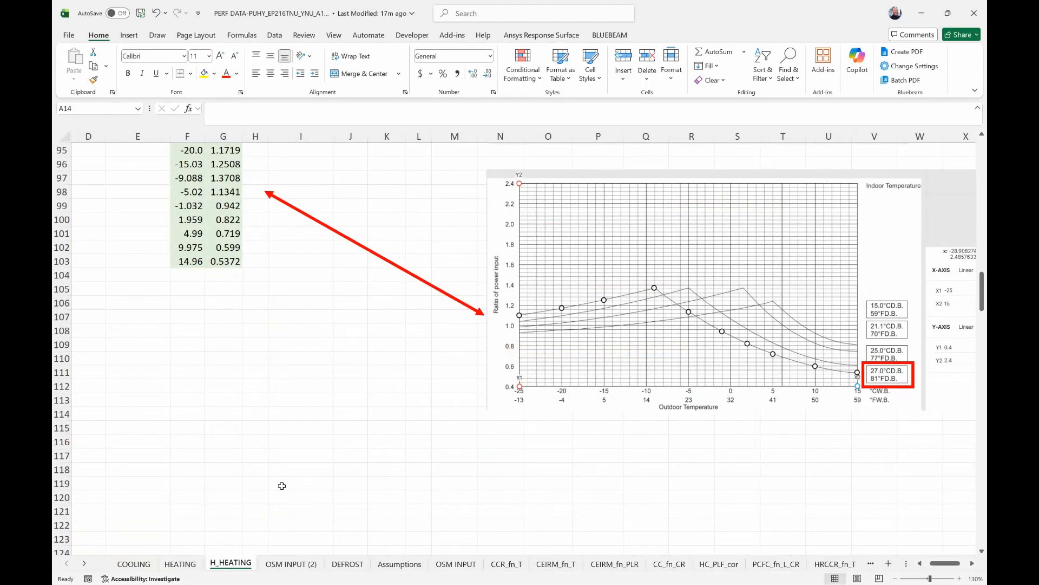
key(Up)
key(Up)
key(Up)
key(Up)
key(Left)
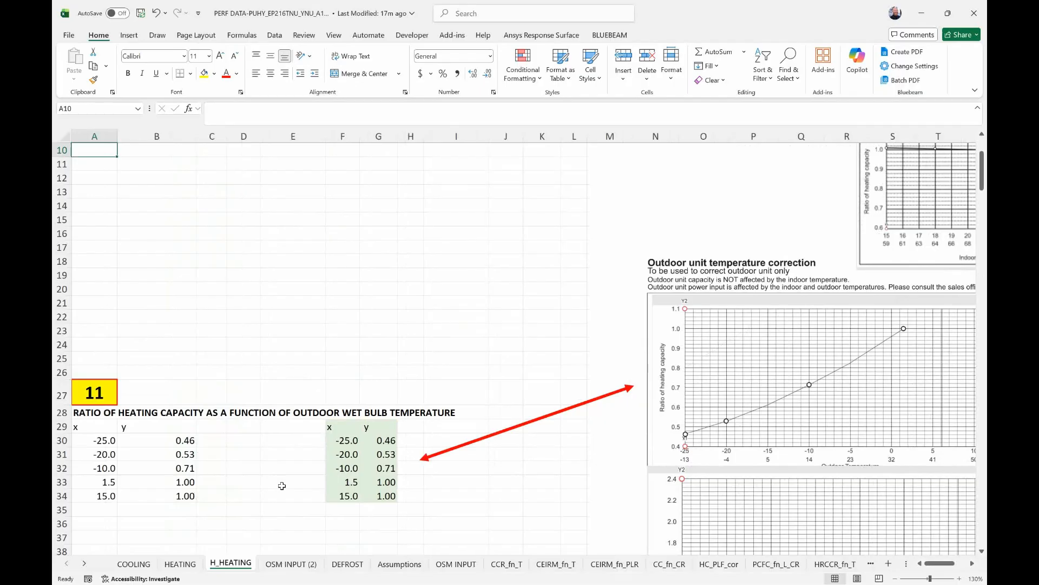
- Examine section 13 with the rated capacities, power inputs and temperature limits on the OSM INPUT (2) sheet, ending with cell A6 selected
click(288, 564)
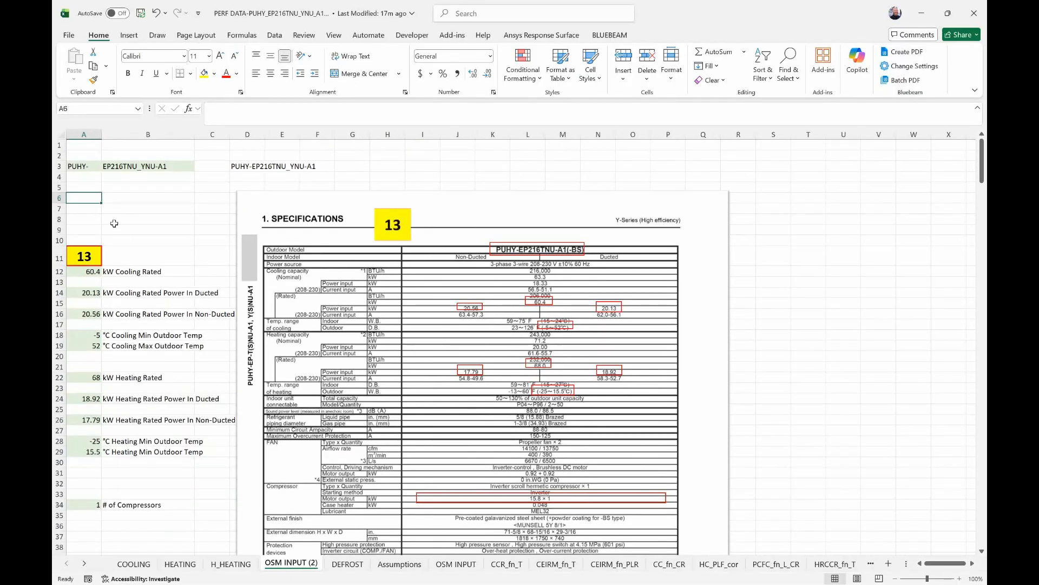
key(Page_Down)
key(Page_Up)
key(alt)
key(Escape)
click(97, 210)
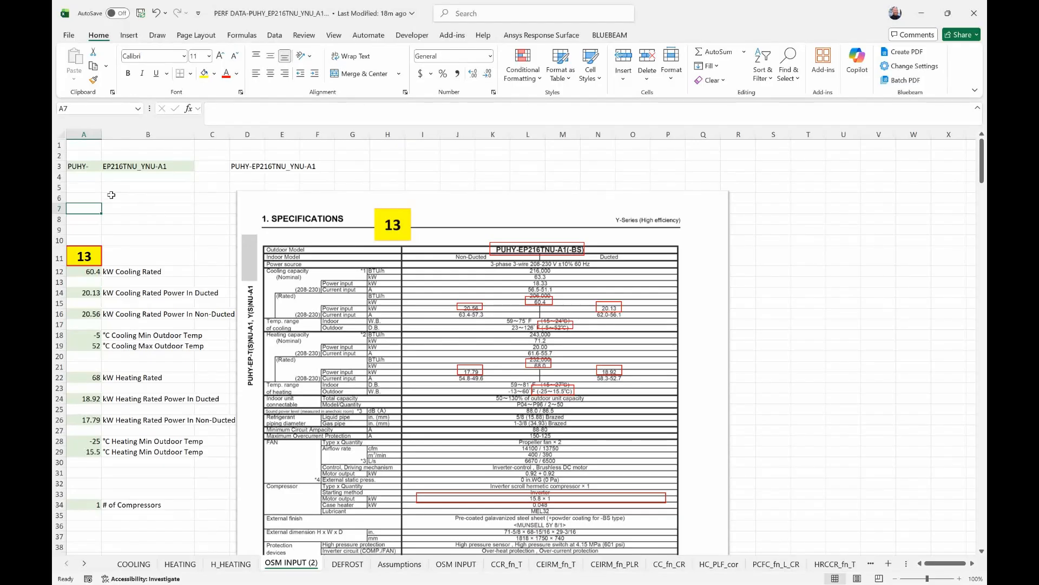
click(92, 200)
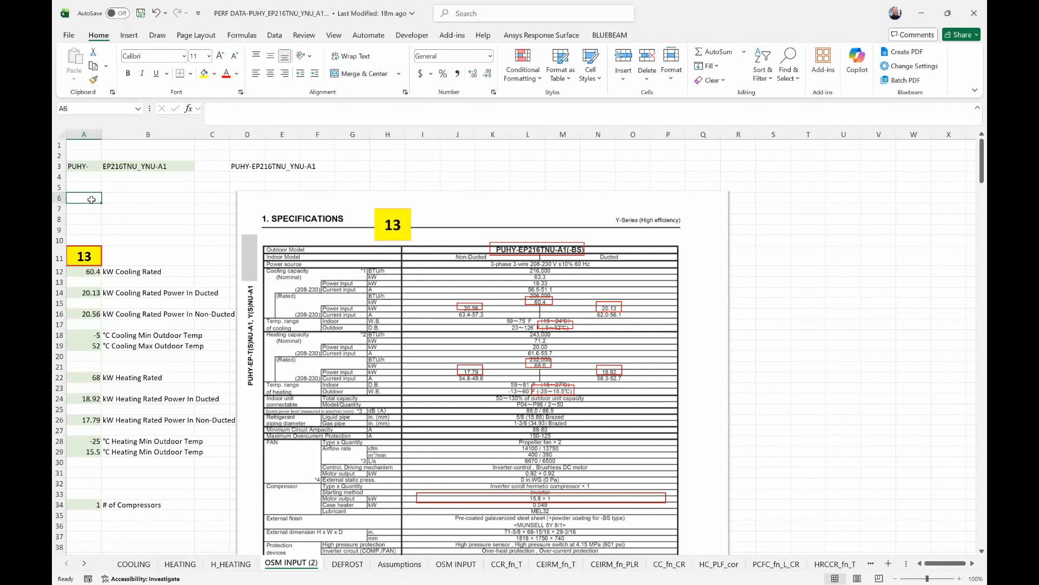
click(130, 200)
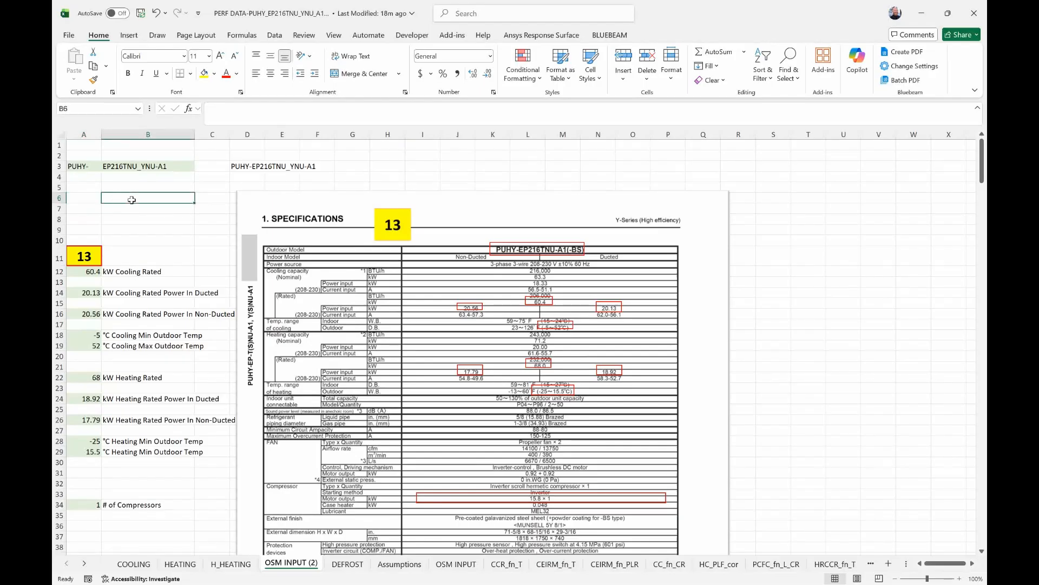
click(83, 199)
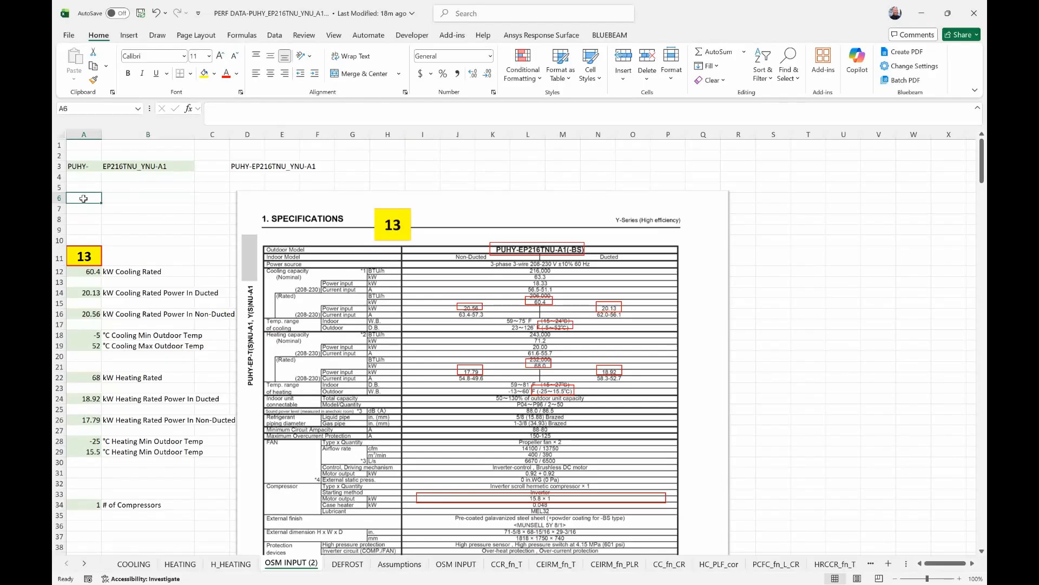